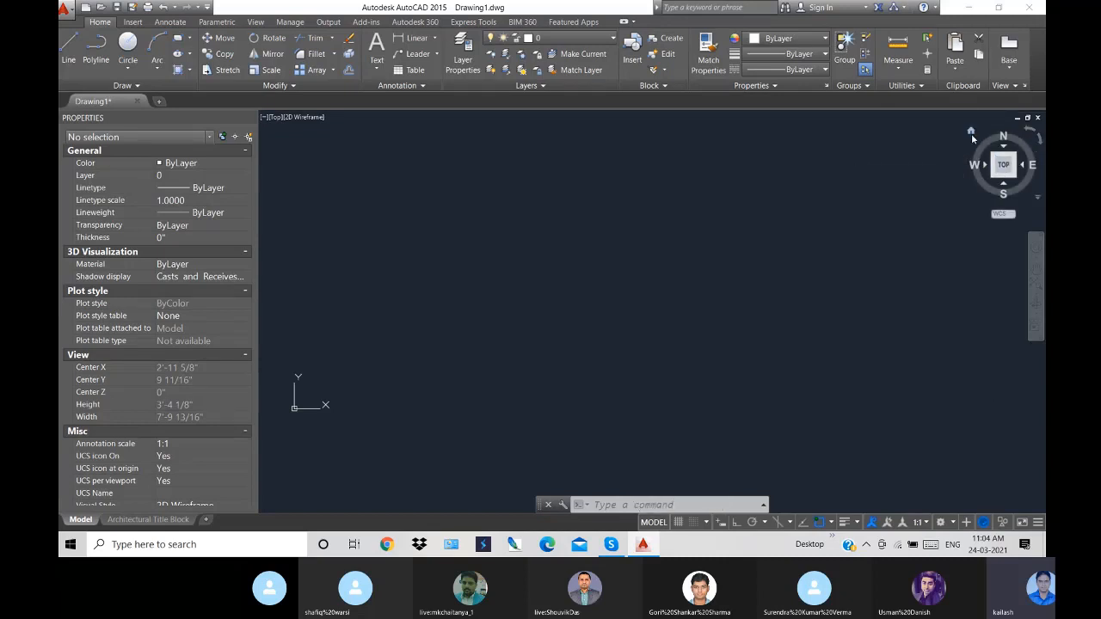
- View the empty drawing from the isometric, right and other standard directions, ending in the top view
{"action": "left_click", "coordinate": [970, 133]}
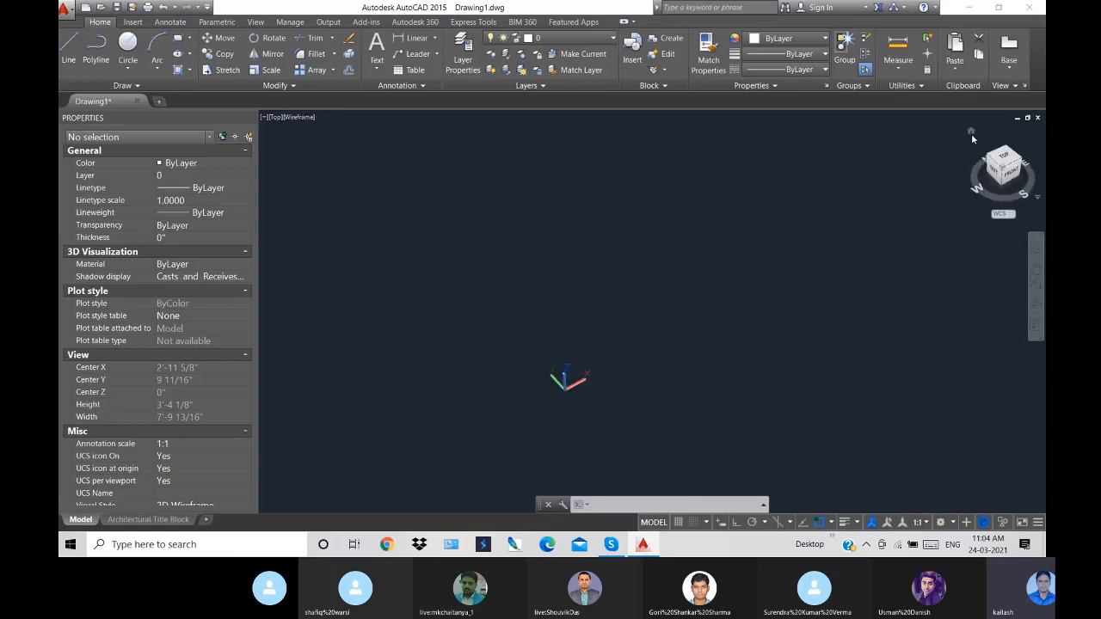
{"action": "left_click", "coordinate": [1002, 156]}
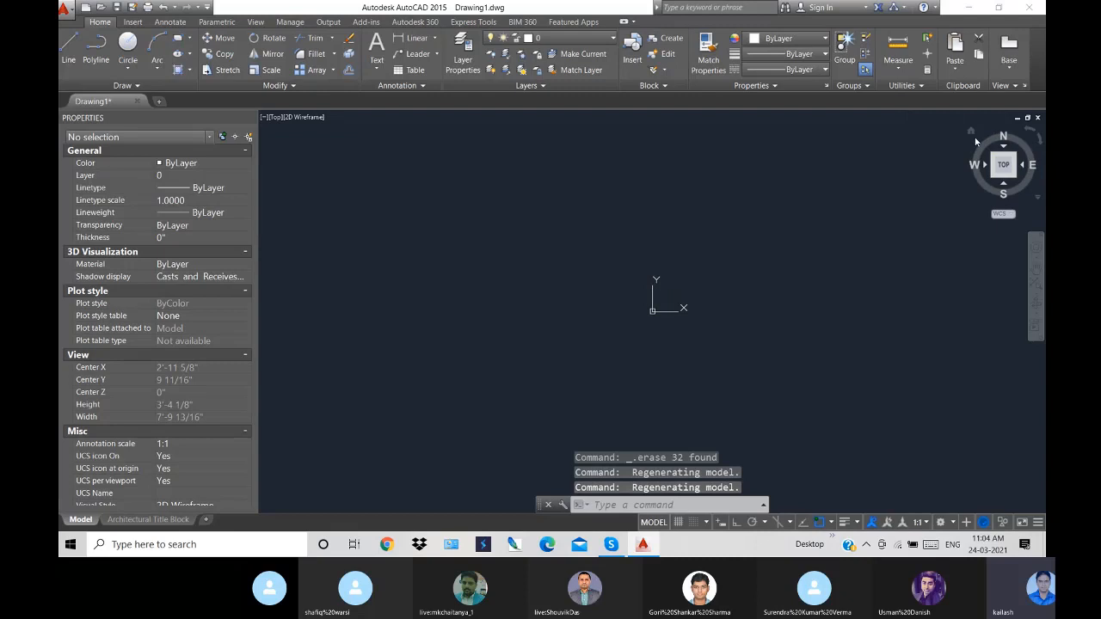
{"action": "left_click", "coordinate": [1024, 164]}
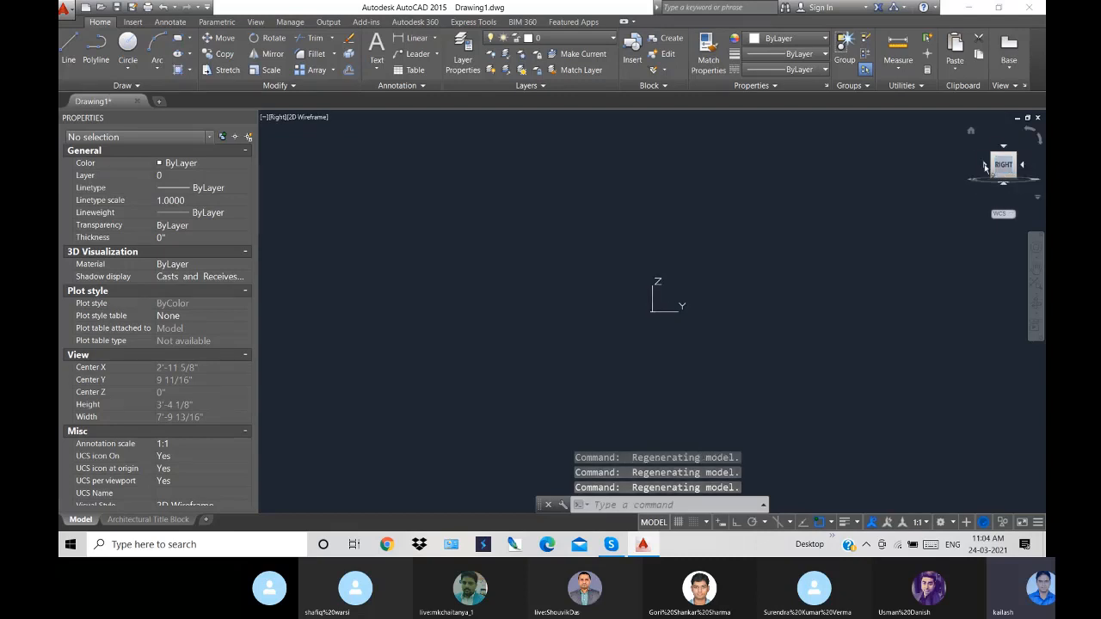
{"action": "left_click", "coordinate": [989, 168]}
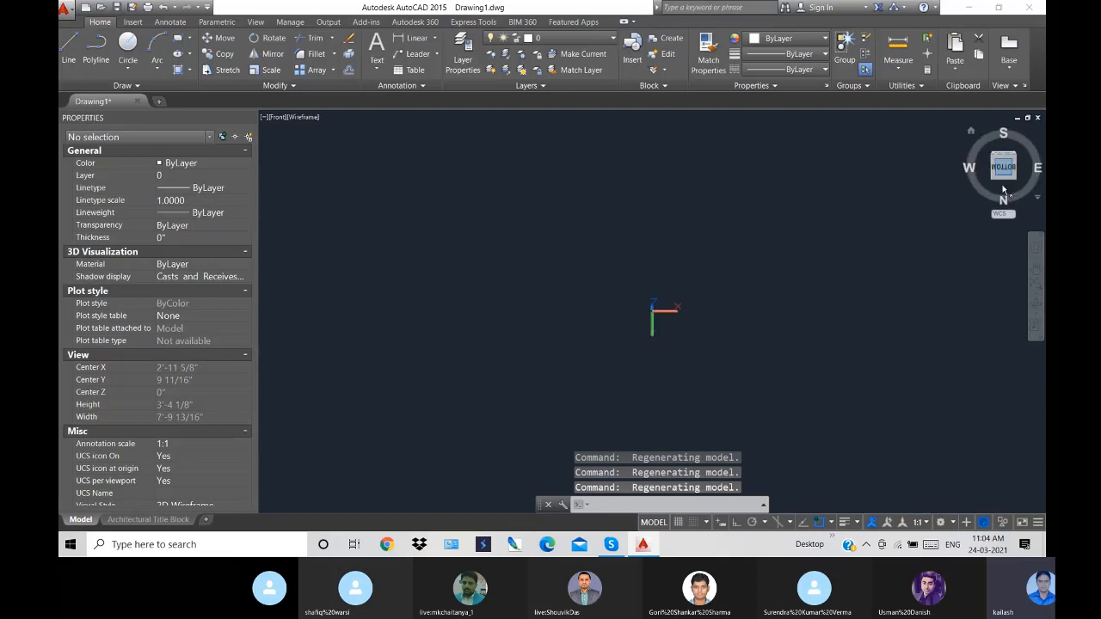
{"action": "left_click", "coordinate": [1003, 148]}
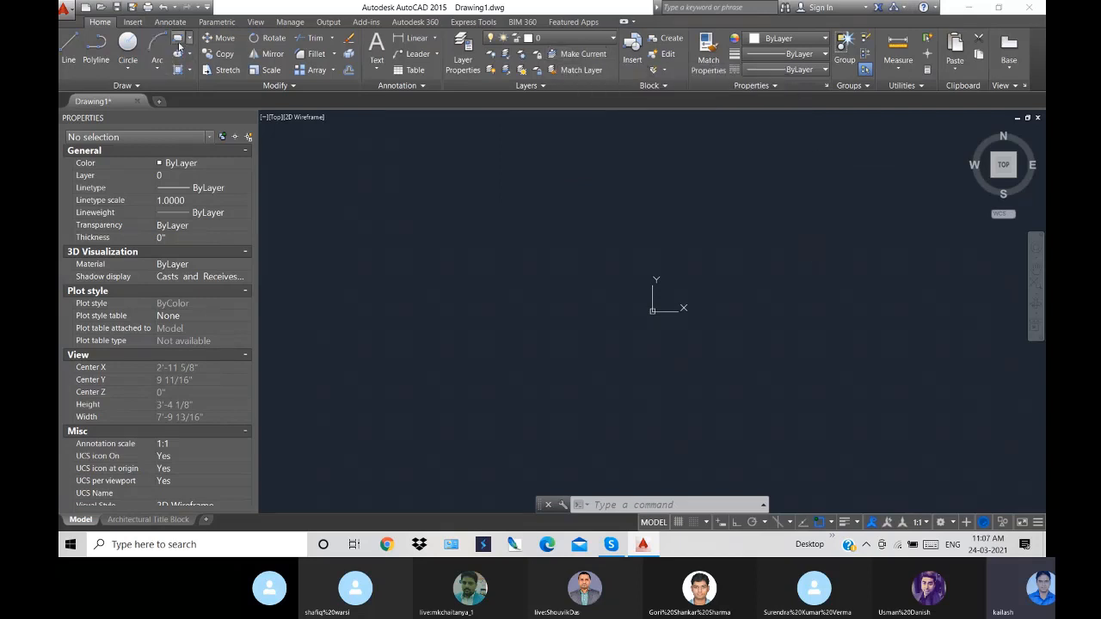
- Draw a rectangle to the left of the origin
{"action": "left_click", "coordinate": [178, 43]}
{"action": "left_click", "coordinate": [475, 210]}
{"action": "left_click", "coordinate": [623, 328]}
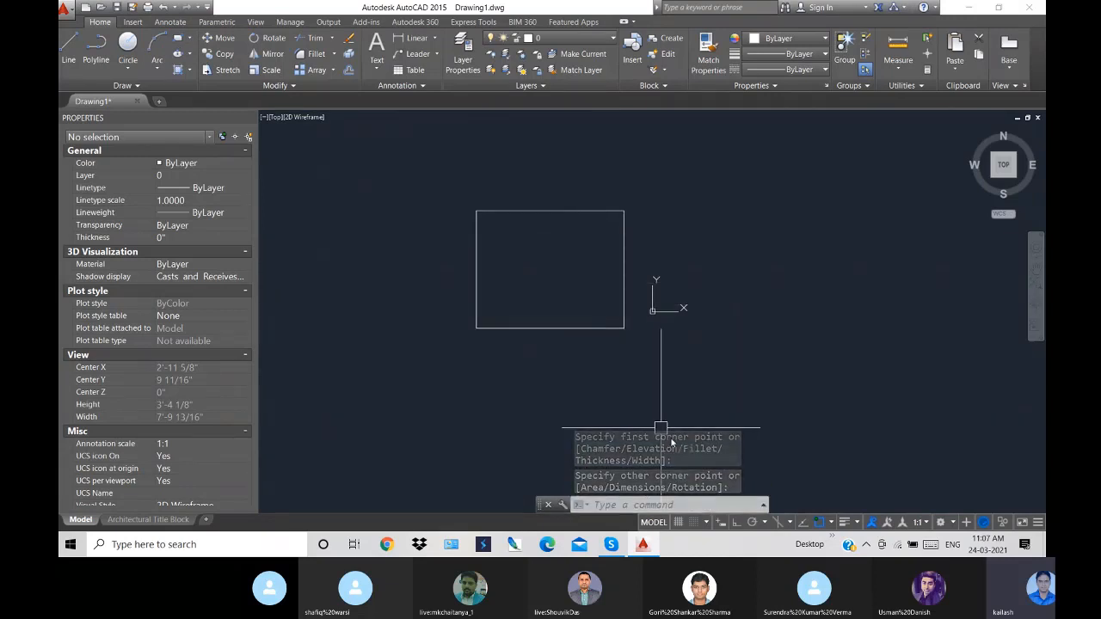
- Hatch the rectangle's interior with the AR-CONC pattern
{"action": "type", "text": "h"}
{"action": "key", "text": "Return"}
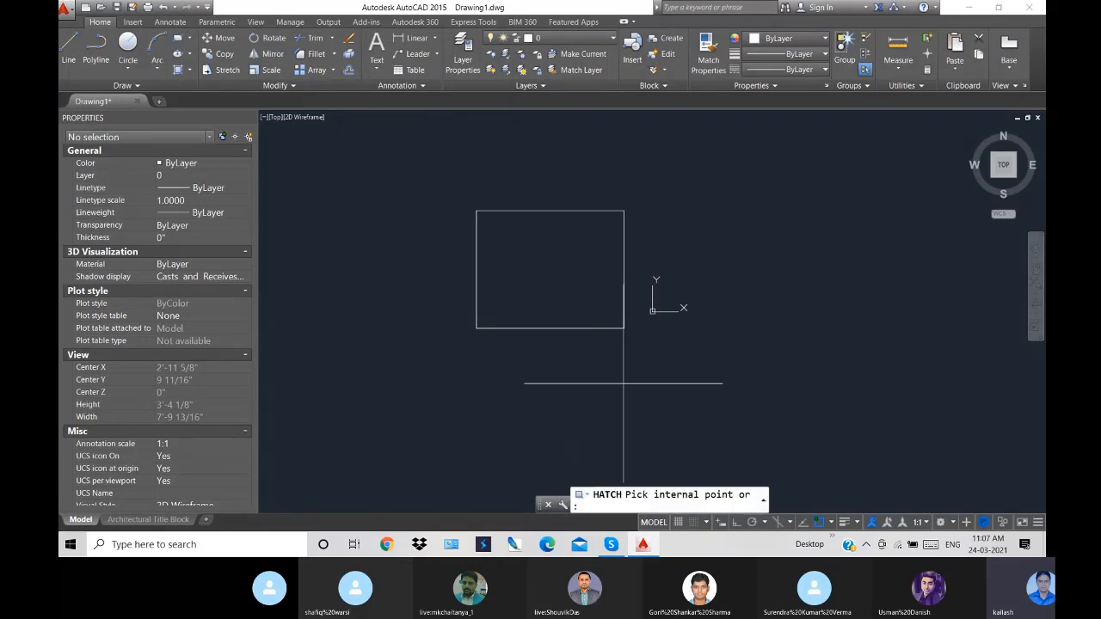
{"action": "left_click", "coordinate": [348, 59]}
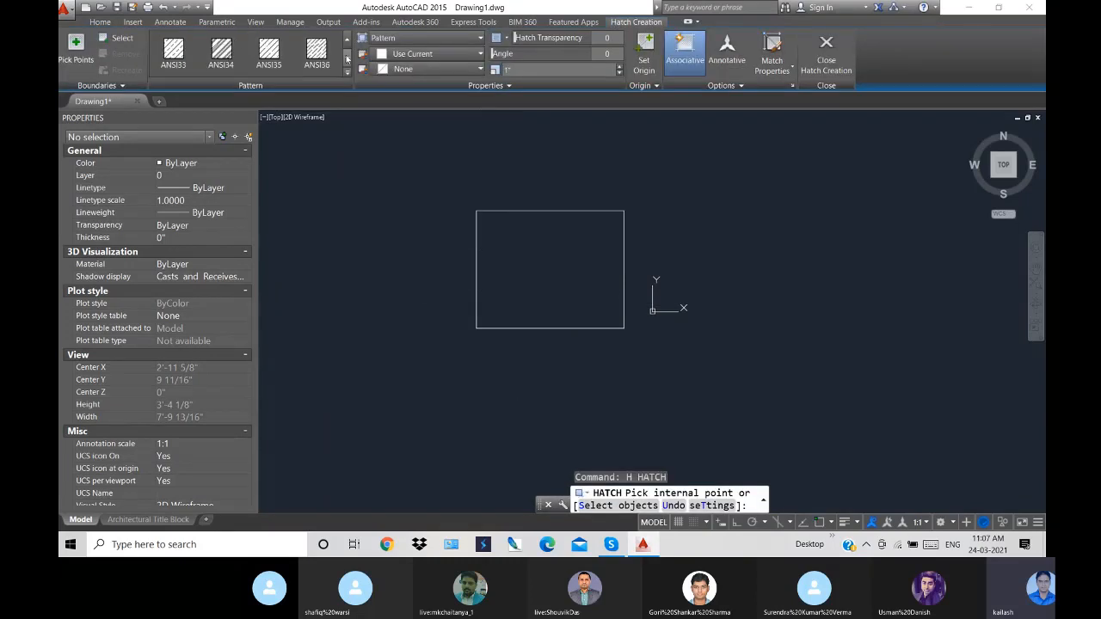
{"action": "left_click", "coordinate": [347, 59]}
{"action": "left_click", "coordinate": [317, 52]}
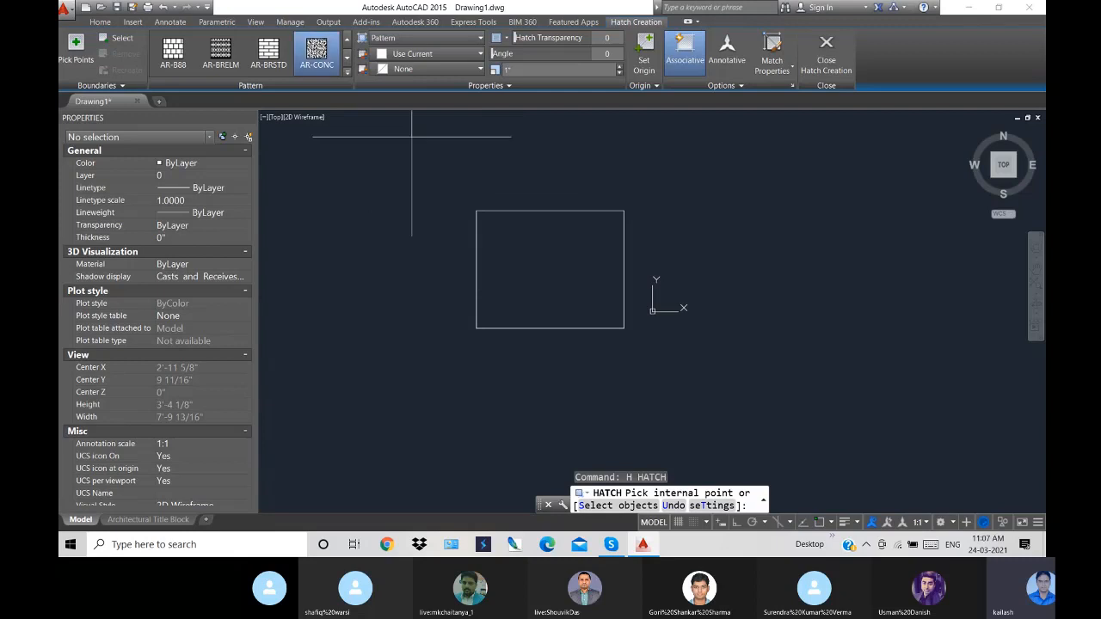
{"action": "left_click", "coordinate": [520, 255]}
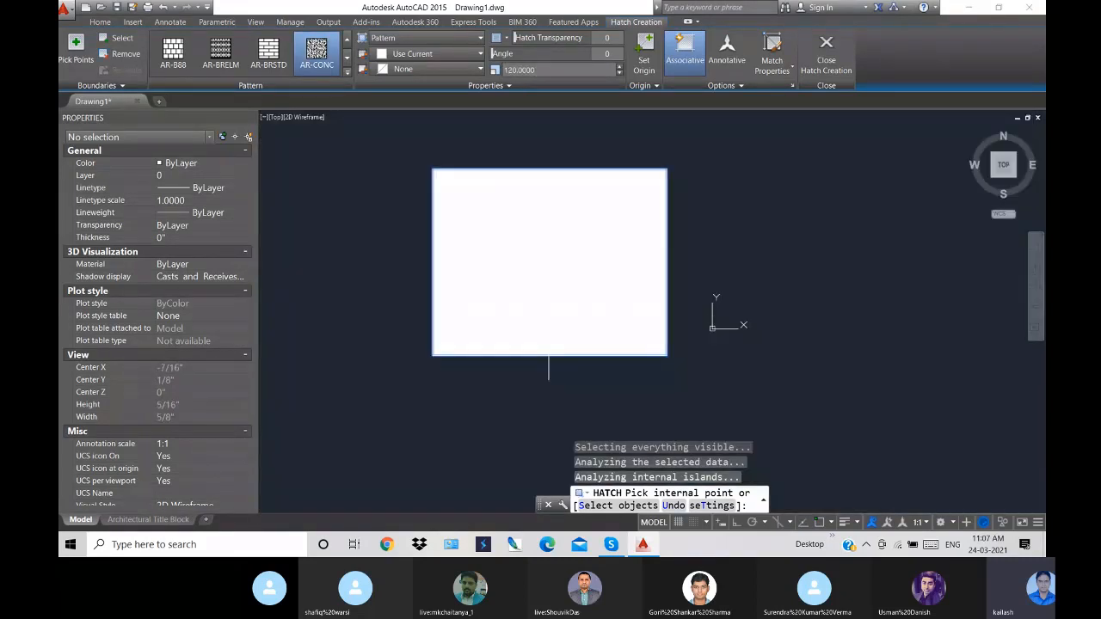
- Set the AR-CONC hatch scale to 3000, then to 300000, finish the hatch and inspect it up close
{"action": "left_click", "coordinate": [580, 69]}
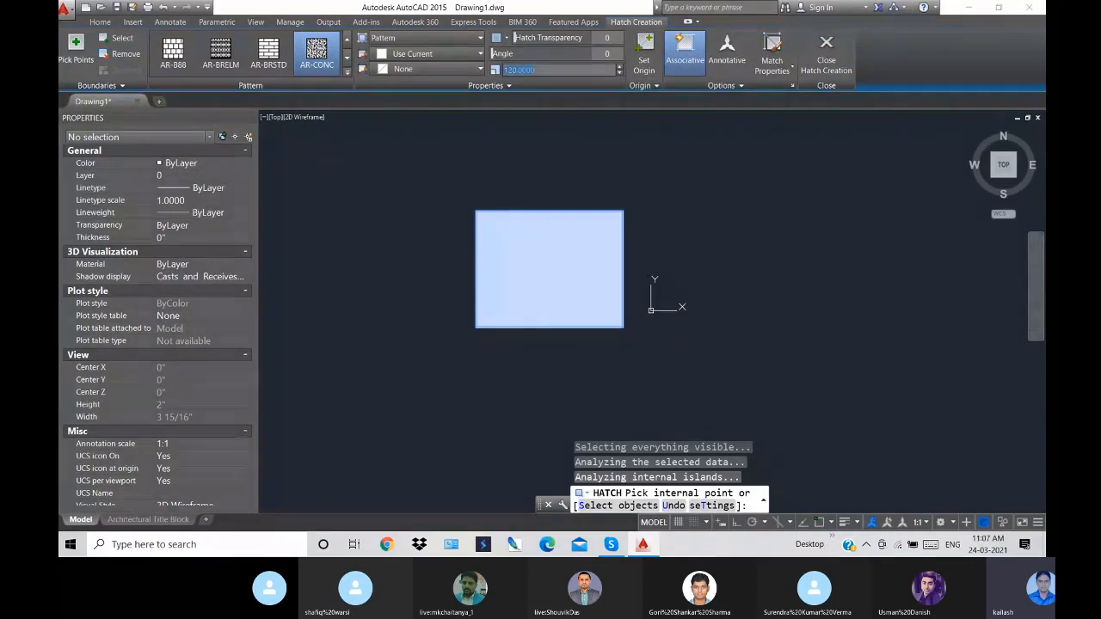
{"action": "type", "text": "30"}
{"action": "key", "text": "Return"}
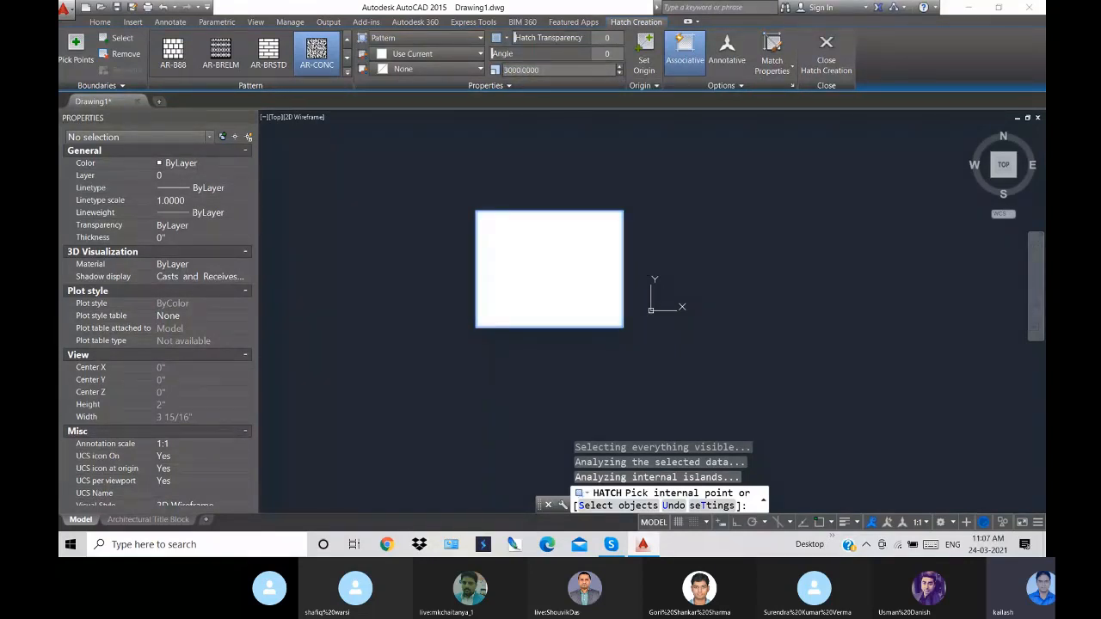
{"action": "left_click", "coordinate": [521, 69]}
{"action": "type", "text": "300000"}
{"action": "key", "text": "Return"}
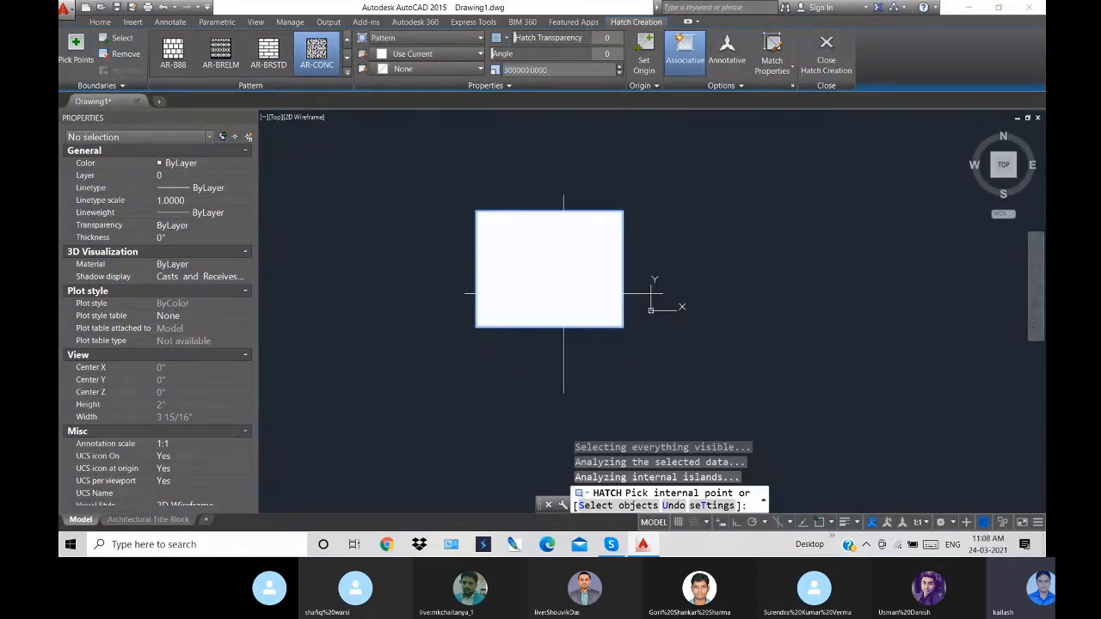
{"action": "scroll", "coordinate": [567, 274], "scroll_direction": "down", "scroll_amount": 4}
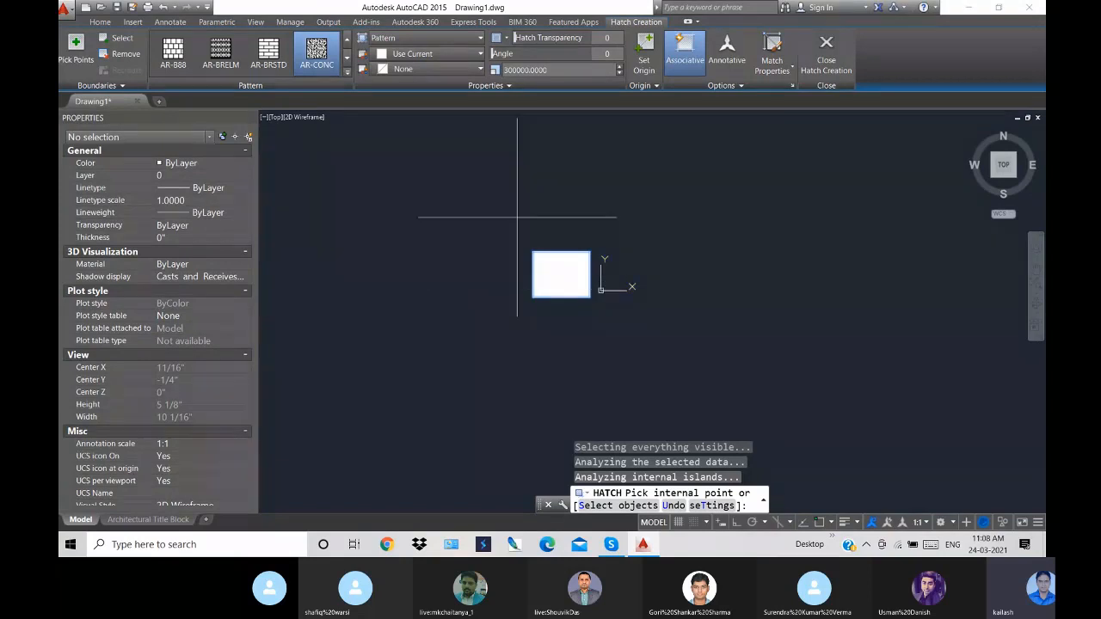
{"action": "left_click", "coordinate": [825, 52]}
{"action": "scroll", "coordinate": [535, 282], "scroll_direction": "up", "scroll_amount": 2}
{"action": "scroll", "coordinate": [535, 283], "scroll_direction": "up", "scroll_amount": 10}
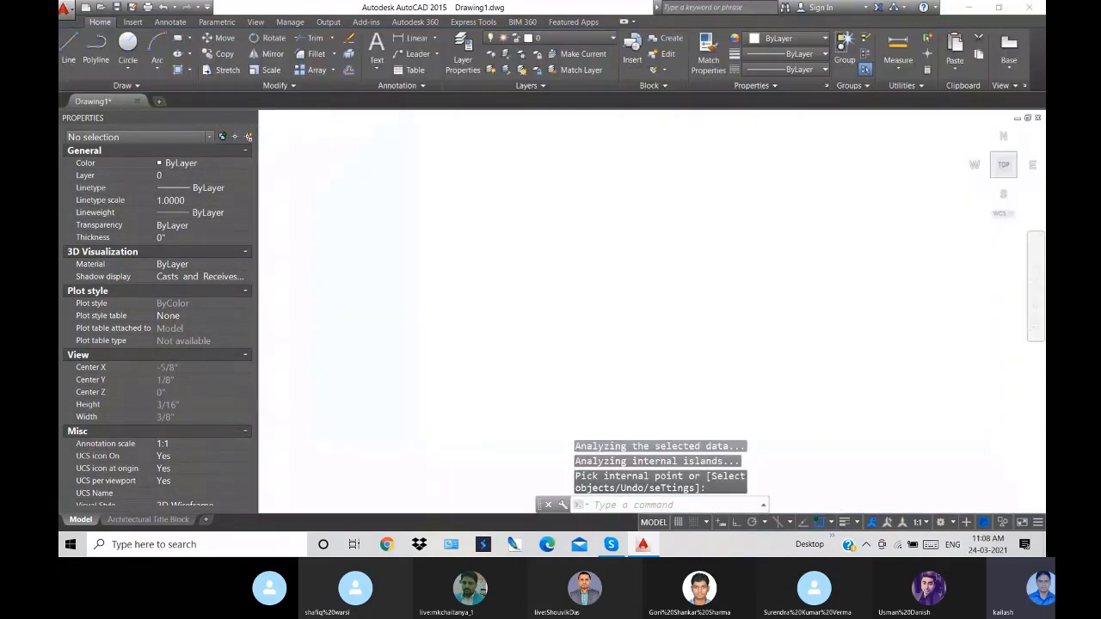
{"action": "scroll", "coordinate": [599, 274], "scroll_direction": "down", "scroll_amount": 10}
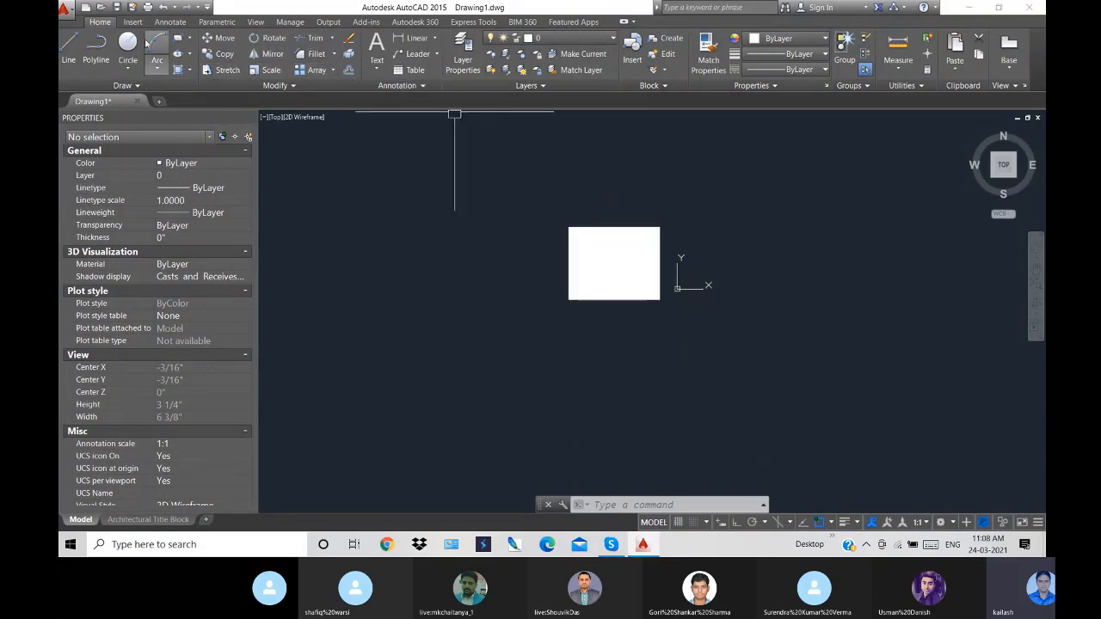
- Draw a larger second rectangle to the left of the hatched one
{"action": "left_click", "coordinate": [177, 37]}
{"action": "left_click", "coordinate": [328, 202]}
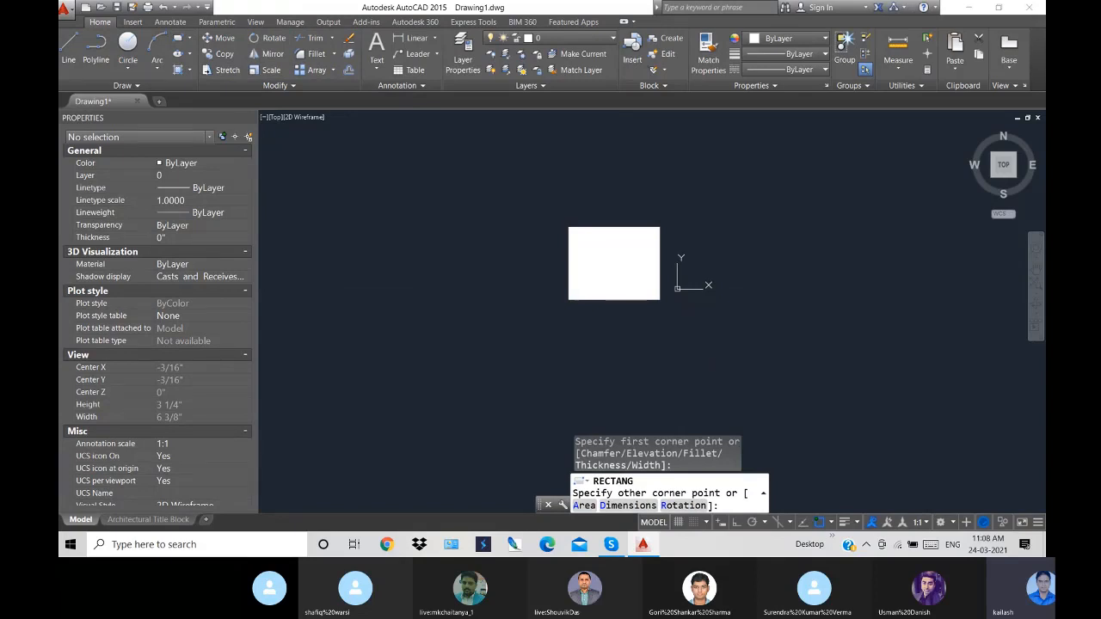
{"action": "left_click", "coordinate": [508, 388]}
- Hatch the larger rectangle with the AR-BRSTD pattern at a scale of 4000
{"action": "type", "text": "h"}
{"action": "key", "text": "Return"}
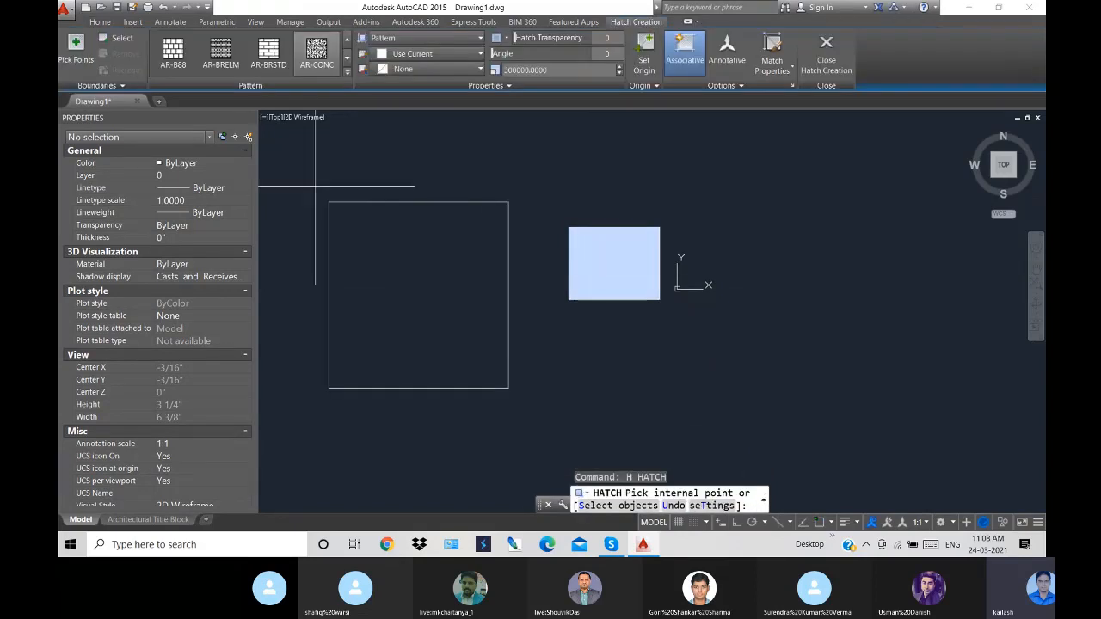
{"action": "left_click", "coordinate": [451, 326]}
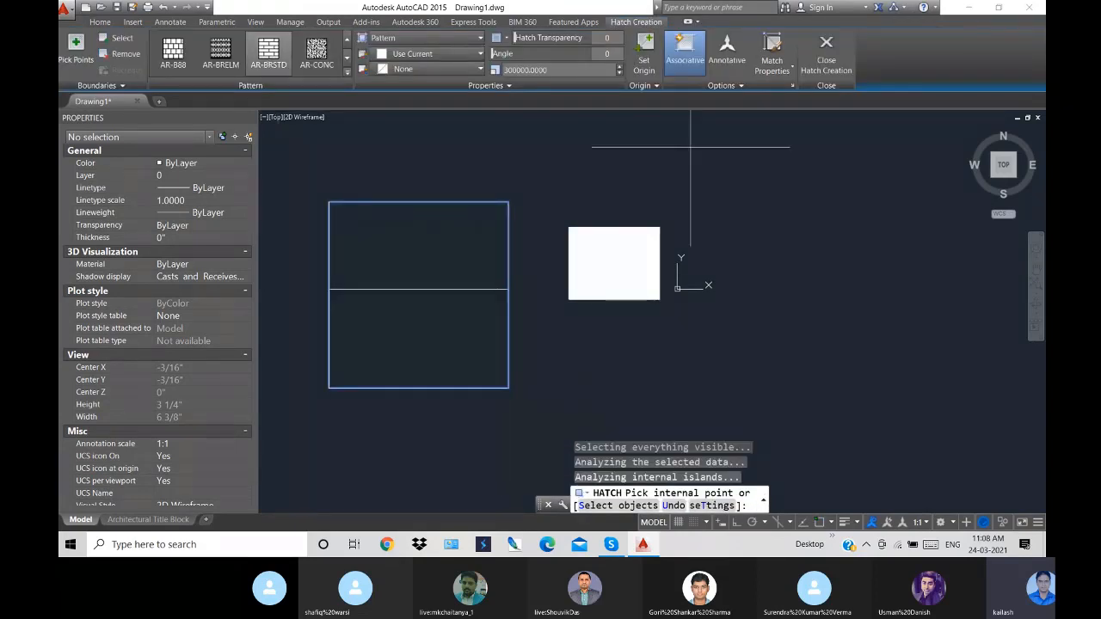
{"action": "left_click", "coordinate": [525, 69]}
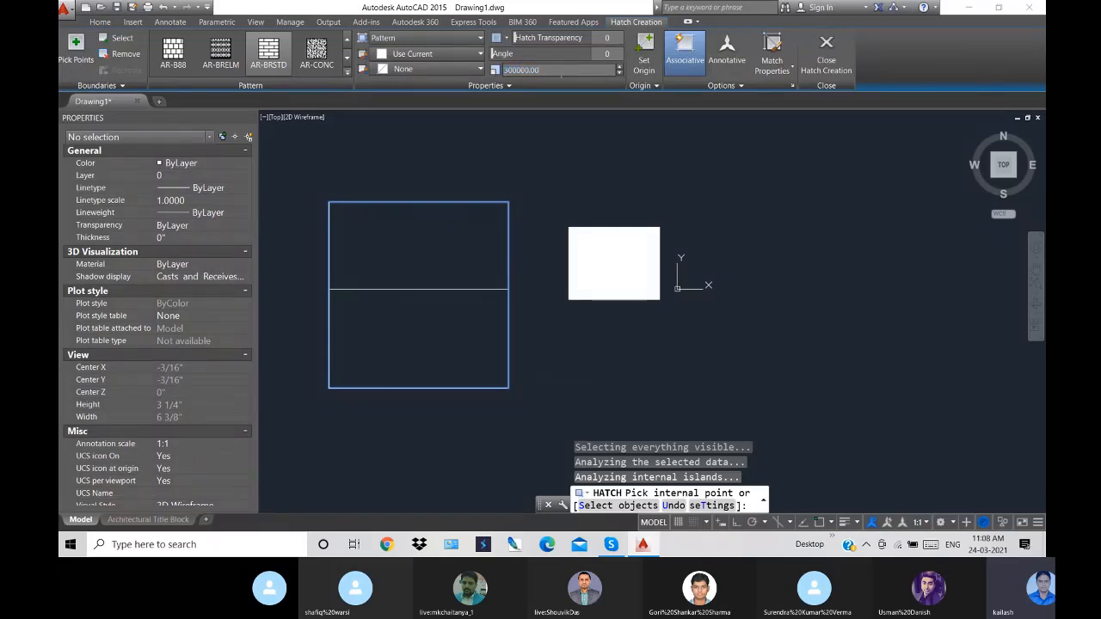
{"action": "key", "text": "BackSpace"}
{"action": "key", "text": "Return"}
{"action": "key", "text": "Return"}
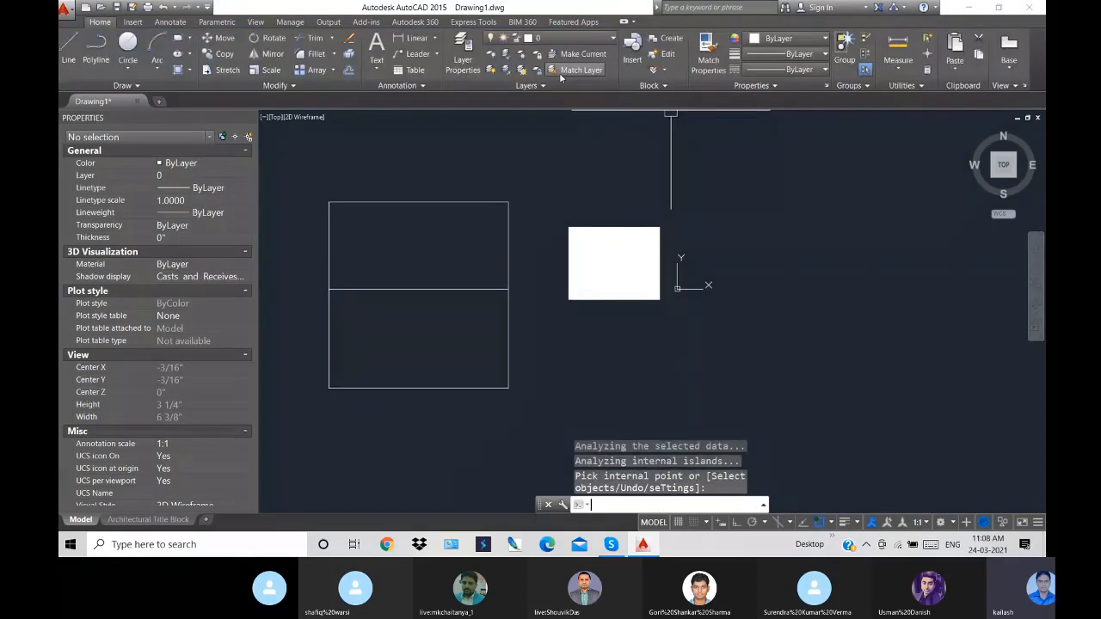
- Select the AR-BRSTD hatch and its rectangular boundary to examine their properties
{"action": "left_click", "coordinate": [426, 292]}
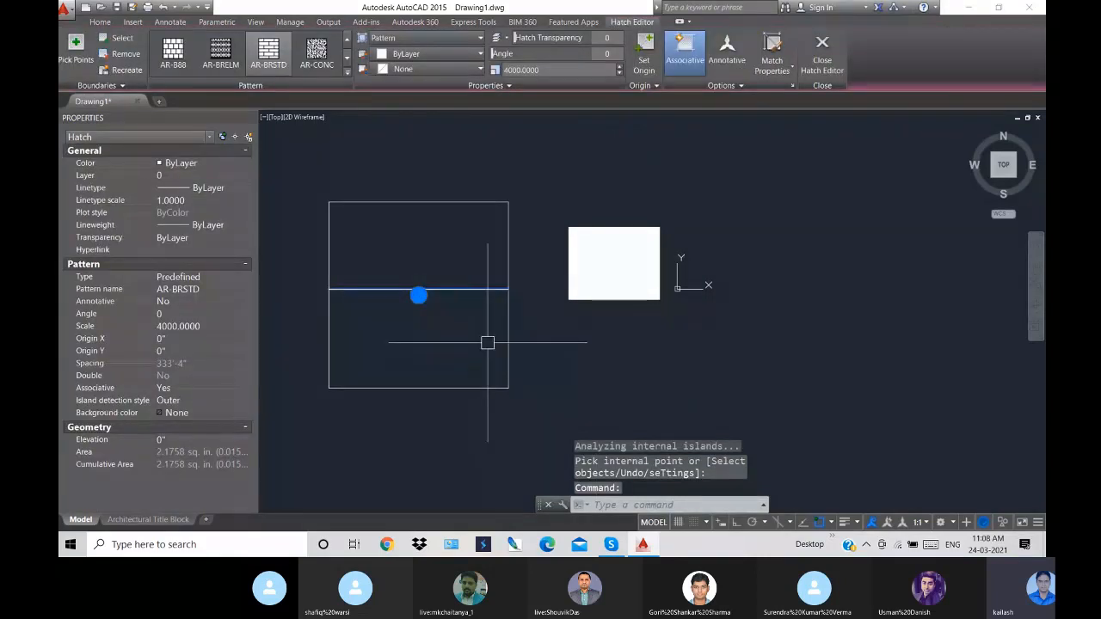
{"action": "key", "text": "Escape"}
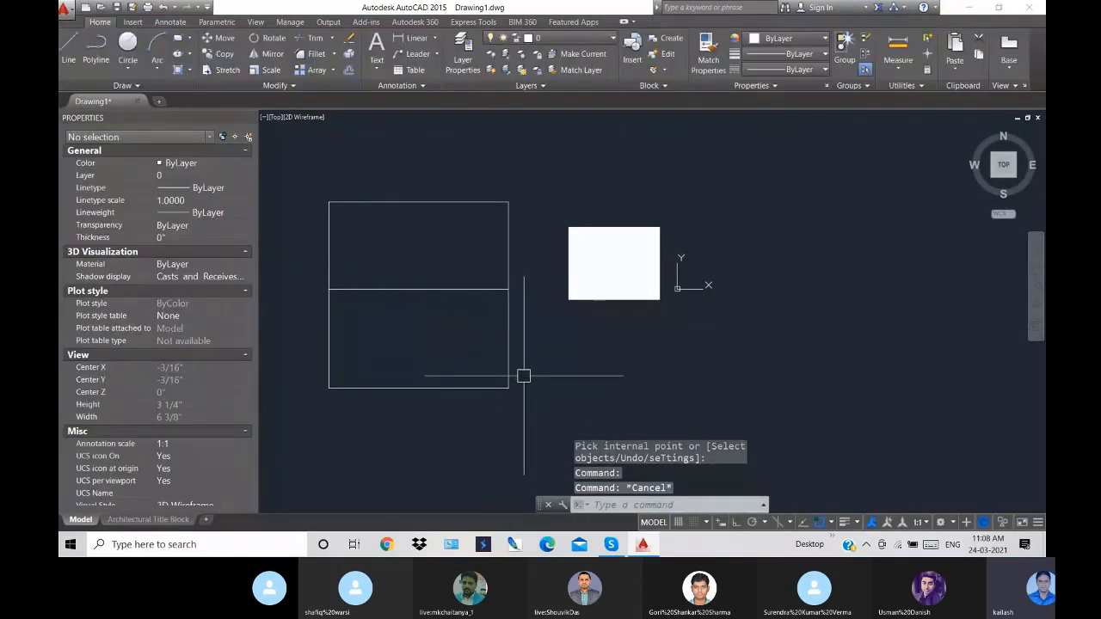
{"action": "left_click", "coordinate": [449, 203]}
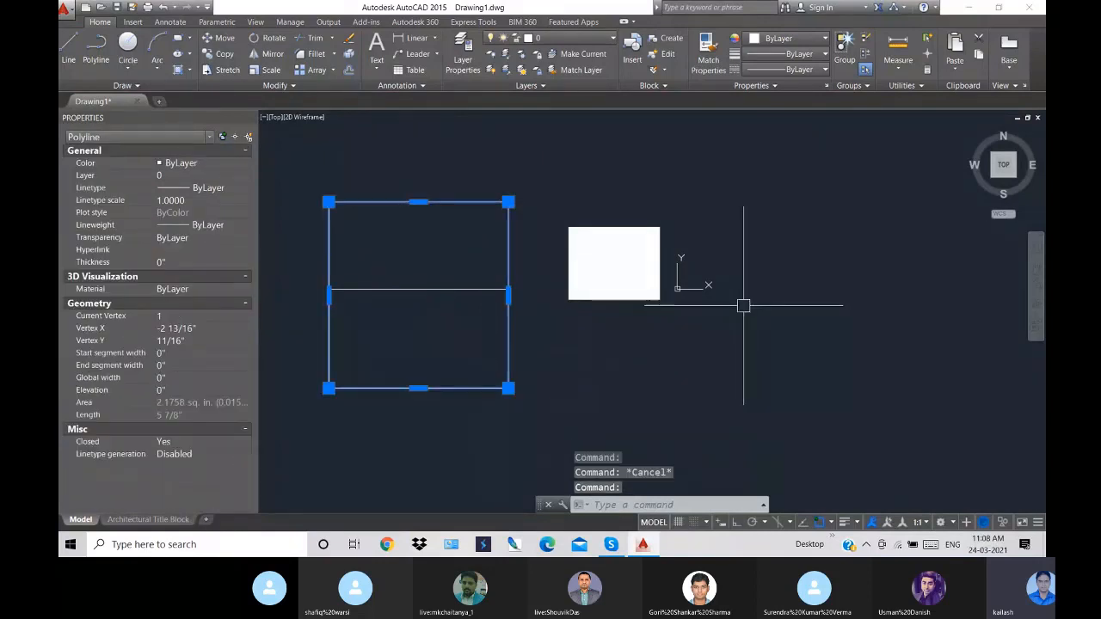
{"action": "left_click", "coordinate": [416, 294]}
{"action": "mouse_move", "coordinate": [418, 295]}
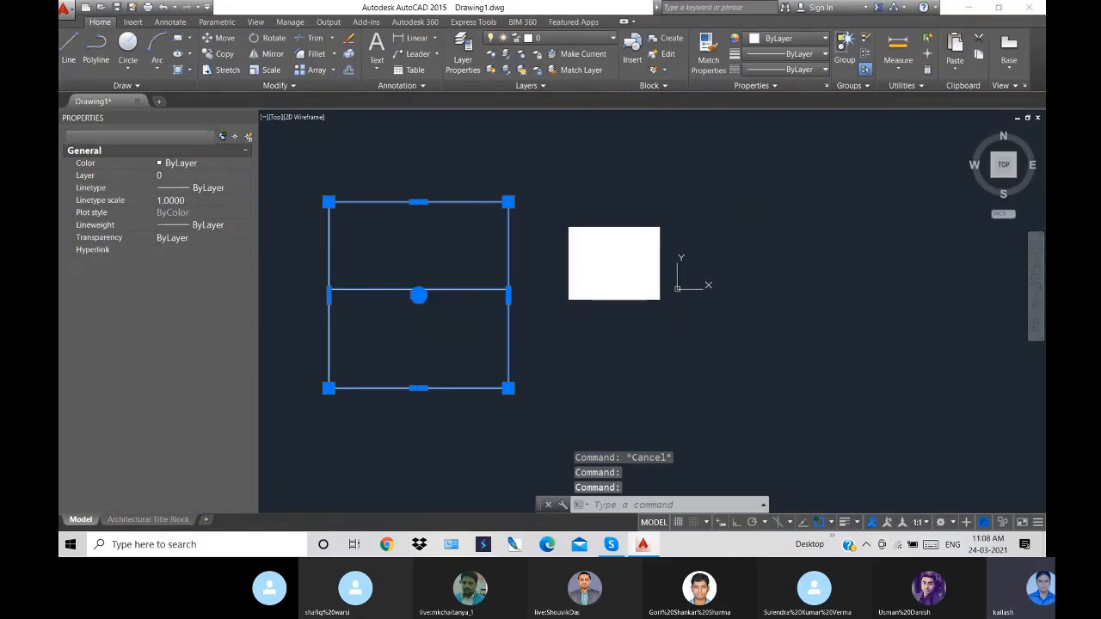
{"action": "key", "text": "Escape"}
{"action": "left_click", "coordinate": [459, 295]}
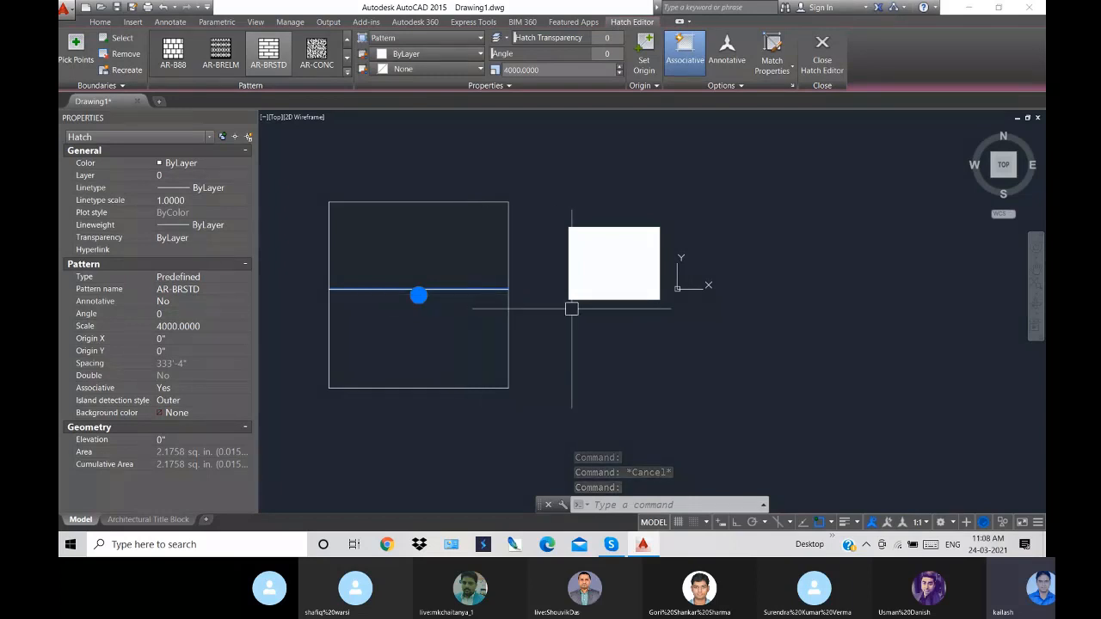
{"action": "key", "text": "Escape"}
- Delete the AR-CONC hatch and the AR-BRSTD hatch from the two rectangles
{"action": "left_click", "coordinate": [594, 270]}
{"action": "left_click", "coordinate": [595, 270]}
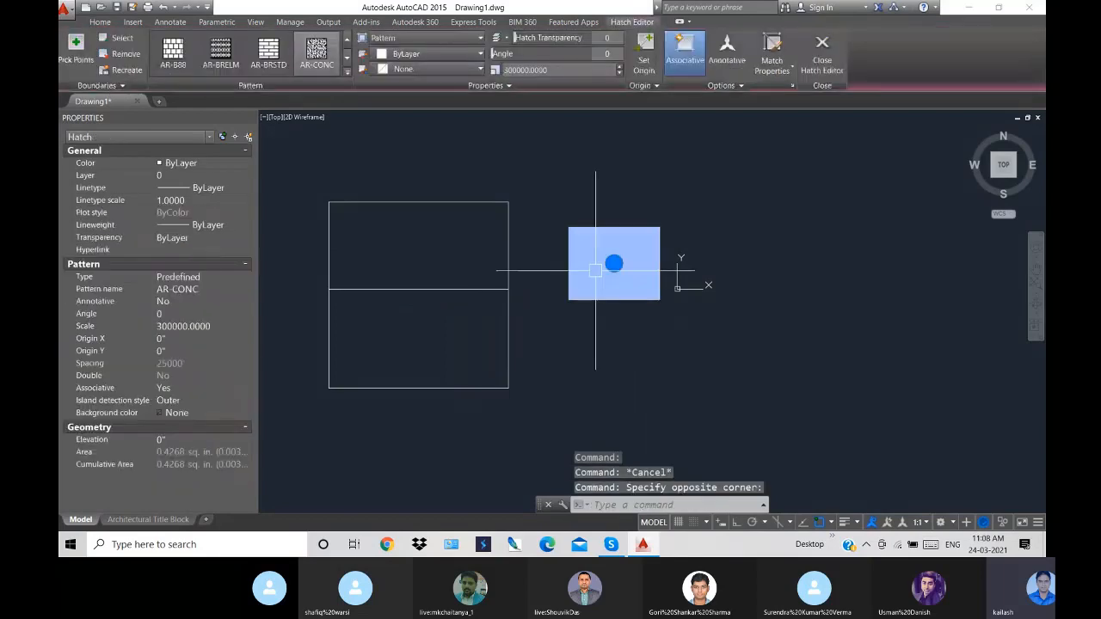
{"action": "key", "text": "Delete"}
{"action": "left_click", "coordinate": [430, 289]}
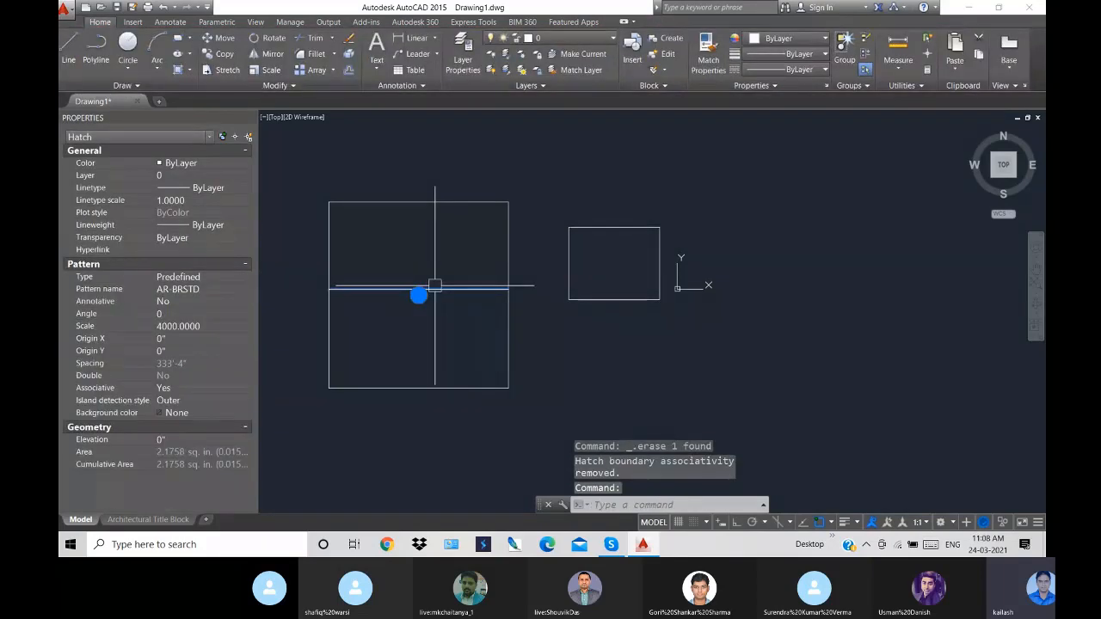
{"action": "key", "text": "Delete"}
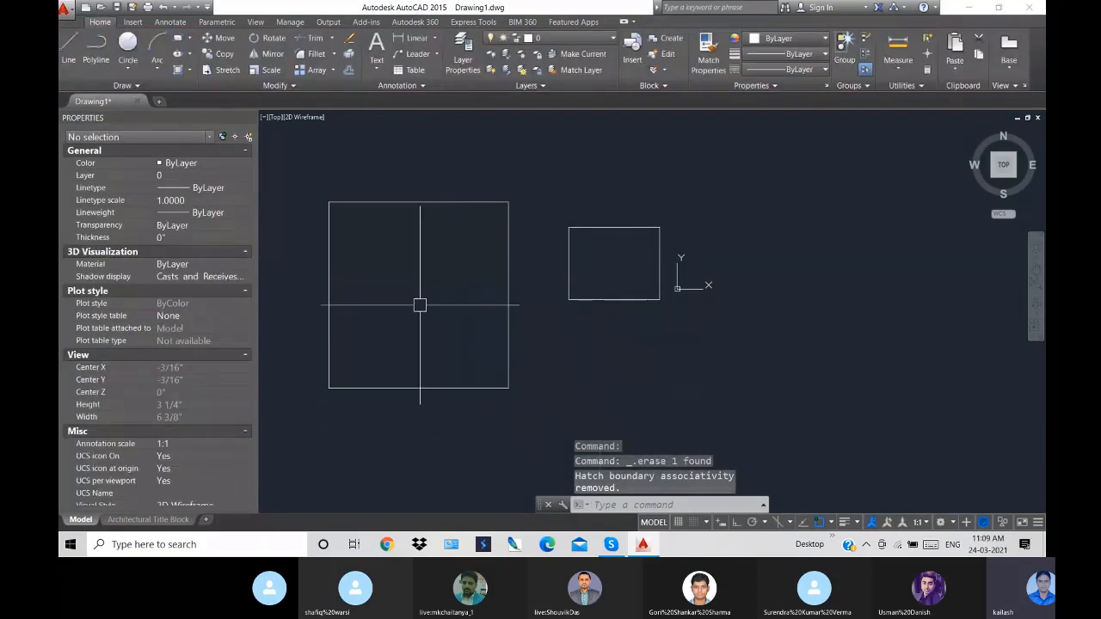
- Delete both remaining rectangles
{"action": "left_click", "coordinate": [774, 388]}
{"action": "left_click", "coordinate": [412, 129]}
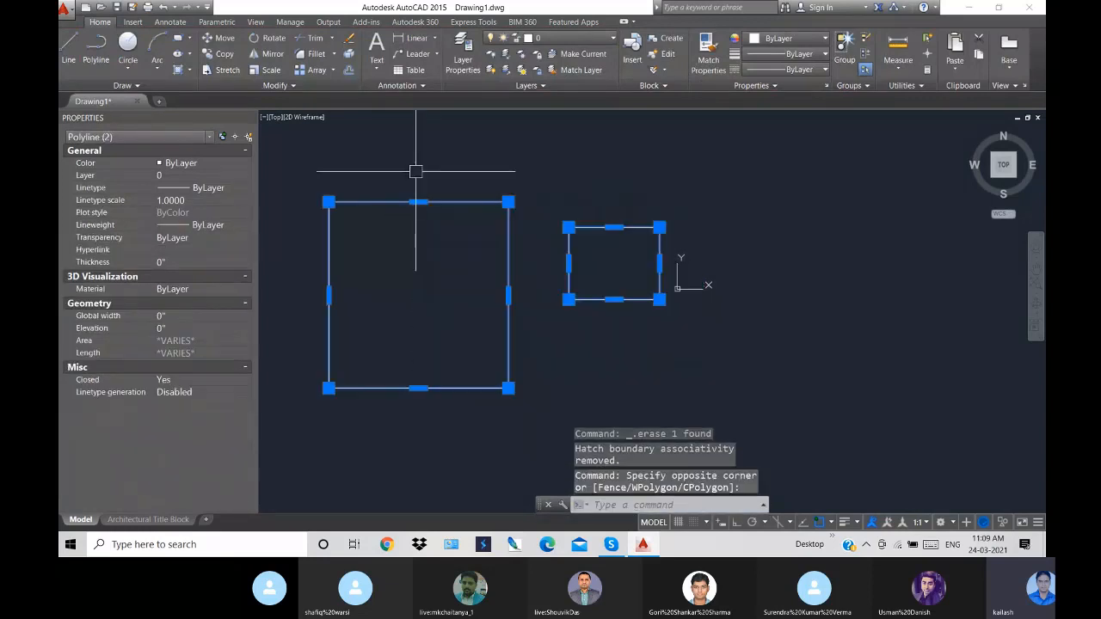
{"action": "key", "text": "Delete"}
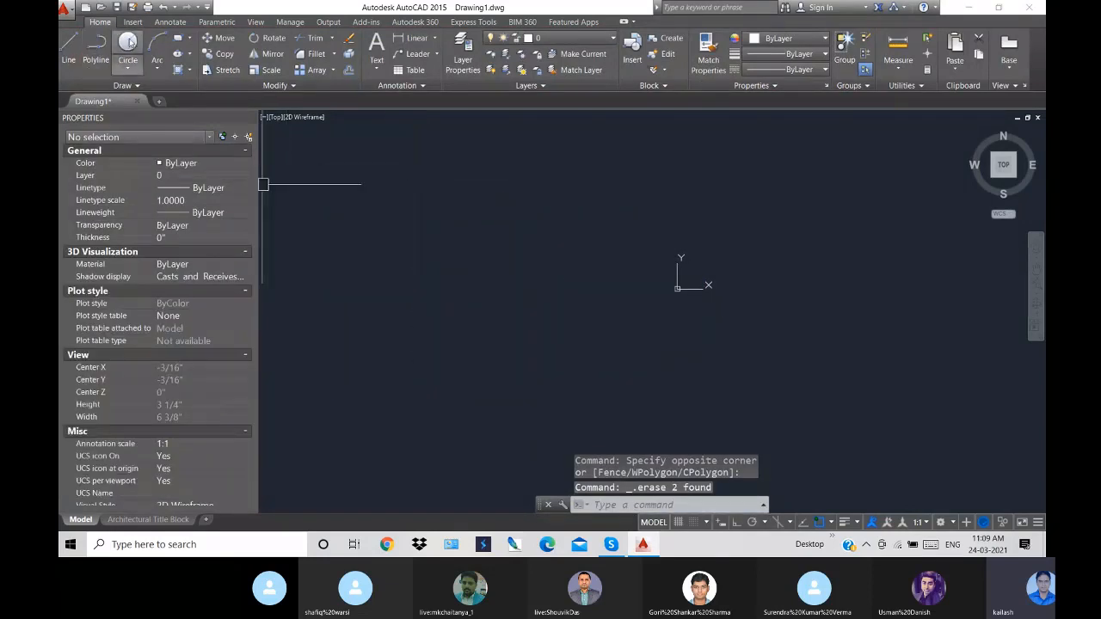
- Draw a circle about 1/4" in radius and a larger one overlapping it at its lower right
{"action": "left_click", "coordinate": [128, 47]}
{"action": "left_click", "coordinate": [479, 244]}
{"action": "left_click", "coordinate": [471, 215]}
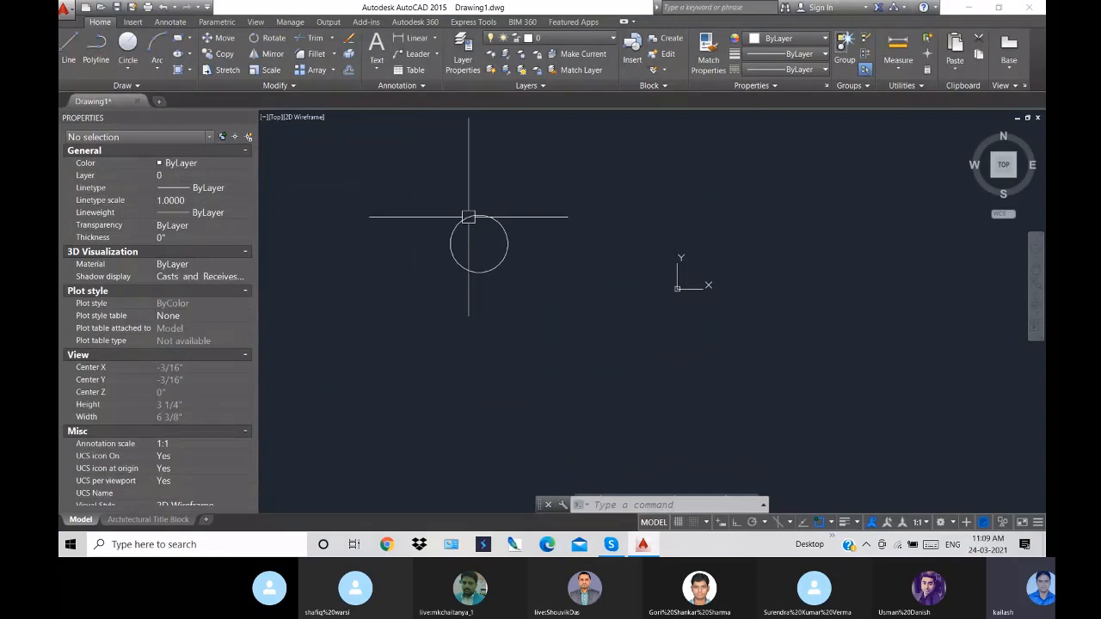
{"action": "left_click", "coordinate": [127, 47]}
{"action": "left_click", "coordinate": [512, 288]}
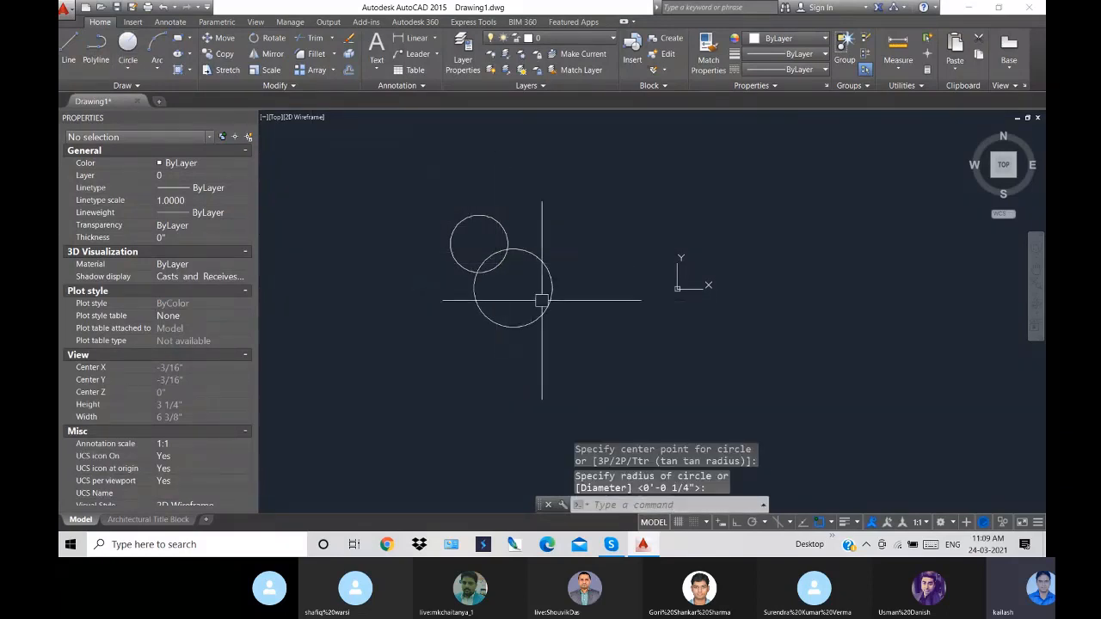
{"action": "key", "text": "Escape"}
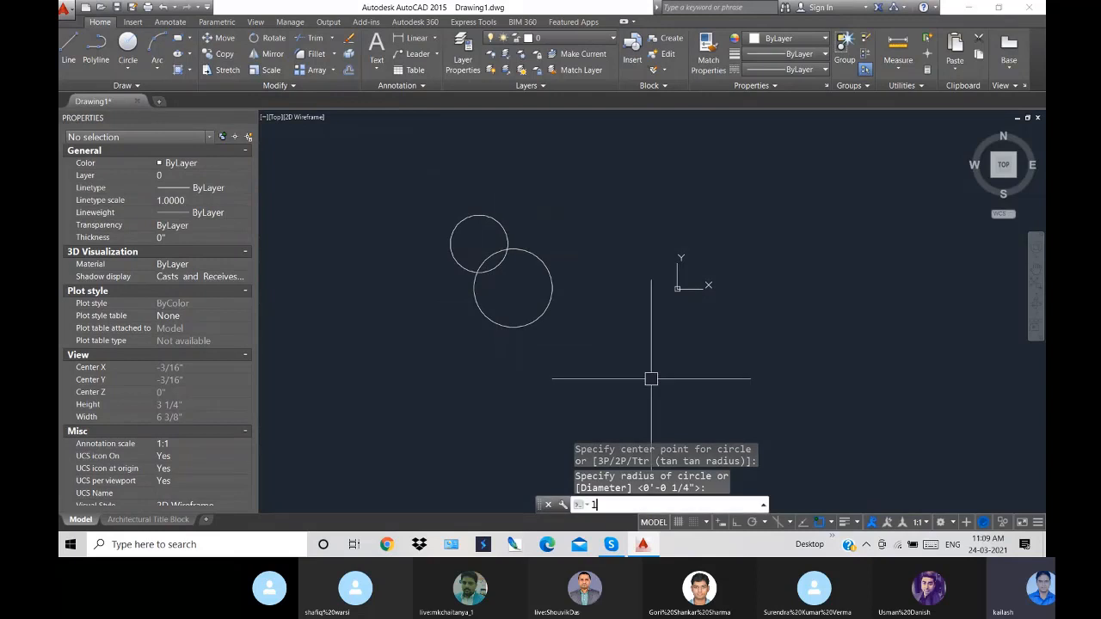
- Turn off layer 0, which holds both circles, in the layer properties manager
{"action": "type", "text": "LA"}
{"action": "key", "text": "Return"}
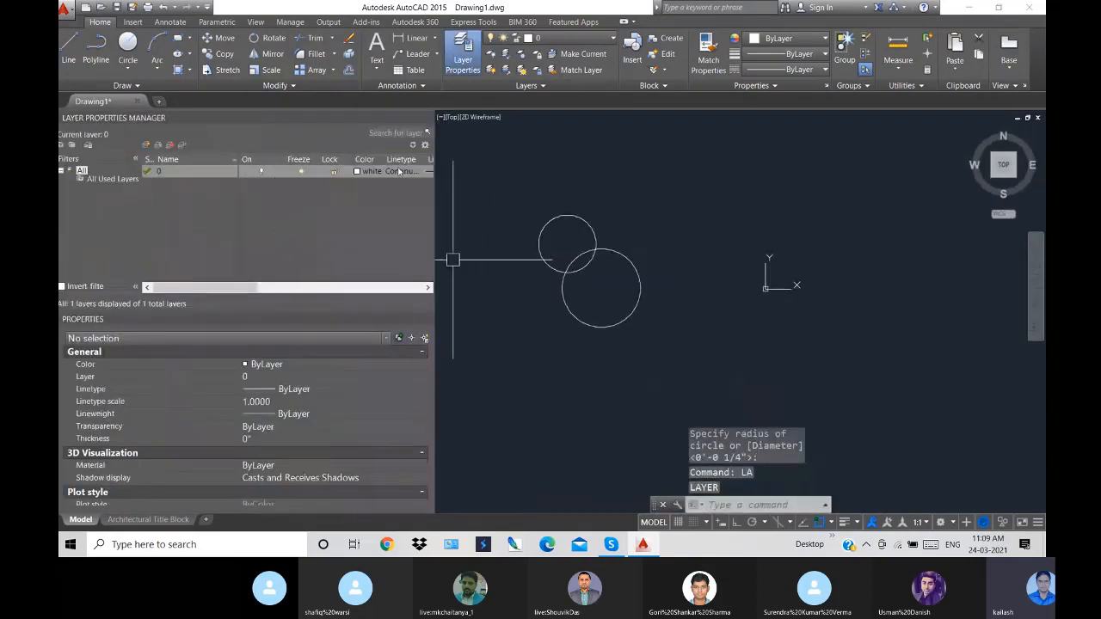
{"action": "left_click", "coordinate": [601, 249]}
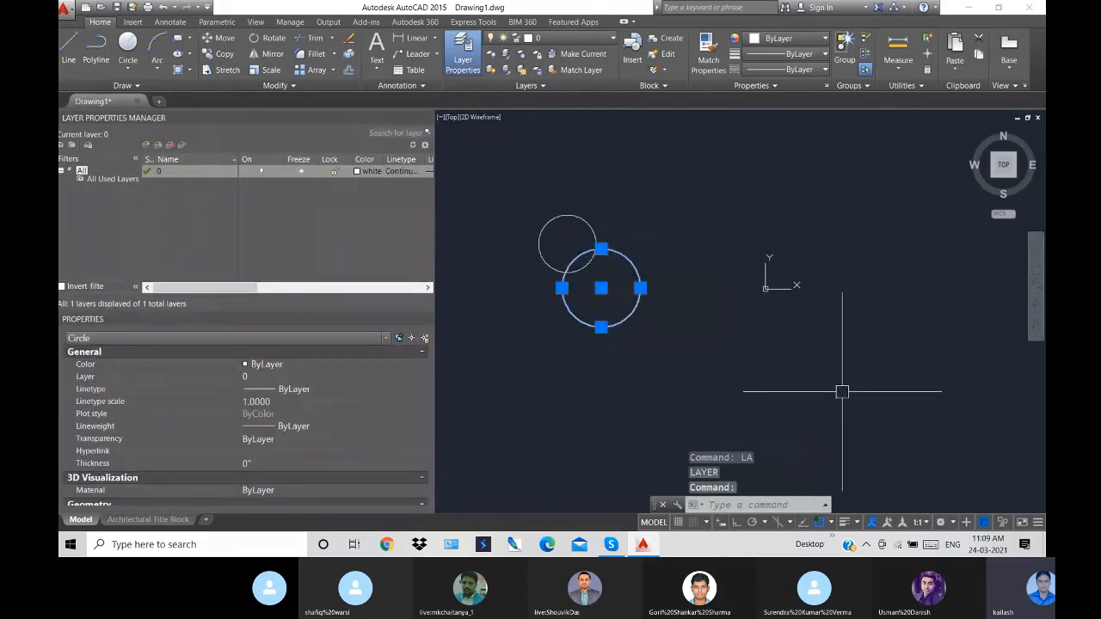
{"action": "key", "text": "Escape"}
{"action": "left_click", "coordinate": [260, 175]}
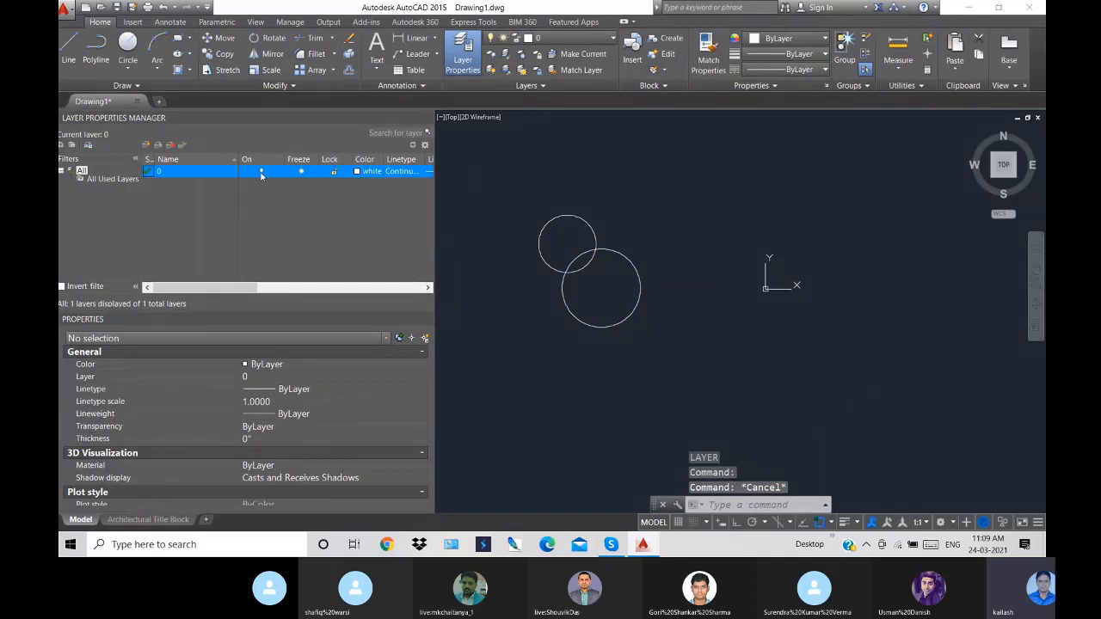
{"action": "left_click", "coordinate": [523, 261]}
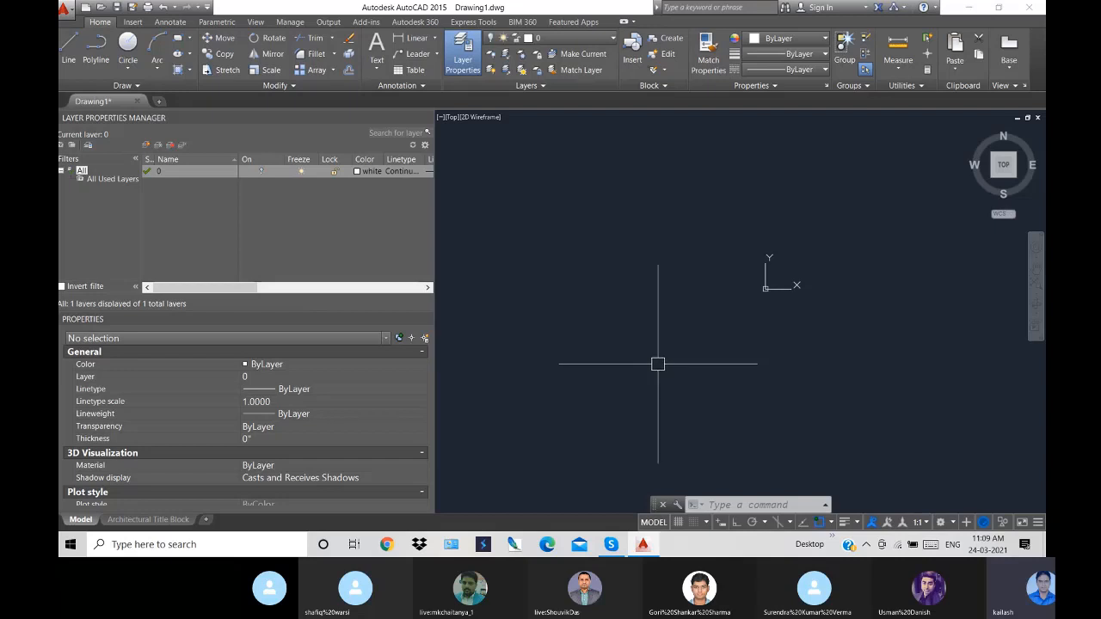
- Turn layer 0 back on and close the layer properties manager and the properties palette
{"action": "left_click", "coordinate": [262, 171]}
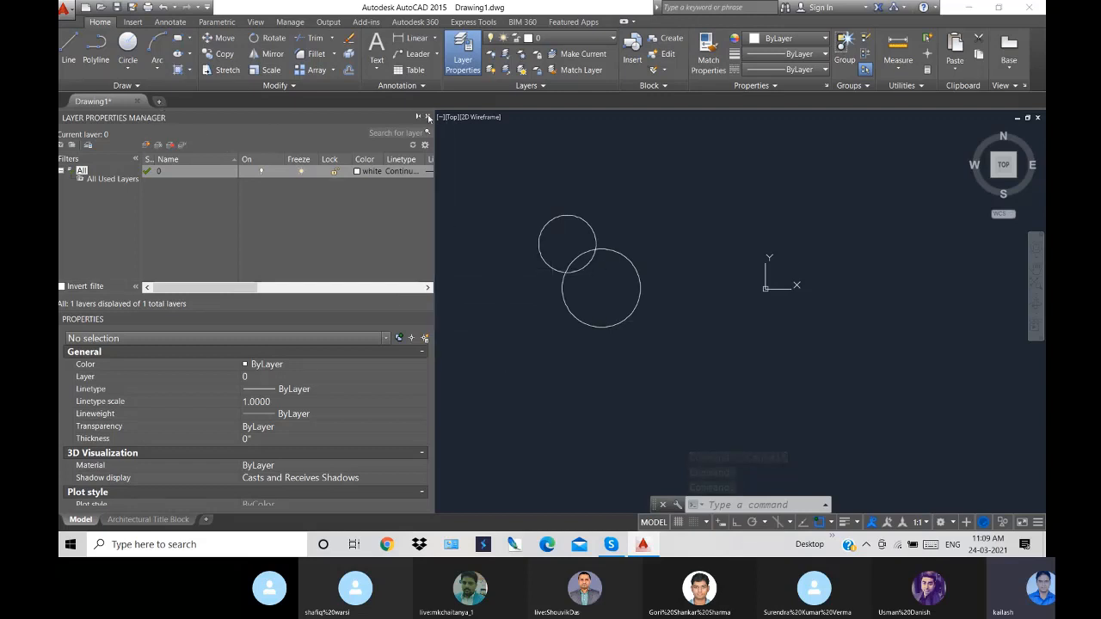
{"action": "left_click", "coordinate": [461, 53]}
{"action": "key", "text": "Escape"}
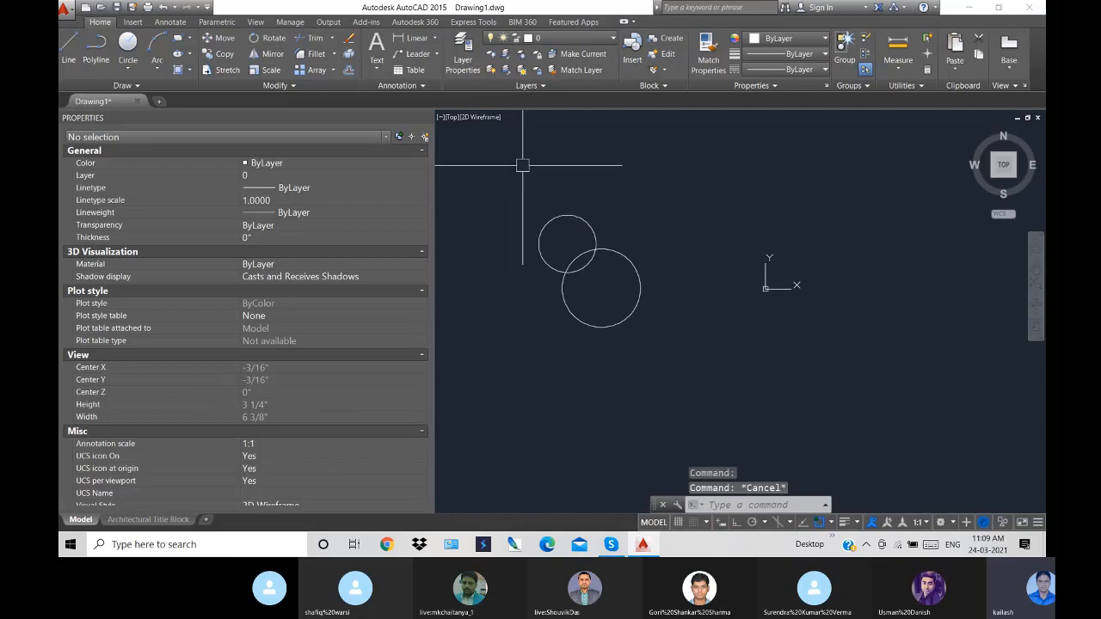
{"action": "left_click", "coordinate": [428, 118]}
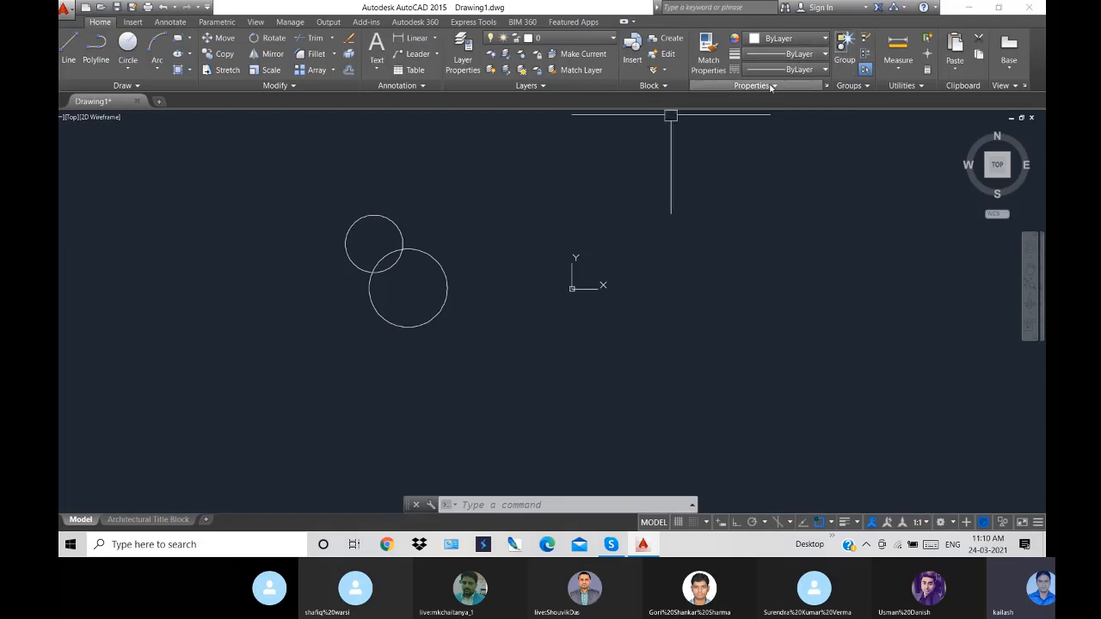
- Examine the larger circle's properties, including its layer, and close the properties palette with the selection cleared
{"action": "left_click", "coordinate": [437, 260]}
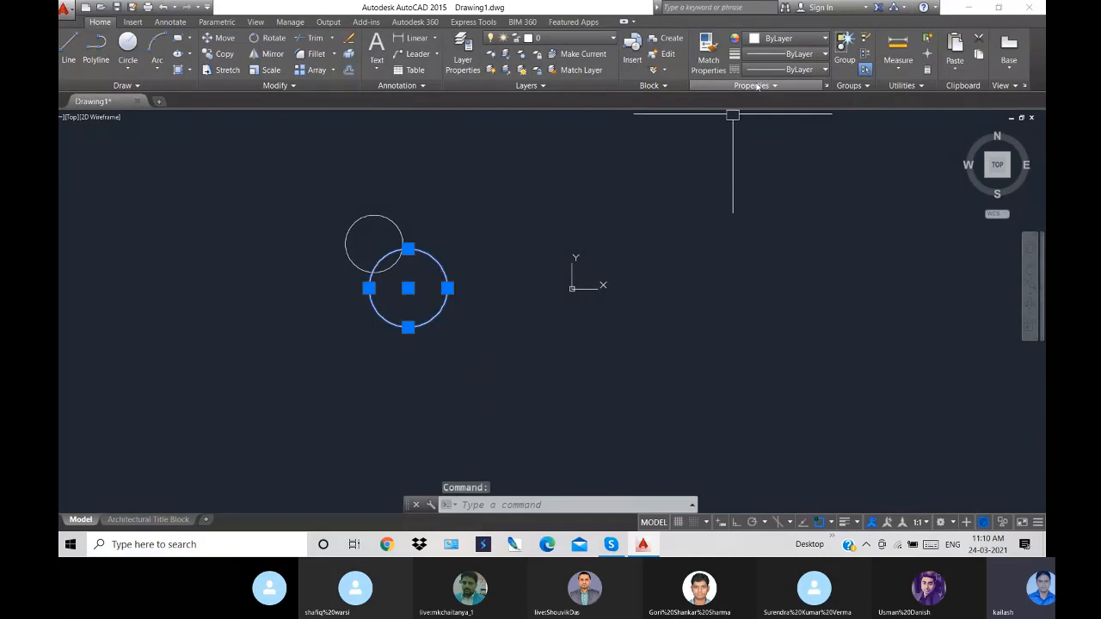
{"action": "type", "text": "ch"}
{"action": "key", "text": "Return"}
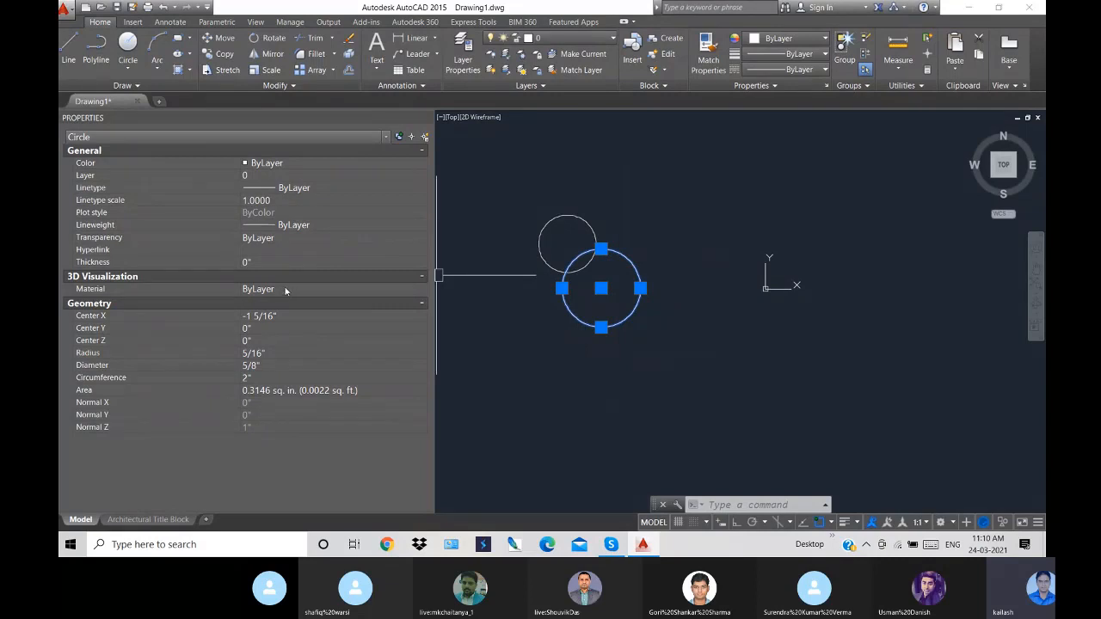
{"action": "scroll", "coordinate": [568, 266], "scroll_direction": "up", "scroll_amount": 8}
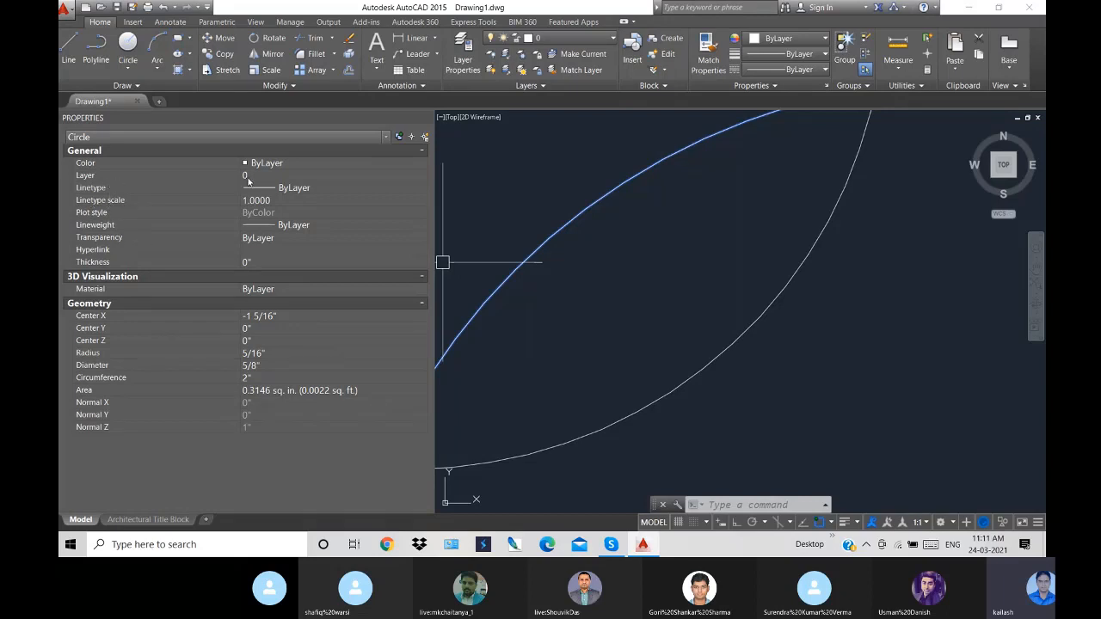
{"action": "key", "text": "Escape"}
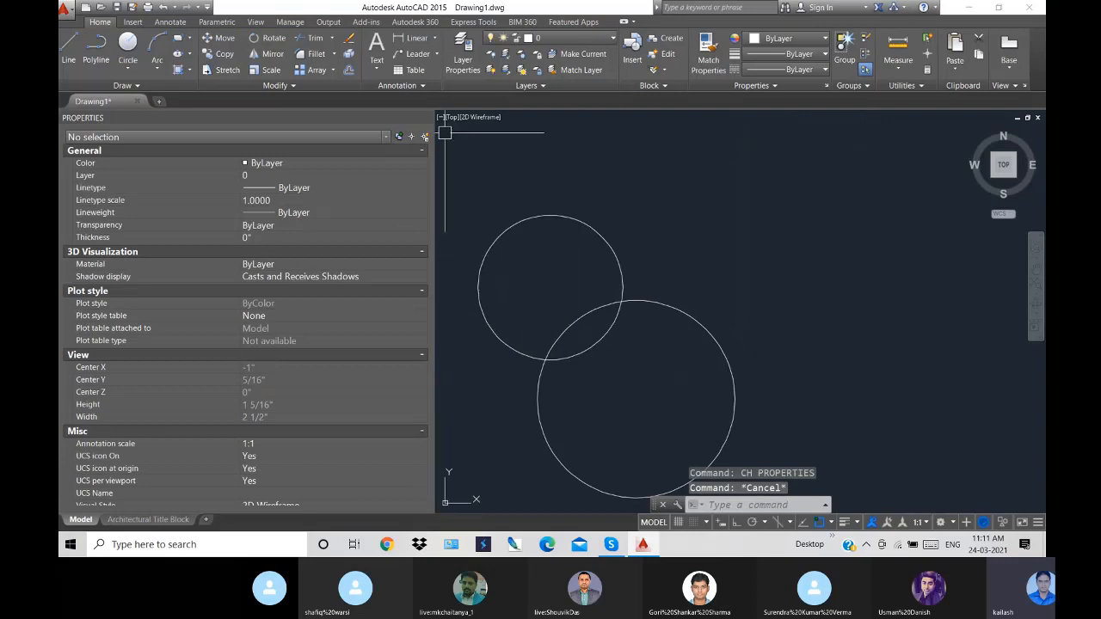
{"action": "left_click", "coordinate": [429, 117]}
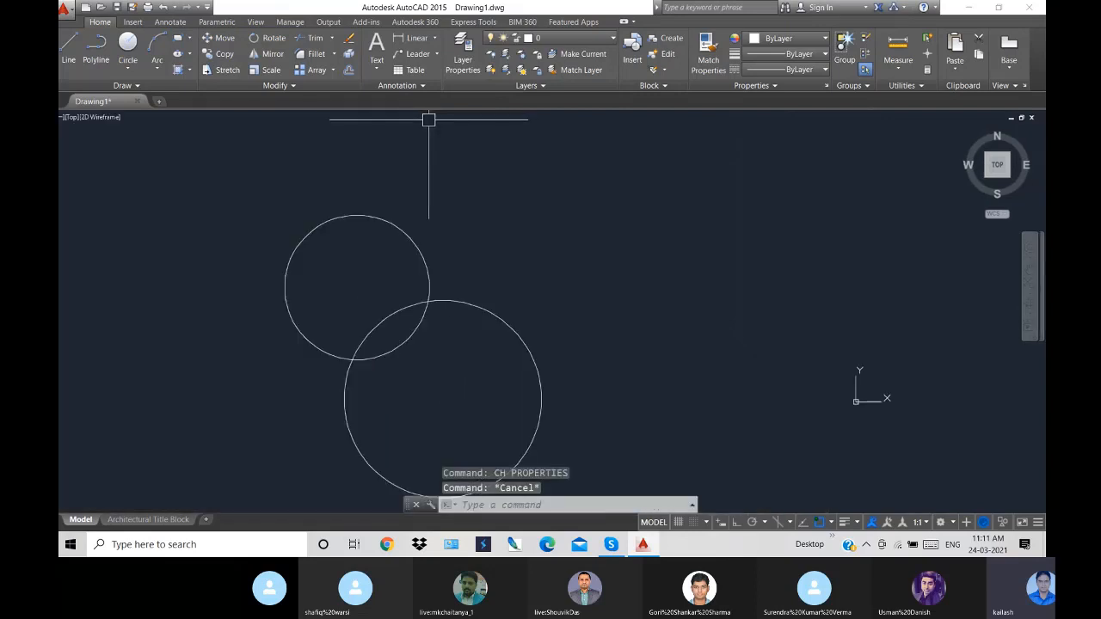
- Add a new layer with the orange index color 30 and make it the current layer
{"action": "type", "text": "la"}
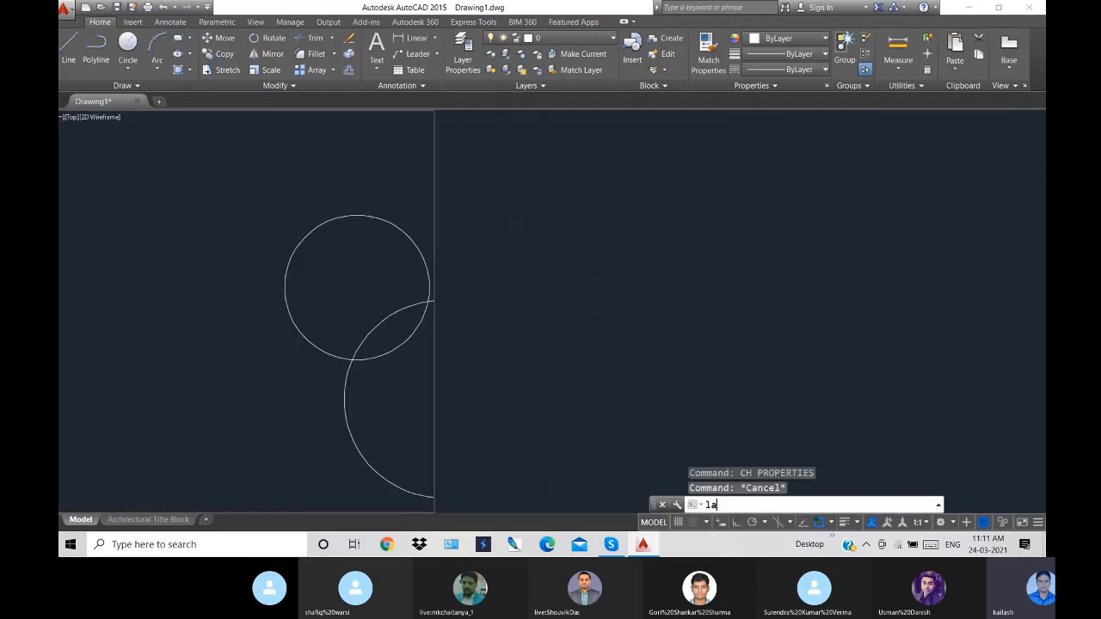
{"action": "key", "text": "Return"}
{"action": "left_click", "coordinate": [146, 145]}
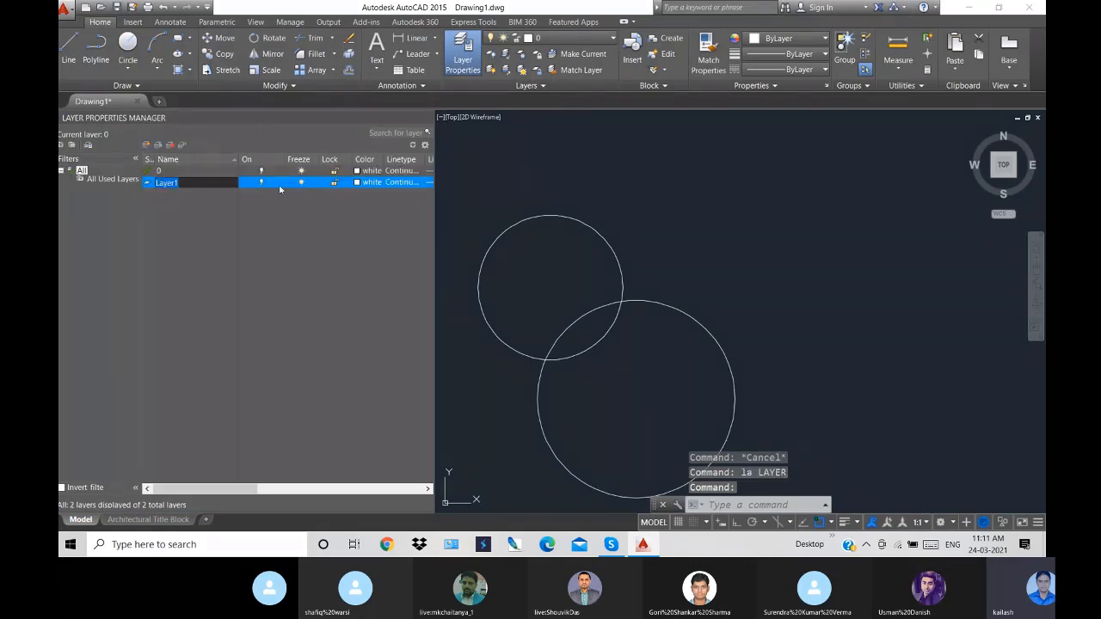
{"action": "left_click", "coordinate": [366, 183]}
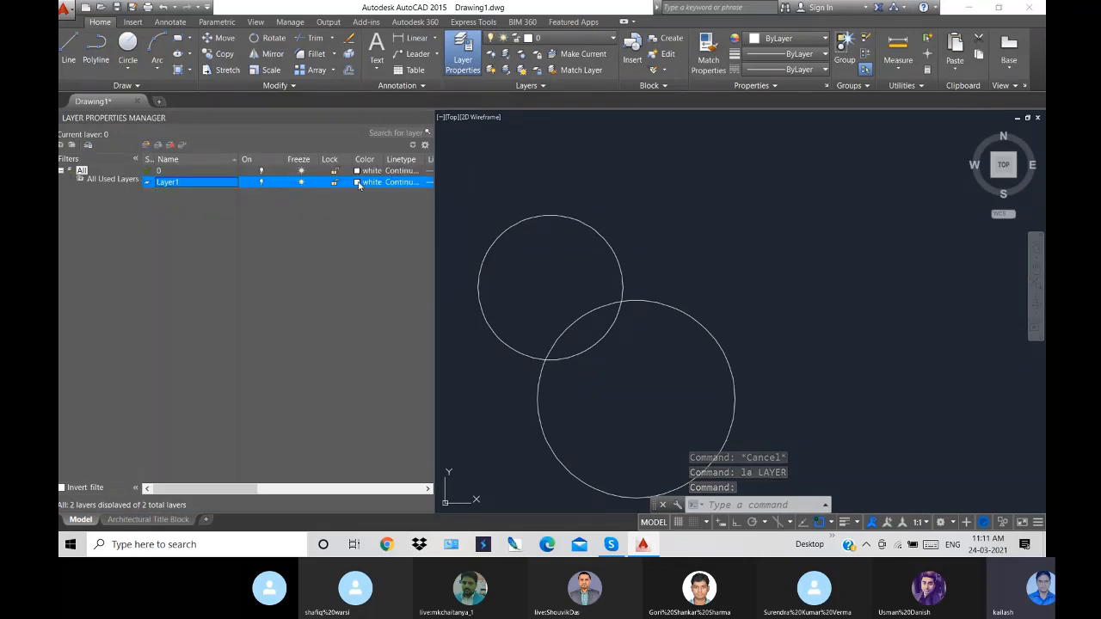
{"action": "left_click", "coordinate": [456, 230]}
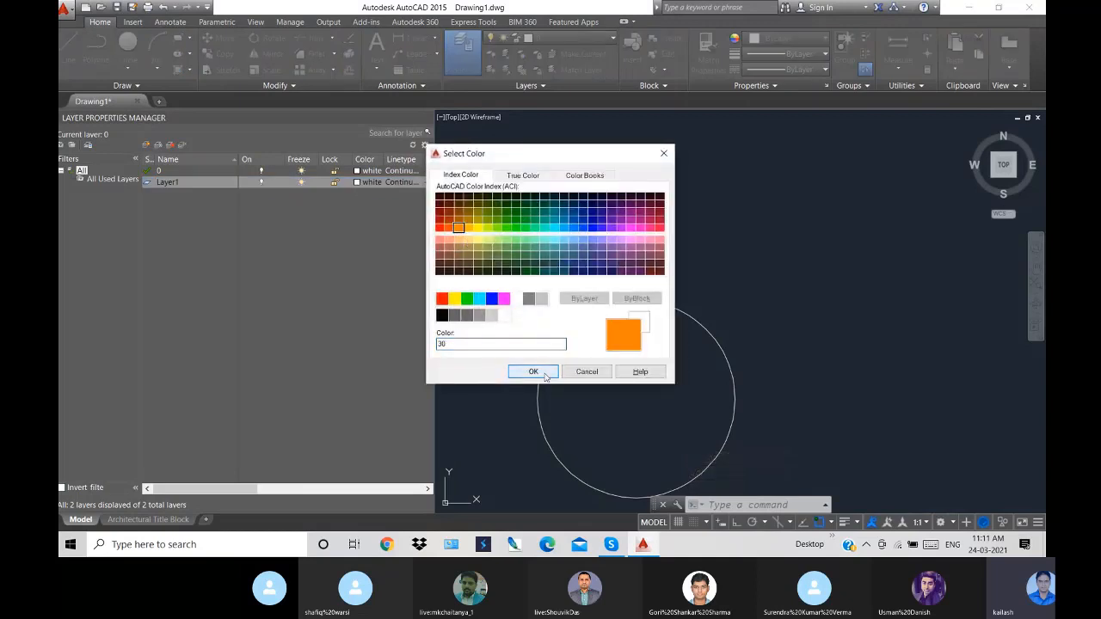
{"action": "left_click", "coordinate": [534, 371]}
{"action": "double_click", "coordinate": [175, 185]}
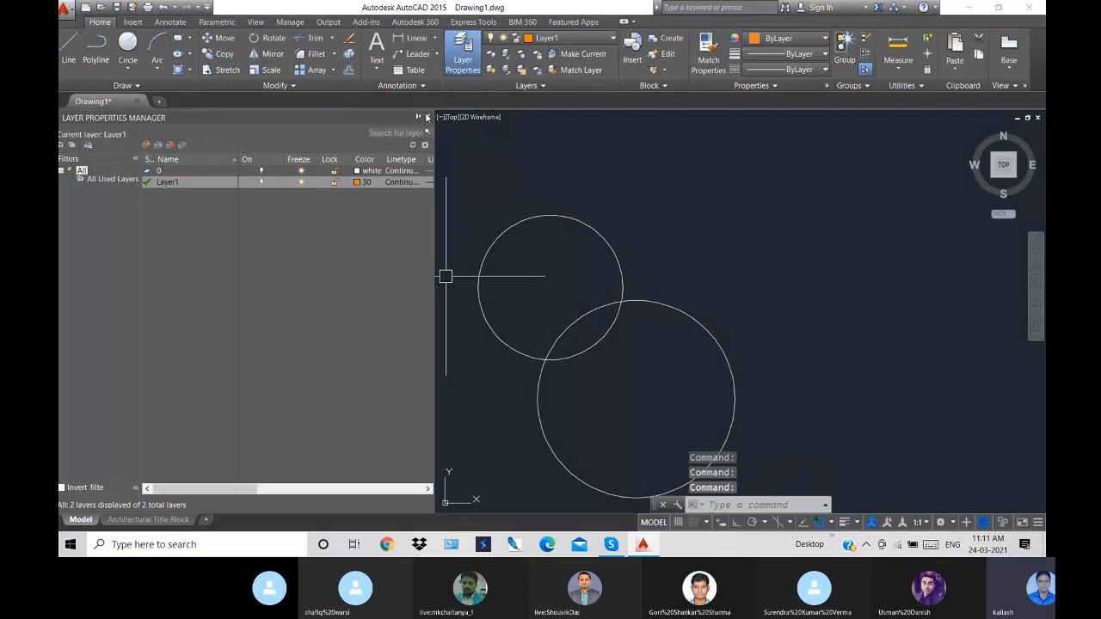
{"action": "left_click", "coordinate": [428, 117]}
- Draw a rectangle to the right of the two circles on the orange layer
{"action": "left_click", "coordinate": [178, 38]}
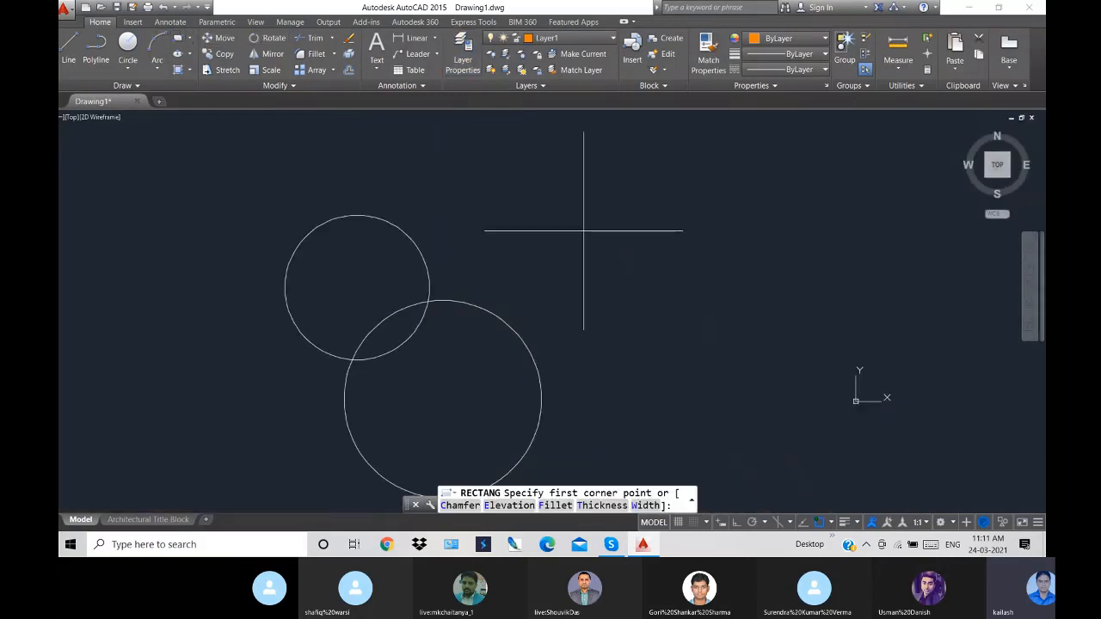
{"action": "left_click", "coordinate": [583, 230]}
{"action": "left_click", "coordinate": [801, 373]}
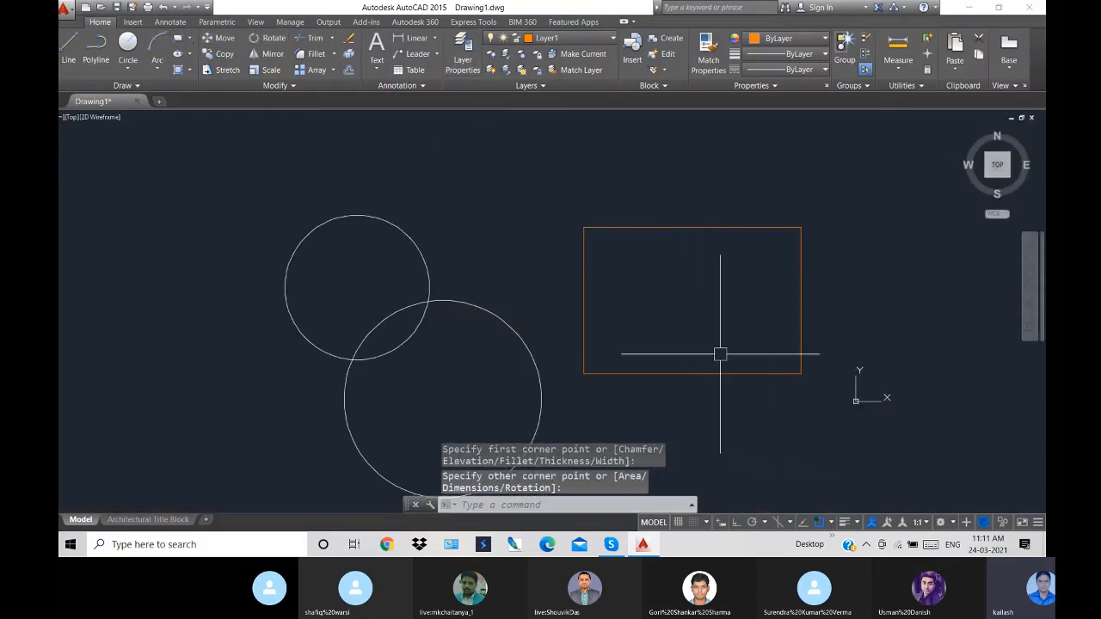
- Check the current layer in the properties and the layer assigned to the two circles
{"action": "type", "text": "ch"}
{"action": "key", "text": "Return"}
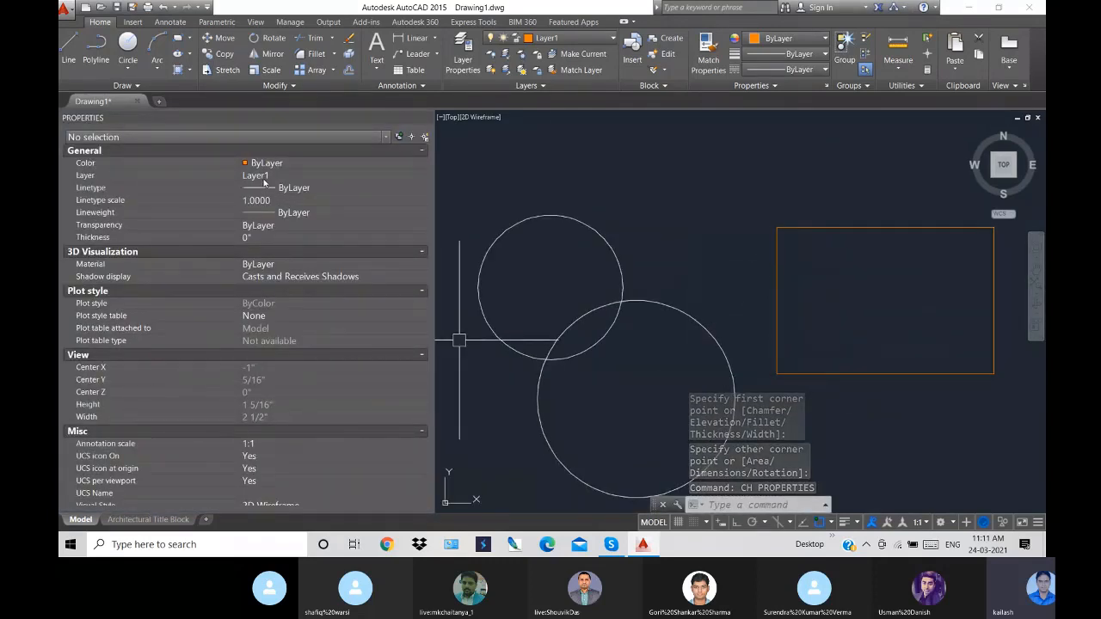
{"action": "left_click", "coordinate": [654, 416]}
{"action": "left_click", "coordinate": [570, 306]}
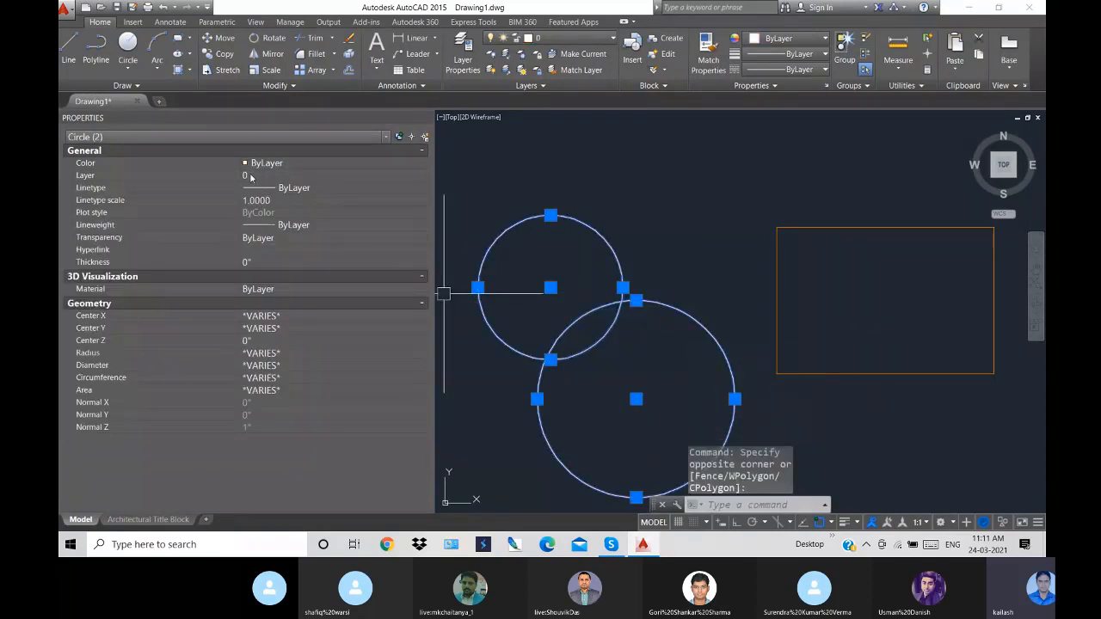
{"action": "key", "text": "Escape"}
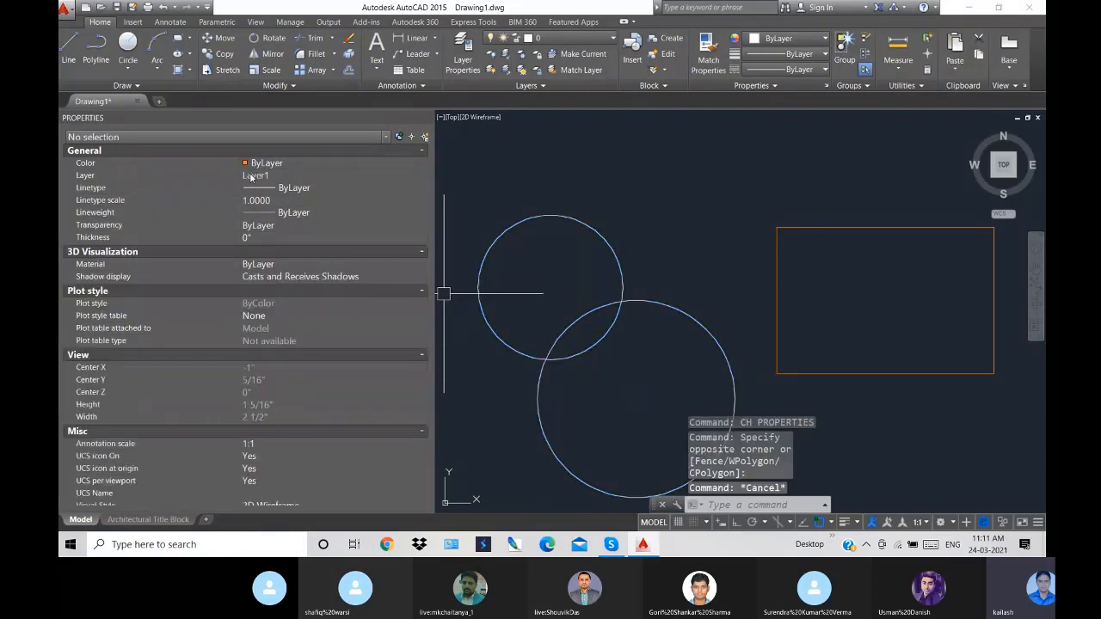
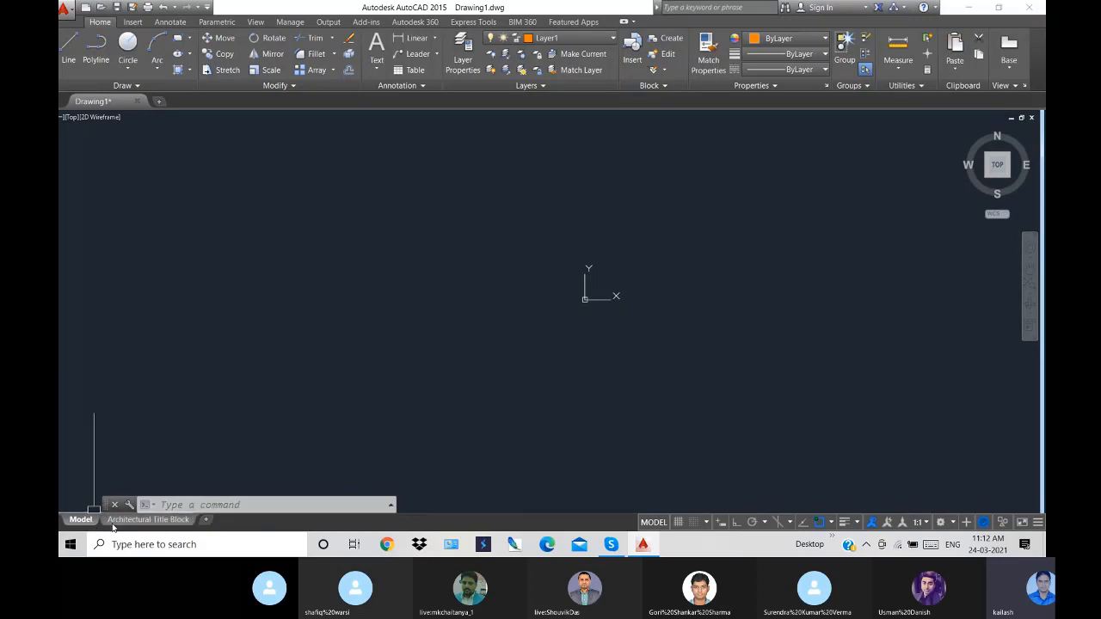
- Turn the drawing grid on, inspect it at different zoom levels, and turn it off again
{"action": "mouse_move", "coordinate": [146, 523]}
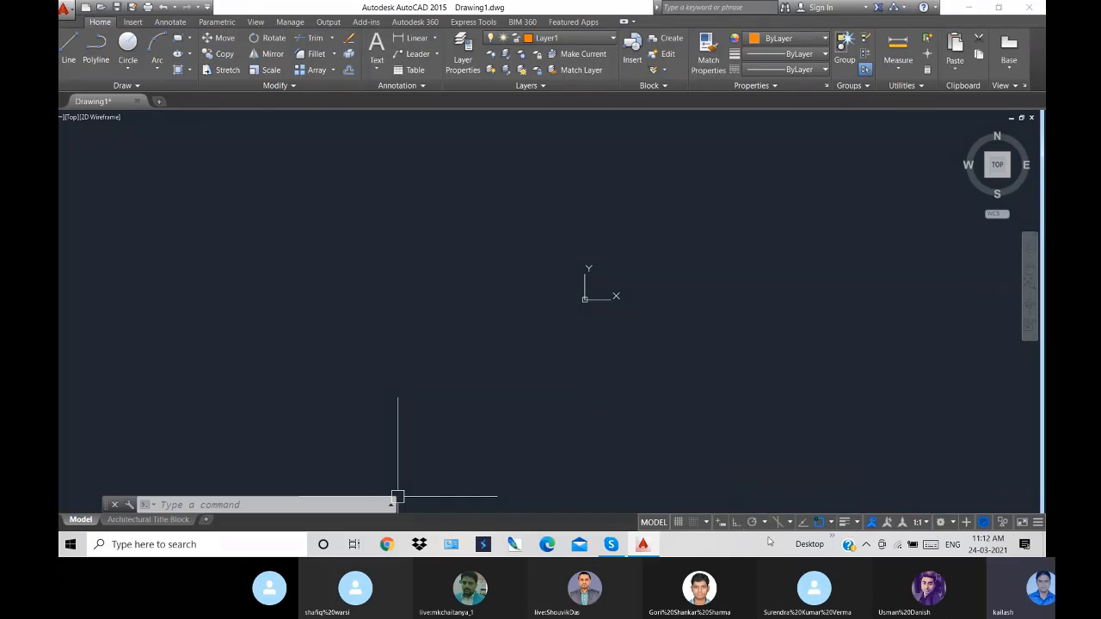
{"action": "left_click", "coordinate": [679, 522]}
{"action": "scroll", "coordinate": [513, 304], "scroll_direction": "up", "scroll_amount": 4}
{"action": "scroll", "coordinate": [513, 303], "scroll_direction": "down", "scroll_amount": 5}
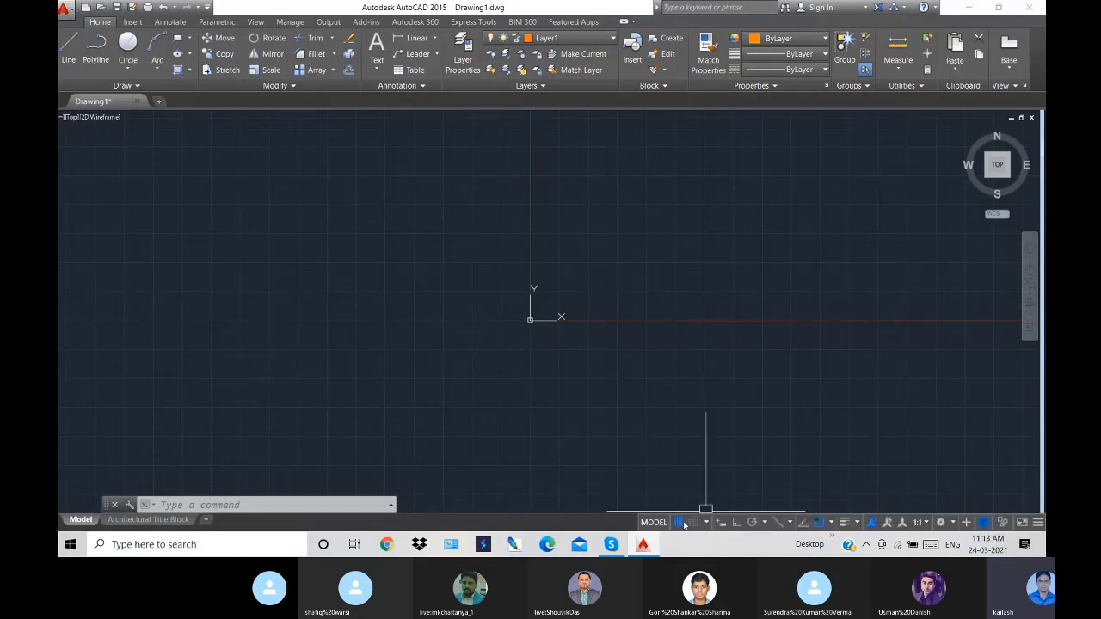
{"action": "left_click", "coordinate": [683, 523]}
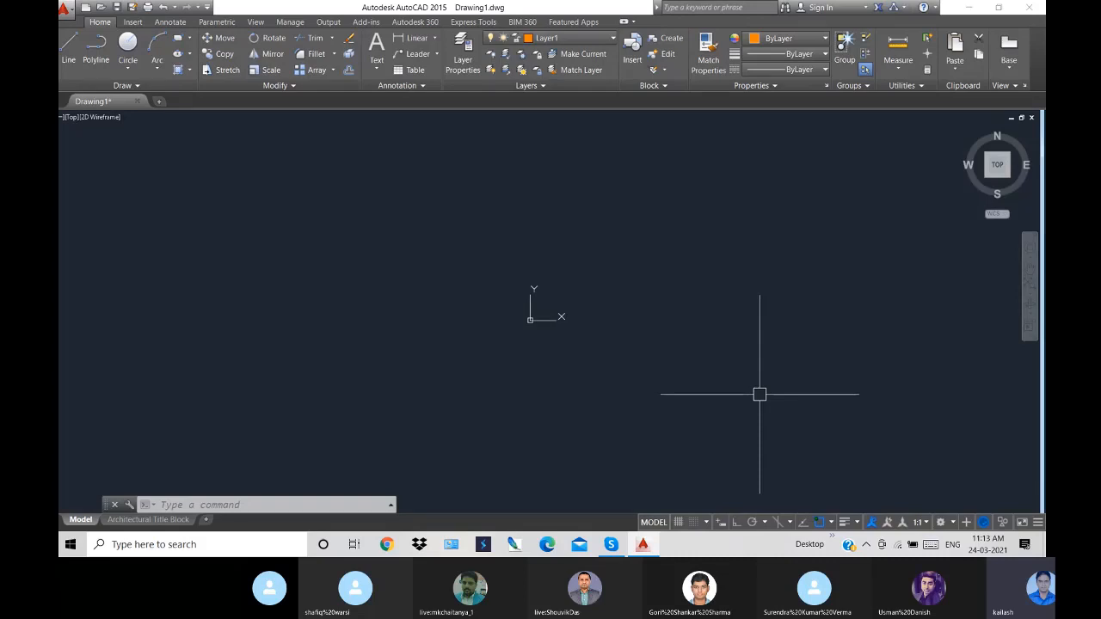
- Draw a circle about 6 3/8" in radius at the upper left and one about 3 5/8" in radius at the far lower right
{"action": "key", "text": "space"}
{"action": "left_click", "coordinate": [226, 237]}
{"action": "left_click", "coordinate": [169, 187]}
{"action": "key", "text": "space"}
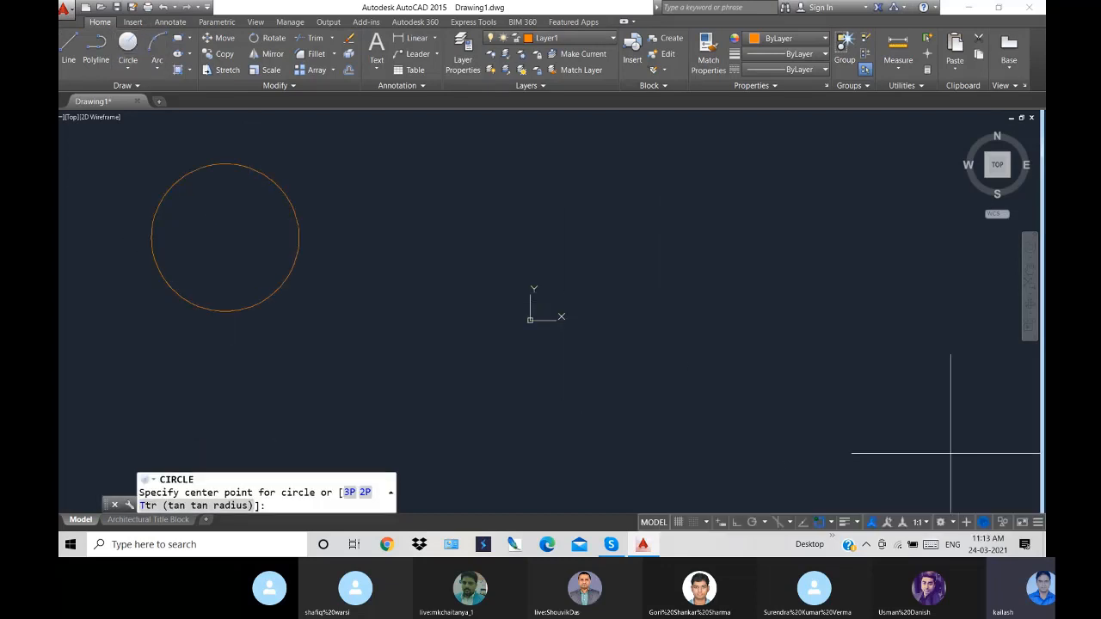
{"action": "left_click", "coordinate": [1019, 434]}
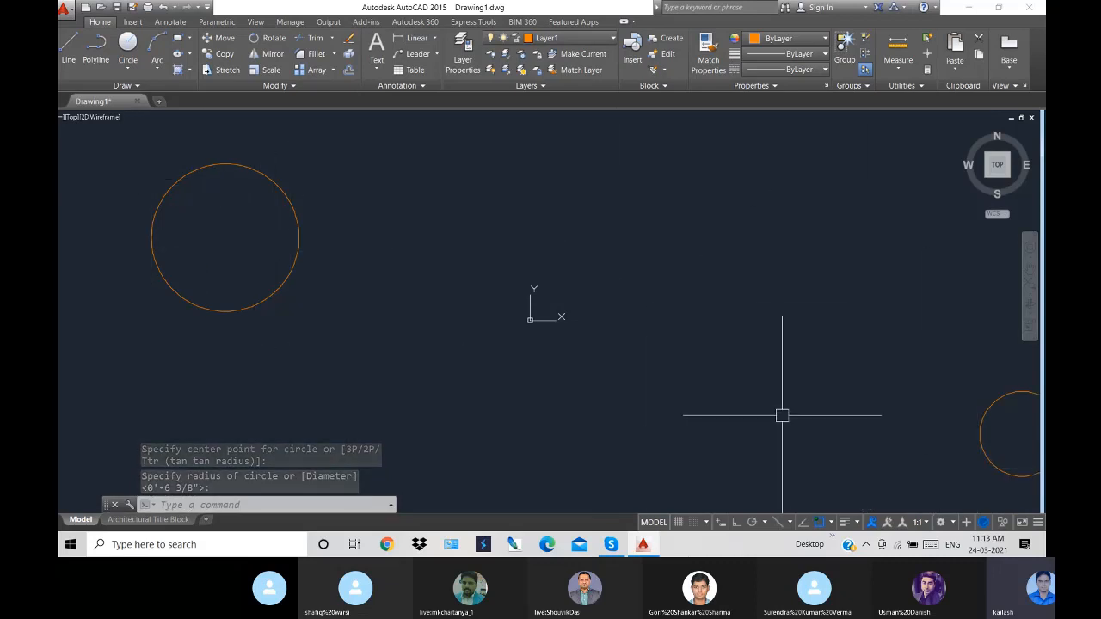
- Zoom to the full extent of the drawing with the All option to view both circles
{"action": "type", "text": "z"}
{"action": "key", "text": "Return"}
{"action": "type", "text": "a"}
{"action": "key", "text": "Return"}
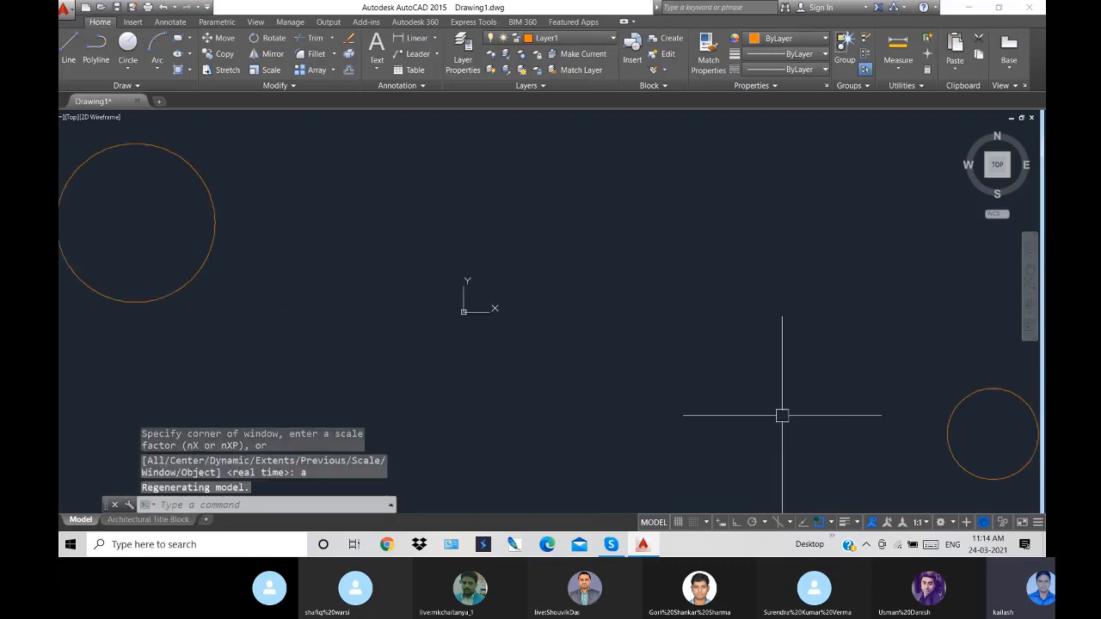
- Draw a larger third circle at the far upper left and a large rectangle from inside it that encloses the other two circles
{"action": "scroll", "coordinate": [751, 349], "scroll_direction": "down", "scroll_amount": 3}
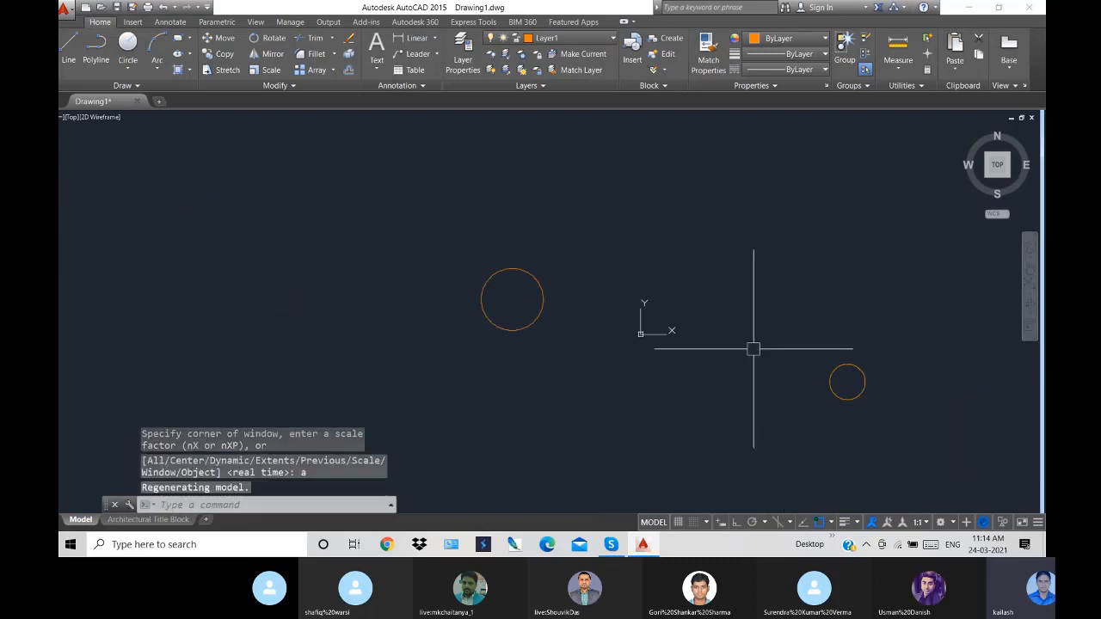
{"action": "left_click", "coordinate": [131, 41]}
{"action": "left_click", "coordinate": [115, 171]}
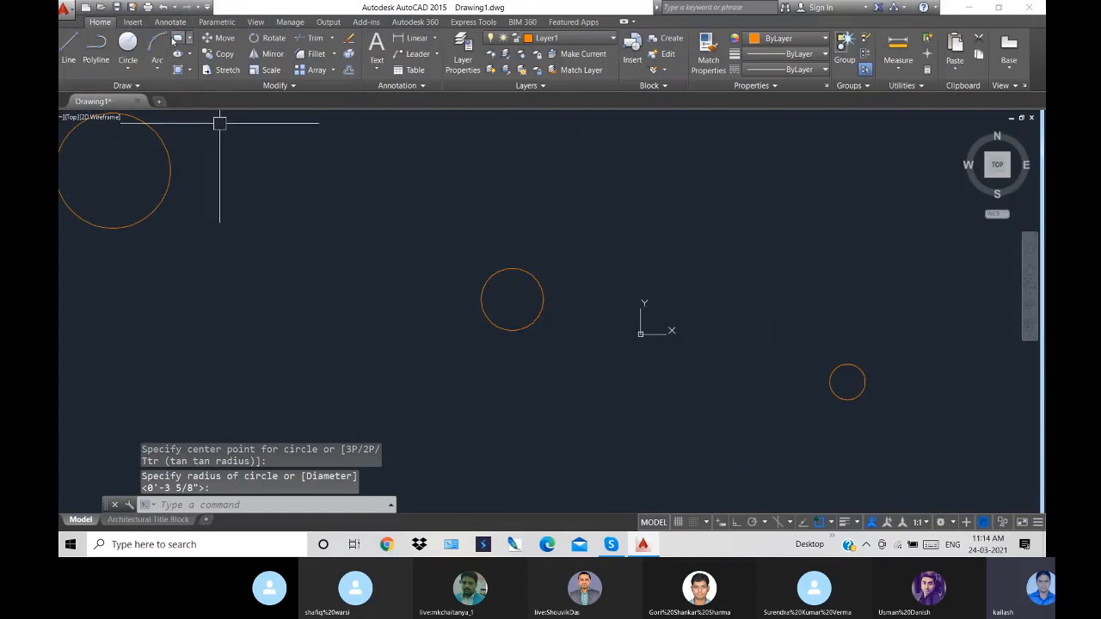
{"action": "left_click", "coordinate": [176, 40]}
{"action": "left_click", "coordinate": [111, 135]}
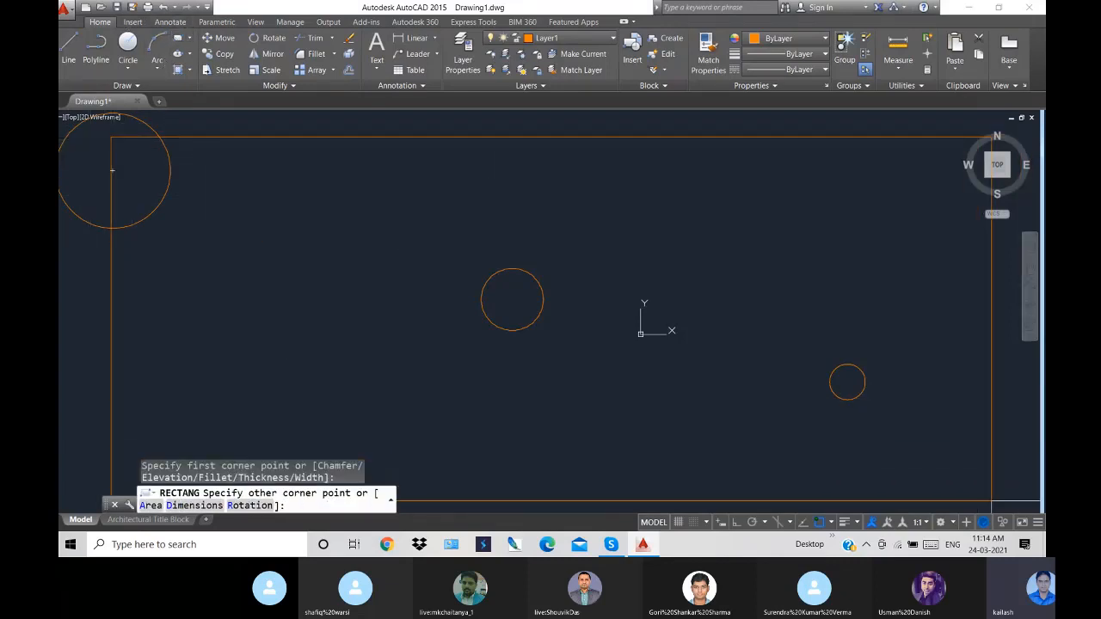
{"action": "left_click", "coordinate": [991, 501]}
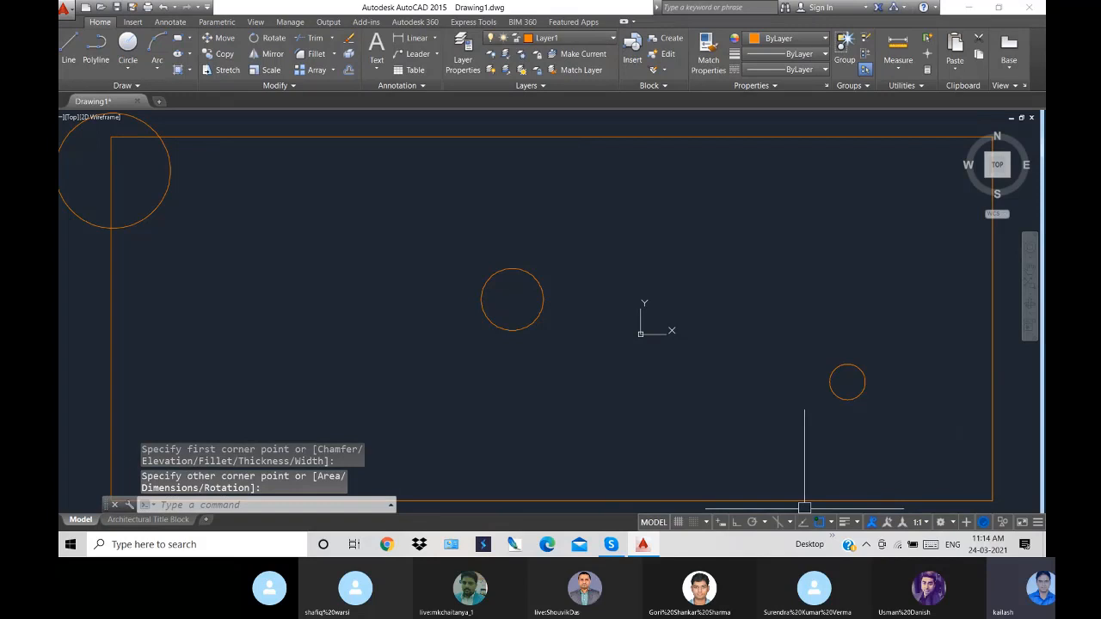
- Zoom to the whole drawing with the All option and erase all three circles and the large rectangle
{"action": "type", "text": "z"}
{"action": "key", "text": "Return"}
{"action": "type", "text": "a"}
{"action": "key", "text": "Return"}
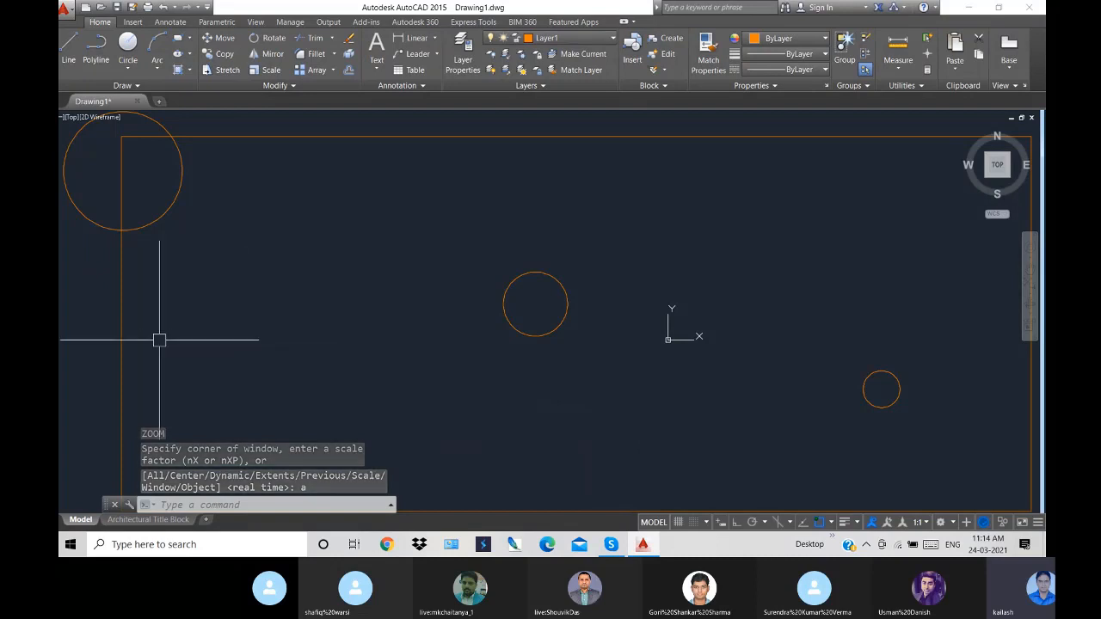
{"action": "key", "text": "ctrl+a"}
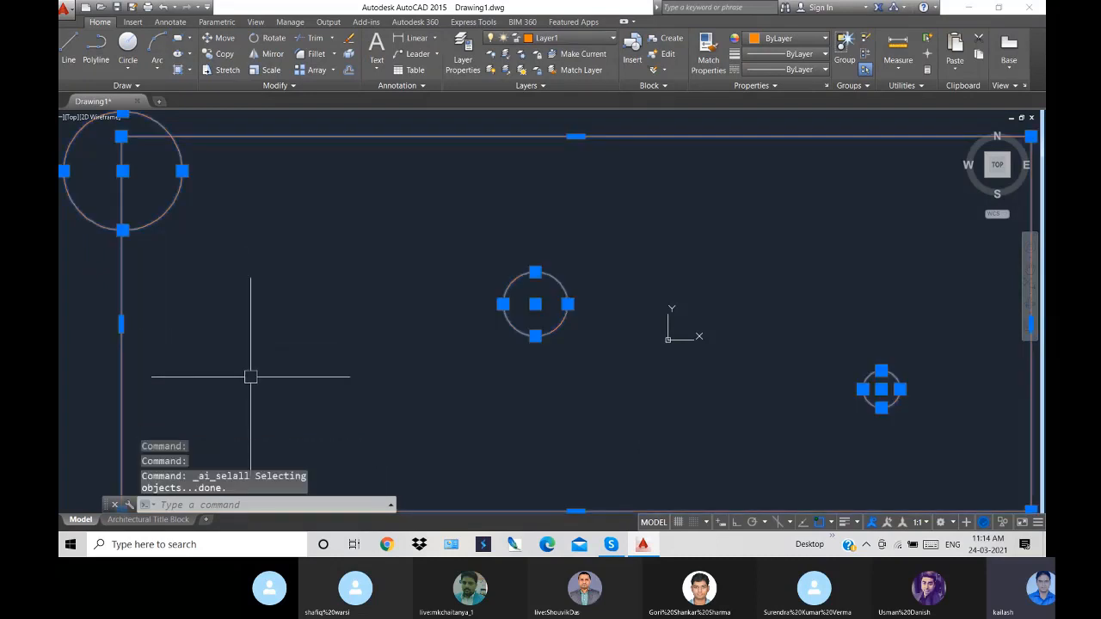
{"action": "key", "text": "Delete"}
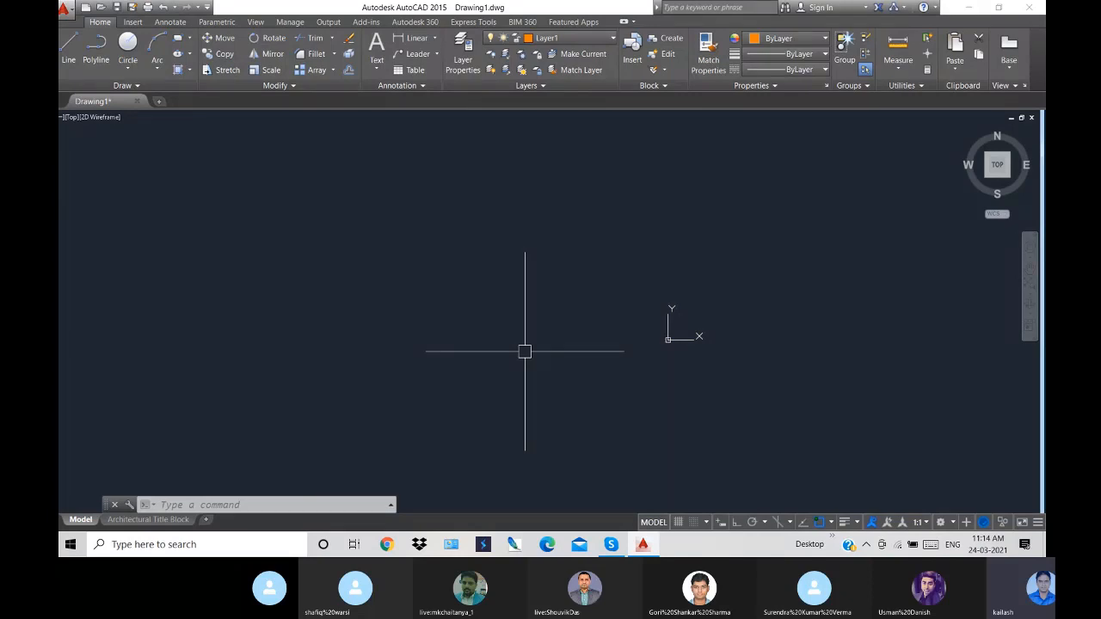
- Draw a single nearly horizontal line across the upper left of the empty drawing and delete it
{"action": "left_click", "coordinate": [68, 51]}
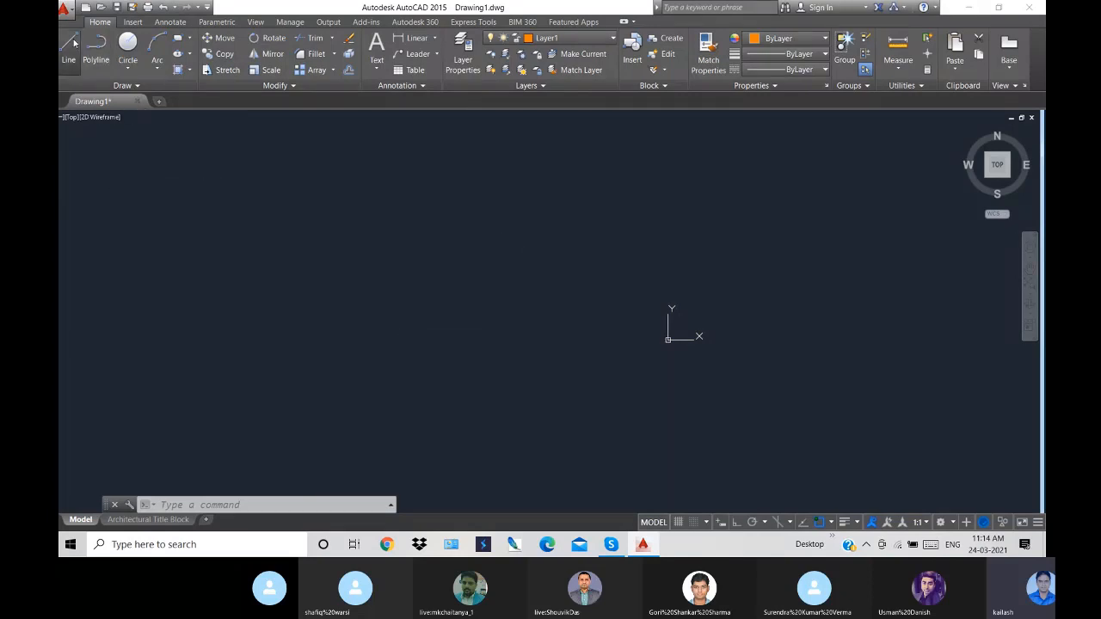
{"action": "left_click", "coordinate": [141, 191]}
{"action": "left_click", "coordinate": [502, 197]}
{"action": "right_click", "coordinate": [471, 266]}
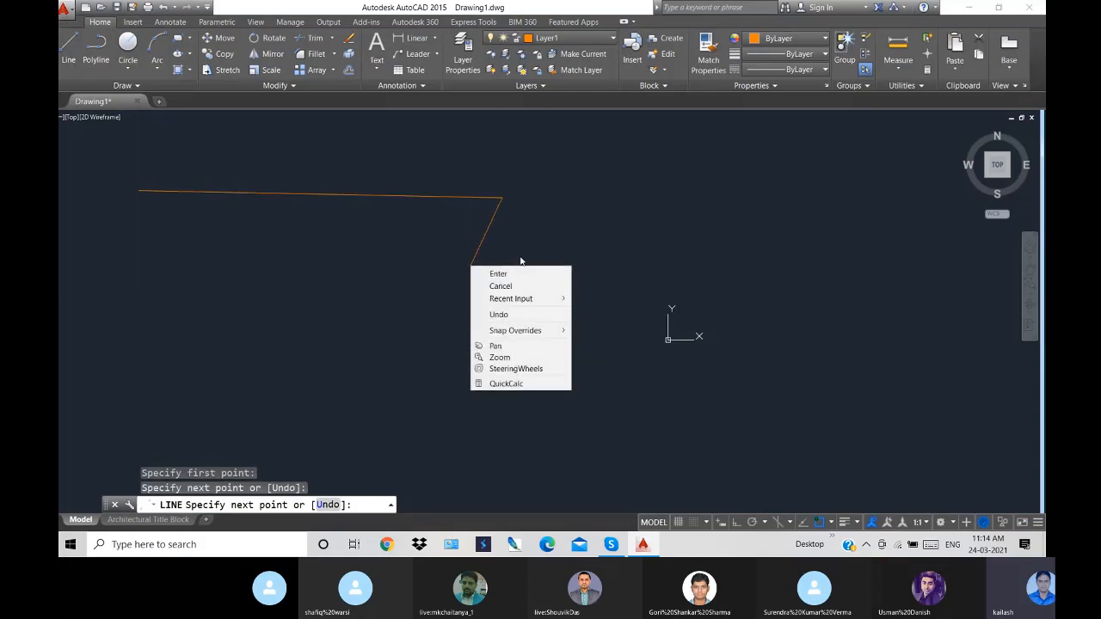
{"action": "left_click", "coordinate": [521, 276]}
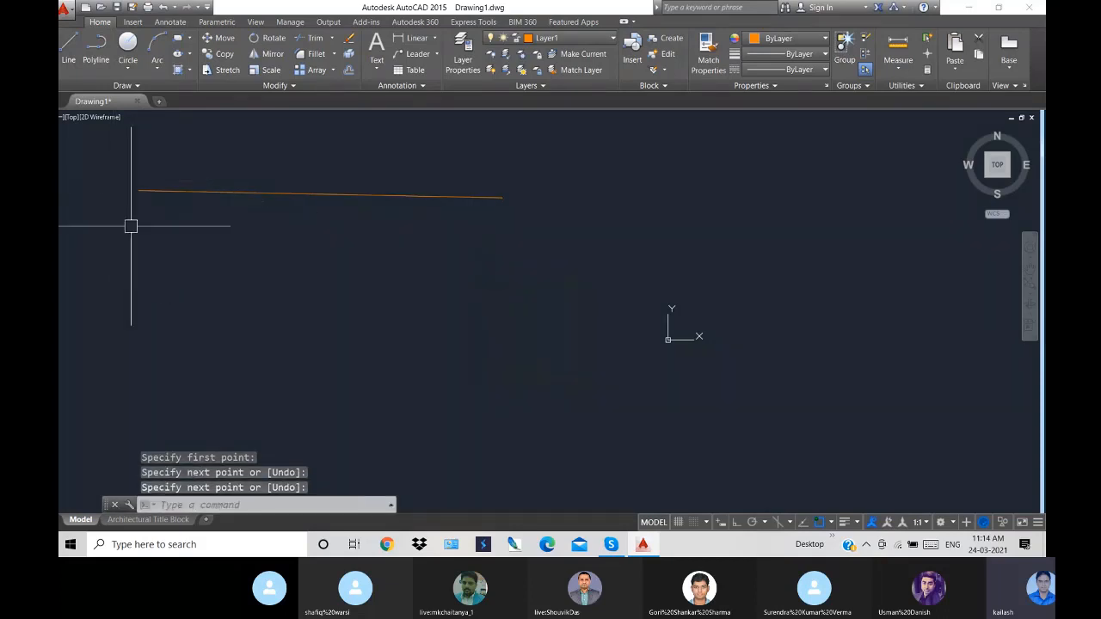
{"action": "left_click", "coordinate": [199, 191]}
{"action": "key", "text": "Delete"}
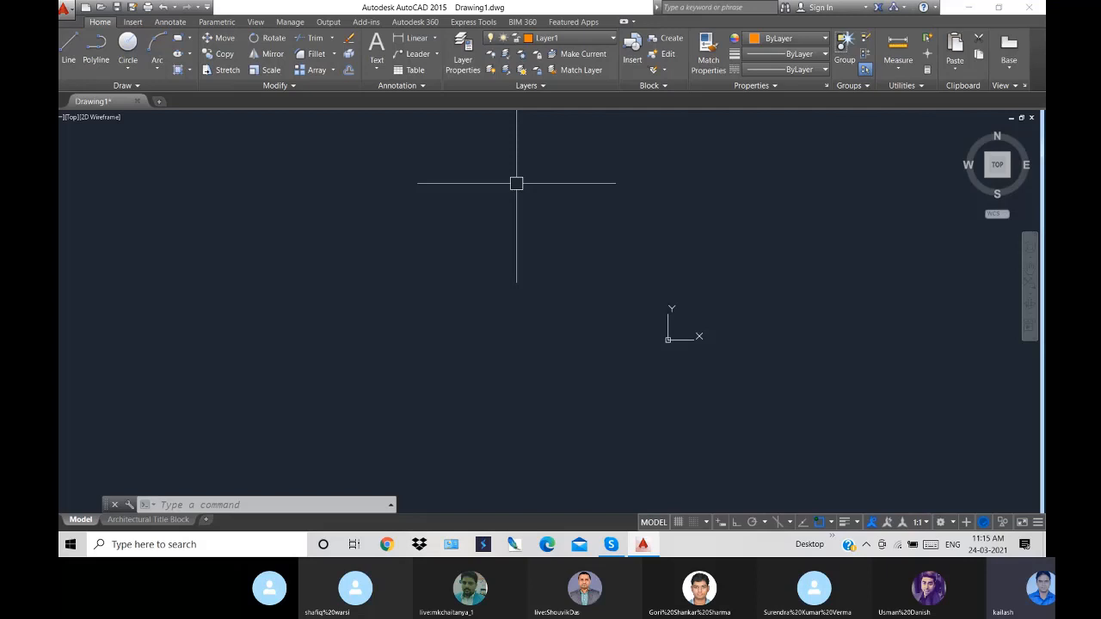
- Open the drawing units settings and review the available length types and the insertion scale options
{"action": "type", "text": "UN"}
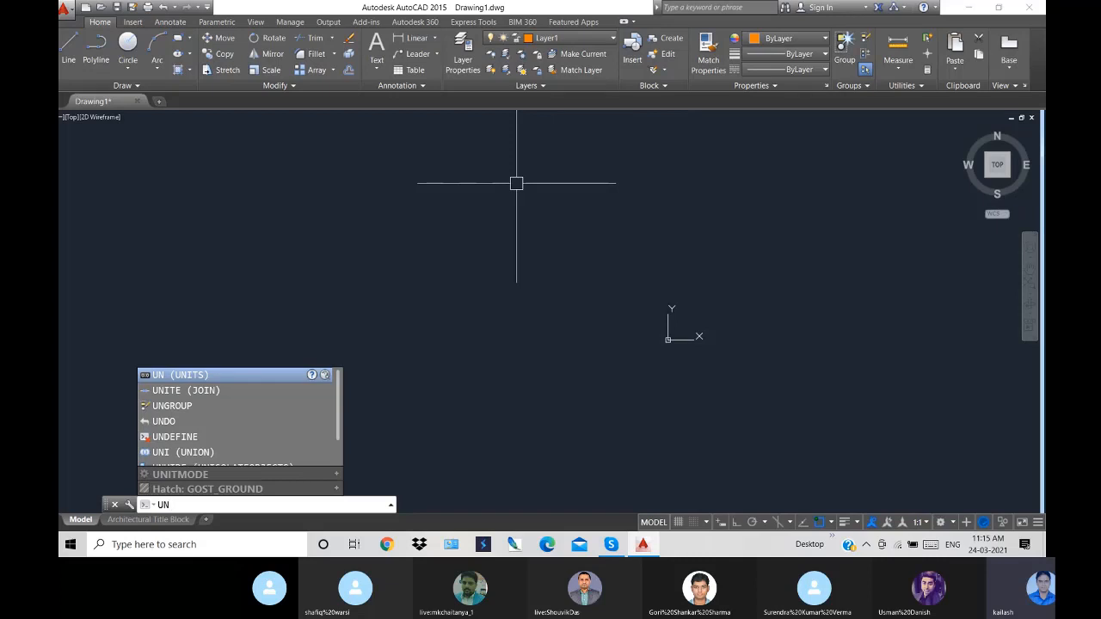
{"action": "key", "text": "Return"}
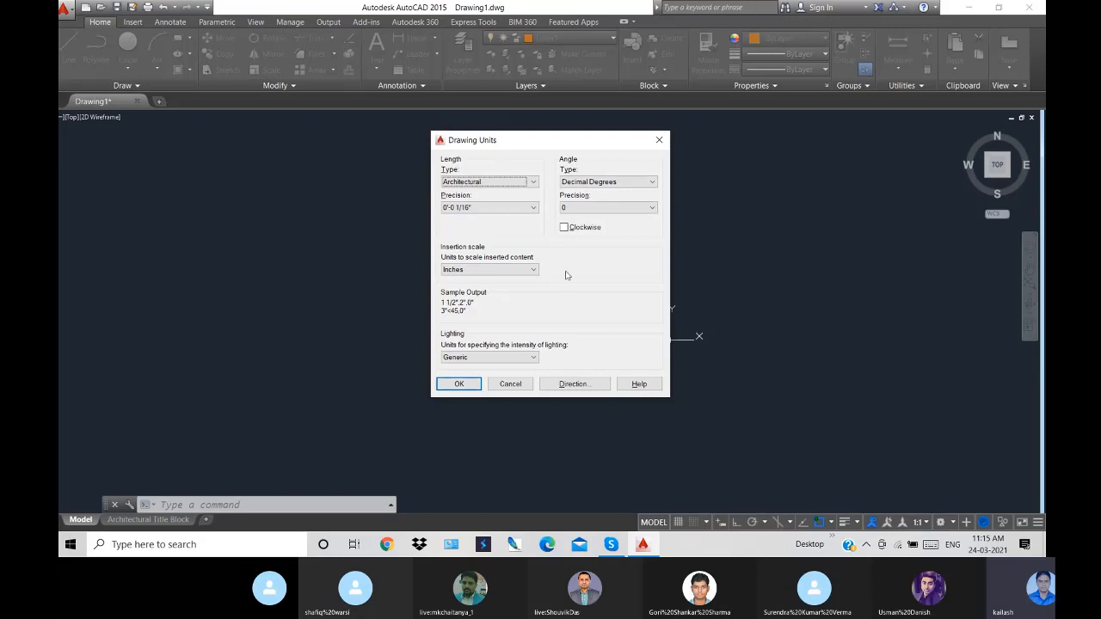
{"action": "left_click", "coordinate": [534, 183]}
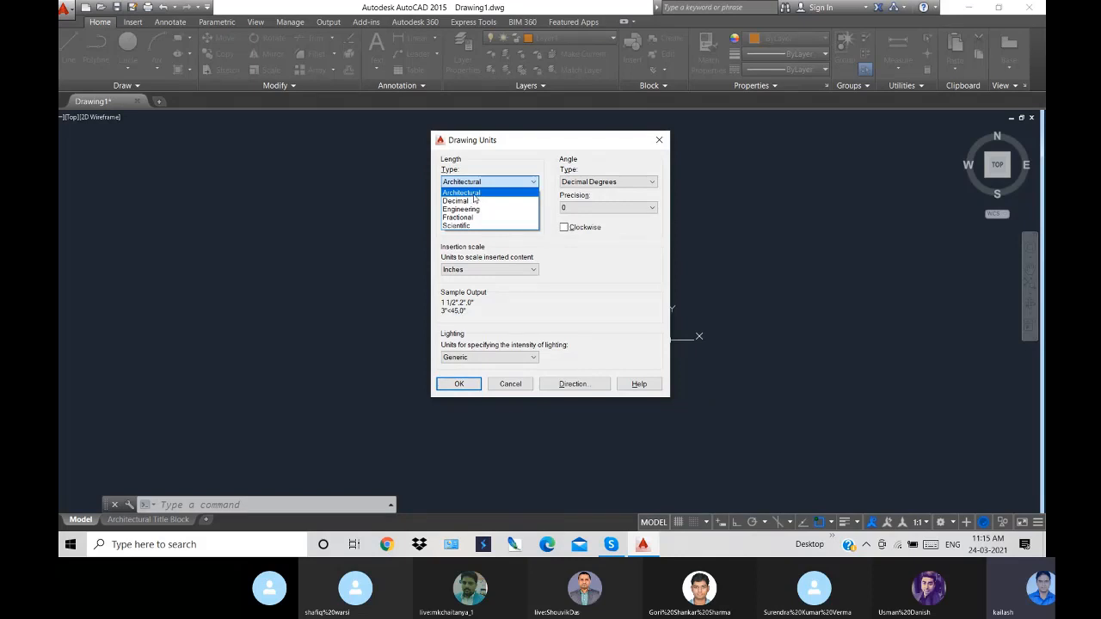
{"action": "left_click", "coordinate": [484, 272]}
{"action": "left_click", "coordinate": [483, 273]}
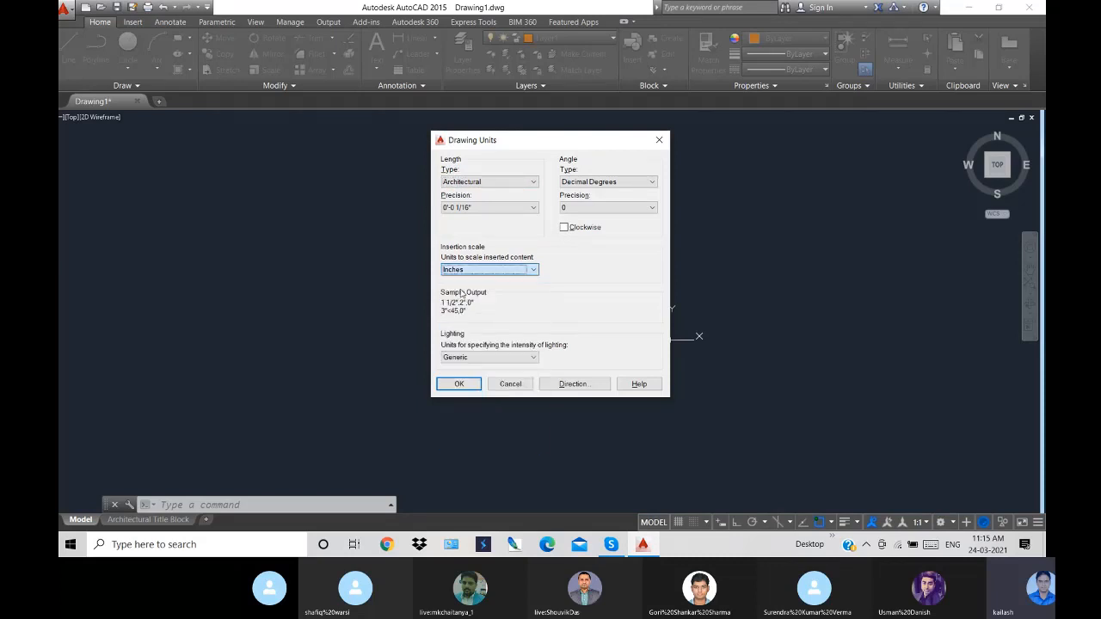
- Try the architectural length precisions 0'-0", 0'-0 1/2" and 0'-0 1/4" and compare their sample output
{"action": "left_click", "coordinate": [485, 208]}
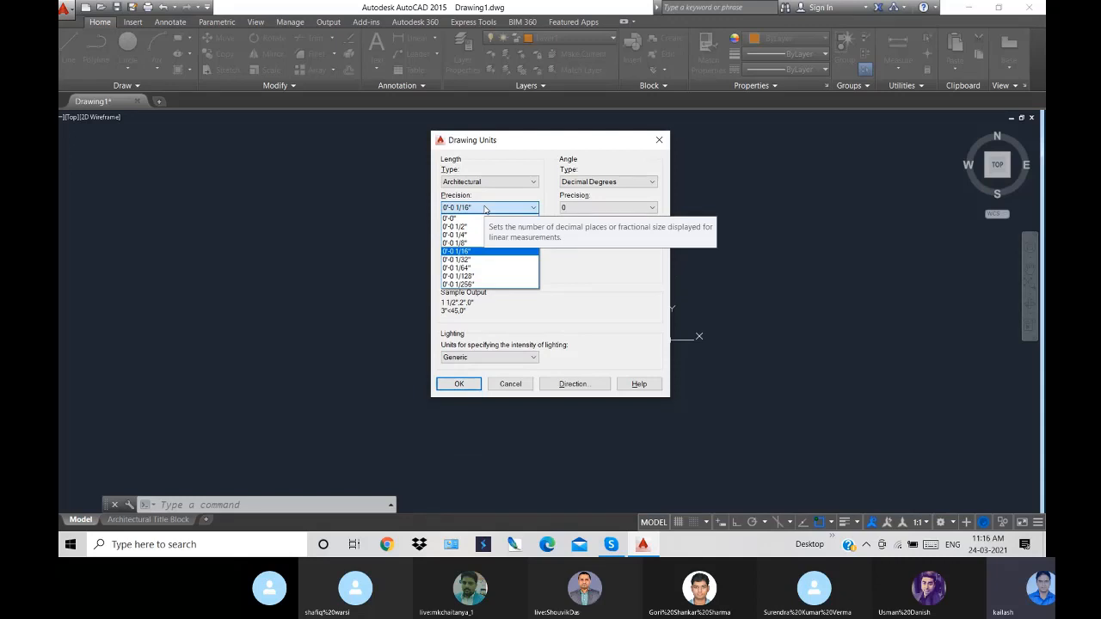
{"action": "left_click", "coordinate": [481, 219]}
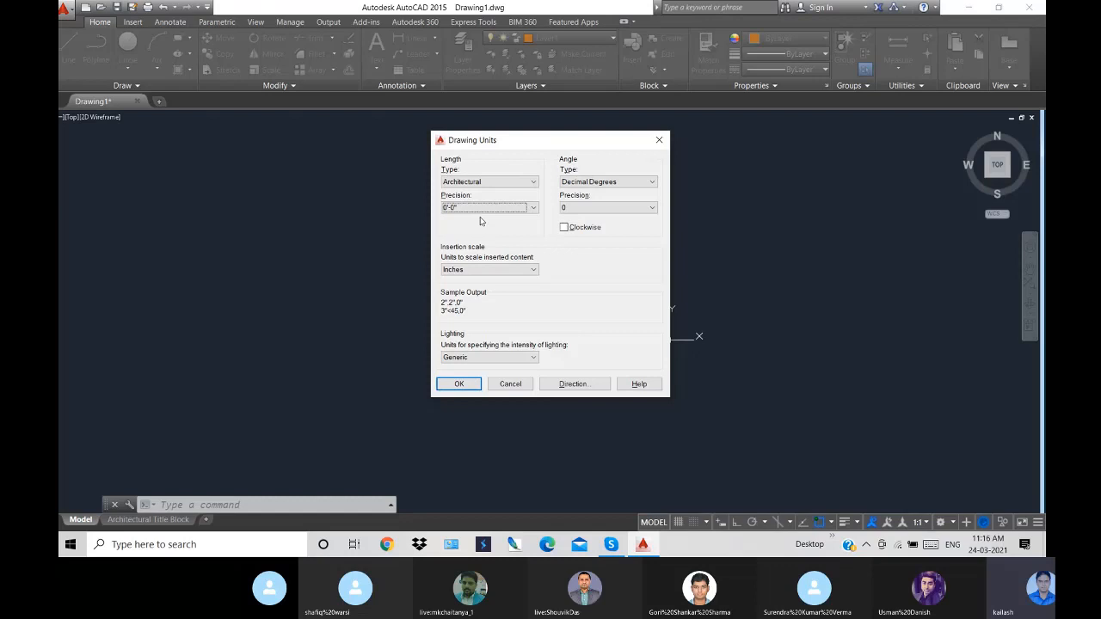
{"action": "left_click", "coordinate": [533, 208]}
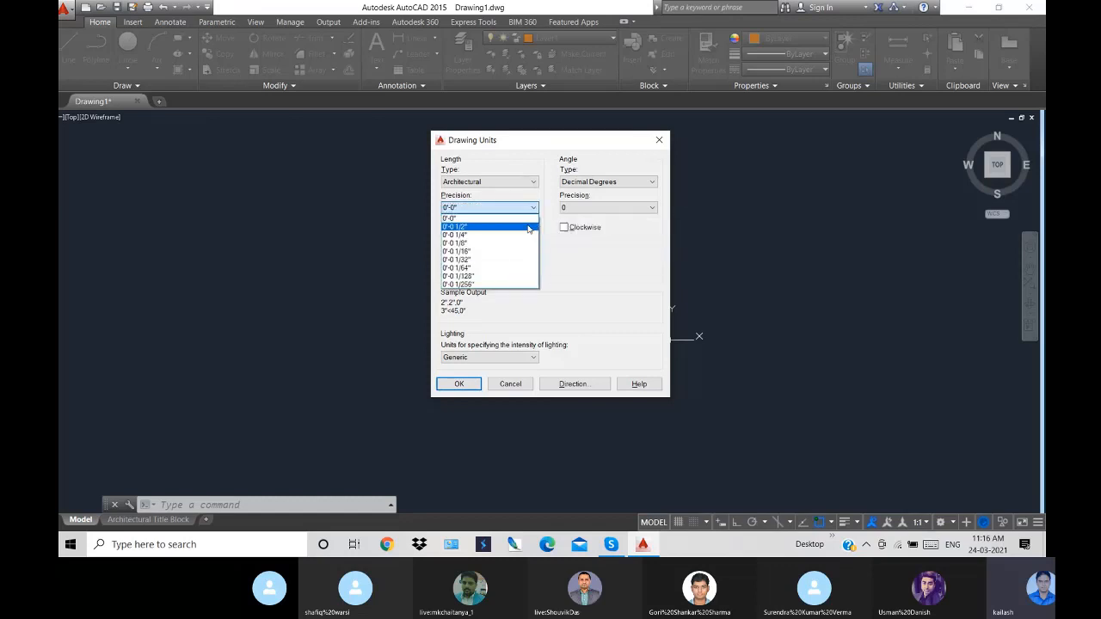
{"action": "left_click", "coordinate": [527, 227]}
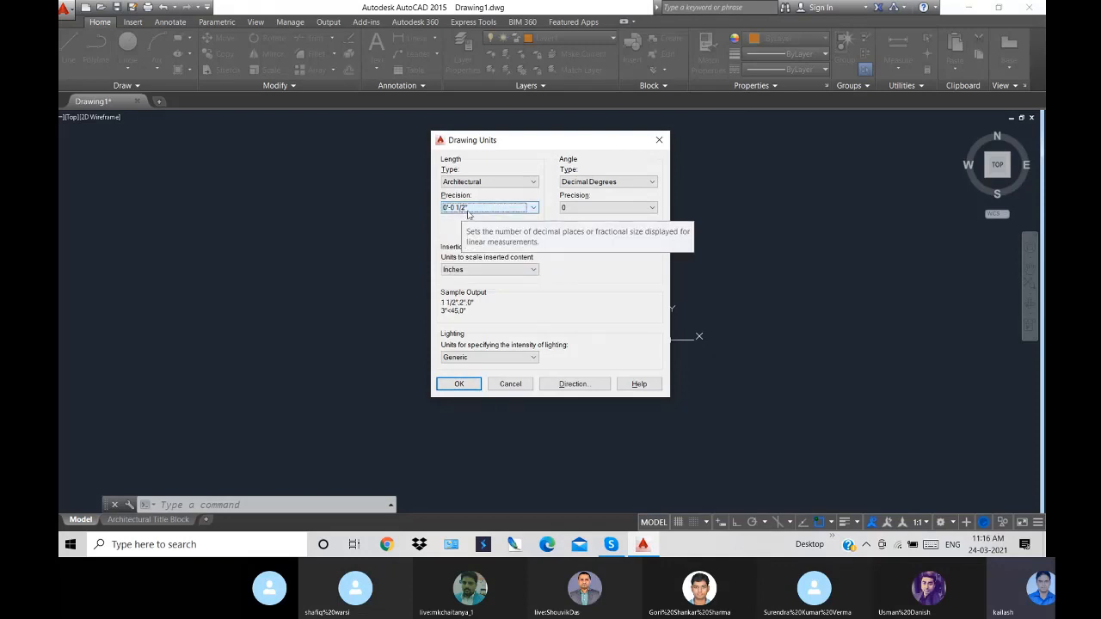
{"action": "left_click", "coordinate": [533, 208]}
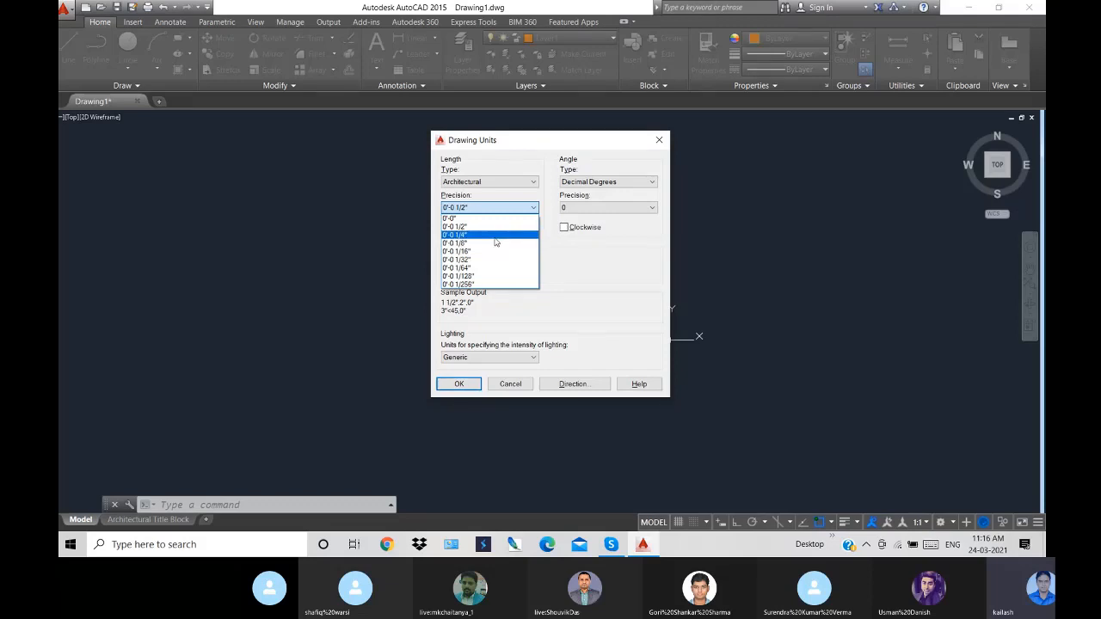
{"action": "left_click", "coordinate": [465, 235]}
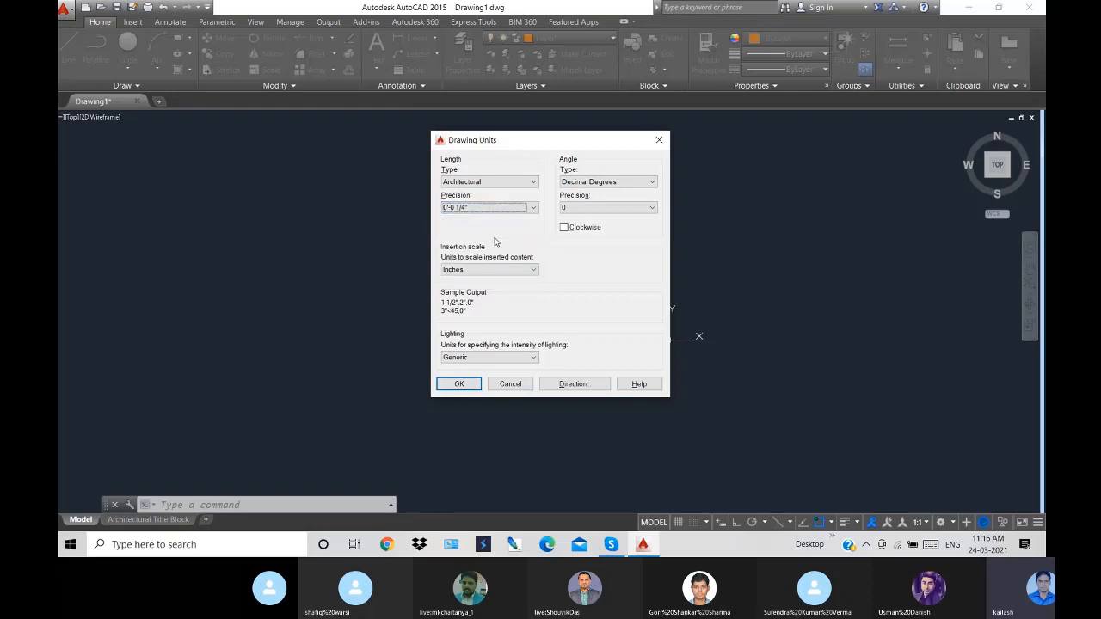
- Set the length precision to 0'-0 1/2", choose Inches as the insertion scale, and apply the drawing units
{"action": "left_click", "coordinate": [533, 207]}
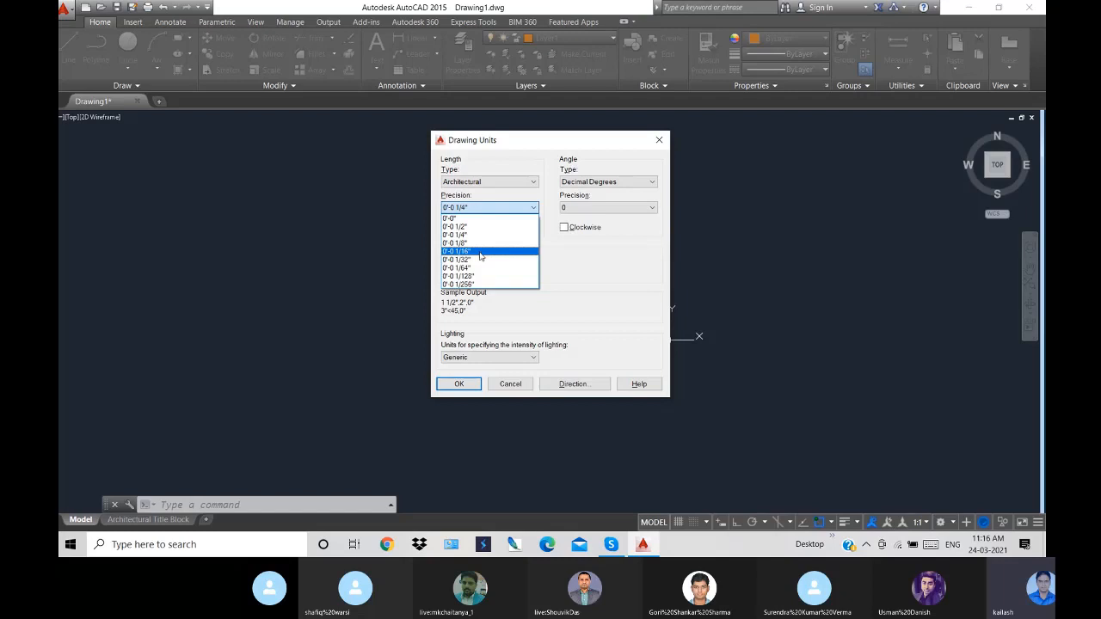
{"action": "left_click", "coordinate": [478, 227]}
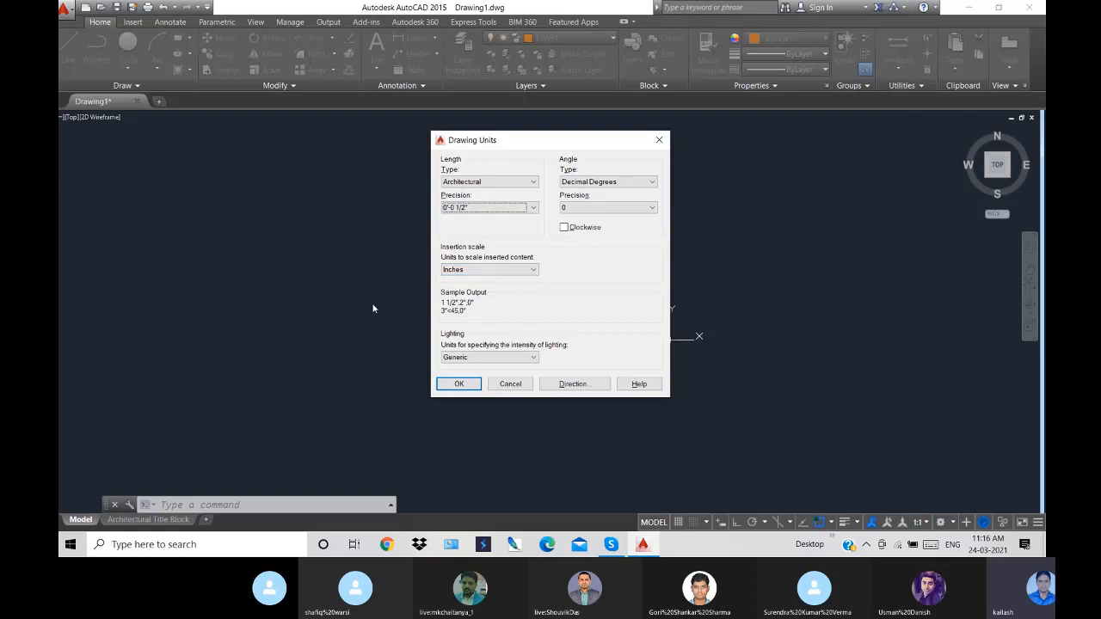
{"action": "left_click", "coordinate": [486, 269]}
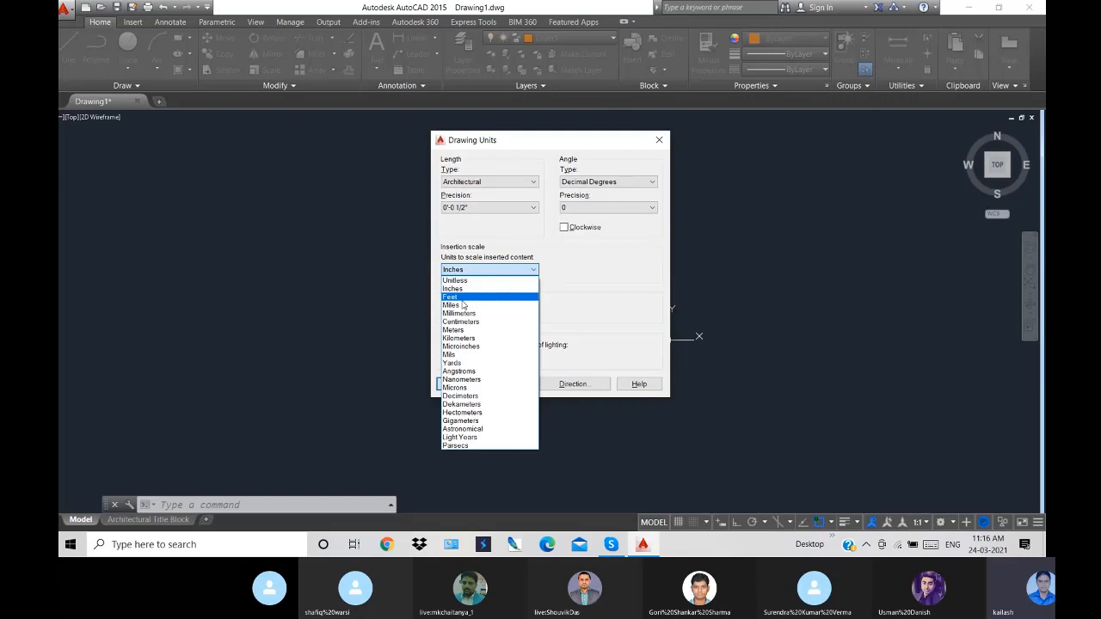
{"action": "left_click", "coordinate": [455, 288]}
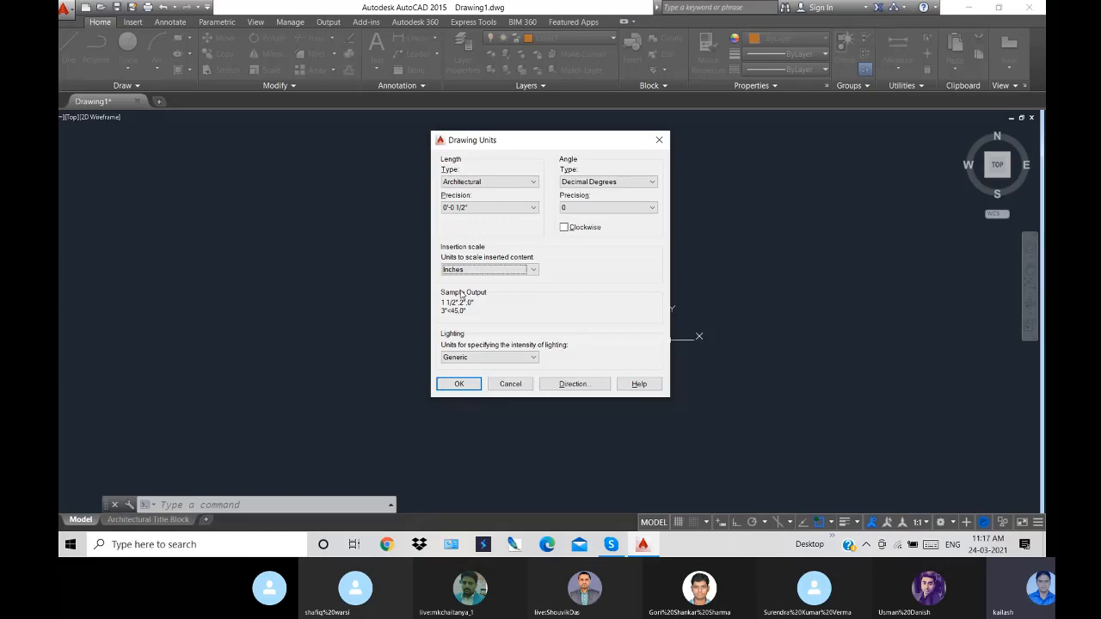
{"action": "left_click", "coordinate": [458, 384]}
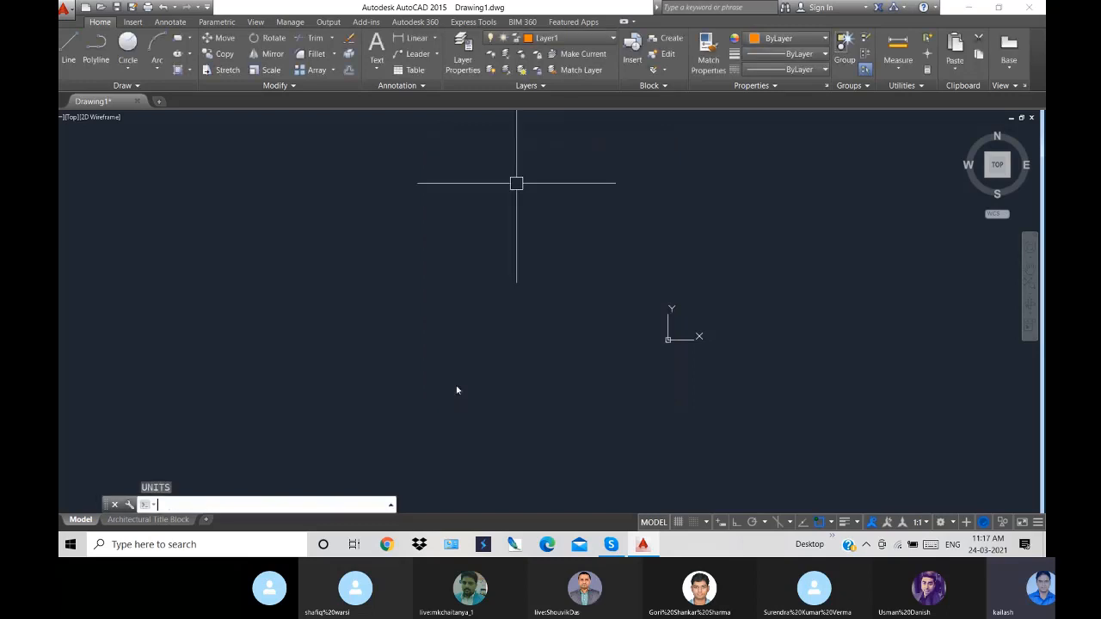
- Turn on Ortho mode while starting a trial line, and end the line without placing its second point
{"action": "left_click", "coordinate": [68, 50]}
{"action": "left_click", "coordinate": [270, 238]}
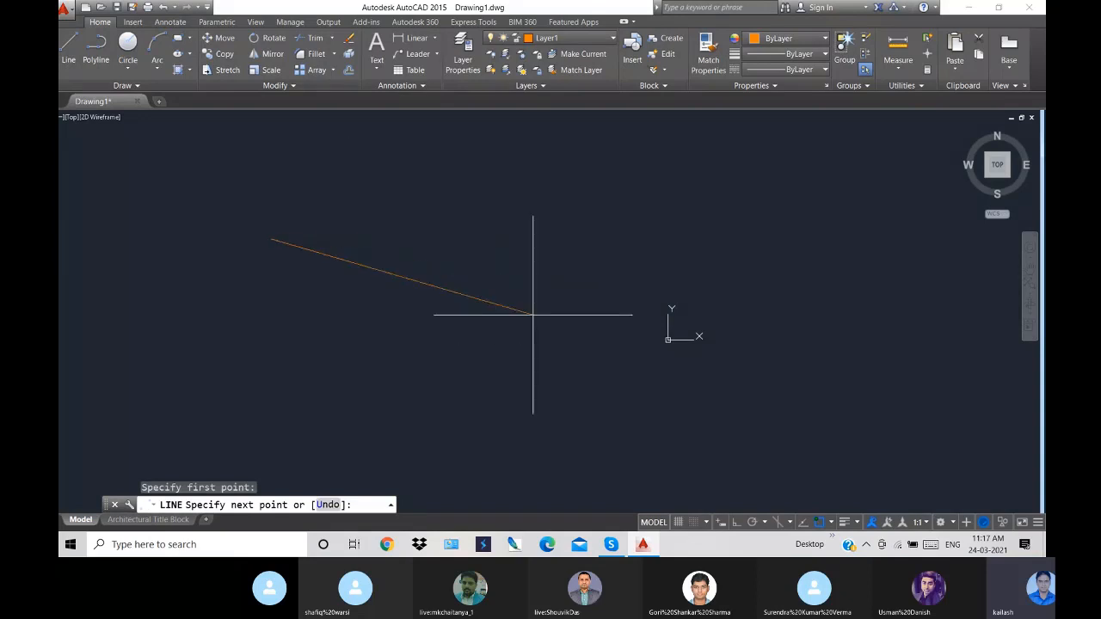
{"action": "key", "text": "F8"}
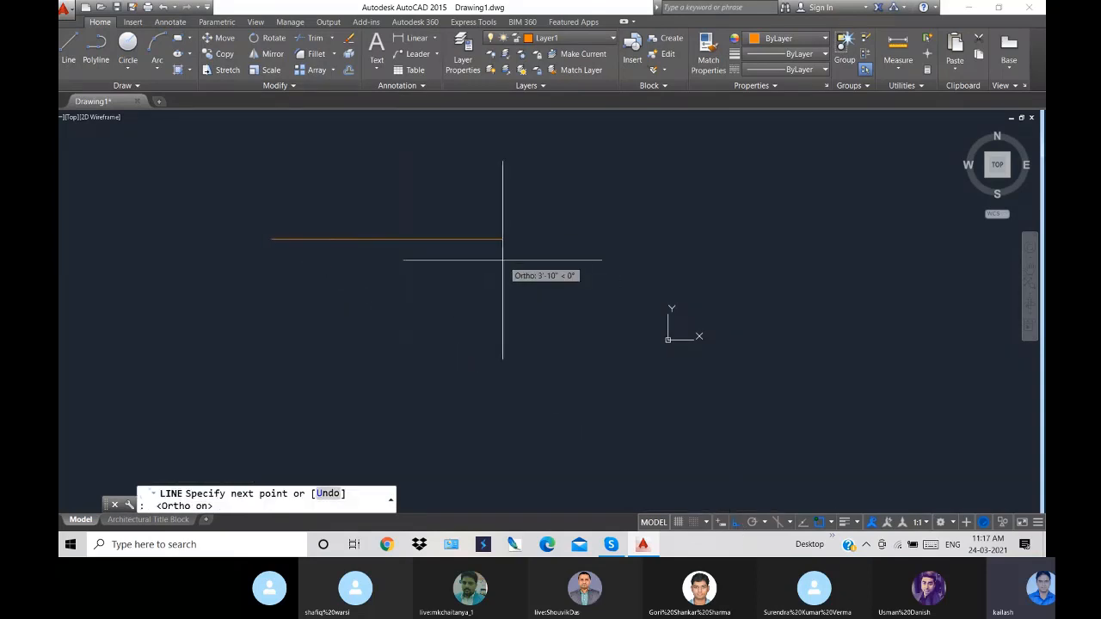
{"action": "key", "text": "Return"}
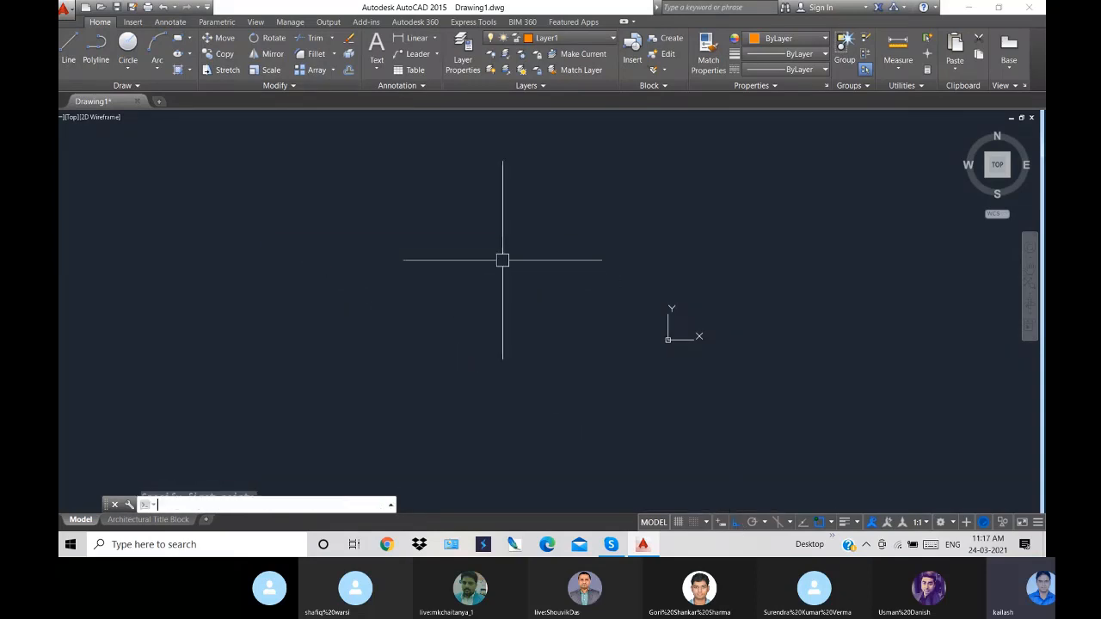
- Draw one horizontal line 20" long above the origin, running mostly to its left
{"action": "type", "text": "z"}
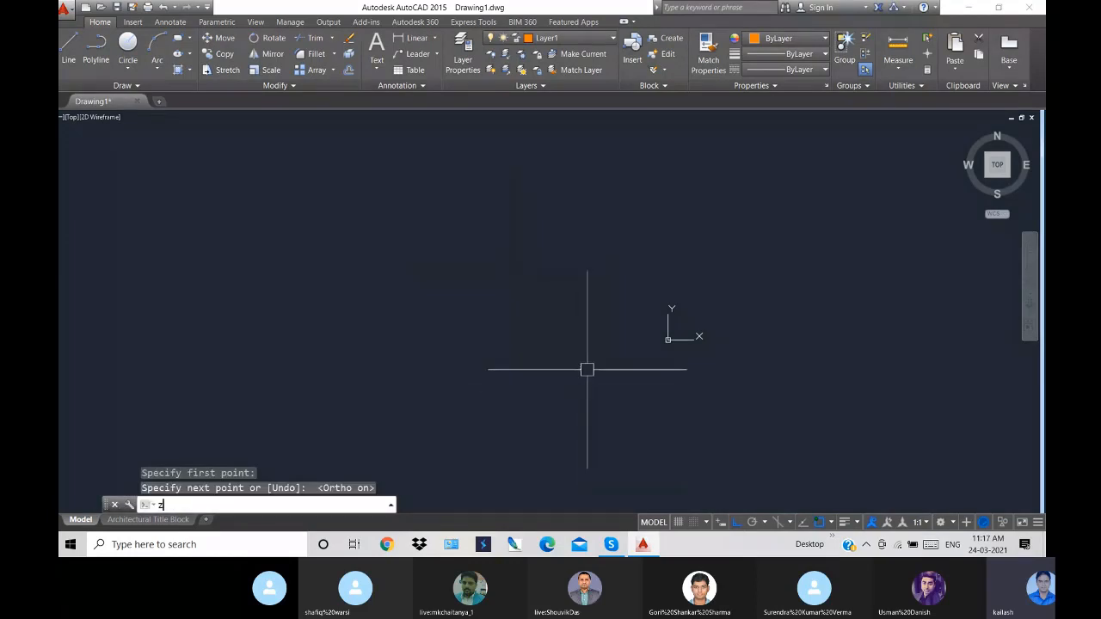
{"action": "key", "text": "Return"}
{"action": "type", "text": "a"}
{"action": "key", "text": "Return"}
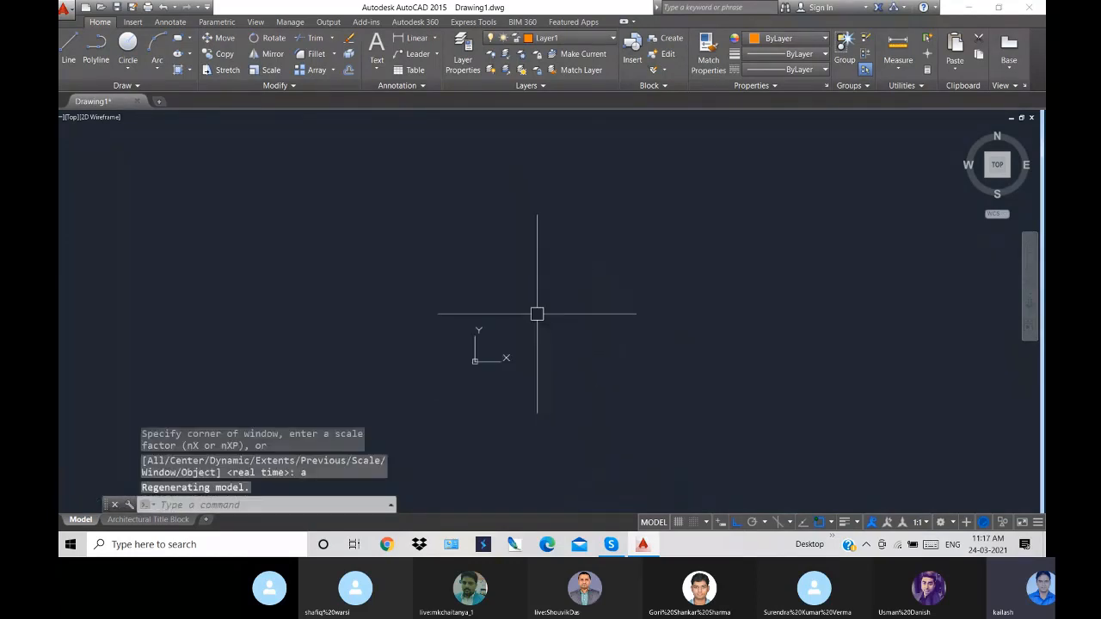
{"action": "type", "text": "l"}
{"action": "key", "text": "Return"}
{"action": "left_click", "coordinate": [270, 266]}
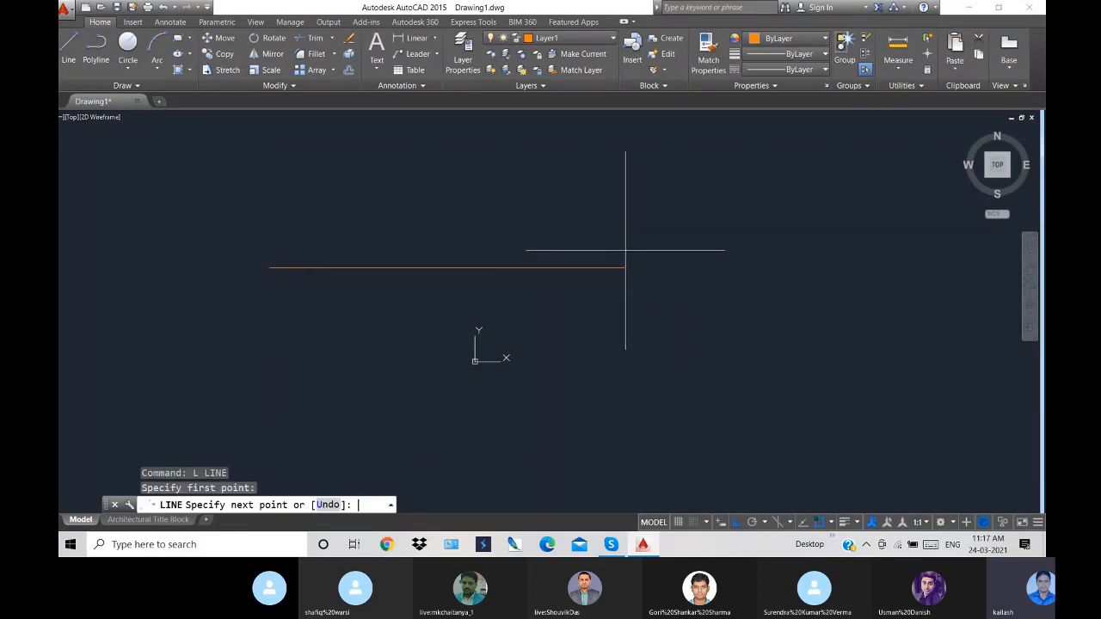
{"action": "type", "text": "20"}
{"action": "key", "text": "Return"}
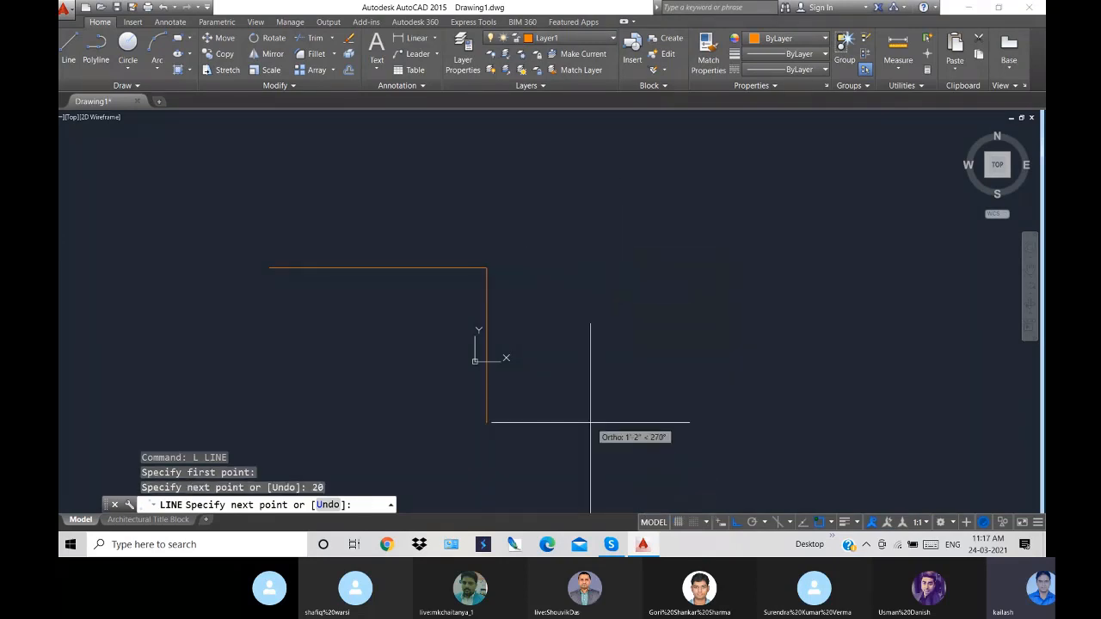
{"action": "key", "text": "Return"}
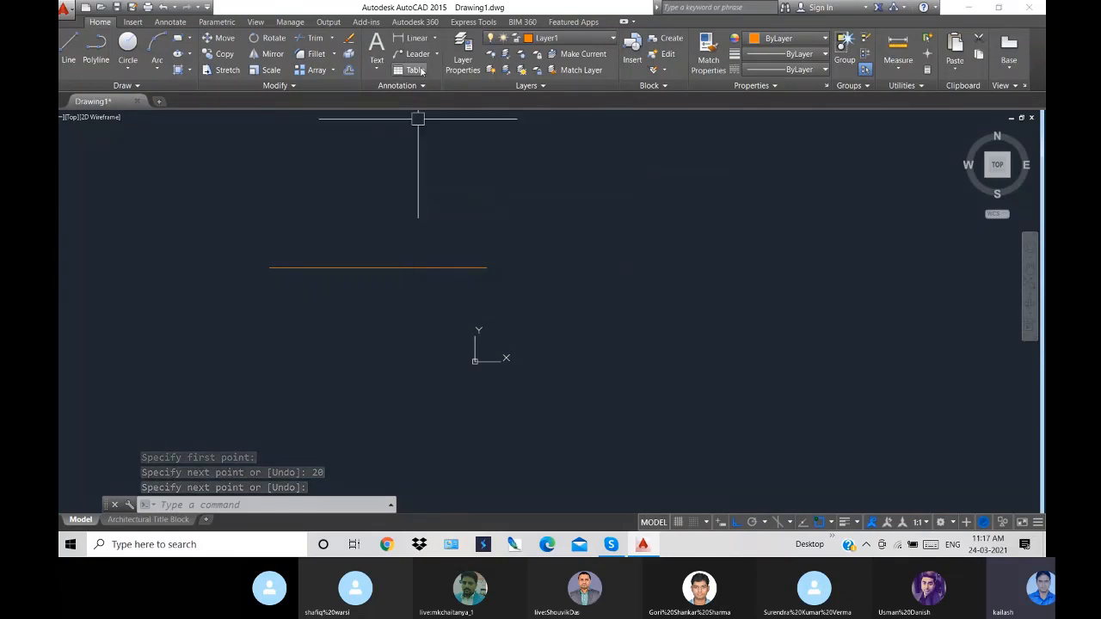
- Add a linear dimension between the line's two endpoints, place it just above the line, and inspect its text
{"action": "left_click", "coordinate": [414, 37]}
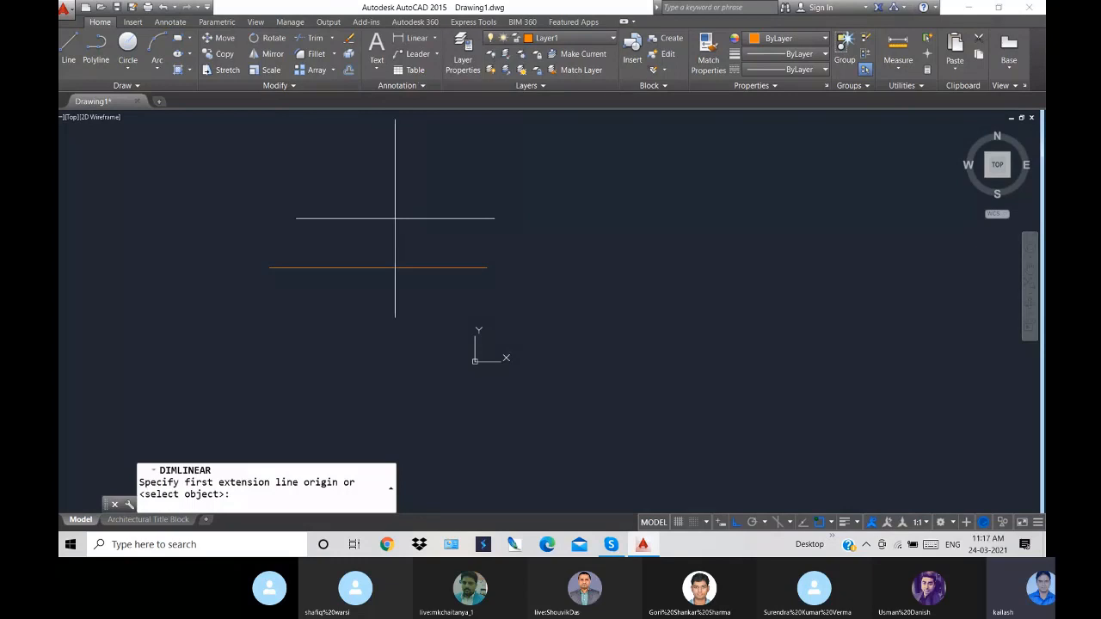
{"action": "left_click", "coordinate": [269, 267]}
{"action": "left_click", "coordinate": [485, 268]}
{"action": "left_click", "coordinate": [369, 238]}
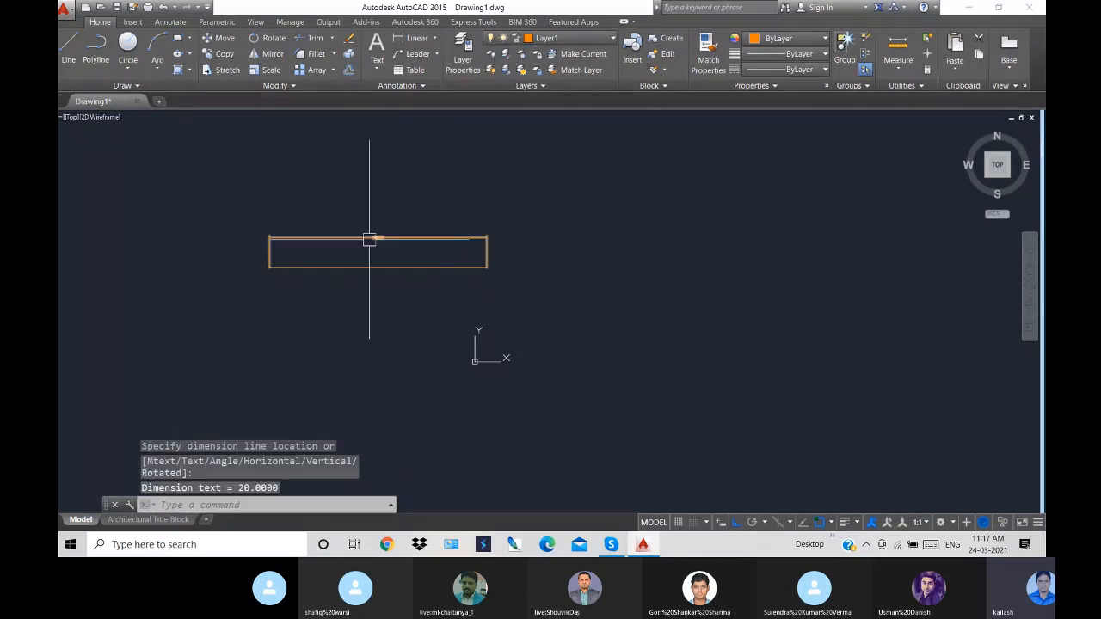
{"action": "scroll", "coordinate": [365, 238], "scroll_direction": "up", "scroll_amount": 2}
{"action": "scroll", "coordinate": [365, 238], "scroll_direction": "up", "scroll_amount": 5}
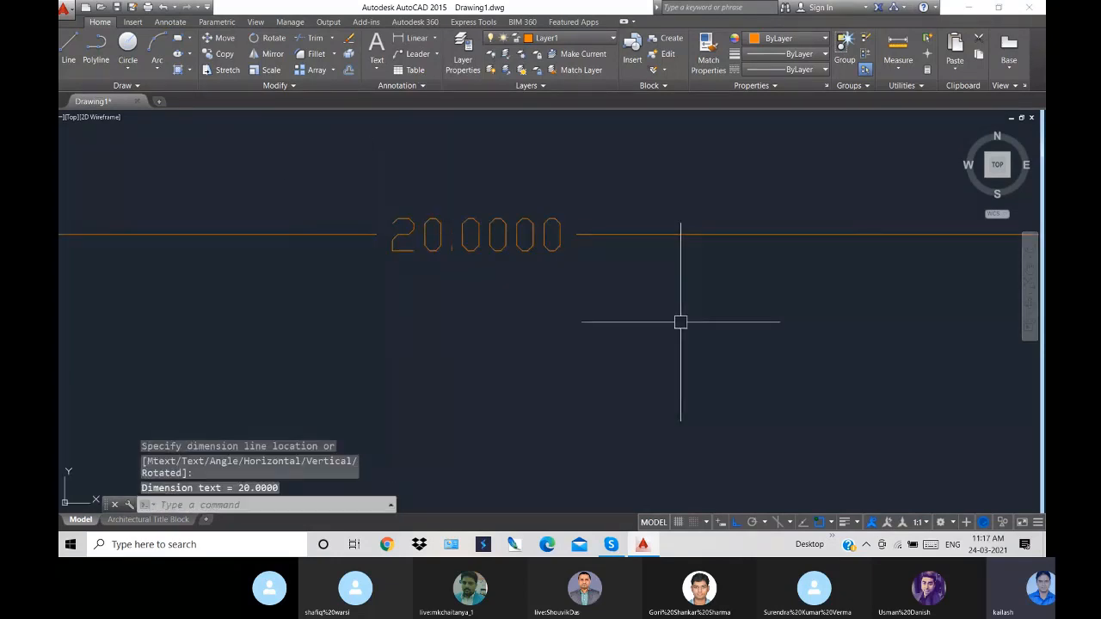
{"action": "scroll", "coordinate": [680, 323], "scroll_direction": "down", "scroll_amount": 7}
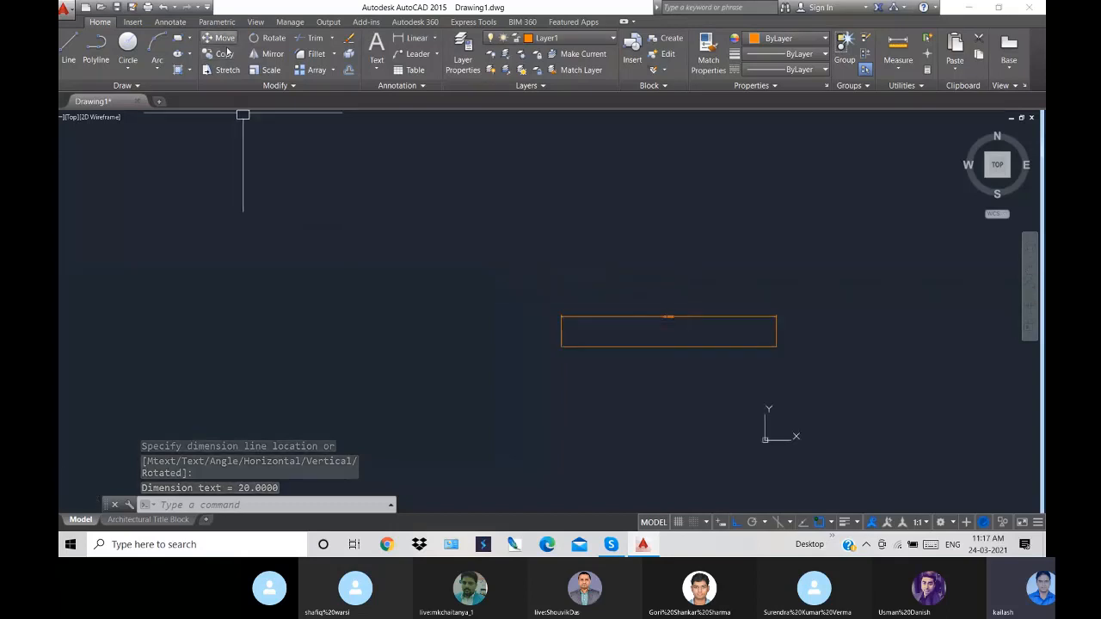
- Draw a horizontal line 2' long to the upper left of the dimensioned 20" line, running to the right
{"action": "left_click", "coordinate": [69, 45]}
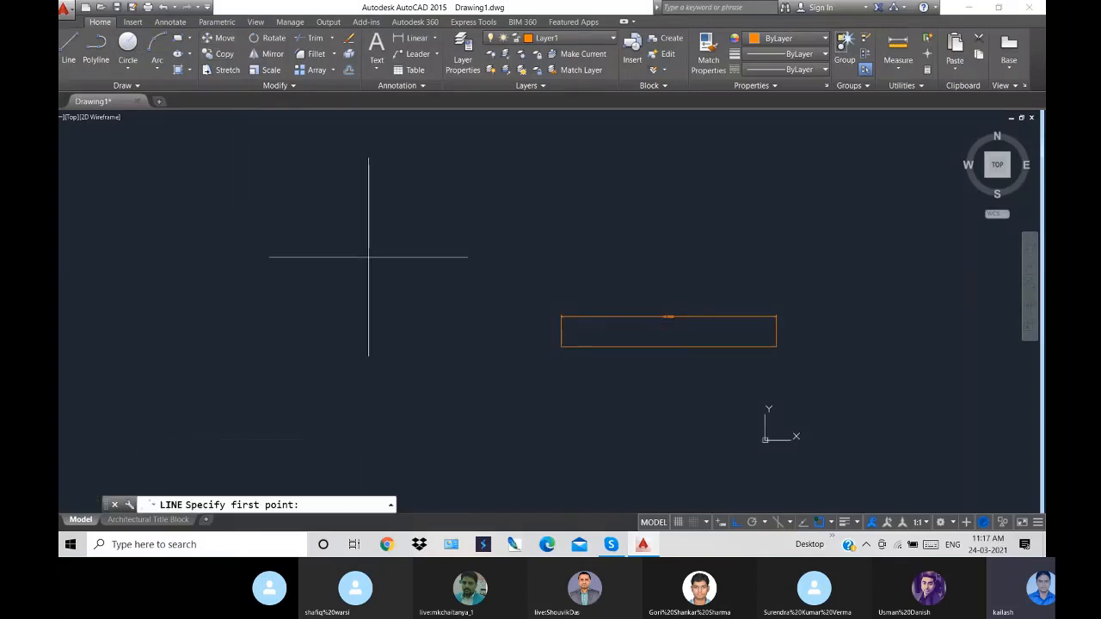
{"action": "left_click", "coordinate": [295, 241]}
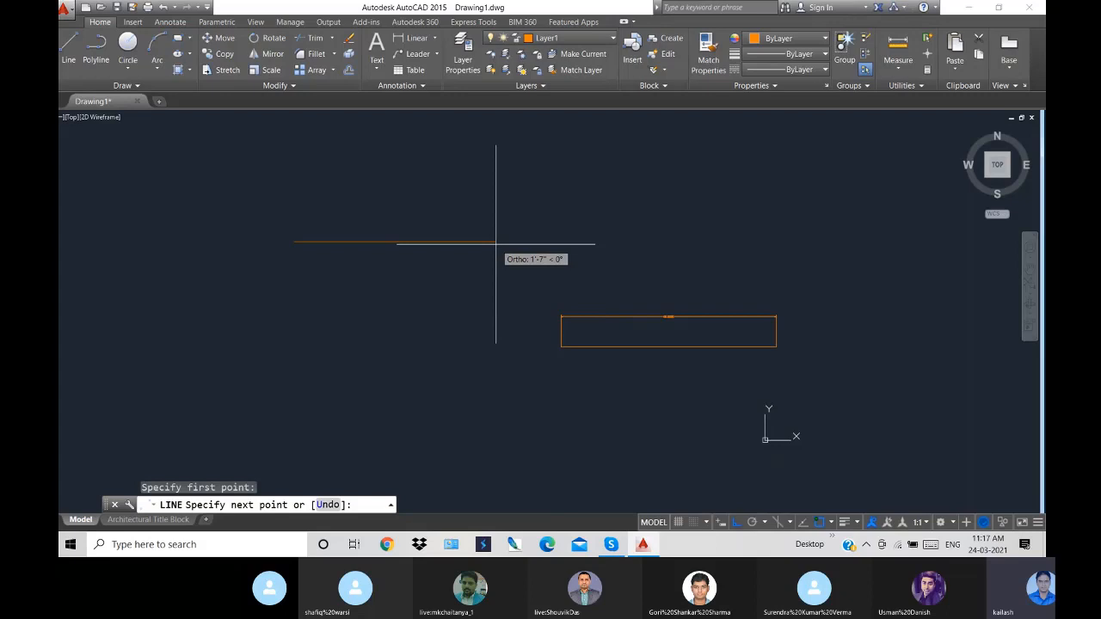
{"action": "type", "text": "2"}
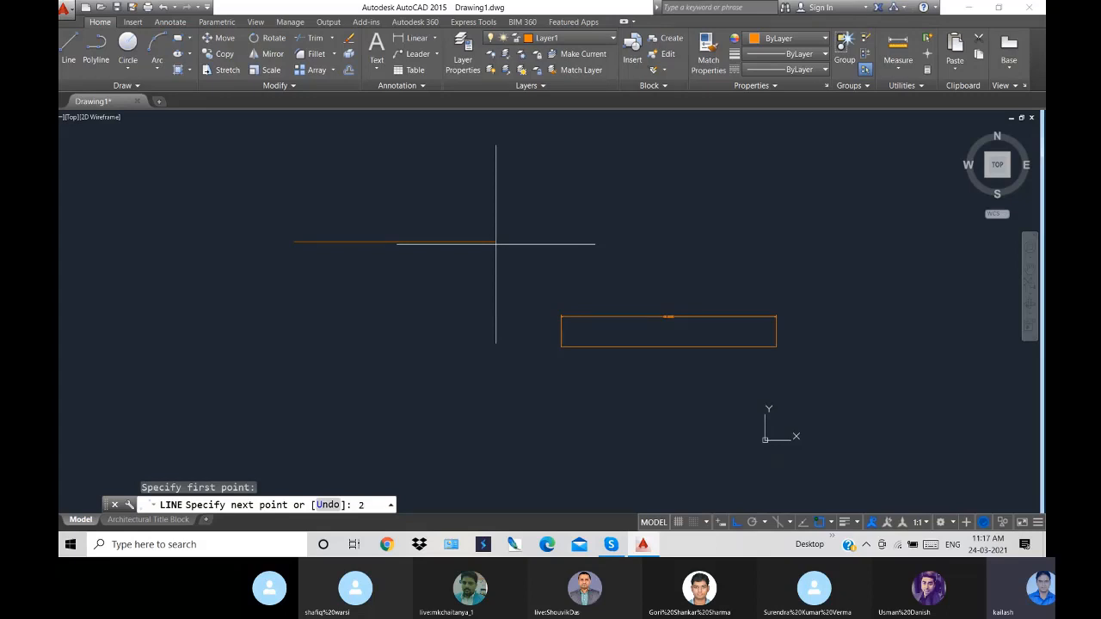
{"action": "type", "text": "'"}
{"action": "key", "text": "Return"}
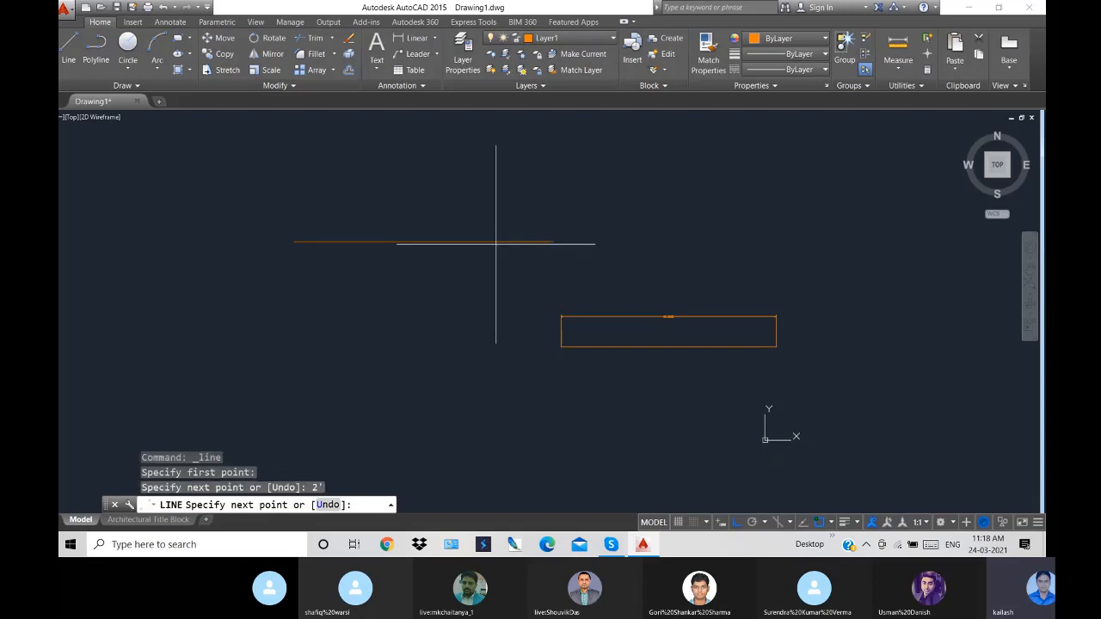
{"action": "key", "text": "Return"}
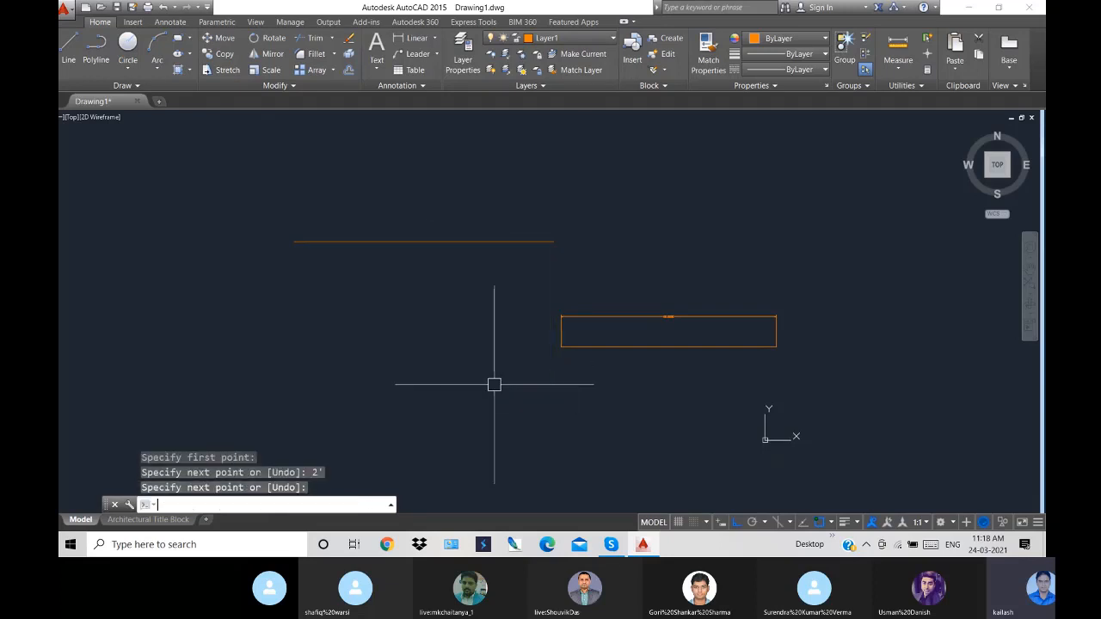
- Add a linear dimension between the endpoints of the 2' line, place it just above the line, and inspect its text
{"action": "left_click", "coordinate": [417, 38]}
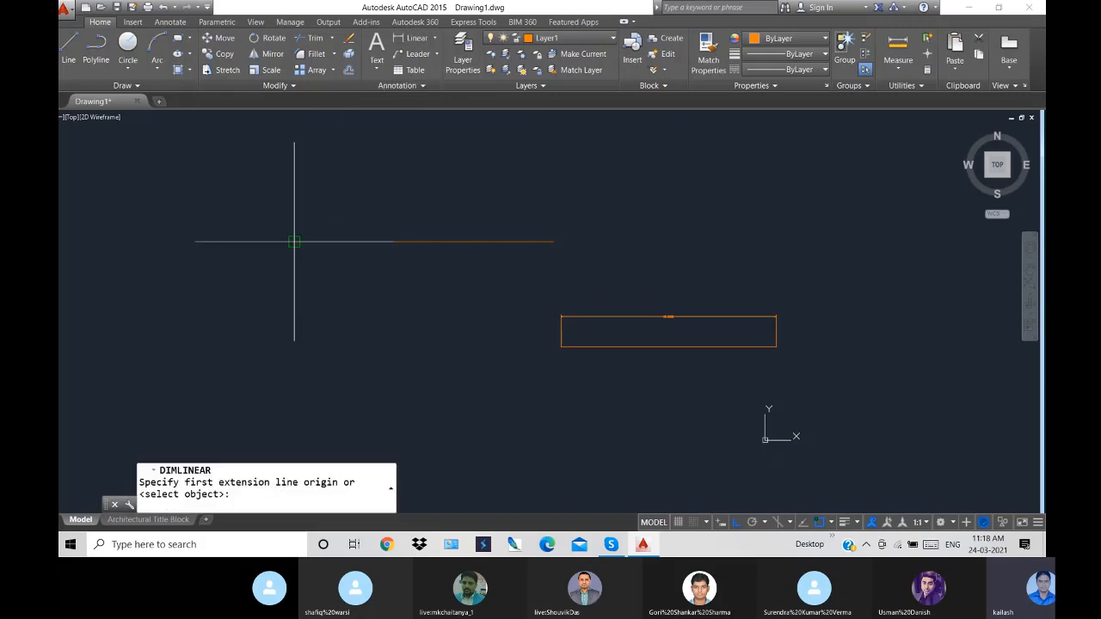
{"action": "left_click", "coordinate": [294, 241]}
{"action": "left_click", "coordinate": [552, 242]}
{"action": "left_click", "coordinate": [406, 230]}
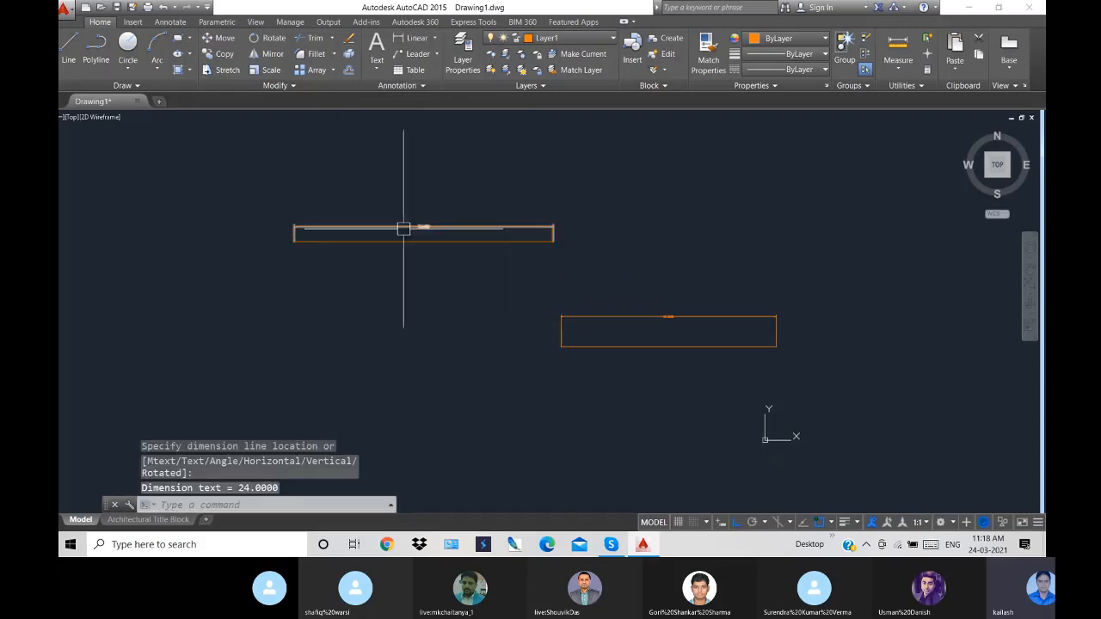
{"action": "scroll", "coordinate": [467, 215], "scroll_direction": "up", "scroll_amount": 5}
{"action": "scroll", "coordinate": [602, 263], "scroll_direction": "down", "scroll_amount": 5}
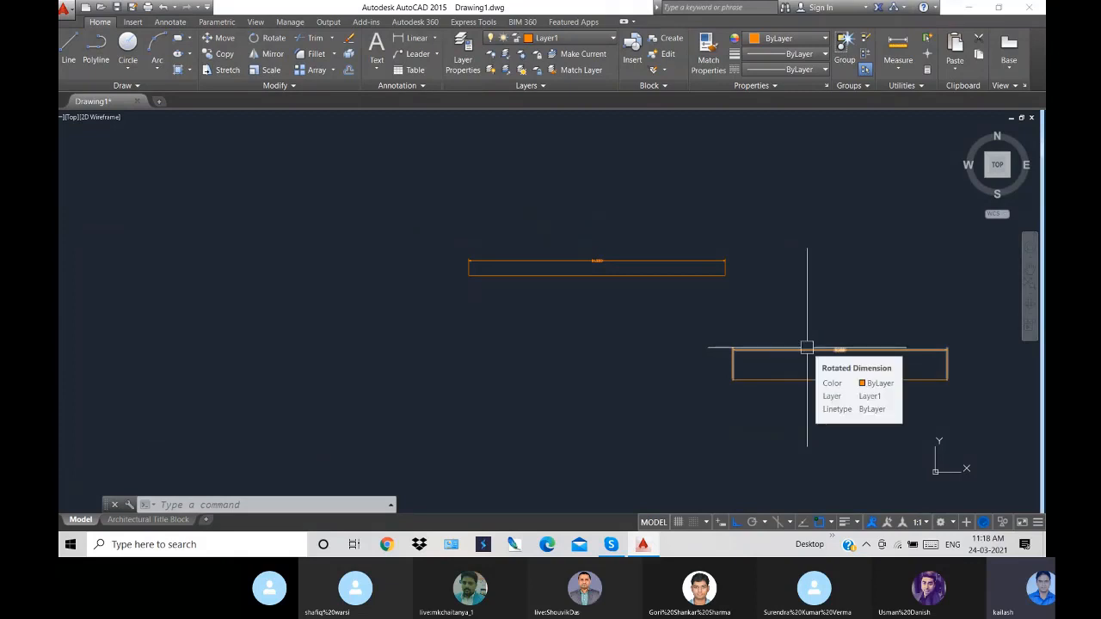
- Configure the drawing units to Decimal length with 0.0 precision and Millimeters as the insertion scale, and apply them
{"action": "type", "text": "un"}
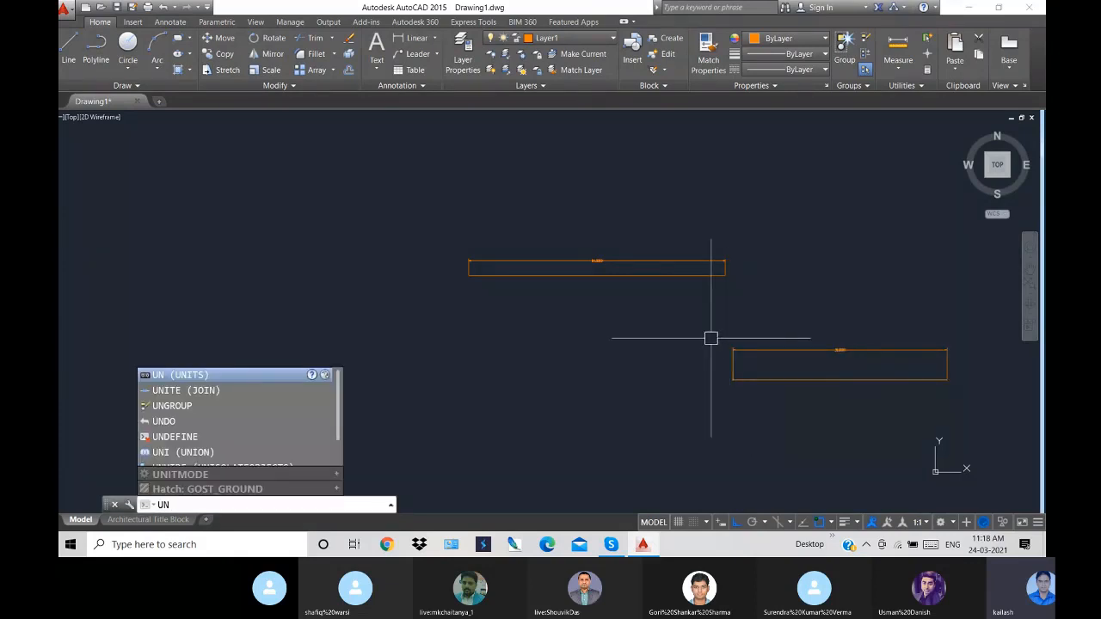
{"action": "key", "text": "Return"}
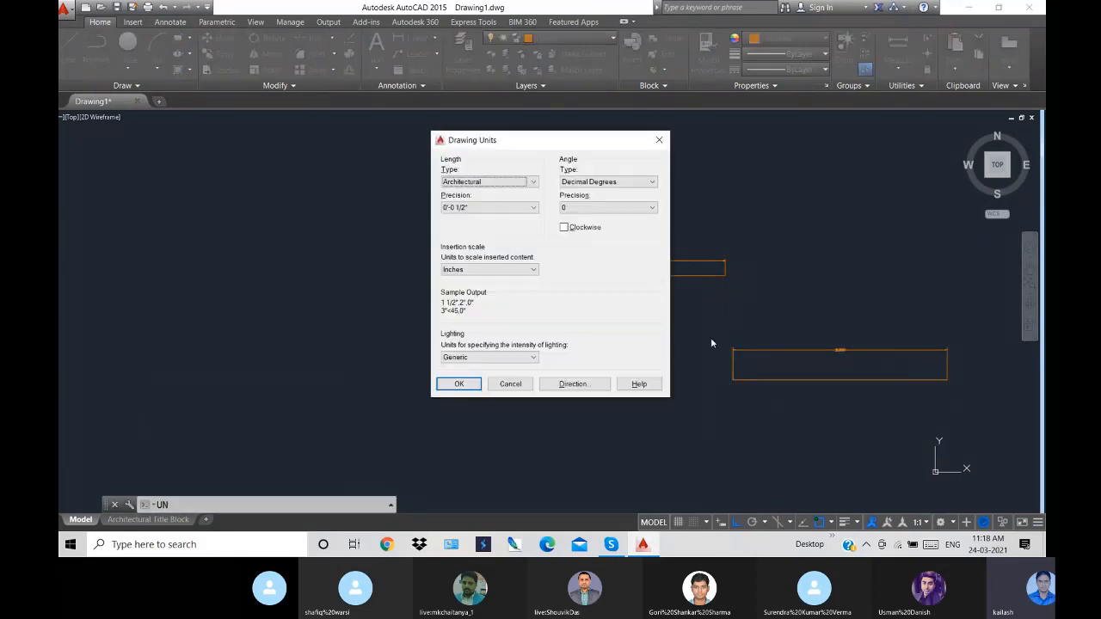
{"action": "left_click", "coordinate": [533, 181]}
{"action": "left_click", "coordinate": [493, 200]}
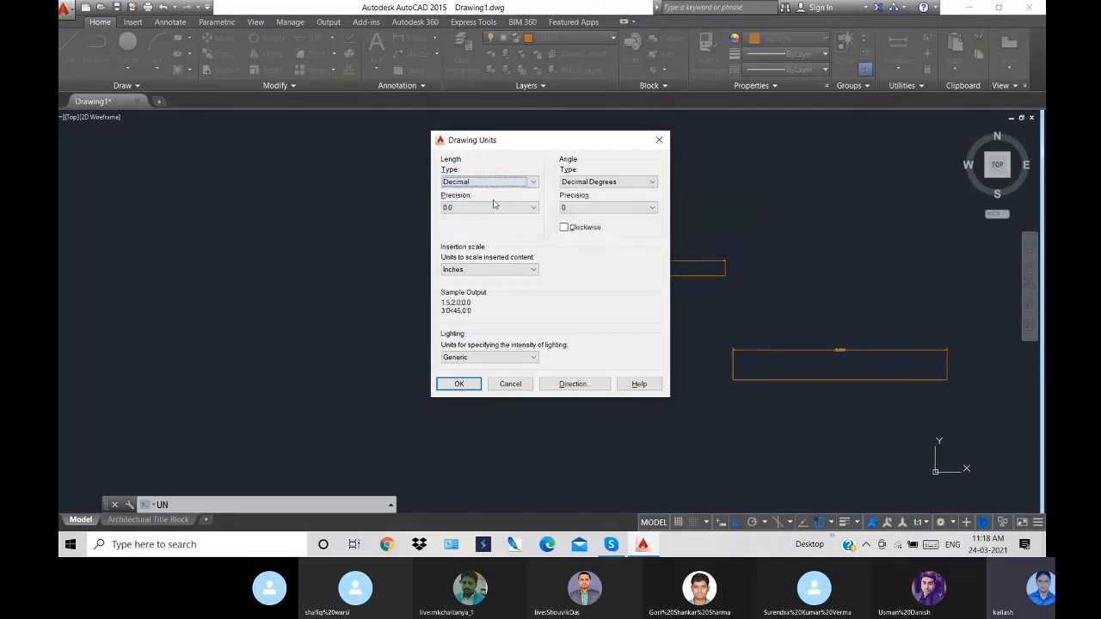
{"action": "left_click", "coordinate": [500, 271]}
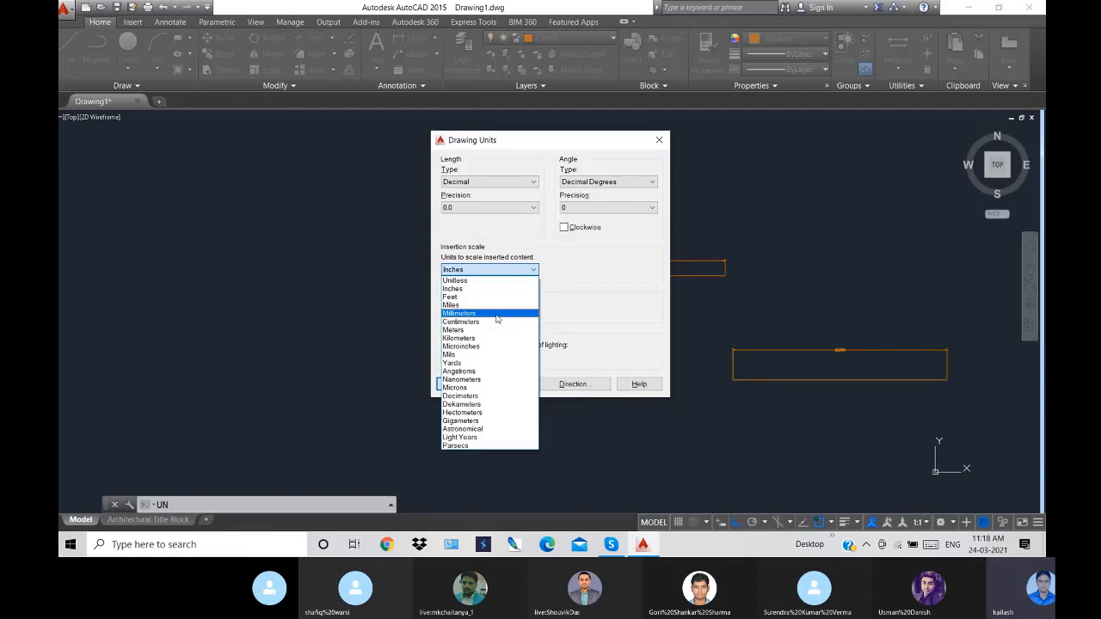
{"action": "left_click", "coordinate": [495, 315]}
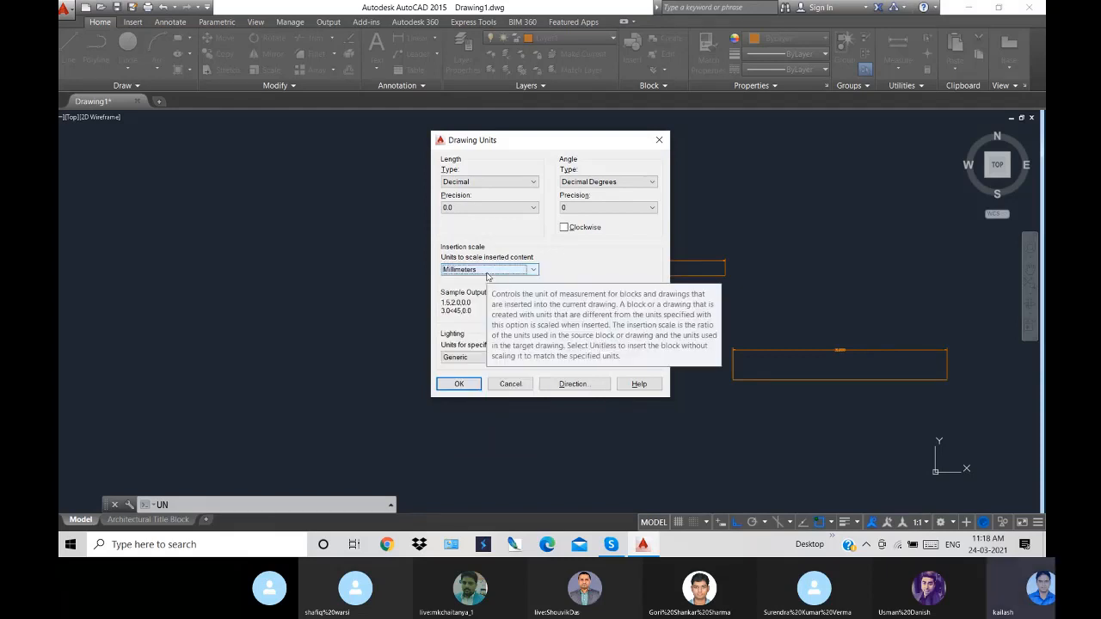
{"action": "left_click", "coordinate": [515, 209]}
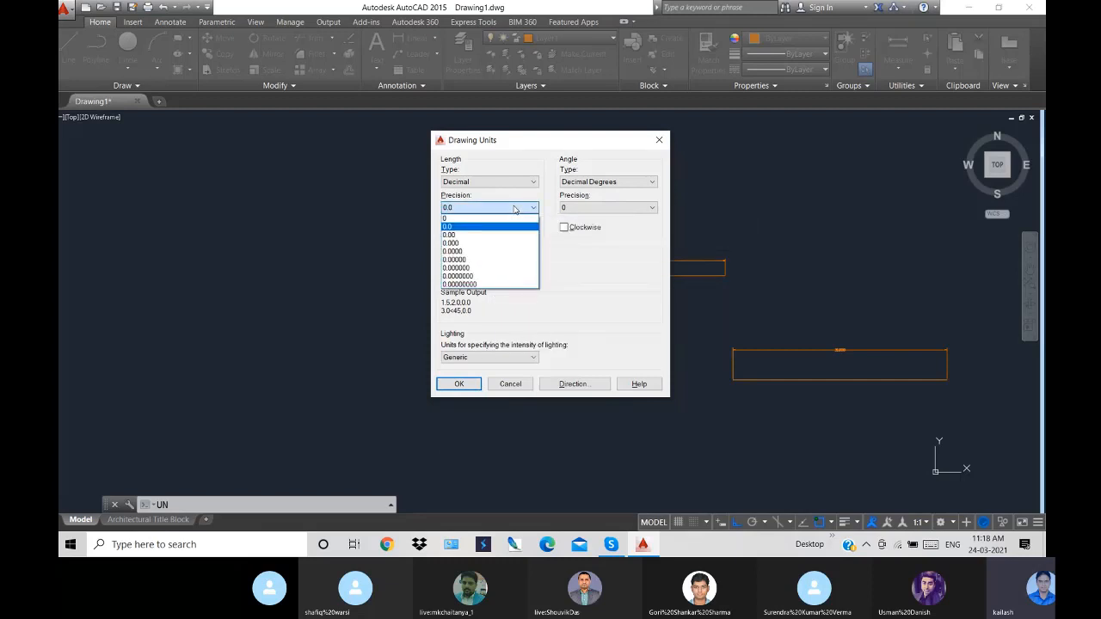
{"action": "left_click", "coordinate": [461, 228]}
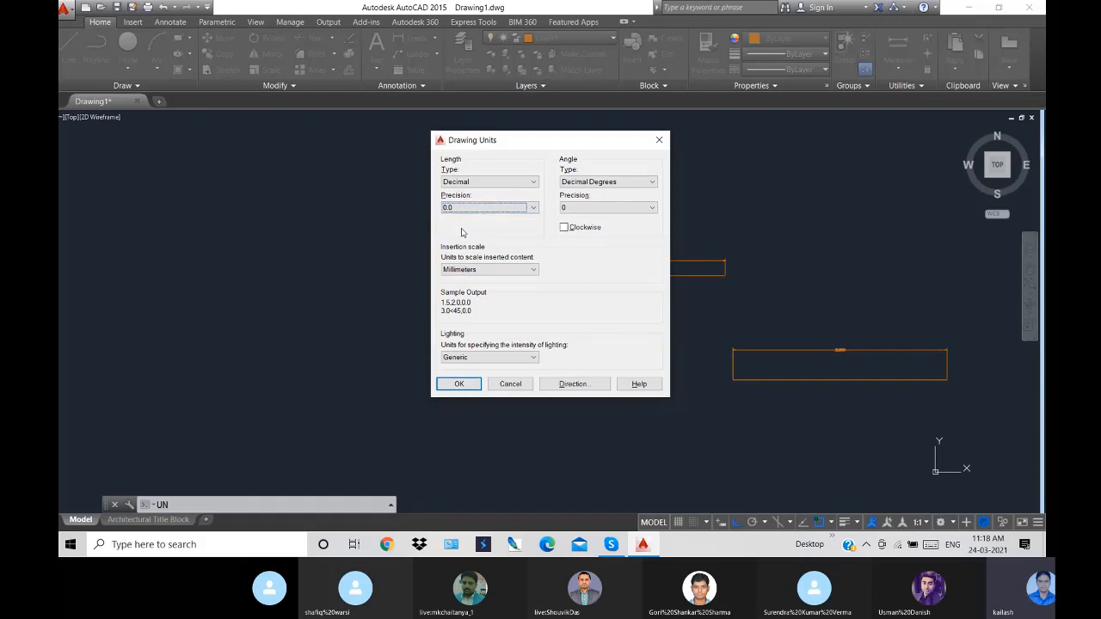
{"action": "left_click", "coordinate": [458, 384]}
- Draw a horizontal line 20 units long to the lower left of the 2' line, with a shorter vertical segment down from its right end
{"action": "left_click", "coordinate": [69, 48]}
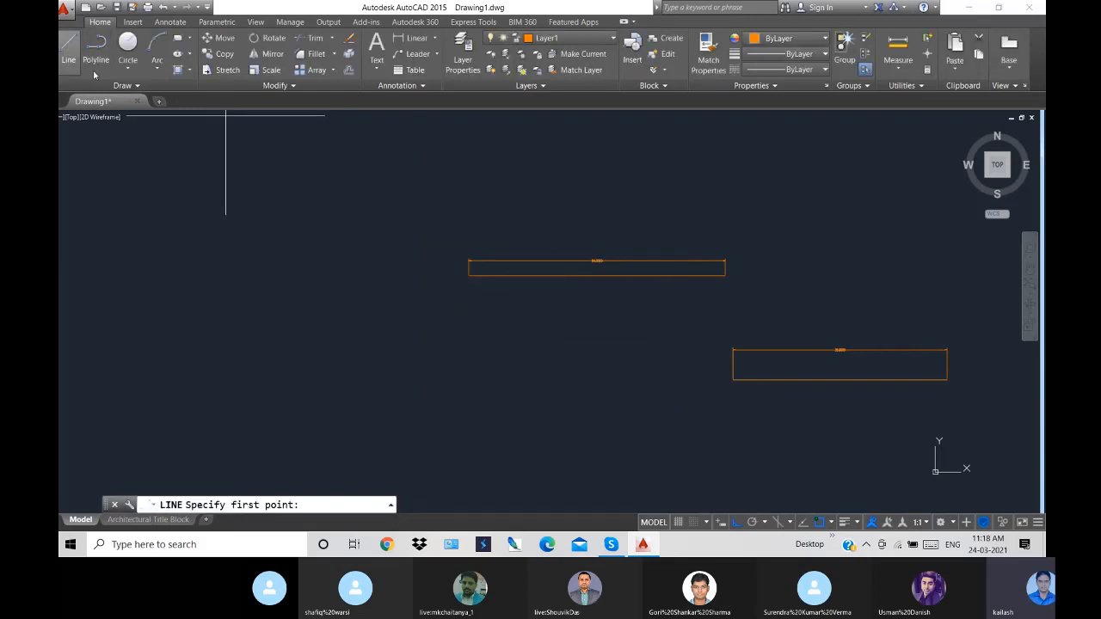
{"action": "left_click", "coordinate": [247, 327]}
{"action": "type", "text": "20"}
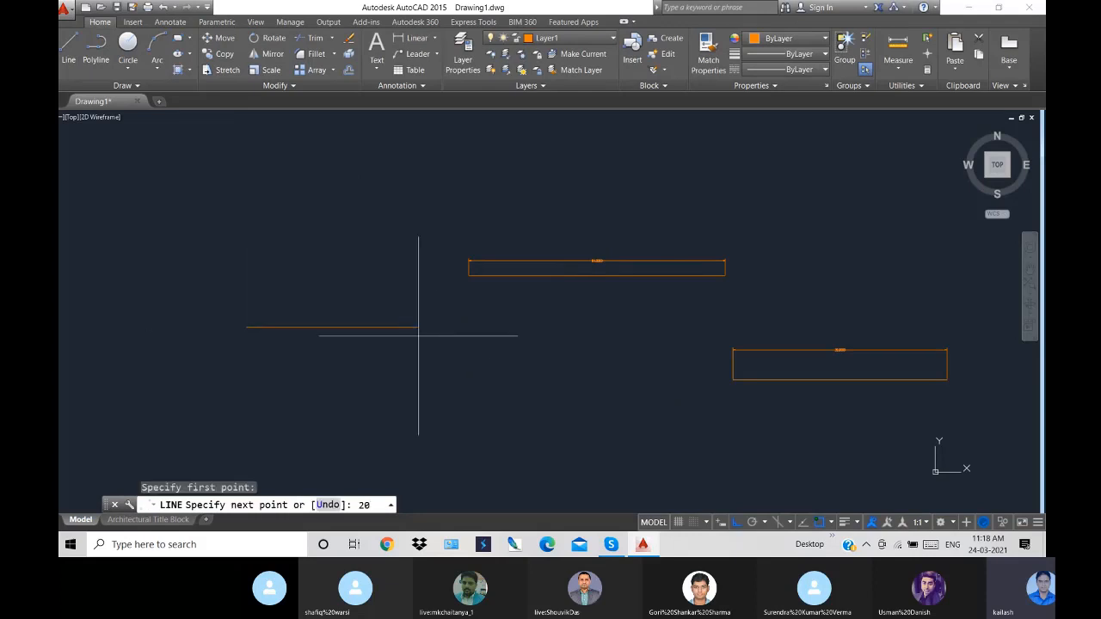
{"action": "key", "text": "Return"}
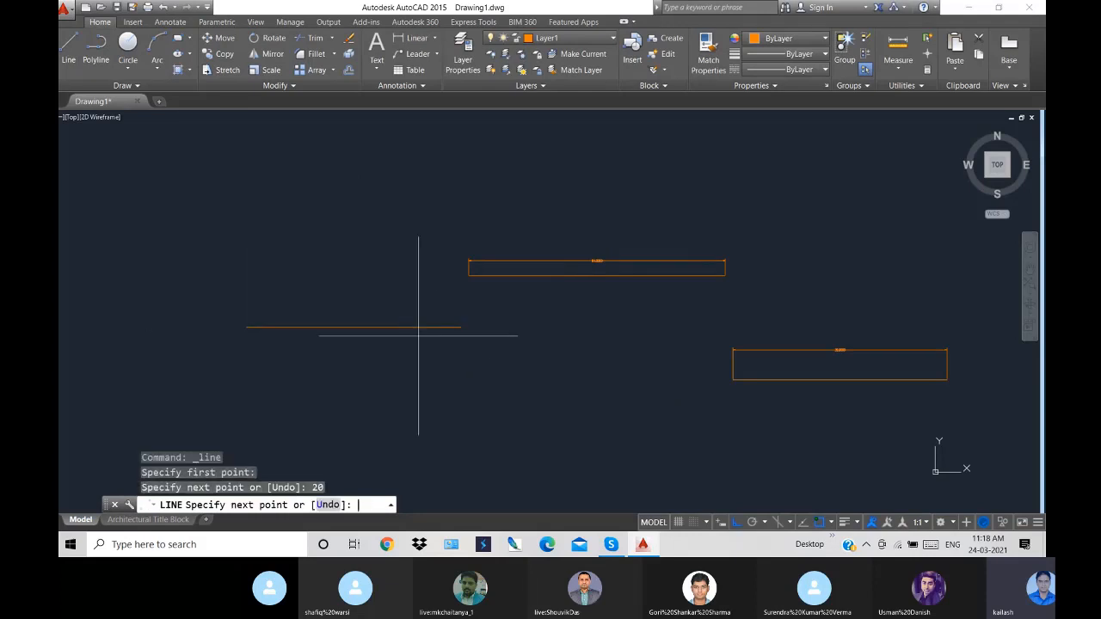
{"action": "left_click", "coordinate": [484, 414]}
{"action": "right_click", "coordinate": [482, 281]}
{"action": "left_click", "coordinate": [512, 289]}
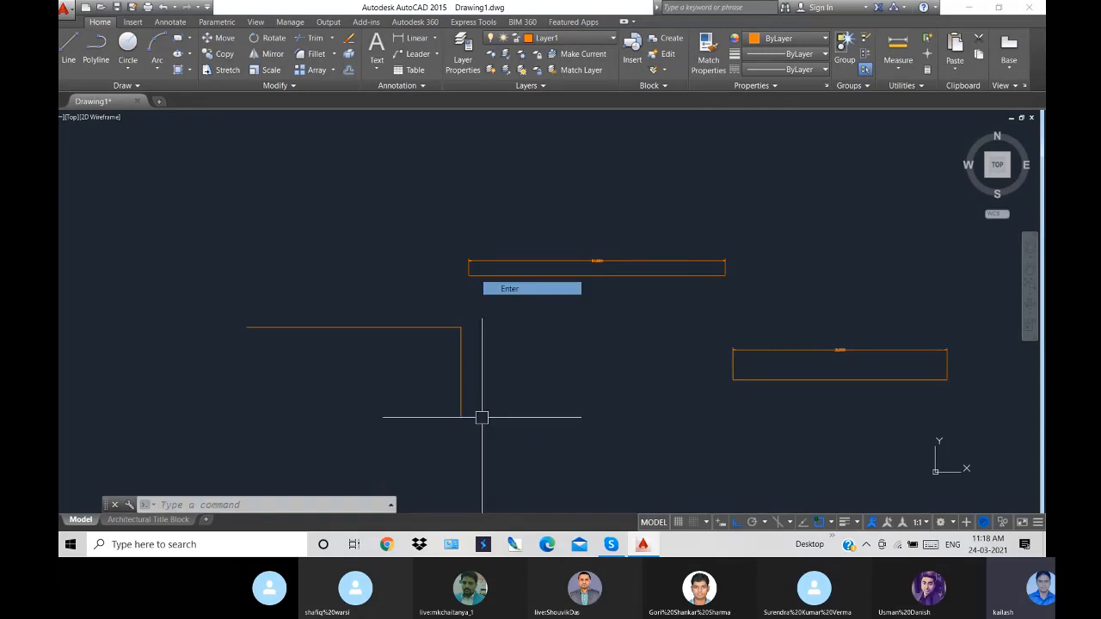
- Add a linear dimension along the new horizontal 20-unit line, place it just above the line, and inspect its text
{"action": "left_click", "coordinate": [420, 39]}
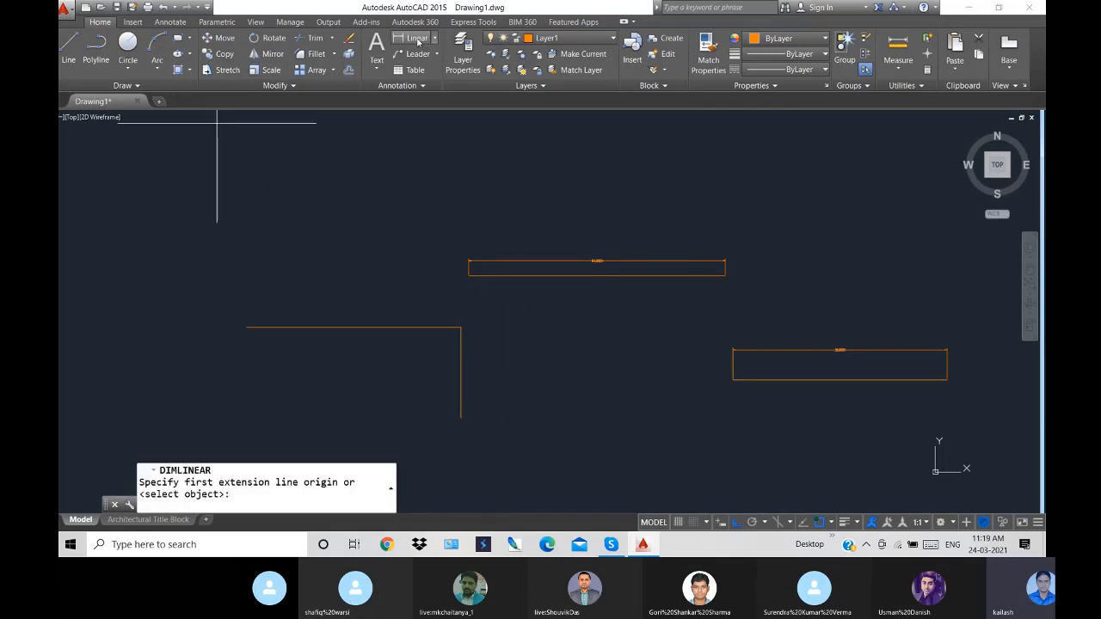
{"action": "left_click", "coordinate": [247, 327]}
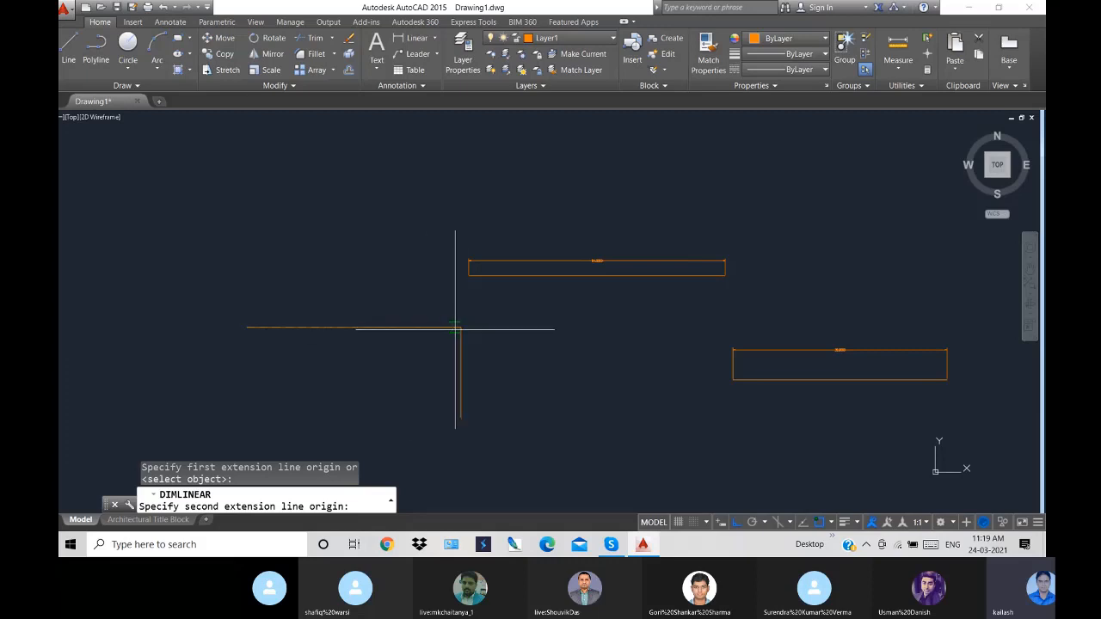
{"action": "left_click", "coordinate": [461, 326]}
{"action": "left_click", "coordinate": [429, 304]}
{"action": "scroll", "coordinate": [353, 309], "scroll_direction": "up", "scroll_amount": 5}
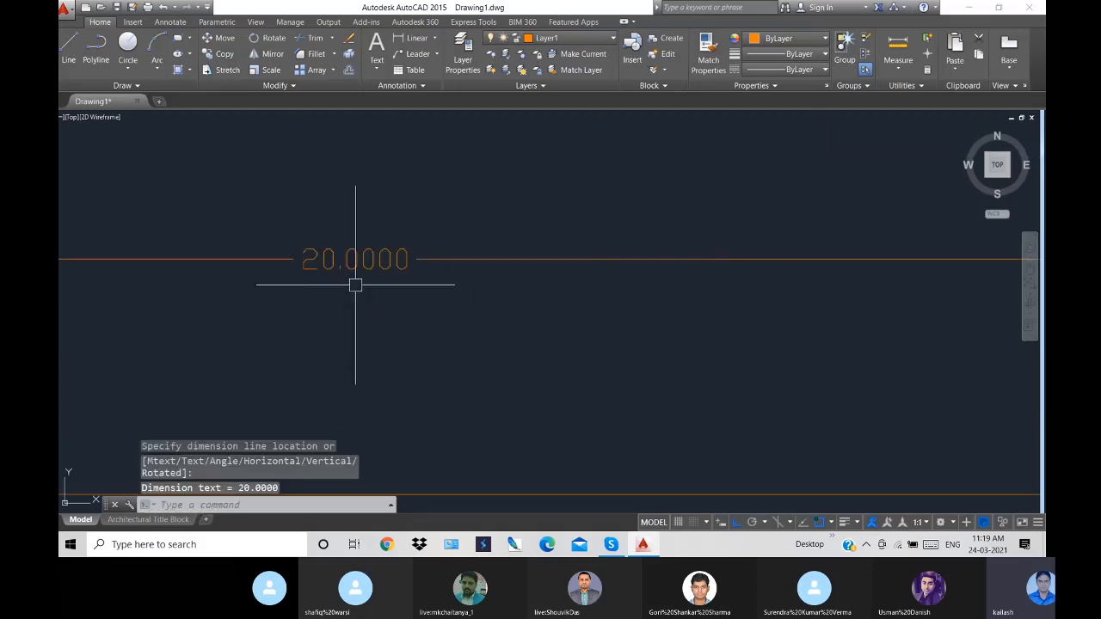
{"action": "scroll", "coordinate": [536, 356], "scroll_direction": "down", "scroll_amount": 5}
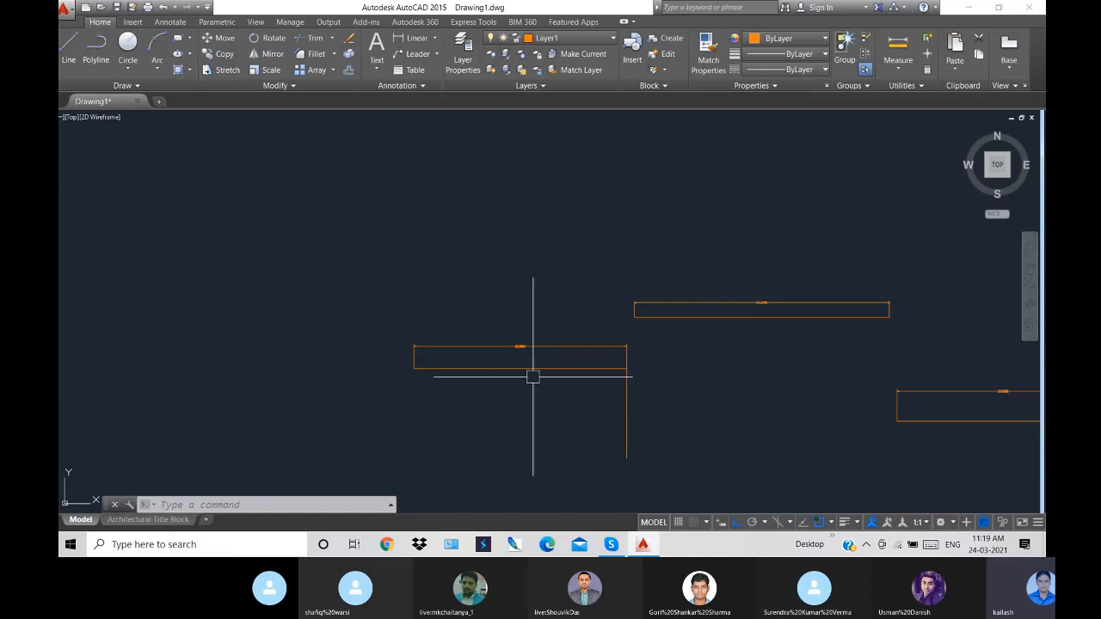
- Examine and compare the dimension texts above the horizontal lines
{"action": "scroll", "coordinate": [523, 351], "scroll_direction": "up", "scroll_amount": 5}
{"action": "scroll", "coordinate": [531, 353], "scroll_direction": "down", "scroll_amount": 3}
{"action": "scroll", "coordinate": [532, 352], "scroll_direction": "down", "scroll_amount": 3}
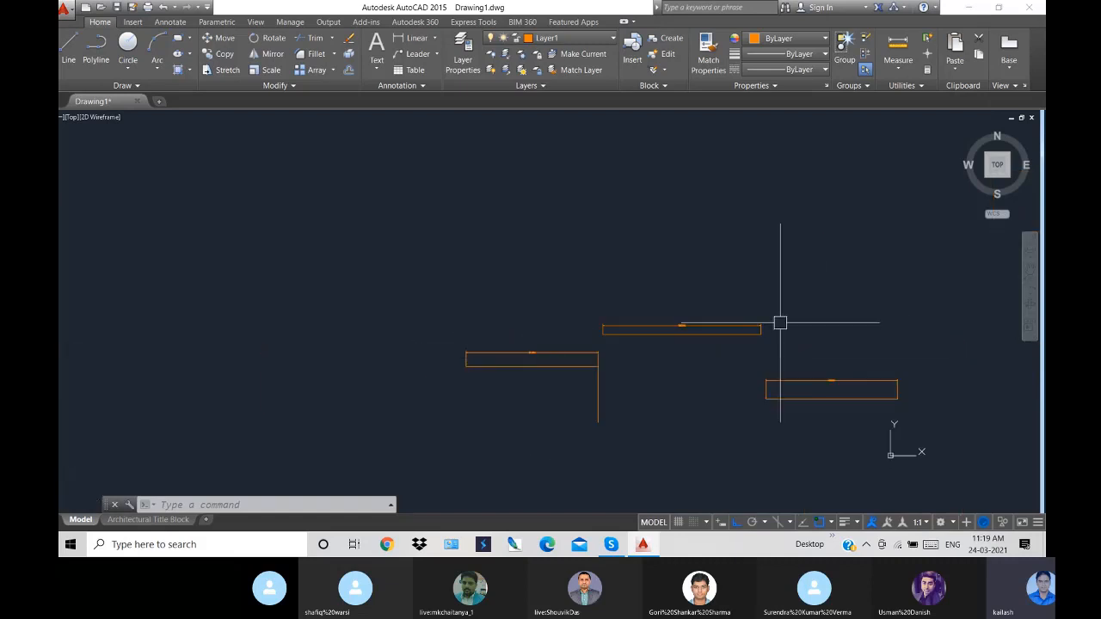
{"action": "scroll", "coordinate": [778, 319], "scroll_direction": "up", "scroll_amount": 6}
{"action": "scroll", "coordinate": [280, 381], "scroll_direction": "down", "scroll_amount": 3}
{"action": "scroll", "coordinate": [341, 373], "scroll_direction": "down", "scroll_amount": 3}
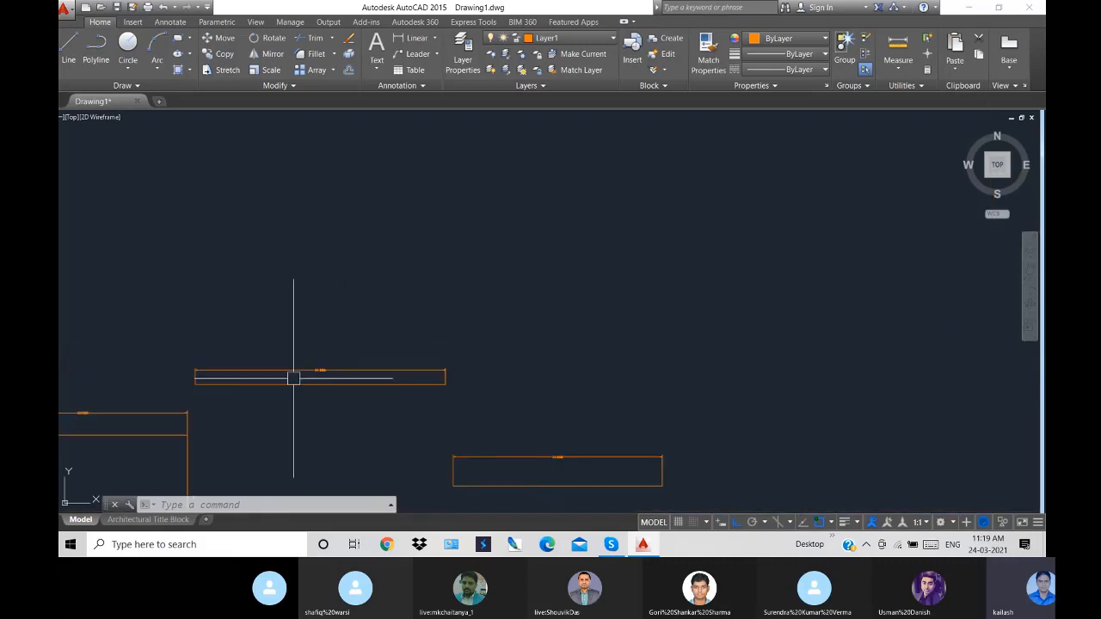
{"action": "scroll", "coordinate": [295, 375], "scroll_direction": "up", "scroll_amount": 7}
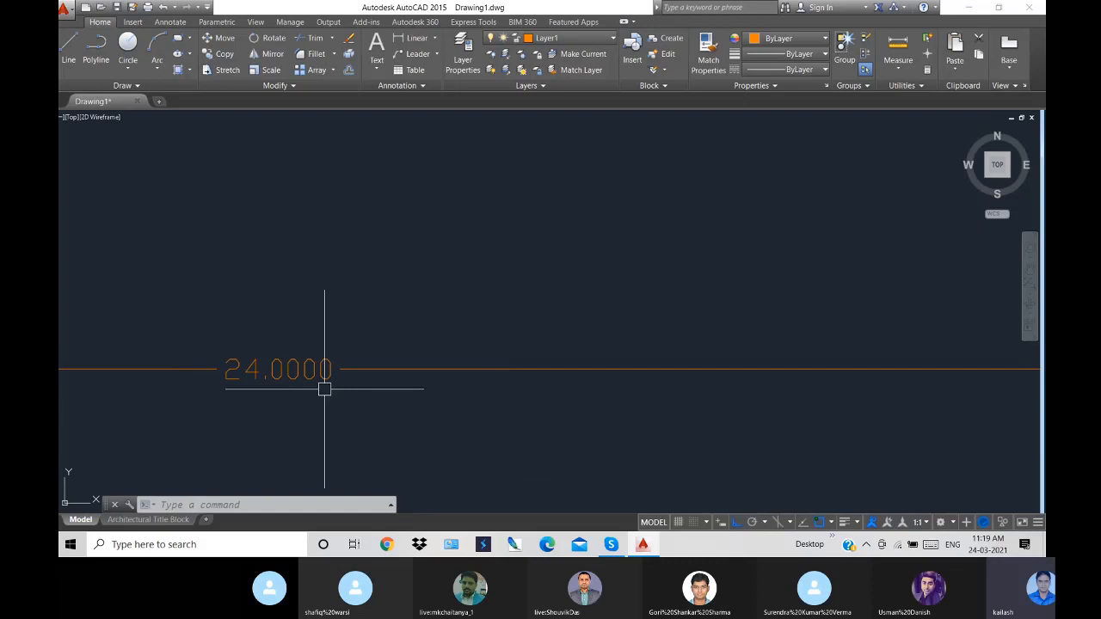
{"action": "scroll", "coordinate": [325, 389], "scroll_direction": "down", "scroll_amount": 6}
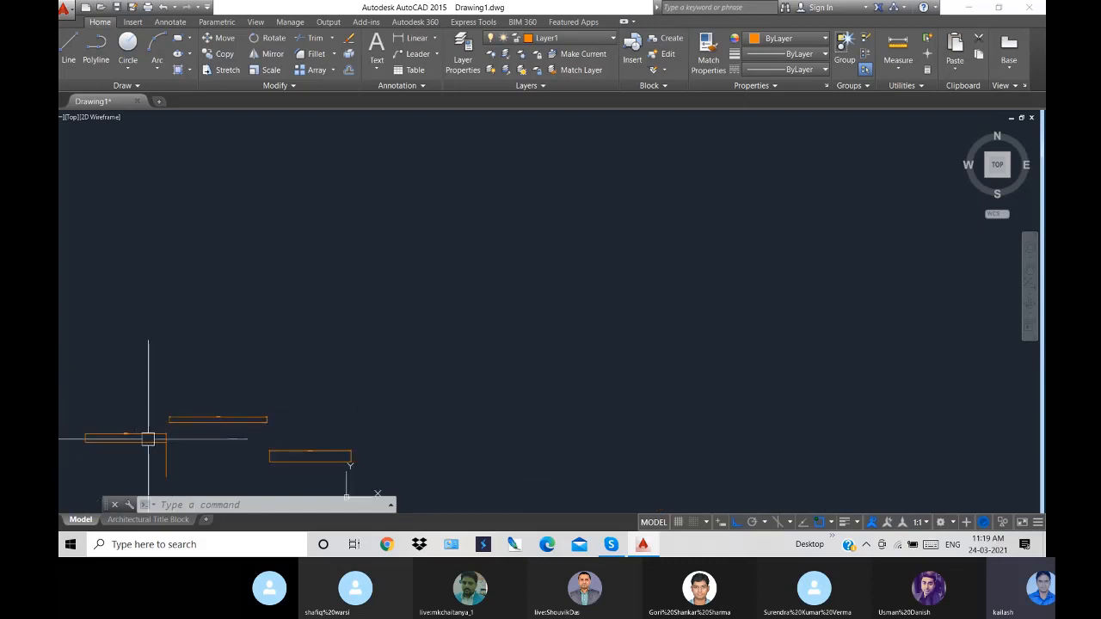
{"action": "scroll", "coordinate": [148, 438], "scroll_direction": "up", "scroll_amount": 6}
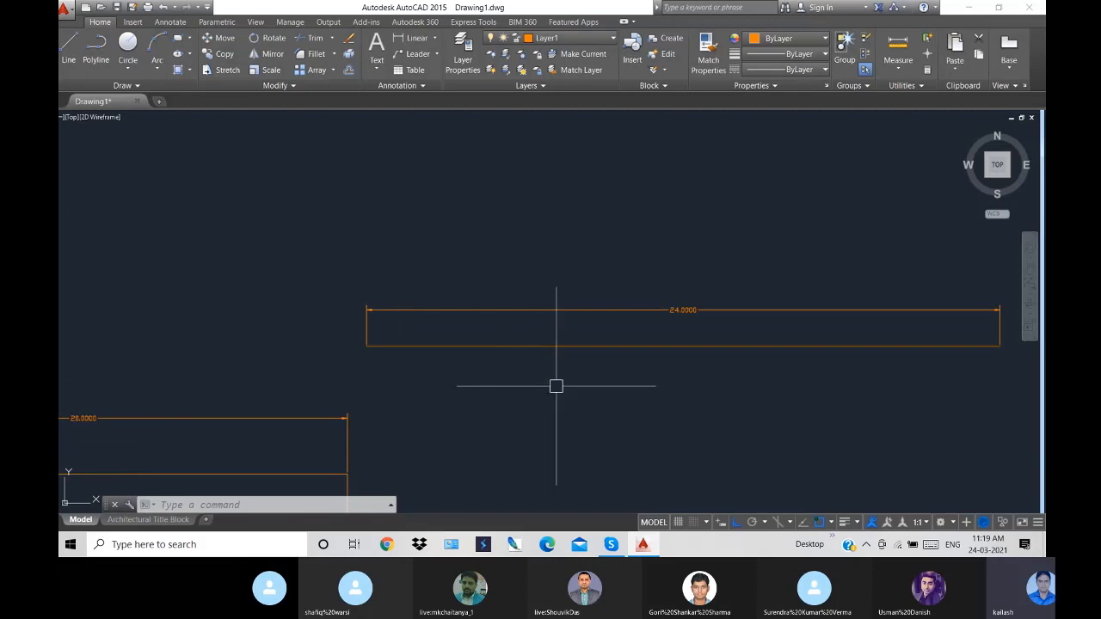
- Modify the Standard dimension style's primary units to Architectural format with 0'-0" precision, apply the style, and inspect the 2' line's dimension
{"action": "type", "text": "d"}
{"action": "key", "text": "Return"}
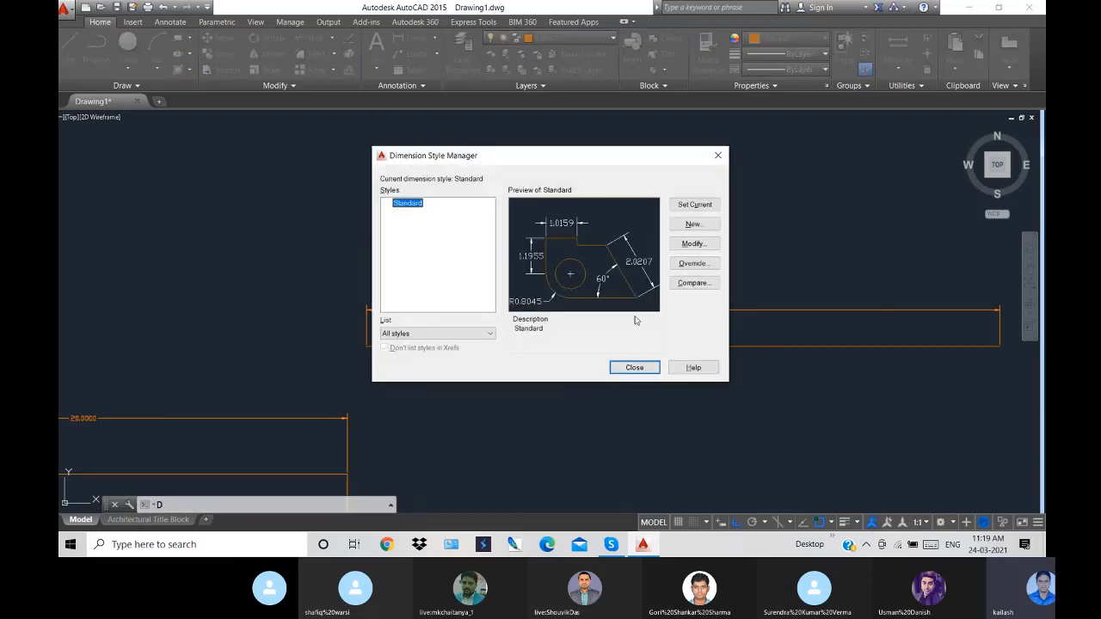
{"action": "left_click", "coordinate": [693, 243]}
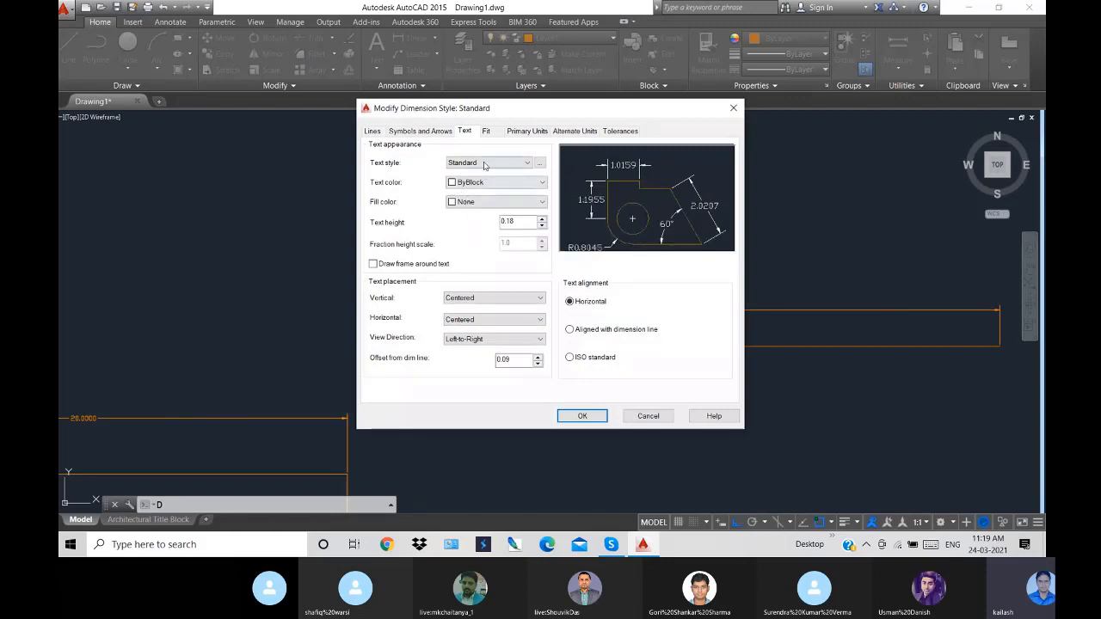
{"action": "left_click", "coordinate": [520, 131]}
{"action": "left_click", "coordinate": [508, 159]}
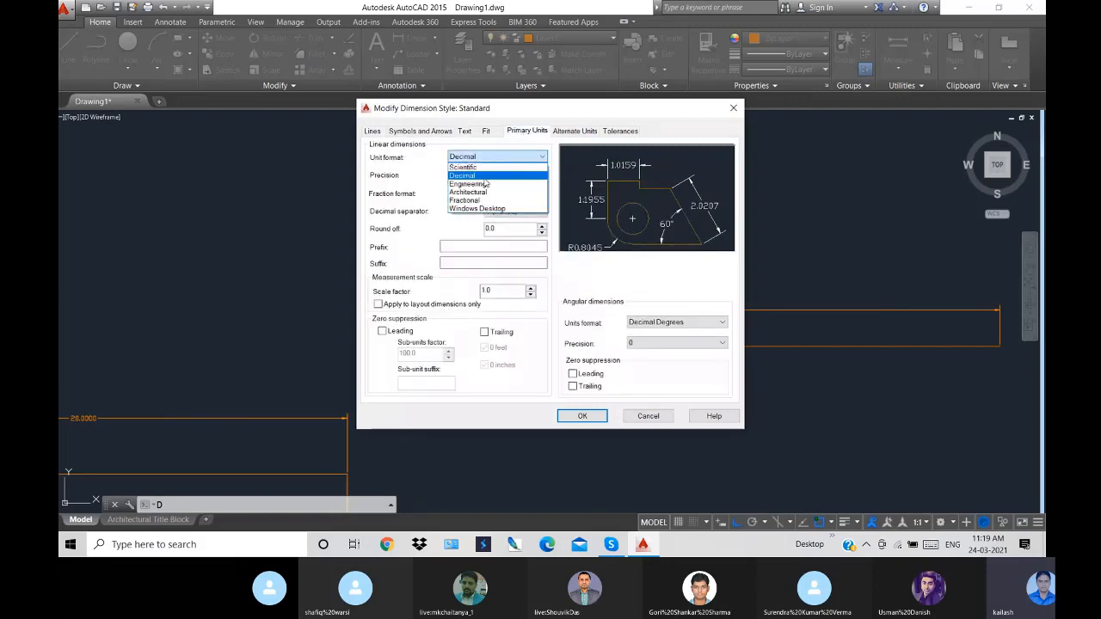
{"action": "left_click", "coordinate": [481, 192]}
{"action": "left_click", "coordinate": [479, 176]}
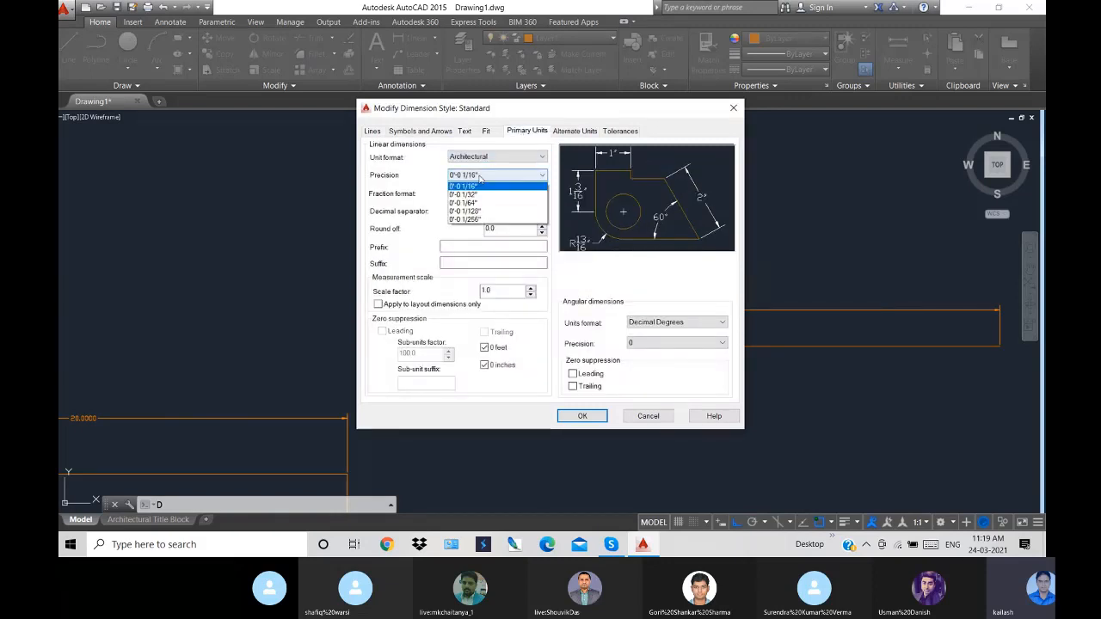
{"action": "left_click", "coordinate": [469, 186]}
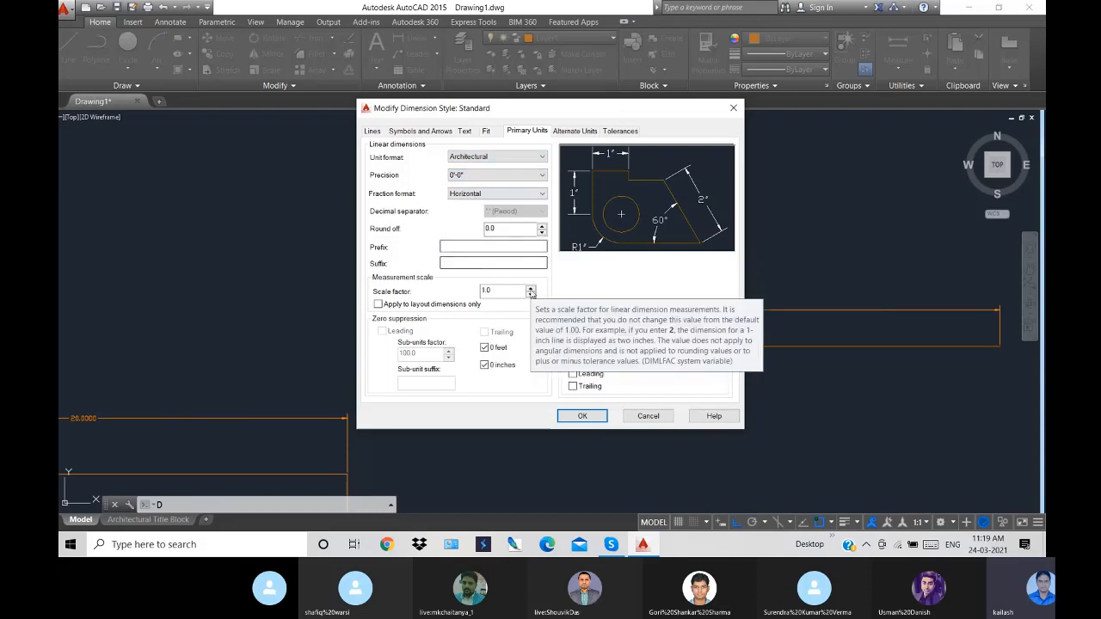
{"action": "left_click", "coordinate": [584, 417]}
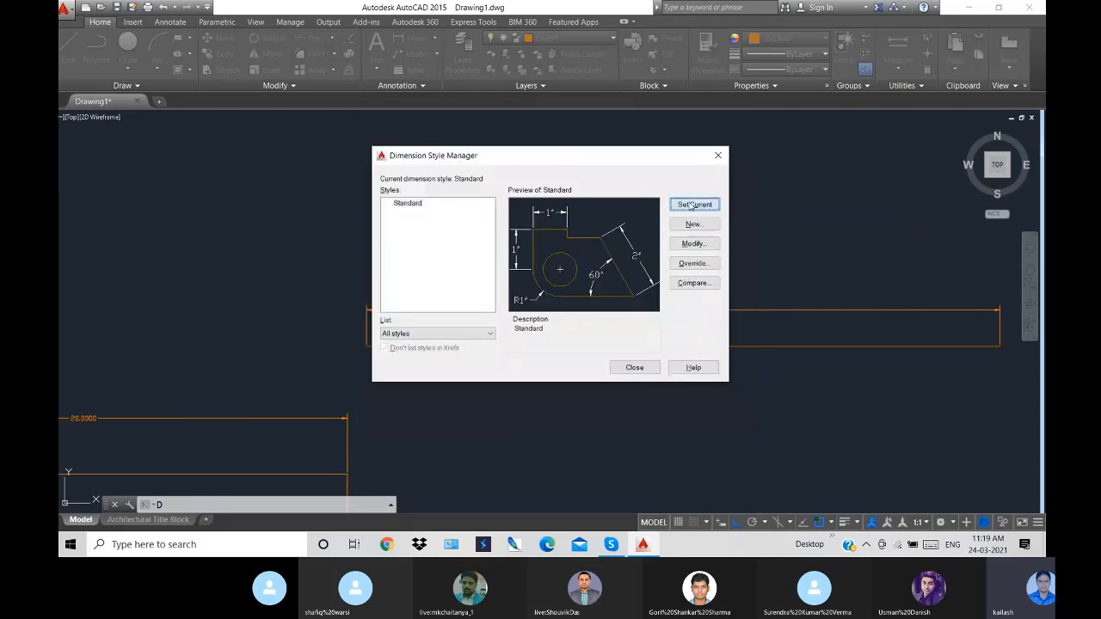
{"action": "left_click", "coordinate": [635, 367]}
{"action": "scroll", "coordinate": [712, 318], "scroll_direction": "up", "scroll_amount": 5}
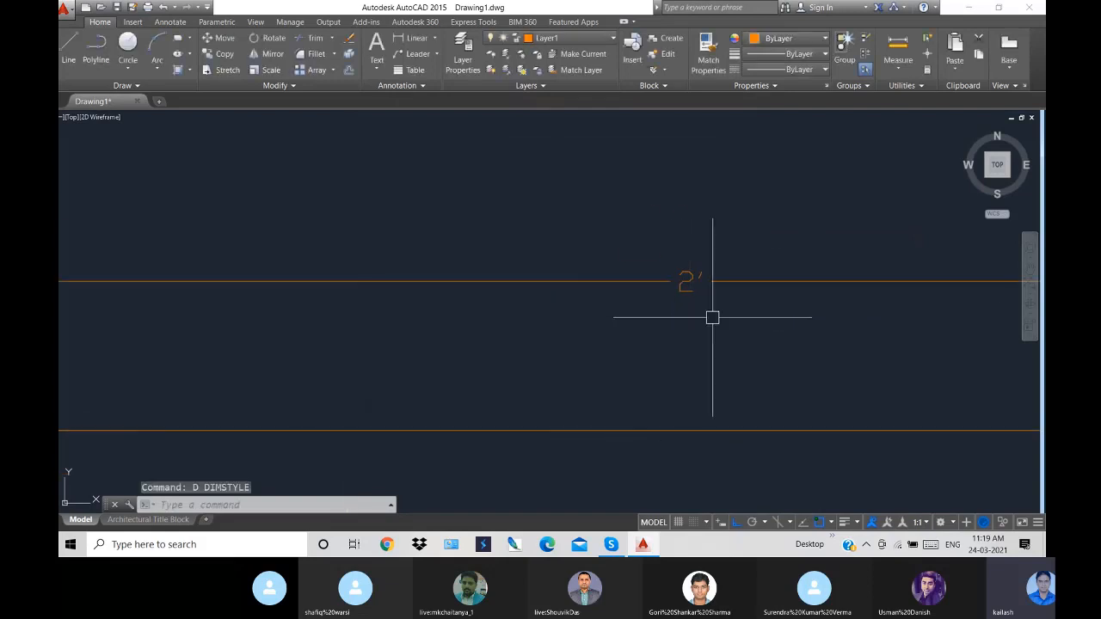
- Examine and compare the dimension texts above the three horizontal lines
{"action": "scroll", "coordinate": [712, 317], "scroll_direction": "up", "scroll_amount": 2}
{"action": "scroll", "coordinate": [717, 317], "scroll_direction": "down", "scroll_amount": 8}
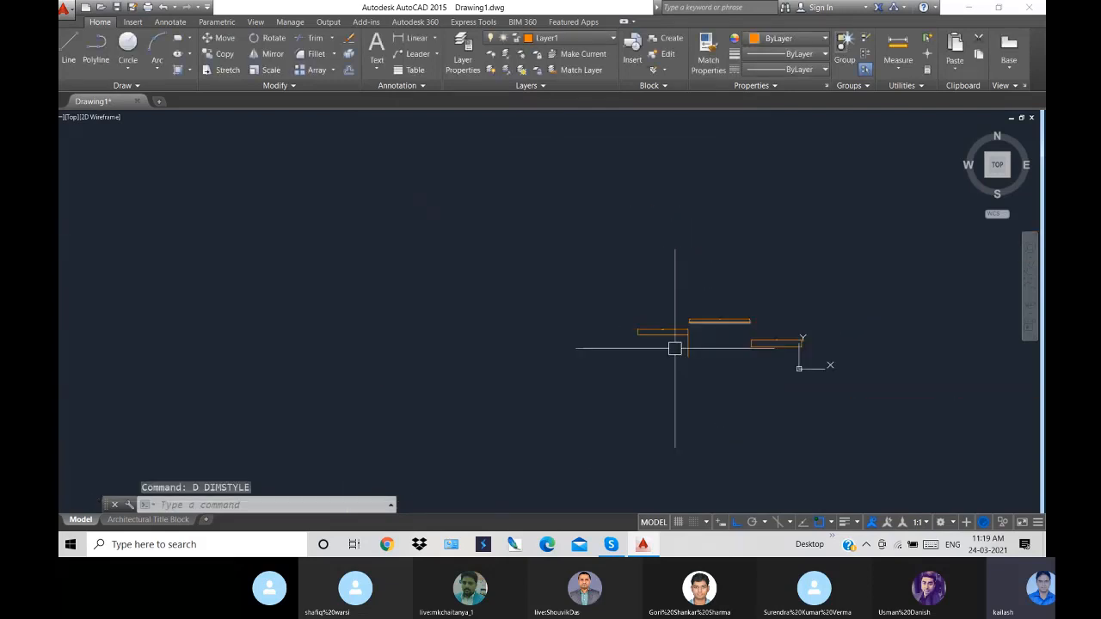
{"action": "scroll", "coordinate": [676, 344], "scroll_direction": "up", "scroll_amount": 10}
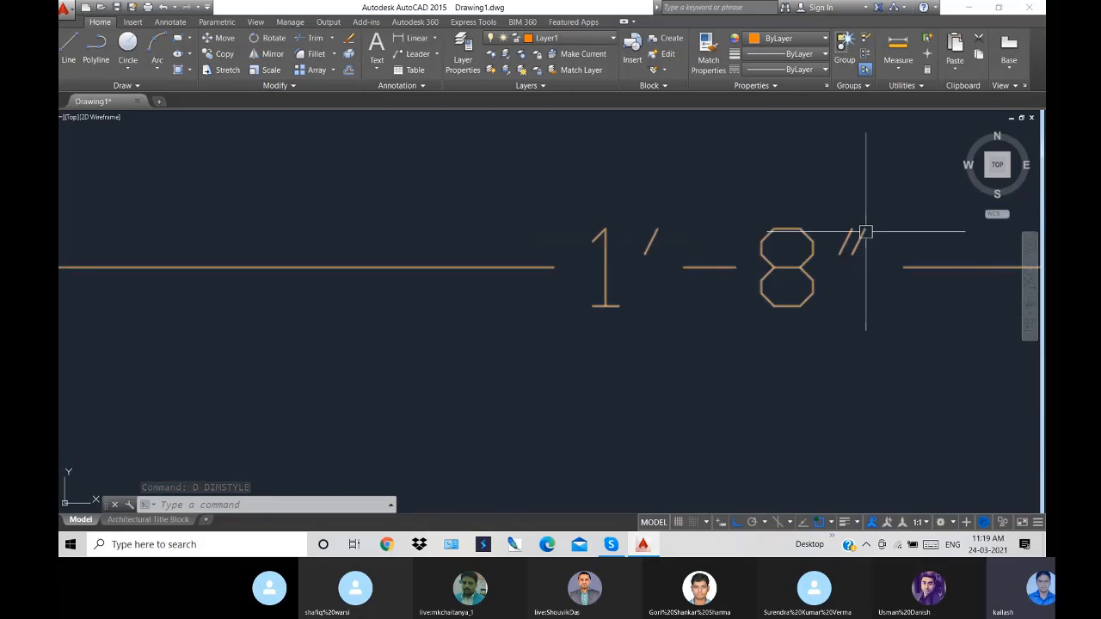
{"action": "scroll", "coordinate": [865, 231], "scroll_direction": "down", "scroll_amount": 8}
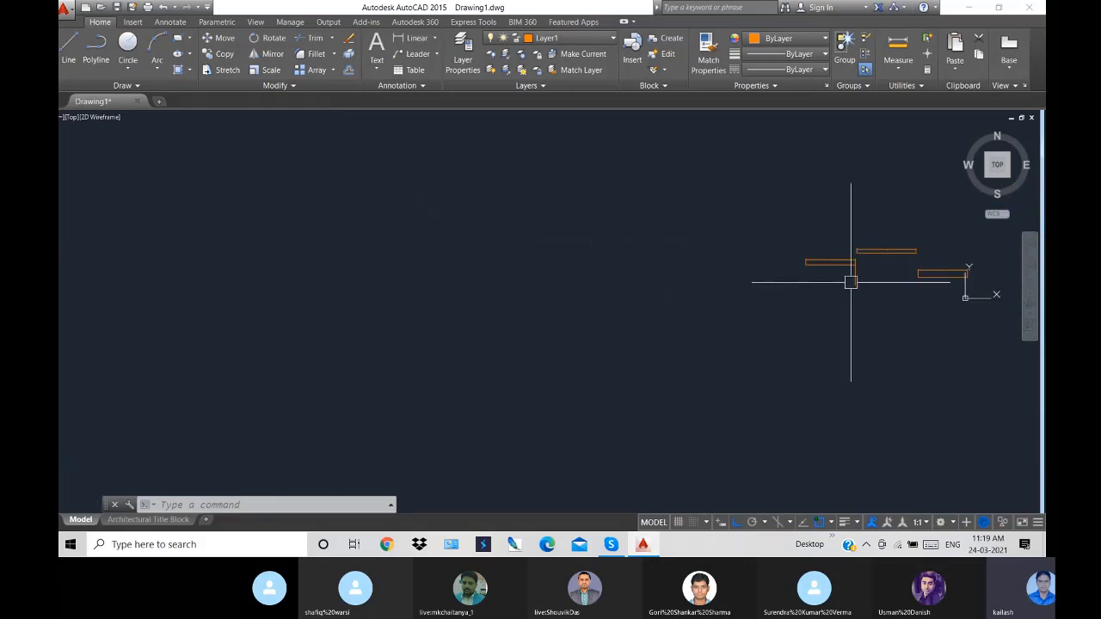
{"action": "scroll", "coordinate": [960, 270], "scroll_direction": "up", "scroll_amount": 6}
{"action": "scroll", "coordinate": [955, 265], "scroll_direction": "down", "scroll_amount": 5}
{"action": "scroll", "coordinate": [979, 255], "scroll_direction": "up", "scroll_amount": 4}
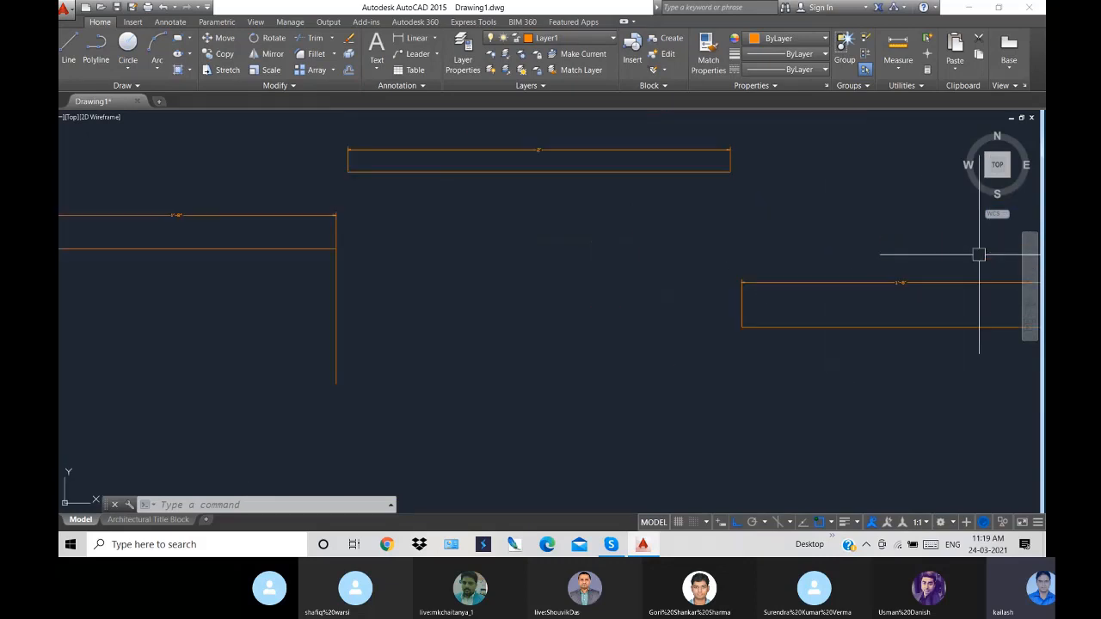
{"action": "scroll", "coordinate": [978, 255], "scroll_direction": "up", "scroll_amount": 5}
{"action": "scroll", "coordinate": [956, 289], "scroll_direction": "down", "scroll_amount": 7}
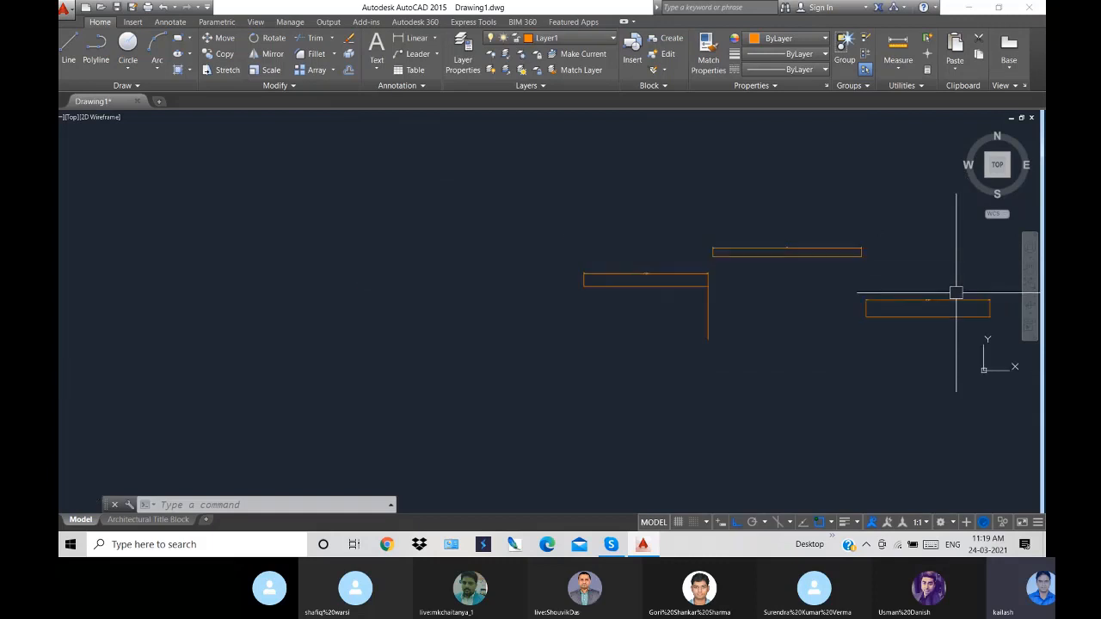
{"action": "scroll", "coordinate": [955, 293], "scroll_direction": "down", "scroll_amount": 2}
{"action": "scroll", "coordinate": [909, 301], "scroll_direction": "up", "scroll_amount": 7}
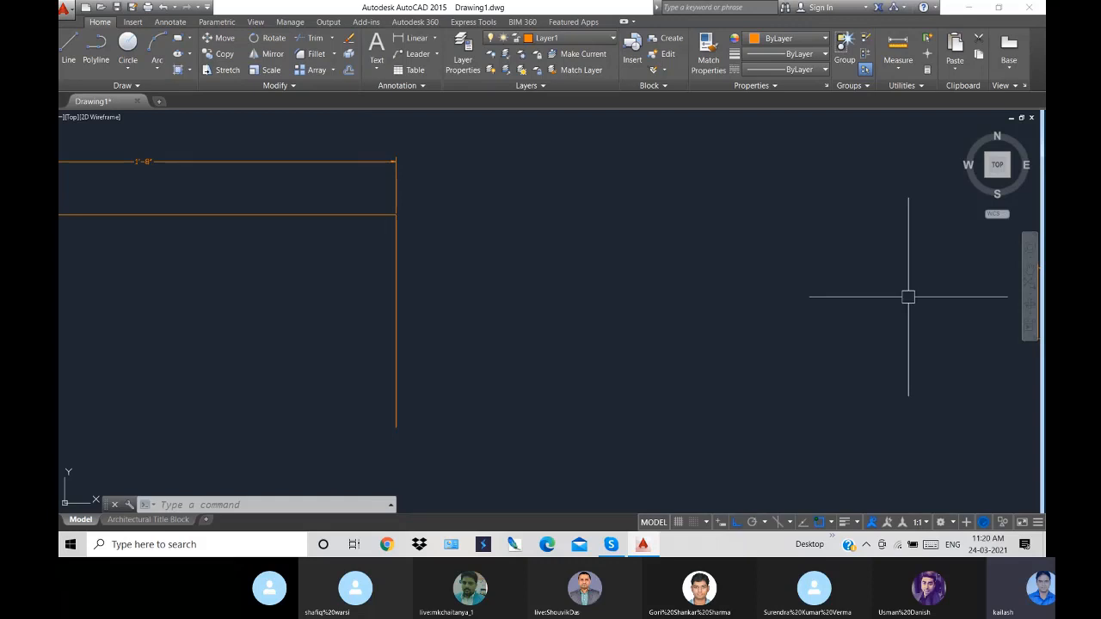
- Delete all the lines and dimensions from the drawing
{"action": "scroll", "coordinate": [859, 327], "scroll_direction": "down", "scroll_amount": 6}
{"action": "left_click", "coordinate": [859, 388]}
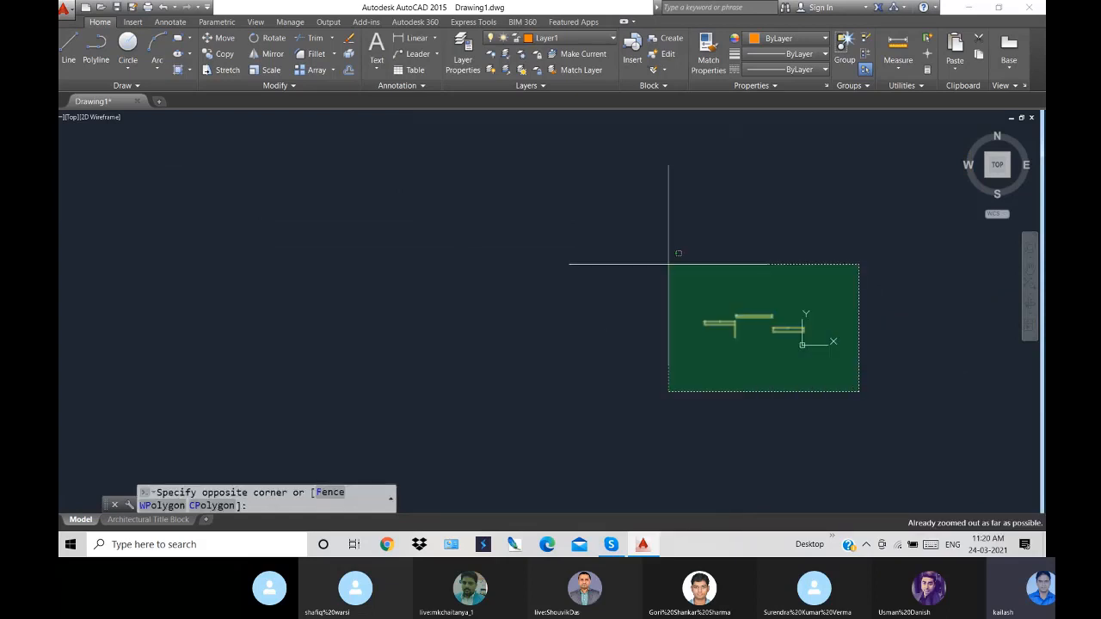
{"action": "left_click", "coordinate": [658, 257]}
{"action": "key", "text": "Delete"}
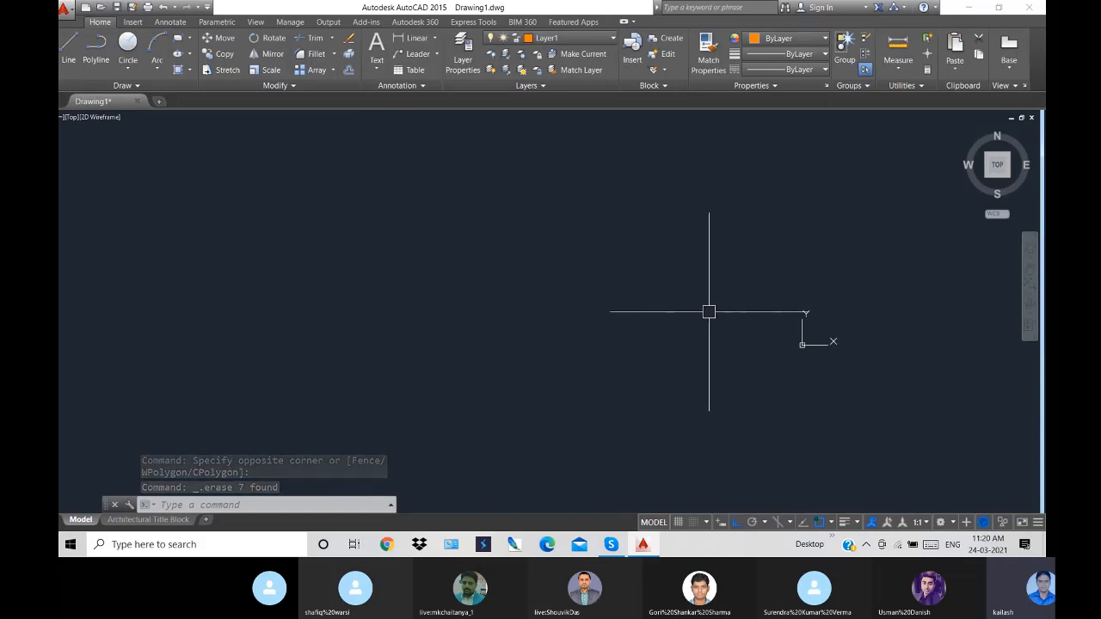
- Review the available length types in the drawing units settings, keeping Decimal selected
{"action": "type", "text": "un"}
{"action": "key", "text": "Return"}
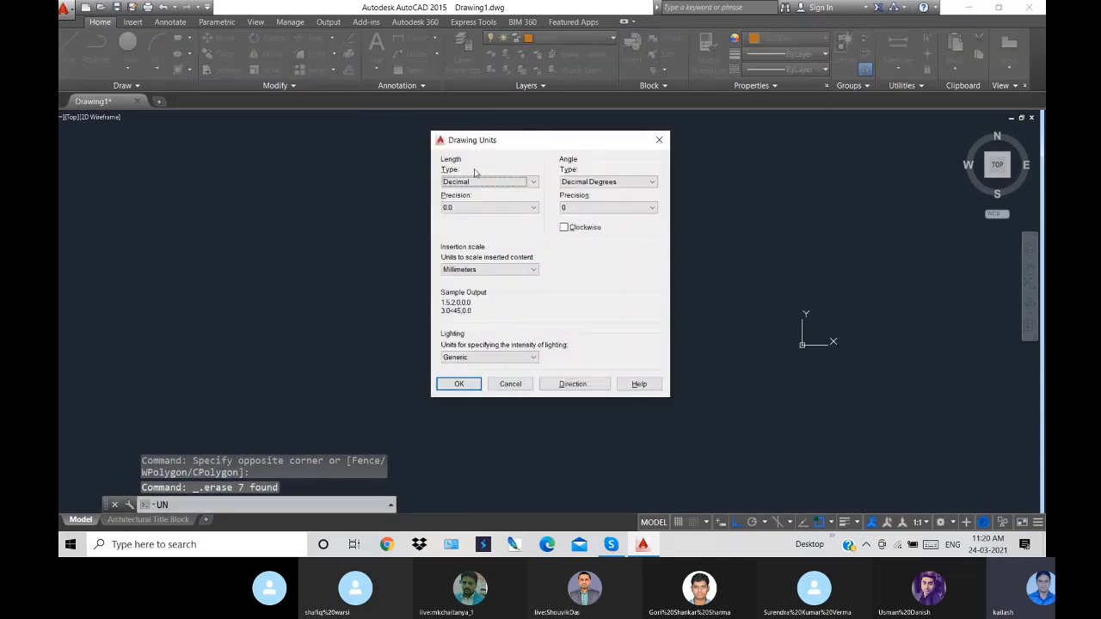
{"action": "left_click", "coordinate": [474, 184]}
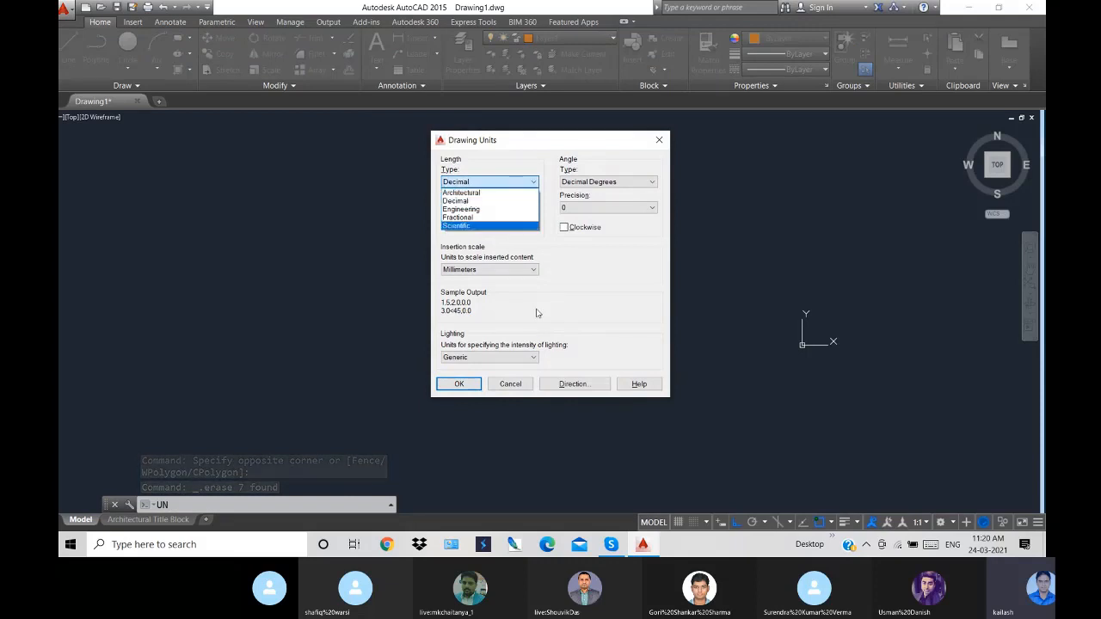
{"action": "left_click", "coordinate": [472, 387]}
{"action": "left_click", "coordinate": [472, 387]}
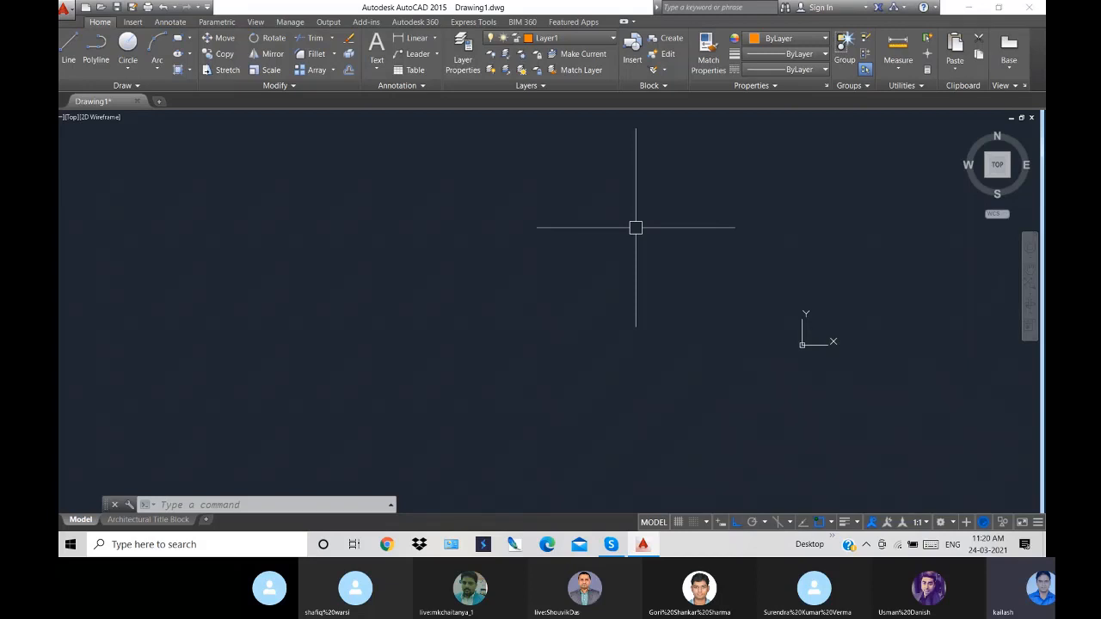
- Check the command suggestions for the aliases L, PL, XL and ML without drawing anything
{"action": "type", "text": "L"}
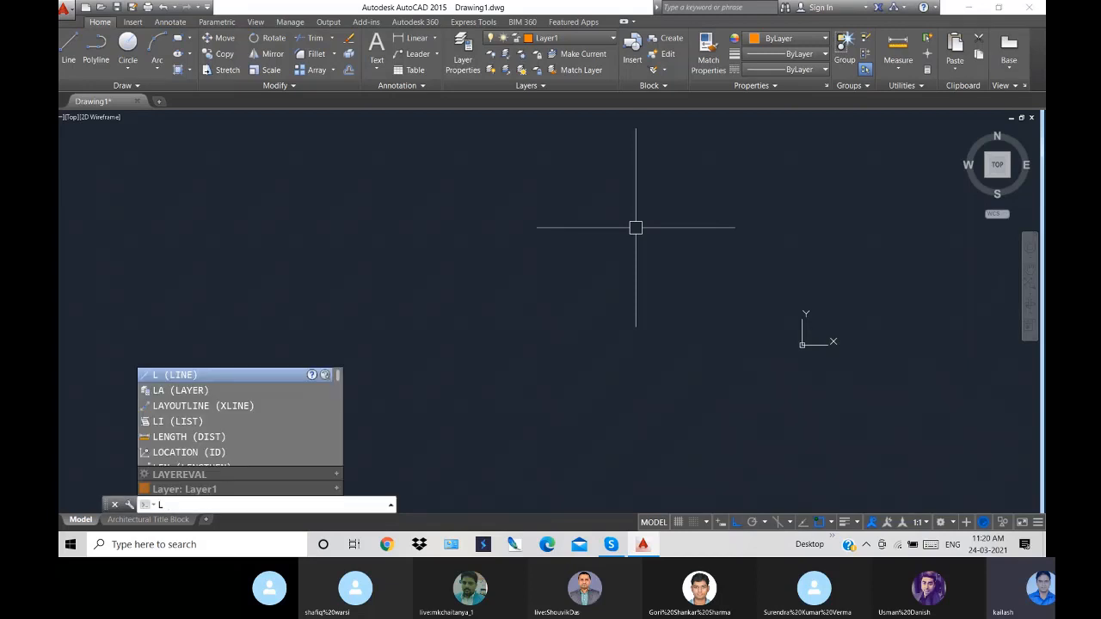
{"action": "key", "text": "BackSpace"}
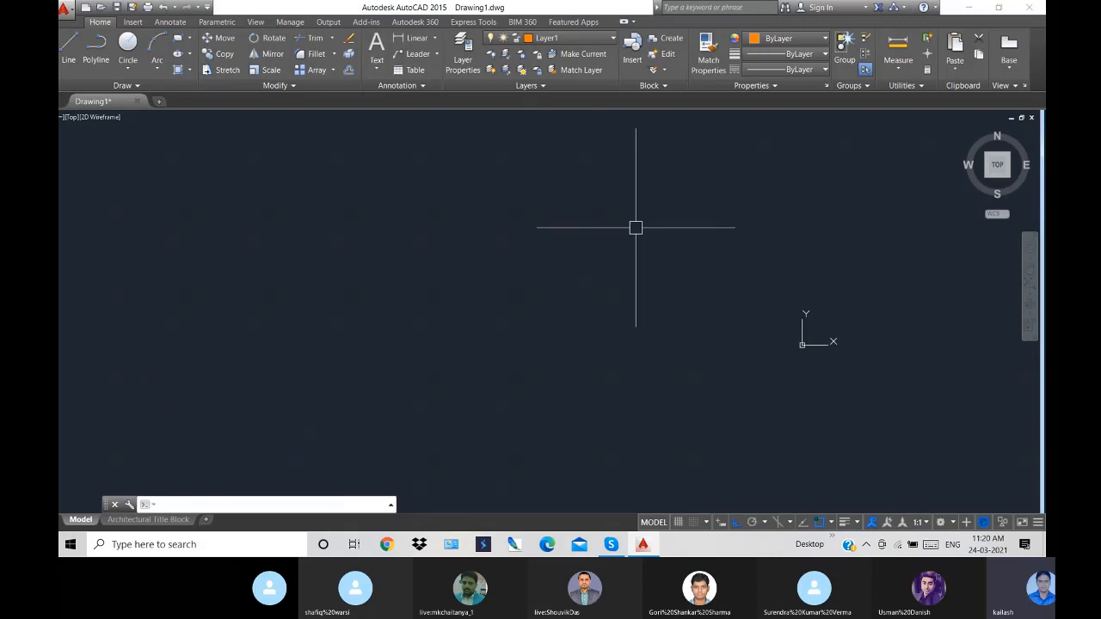
{"action": "type", "text": "PL"}
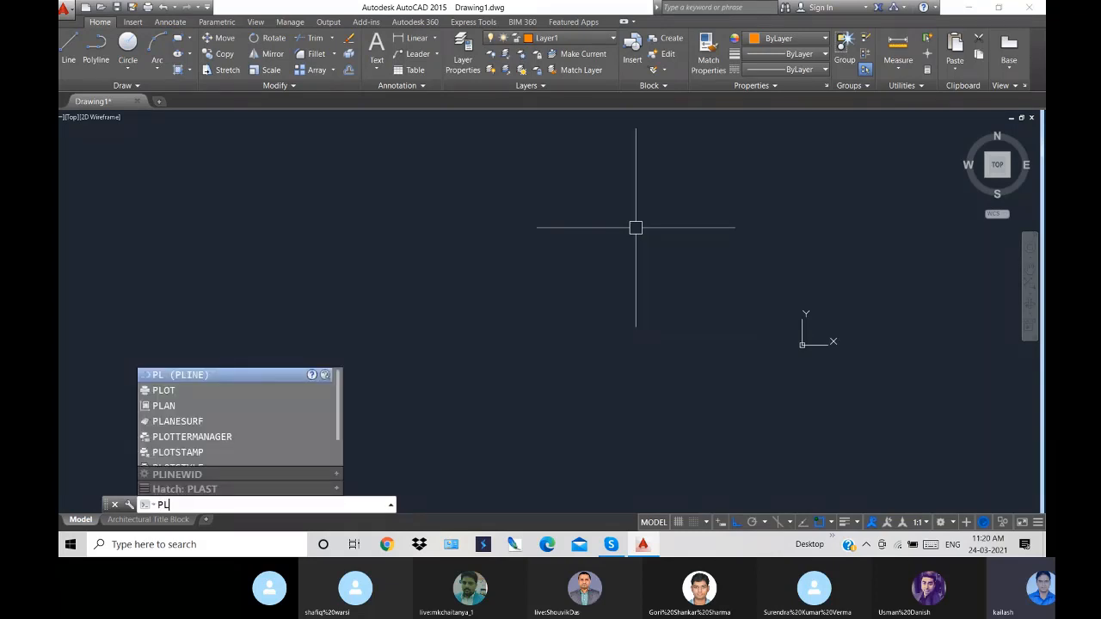
{"action": "key", "text": "BackSpace"}
{"action": "key", "text": "BackSpace"}
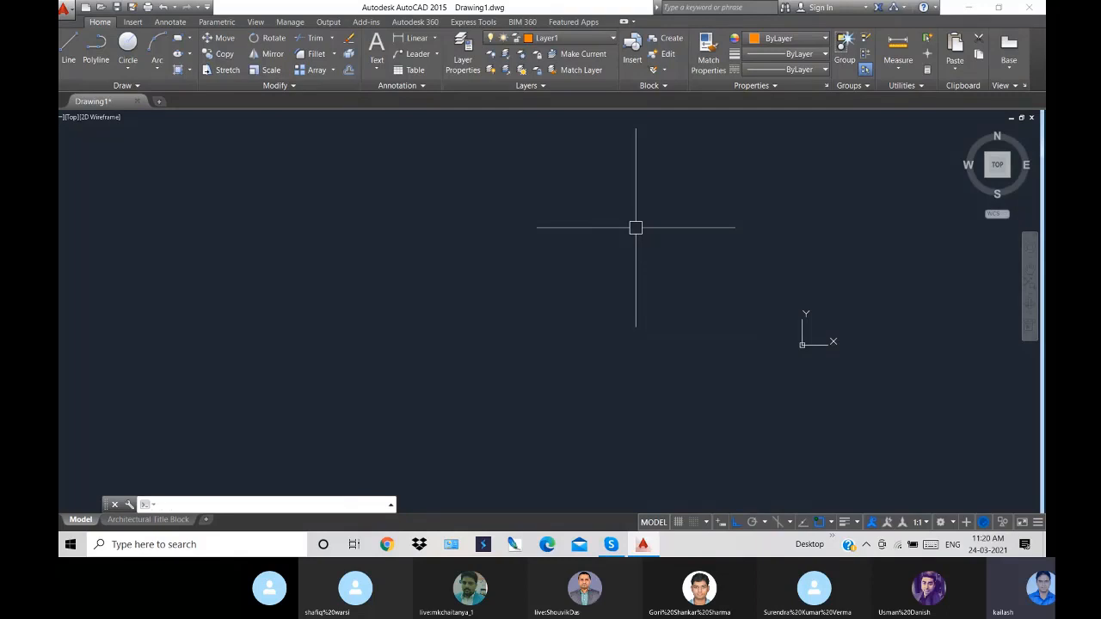
{"action": "type", "text": "xl"}
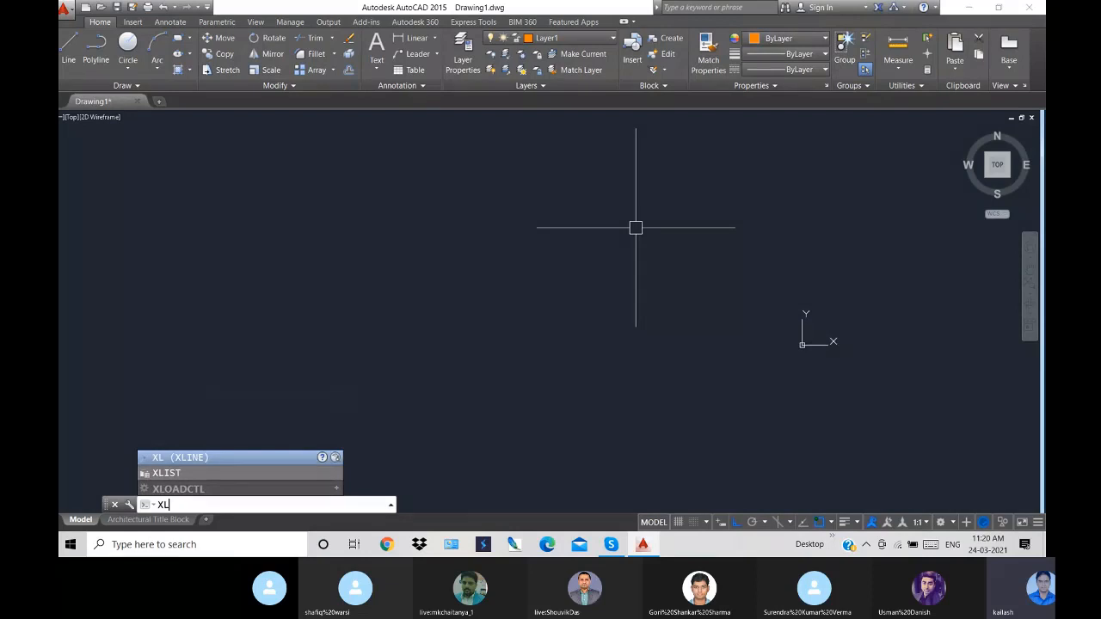
{"action": "key", "text": "BackSpace"}
{"action": "key", "text": "BackSpace"}
{"action": "type", "text": "ml"}
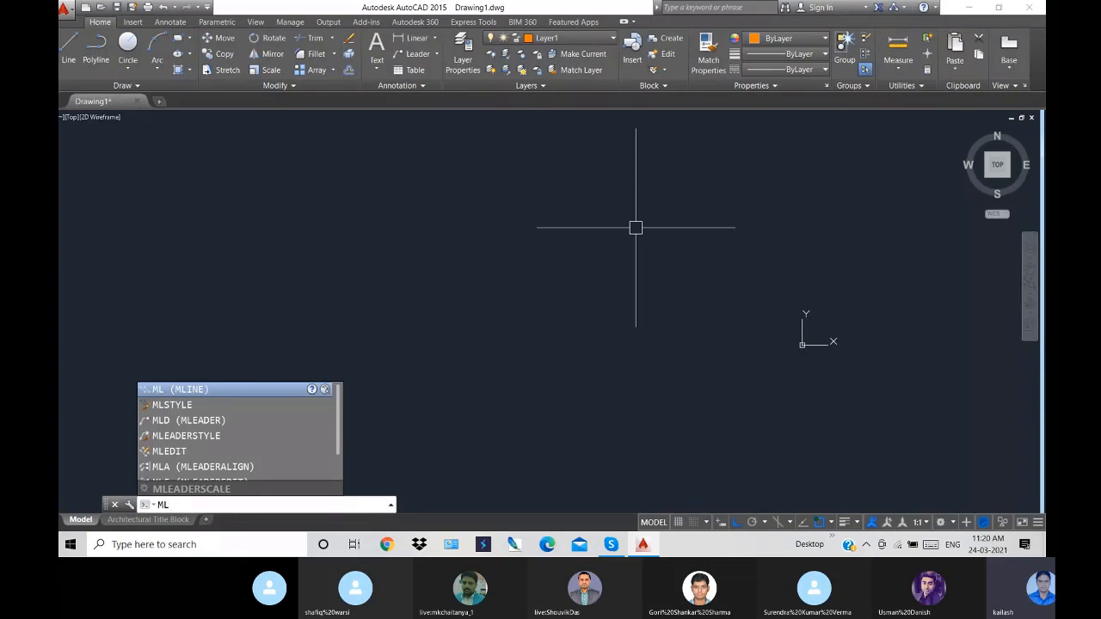
{"action": "key", "text": "Return"}
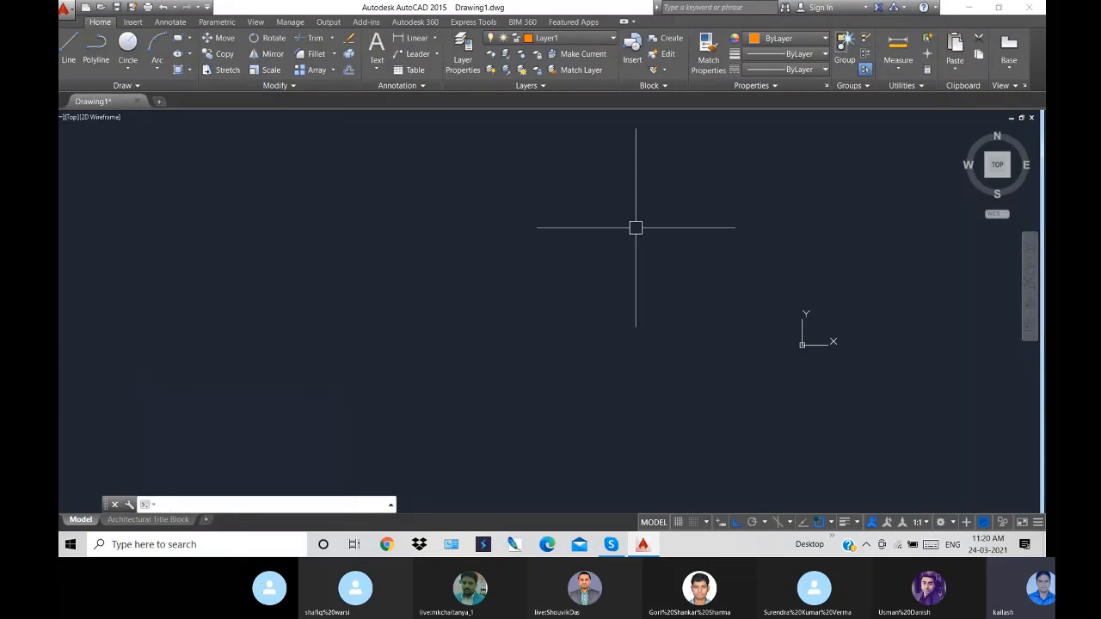
- Start a line to the upper left of the origin and toggle Ortho off and on twice, leaving it on
{"action": "type", "text": "l"}
{"action": "key", "text": "Return"}
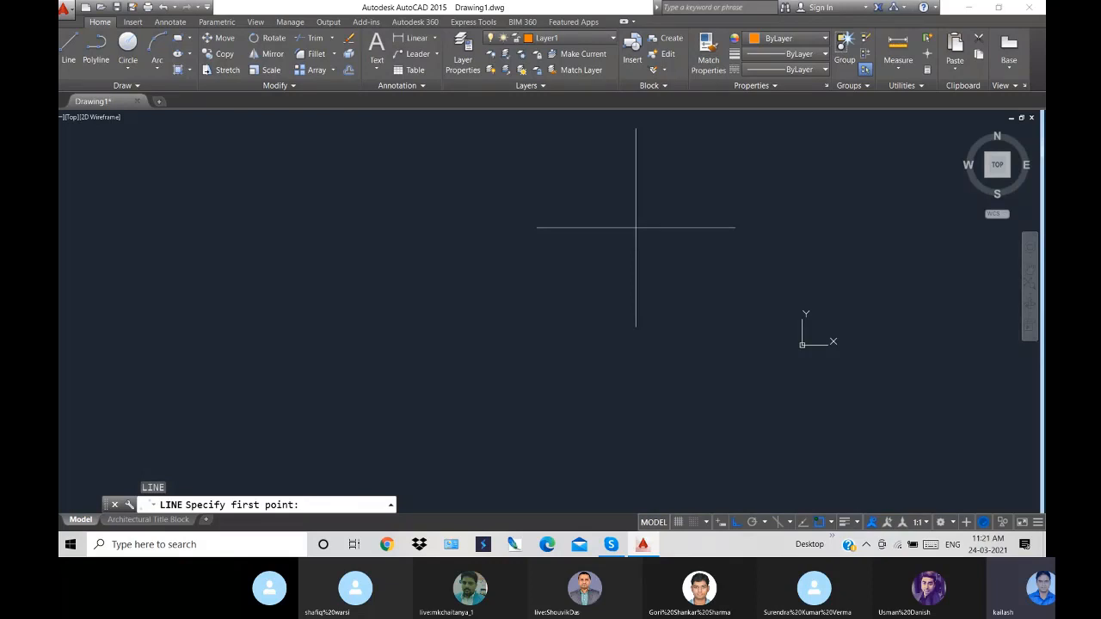
{"action": "left_click", "coordinate": [324, 262]}
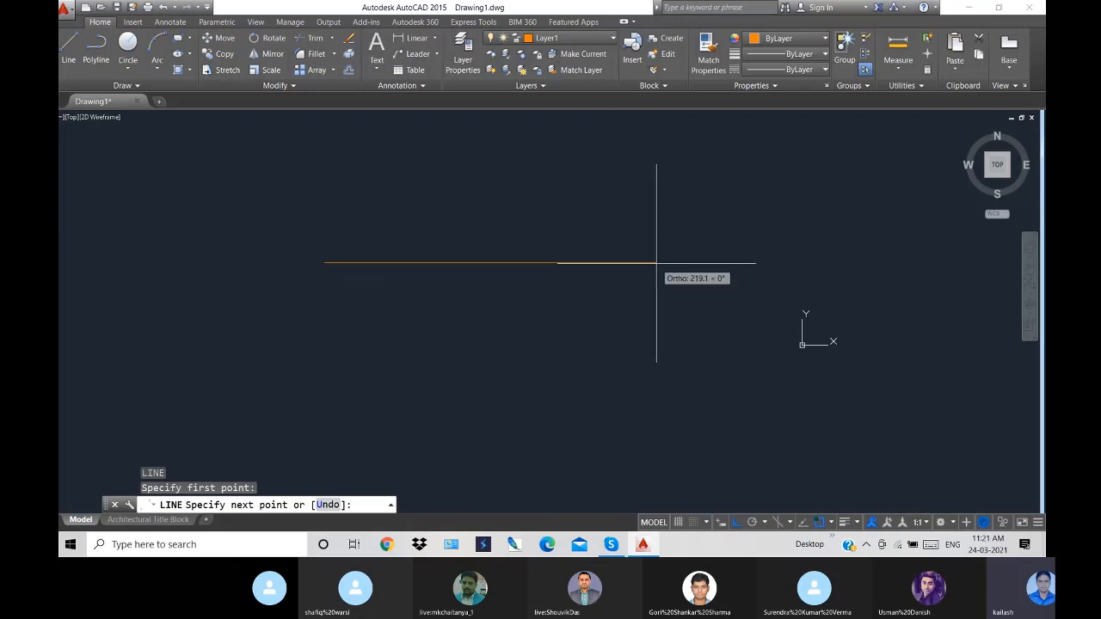
{"action": "left_click", "coordinate": [735, 524]}
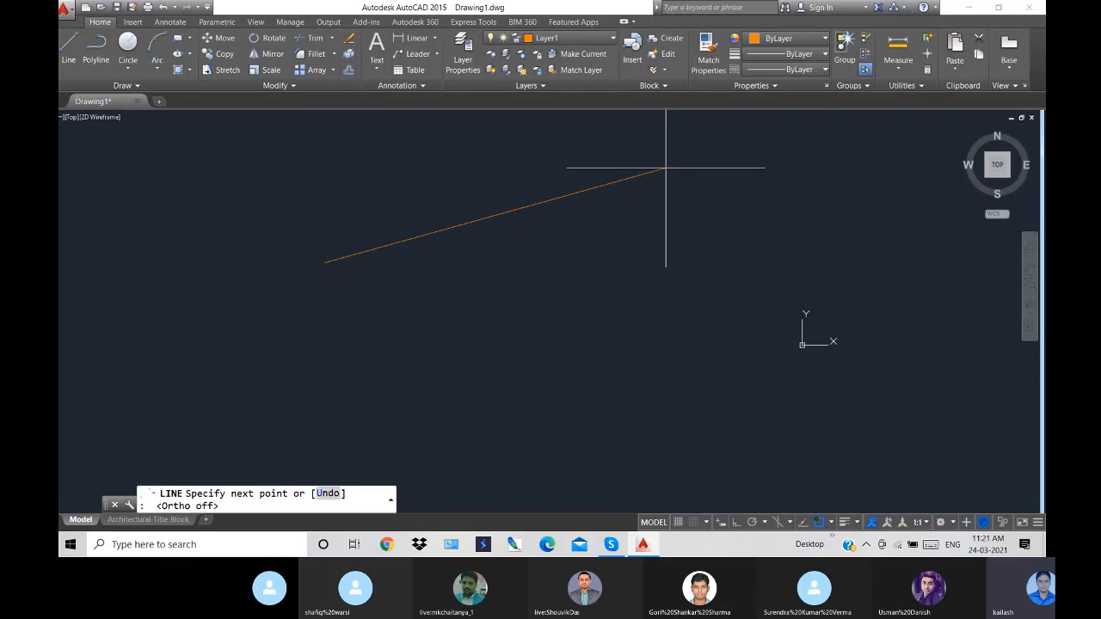
{"action": "left_click", "coordinate": [735, 522]}
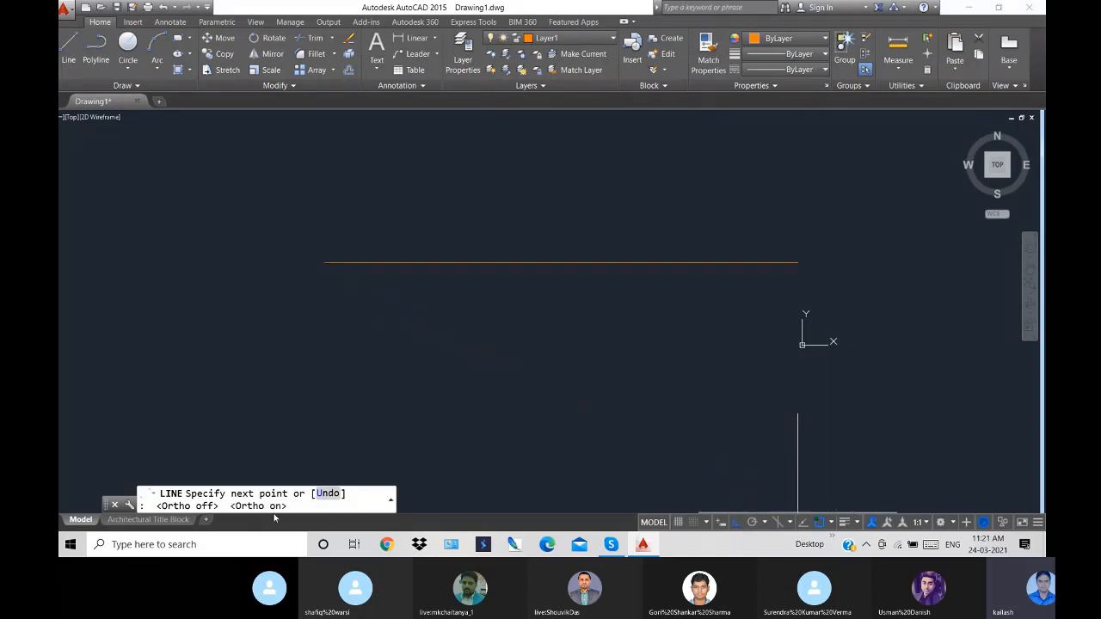
{"action": "left_click", "coordinate": [736, 523]}
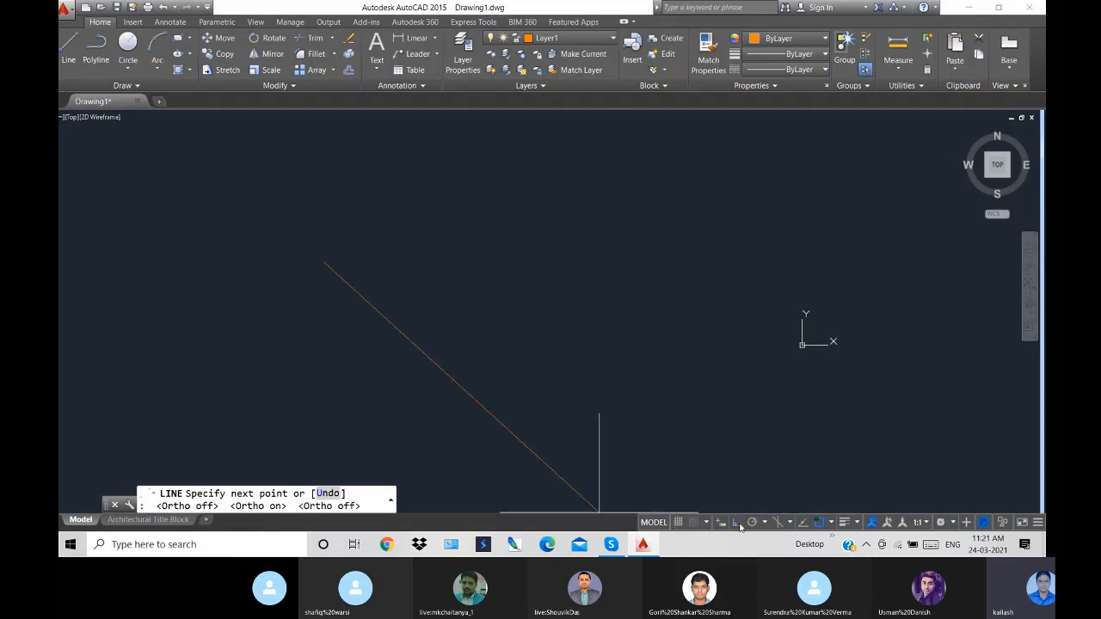
{"action": "left_click", "coordinate": [738, 523]}
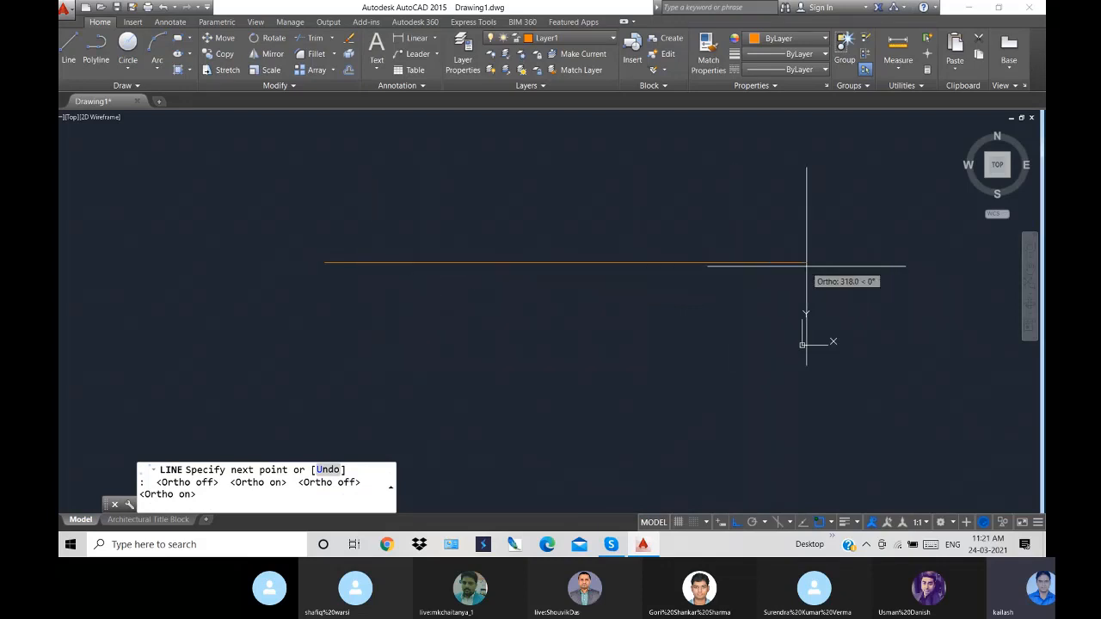
- Draw two consecutive horizontal segments to the right from the start point, 22 and 30 units long
{"action": "type", "text": "22"}
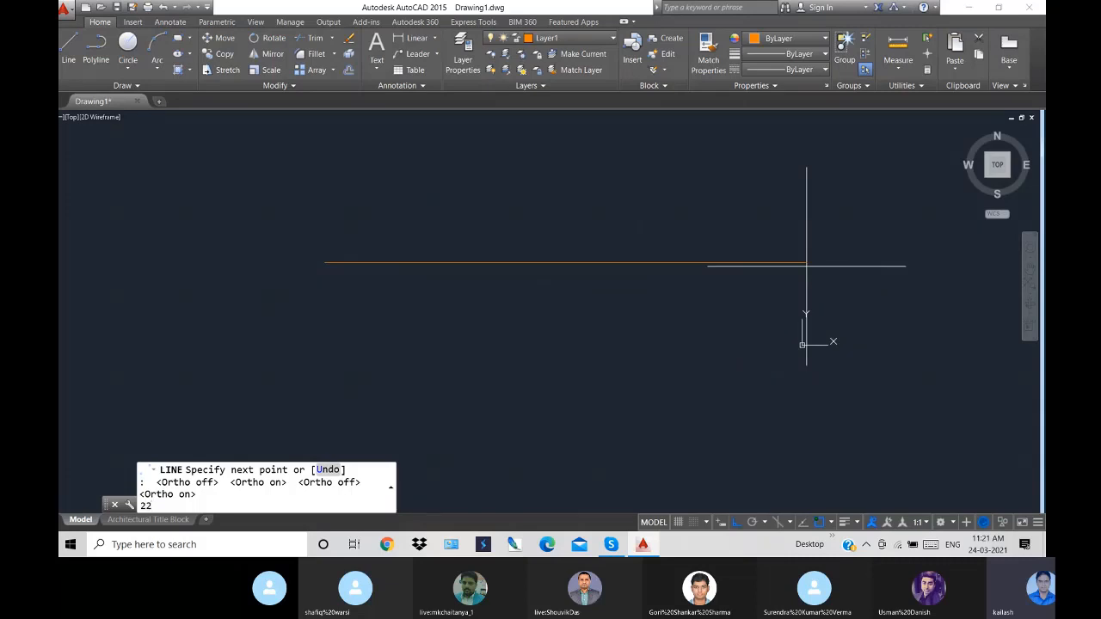
{"action": "key", "text": "Return"}
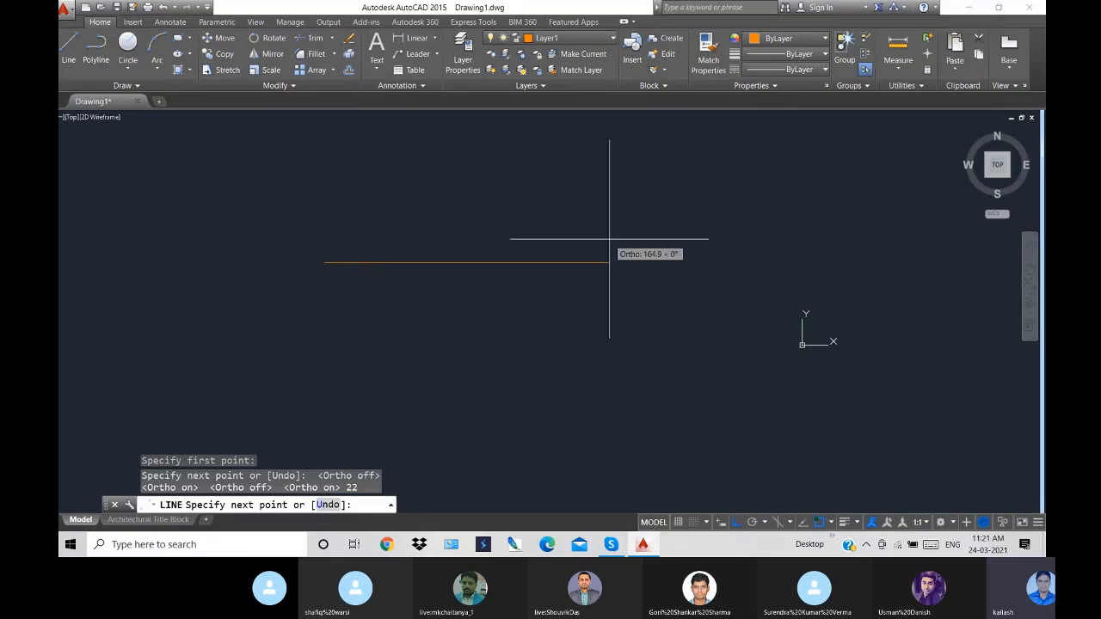
{"action": "type", "text": "30"}
{"action": "key", "text": "Return"}
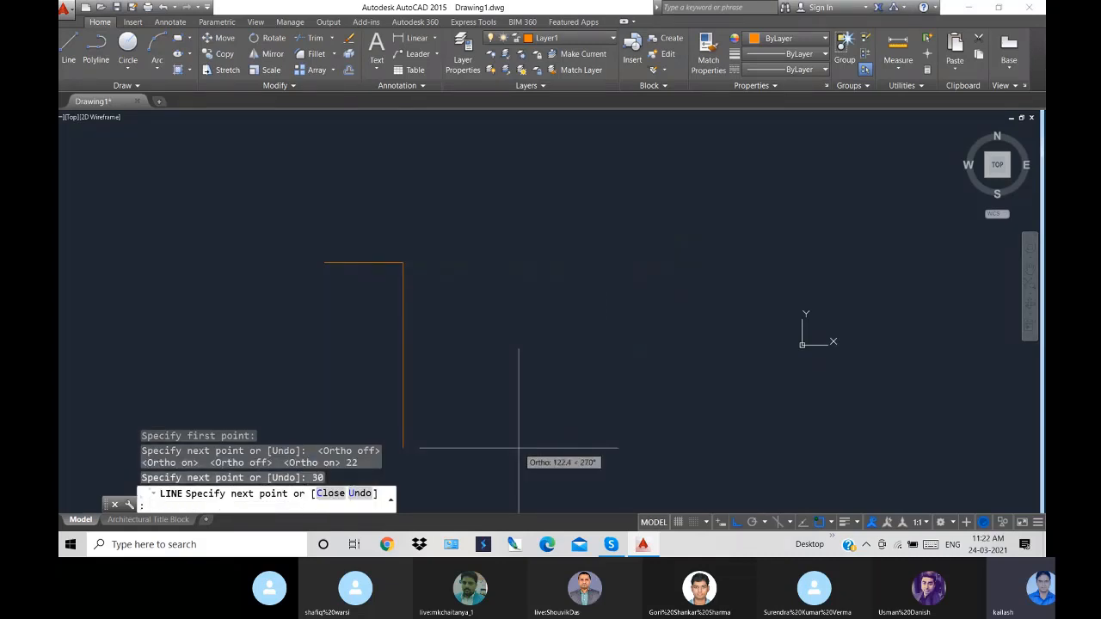
- Continue the line with three 20-unit segments going down, right and up to form a square notch
{"action": "type", "text": "20"}
{"action": "key", "text": "Return"}
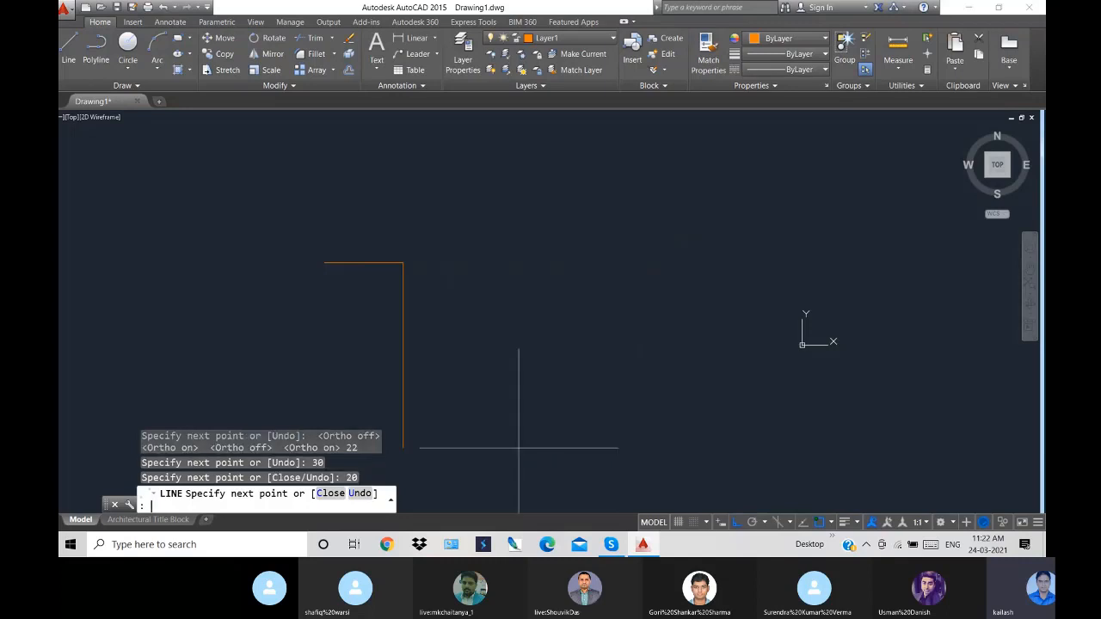
{"action": "type", "text": "20"}
{"action": "key", "text": "Return"}
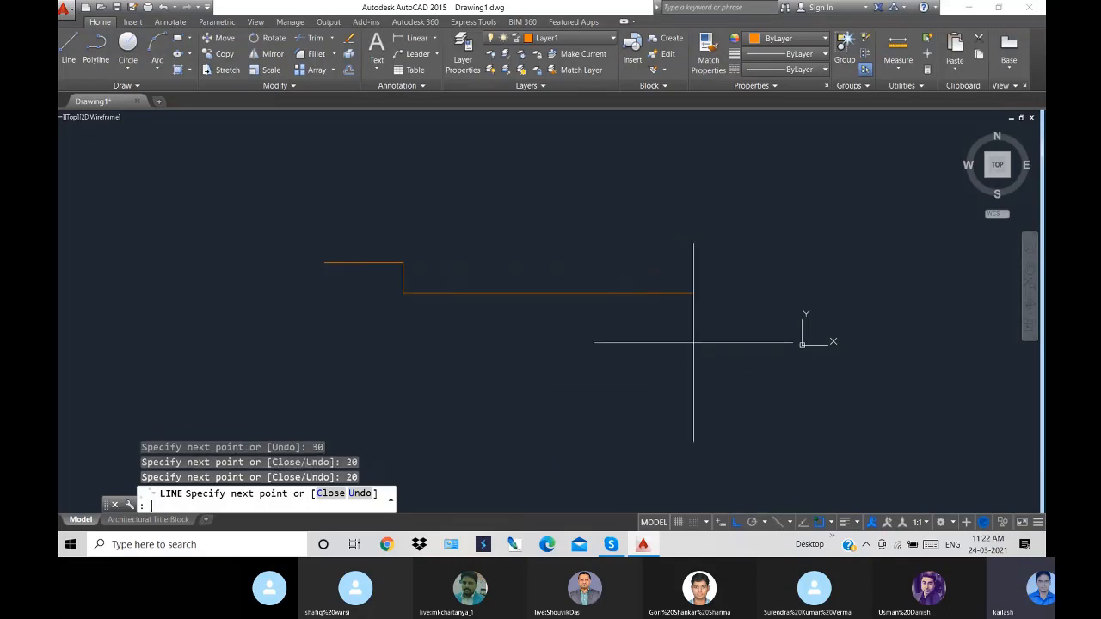
{"action": "type", "text": "20"}
{"action": "key", "text": "Return"}
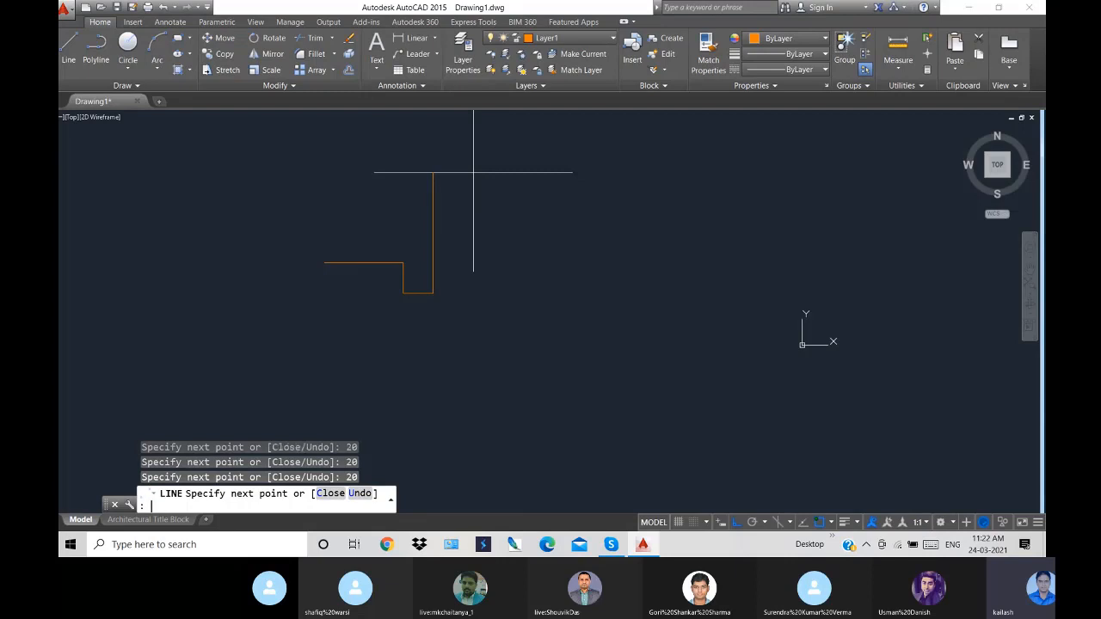
- Continue the stepped line with 20-unit segments going right, down, right and up, and end the line
{"action": "type", "text": "20"}
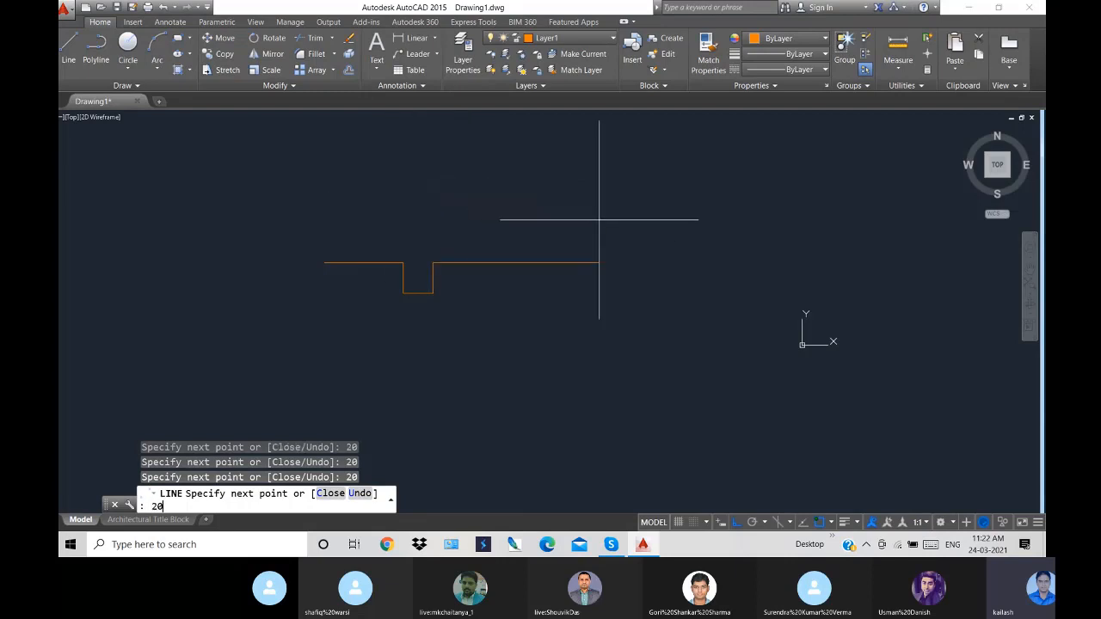
{"action": "key", "text": "Return"}
{"action": "type", "text": "20"}
{"action": "key", "text": "Return"}
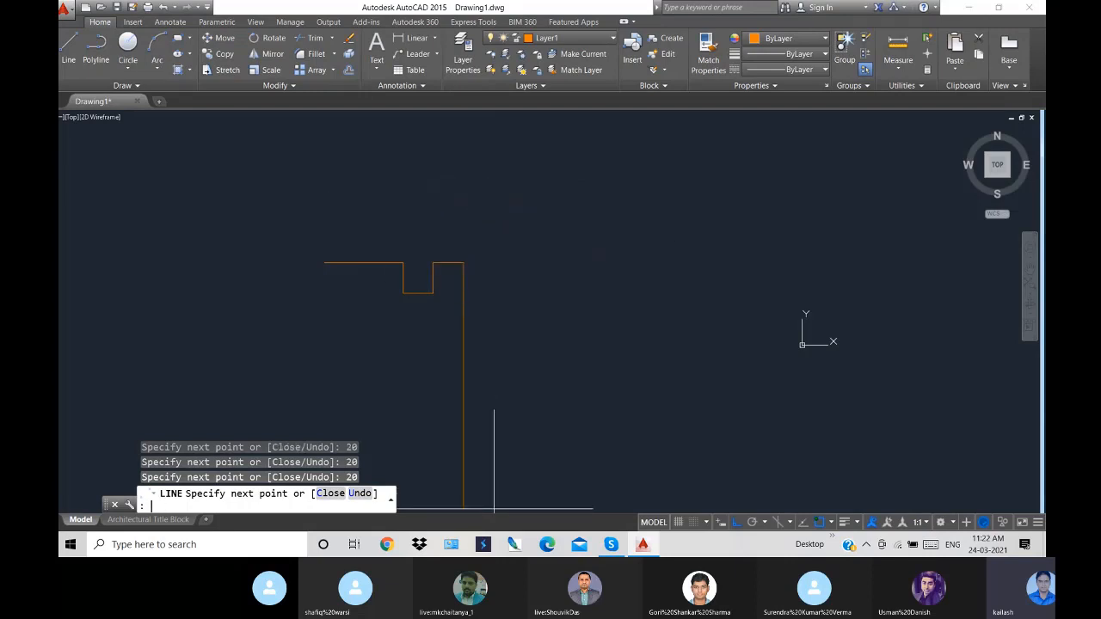
{"action": "type", "text": "20"}
{"action": "key", "text": "Return"}
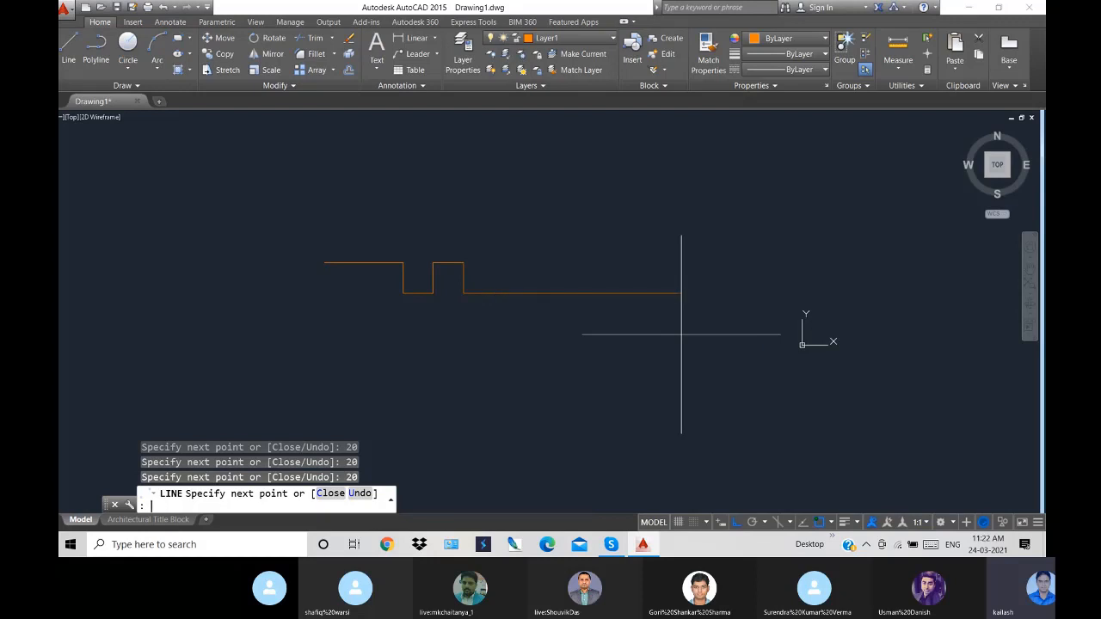
{"action": "type", "text": "20"}
{"action": "key", "text": "Return"}
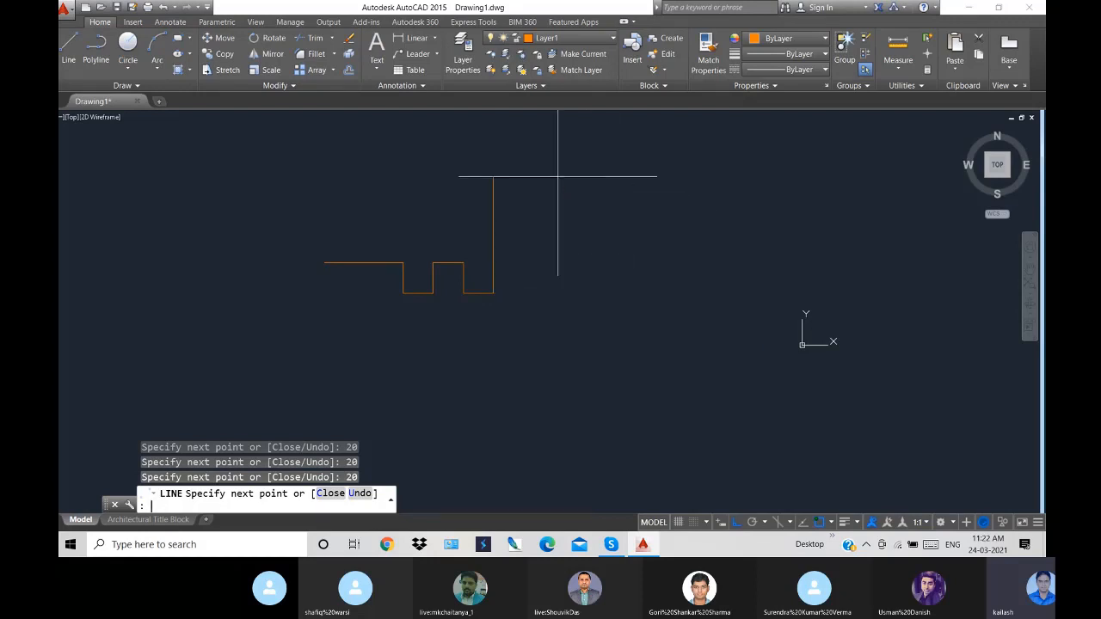
{"action": "key", "text": "Return"}
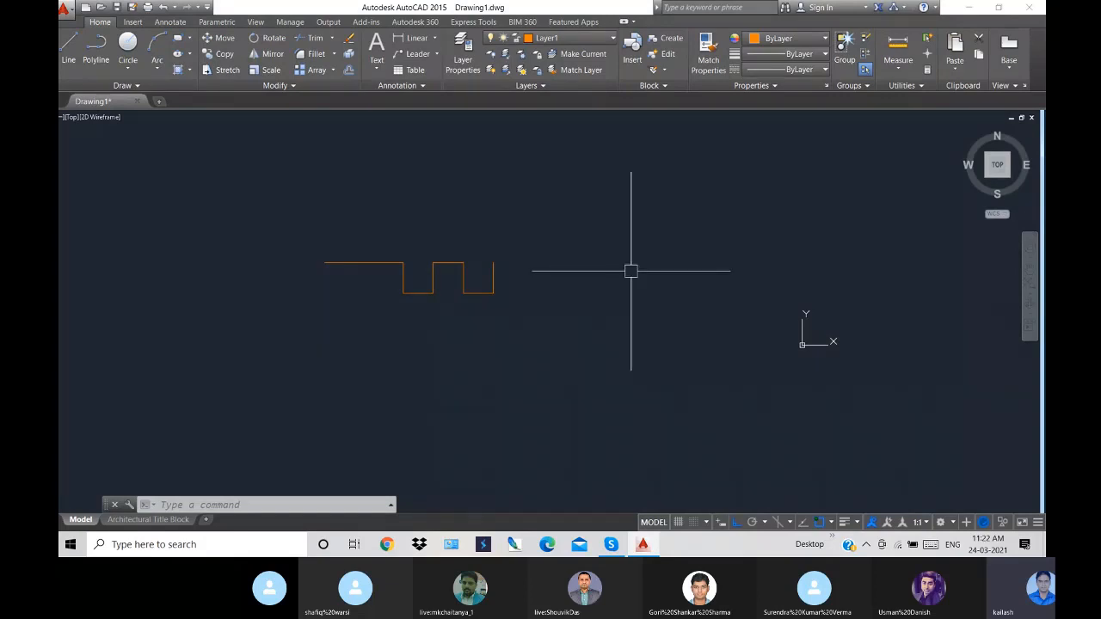
- Draw a line from the origin 0,0,0 to the absolute coordinates 12,0
{"action": "type", "text": "l"}
{"action": "key", "text": "Return"}
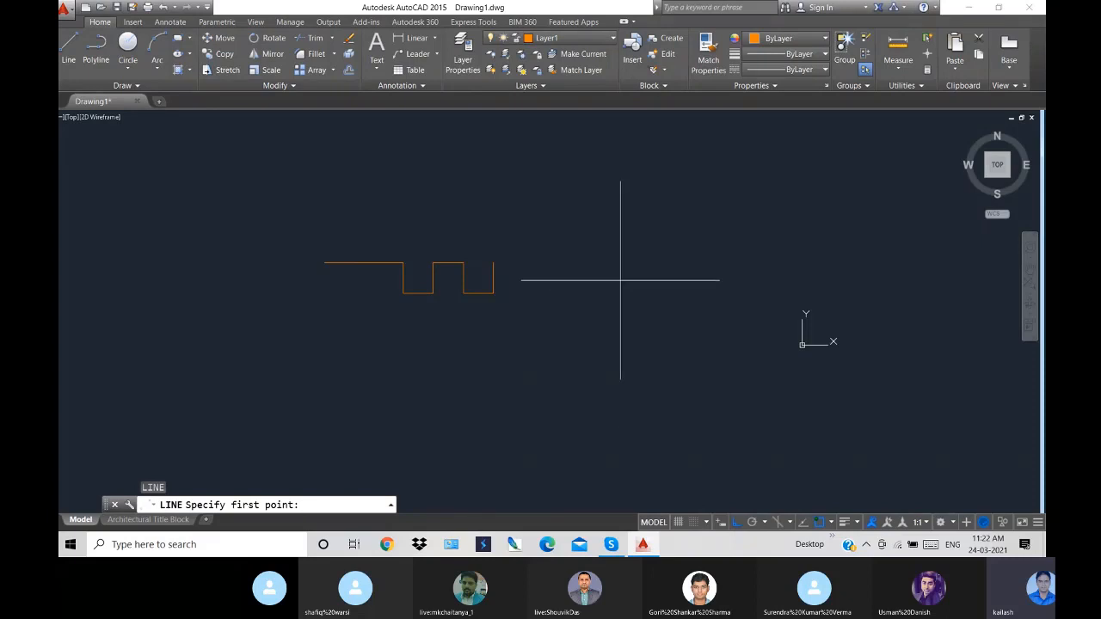
{"action": "type", "text": "0,0,0"}
{"action": "key", "text": "Return"}
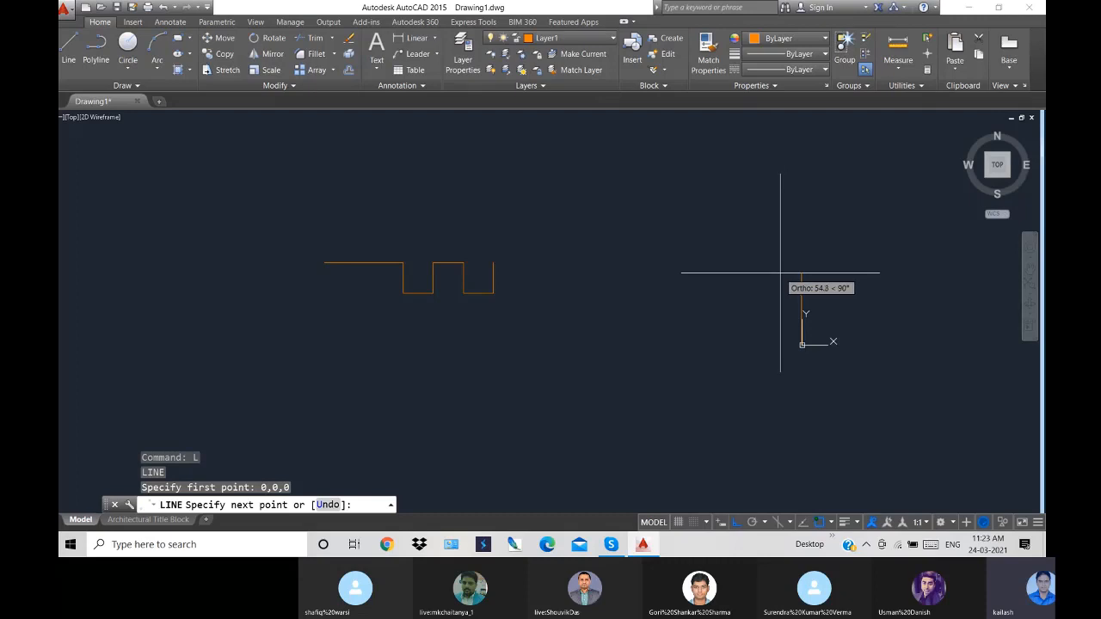
{"action": "type", "text": "1"}
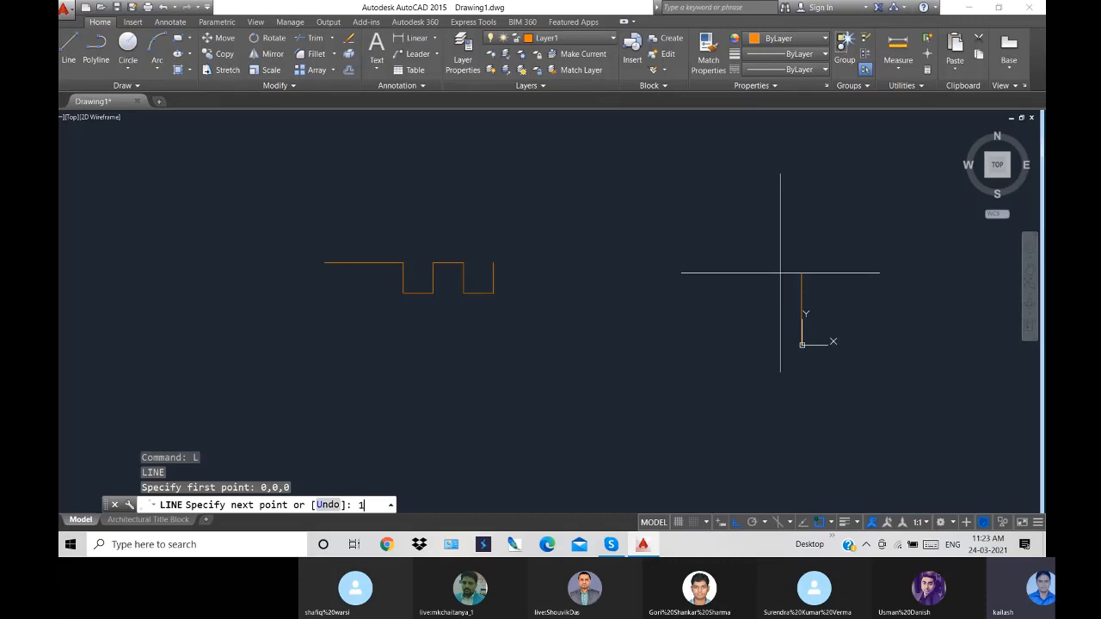
{"action": "type", "text": "2,0"}
{"action": "key", "text": "Return"}
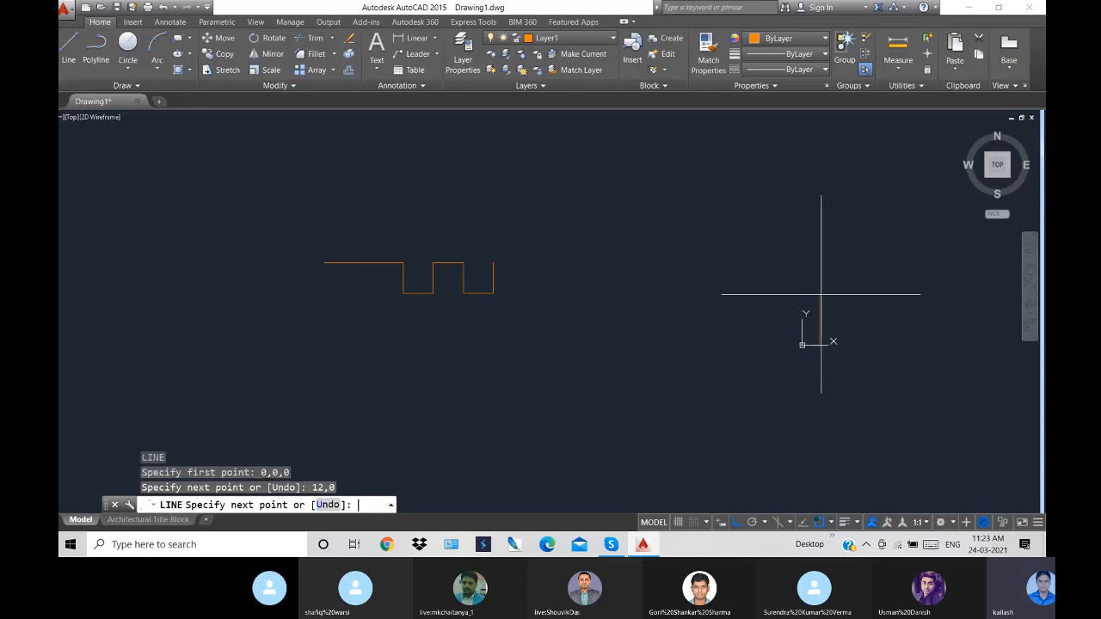
- Continue the line to the absolute coordinates 0,20 and 5,0, and end it
{"action": "type", "text": "0,20"}
{"action": "key", "text": "Return"}
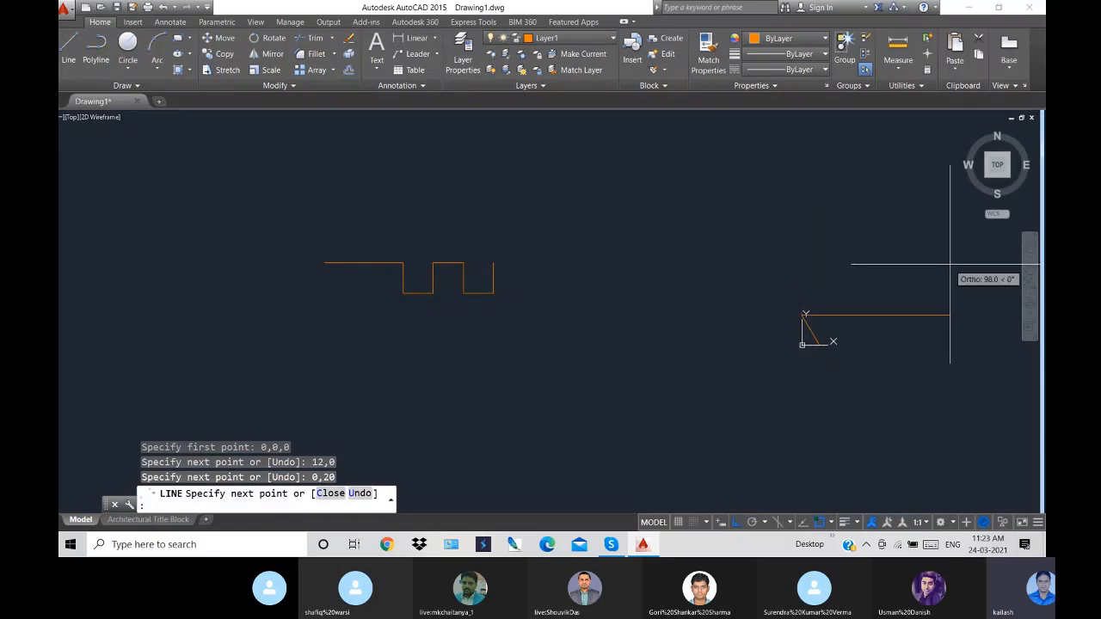
{"action": "scroll", "coordinate": [881, 325], "scroll_direction": "up", "scroll_amount": 6}
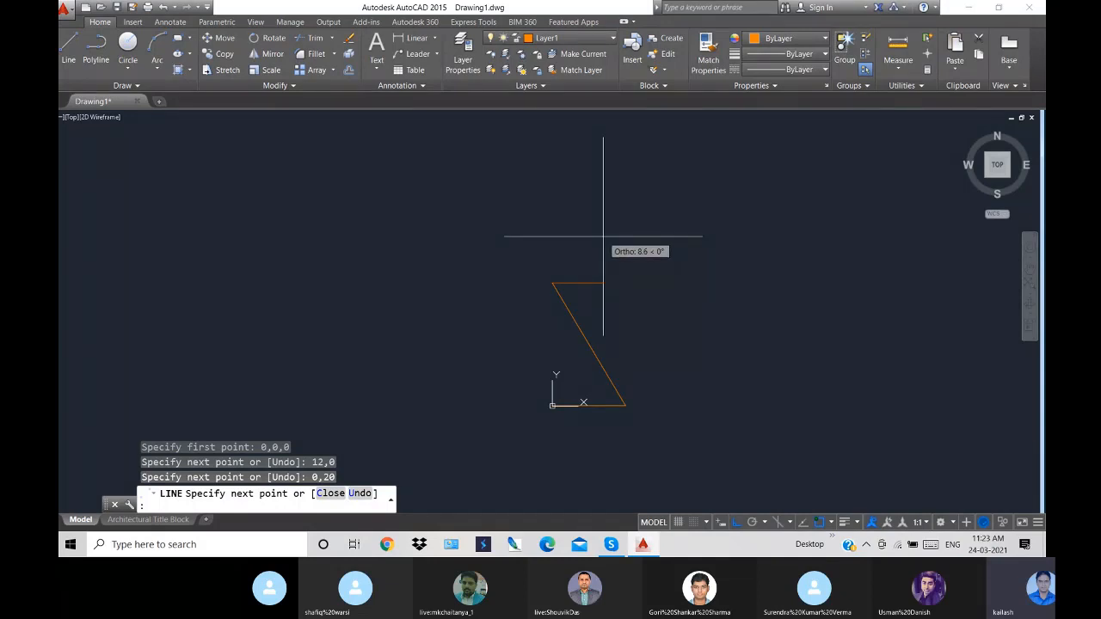
{"action": "type", "text": "5"}
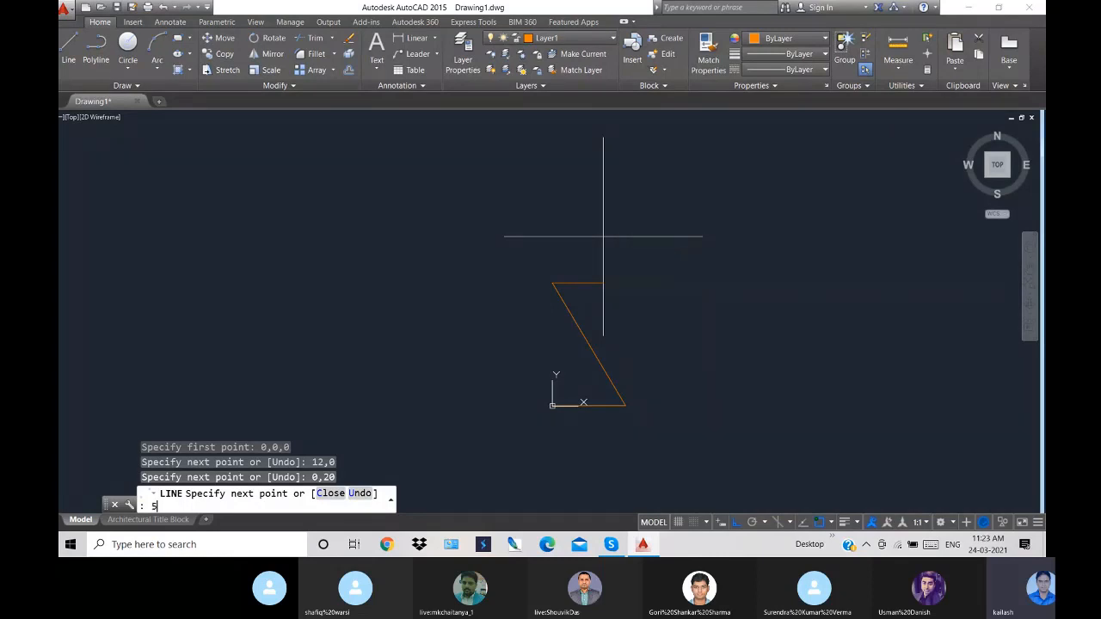
{"action": "type", "text": ",0"}
{"action": "key", "text": "Return"}
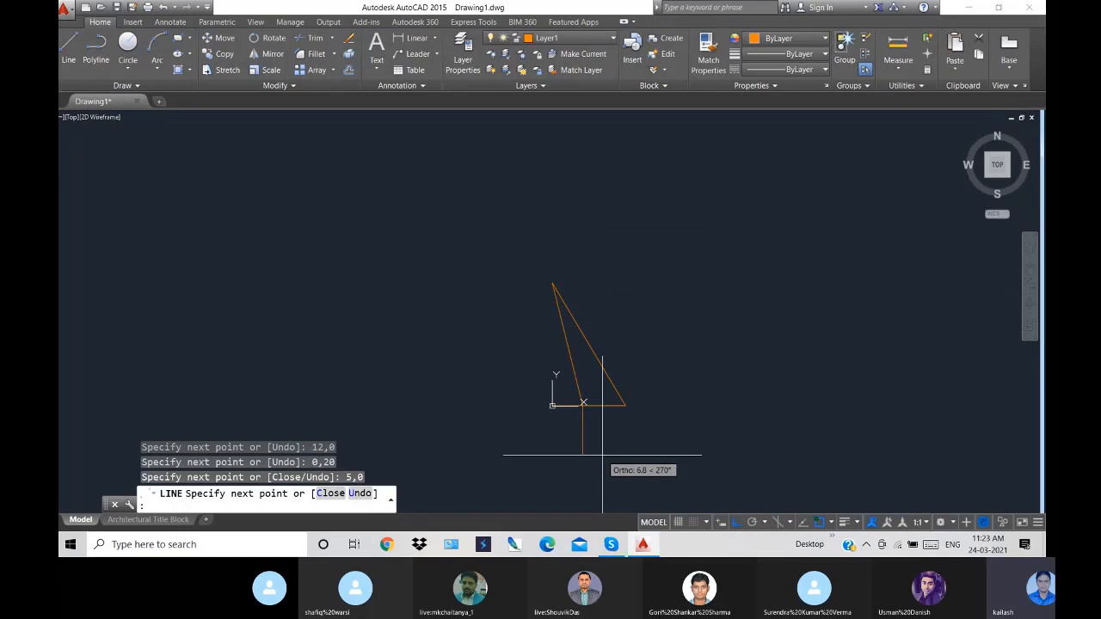
{"action": "key", "text": "Return"}
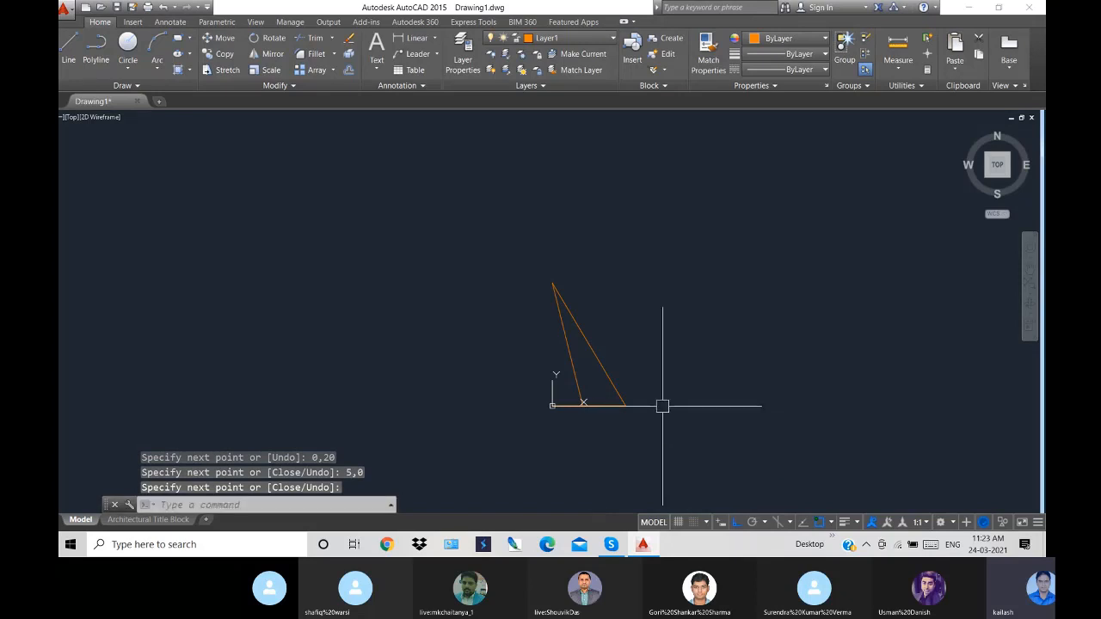
- Erase all the line segments just drawn at the origin
{"action": "left_click", "coordinate": [674, 433]}
{"action": "left_click", "coordinate": [448, 245]}
{"action": "key", "text": "Delete"}
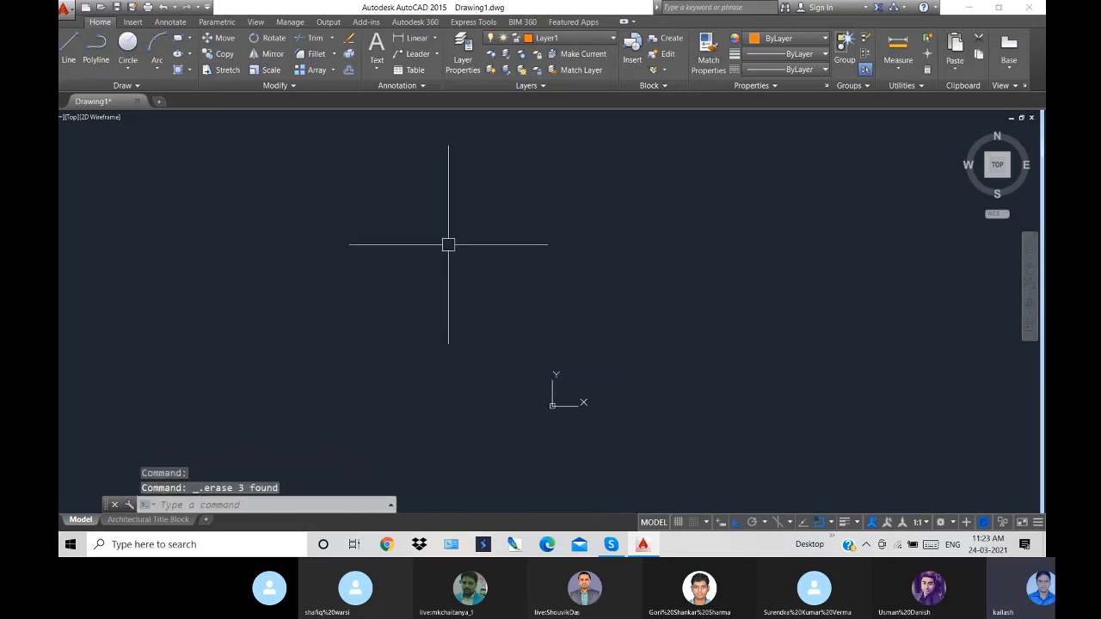
{"action": "type", "text": "1"}
{"action": "key", "text": "Return"}
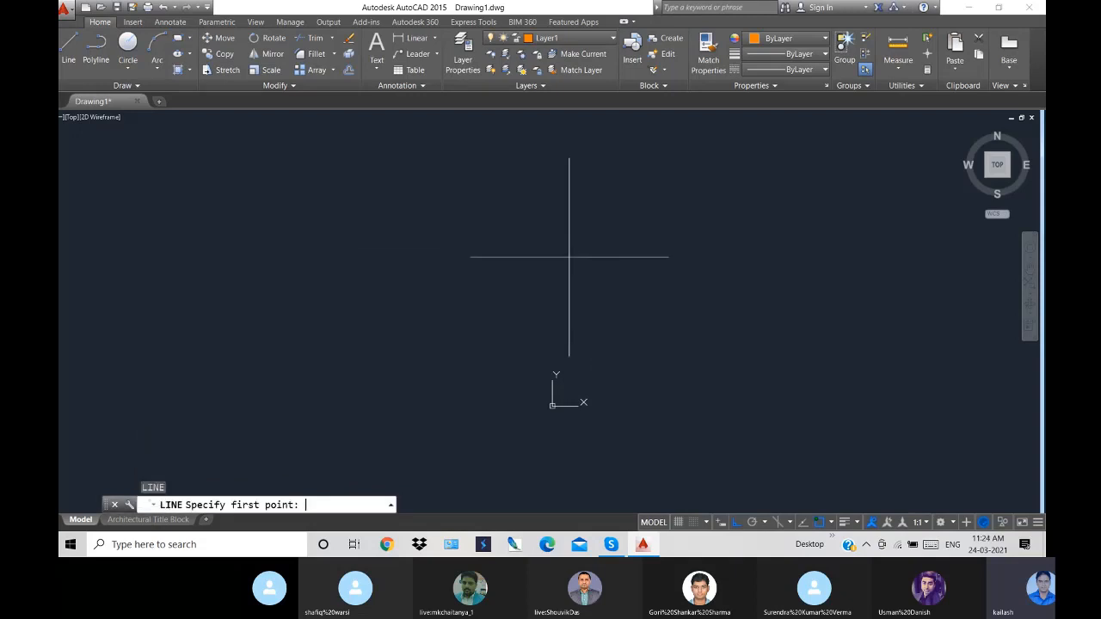
{"action": "type", "text": "0,0"}
{"action": "key", "text": "Return"}
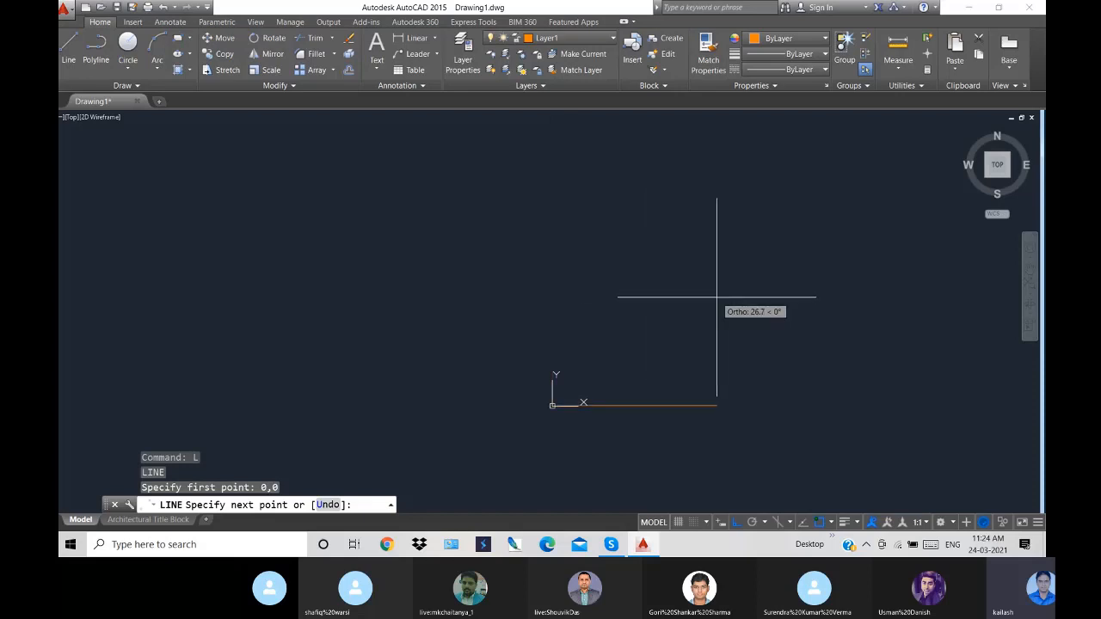
{"action": "key", "text": "F8"}
{"action": "type", "text": "@"}
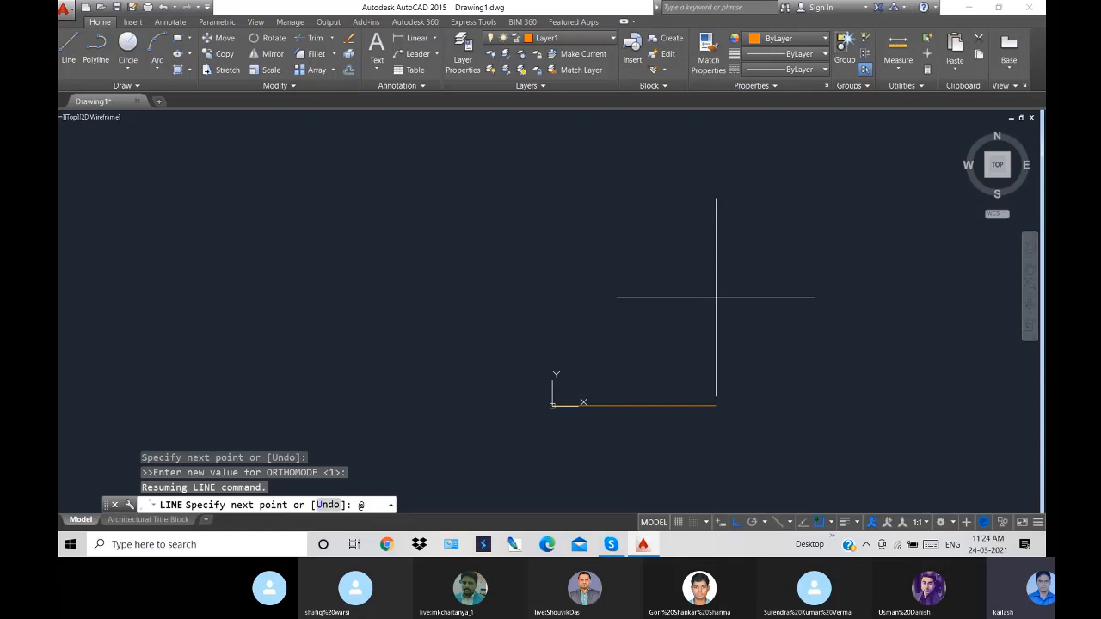
{"action": "type", "text": "20,0"}
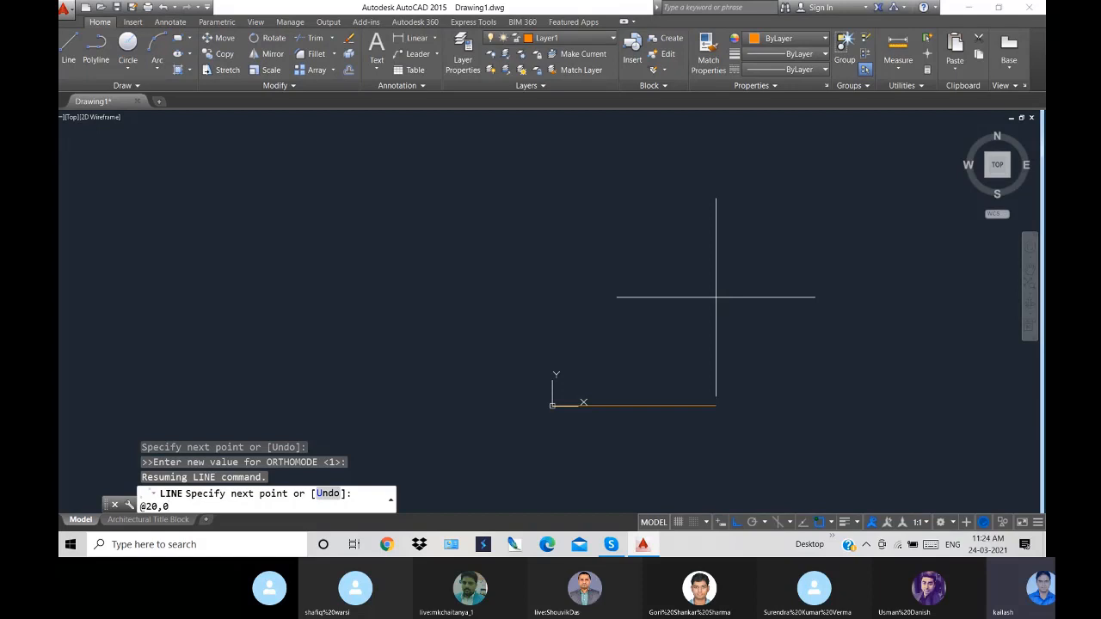
{"action": "key", "text": "Return"}
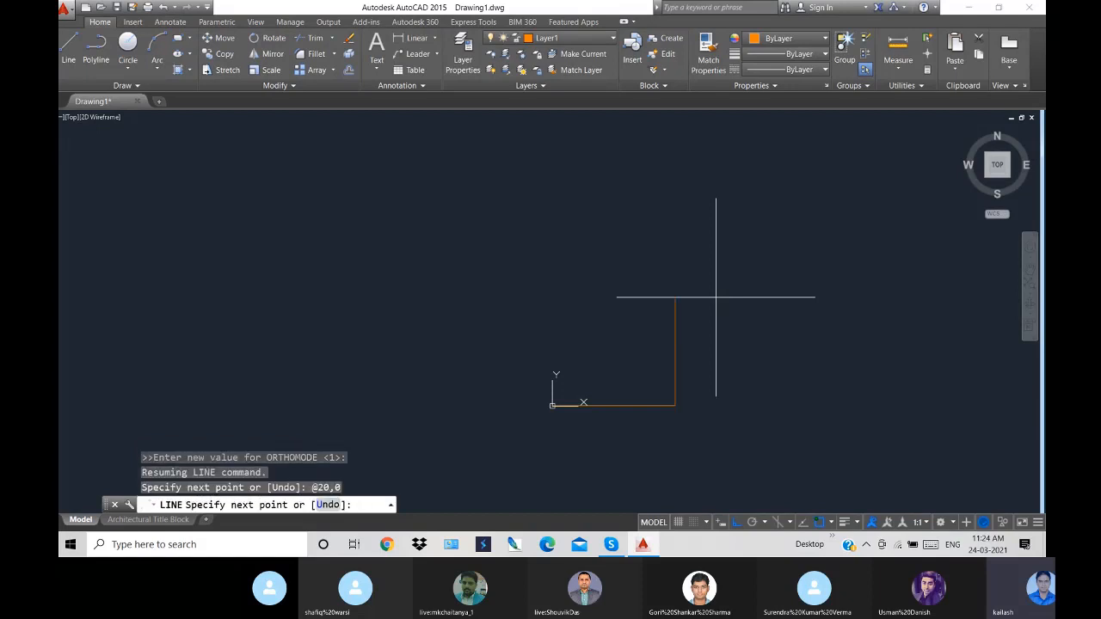
- Continue the line with the relative coordinates @0,20 and @-20,0, and close it into a square
{"action": "type", "text": "@0"}
{"action": "type", "text": ",20"}
{"action": "key", "text": "Return"}
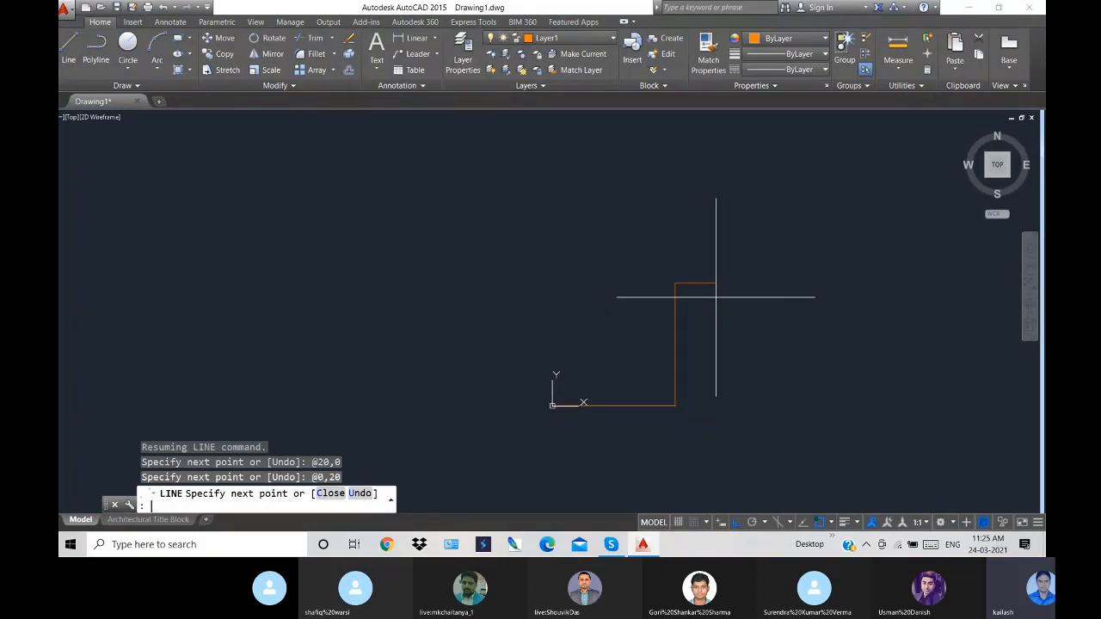
{"action": "type", "text": "@"}
{"action": "type", "text": "-20,0"}
{"action": "key", "text": "Return"}
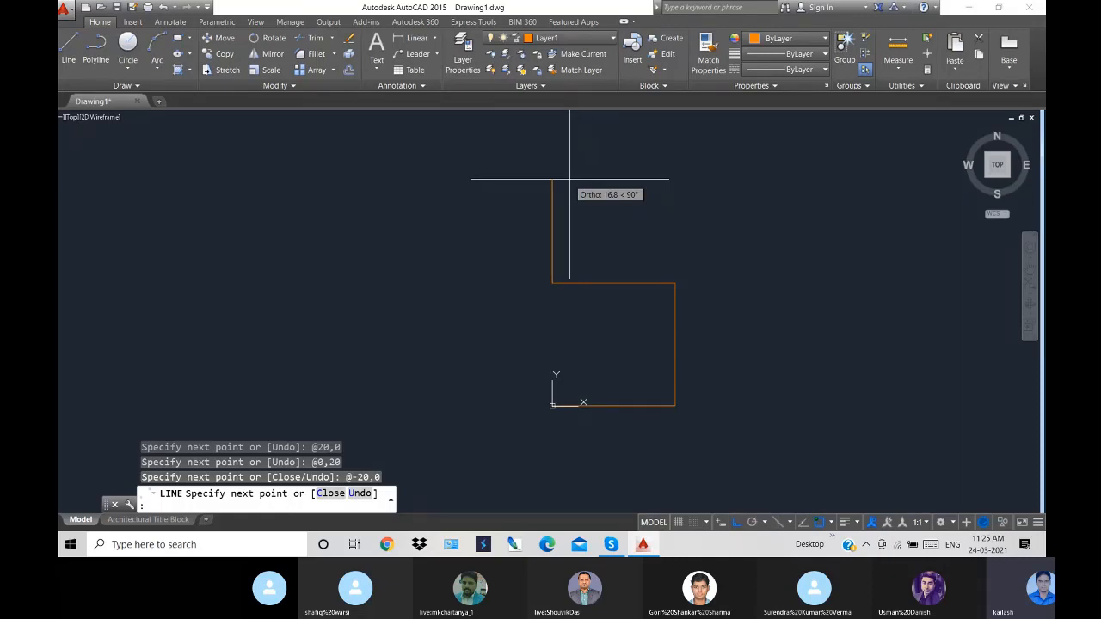
{"action": "type", "text": "c"}
{"action": "key", "text": "Return"}
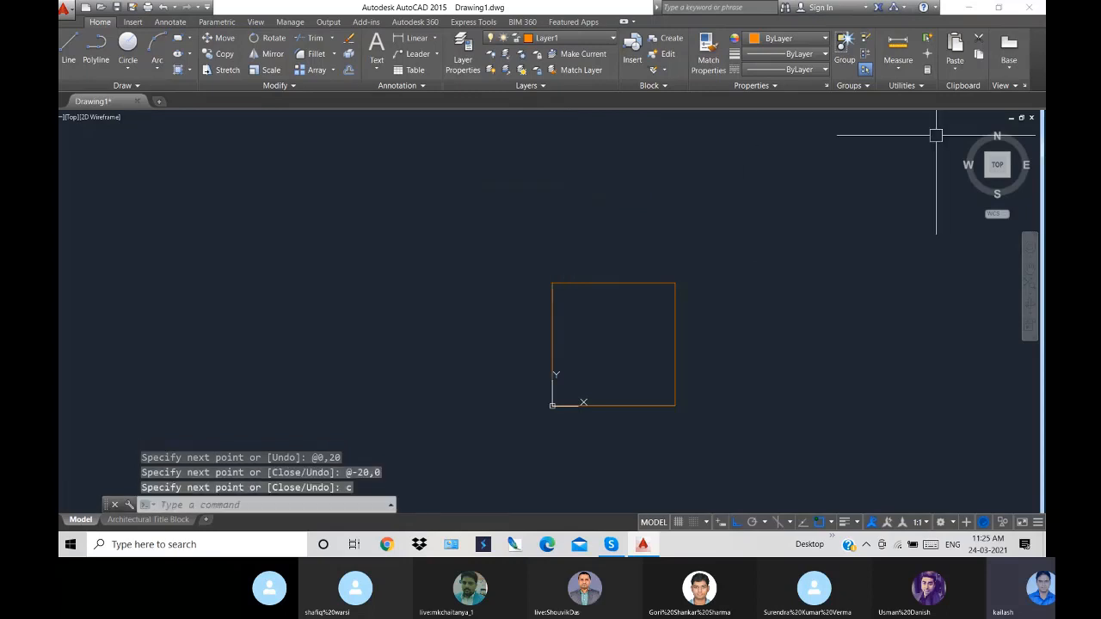
- Add a linear dimension above the square's upper edge
{"action": "left_click", "coordinate": [422, 38]}
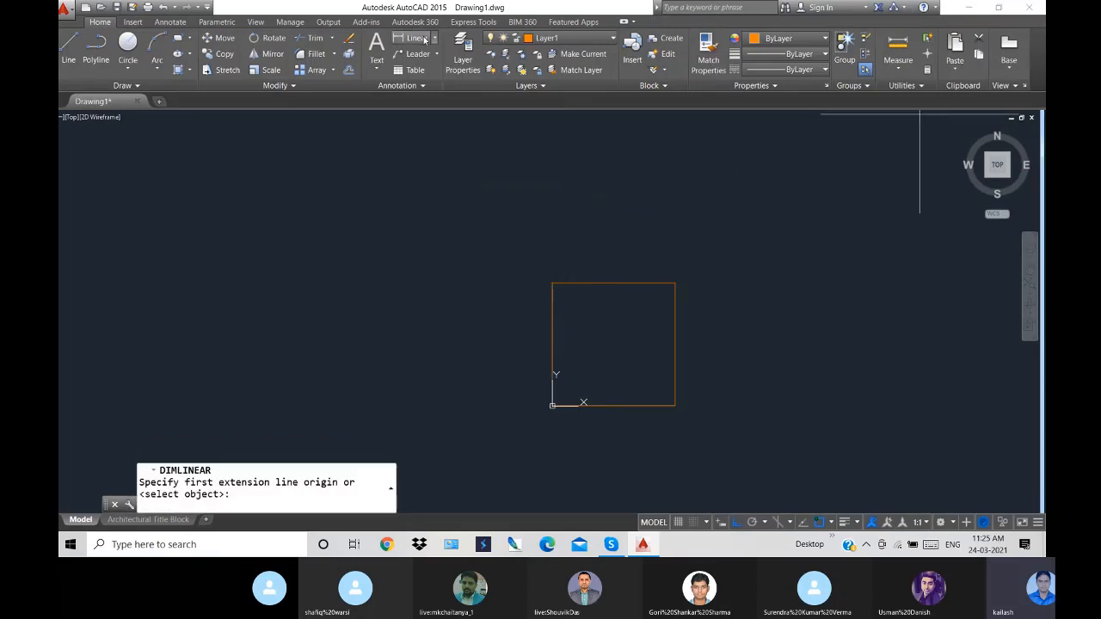
{"action": "left_click", "coordinate": [552, 283]}
{"action": "left_click", "coordinate": [675, 283]}
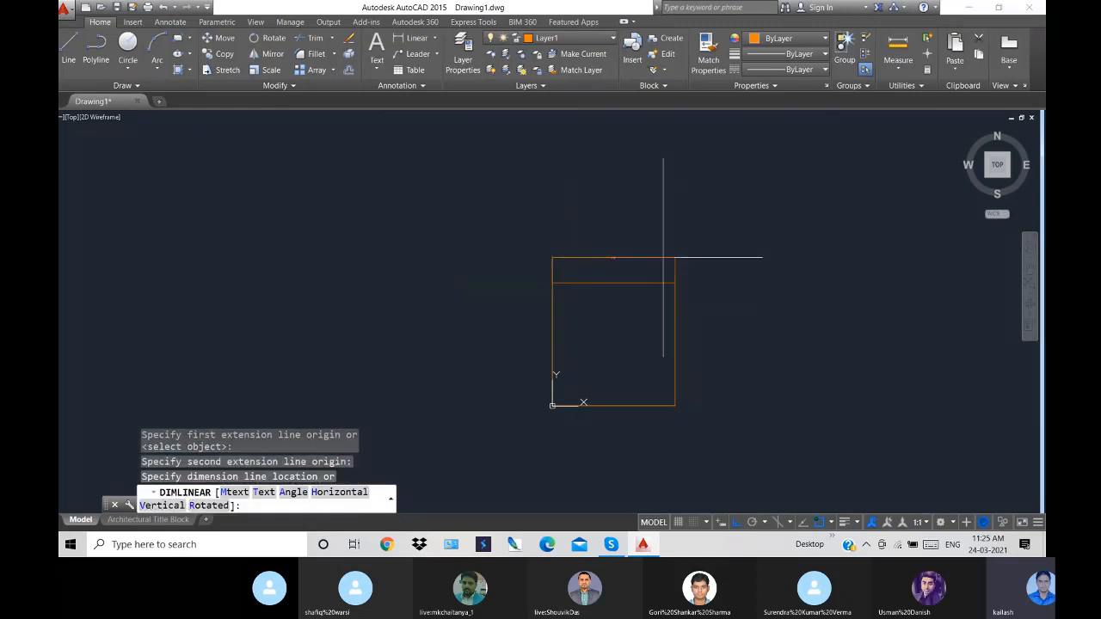
{"action": "left_click", "coordinate": [619, 254]}
{"action": "scroll", "coordinate": [589, 262], "scroll_direction": "up", "scroll_amount": 5}
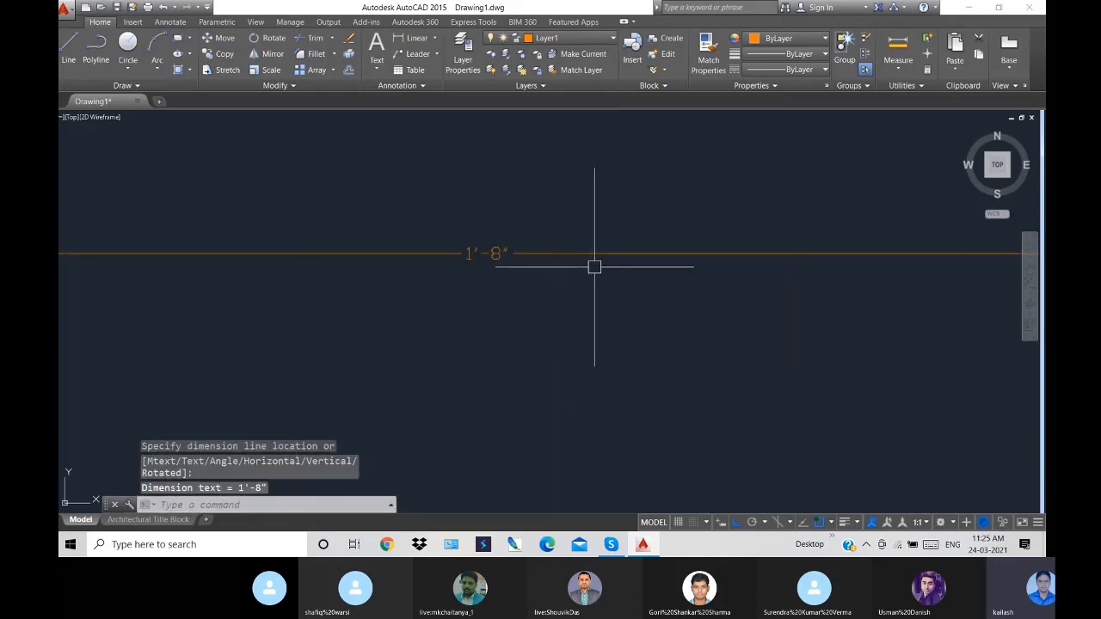
- Modify the Standard dimension style so its primary linear unit format is Decimal
{"action": "key", "text": "Escape"}
{"action": "type", "text": "d"}
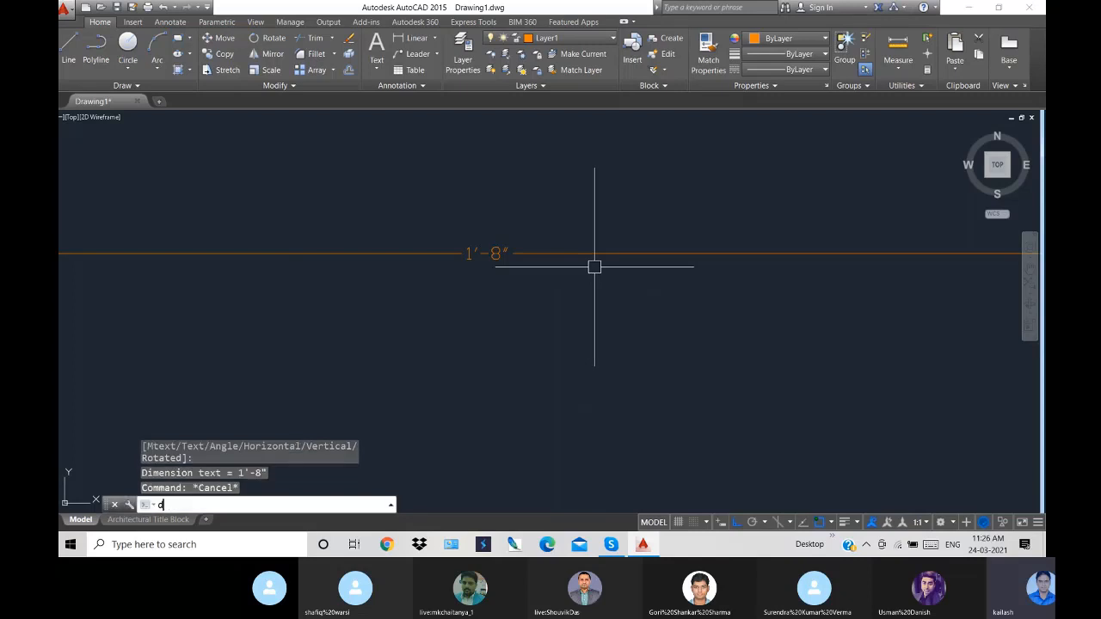
{"action": "key", "text": "Return"}
{"action": "left_click", "coordinate": [692, 244]}
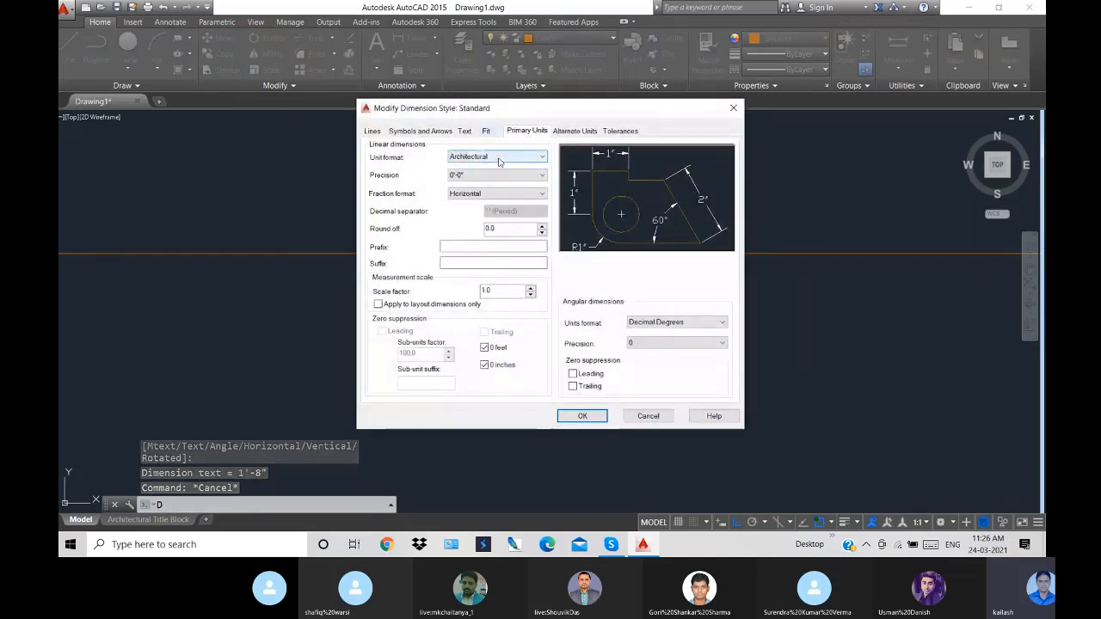
{"action": "left_click", "coordinate": [501, 156]}
{"action": "left_click", "coordinate": [475, 176]}
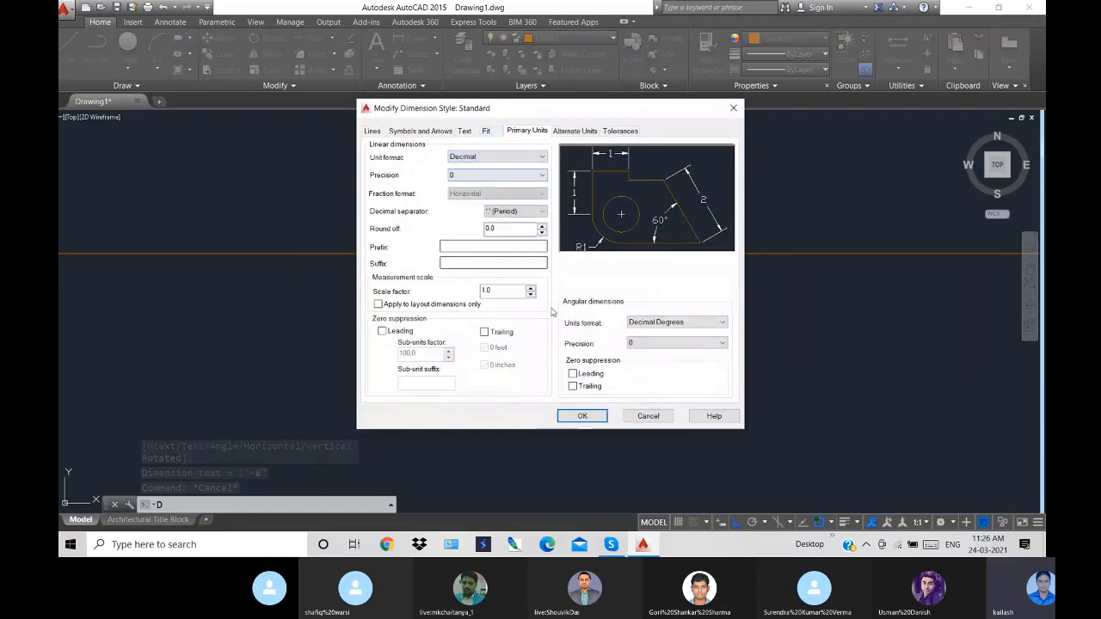
{"action": "left_click", "coordinate": [582, 416]}
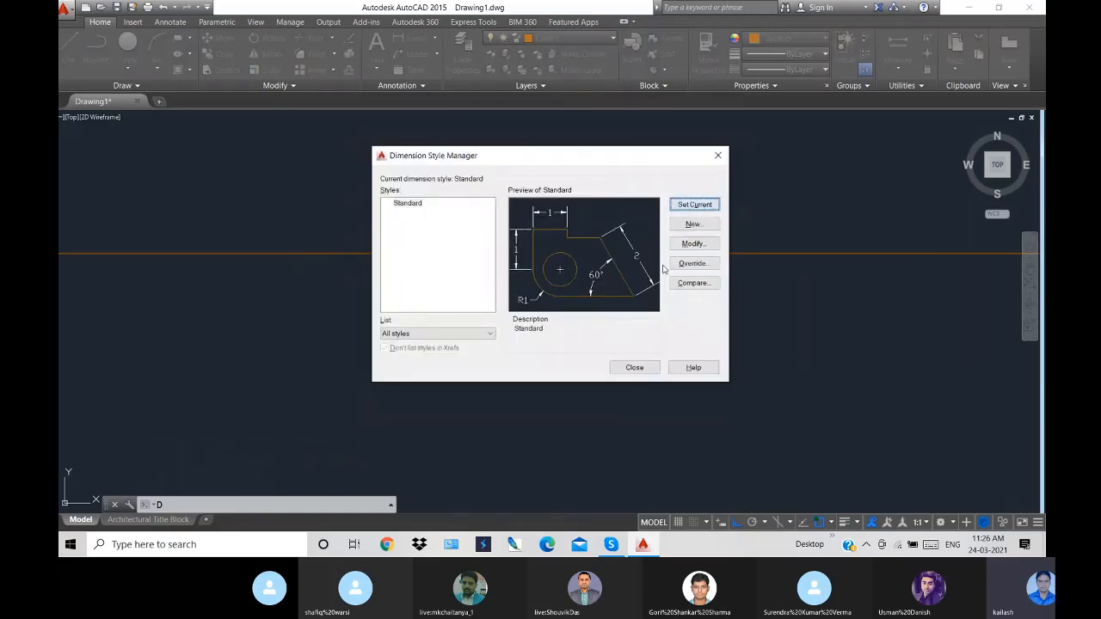
{"action": "left_click", "coordinate": [634, 367]}
{"action": "scroll", "coordinate": [674, 297], "scroll_direction": "down", "scroll_amount": 5}
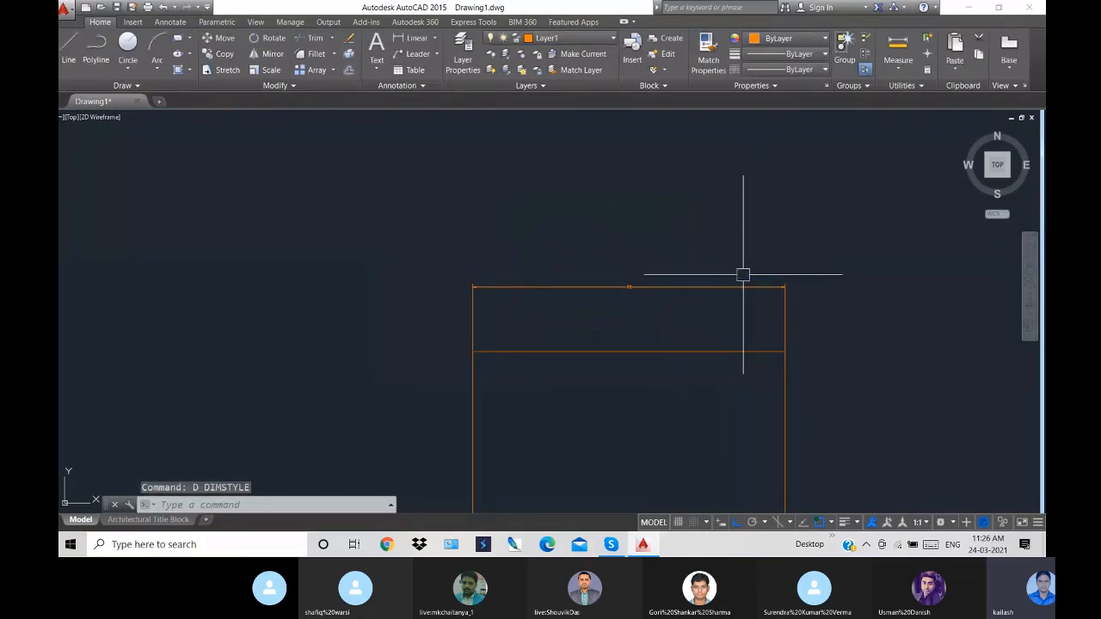
- Add a vertical linear dimension to the right of the square's right edge
{"action": "type", "text": "dli"}
{"action": "key", "text": "Return"}
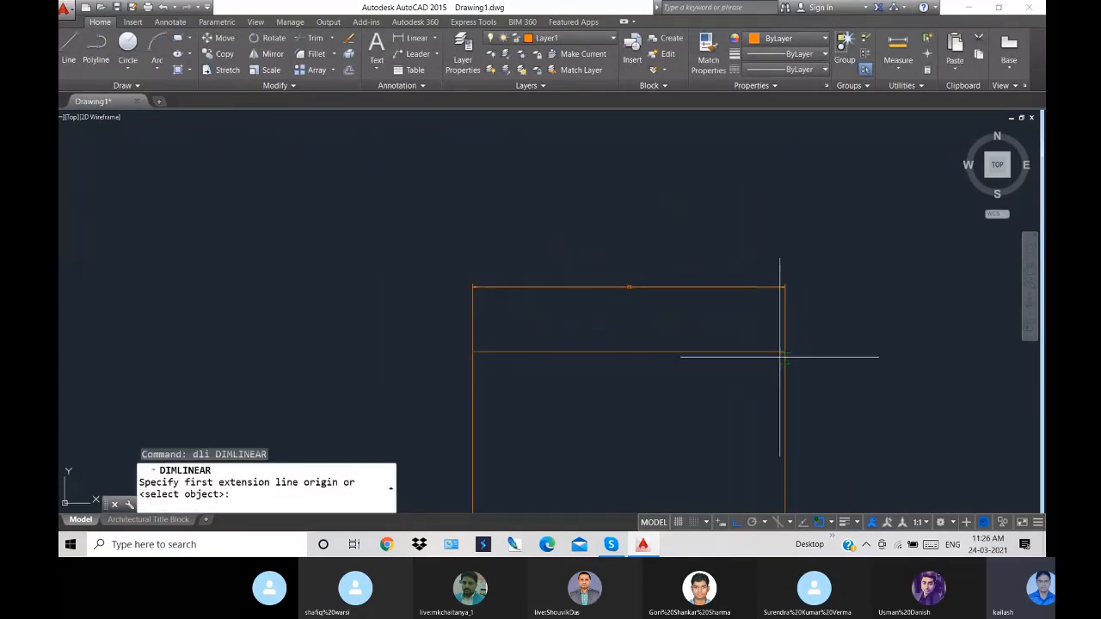
{"action": "left_click", "coordinate": [781, 354]}
{"action": "scroll", "coordinate": [777, 381], "scroll_direction": "down", "scroll_amount": 8}
{"action": "scroll", "coordinate": [780, 411], "scroll_direction": "up", "scroll_amount": 6}
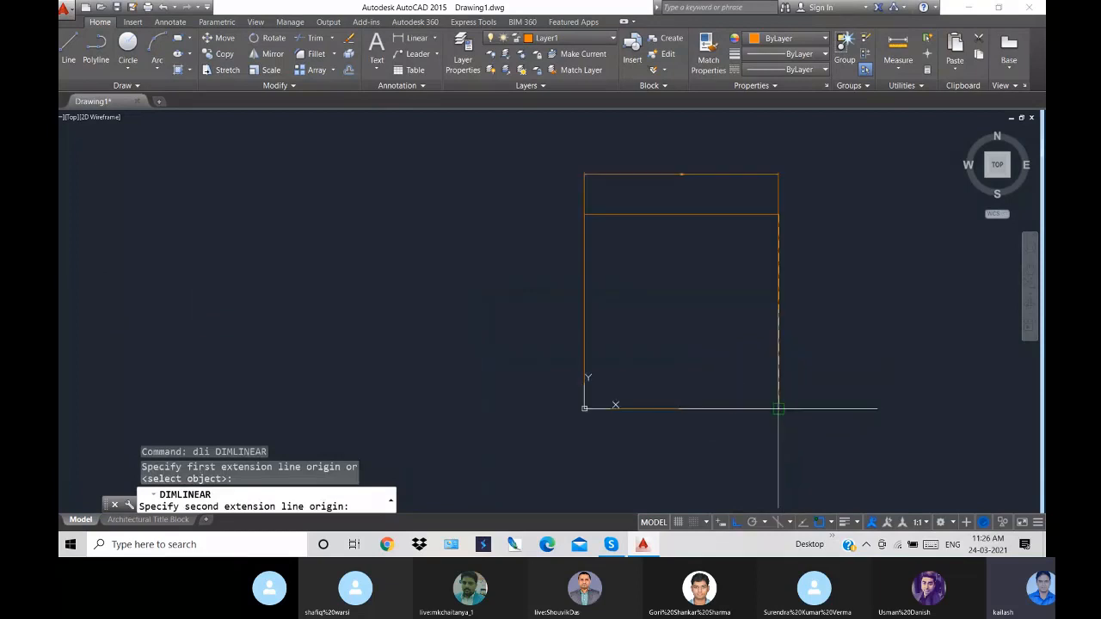
{"action": "left_click", "coordinate": [779, 408]}
{"action": "left_click", "coordinate": [806, 380]}
{"action": "scroll", "coordinate": [812, 344], "scroll_direction": "up", "scroll_amount": 8}
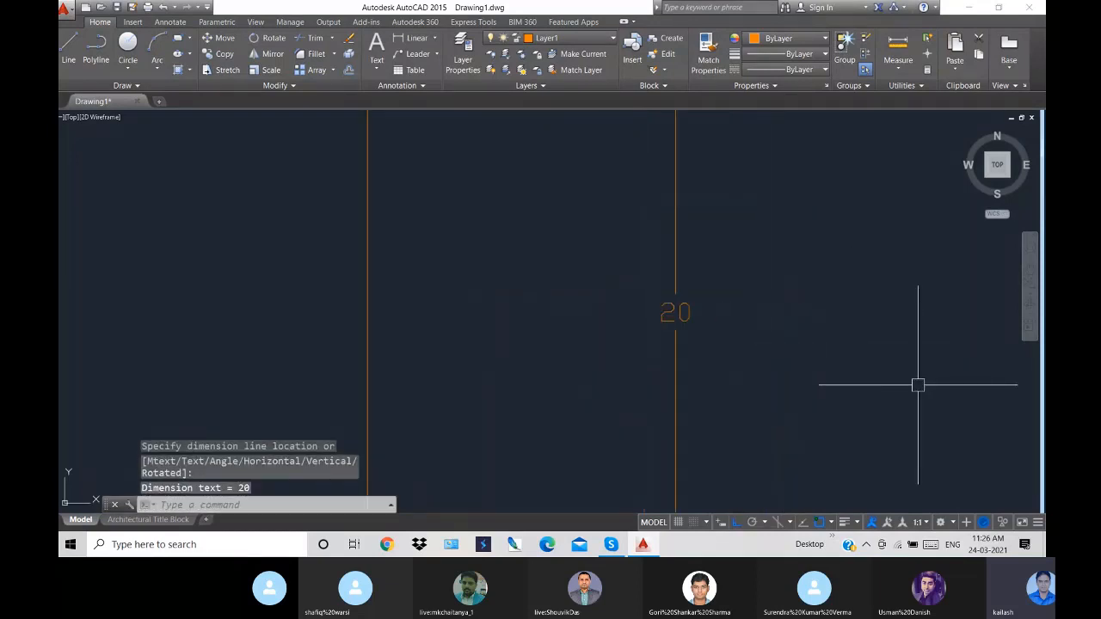
{"action": "scroll", "coordinate": [917, 386], "scroll_direction": "down", "scroll_amount": 7}
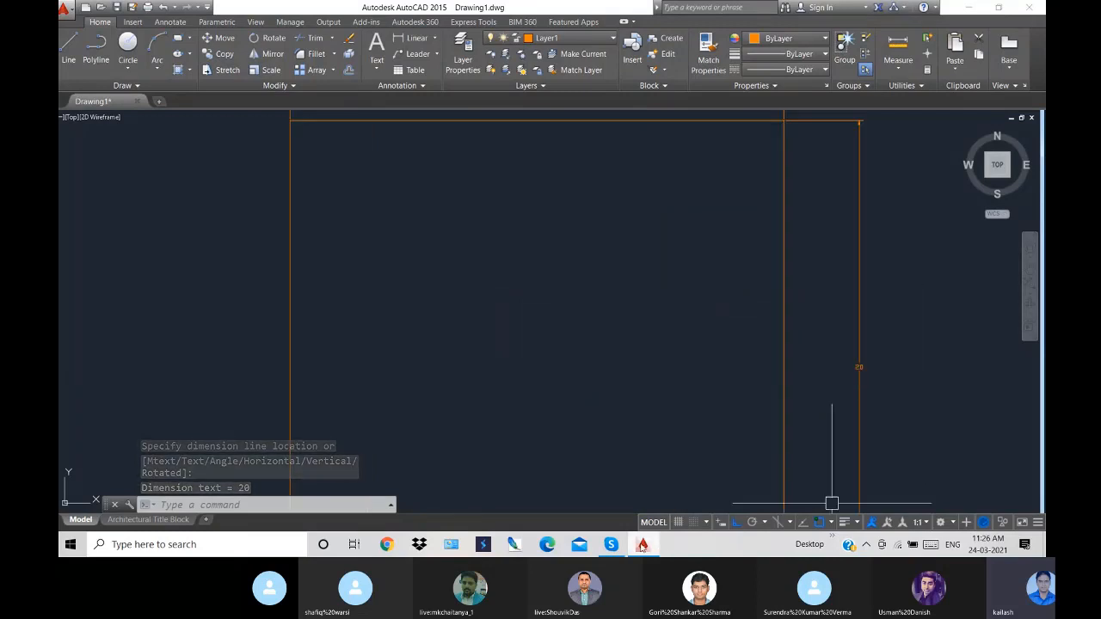
- Switch to the Skype call to view its microphone and audio settings, and return to the AutoCAD drawing
{"action": "left_click", "coordinate": [610, 544]}
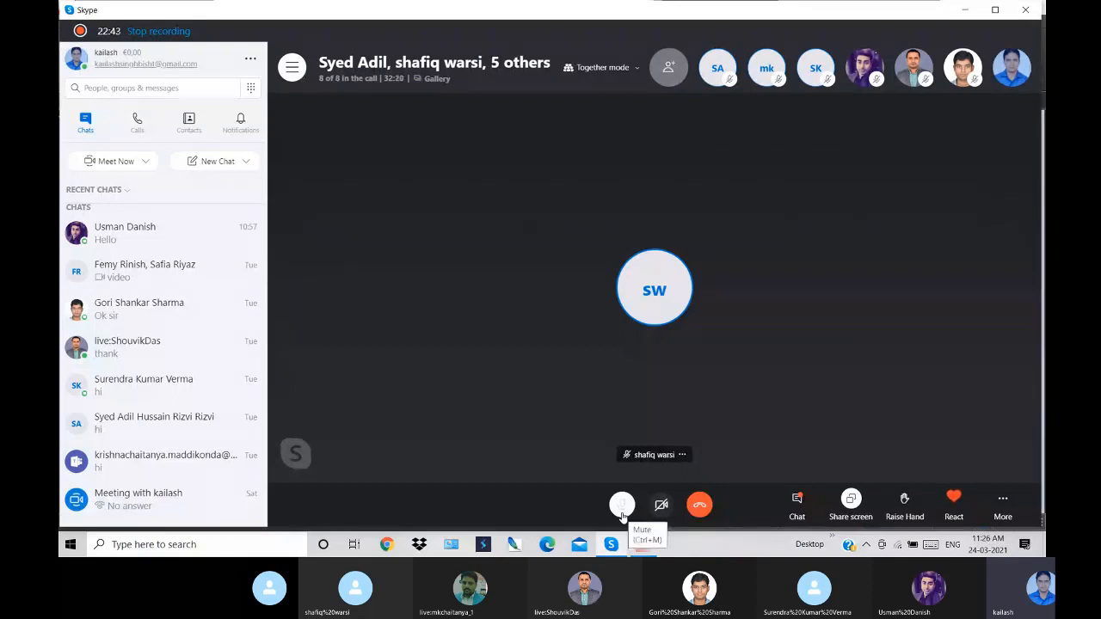
{"action": "mouse_move", "coordinate": [622, 514]}
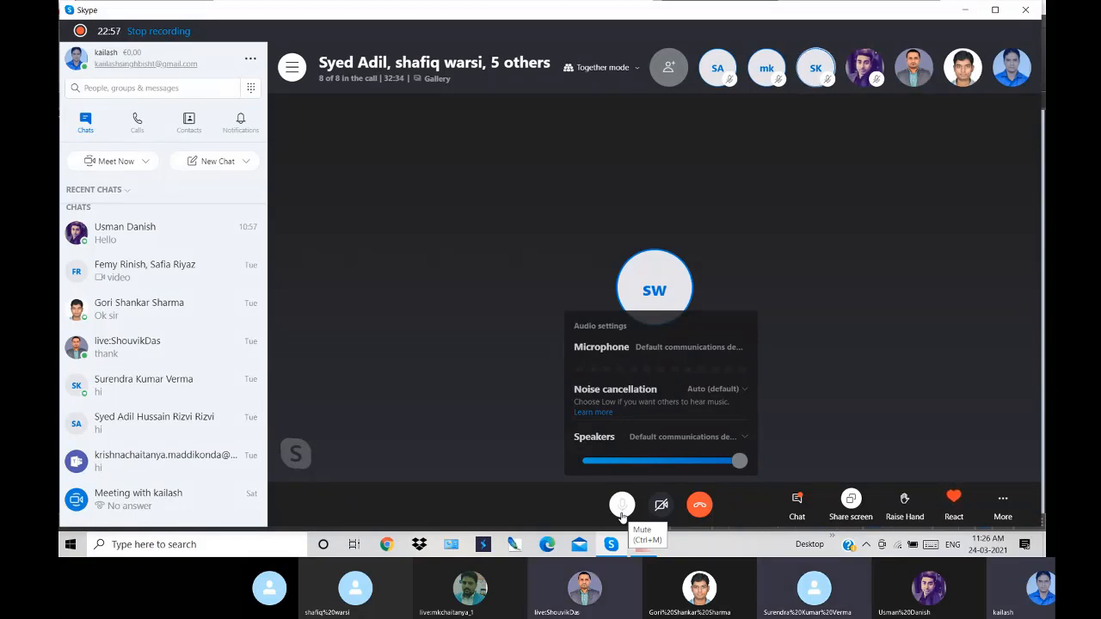
{"action": "left_click", "coordinate": [967, 13]}
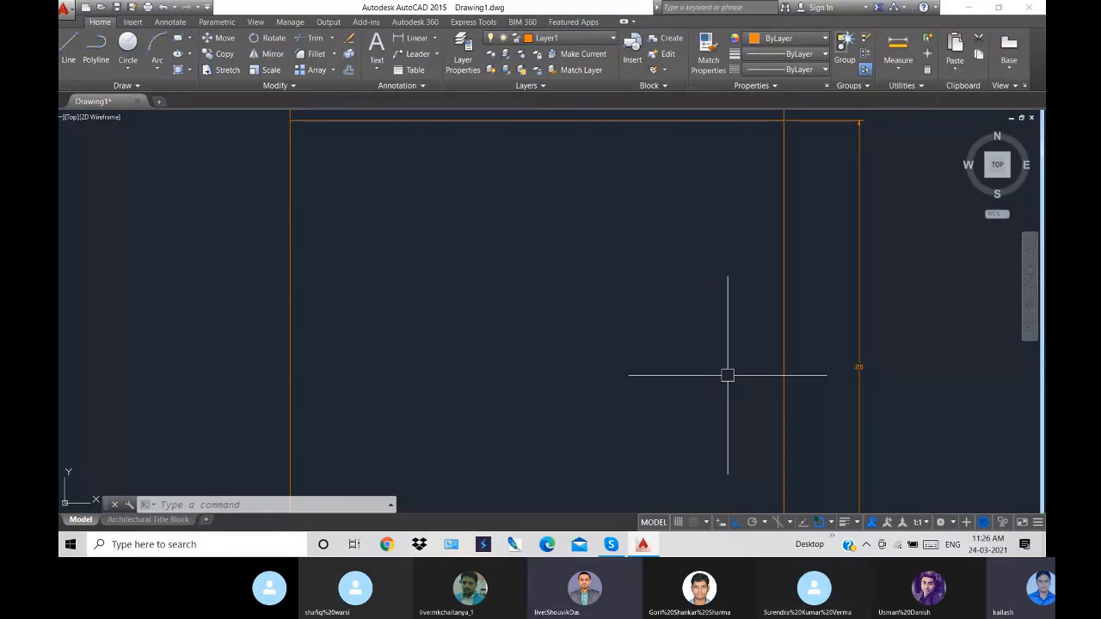
{"action": "scroll", "coordinate": [727, 375], "scroll_direction": "down", "scroll_amount": 3}
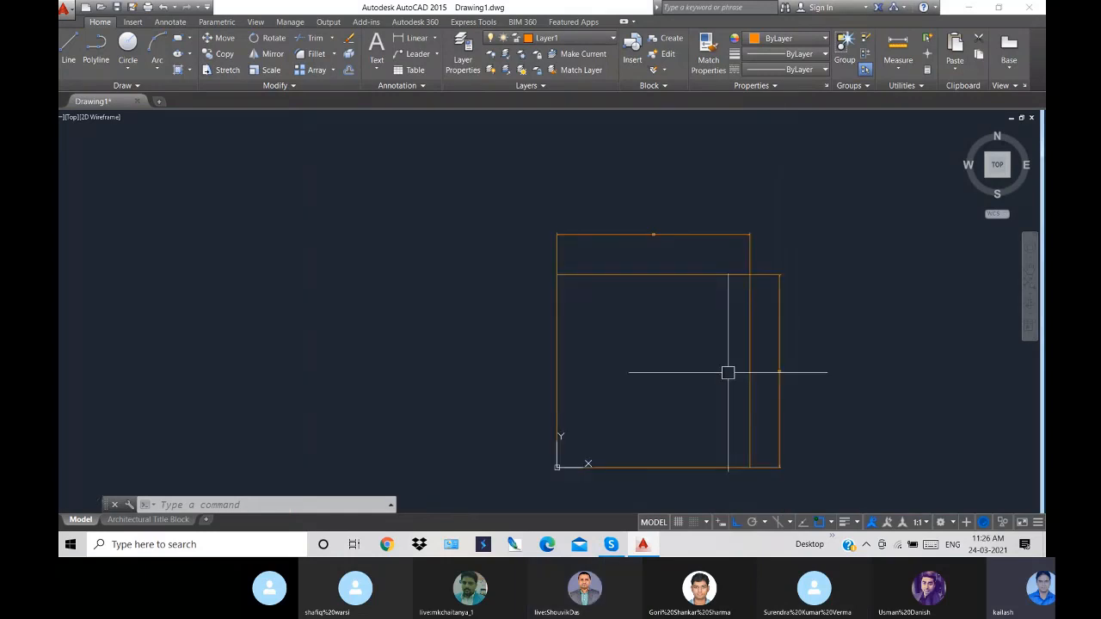
{"action": "scroll", "coordinate": [688, 375], "scroll_direction": "down", "scroll_amount": 5}
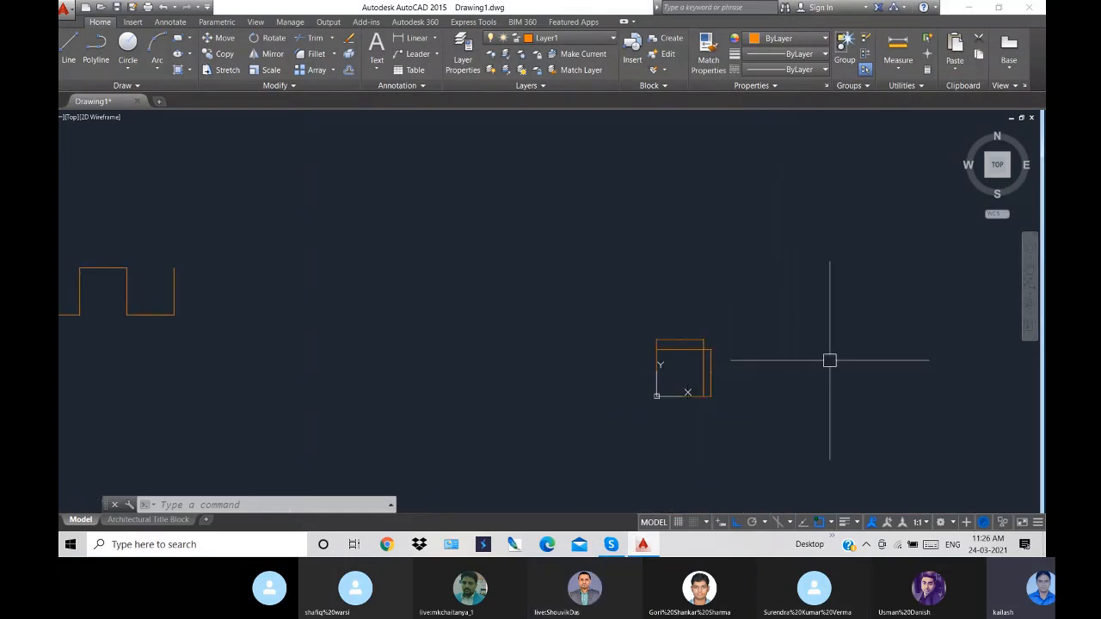
- Erase all the existing lines and squares from the drawing with one selection window around them
{"action": "scroll", "coordinate": [496, 342], "scroll_direction": "down", "scroll_amount": 2}
{"action": "left_click", "coordinate": [659, 402]}
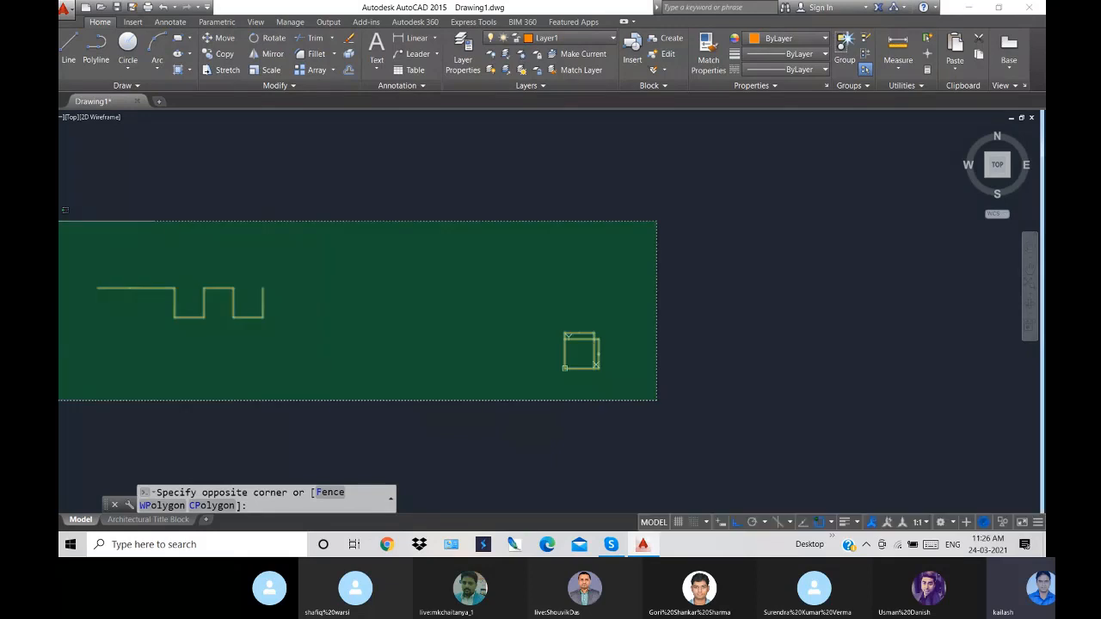
{"action": "left_click", "coordinate": [91, 196]}
{"action": "key", "text": "Delete"}
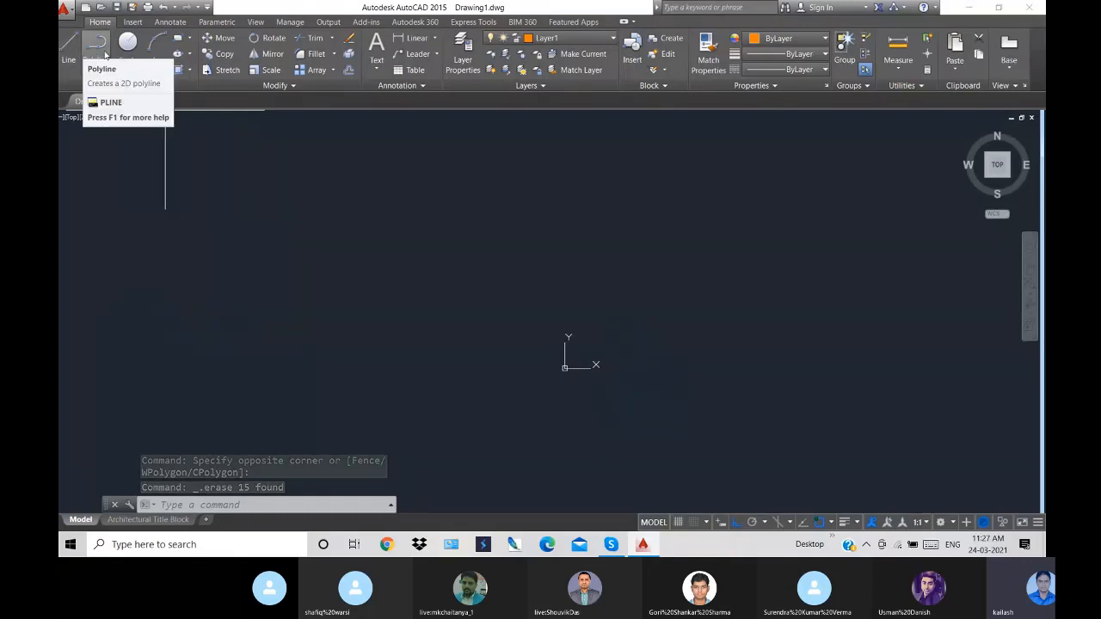
- Draw a closed square with 20-unit sides using Line and Ortho, going right, up, left and down
{"action": "left_click", "coordinate": [72, 48]}
{"action": "left_click", "coordinate": [324, 301]}
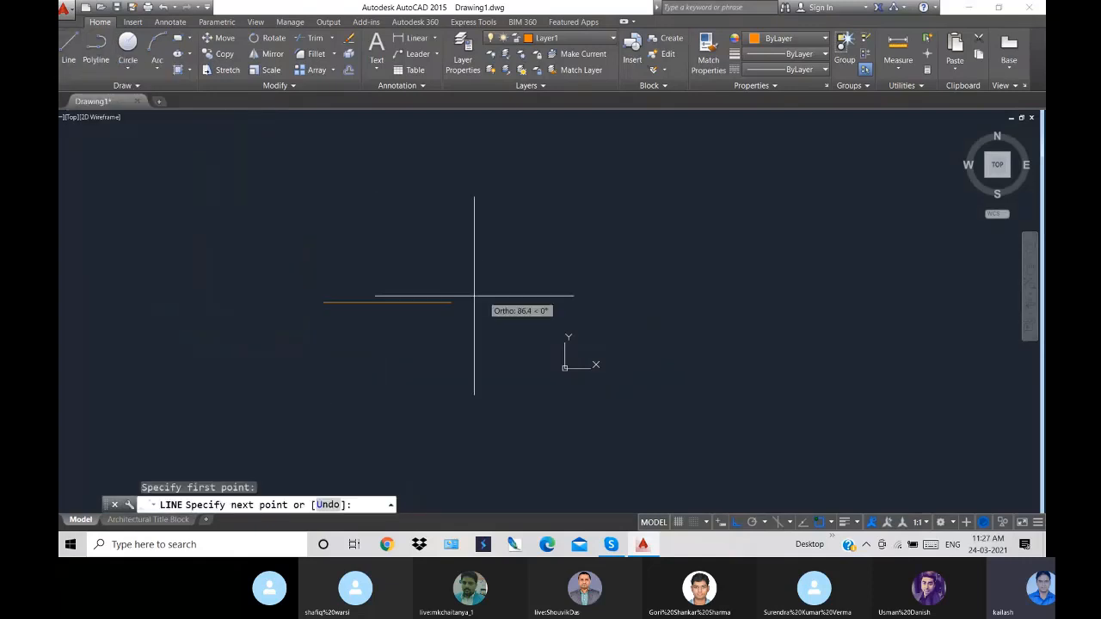
{"action": "type", "text": "20"}
{"action": "key", "text": "Return"}
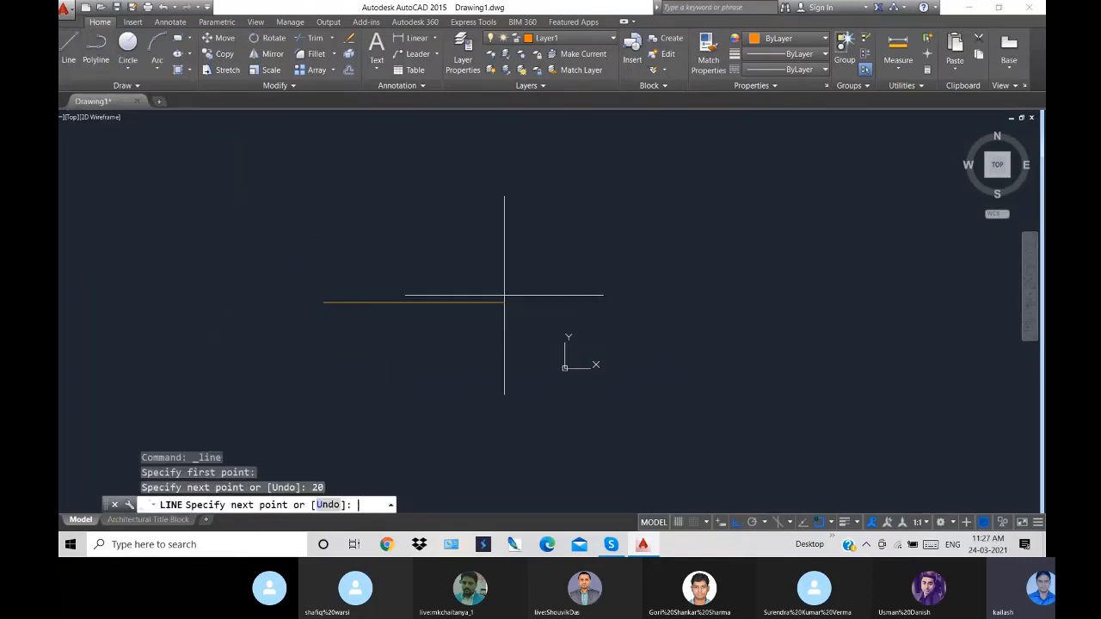
{"action": "type", "text": "20"}
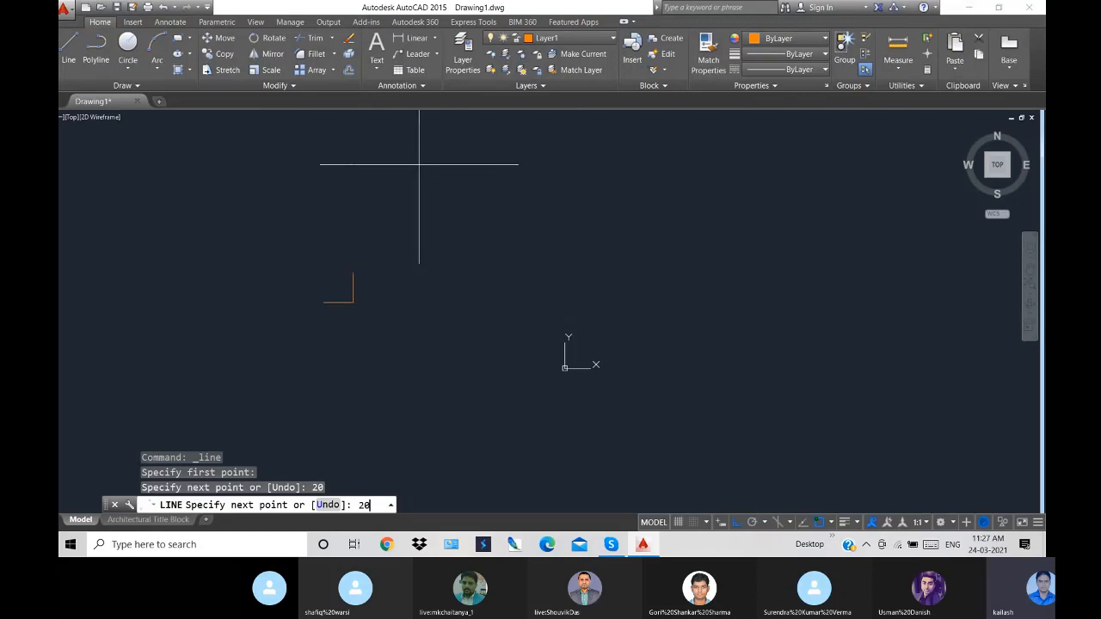
{"action": "key", "text": "Return"}
{"action": "type", "text": "20"}
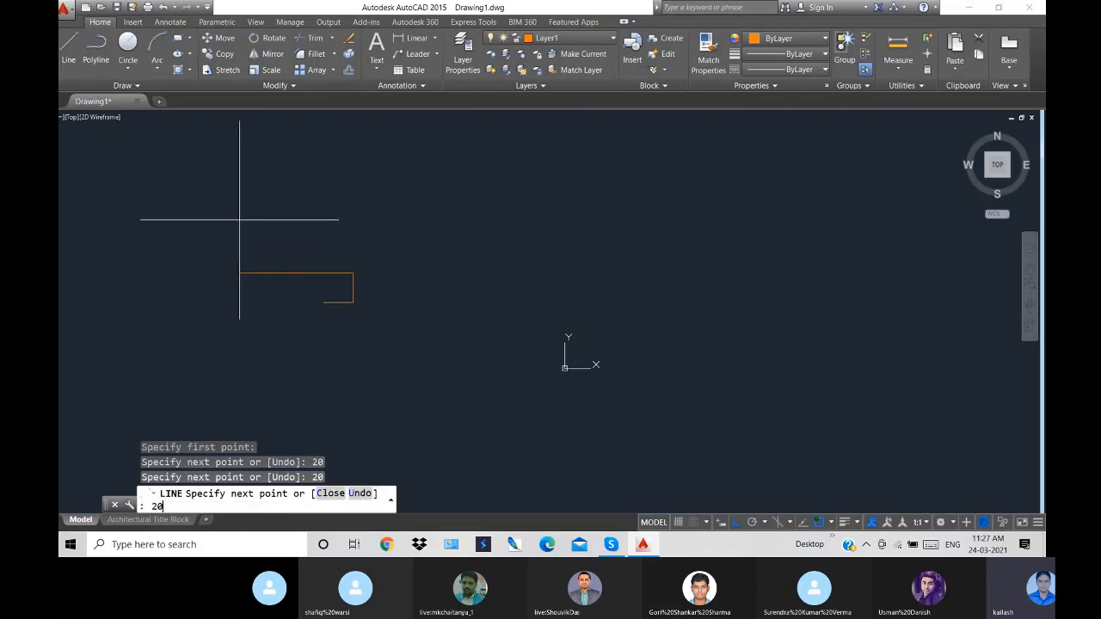
{"action": "key", "text": "Return"}
{"action": "type", "text": "20"}
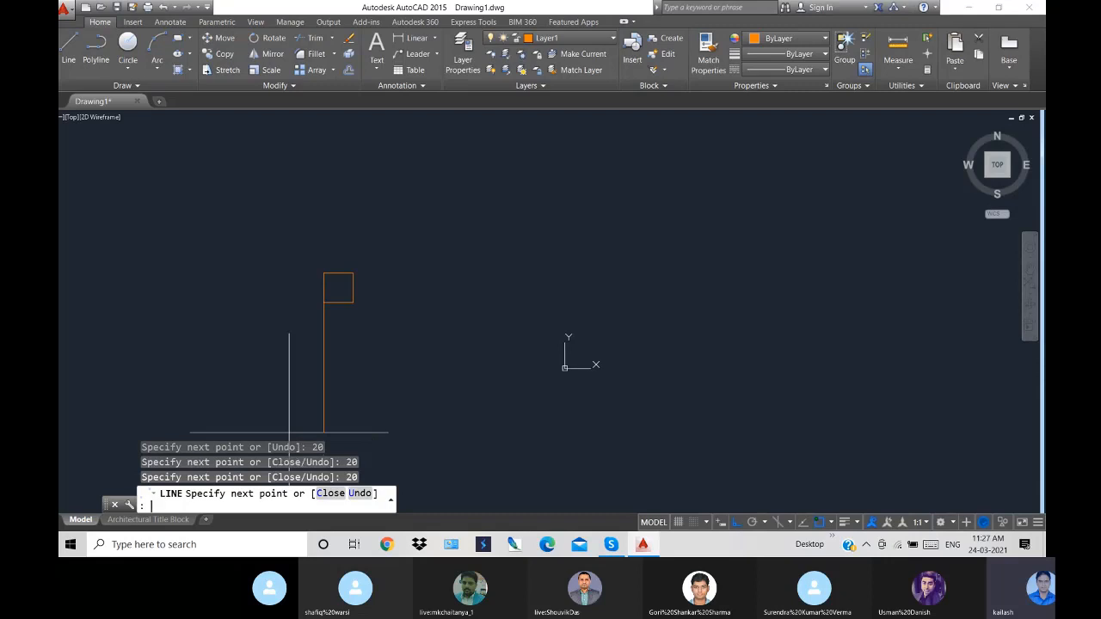
{"action": "key", "text": "Return"}
{"action": "key", "text": "Return"}
{"action": "scroll", "coordinate": [368, 283], "scroll_direction": "up", "scroll_amount": 6}
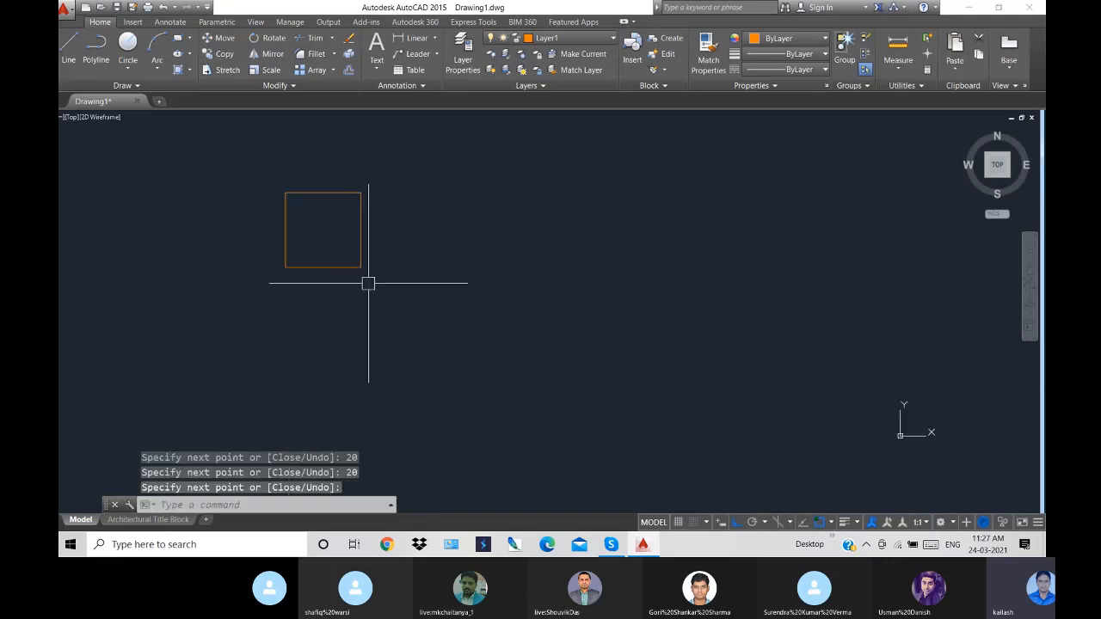
{"action": "scroll", "coordinate": [377, 298], "scroll_direction": "down", "scroll_amount": 2}
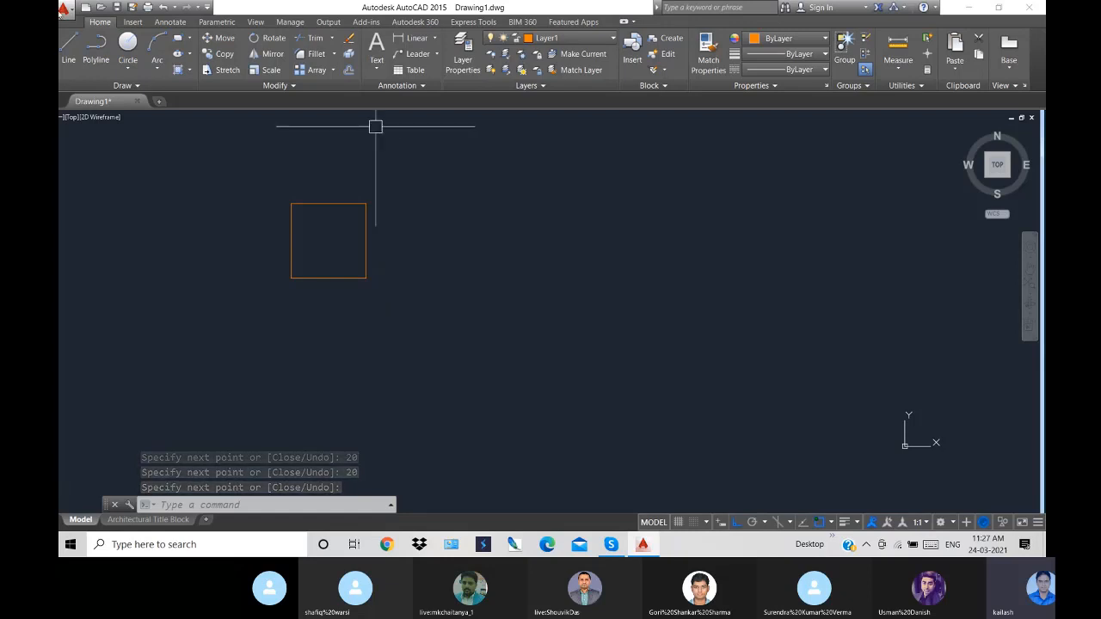
{"action": "left_click", "coordinate": [68, 48]}
{"action": "left_click", "coordinate": [452, 319]}
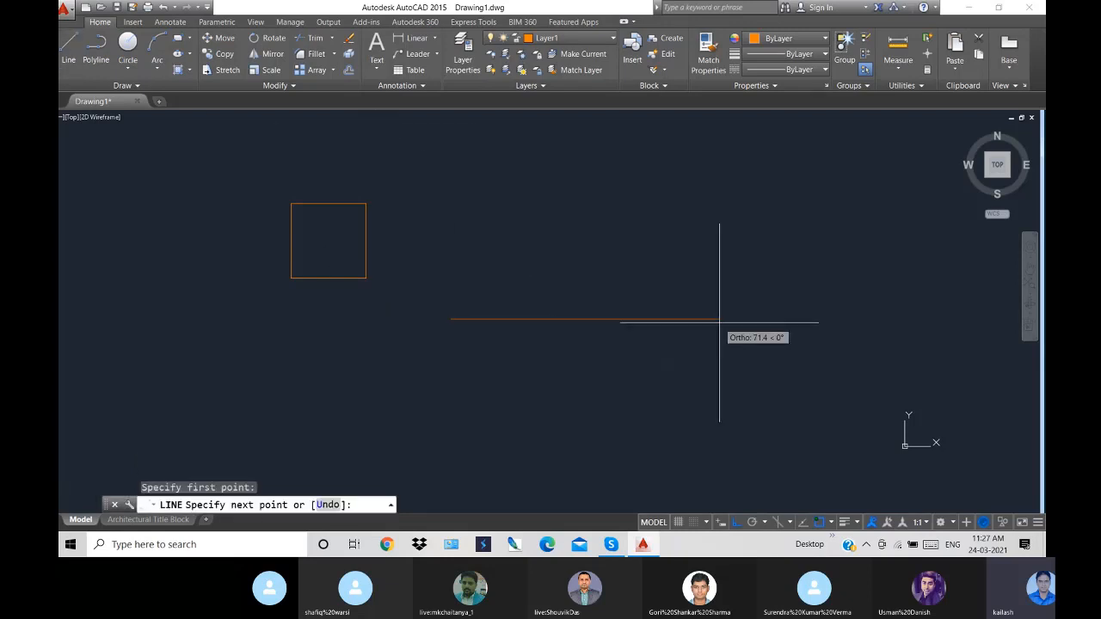
{"action": "key", "text": "Escape"}
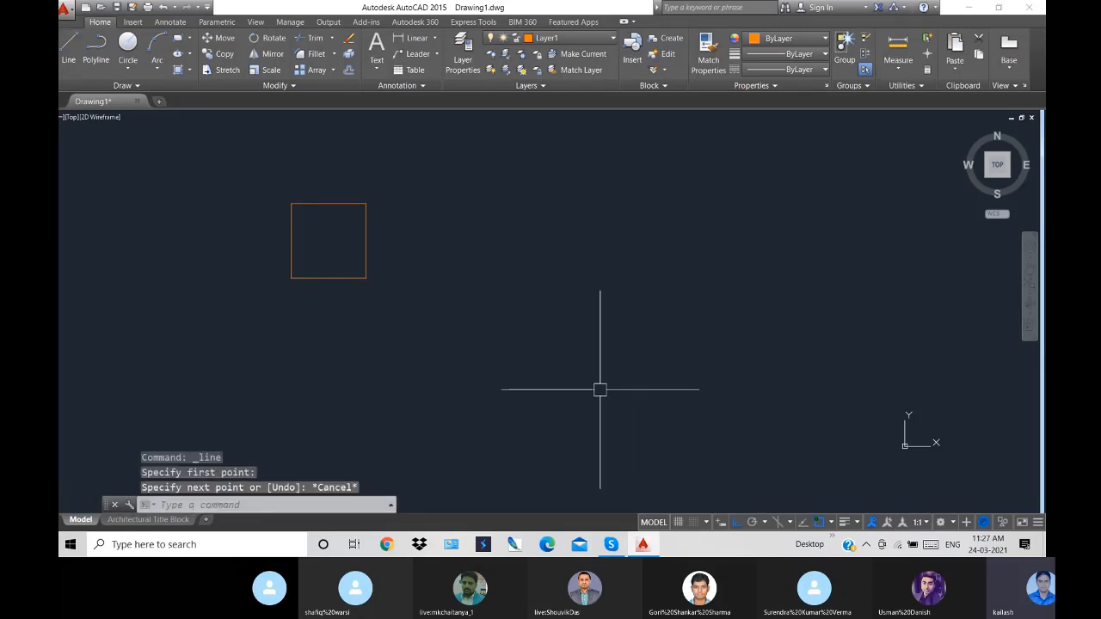
{"action": "key", "text": "Return"}
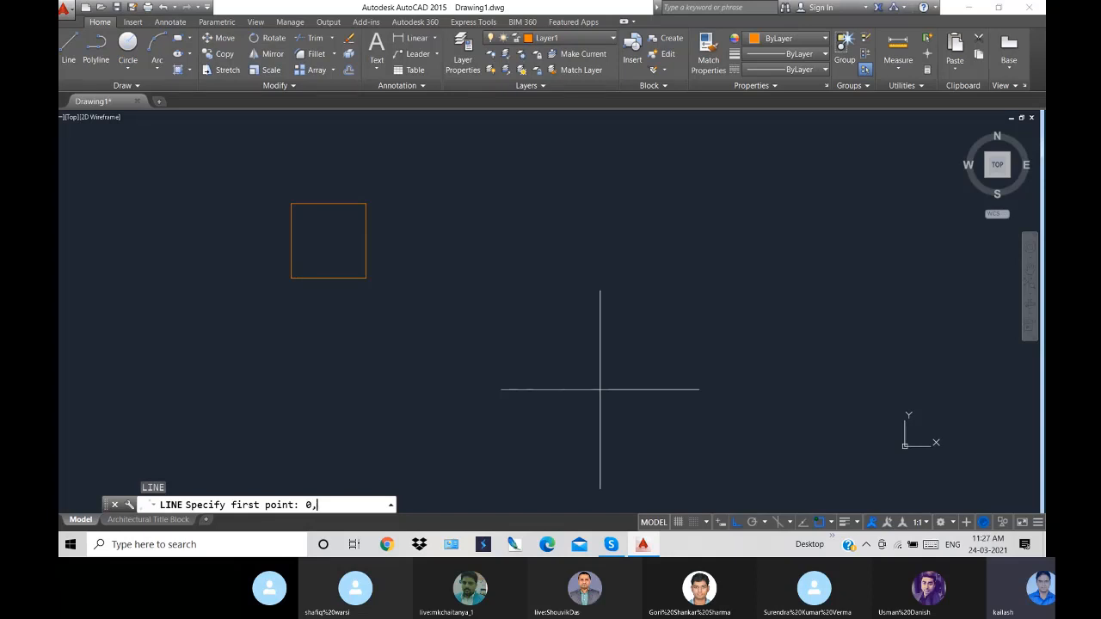
{"action": "key", "text": "Return"}
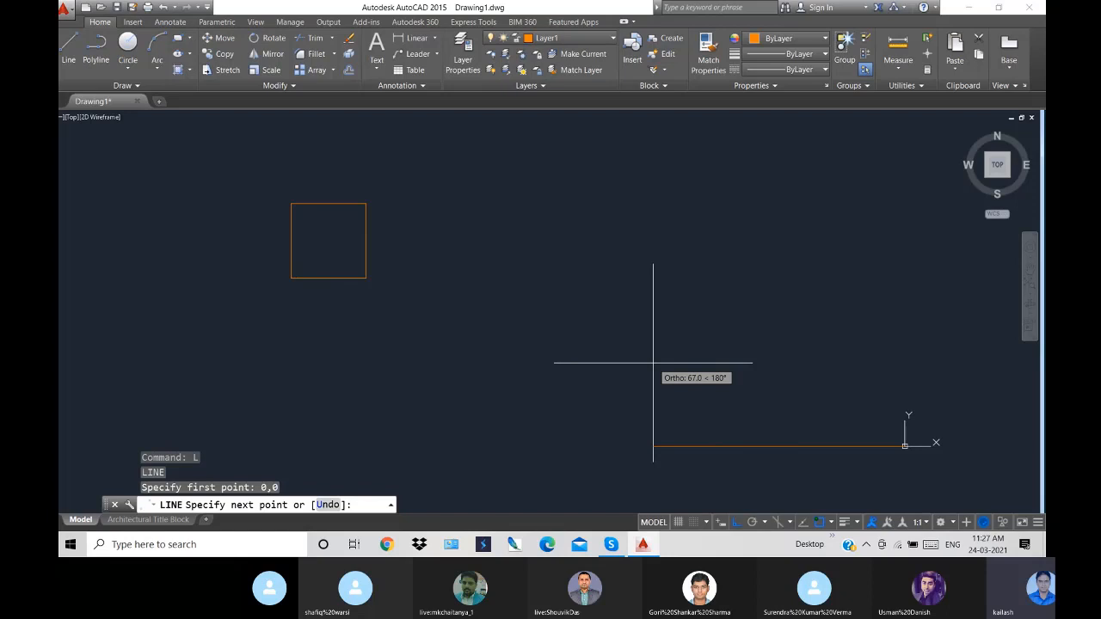
{"action": "type", "text": "@10,0"}
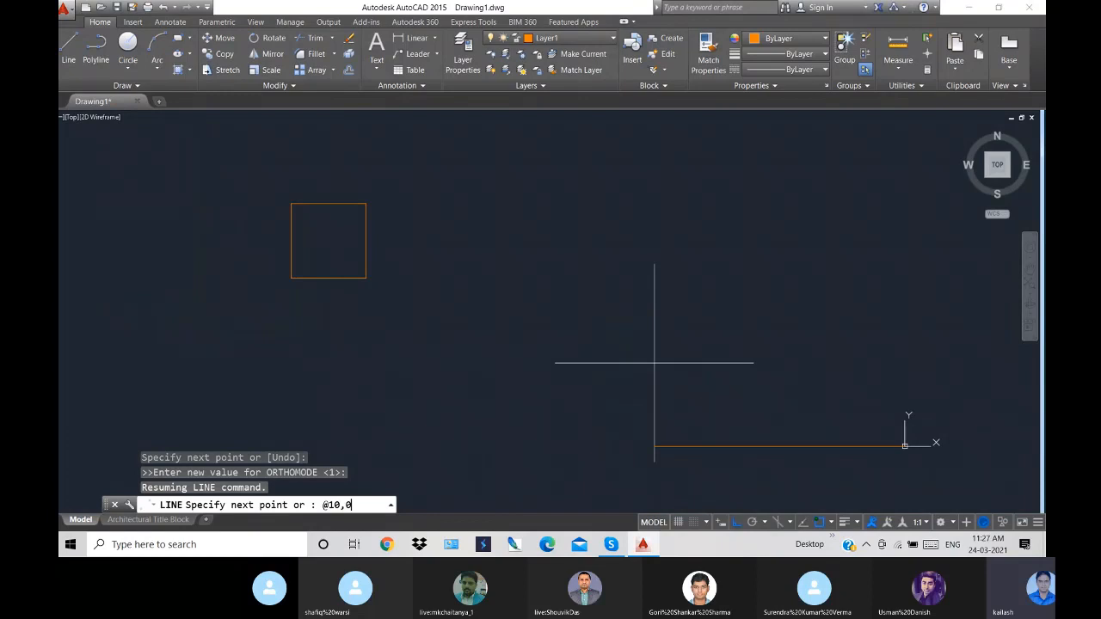
{"action": "key", "text": "Return"}
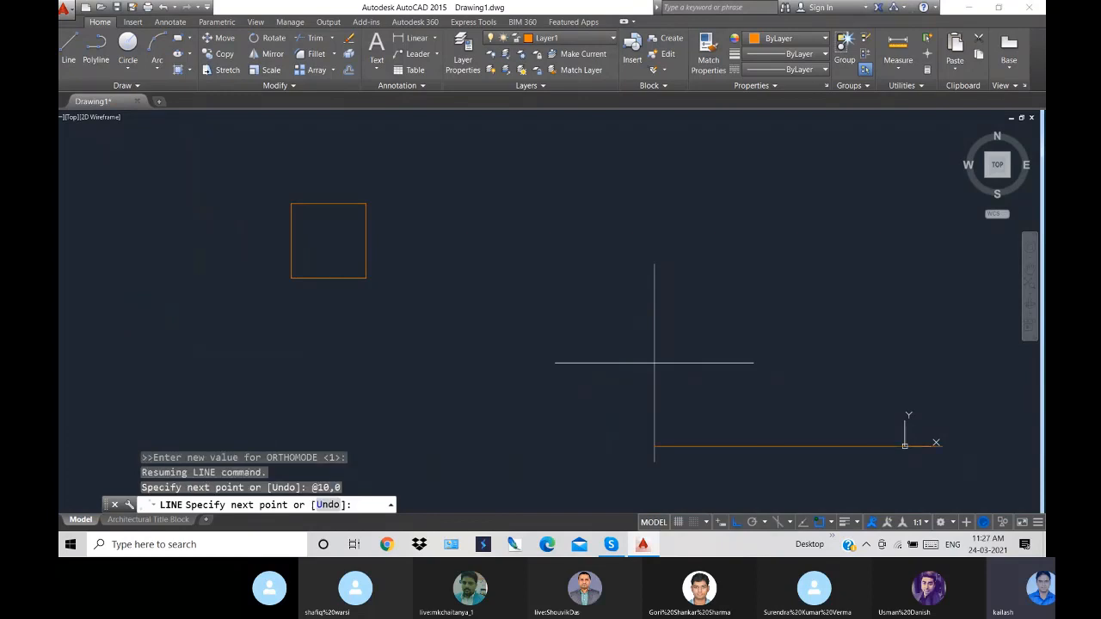
- Continue the line from the horizontal segment's right end with a vertical segment to the relative coordinate @0,2
{"action": "scroll", "coordinate": [940, 453], "scroll_direction": "up", "scroll_amount": 4}
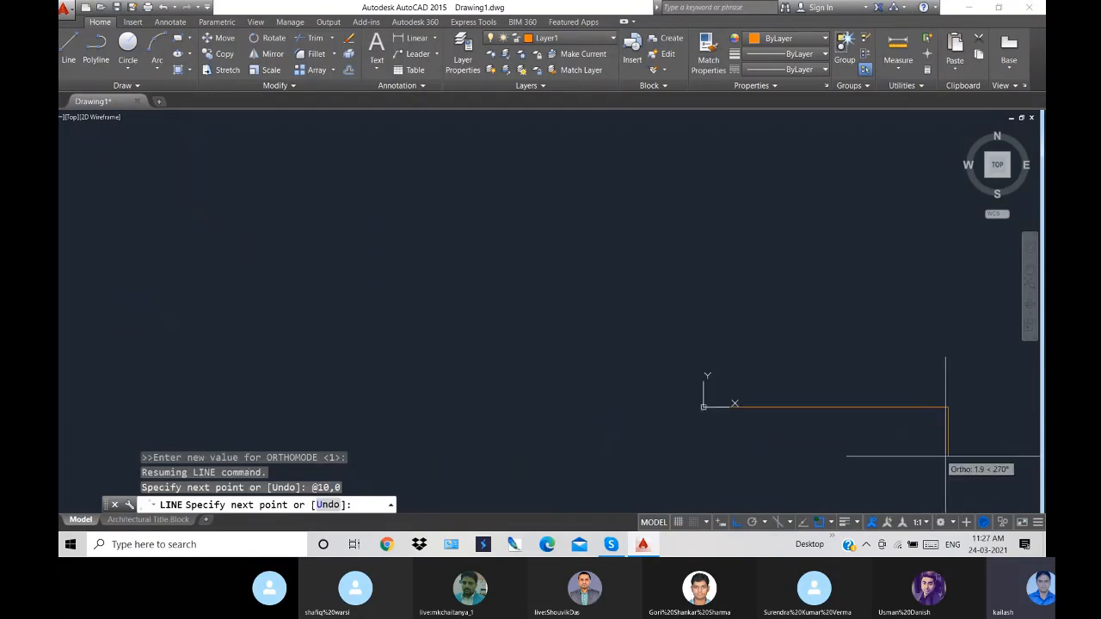
{"action": "scroll", "coordinate": [946, 451], "scroll_direction": "up", "scroll_amount": 2}
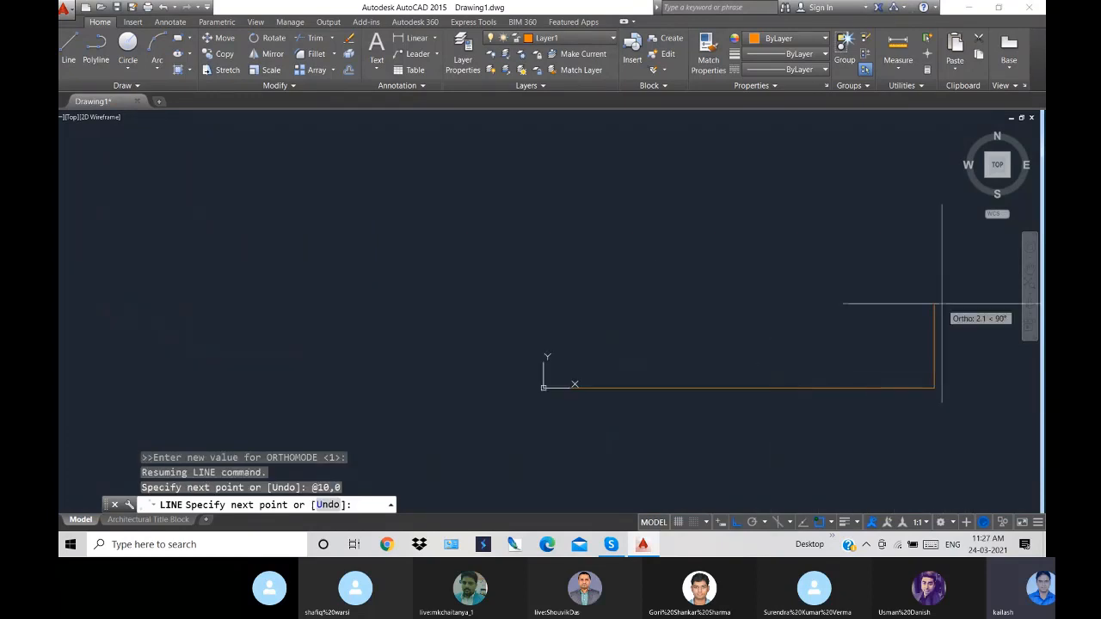
{"action": "scroll", "coordinate": [941, 303], "scroll_direction": "down", "scroll_amount": 6}
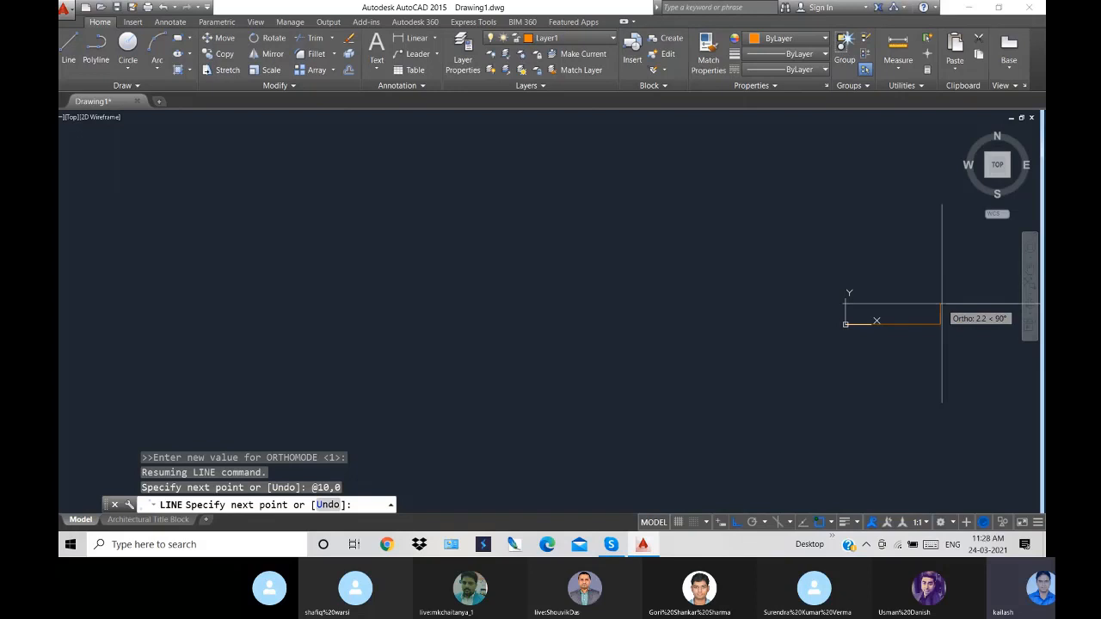
{"action": "key", "text": "F8"}
{"action": "type", "text": "@0,"}
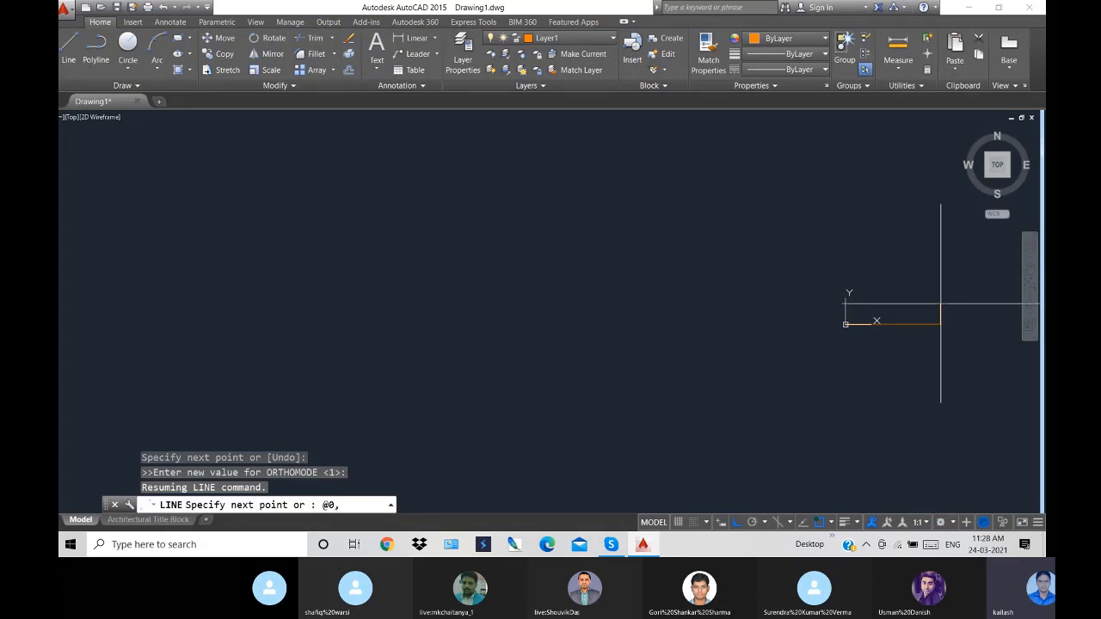
{"action": "type", "text": "2"}
{"action": "key", "text": "Return"}
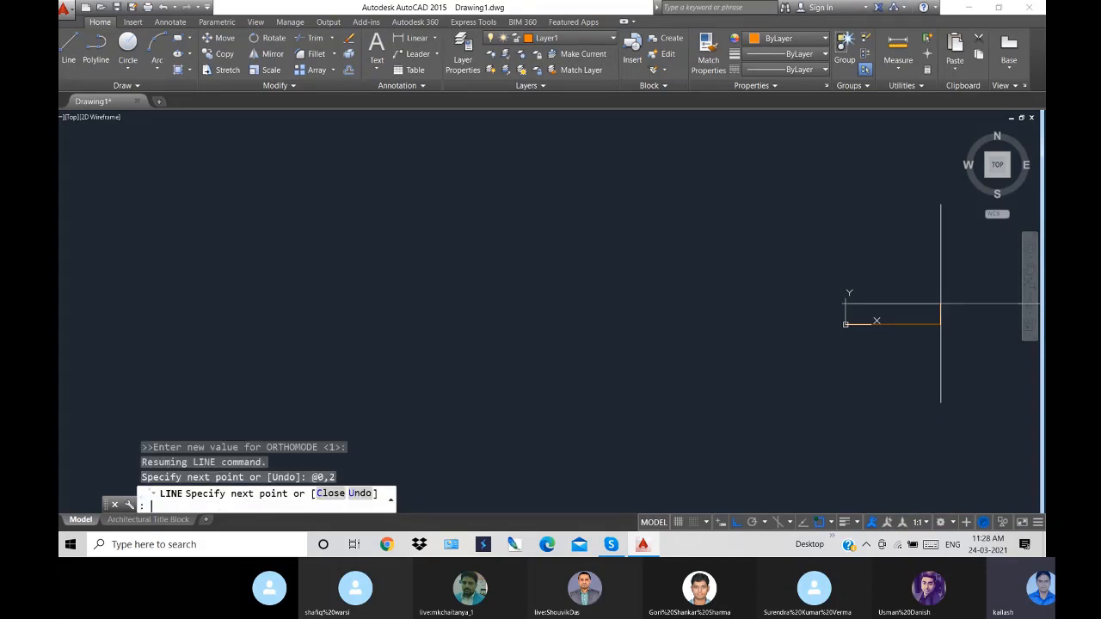
- Move the two long crossing lines so that their intersection lies on the origin at the L-shape's corner
{"action": "scroll", "coordinate": [940, 304], "scroll_direction": "up", "scroll_amount": 4}
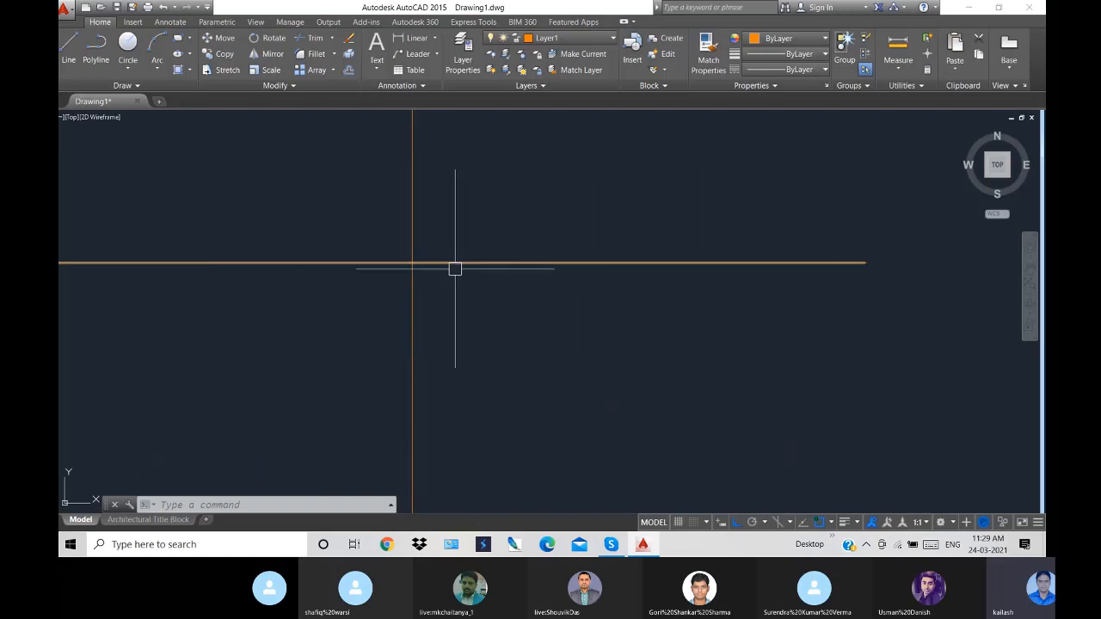
{"action": "scroll", "coordinate": [659, 262], "scroll_direction": "down", "scroll_amount": 3}
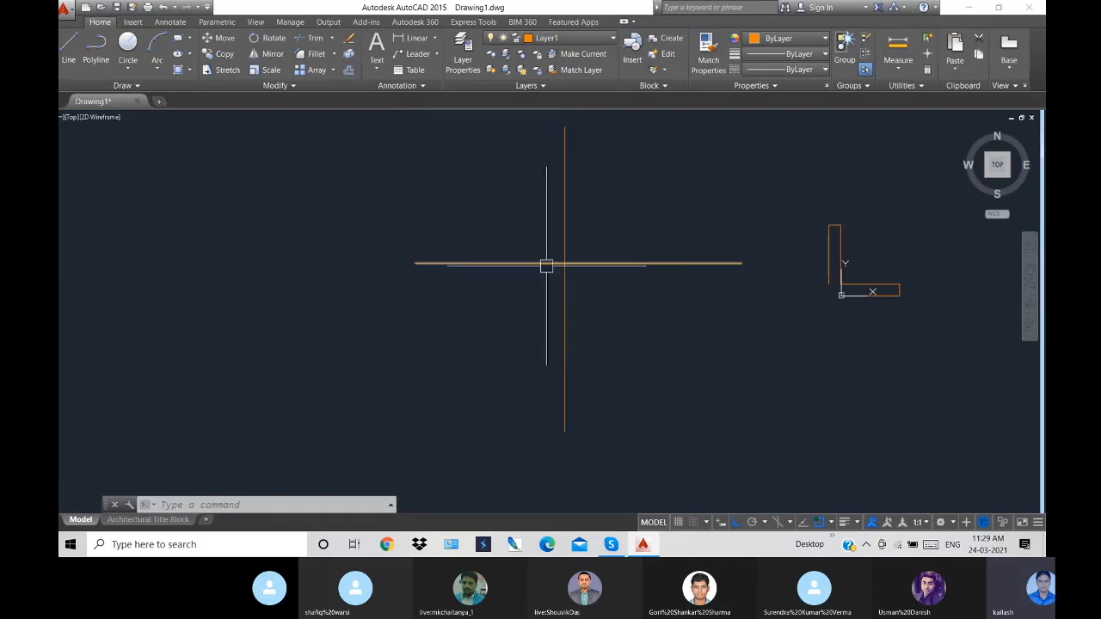
{"action": "left_click", "coordinate": [645, 331]}
{"action": "left_click", "coordinate": [533, 241]}
{"action": "type", "text": "m"}
{"action": "key", "text": "Return"}
{"action": "left_click", "coordinate": [564, 263]}
{"action": "left_click", "coordinate": [841, 295]}
{"action": "middle_click_drag", "start_coordinate": [1031, 396], "coordinate": [909, 407]}
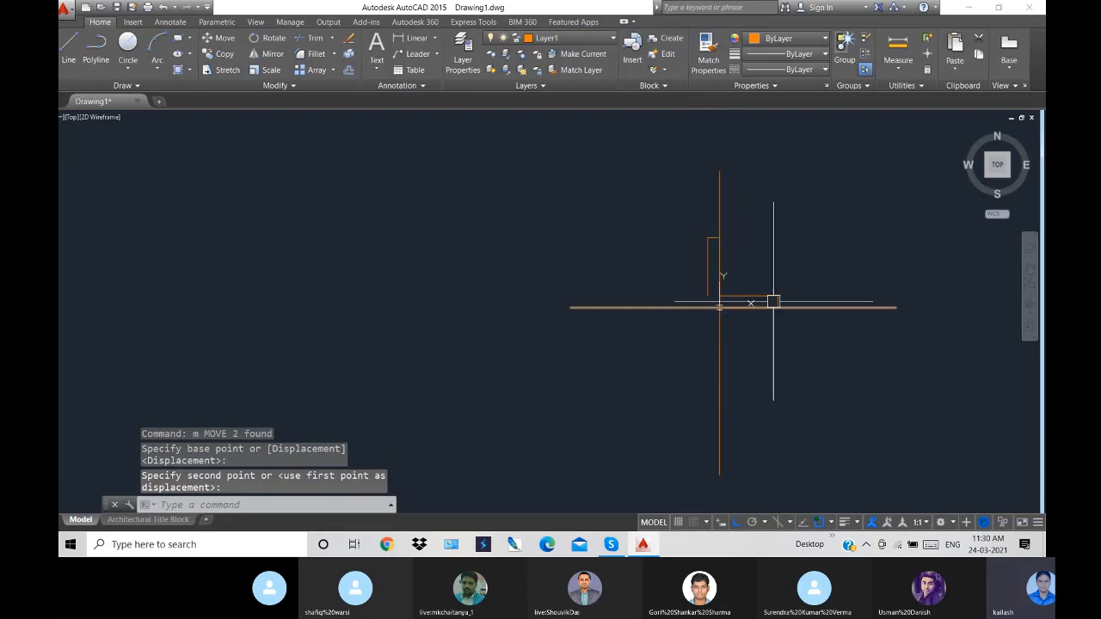
- Mirror the three lines of the horizontal rectangle across the vertical axis line through the origin, keeping the source objects
{"action": "scroll", "coordinate": [722, 258], "scroll_direction": "up", "scroll_amount": 5}
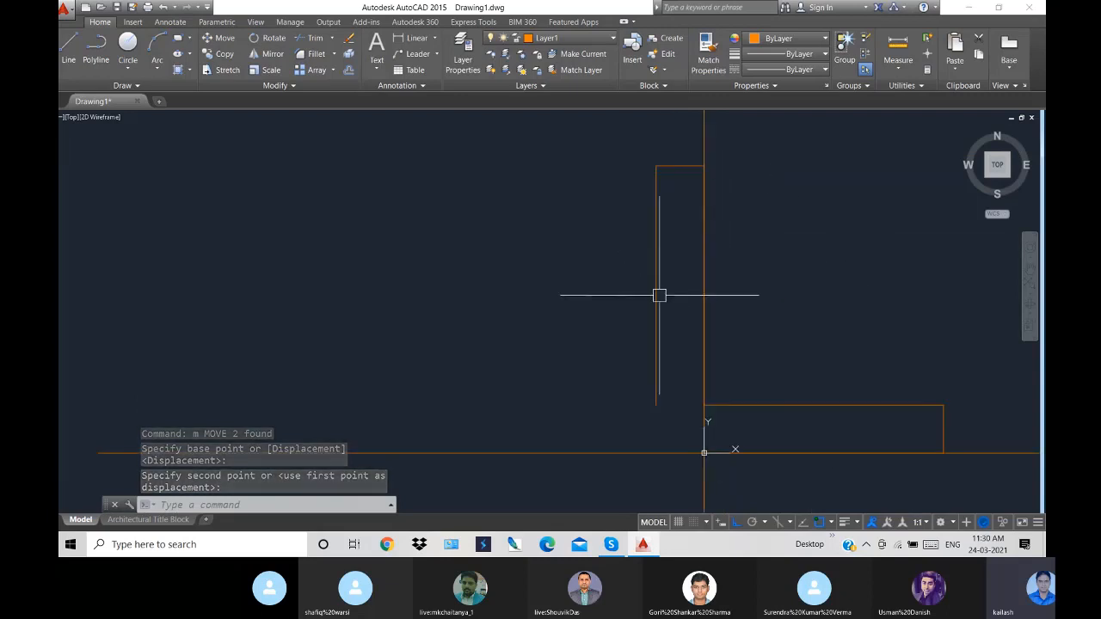
{"action": "scroll", "coordinate": [672, 374], "scroll_direction": "down", "scroll_amount": 2}
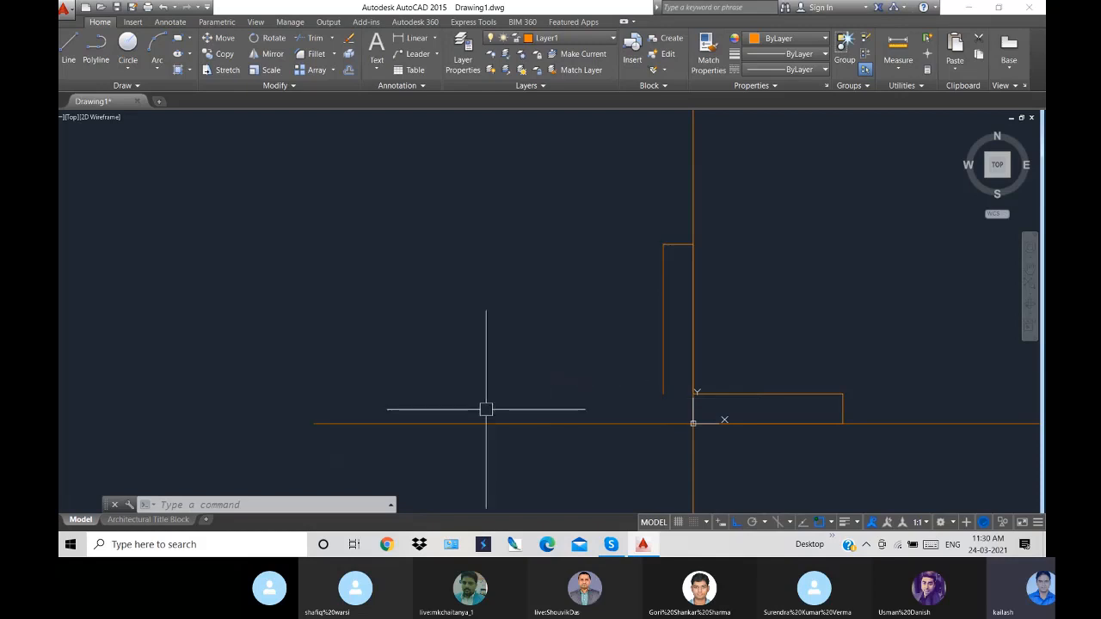
{"action": "scroll", "coordinate": [594, 407], "scroll_direction": "down", "scroll_amount": 2}
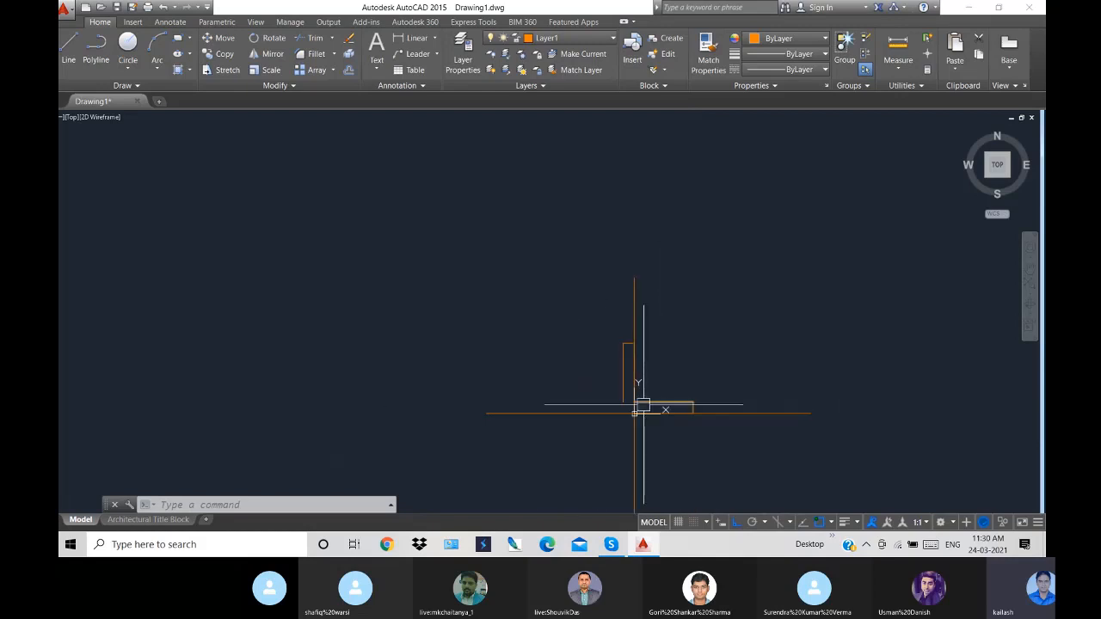
{"action": "scroll", "coordinate": [643, 404], "scroll_direction": "up", "scroll_amount": 2}
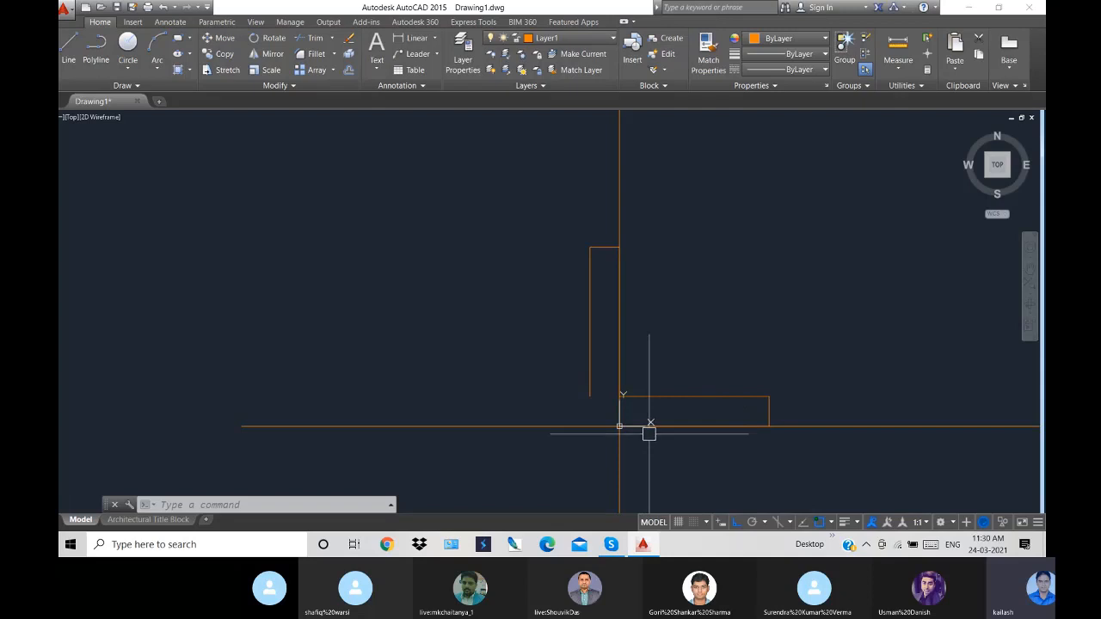
{"action": "type", "text": "mi"}
{"action": "key", "text": "Return"}
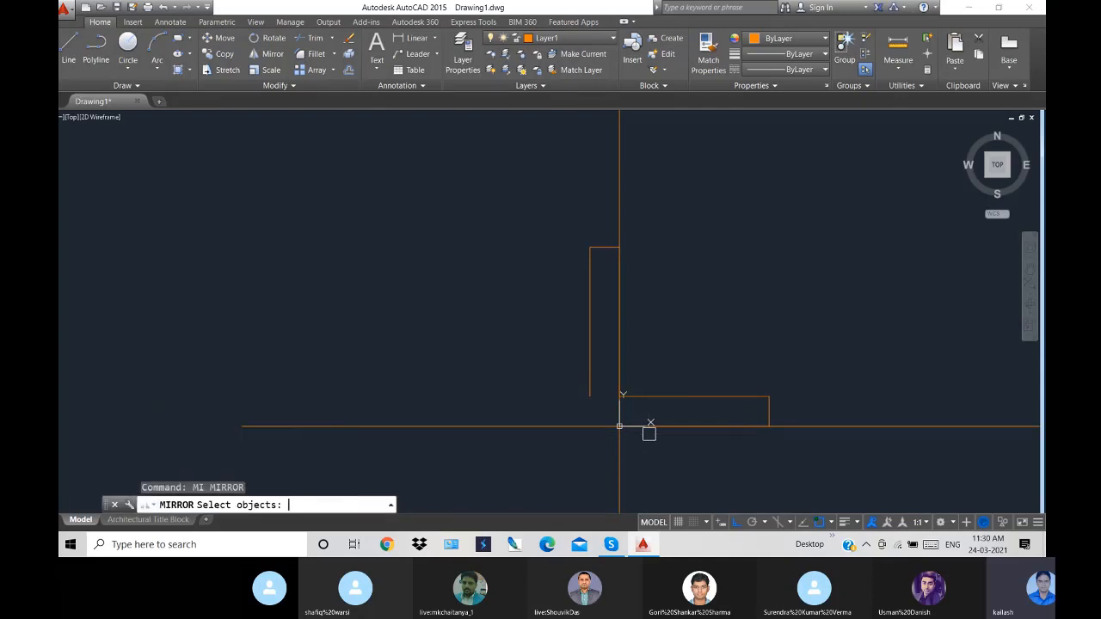
{"action": "left_click", "coordinate": [548, 215]}
{"action": "left_click", "coordinate": [735, 411]}
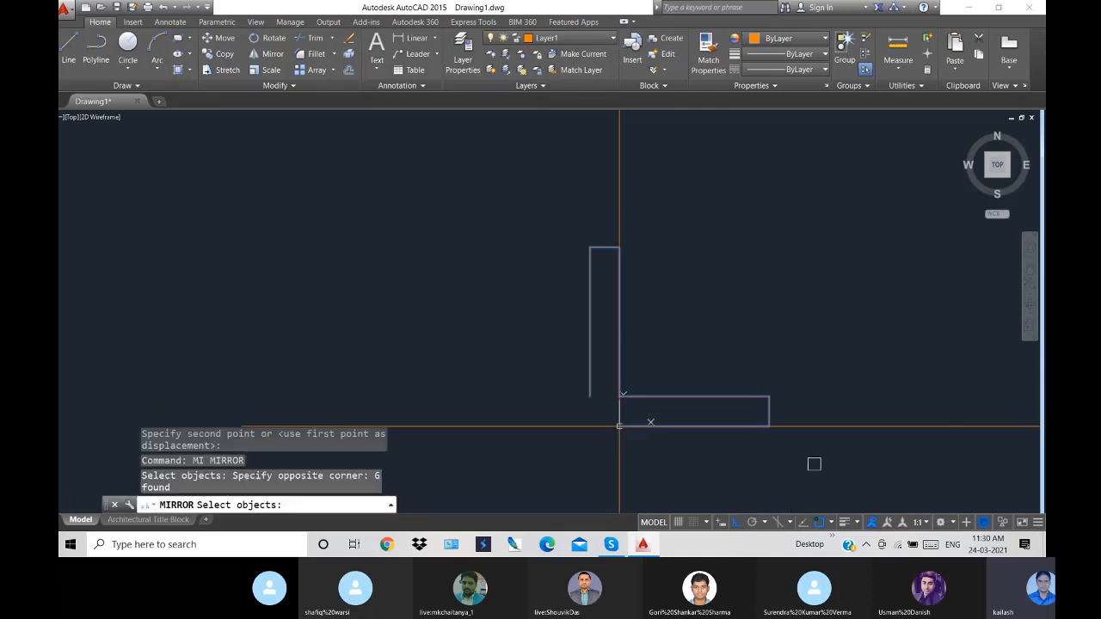
{"action": "key", "text": "Return"}
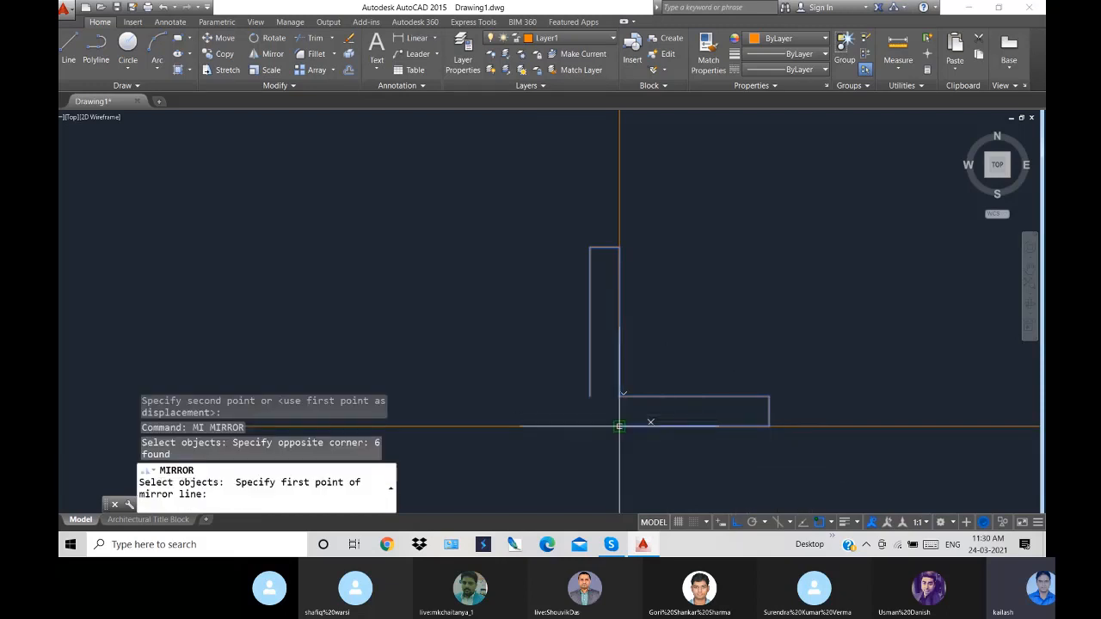
{"action": "left_click", "coordinate": [619, 426]}
{"action": "scroll", "coordinate": [619, 426], "scroll_direction": "up", "scroll_amount": 2}
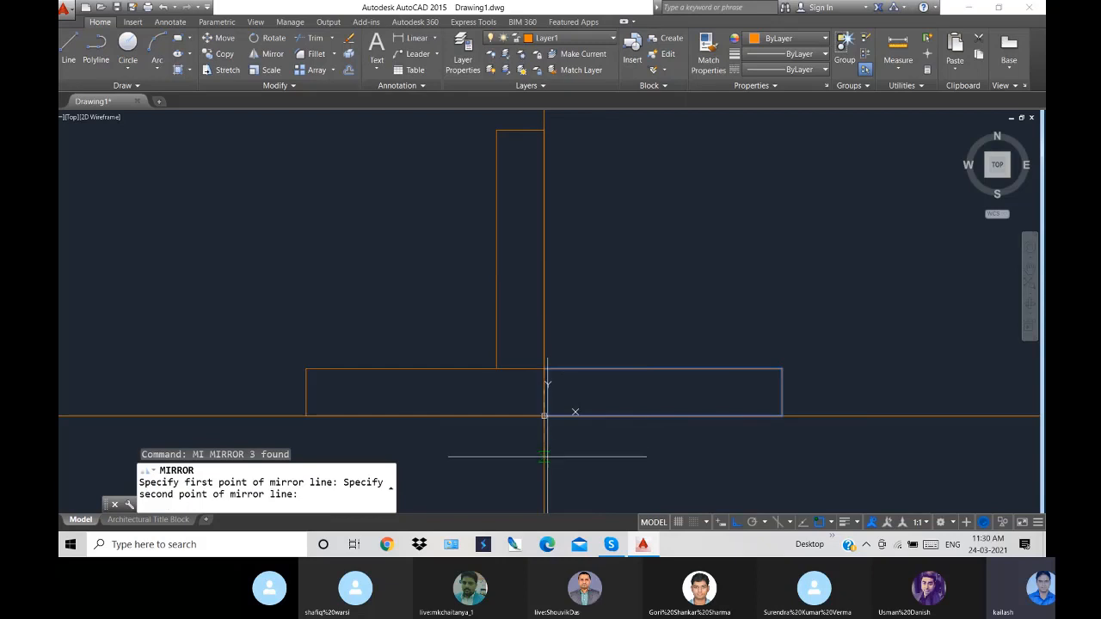
{"action": "left_click", "coordinate": [545, 457]}
{"action": "key", "text": "Return"}
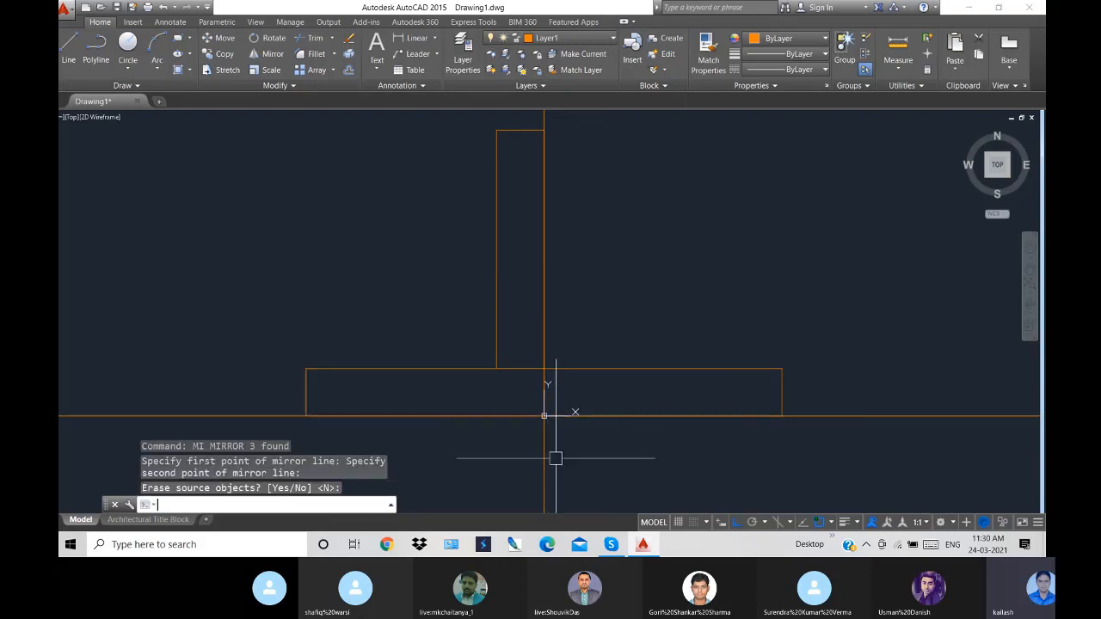
{"action": "scroll", "coordinate": [568, 447], "scroll_direction": "down", "scroll_amount": 4}
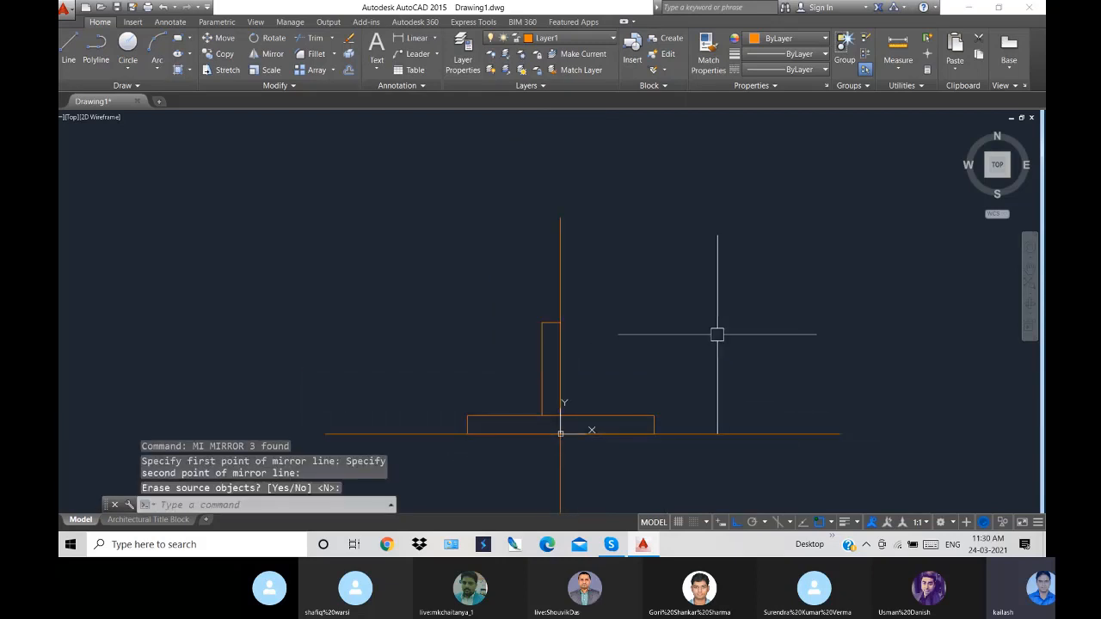
{"action": "key", "text": "Escape"}
- Move the three lines of the horizontal rectangle's left half so that they meet the vertical bar's left edge
{"action": "scroll", "coordinate": [549, 422], "scroll_direction": "up", "scroll_amount": 4}
{"action": "scroll", "coordinate": [430, 351], "scroll_direction": "down", "scroll_amount": 4}
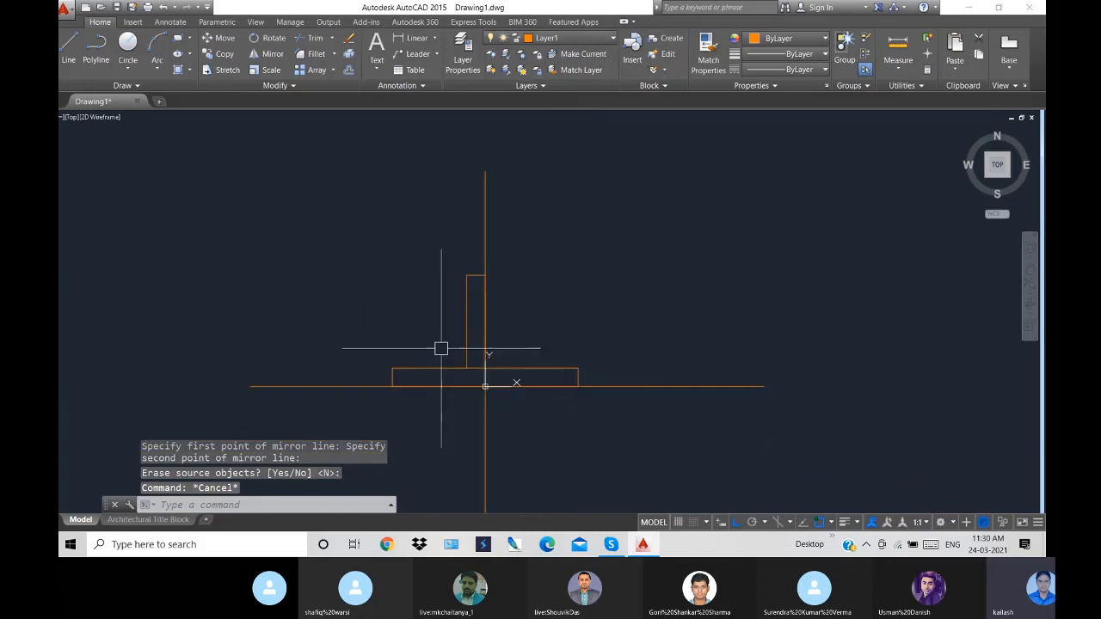
{"action": "left_click", "coordinate": [354, 356]}
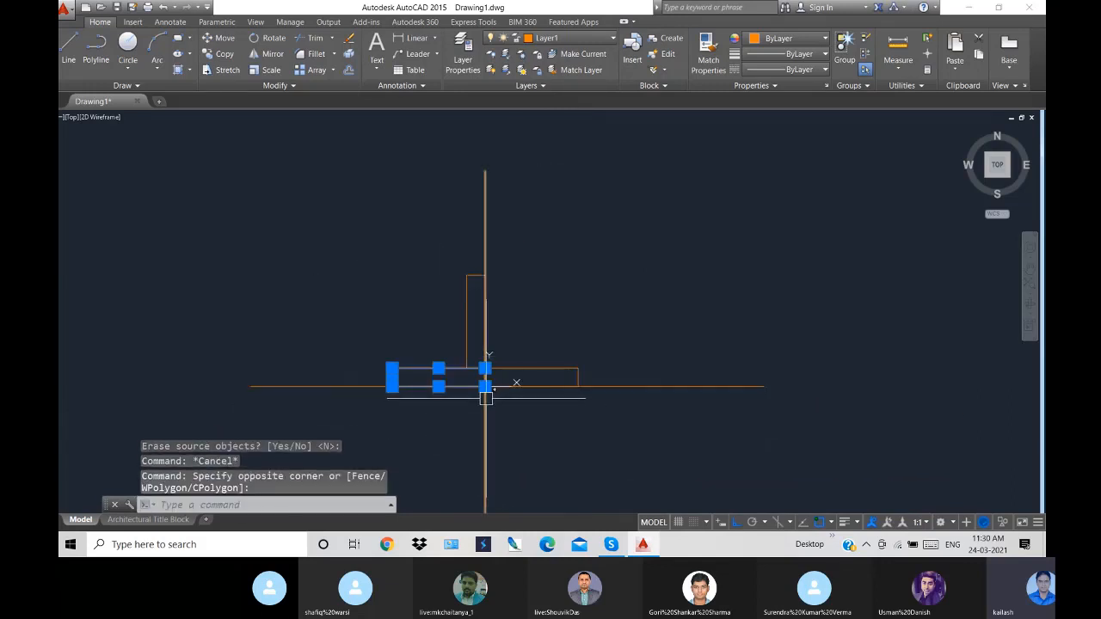
{"action": "type", "text": "m"}
{"action": "key", "text": "Return"}
{"action": "left_click", "coordinate": [487, 367]}
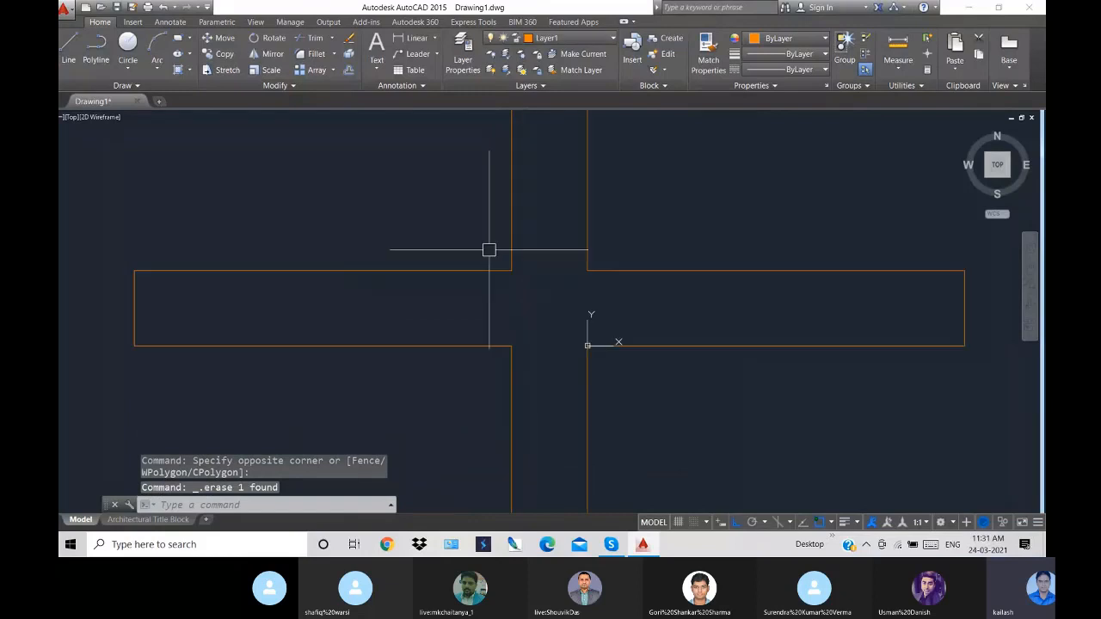
{"action": "scroll", "coordinate": [516, 258], "scroll_direction": "down", "scroll_amount": 3}
{"action": "left_click", "coordinate": [648, 356]}
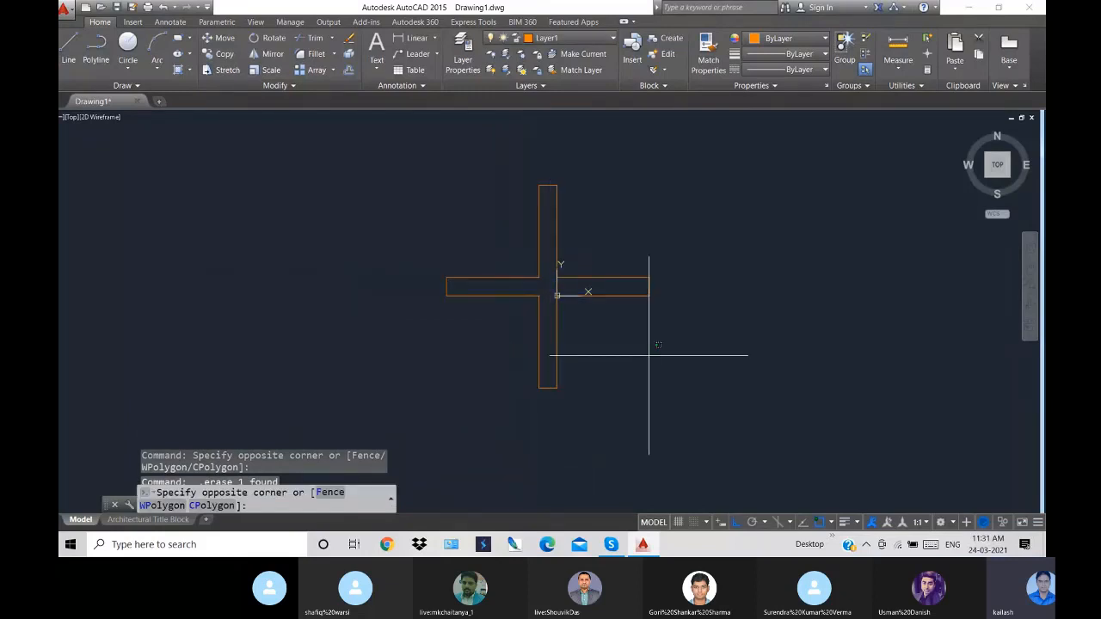
{"action": "left_click", "coordinate": [509, 255]}
{"action": "type", "text": "m"}
{"action": "key", "text": "Return"}
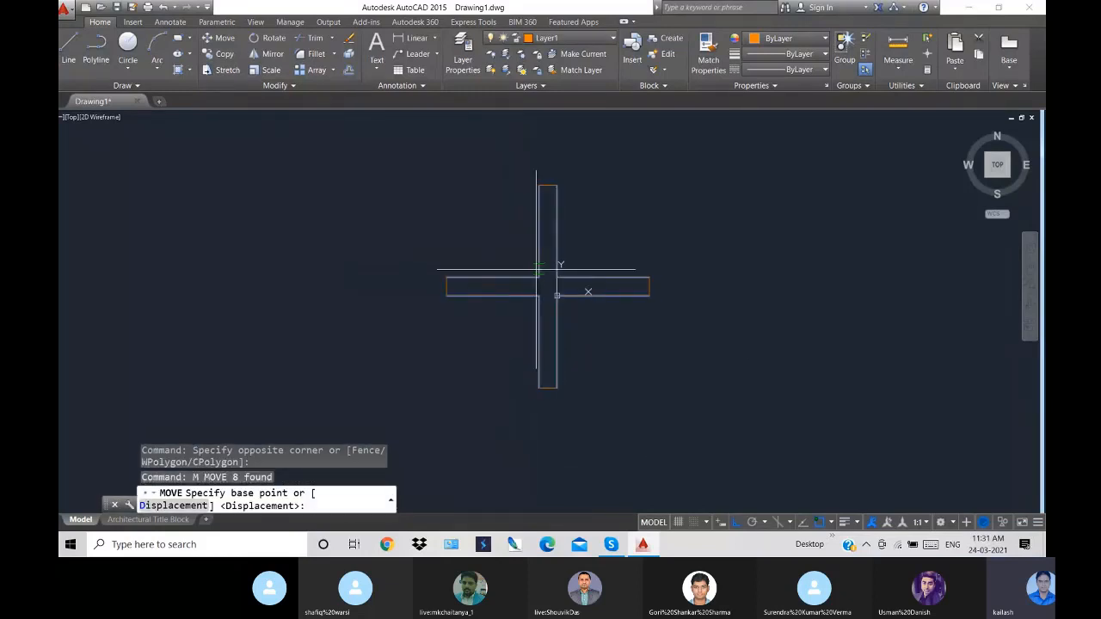
{"action": "left_click", "coordinate": [541, 270]}
{"action": "key", "text": "Escape"}
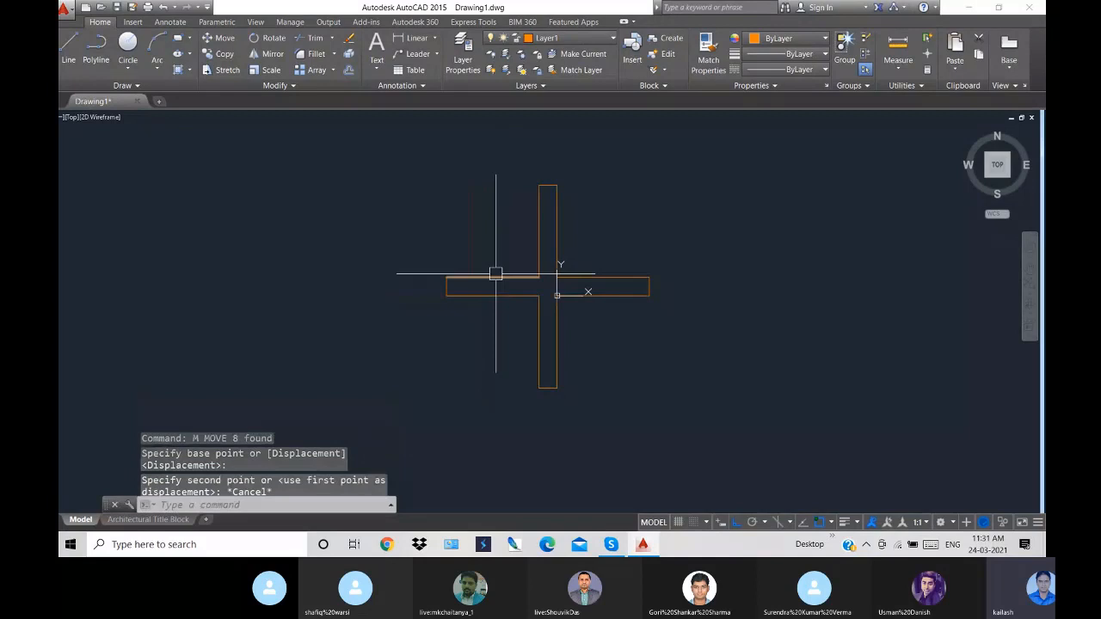
- Move the complete cross shape horizontally to the left, clear of the origin
{"action": "left_click", "coordinate": [398, 140]}
{"action": "left_click", "coordinate": [754, 404]}
{"action": "type", "text": "m"}
{"action": "key", "text": "Return"}
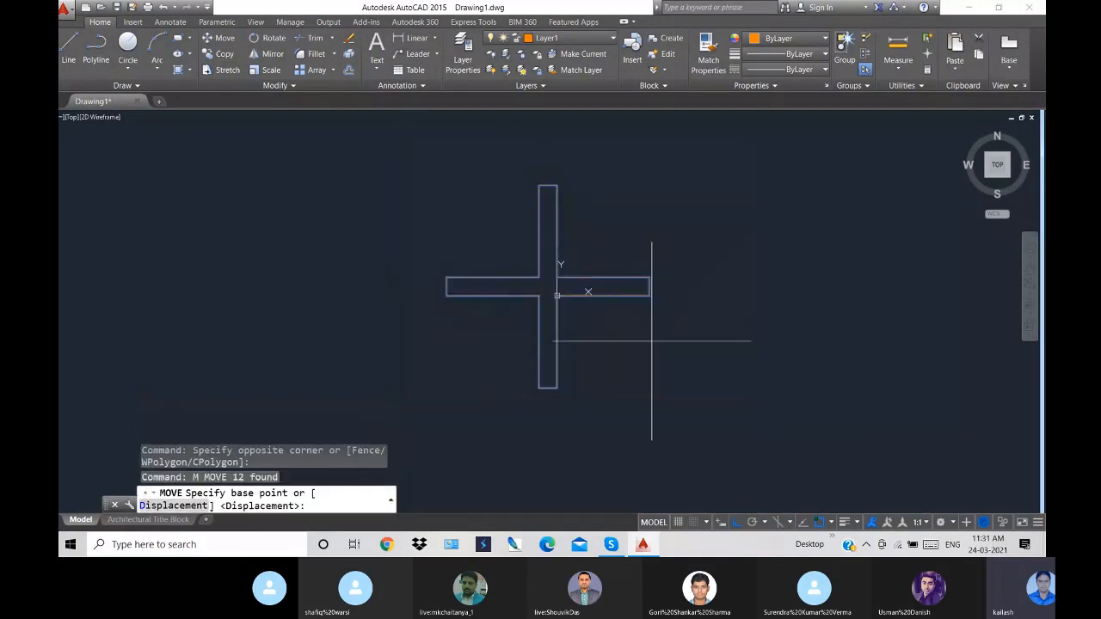
{"action": "left_click", "coordinate": [657, 310]}
{"action": "left_click", "coordinate": [361, 309]}
{"action": "key", "text": "Escape"}
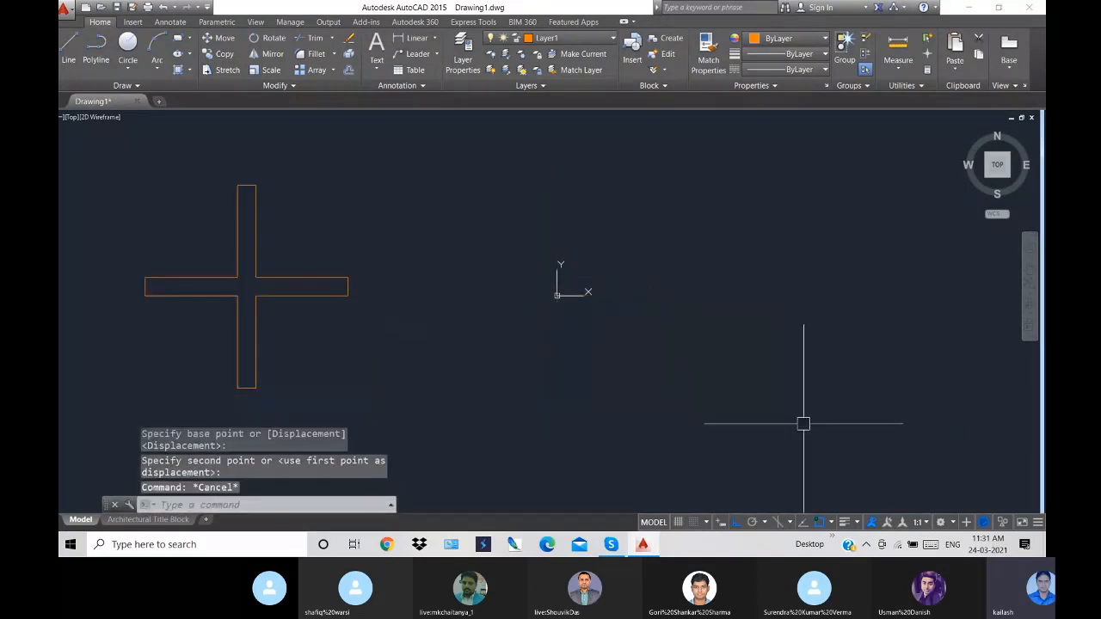
- Draw a three-point arc in the empty area right of the origin, bulging left with its endpoints vertically aligned
{"action": "scroll", "coordinate": [525, 403], "scroll_direction": "down", "scroll_amount": 4}
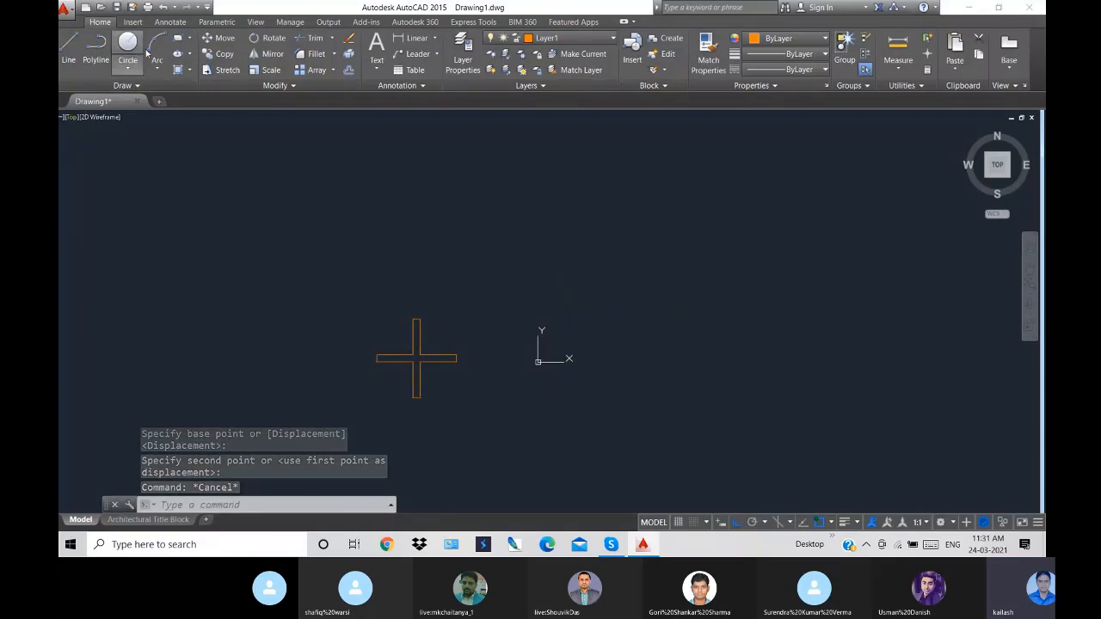
{"action": "left_click", "coordinate": [154, 50]}
{"action": "left_click", "coordinate": [692, 232]}
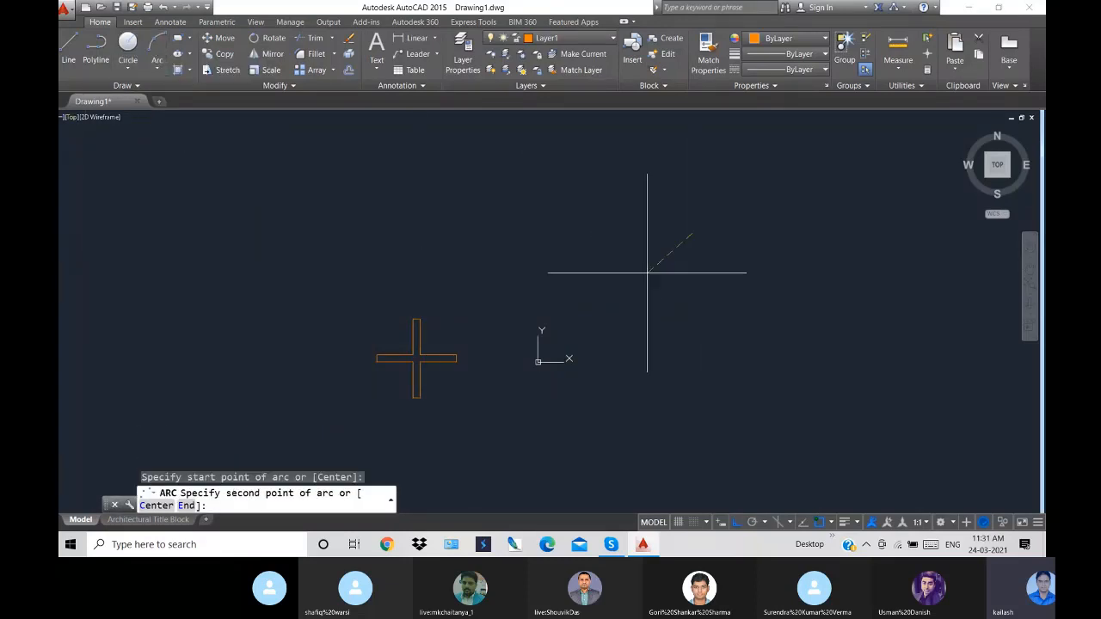
{"action": "left_click", "coordinate": [647, 273]}
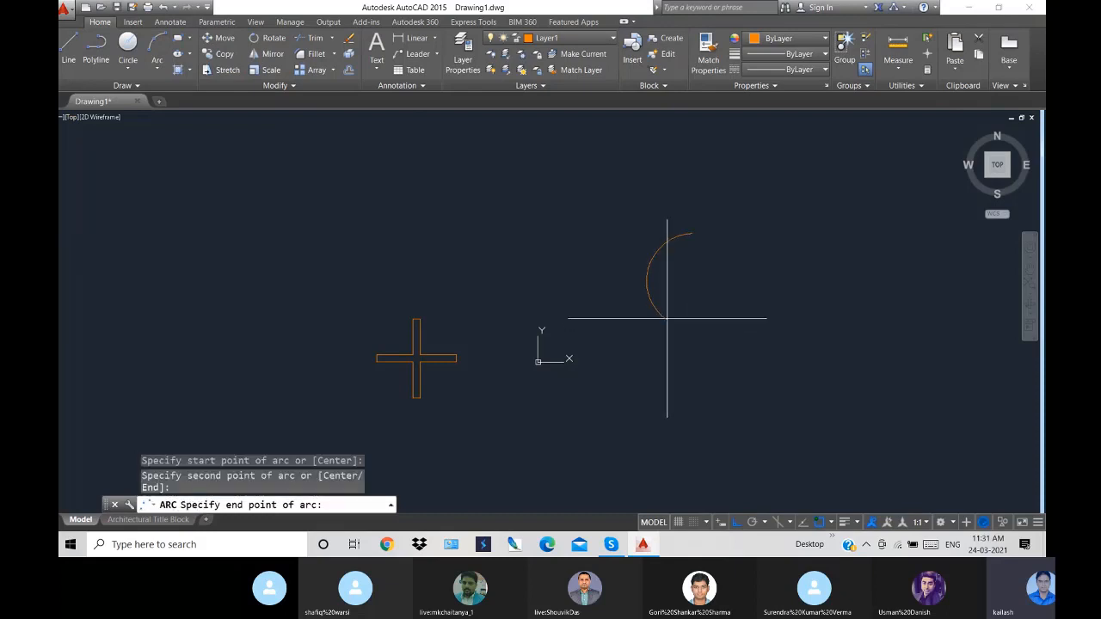
{"action": "left_click", "coordinate": [692, 386]}
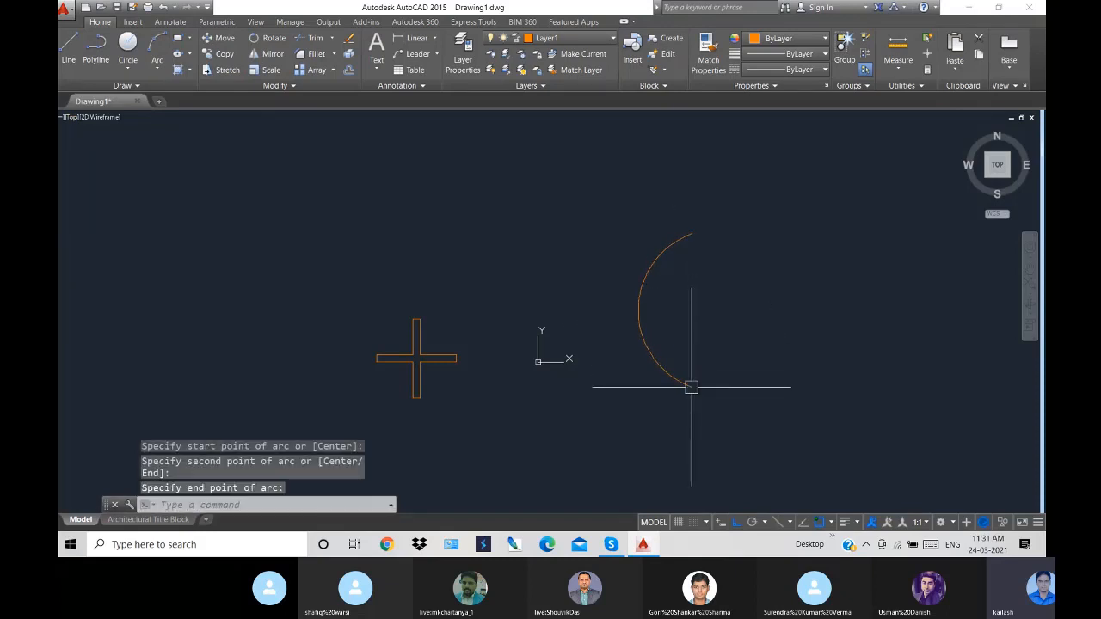
- Mirror the arc across the vertical line through its two endpoints, keeping the source object
{"action": "type", "text": "mi"}
{"action": "key", "text": "Return"}
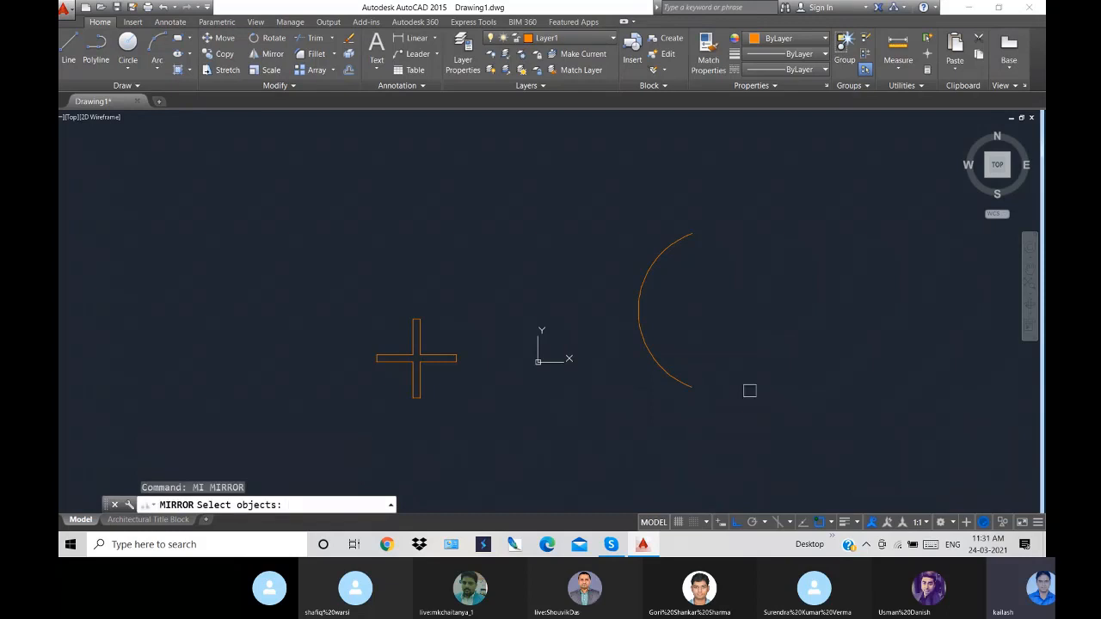
{"action": "left_click", "coordinate": [653, 359]}
{"action": "key", "text": "Return"}
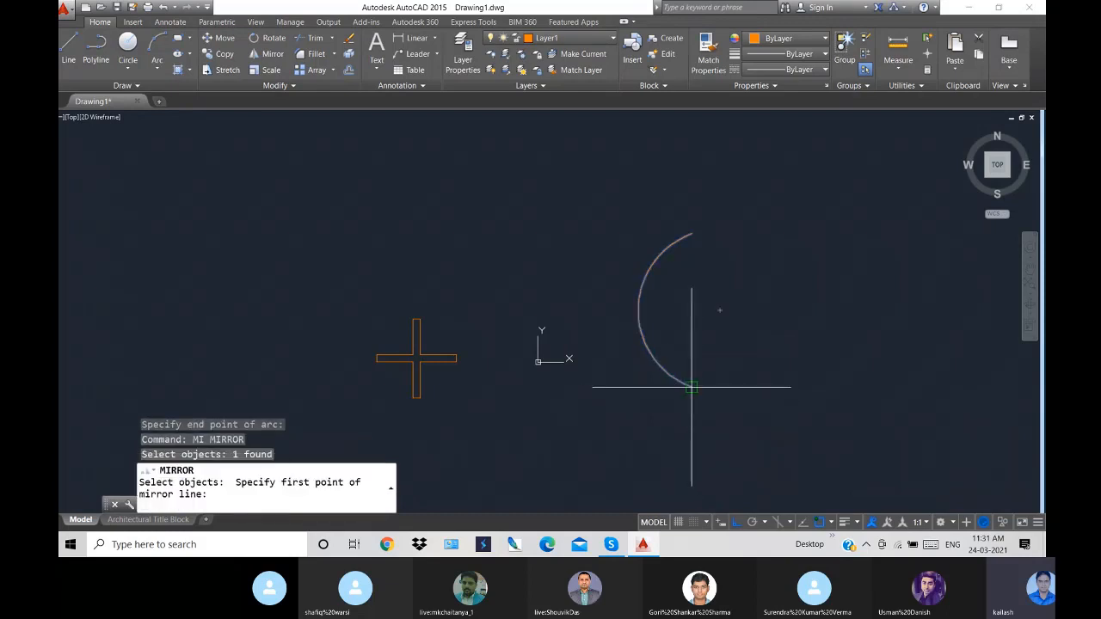
{"action": "left_click", "coordinate": [691, 386]}
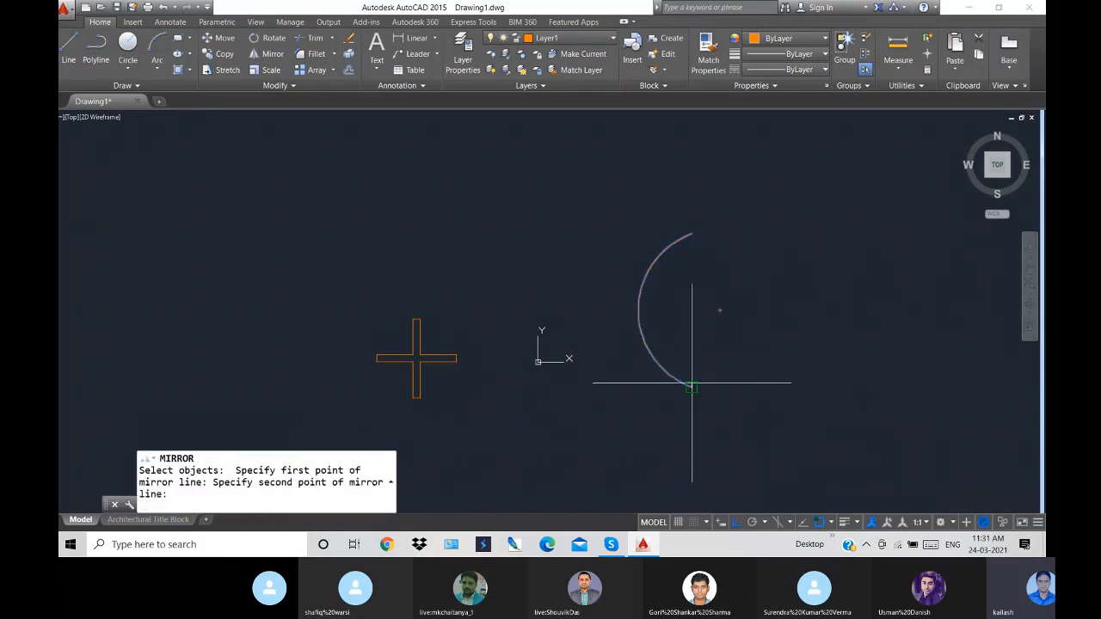
{"action": "left_click", "coordinate": [692, 232]}
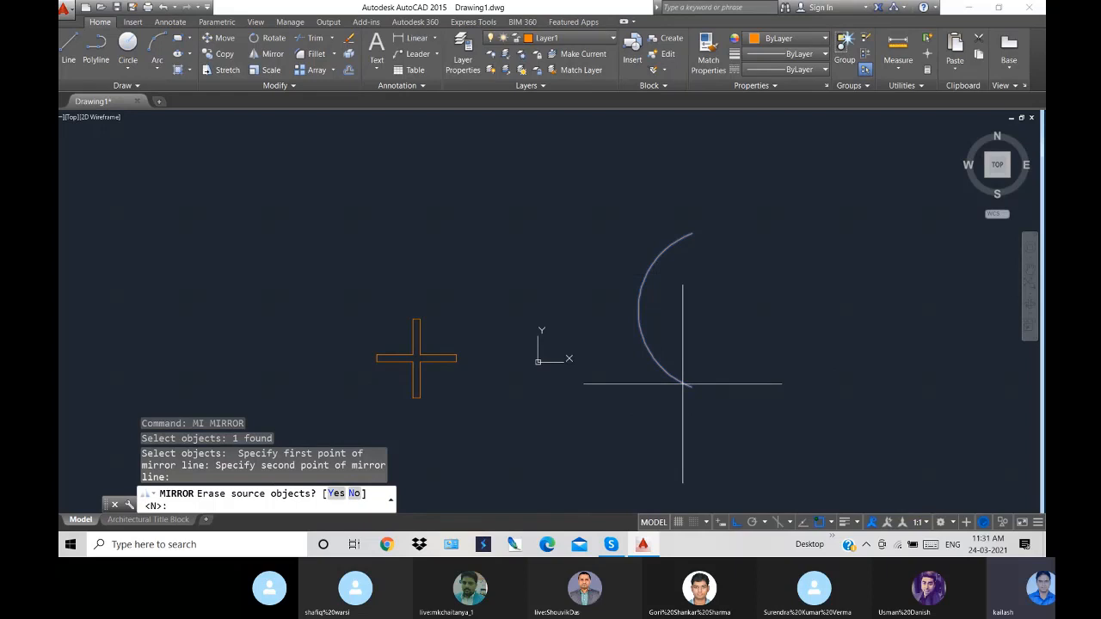
{"action": "key", "text": "Return"}
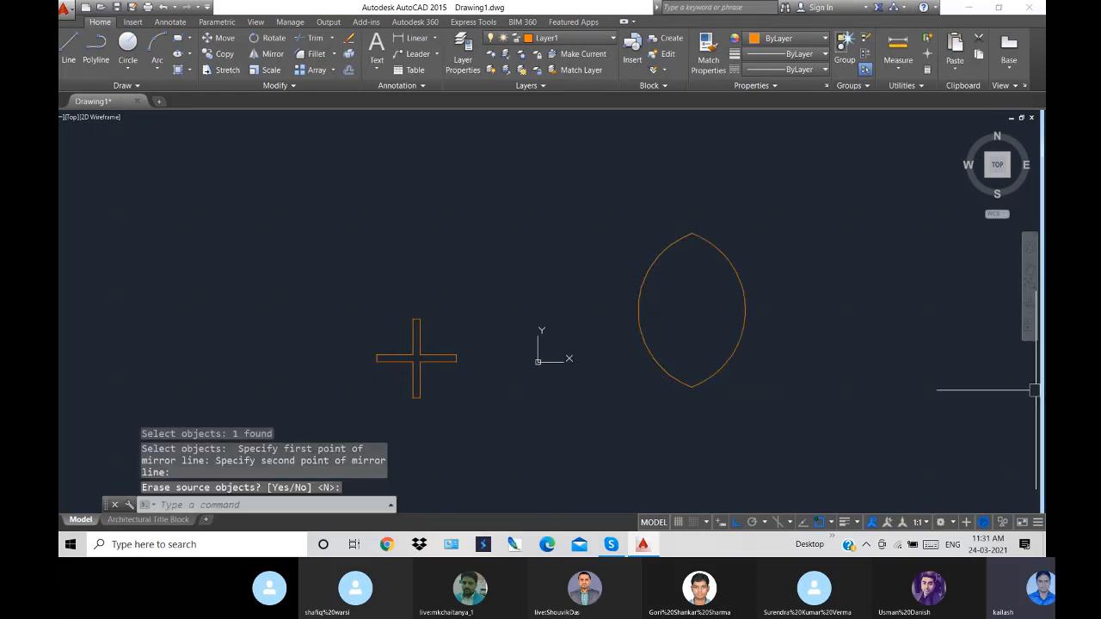
- Undo the last mirror and mirror the arc again across the line through its endpoints, erasing the source object
{"action": "key", "text": "ctrl+z"}
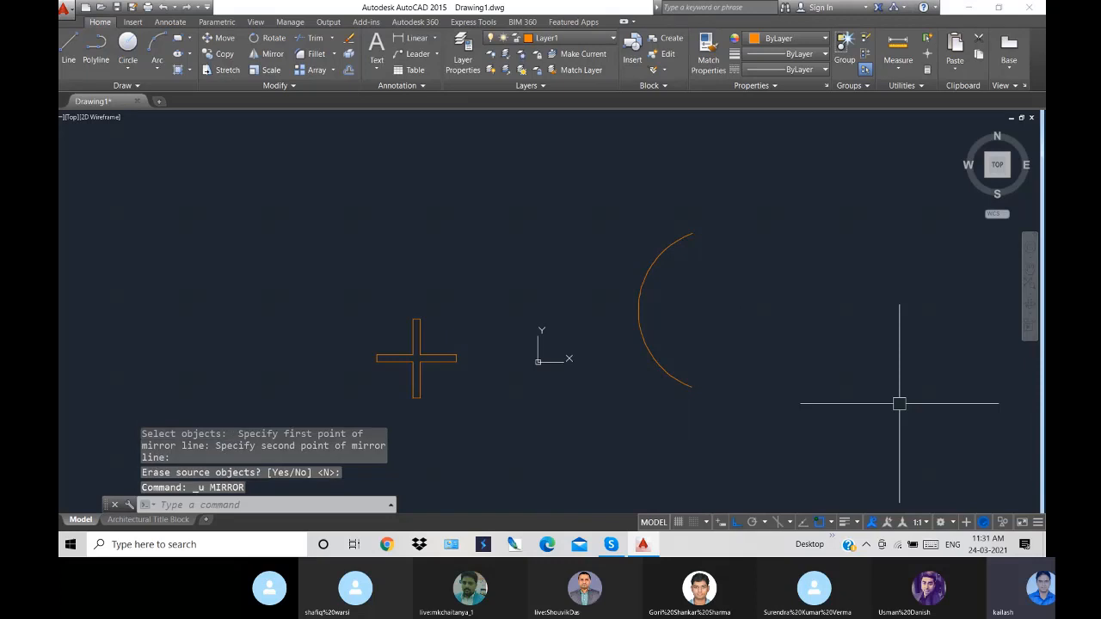
{"action": "type", "text": "mi"}
{"action": "key", "text": "Return"}
{"action": "left_click", "coordinate": [668, 244]}
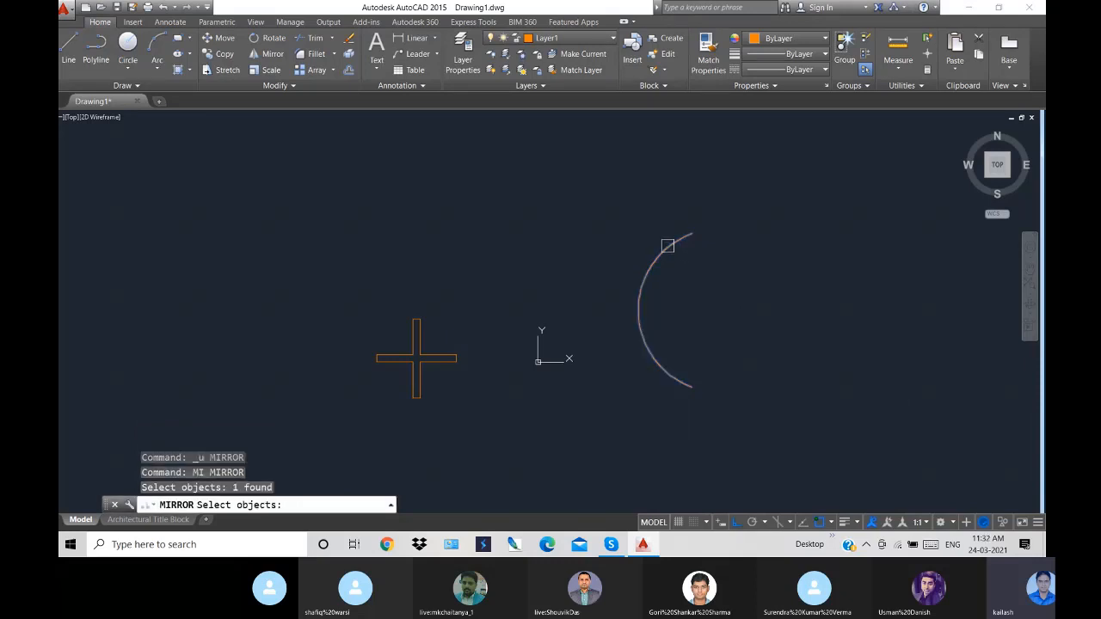
{"action": "key", "text": "Return"}
{"action": "left_click", "coordinate": [691, 387]}
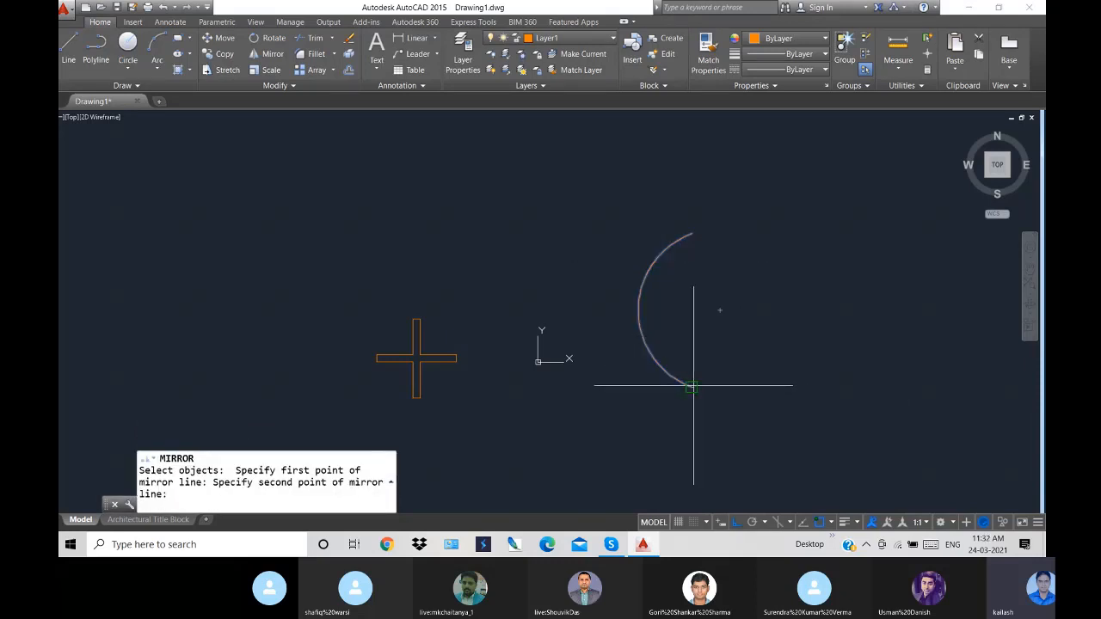
{"action": "left_click", "coordinate": [694, 238]}
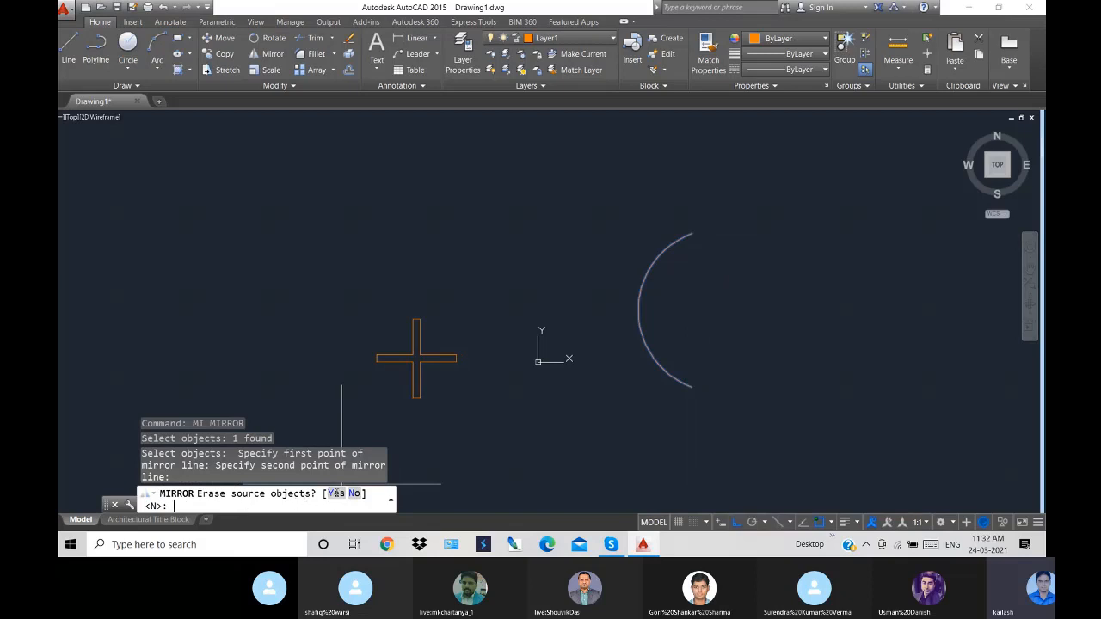
{"action": "left_click", "coordinate": [335, 493]}
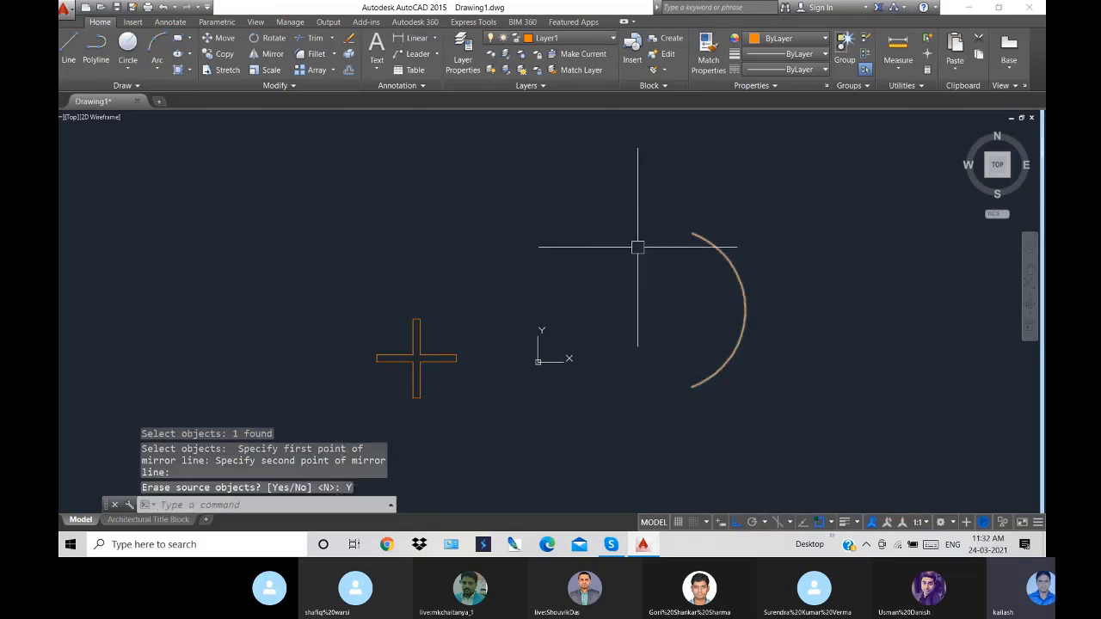
- Erase the mirrored arc right of the origin
{"action": "left_click", "coordinate": [726, 361]}
{"action": "key", "text": "Delete"}
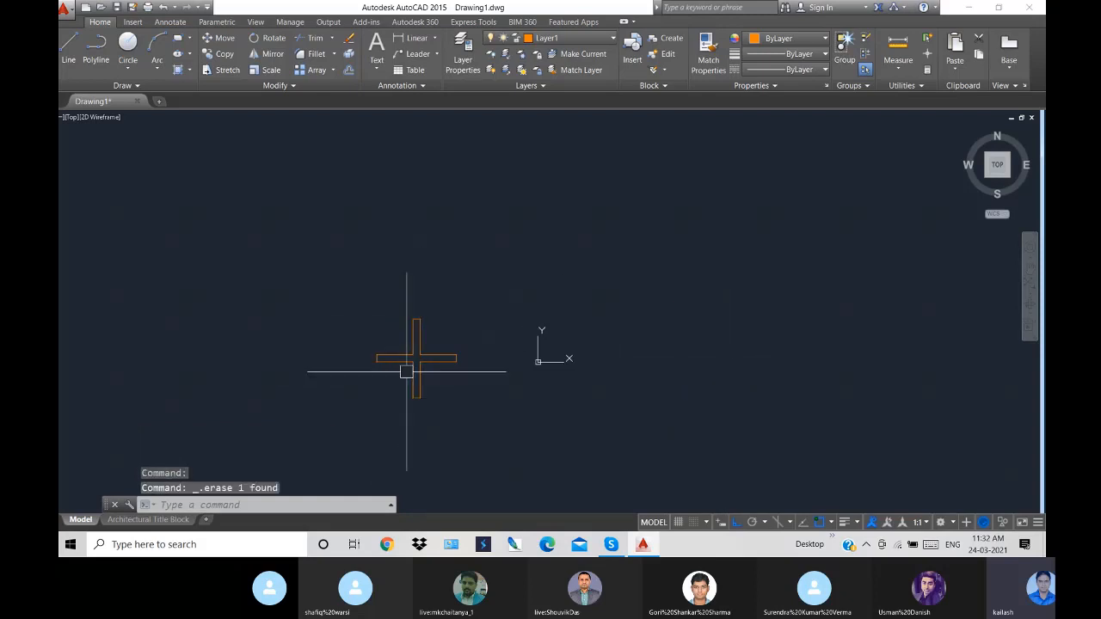
{"action": "scroll", "coordinate": [405, 357], "scroll_direction": "up", "scroll_amount": 8}
{"action": "scroll", "coordinate": [459, 351], "scroll_direction": "down", "scroll_amount": 2}
{"action": "scroll", "coordinate": [535, 357], "scroll_direction": "down", "scroll_amount": 4}
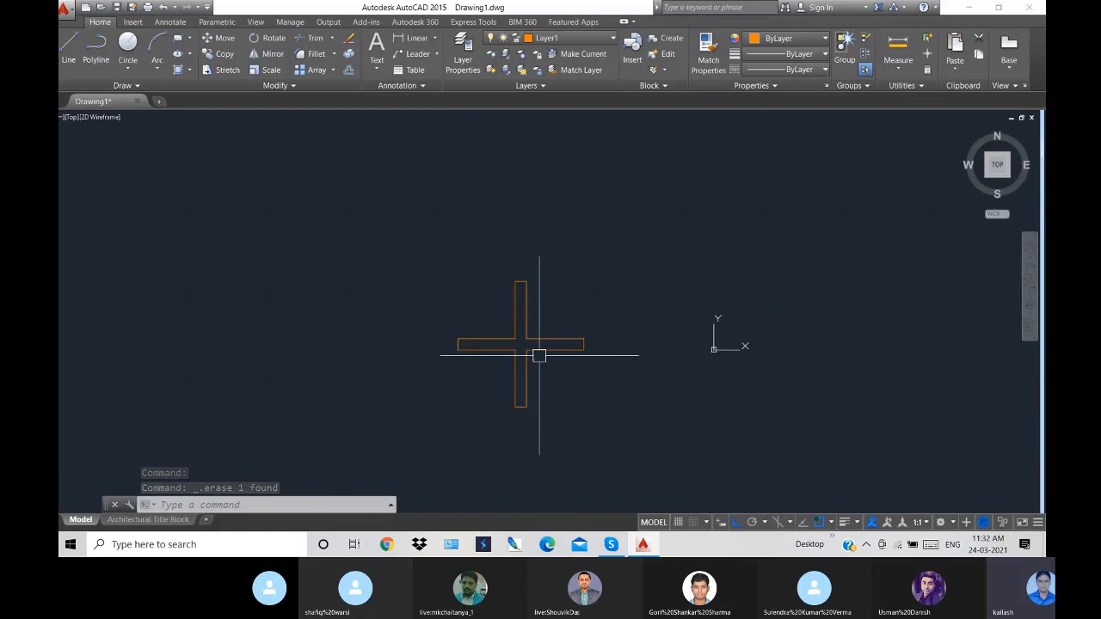
{"action": "key", "text": "Escape"}
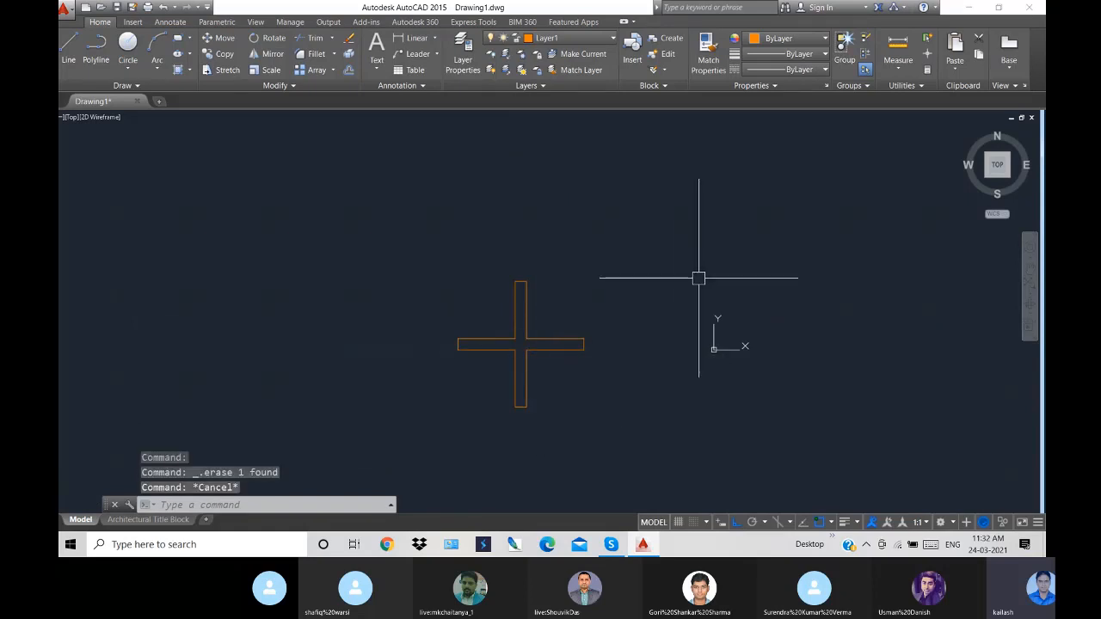
- Switch to the Skype call, open its chat, clear the message draft and send "I enter"
{"action": "left_click", "coordinate": [610, 544]}
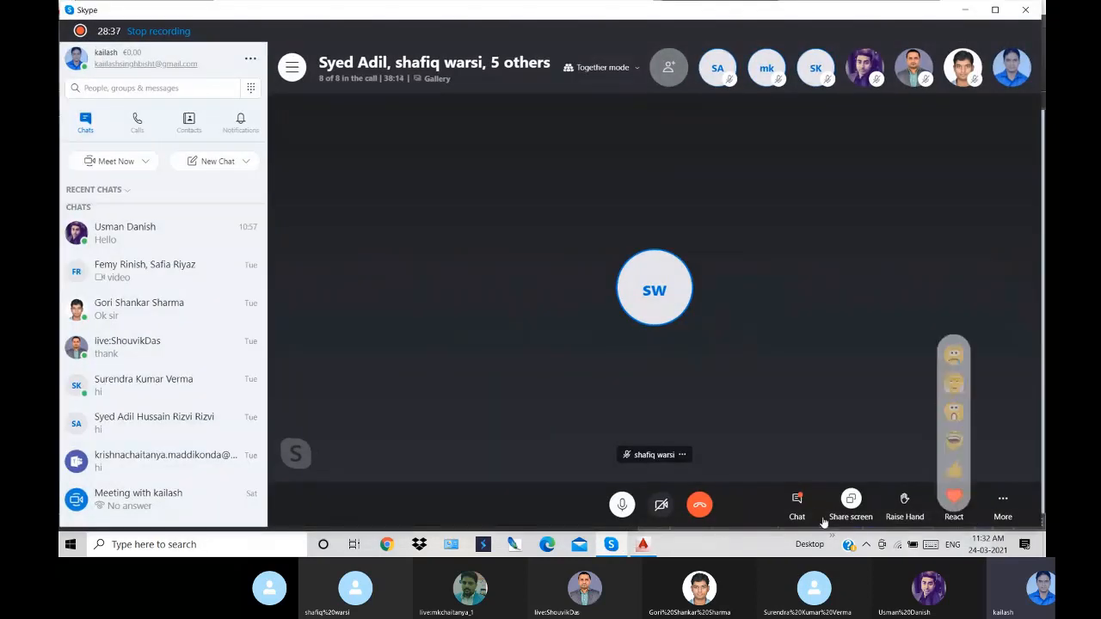
{"action": "left_click", "coordinate": [795, 507]}
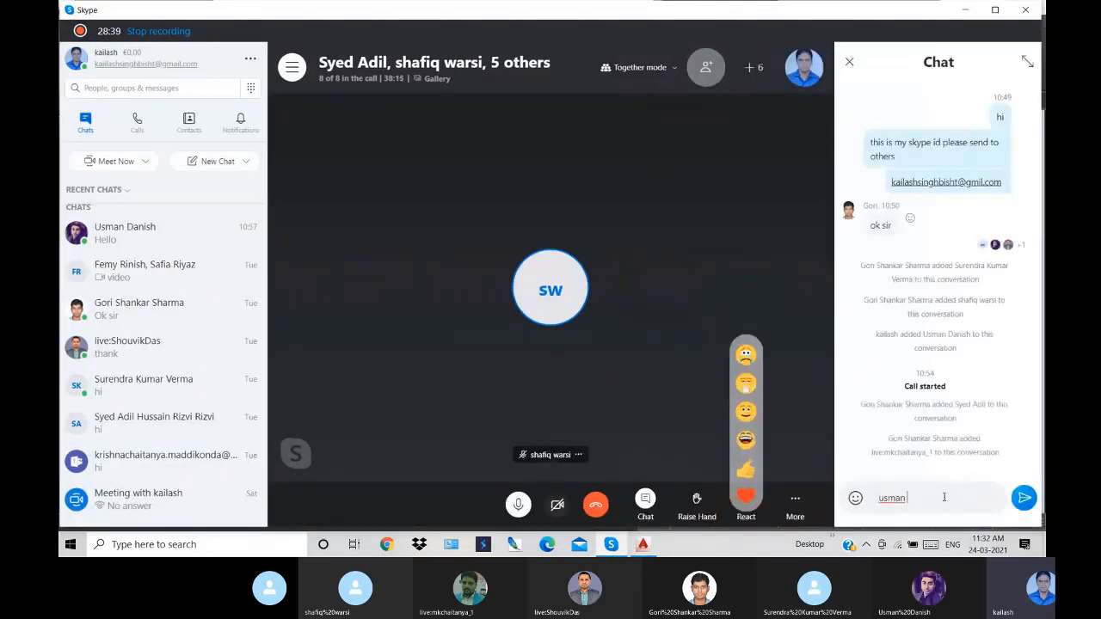
{"action": "left_click_drag", "start_coordinate": [944, 499], "coordinate": [827, 501]}
{"action": "key", "text": "BackSpace"}
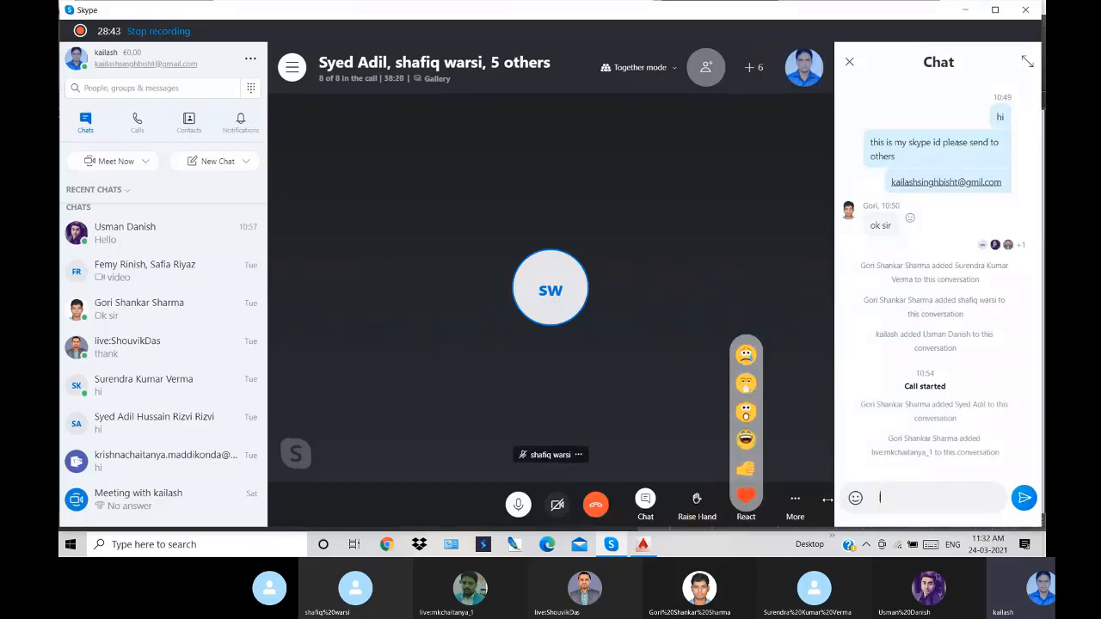
{"action": "type", "text": "I enter"}
{"action": "key", "text": "Return"}
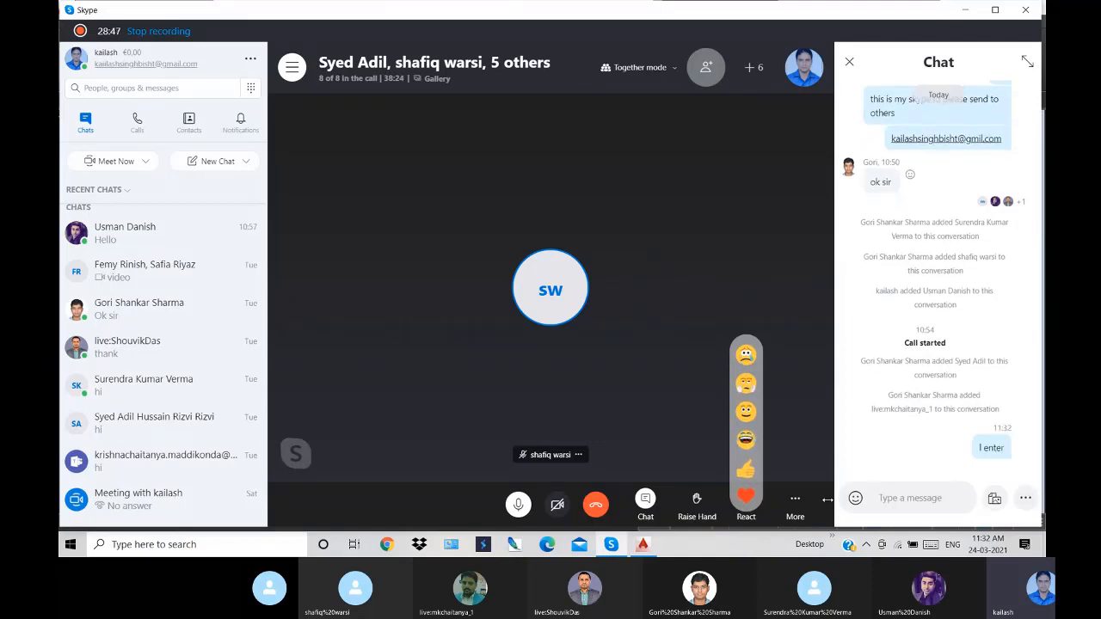
{"action": "type", "text": "@"}
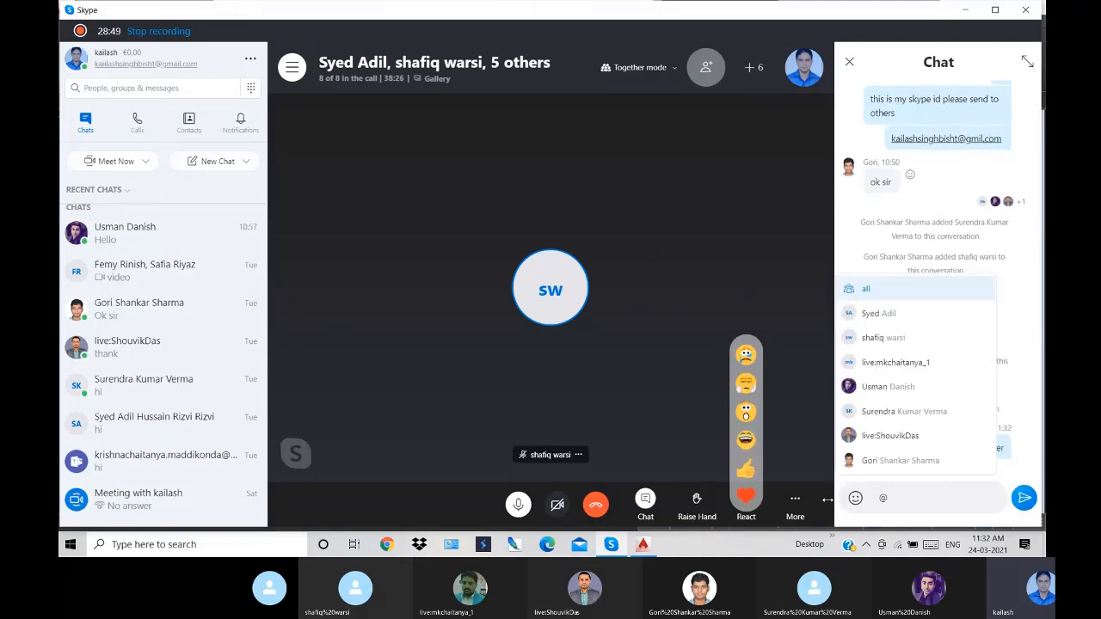
{"action": "type", "text": "20"}
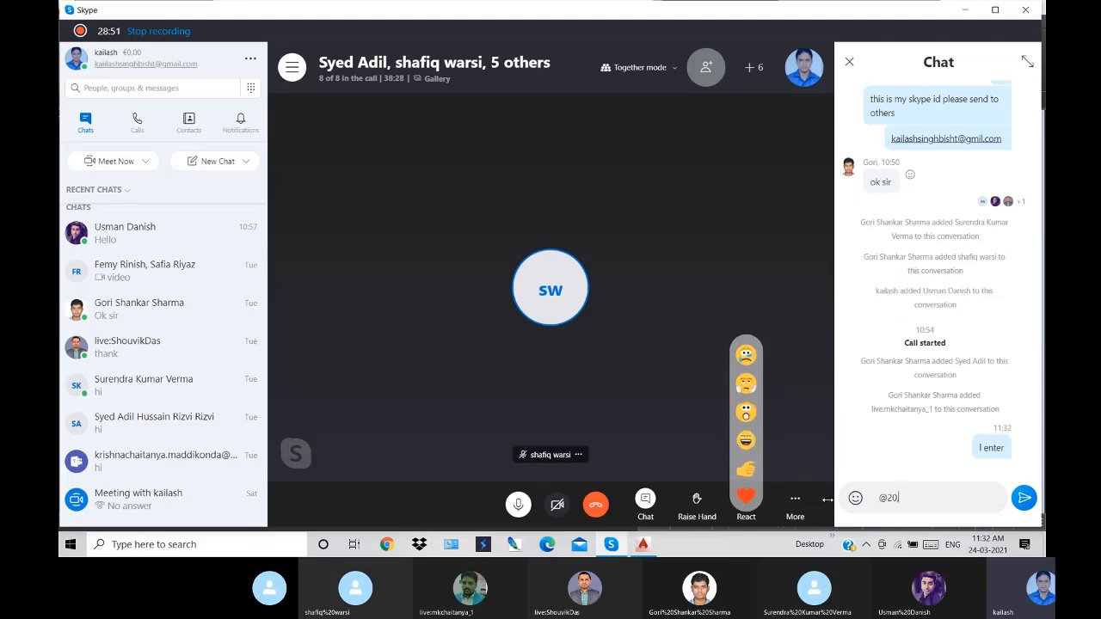
{"action": "type", "text": ",0"}
{"action": "key", "text": "Return"}
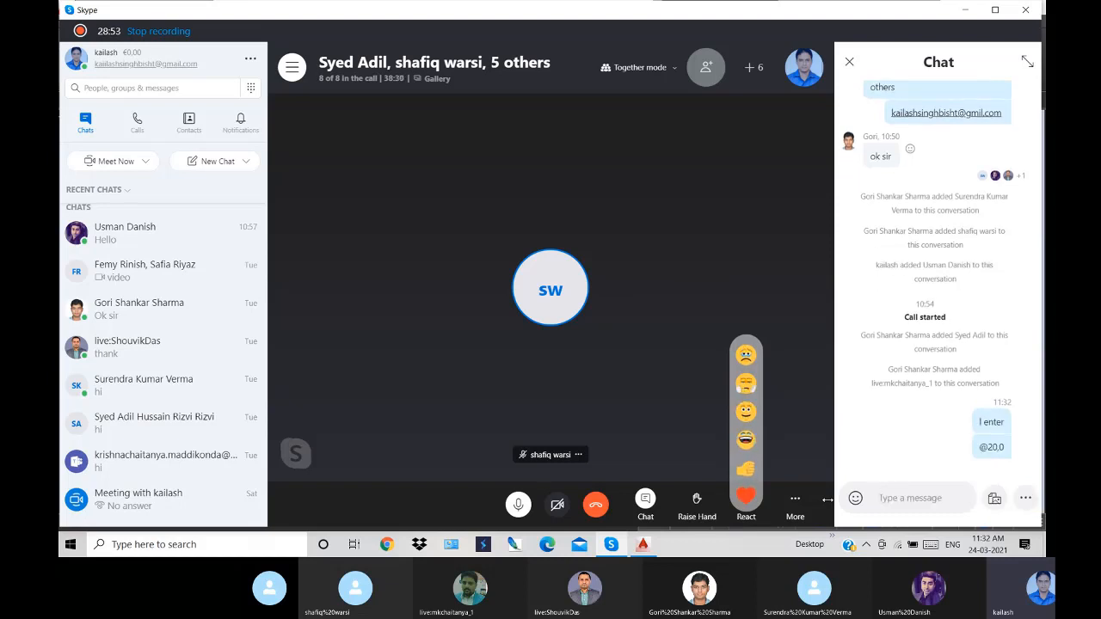
{"action": "type", "text": "@0.20"}
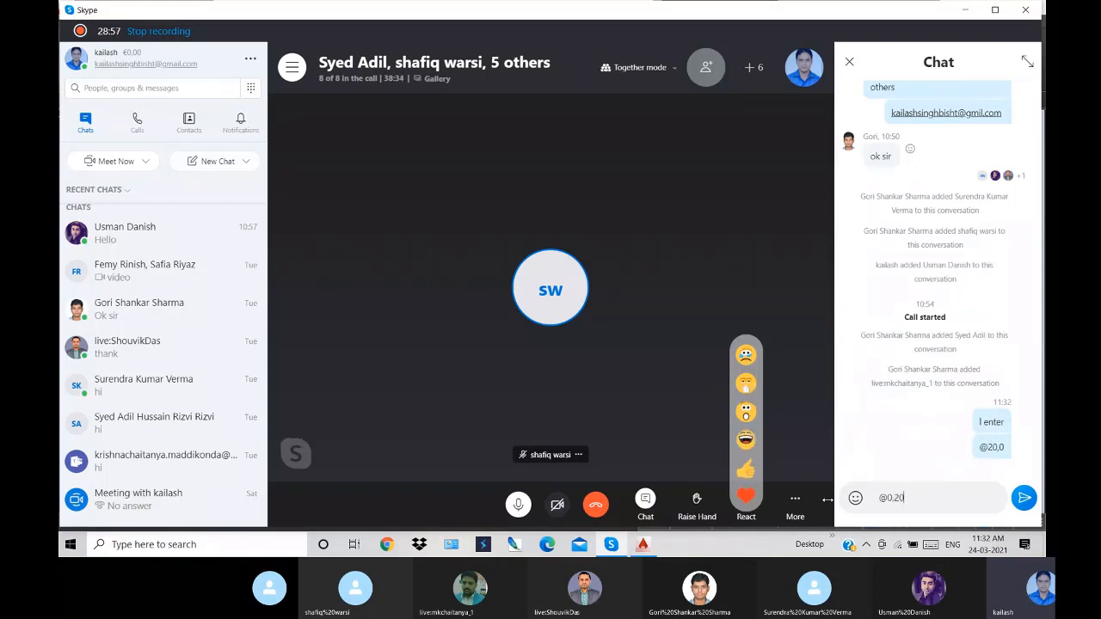
{"action": "type", "text": ",20"}
{"action": "key", "text": "Return"}
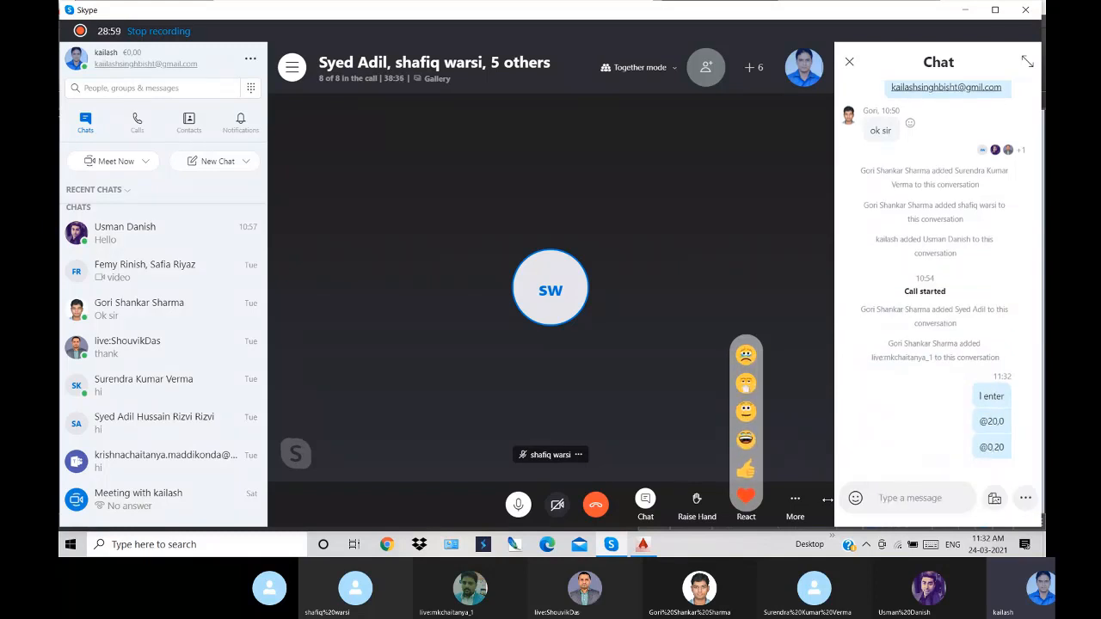
- Send the relative coordinate @-20,0 as a chat message and begin the following message with @0,2
{"action": "type", "text": "@"}
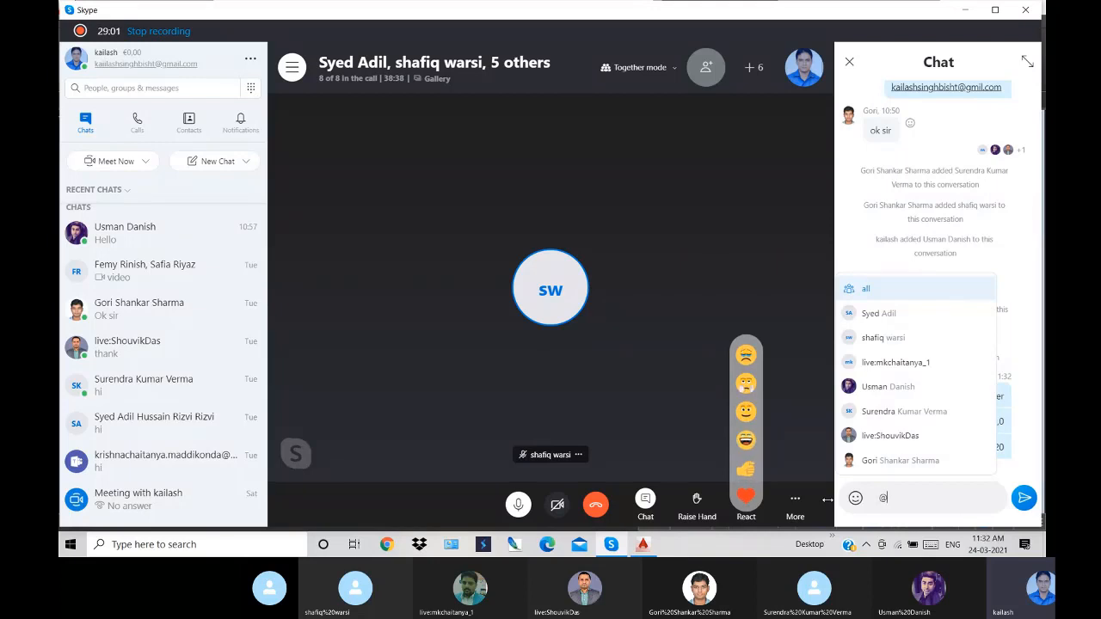
{"action": "type", "text": "-"}
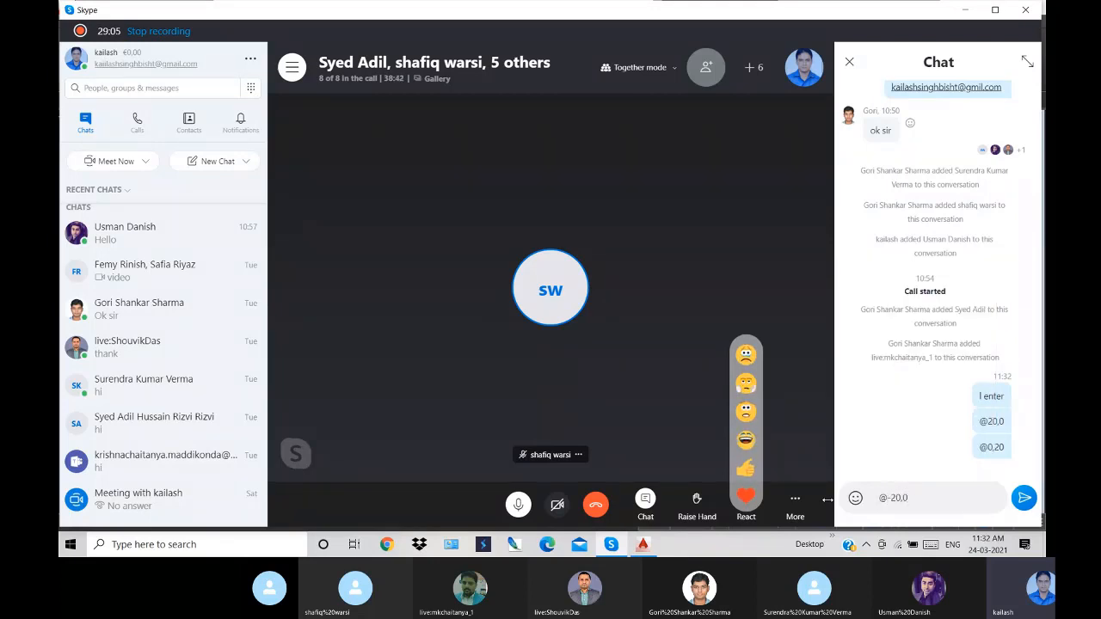
{"action": "type", "text": "20,0"}
{"action": "key", "text": "Return"}
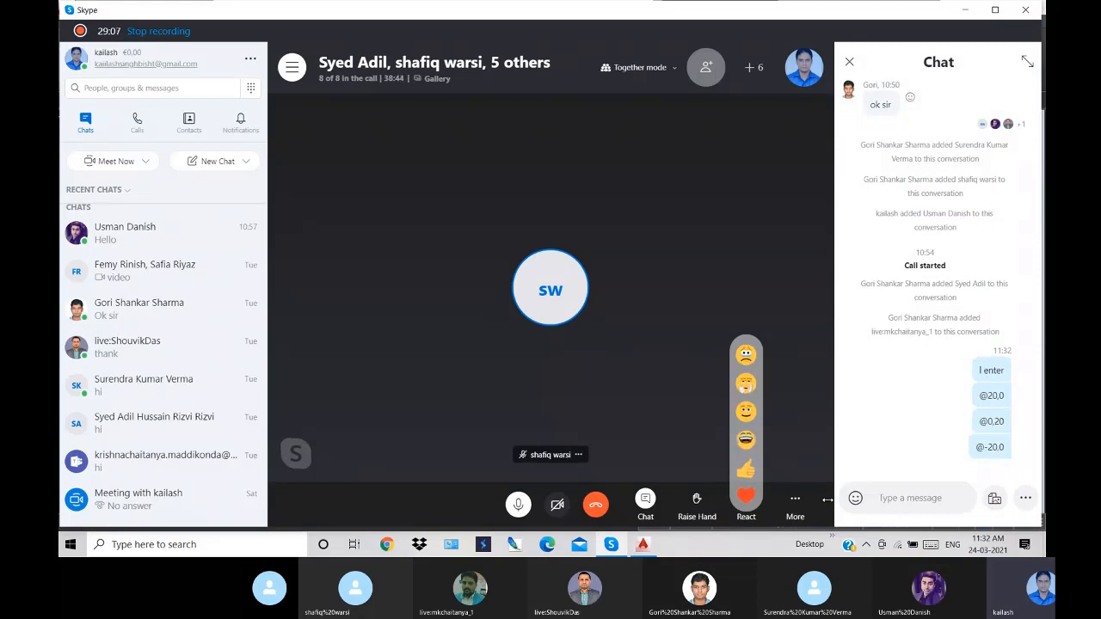
{"action": "type", "text": "@"}
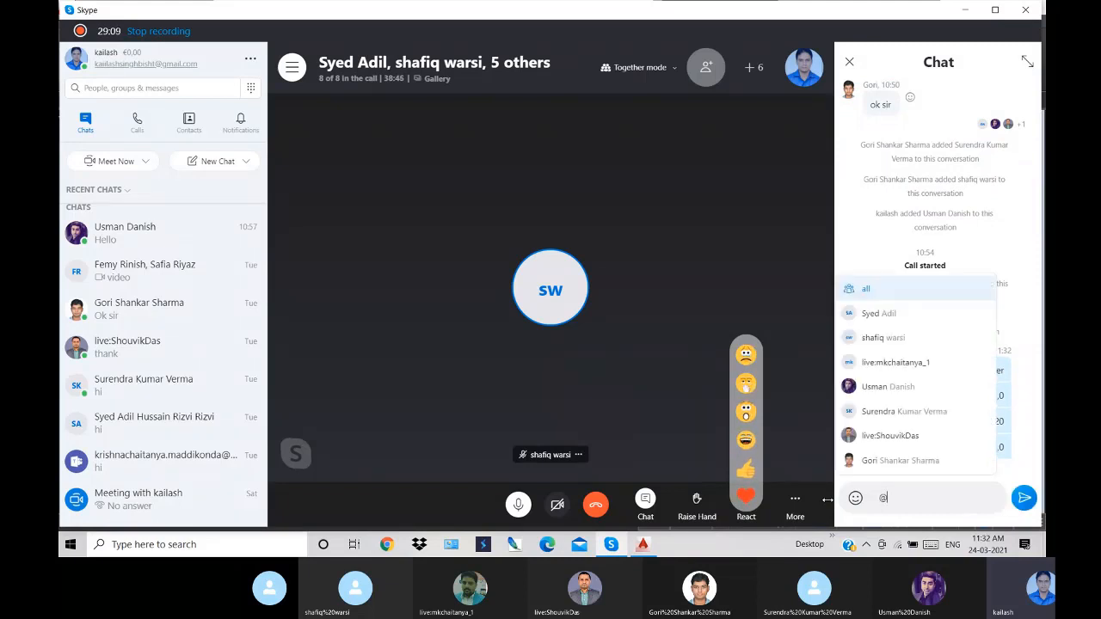
{"action": "type", "text": "0"}
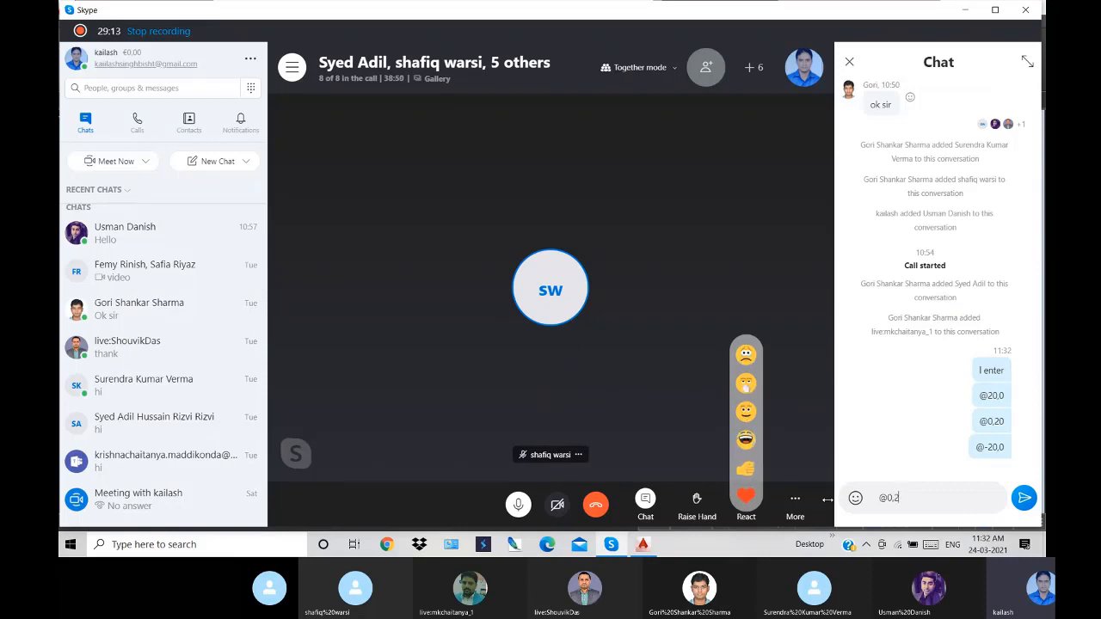
- Send the relative coordinate @0,-20 as a message in the call chat and close the chat
{"action": "type", "text": ",-20"}
{"action": "key", "text": "Return"}
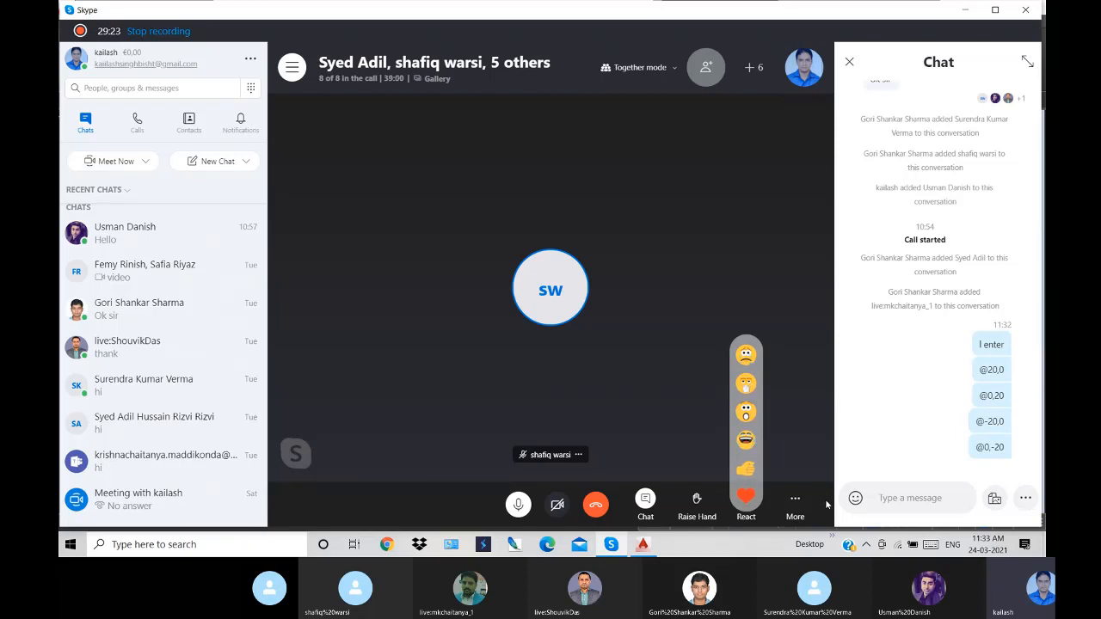
{"action": "left_click", "coordinate": [851, 62]}
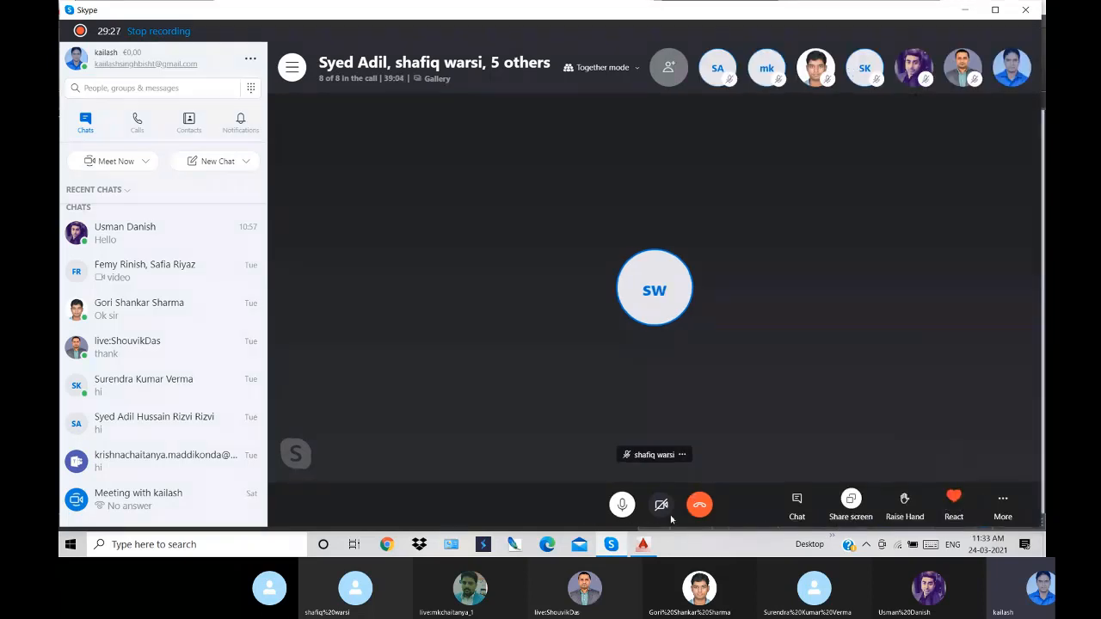
- Mute the call microphone and switch from Skype to the AutoCAD drawing
{"action": "left_click", "coordinate": [623, 504]}
{"action": "mouse_move", "coordinate": [642, 550]}
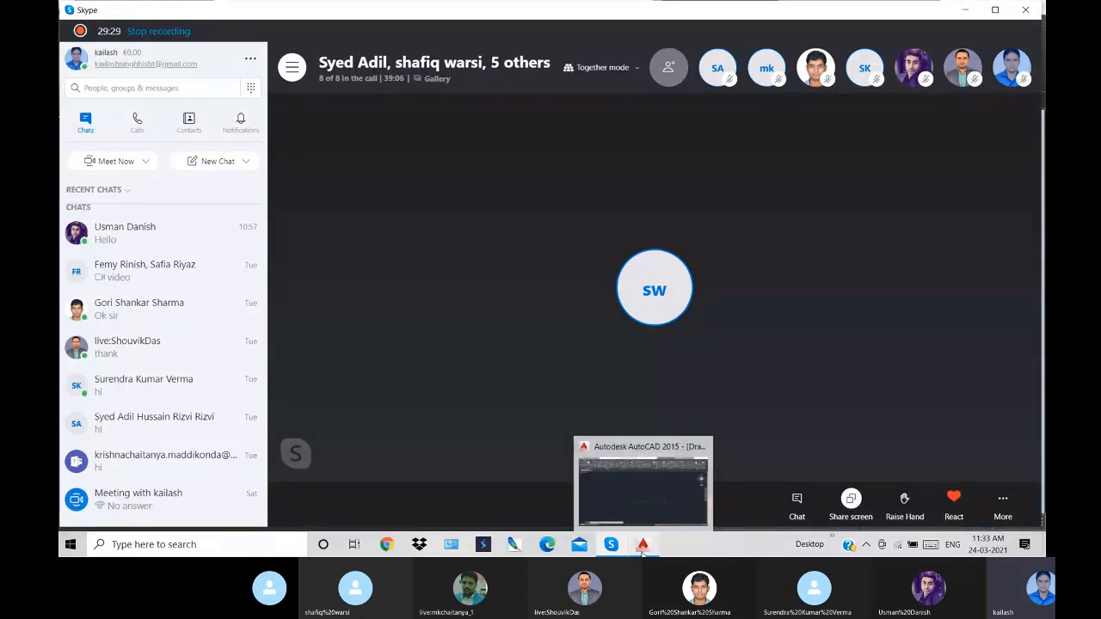
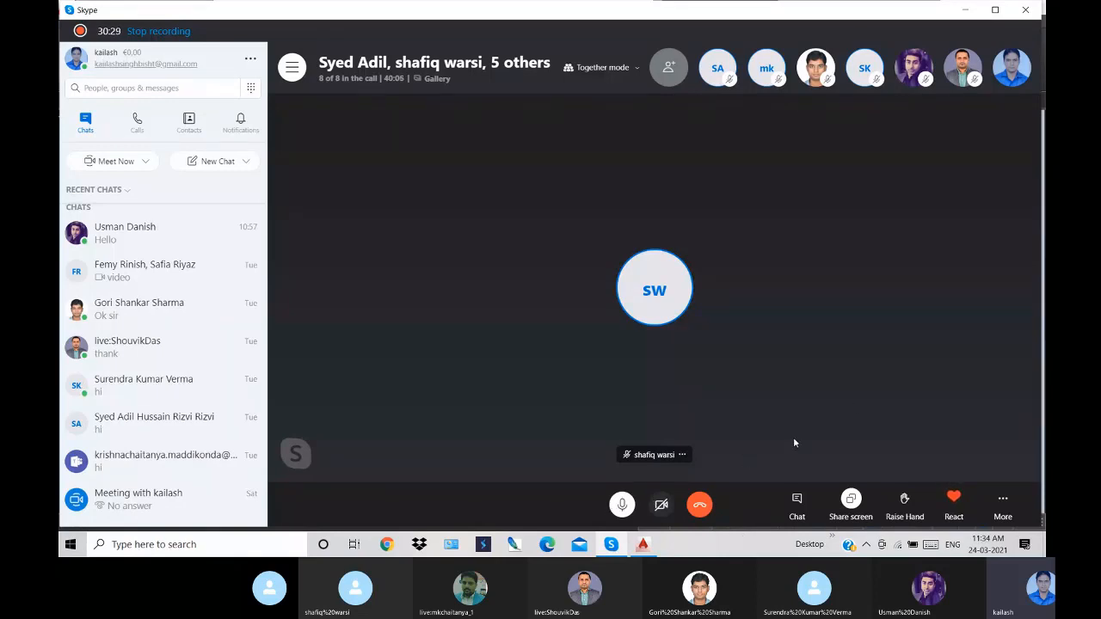
{"action": "left_click", "coordinate": [965, 10]}
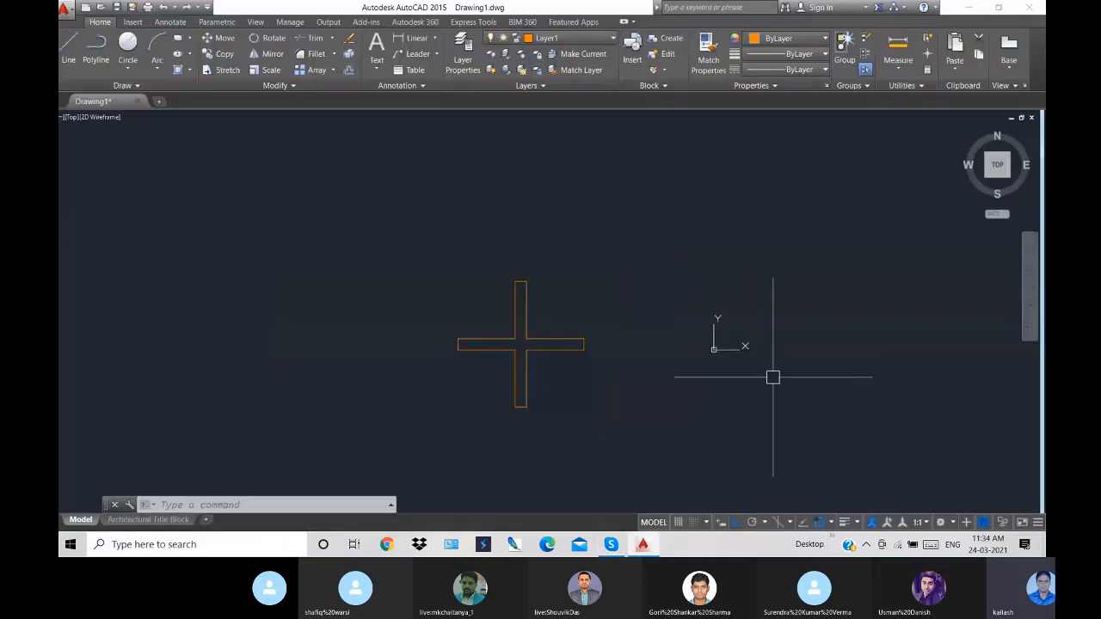
- Erase the cross-shaped outline and the short line left at its right end
{"action": "left_click", "coordinate": [572, 421]}
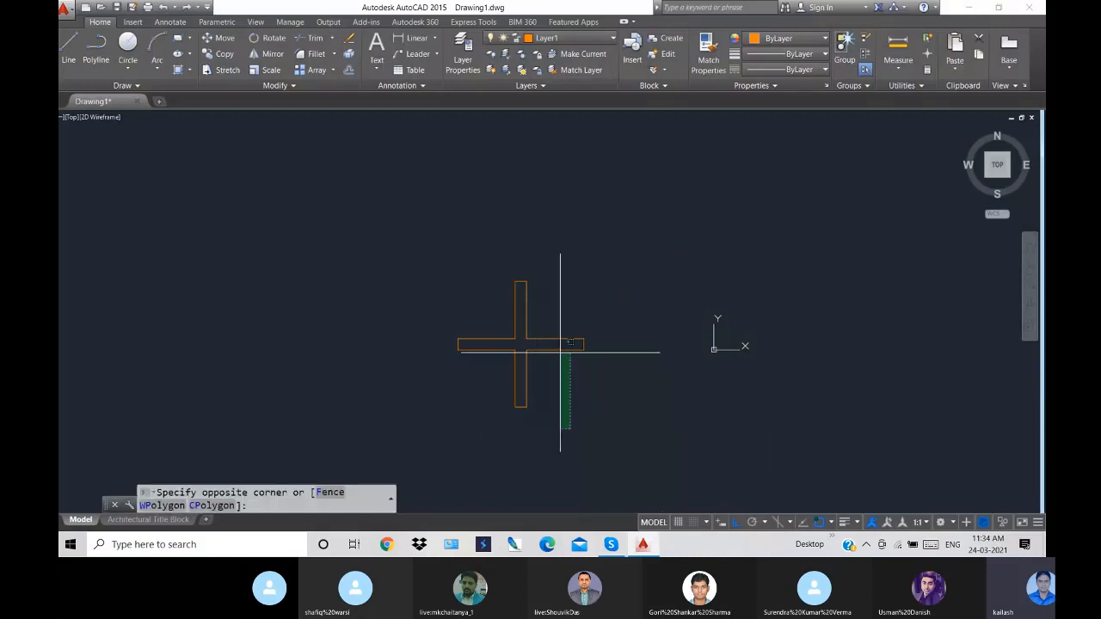
{"action": "left_click", "coordinate": [434, 272]}
{"action": "key", "text": "Delete"}
{"action": "left_click", "coordinate": [614, 405]}
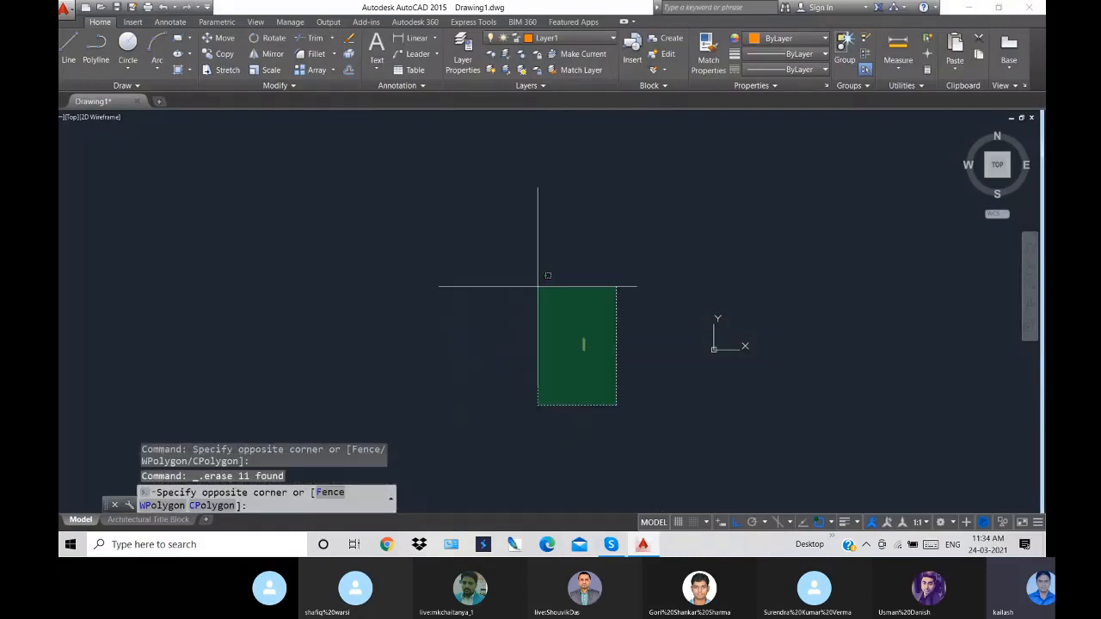
{"action": "left_click", "coordinate": [538, 287]}
{"action": "key", "text": "Delete"}
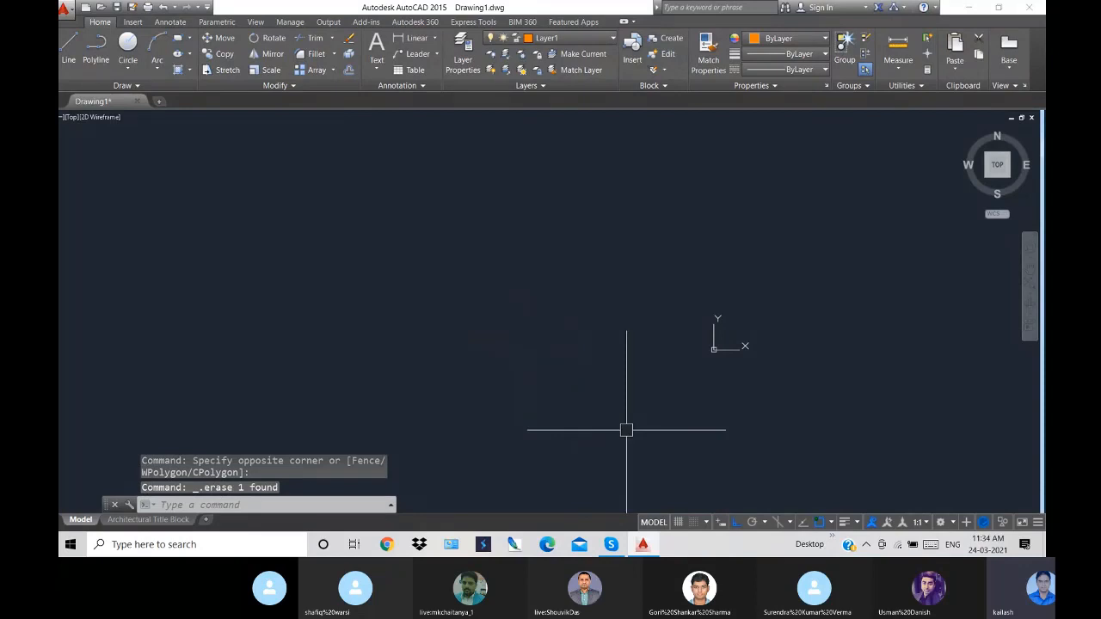
- Undo both erasures of the cross outline
{"action": "key", "text": "ctrl+z"}
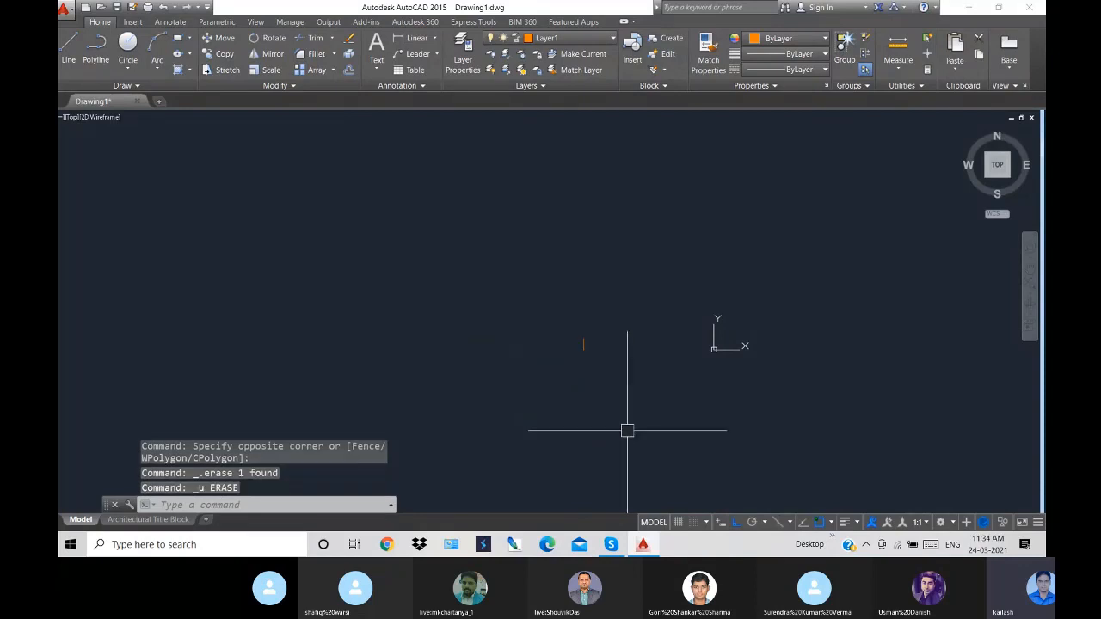
{"action": "key", "text": "ctrl+z"}
- Select the edges of the cross's upper arm one at a time to check how they are grouped, and clear the selection
{"action": "scroll", "coordinate": [501, 310], "scroll_direction": "up", "scroll_amount": 4}
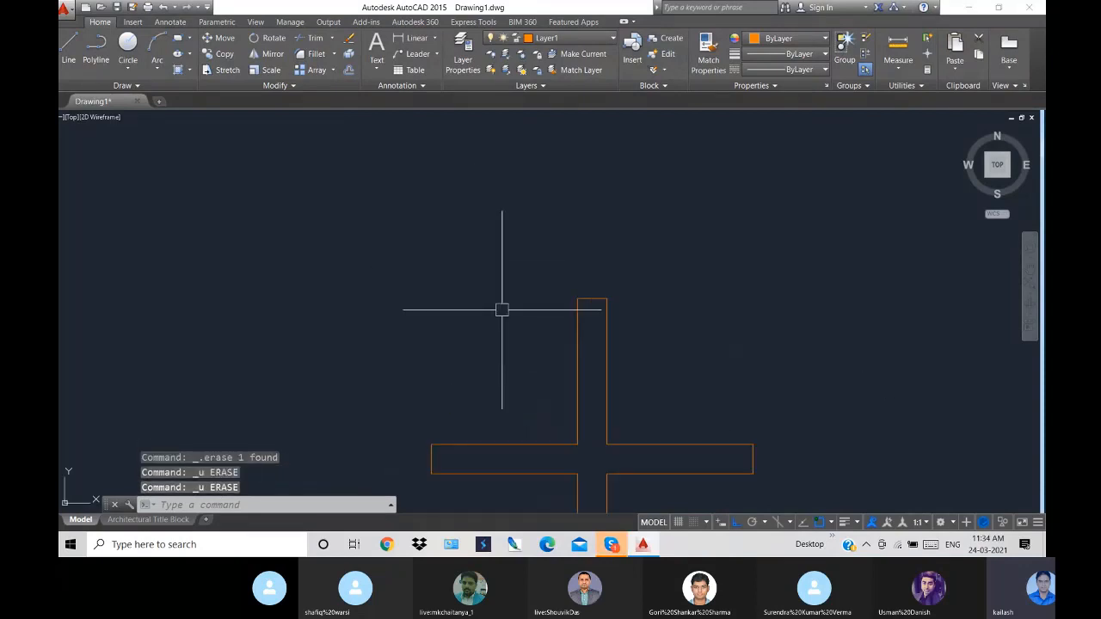
{"action": "left_click", "coordinate": [577, 344]}
{"action": "left_click", "coordinate": [607, 354]}
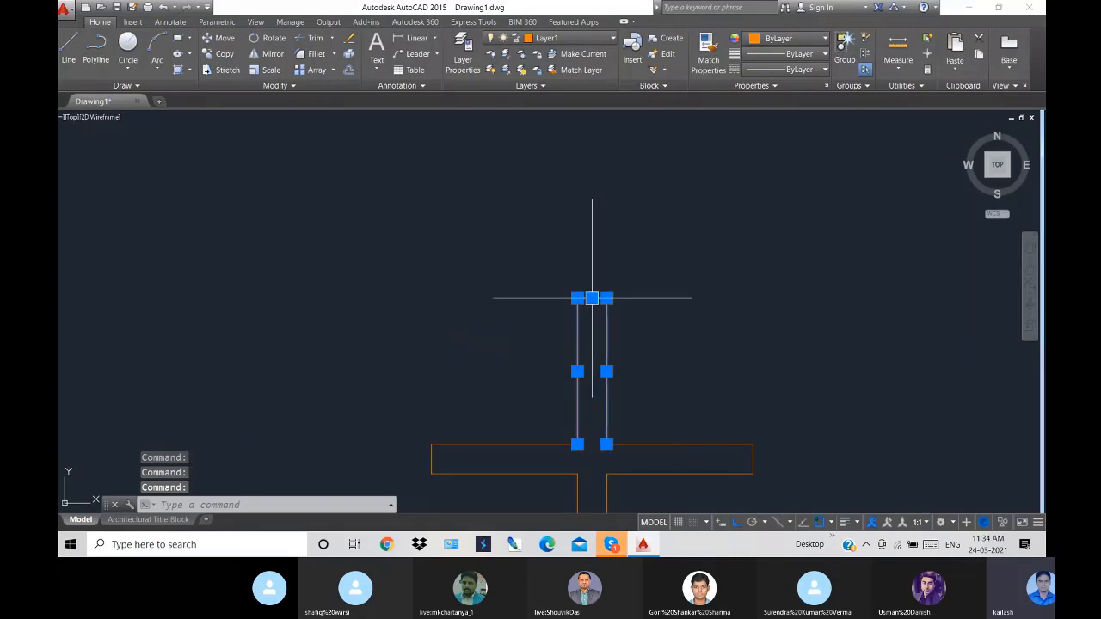
{"action": "scroll", "coordinate": [659, 438], "scroll_direction": "up", "scroll_amount": 4}
{"action": "scroll", "coordinate": [818, 419], "scroll_direction": "down", "scroll_amount": 4}
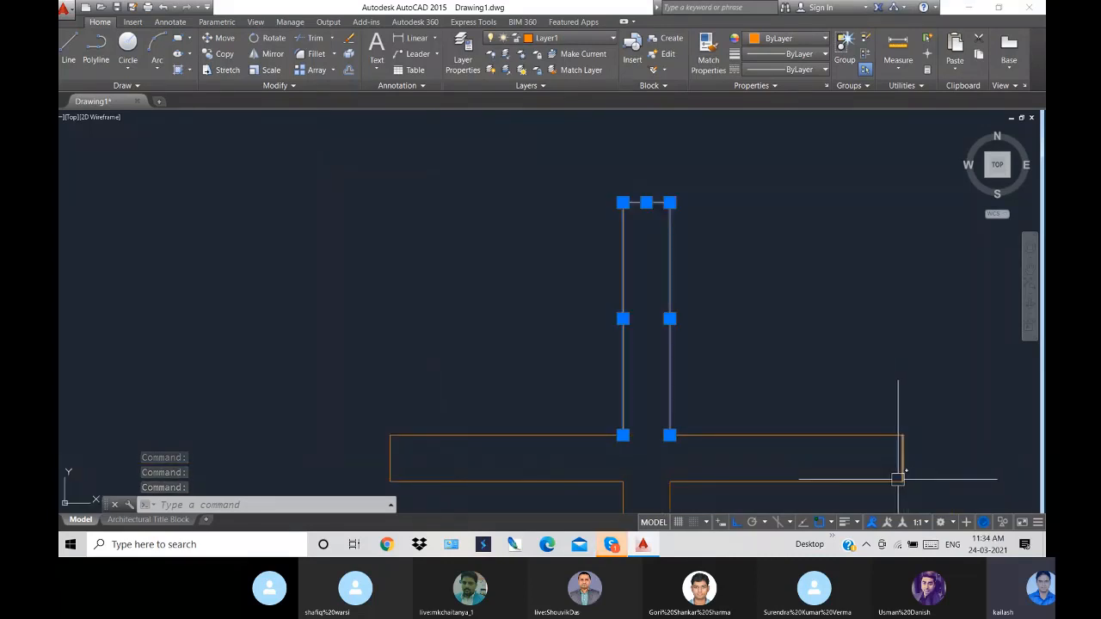
{"action": "key", "text": "Escape"}
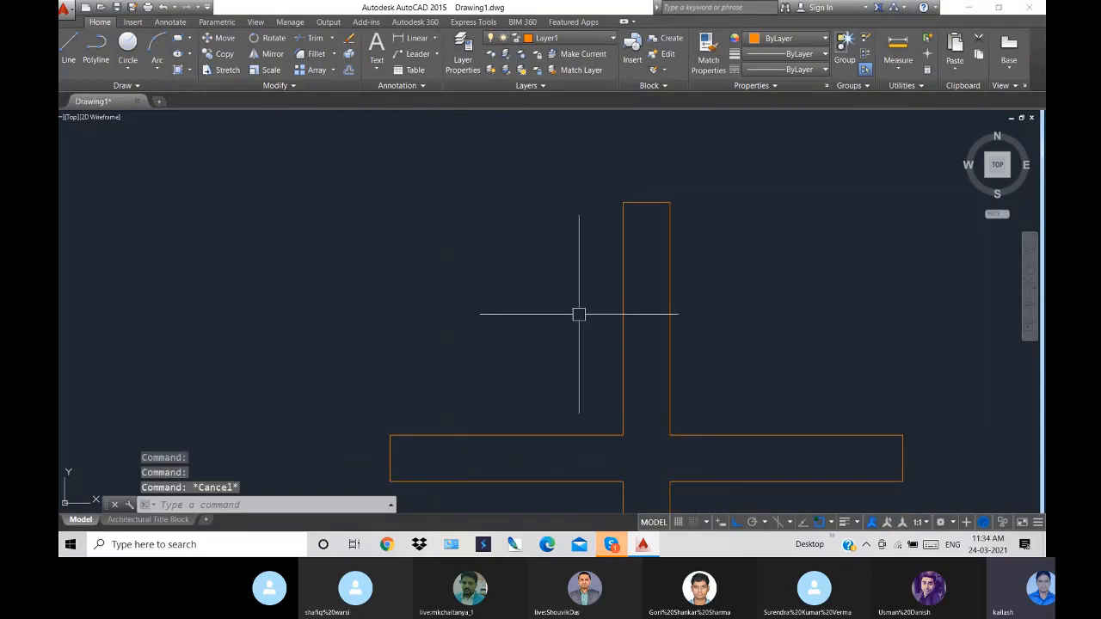
- Draw a closed polyline outline about 24 units wide, notched on its left side, left of the cross, and check its selection as one object
{"action": "scroll", "coordinate": [634, 349], "scroll_direction": "down", "scroll_amount": 5}
{"action": "type", "text": "pl"}
{"action": "key", "text": "Return"}
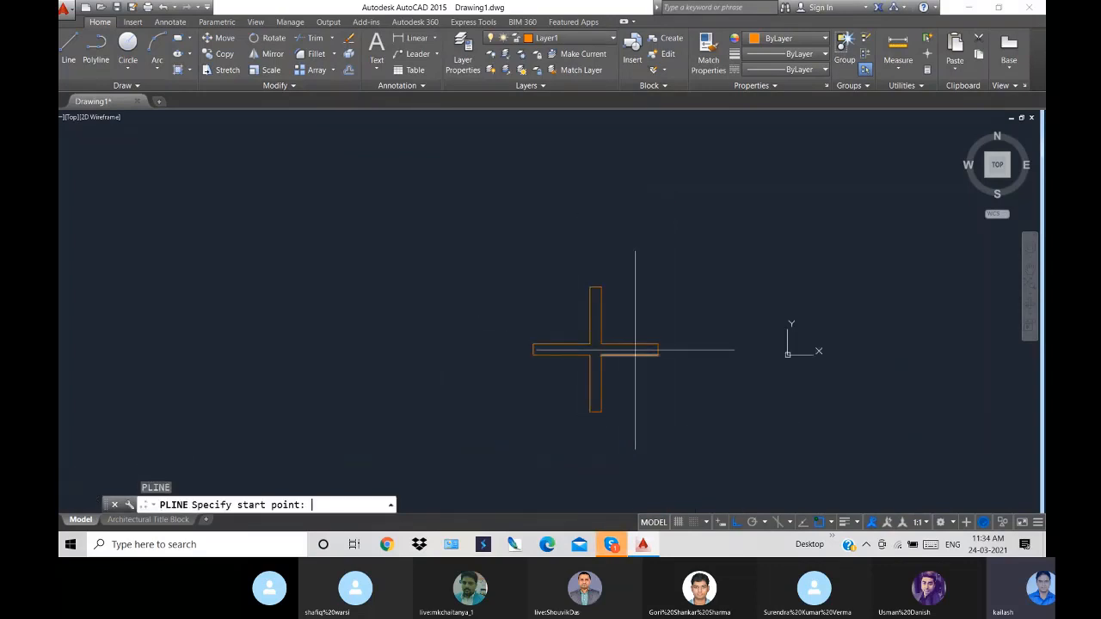
{"action": "left_click", "coordinate": [287, 358]}
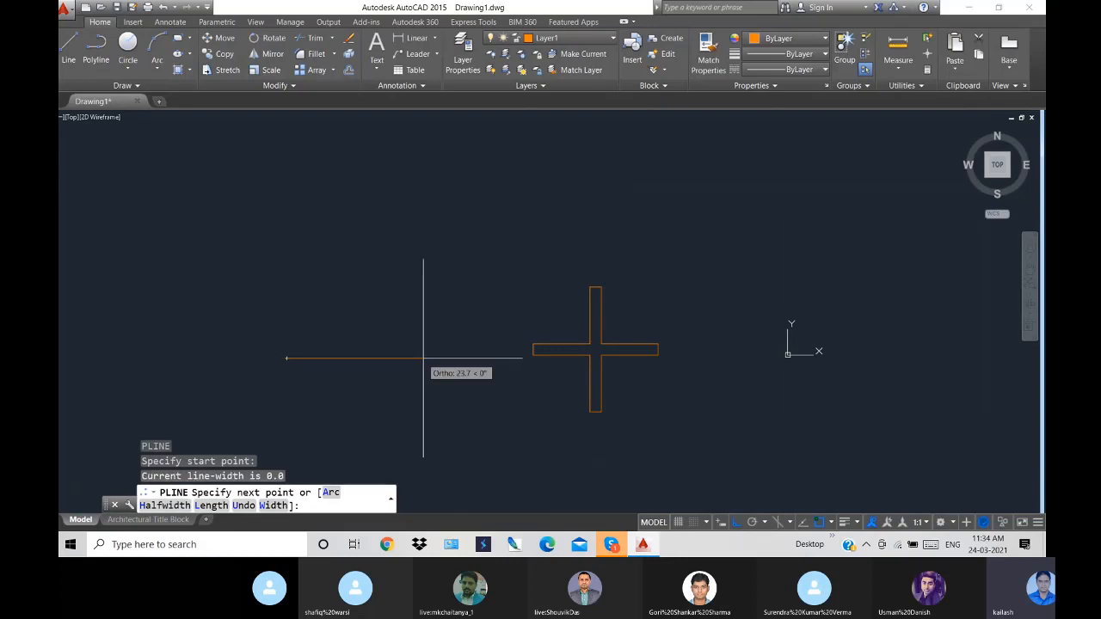
{"action": "left_click", "coordinate": [423, 358]}
{"action": "left_click", "coordinate": [424, 237]}
{"action": "left_click", "coordinate": [279, 232]}
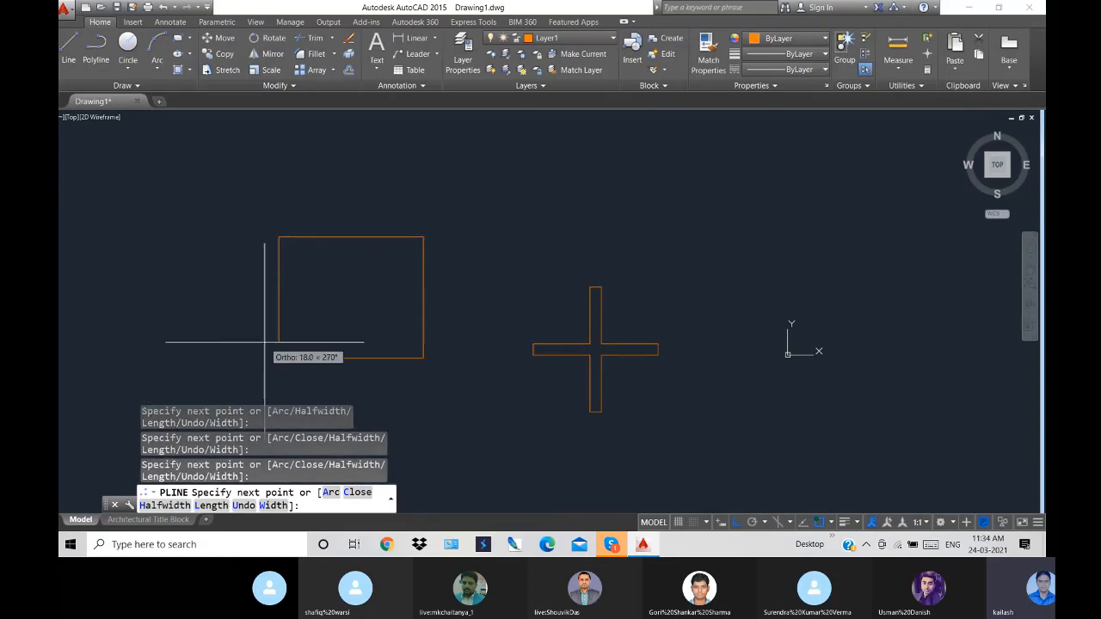
{"action": "left_click", "coordinate": [294, 302]}
{"action": "left_click", "coordinate": [339, 303]}
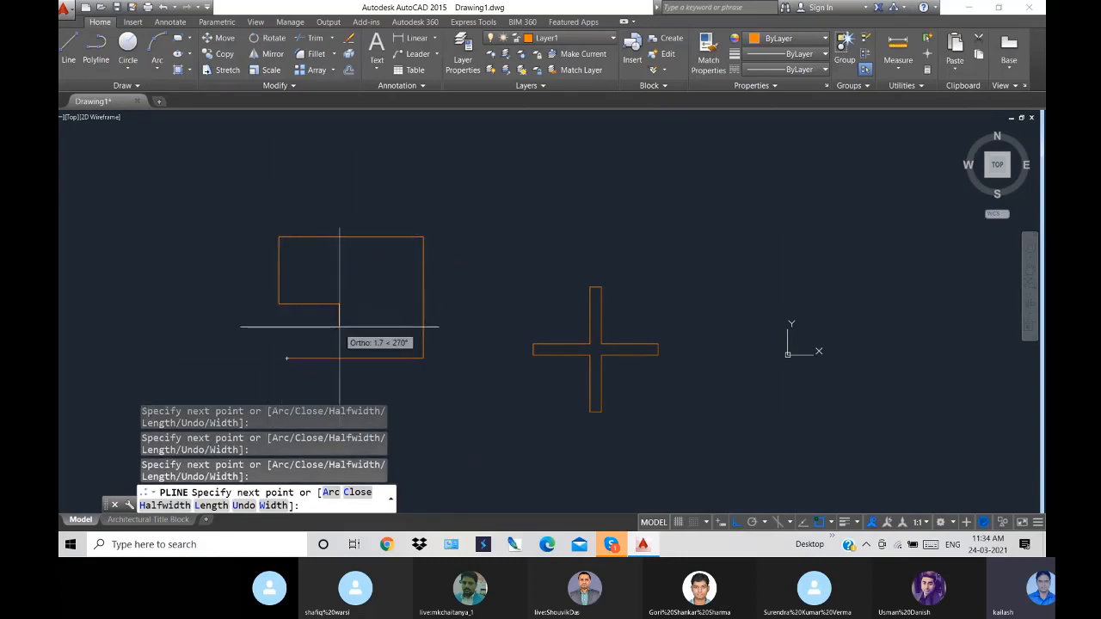
{"action": "left_click", "coordinate": [339, 333]}
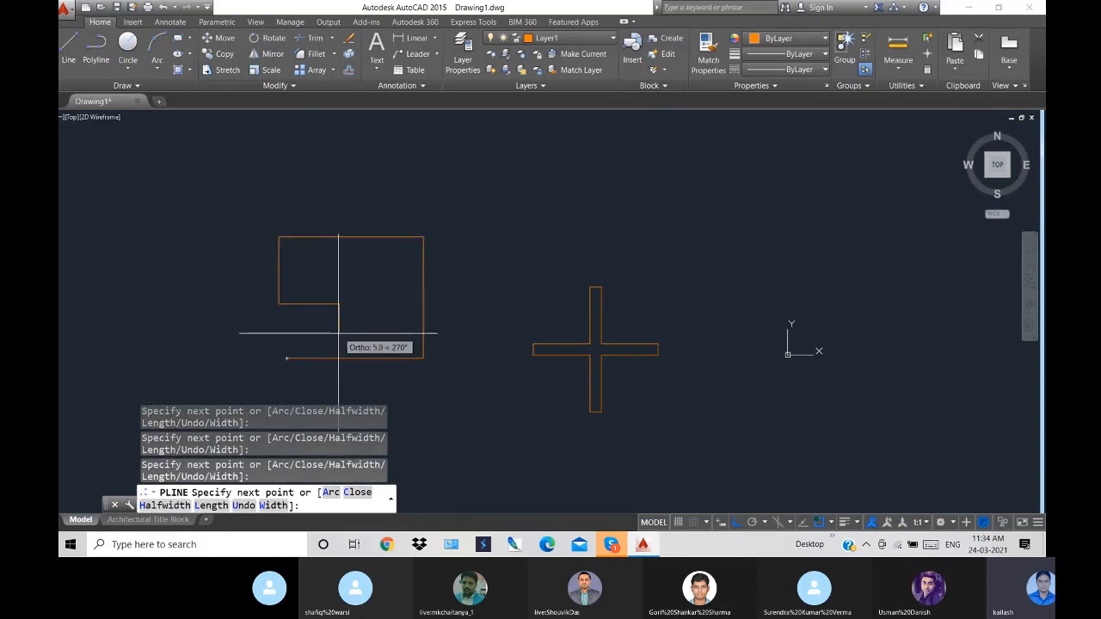
{"action": "right_click", "coordinate": [286, 358]}
{"action": "left_click", "coordinate": [336, 192]}
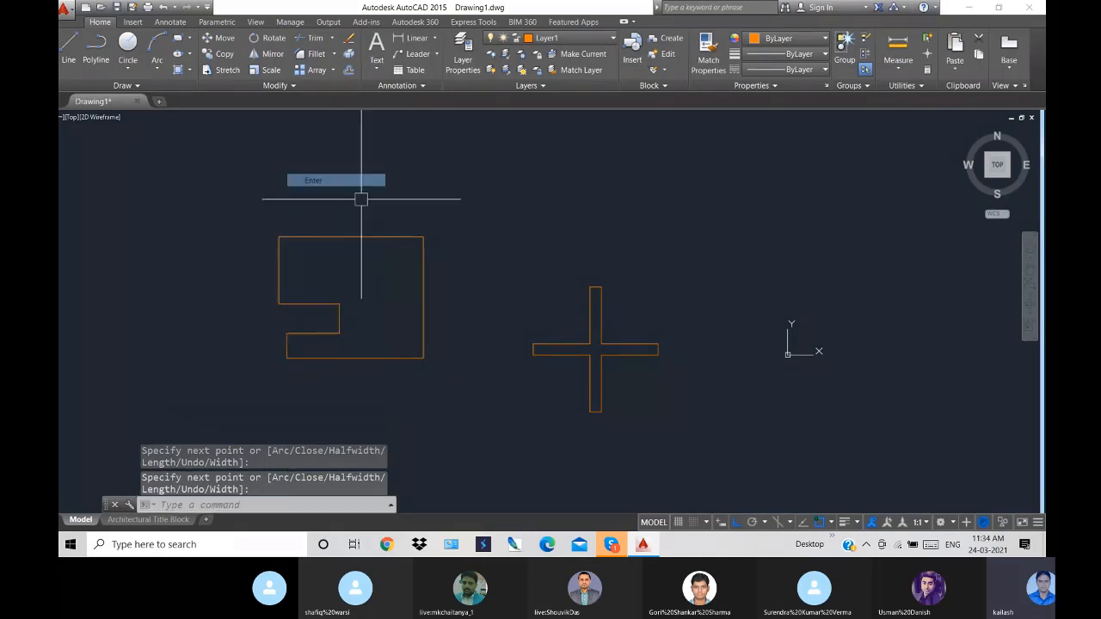
{"action": "left_click", "coordinate": [381, 236]}
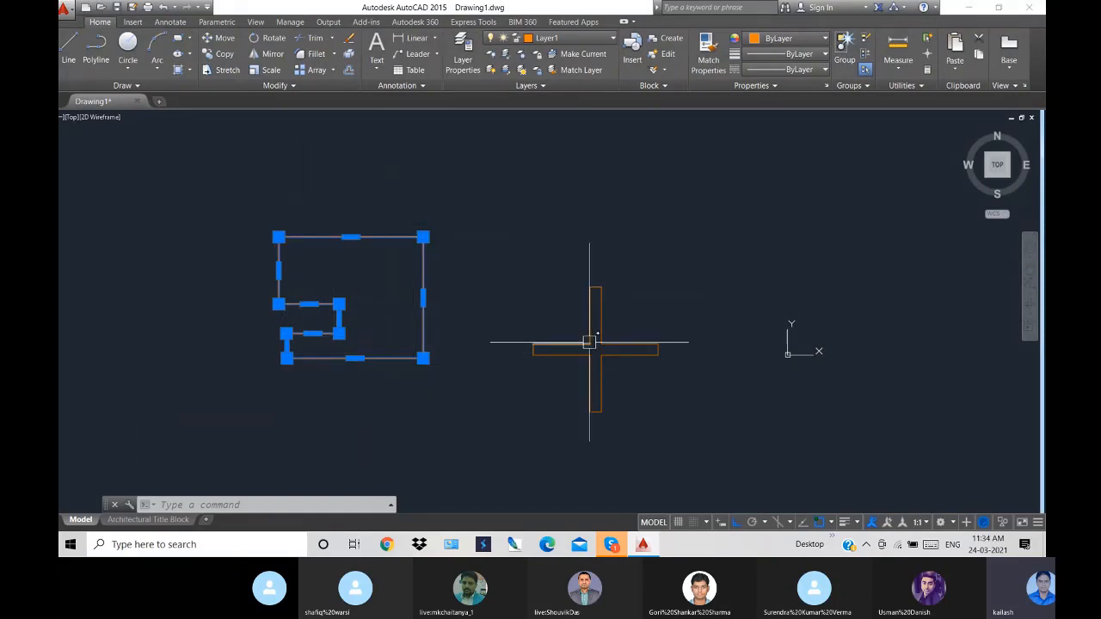
{"action": "key", "text": "Escape"}
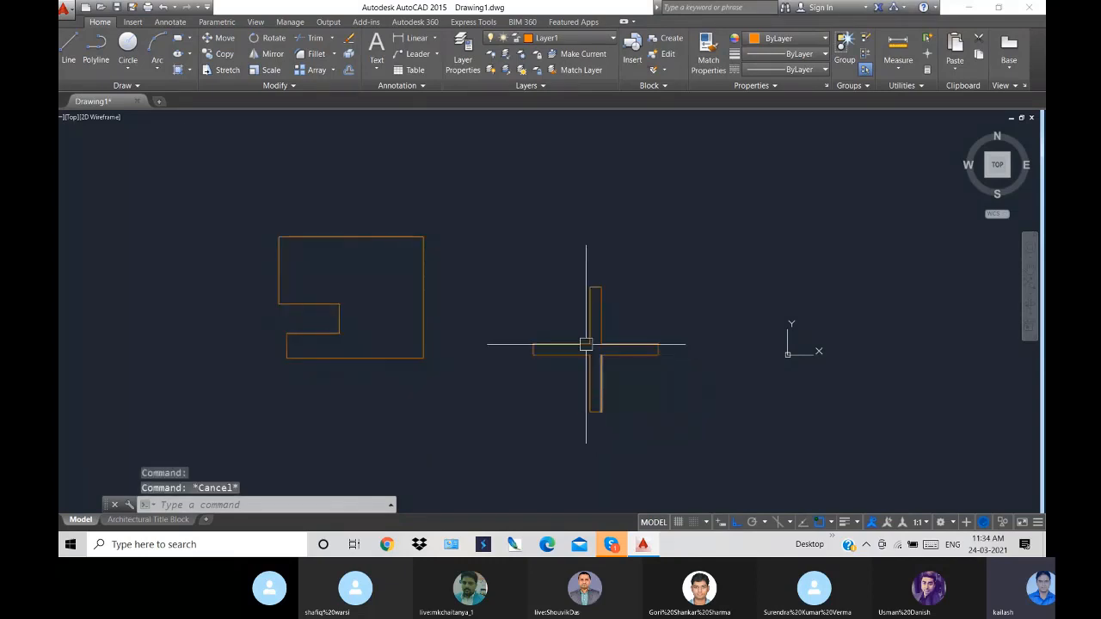
- Draw a closed outline with a notch in its lower edge above the cross, using the Line tool
{"action": "left_click", "coordinate": [68, 47]}
{"action": "left_click", "coordinate": [436, 149]}
{"action": "left_click", "coordinate": [579, 149]}
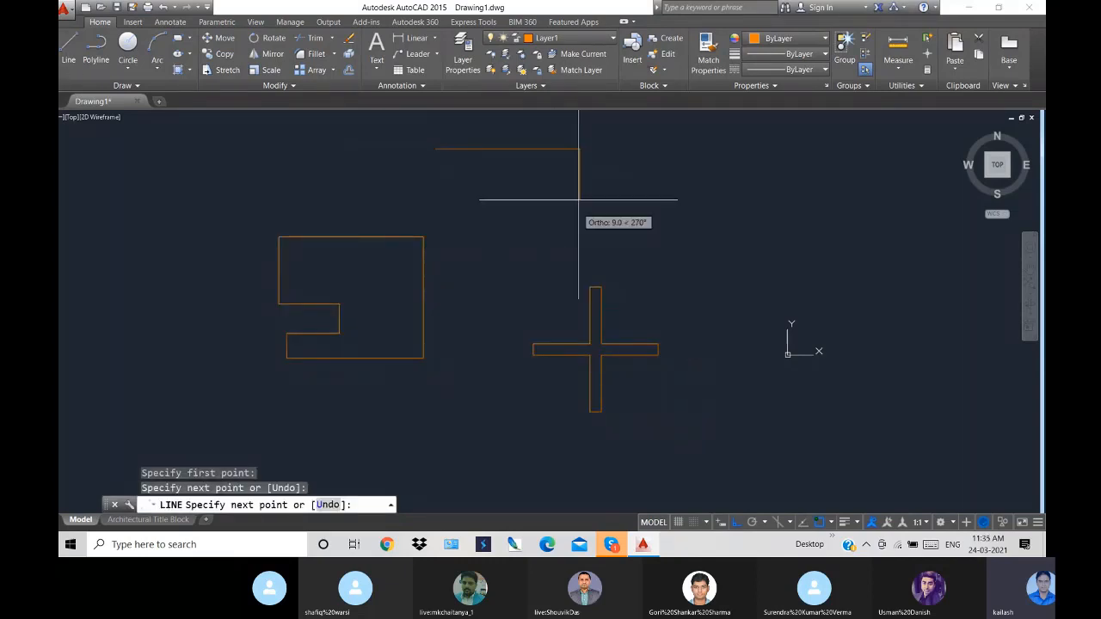
{"action": "left_click", "coordinate": [580, 232]}
{"action": "left_click", "coordinate": [516, 232]}
{"action": "left_click", "coordinate": [516, 197]}
{"action": "left_click", "coordinate": [460, 197]}
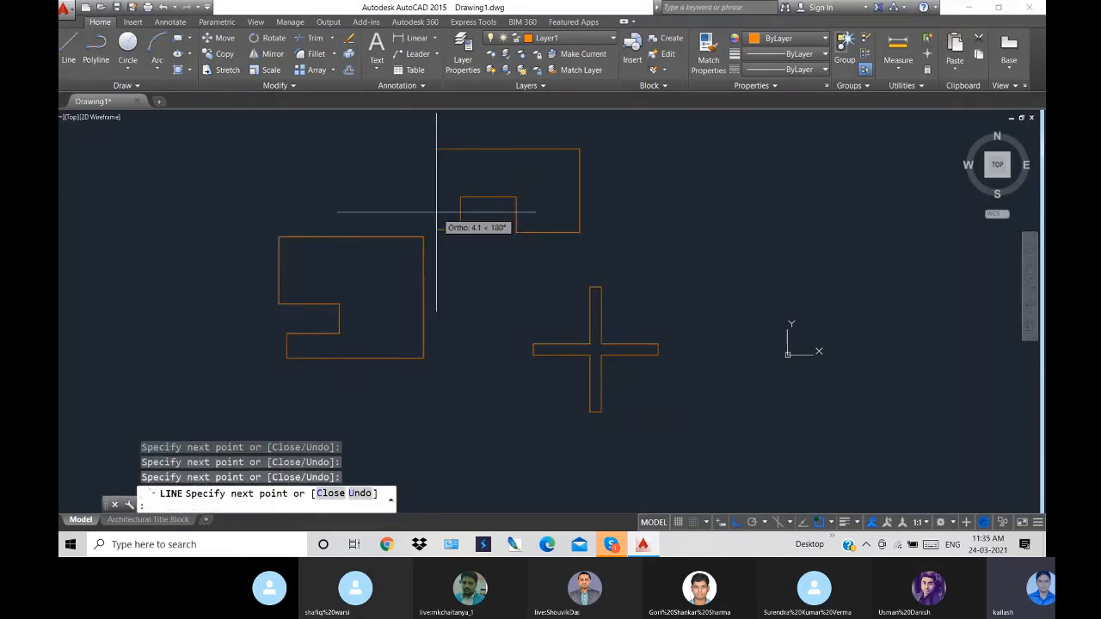
{"action": "left_click", "coordinate": [460, 230]}
{"action": "left_click", "coordinate": [436, 230]}
{"action": "left_click", "coordinate": [435, 149]}
{"action": "right_click", "coordinate": [437, 148]}
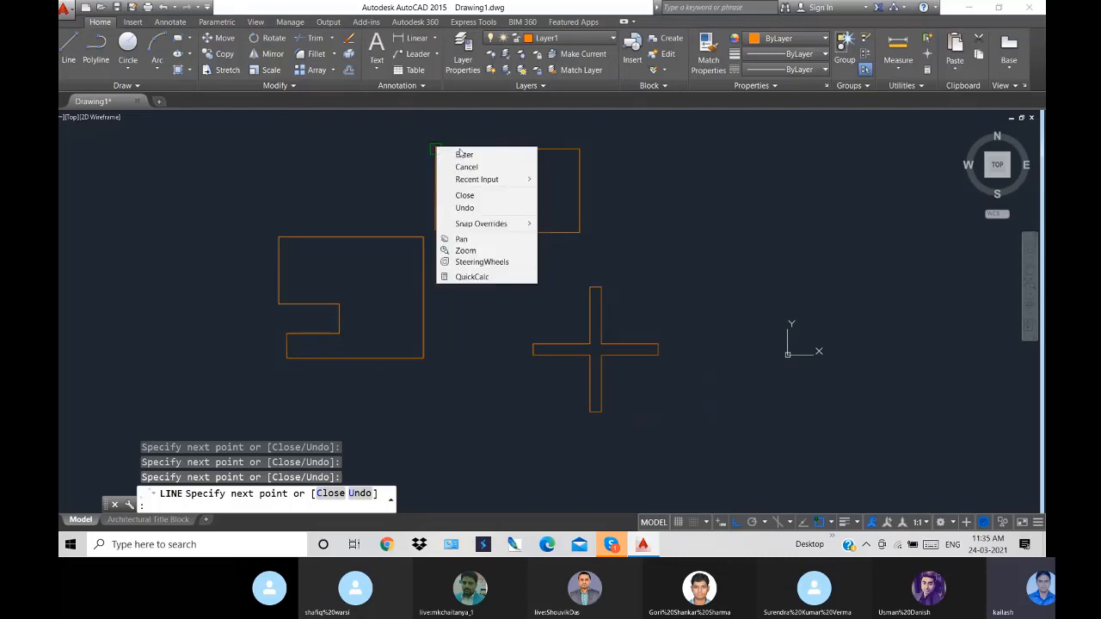
{"action": "left_click", "coordinate": [456, 152]}
- Select edges of the line-drawn outline one at a time to check how they are grouped, and clear the selection
{"action": "left_click", "coordinate": [482, 151]}
{"action": "left_click", "coordinate": [578, 172]}
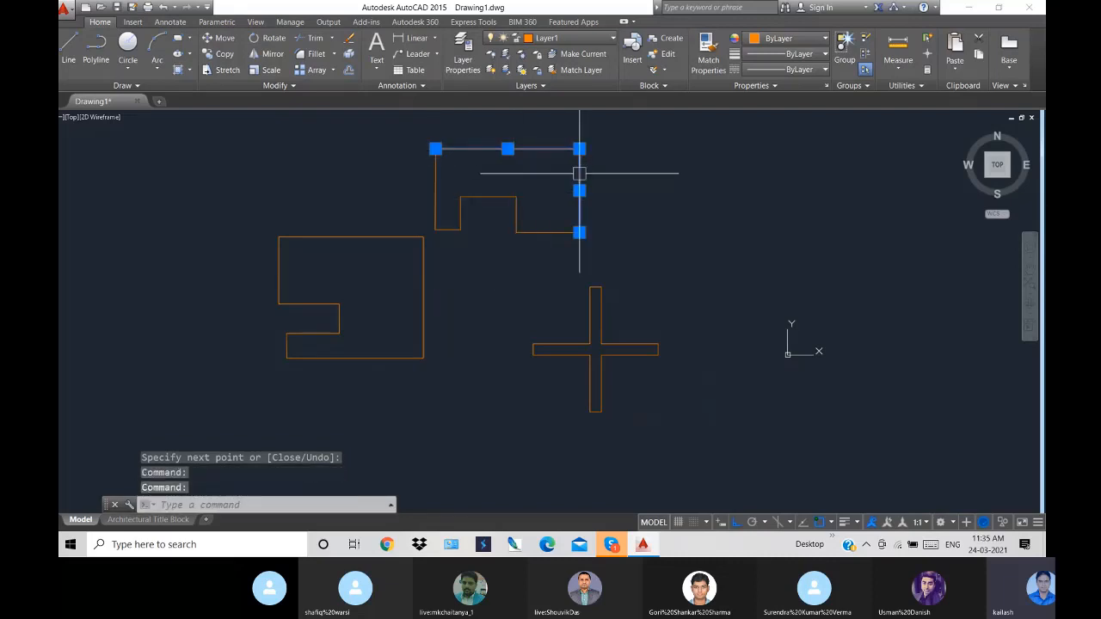
{"action": "left_click", "coordinate": [555, 232]}
{"action": "left_click", "coordinate": [515, 216]}
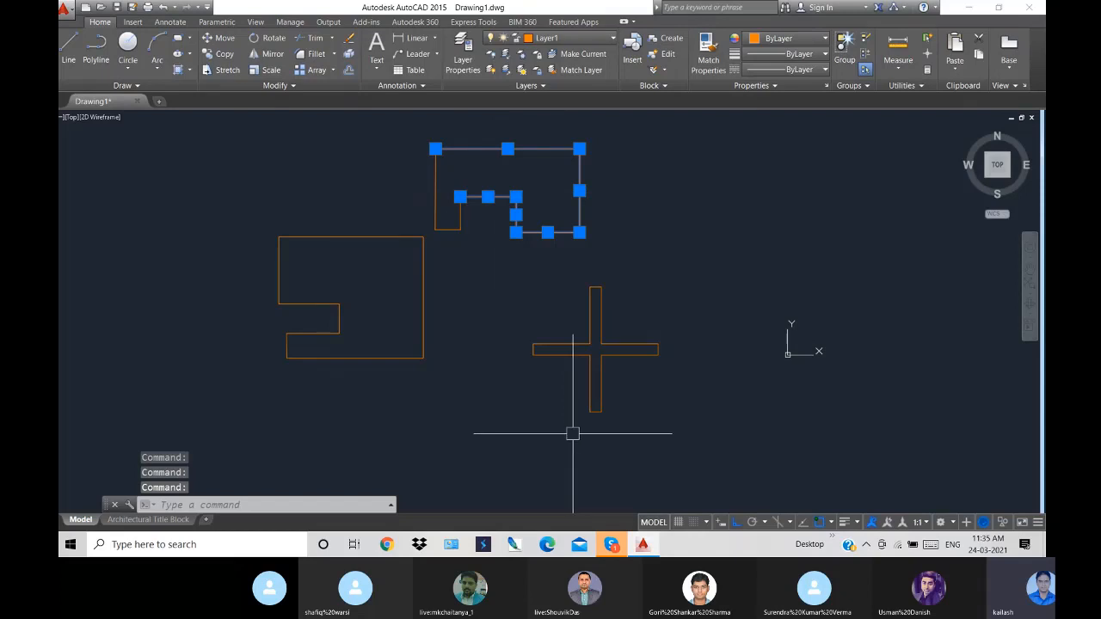
{"action": "key", "text": "Escape"}
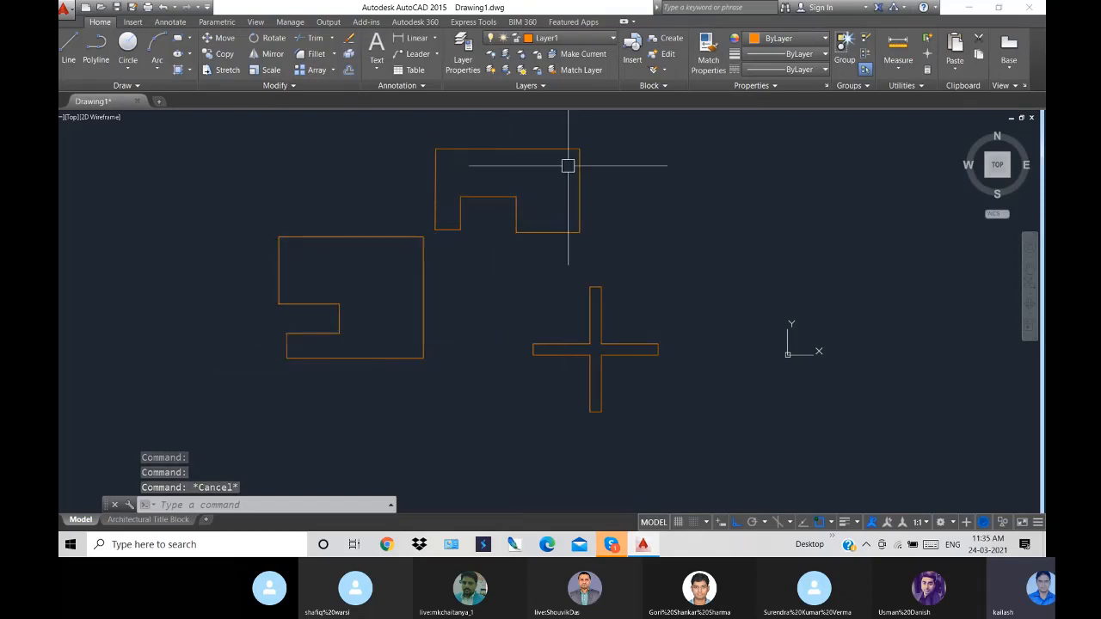
- Draw a single horizontal polyline segment 20 units long to the upper right of the cross
{"action": "left_click", "coordinate": [69, 47]}
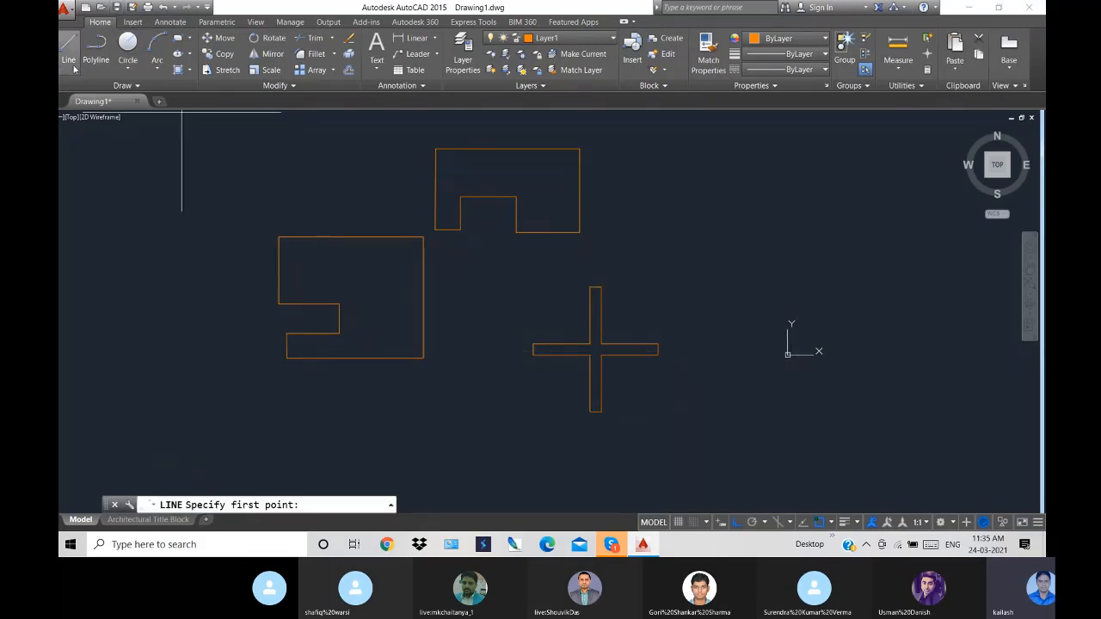
{"action": "left_click", "coordinate": [95, 47]}
{"action": "left_click", "coordinate": [688, 253]}
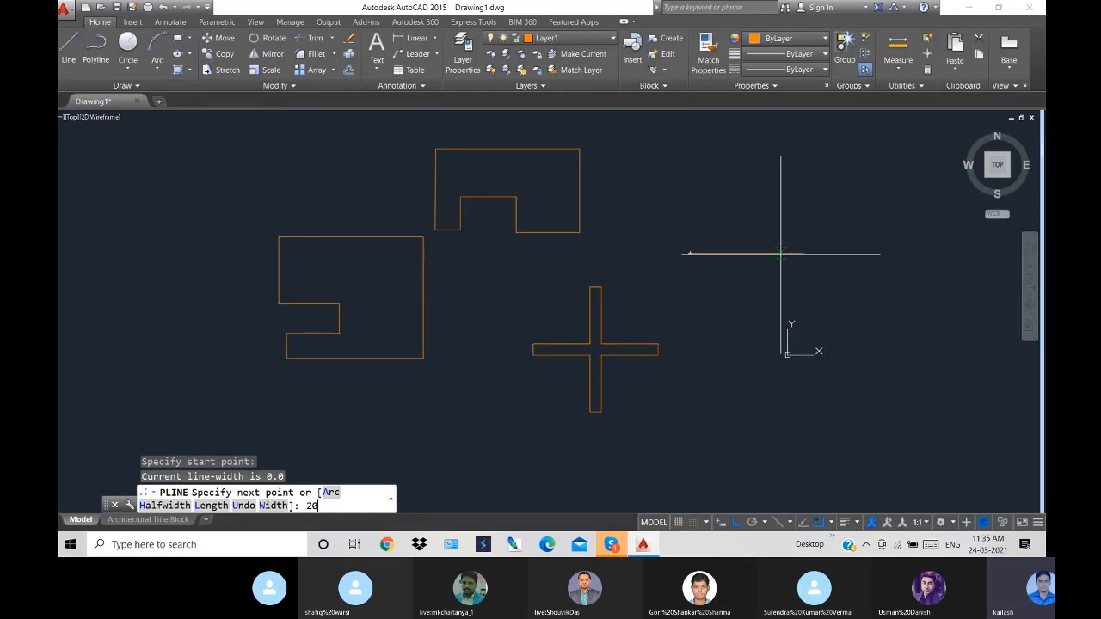
{"action": "key", "text": "Return"}
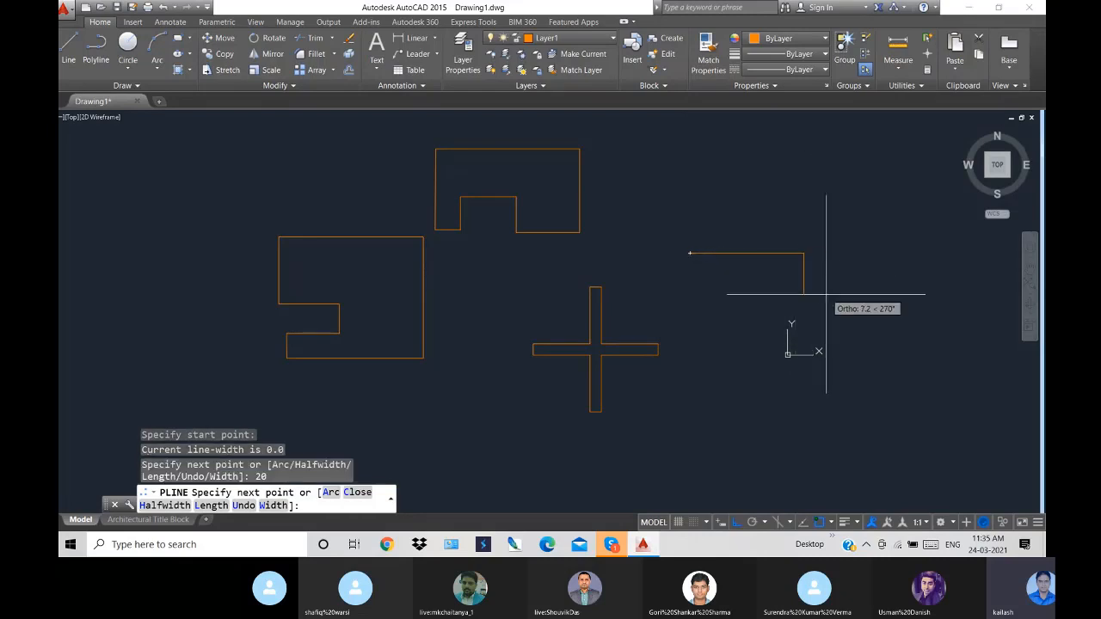
{"action": "key", "text": "Return"}
- Draw a closed 20 by 20 square as a polyline to the lower right of the cross
{"action": "key", "text": "Return"}
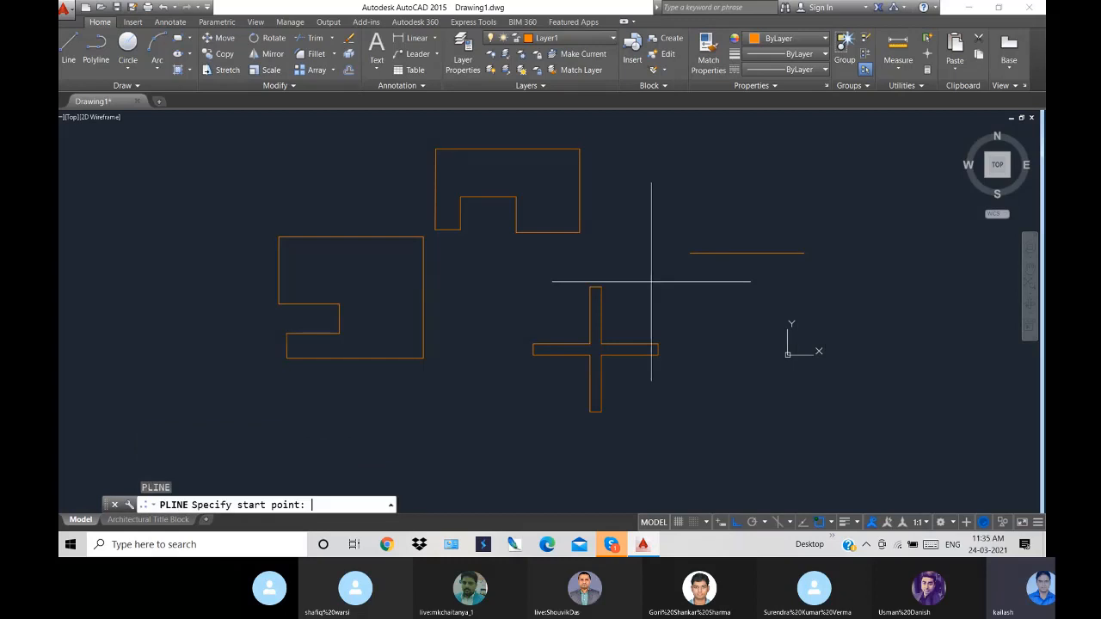
{"action": "left_click", "coordinate": [756, 453]}
{"action": "type", "text": "20"}
{"action": "key", "text": "Return"}
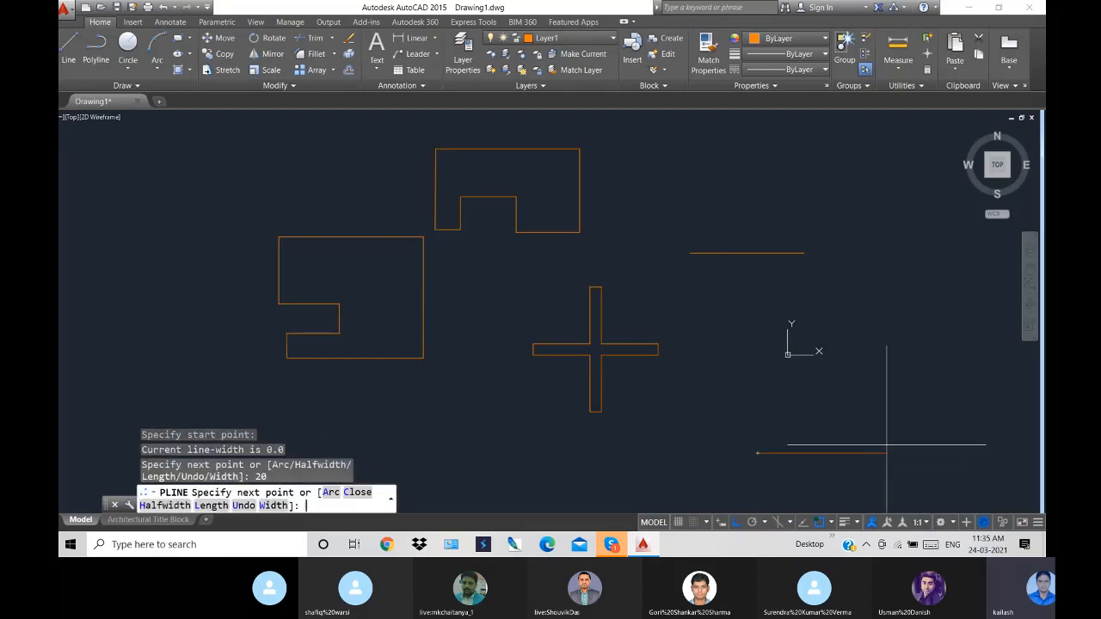
{"action": "type", "text": "20"}
{"action": "key", "text": "Return"}
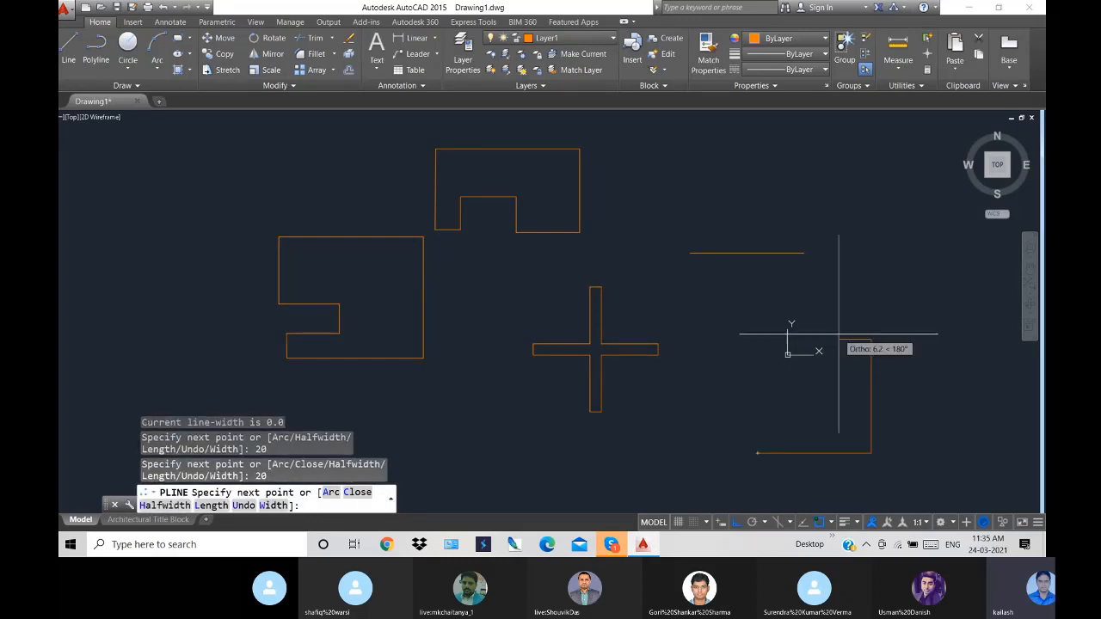
{"action": "type", "text": "20"}
{"action": "key", "text": "Return"}
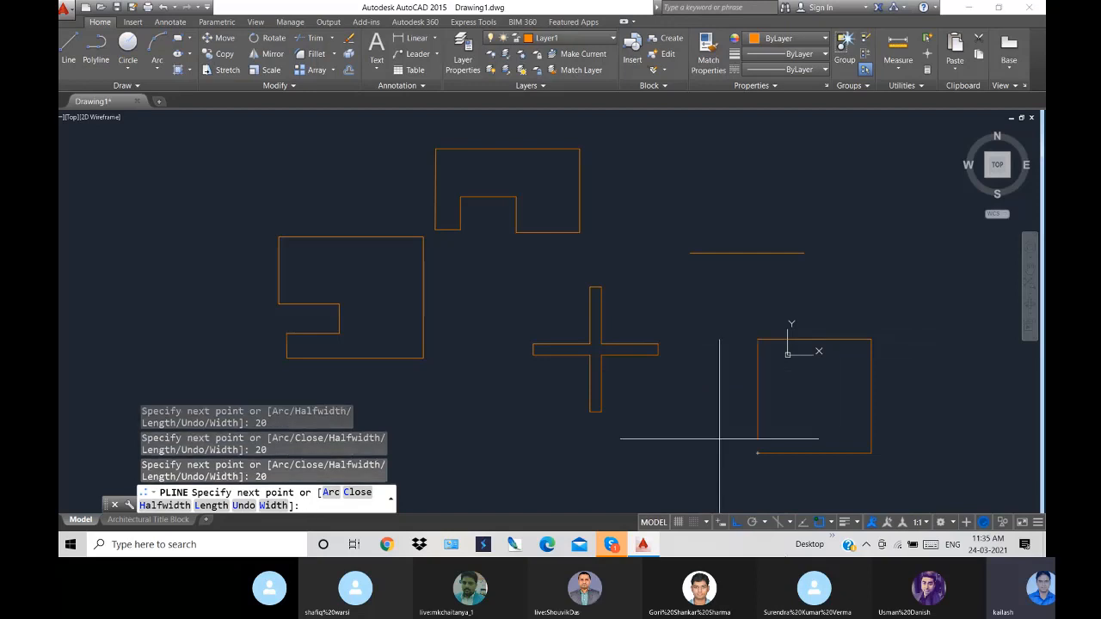
{"action": "key", "text": "Return"}
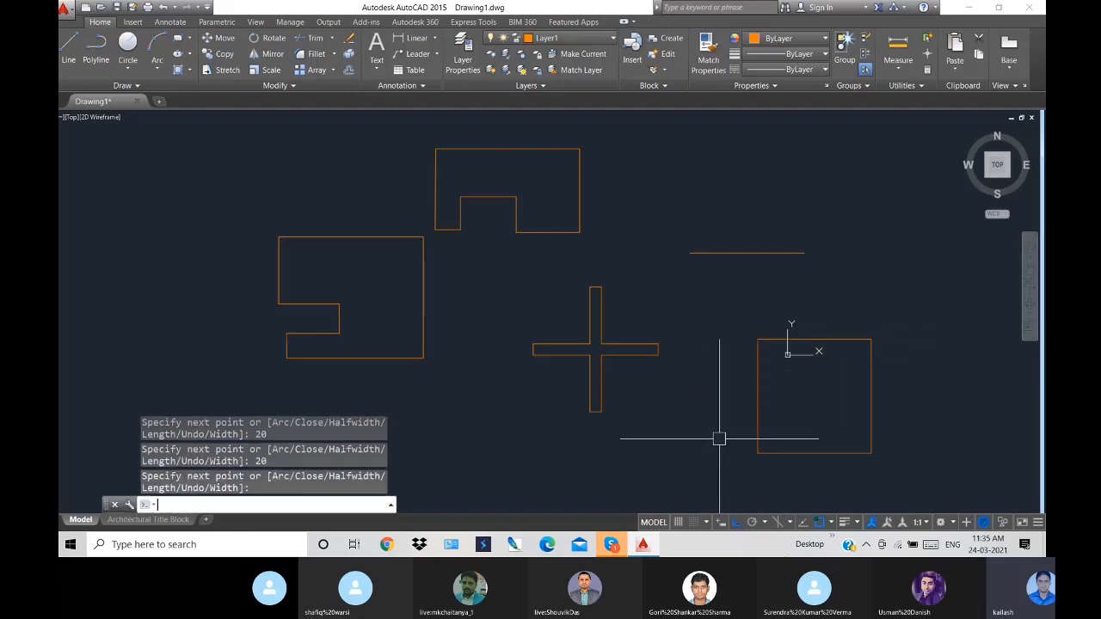
- Select the polyline square to check how its sides are grouped, and erase every object in the drawing
{"action": "left_click", "coordinate": [812, 453]}
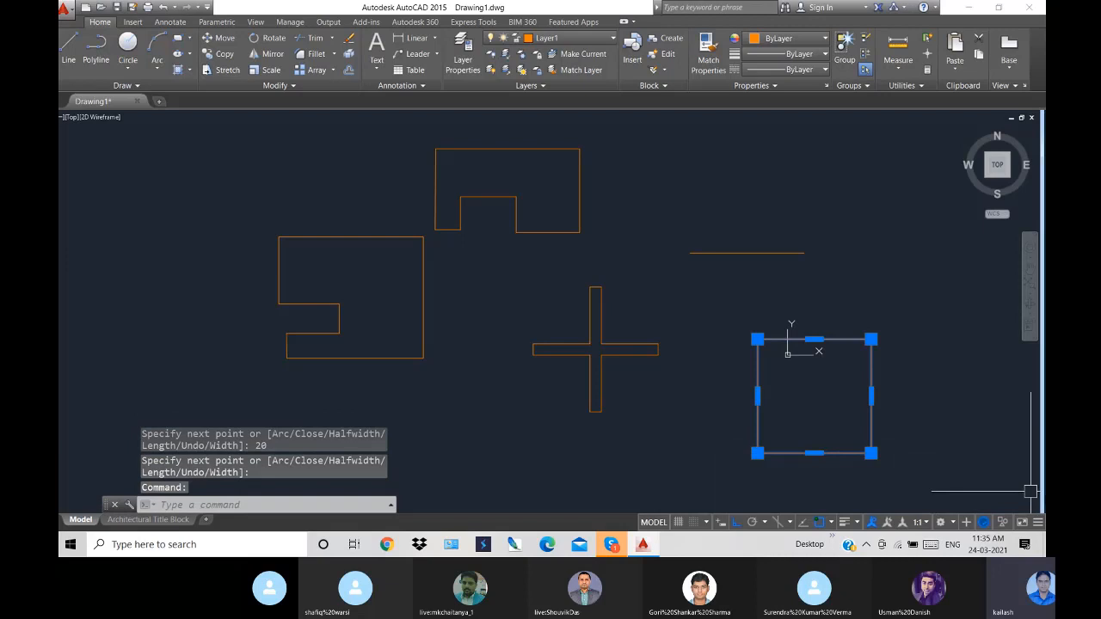
{"action": "key", "text": "Escape"}
{"action": "scroll", "coordinate": [867, 356], "scroll_direction": "down", "scroll_amount": 3}
{"action": "left_click", "coordinate": [919, 444]}
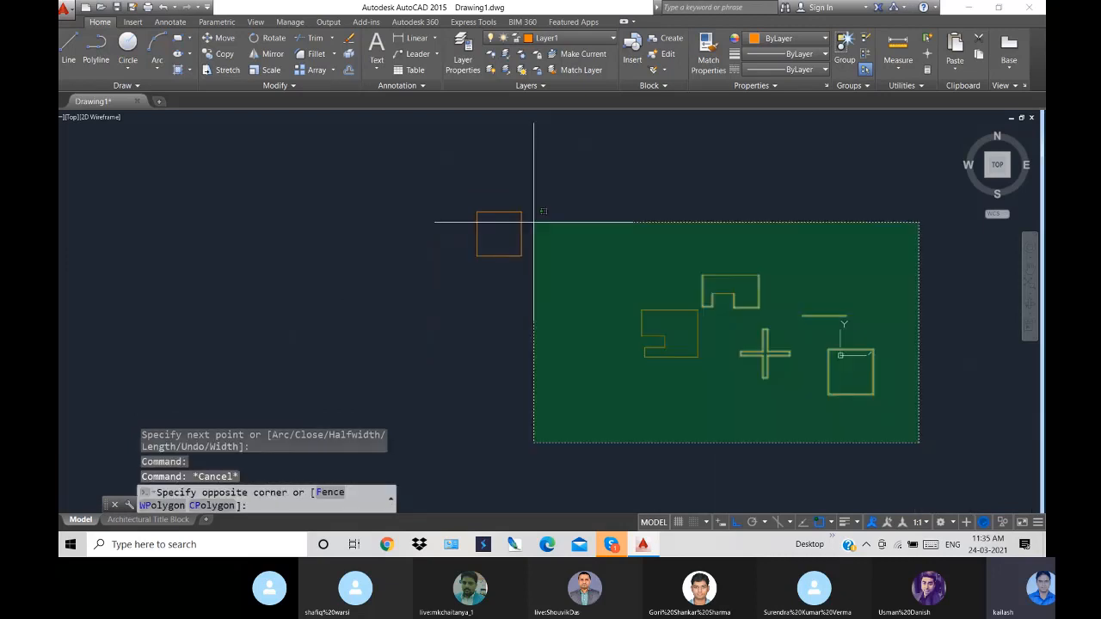
{"action": "left_click", "coordinate": [422, 189]}
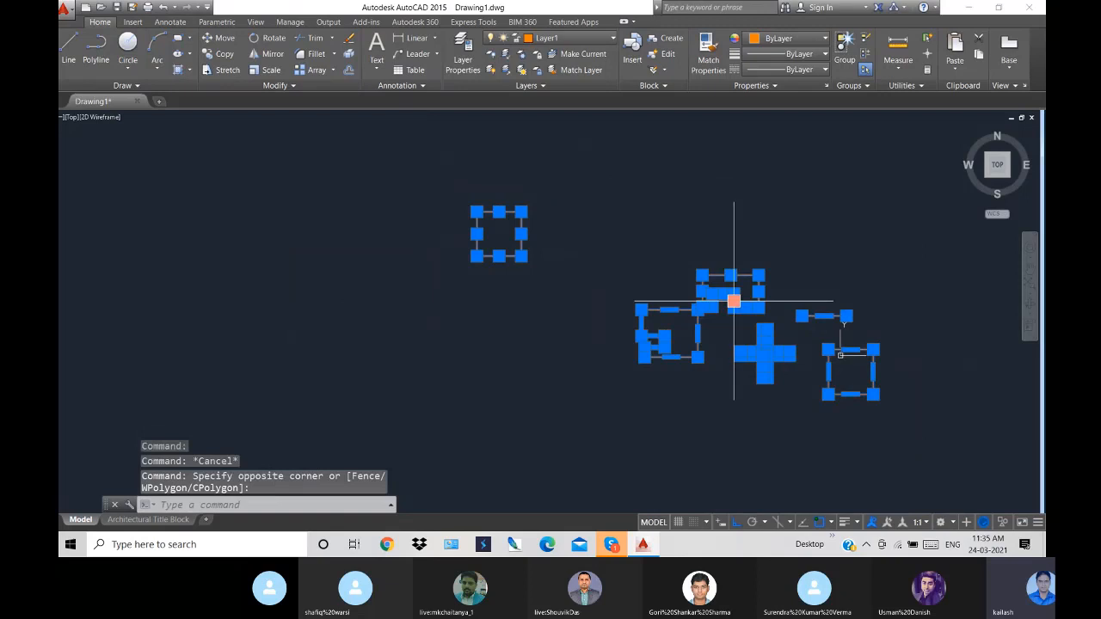
{"action": "key", "text": "Delete"}
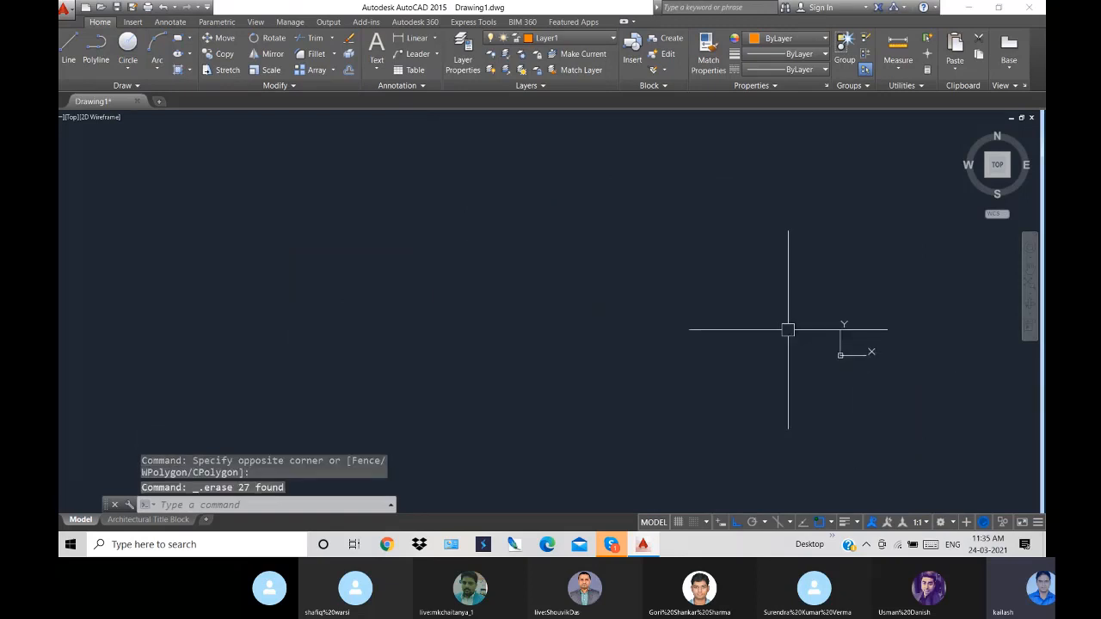
{"action": "type", "text": "xl"}
{"action": "key", "text": "Return"}
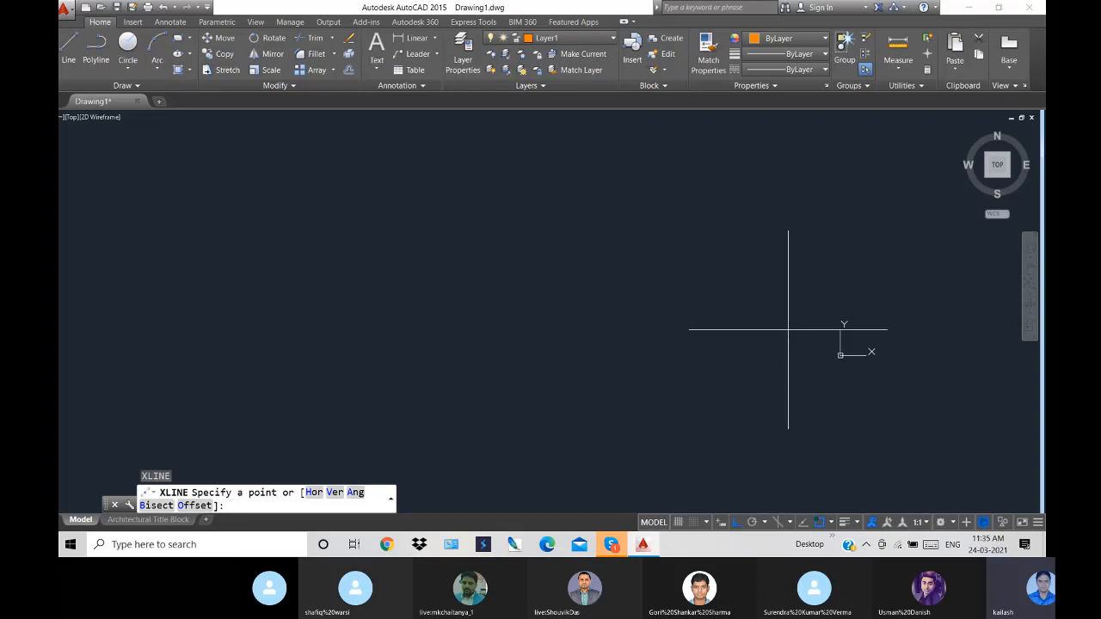
{"action": "key", "text": "Escape"}
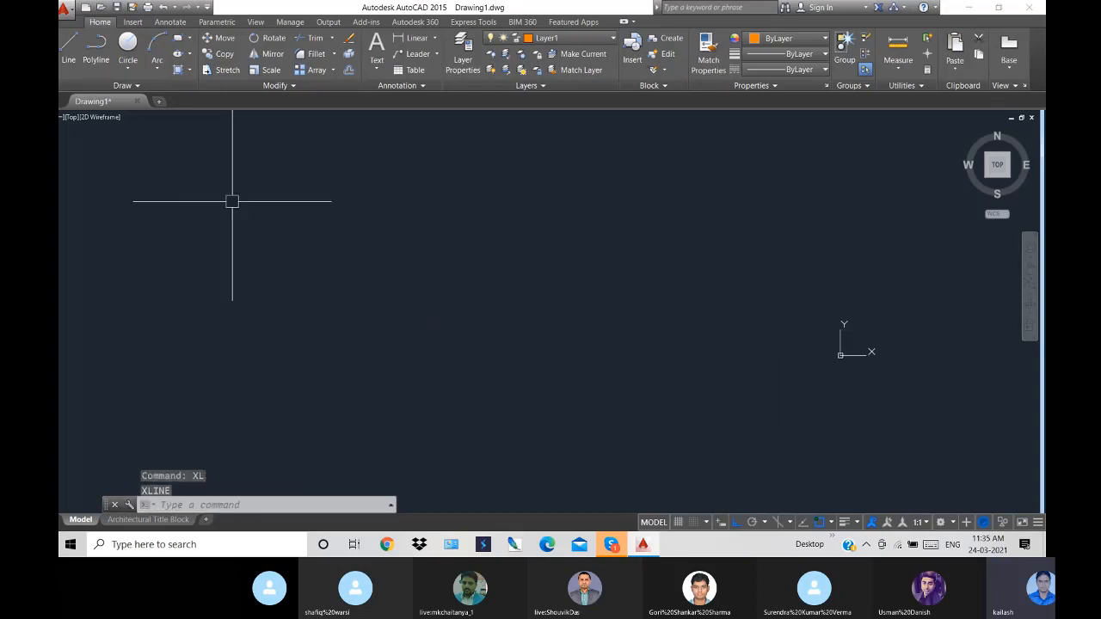
- Draw a circle from its centre point in the empty drawing area
{"action": "left_click", "coordinate": [128, 45]}
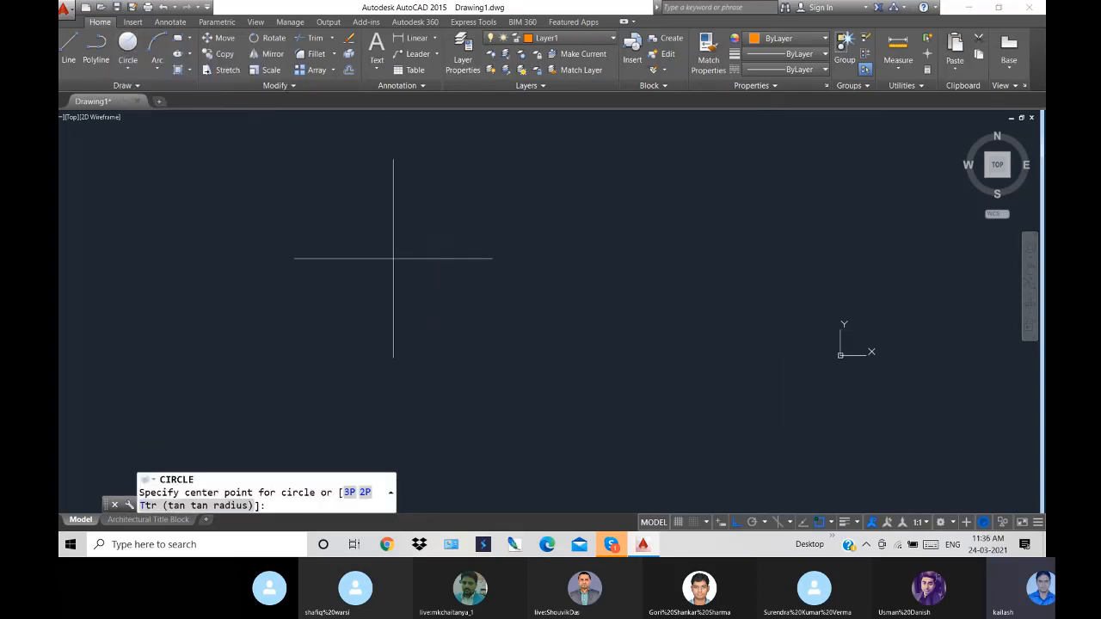
{"action": "left_click", "coordinate": [397, 264]}
{"action": "left_click", "coordinate": [374, 218]}
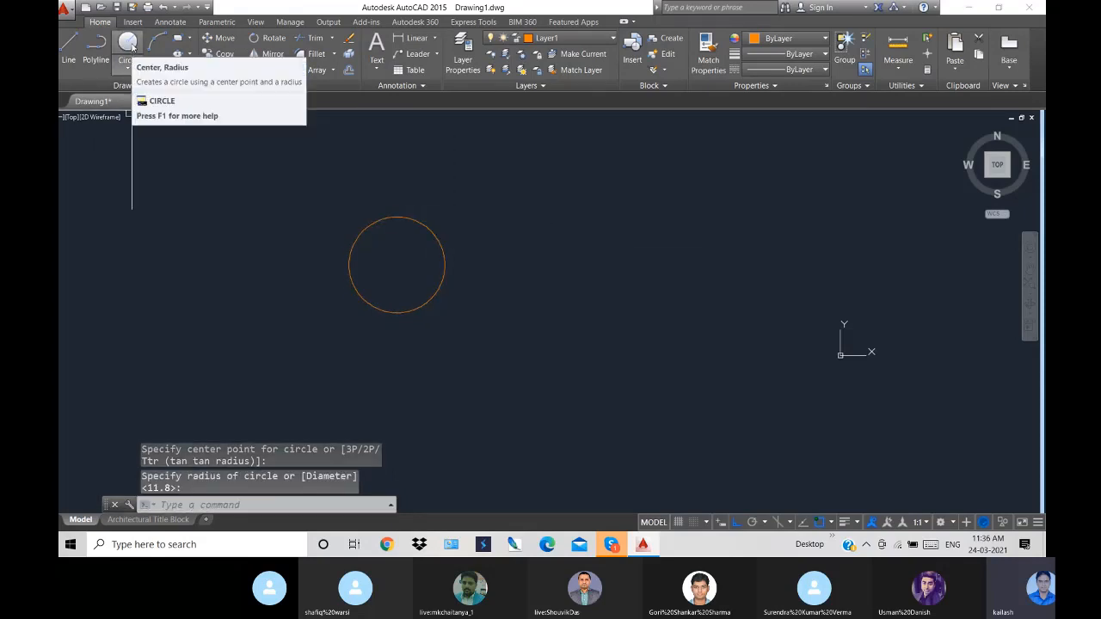
{"action": "left_click", "coordinate": [177, 38]}
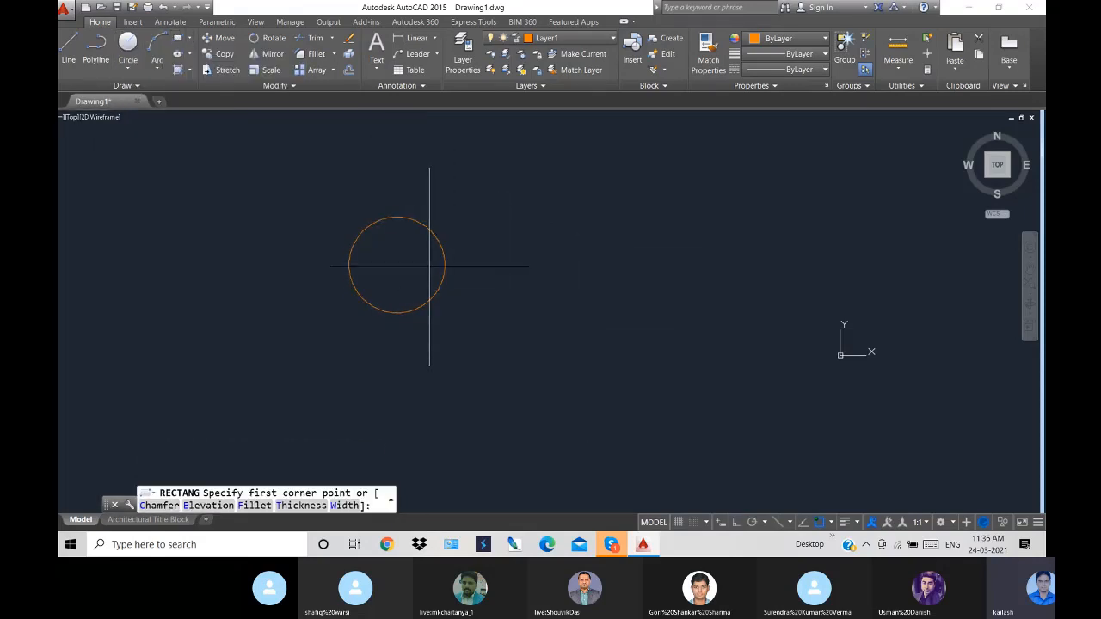
{"action": "key", "text": "Escape"}
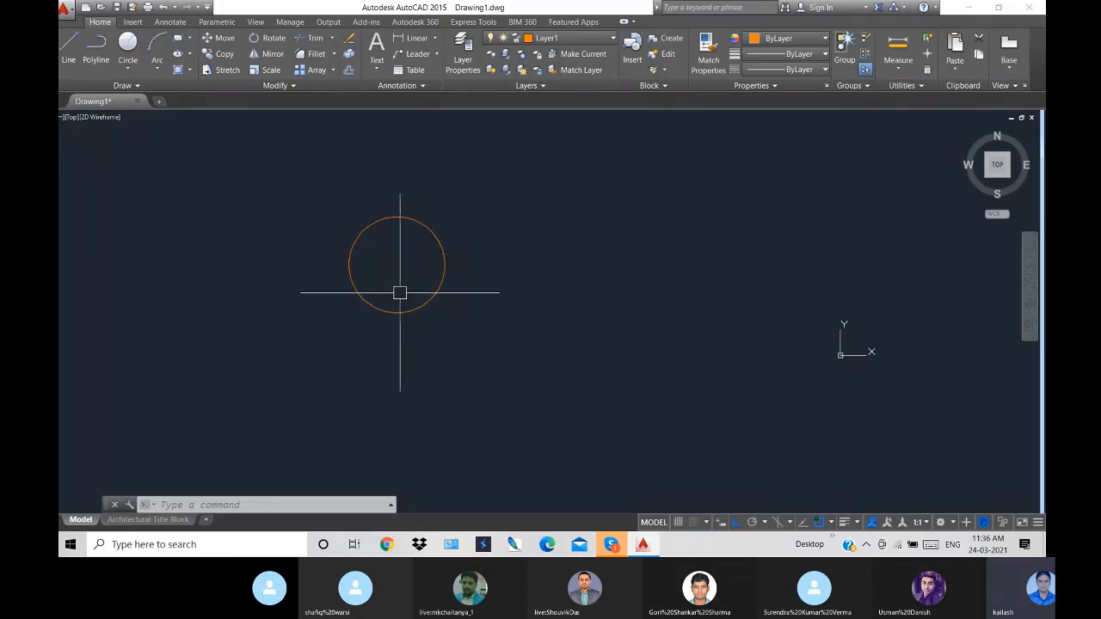
- Draw two vertical construction lines with XLINE through the circle's left and right quadrant points
{"action": "scroll", "coordinate": [400, 294], "scroll_direction": "down", "scroll_amount": 1}
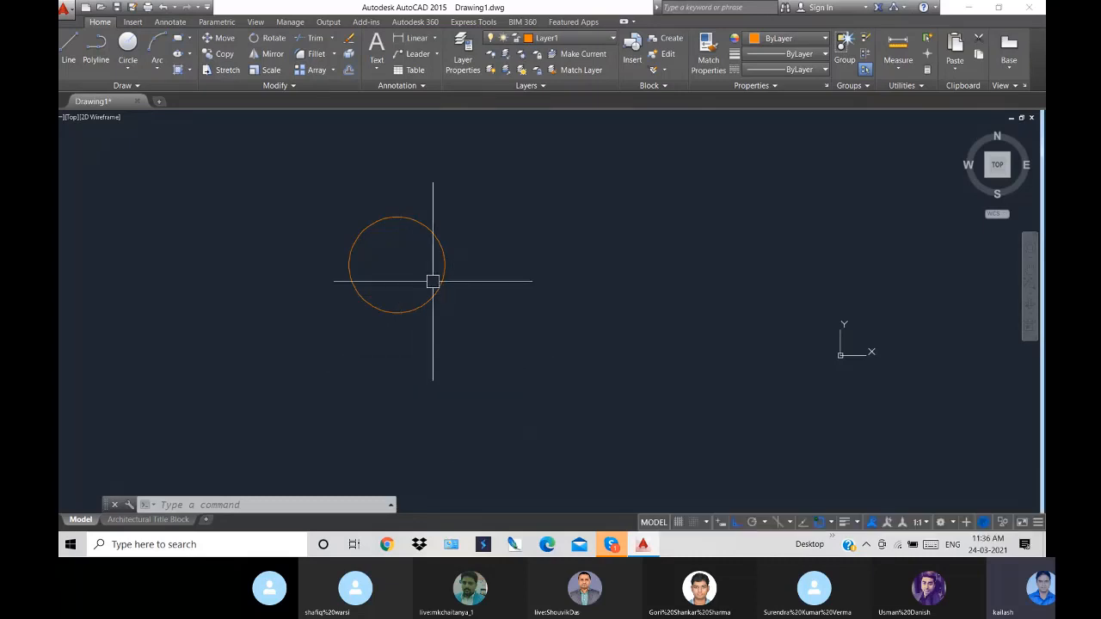
{"action": "type", "text": "xl"}
{"action": "key", "text": "Return"}
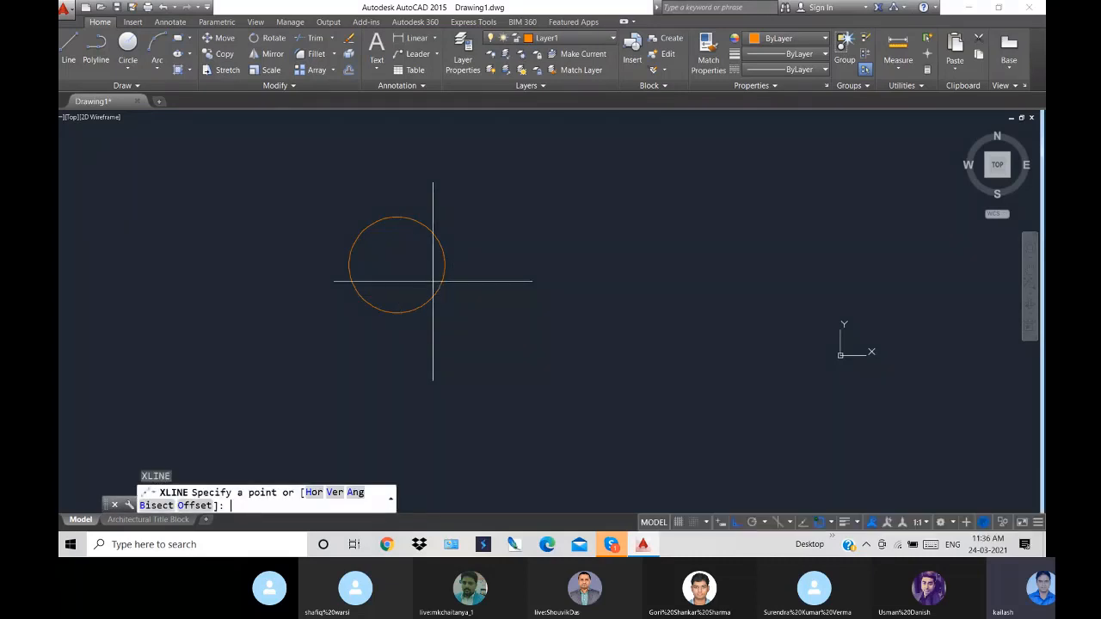
{"action": "left_click", "coordinate": [334, 492]}
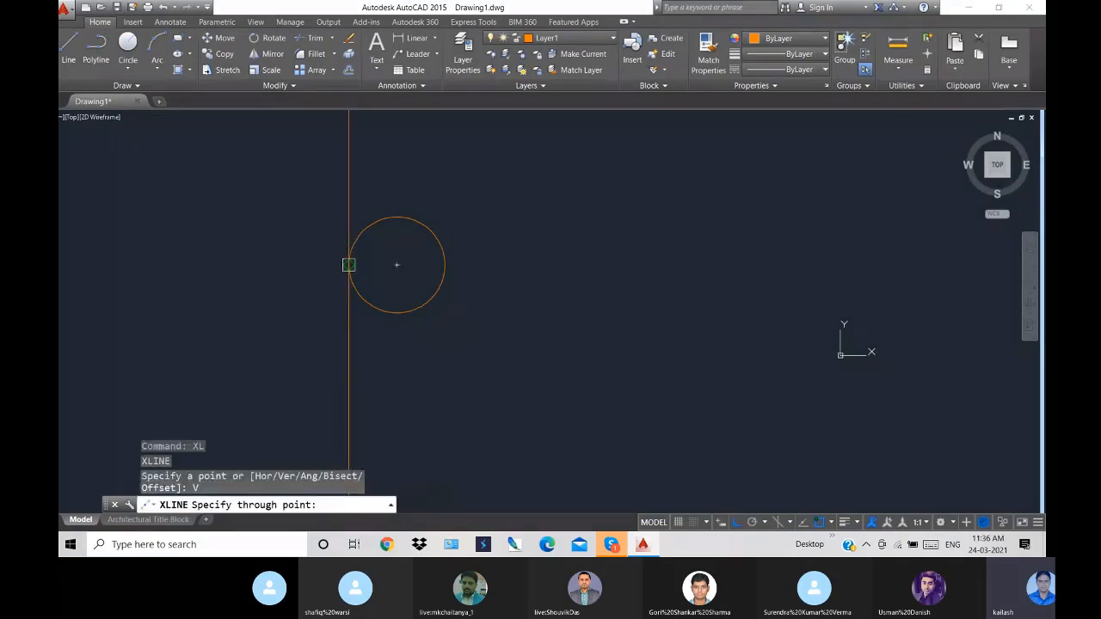
{"action": "left_click", "coordinate": [349, 264]}
{"action": "left_click", "coordinate": [444, 264]}
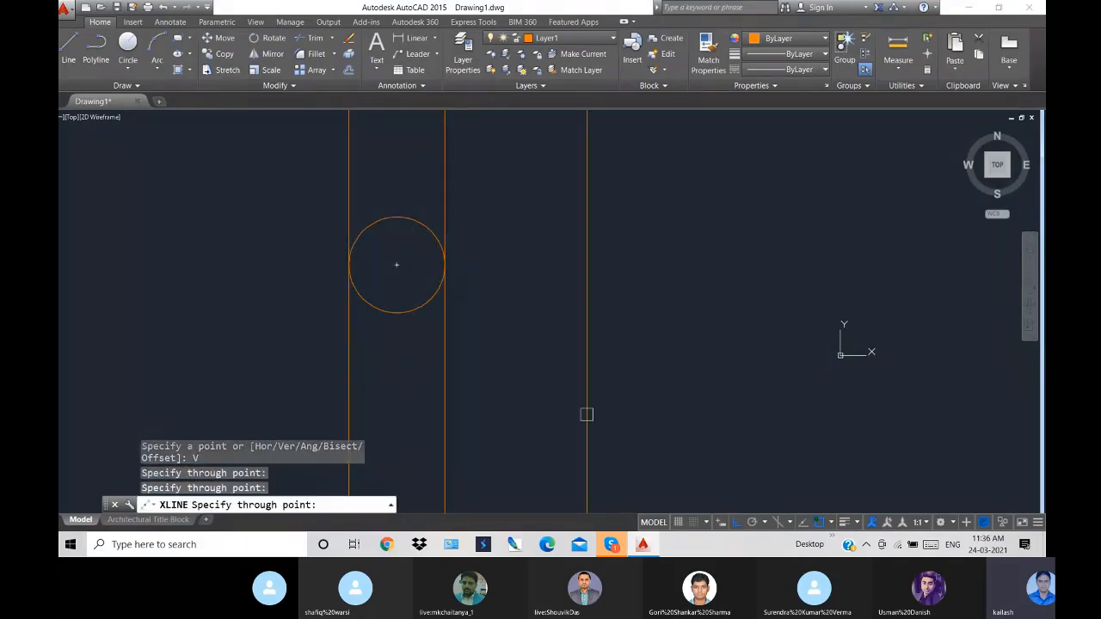
{"action": "key", "text": "Return"}
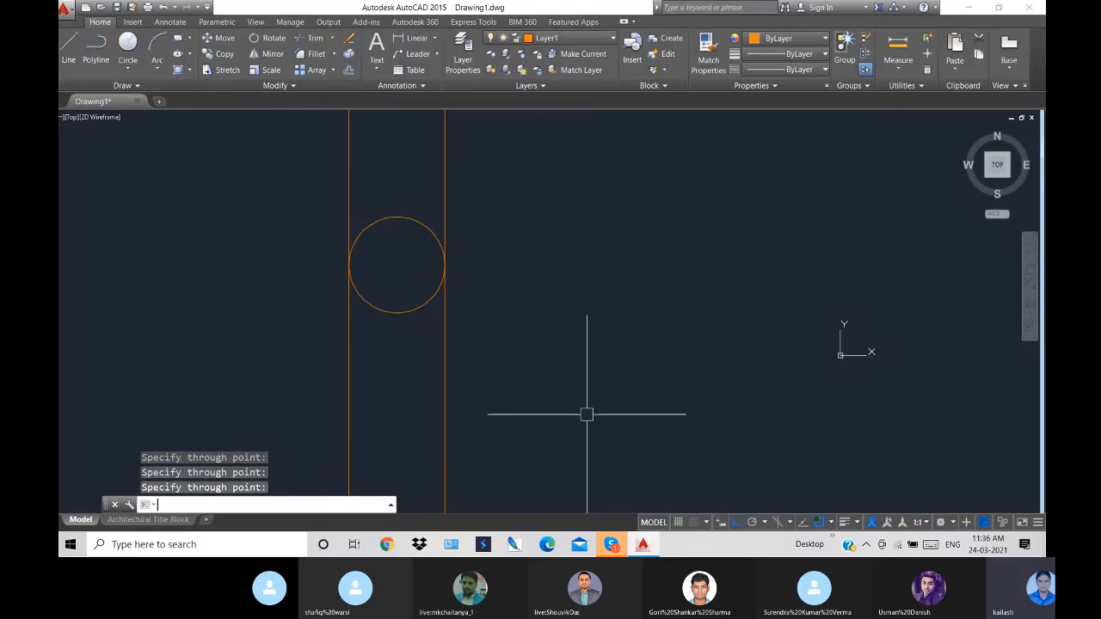
- Draw a line below the circle from the left construction line across to the right one
{"action": "scroll", "coordinate": [522, 379], "scroll_direction": "down", "scroll_amount": 3}
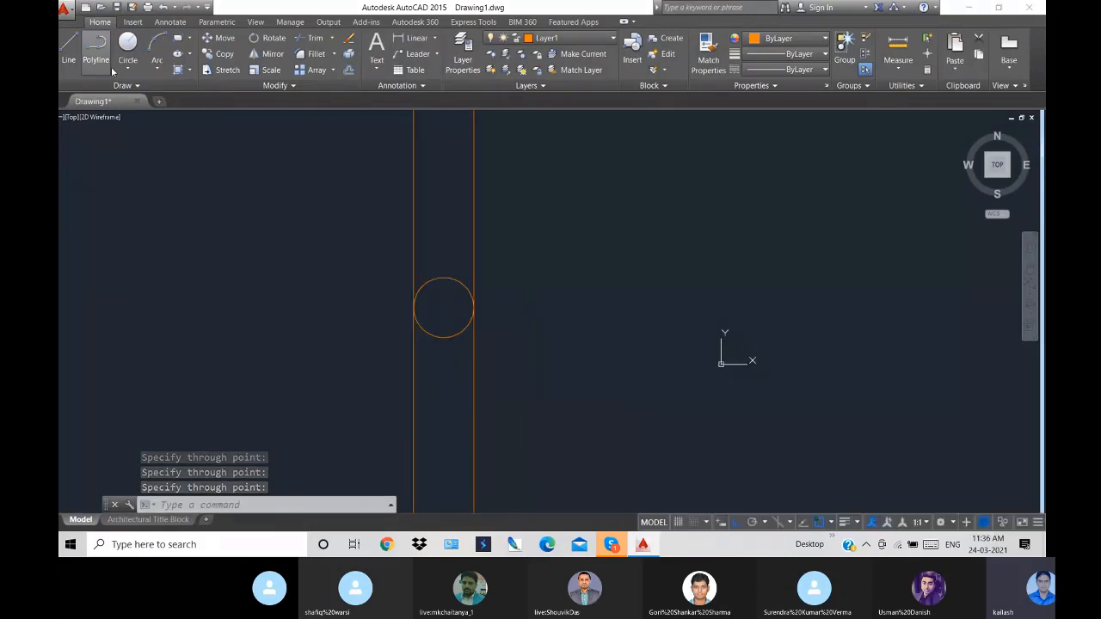
{"action": "left_click", "coordinate": [68, 45]}
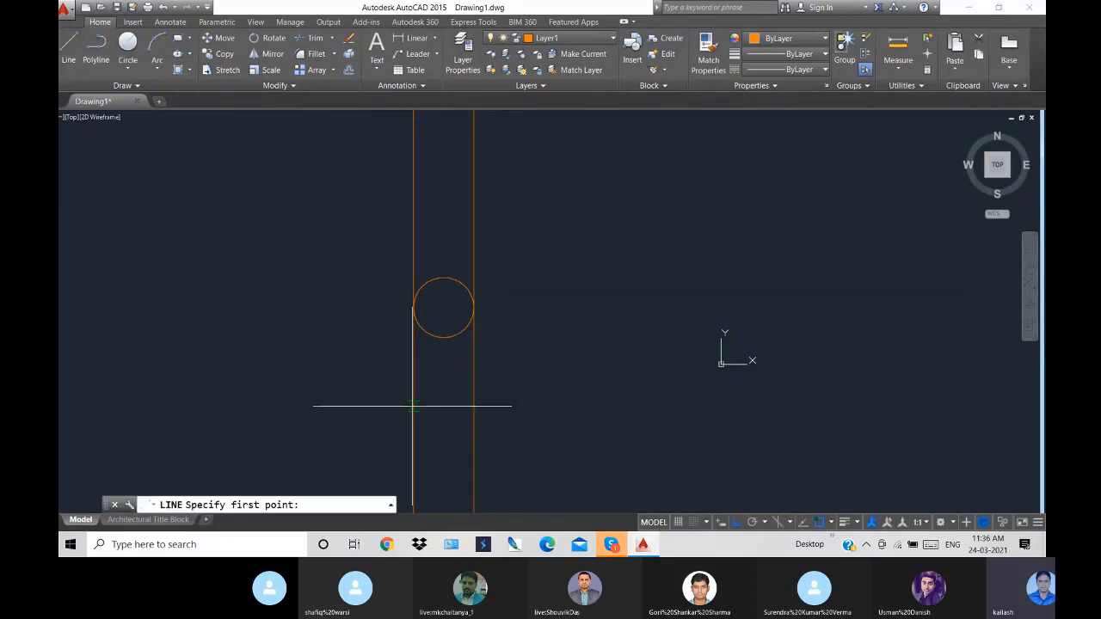
{"action": "left_click", "coordinate": [414, 408]}
{"action": "left_click", "coordinate": [473, 408]}
{"action": "right_click", "coordinate": [475, 284]}
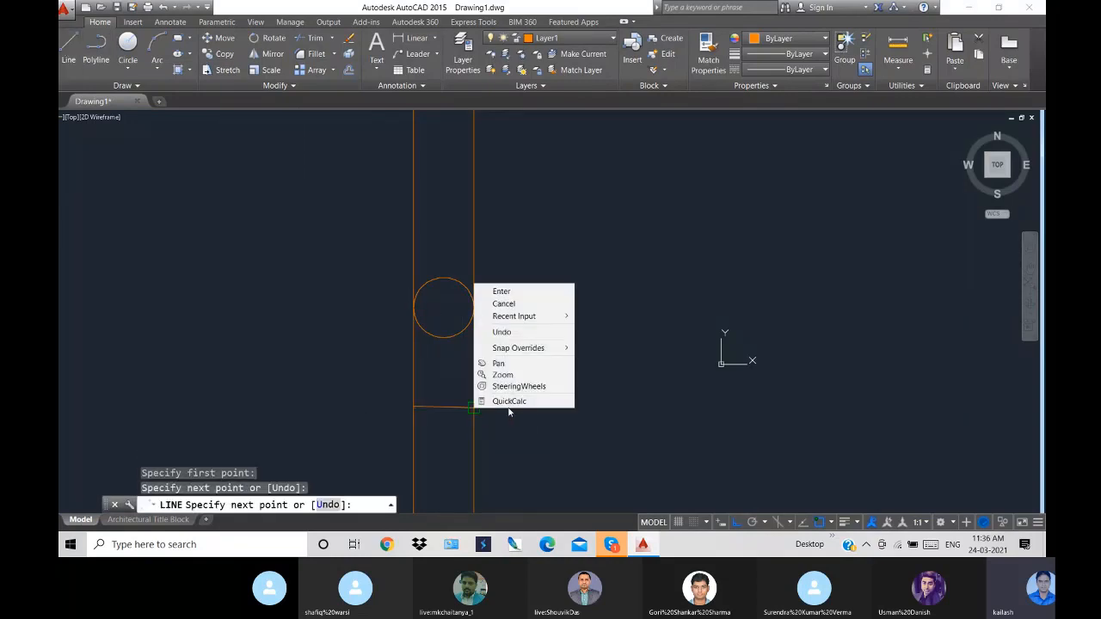
{"action": "left_click", "coordinate": [498, 291]}
- Draw a second line between the two construction lines, further below the first cross line
{"action": "right_click", "coordinate": [541, 347]}
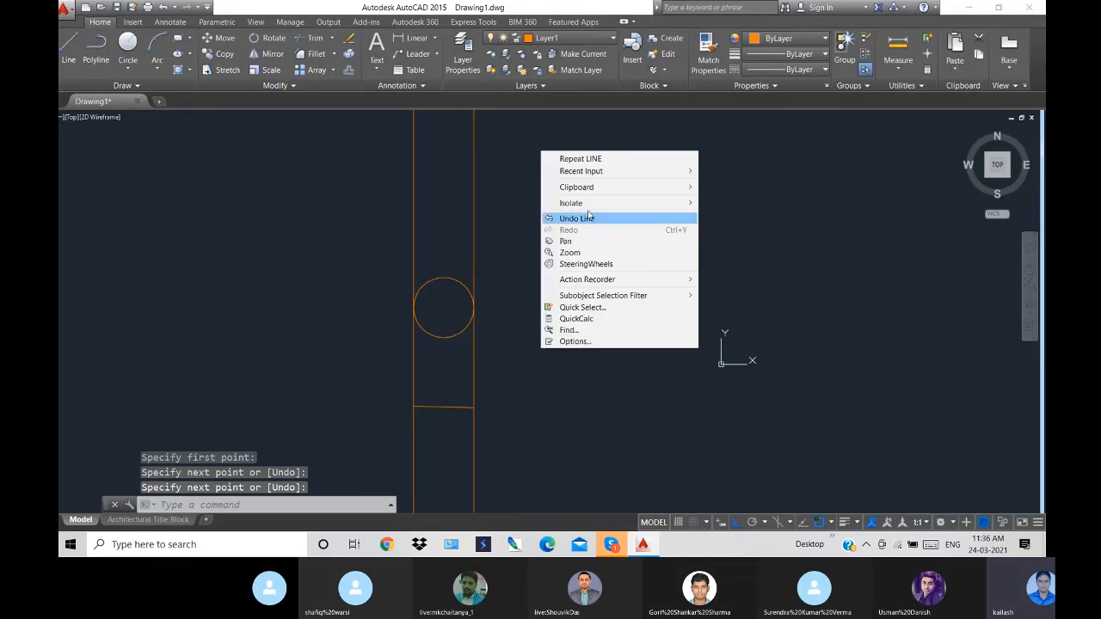
{"action": "left_click", "coordinate": [572, 157]}
{"action": "scroll", "coordinate": [427, 492], "scroll_direction": "down", "scroll_amount": 2}
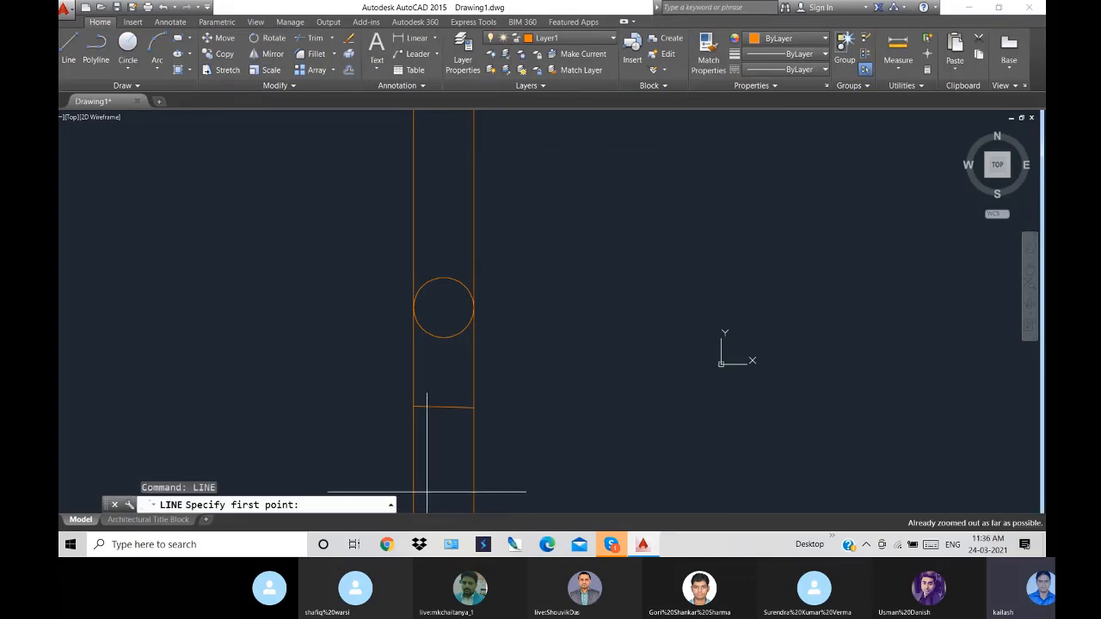
{"action": "left_click", "coordinate": [412, 508]}
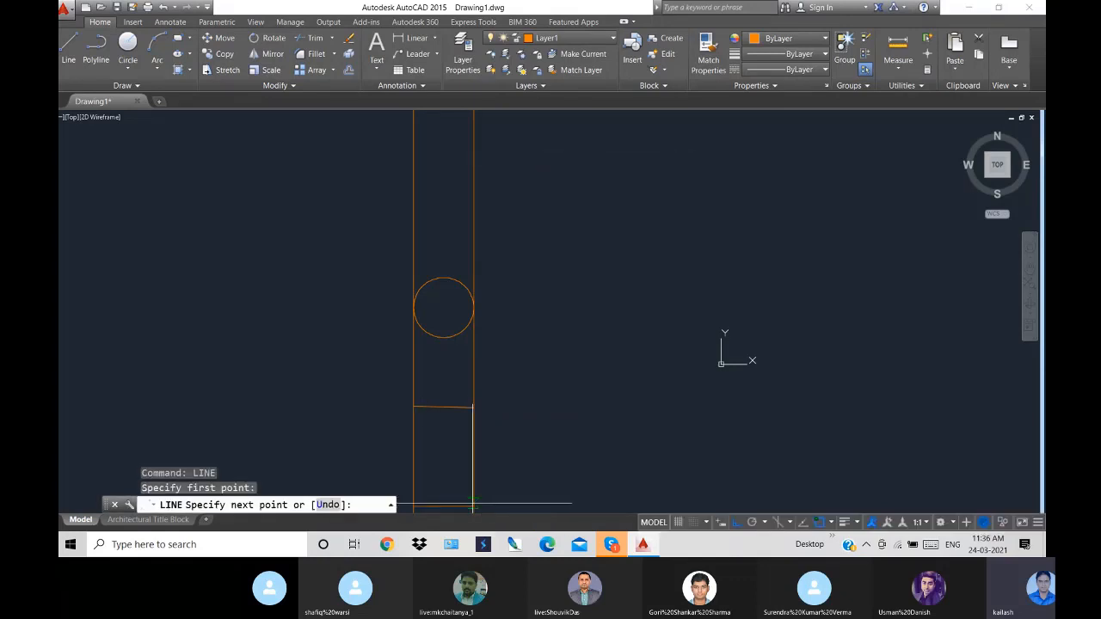
{"action": "left_click", "coordinate": [472, 506]}
{"action": "right_click", "coordinate": [483, 367]}
{"action": "left_click", "coordinate": [507, 375]}
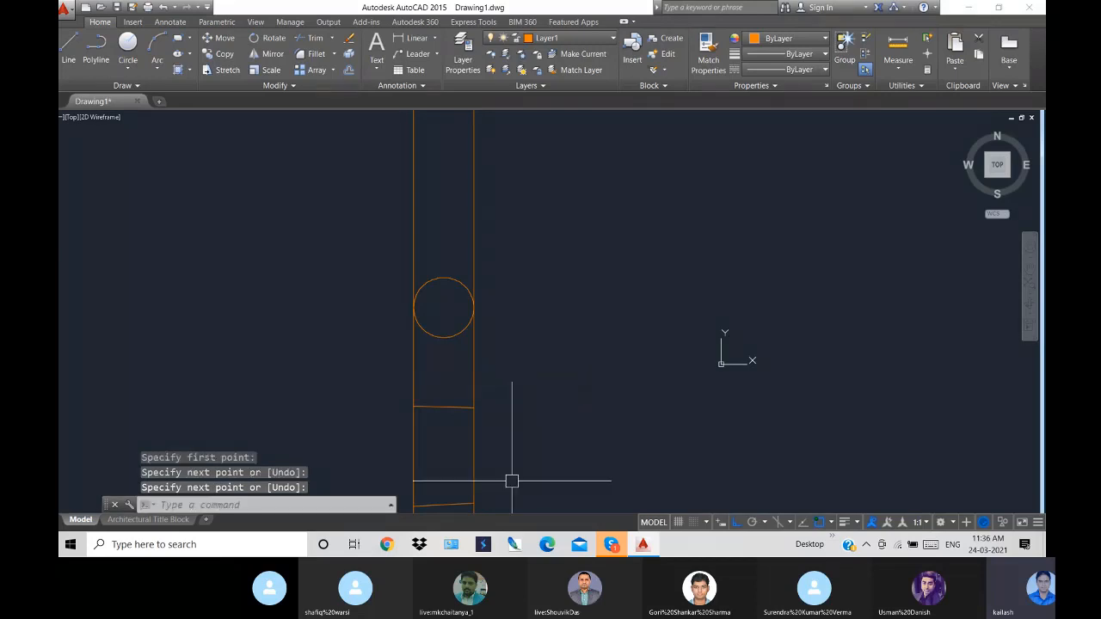
- Erase both vertical construction lines and undo the erasure
{"action": "left_click", "coordinate": [496, 377]}
{"action": "left_click", "coordinate": [389, 377]}
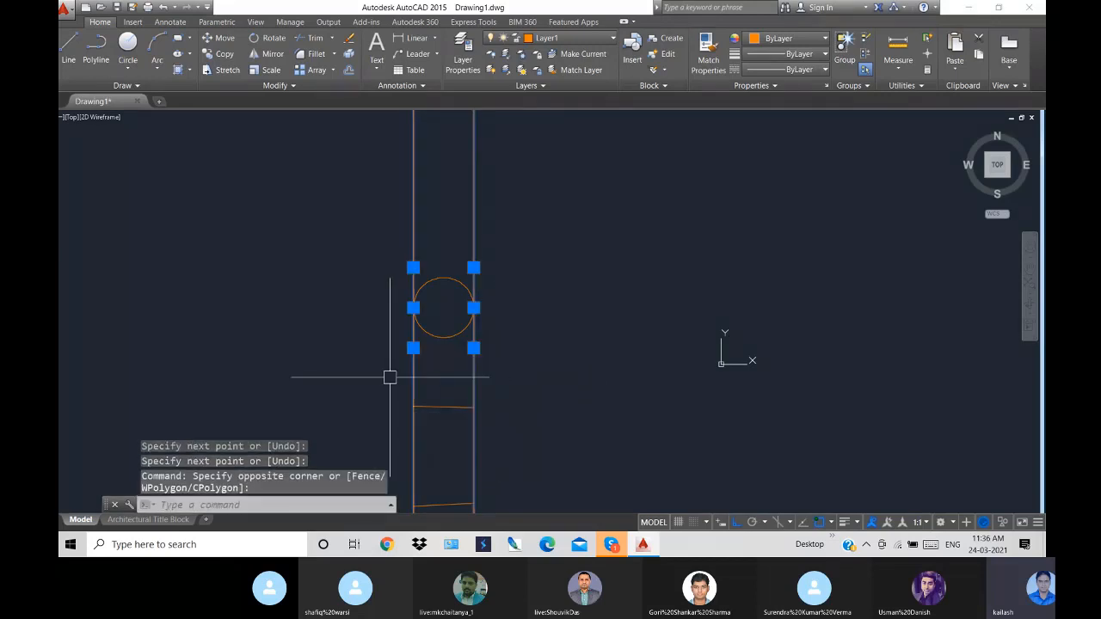
{"action": "key", "text": "Delete"}
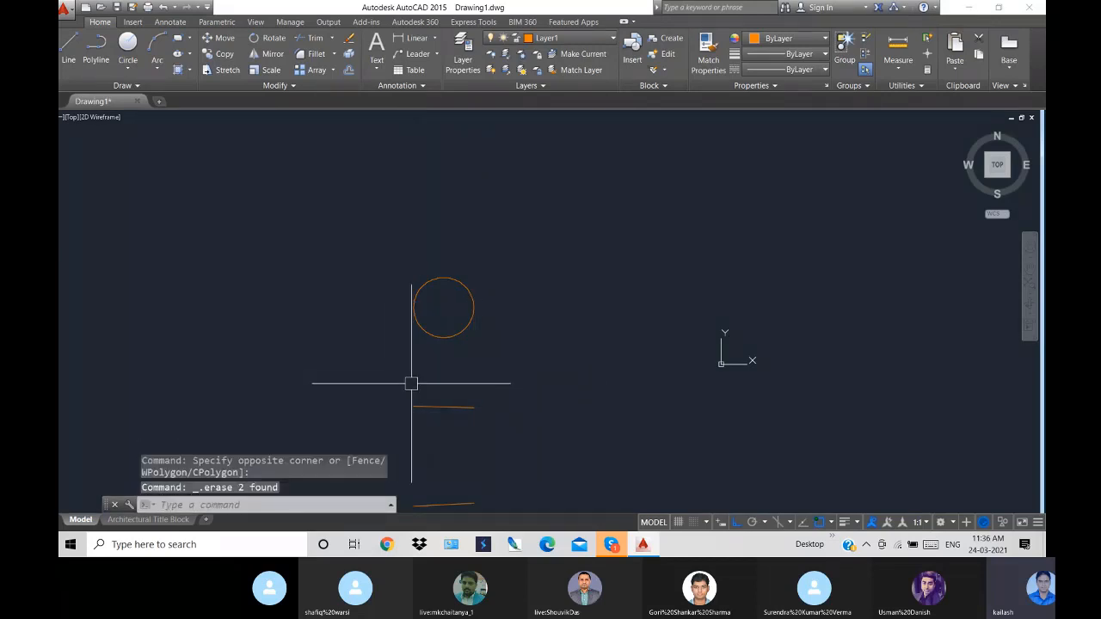
{"action": "key", "text": "ctrl+z"}
{"action": "scroll", "coordinate": [411, 384], "scroll_direction": "down", "scroll_amount": 1}
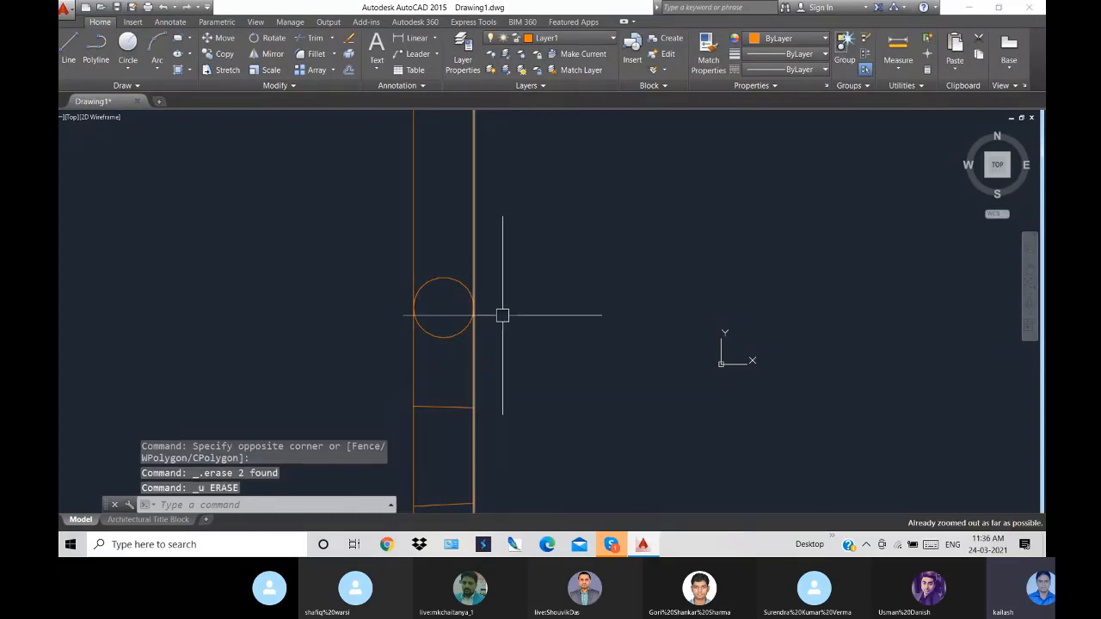
- Erase the two slightly slanted cross lines below the circle
{"action": "type", "text": "z"}
{"action": "key", "text": "Return"}
{"action": "type", "text": "a"}
{"action": "key", "text": "Return"}
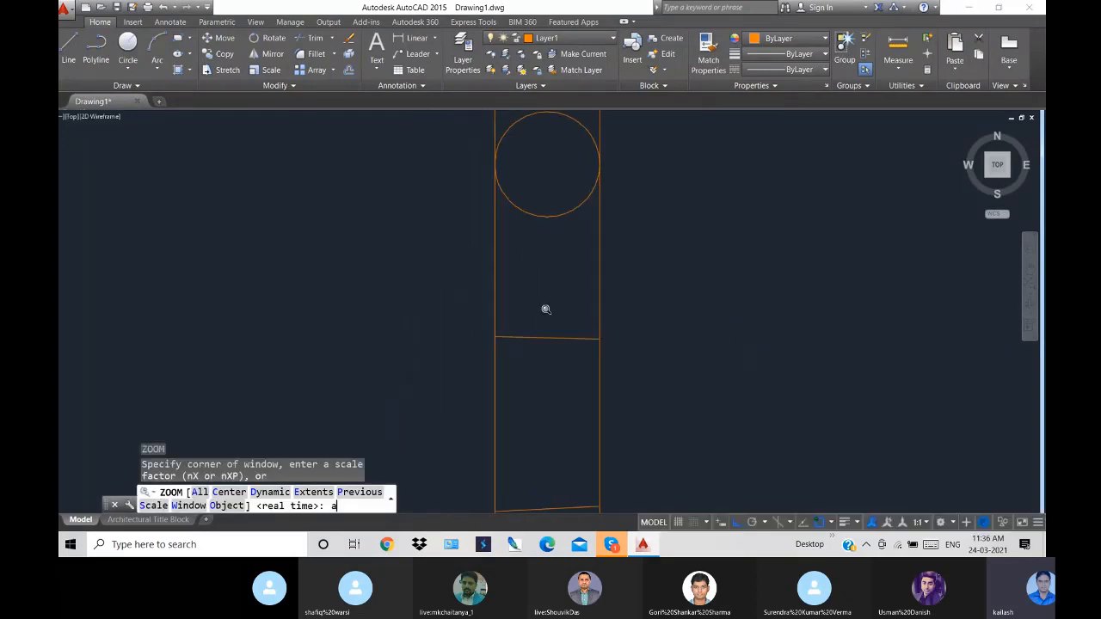
{"action": "key", "text": "Return"}
{"action": "left_click", "coordinate": [454, 302]}
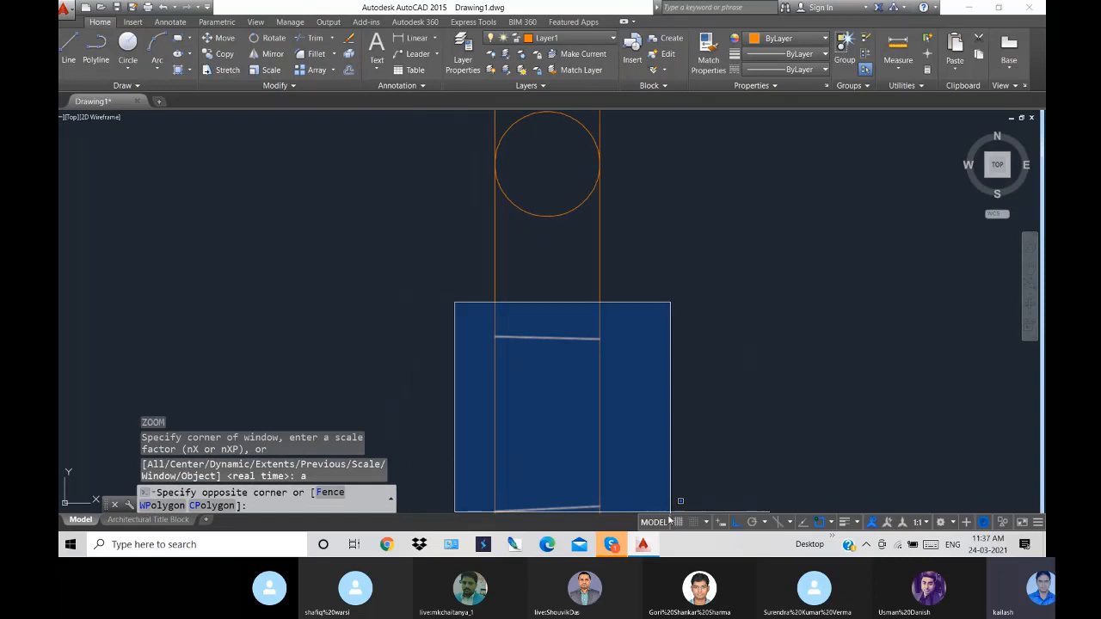
{"action": "left_click", "coordinate": [605, 509]}
{"action": "key", "text": "Delete"}
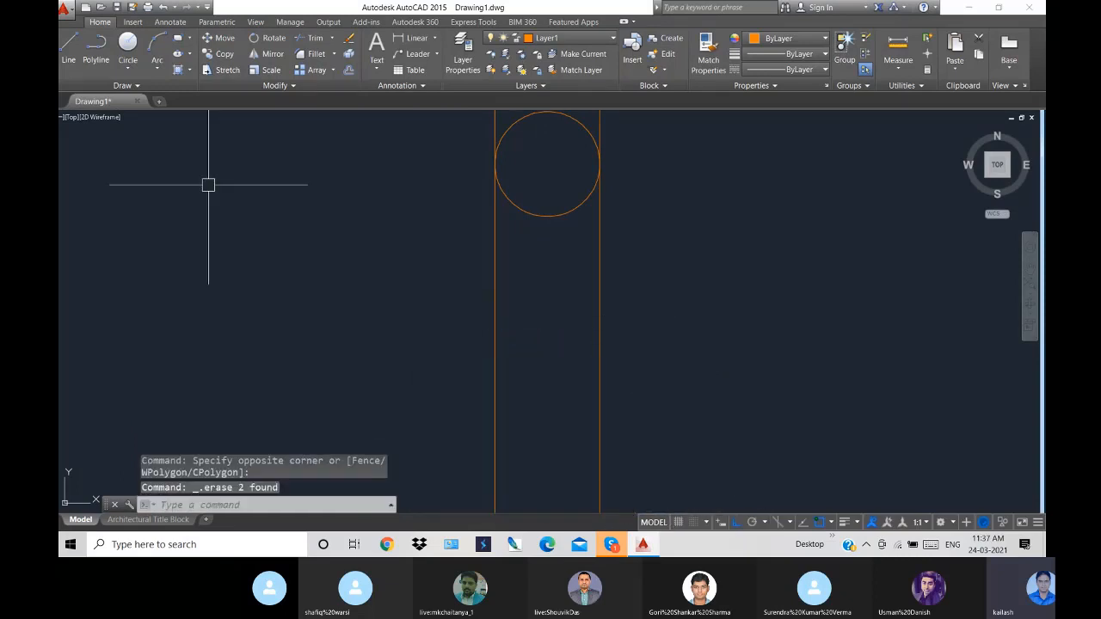
- Draw a horizontal line below the circle, starting on the left construction line and extending past the right one
{"action": "left_click", "coordinate": [69, 52]}
{"action": "left_click", "coordinate": [494, 334]}
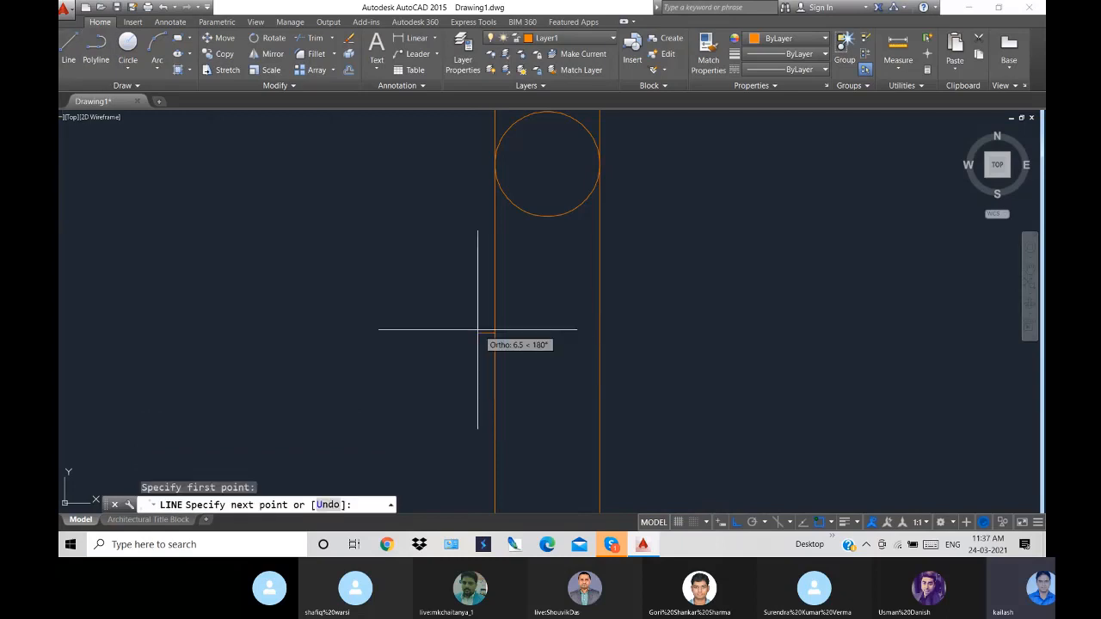
{"action": "left_click", "coordinate": [599, 333]}
{"action": "key", "text": "Return"}
{"action": "key", "text": "Return"}
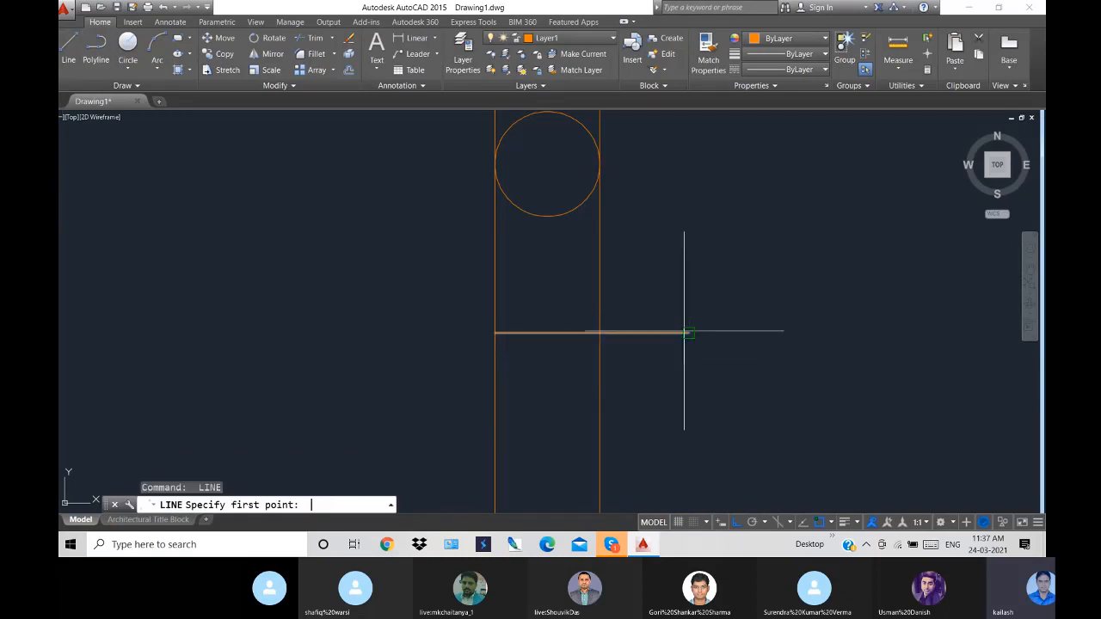
{"action": "left_click", "coordinate": [688, 333]}
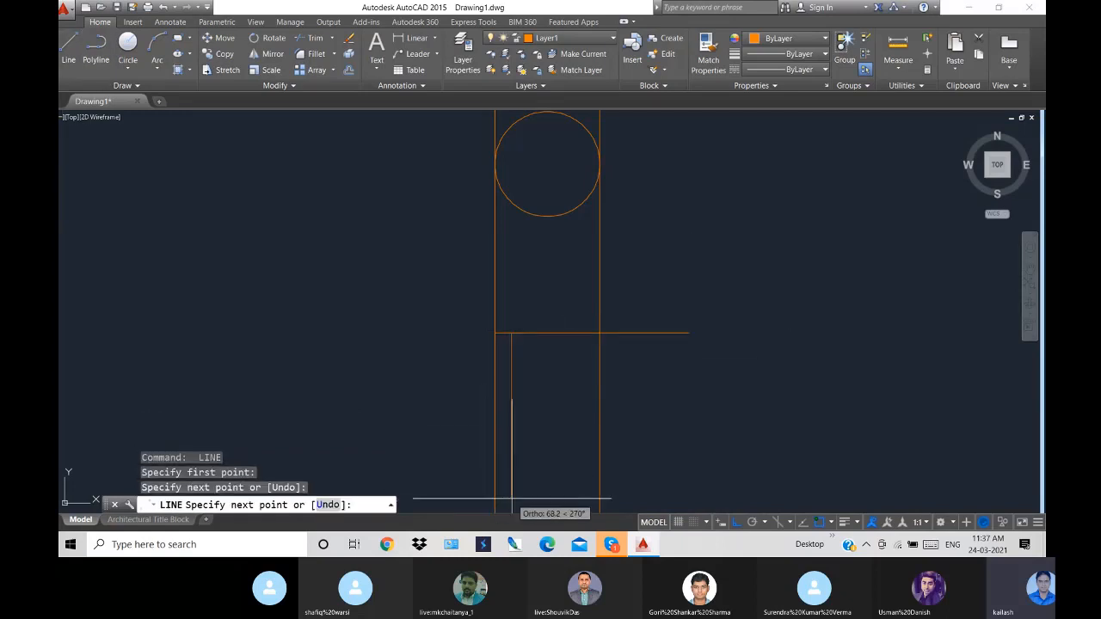
{"action": "key", "text": "Escape"}
- Draw a second, lower horizontal line that crosses both construction lines and extends beyond them on each side
{"action": "key", "text": "Return"}
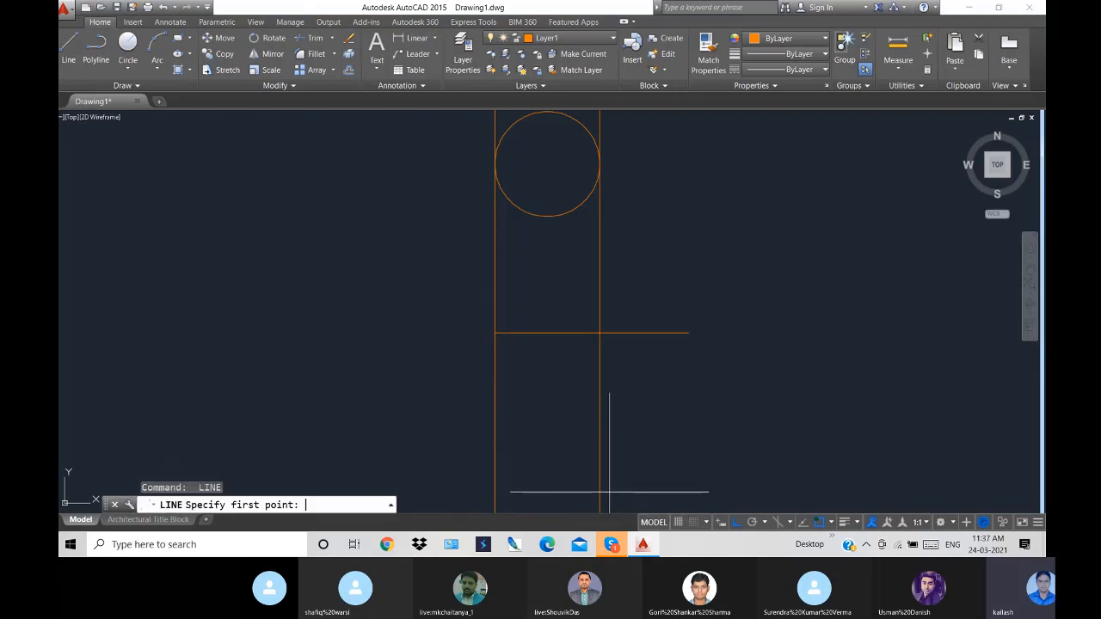
{"action": "left_click", "coordinate": [465, 504]}
{"action": "key", "text": "Return"}
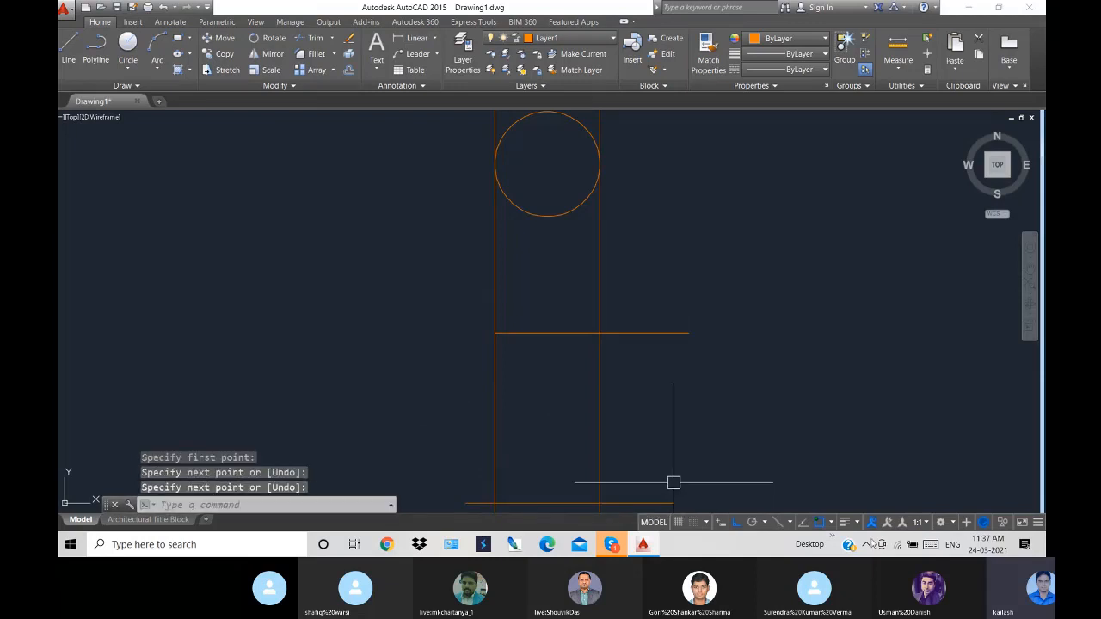
{"action": "key", "text": "Escape"}
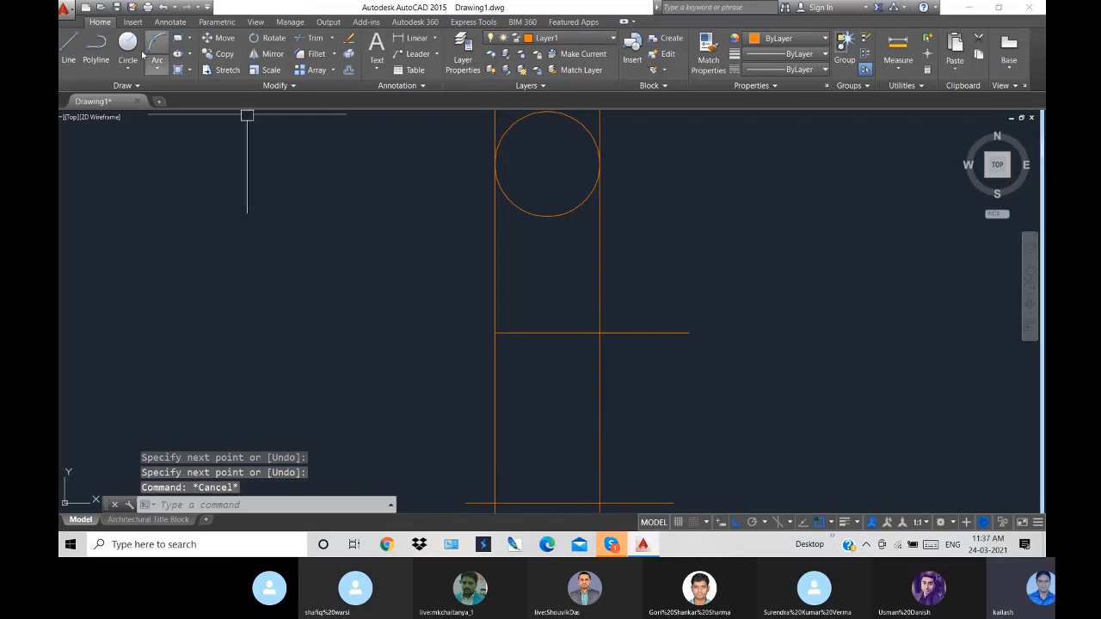
- Draw two vertical lines over the construction lines, each running from the upper horizontal line to the lower one
{"action": "left_click", "coordinate": [68, 47]}
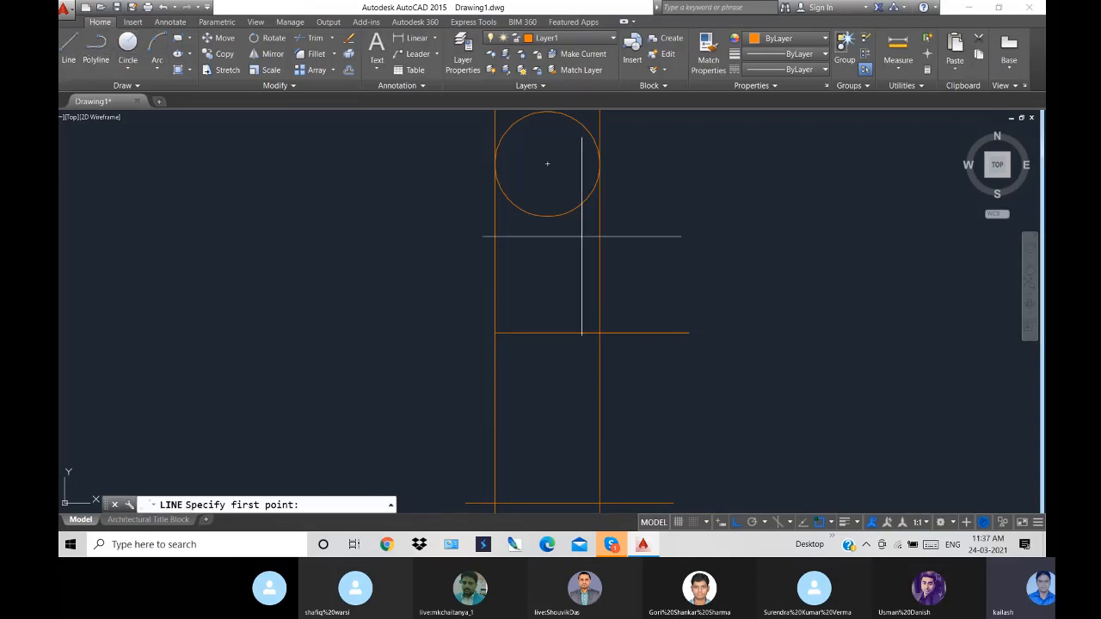
{"action": "left_click", "coordinate": [599, 332]}
{"action": "left_click", "coordinate": [599, 503]}
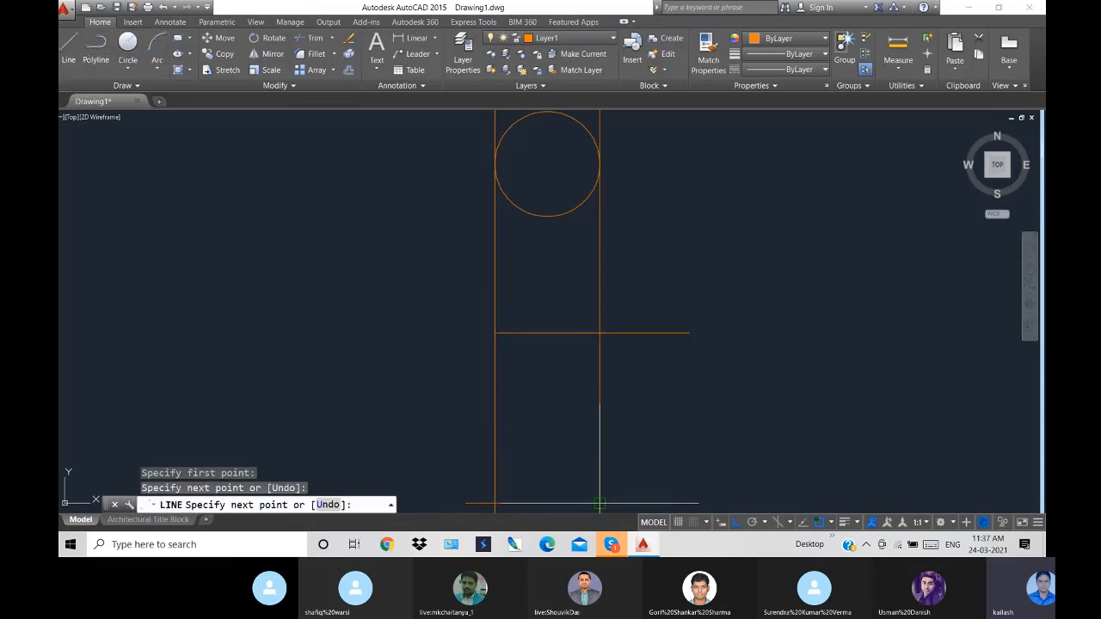
{"action": "key", "text": "Return"}
{"action": "key", "text": "Return"}
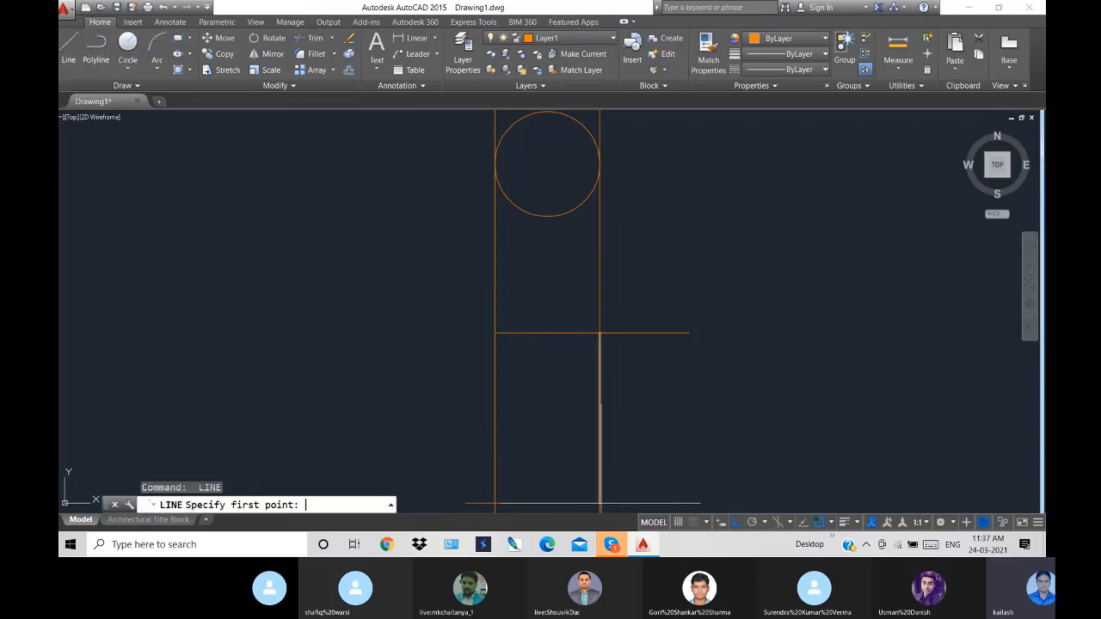
{"action": "left_click", "coordinate": [494, 333]}
{"action": "left_click", "coordinate": [494, 504]}
{"action": "key", "text": "Return"}
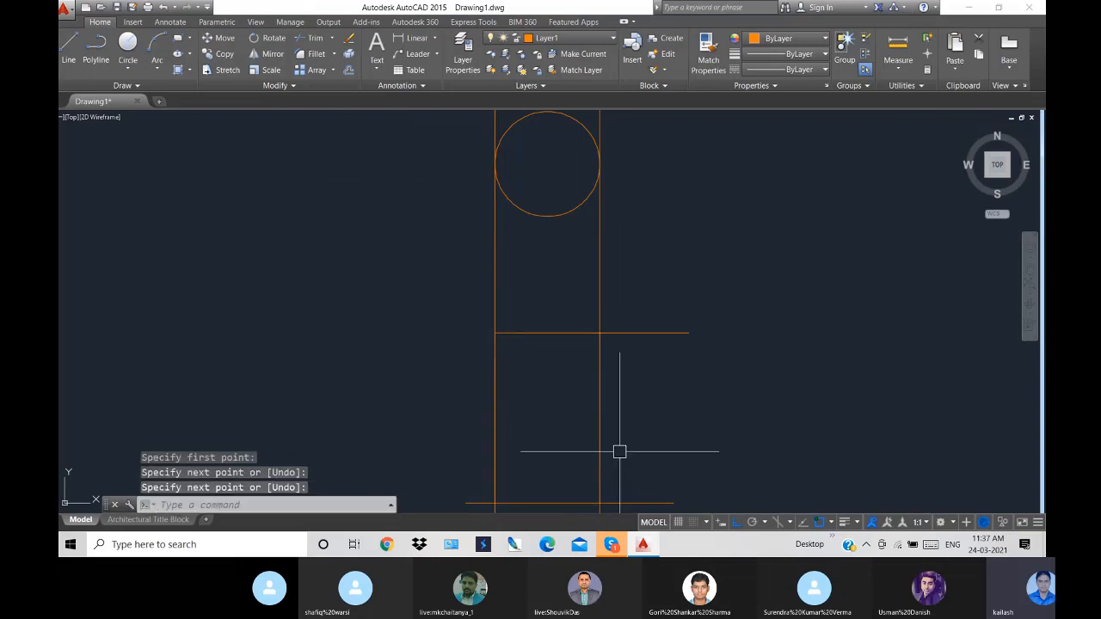
- Erase both vertical construction lines running from the circle
{"action": "left_click", "coordinate": [724, 274]}
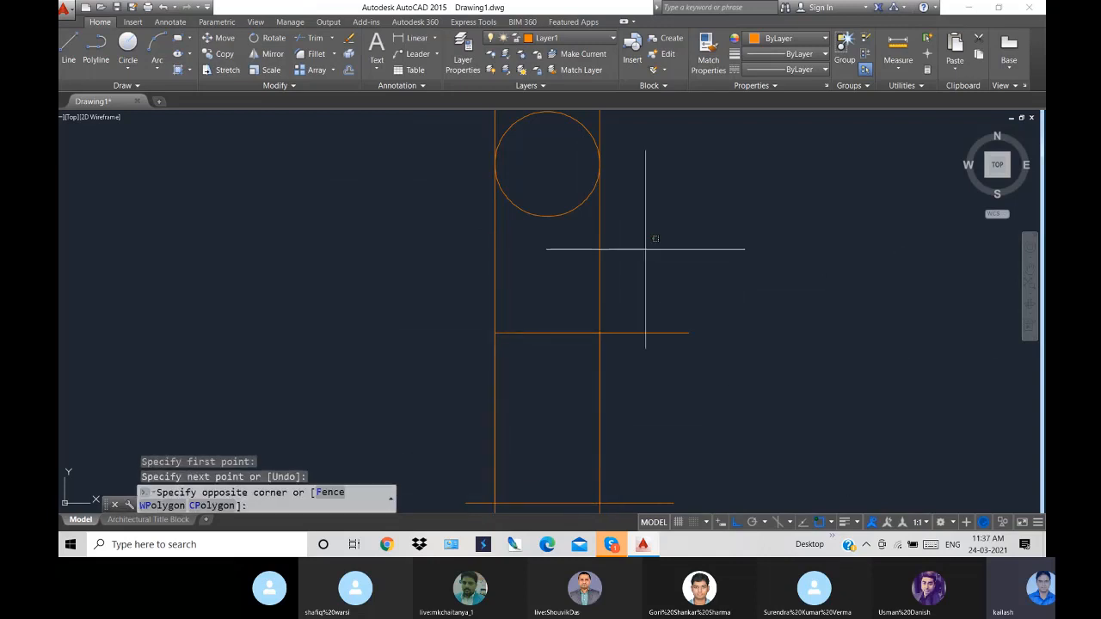
{"action": "left_click", "coordinate": [416, 254]}
{"action": "key", "text": "Delete"}
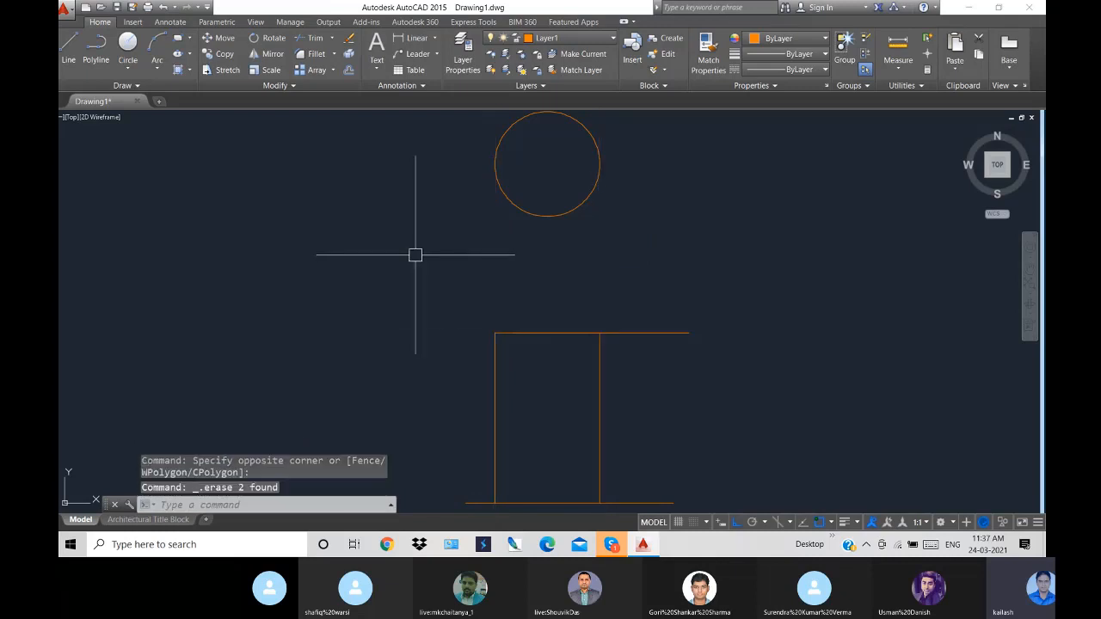
- Trim the overhanging ends of both horizontal lines so that a closed rectangle remains below the circle
{"action": "type", "text": "tr"}
{"action": "key", "text": "Return"}
{"action": "key", "text": "Return"}
{"action": "left_click", "coordinate": [718, 364]}
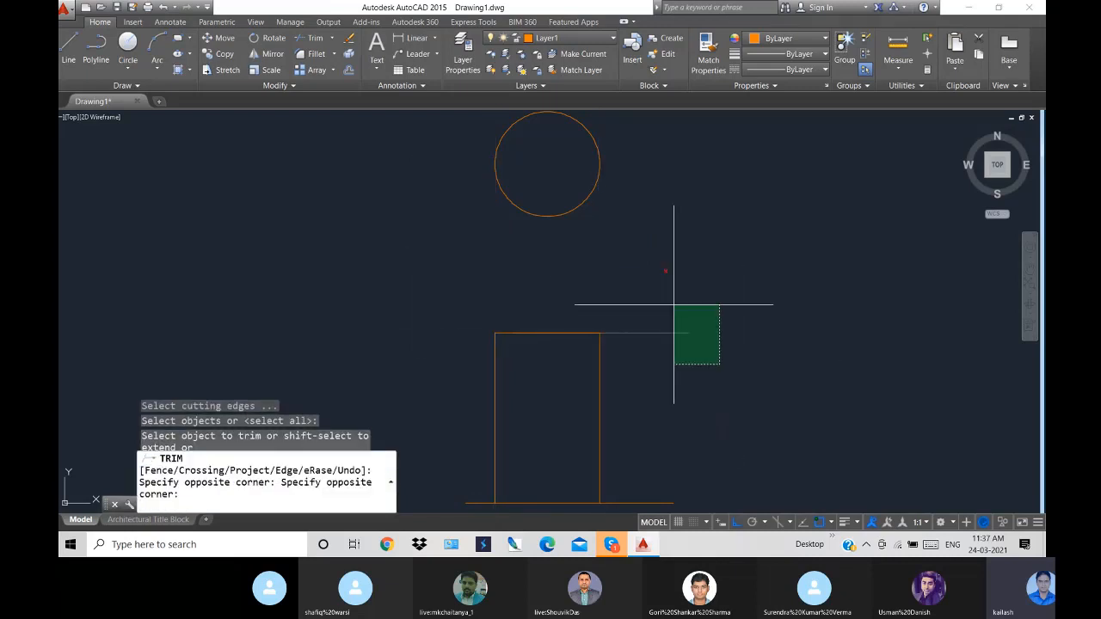
{"action": "left_click", "coordinate": [671, 306]}
{"action": "left_click", "coordinate": [665, 503]}
{"action": "left_click", "coordinate": [474, 501]}
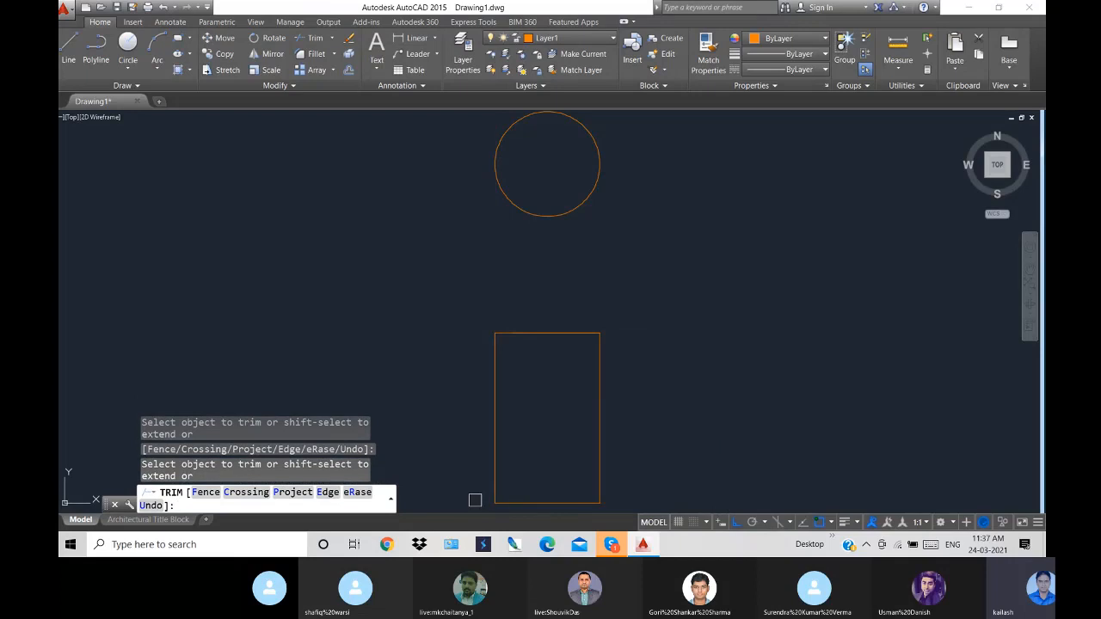
{"action": "key", "text": "Escape"}
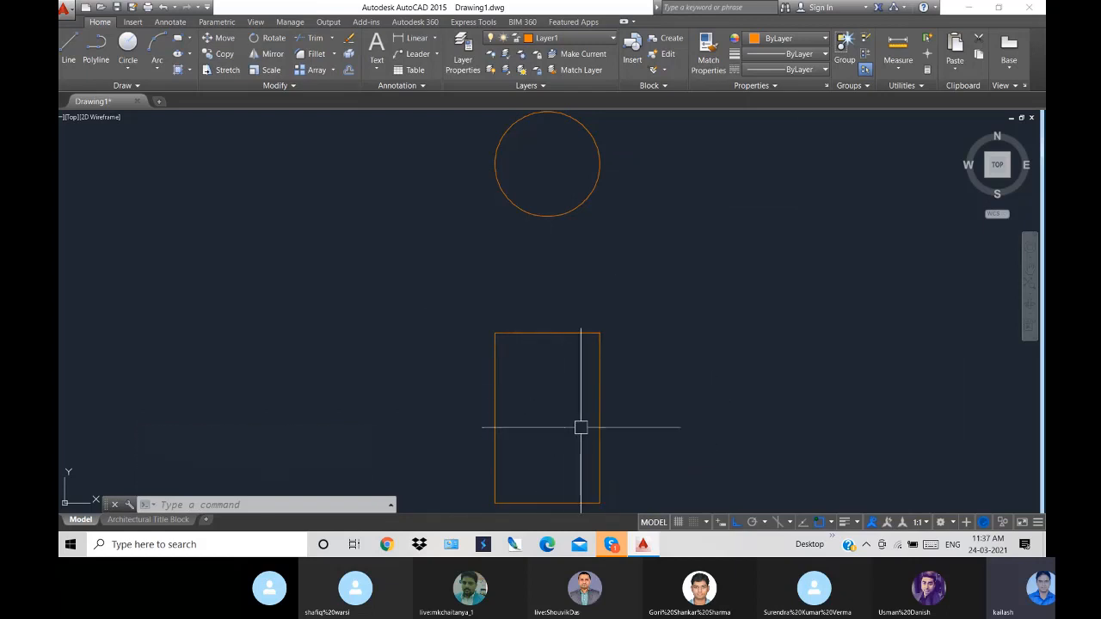
- Place vertical construction lines through the left and right quadrant points of the circle
{"action": "type", "text": "c"}
{"action": "key", "text": "BackSpace"}
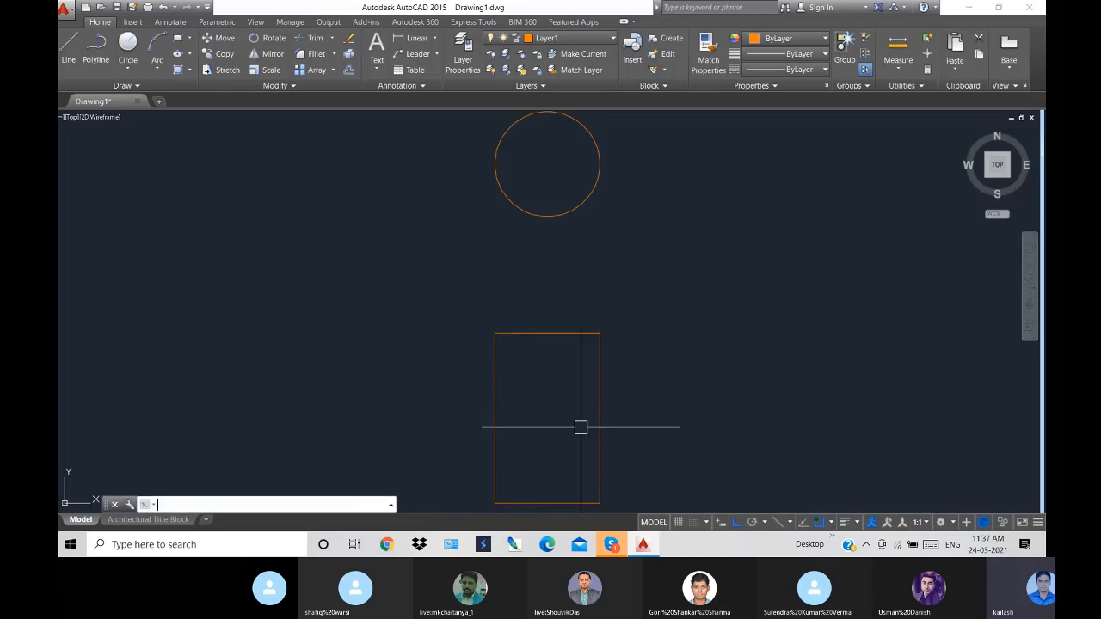
{"action": "type", "text": "xl"}
{"action": "key", "text": "Return"}
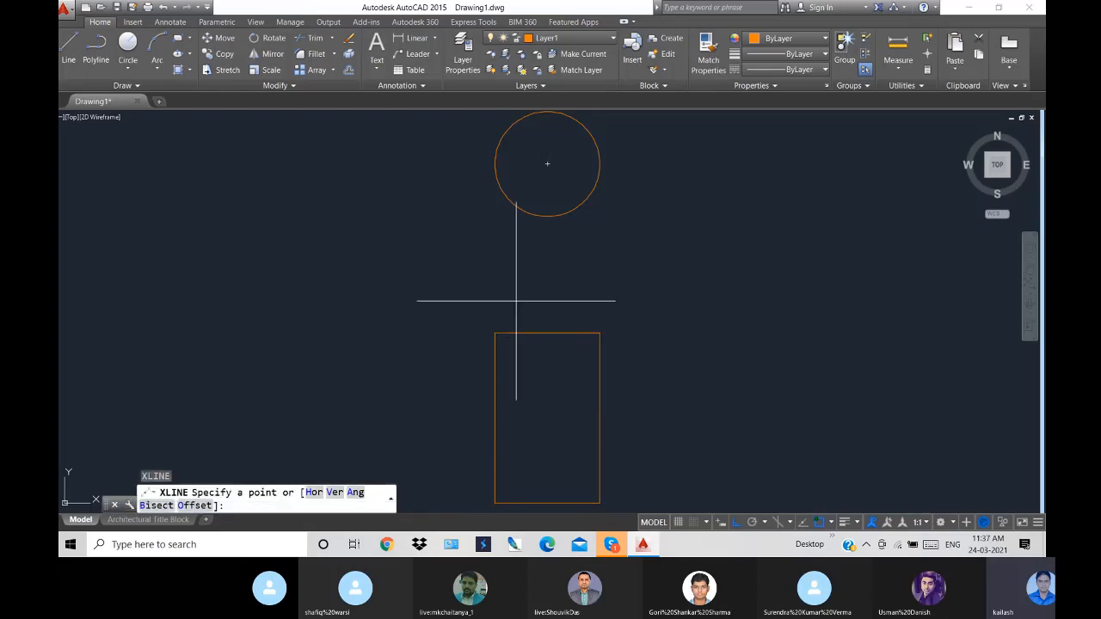
{"action": "type", "text": "v"}
{"action": "key", "text": "Return"}
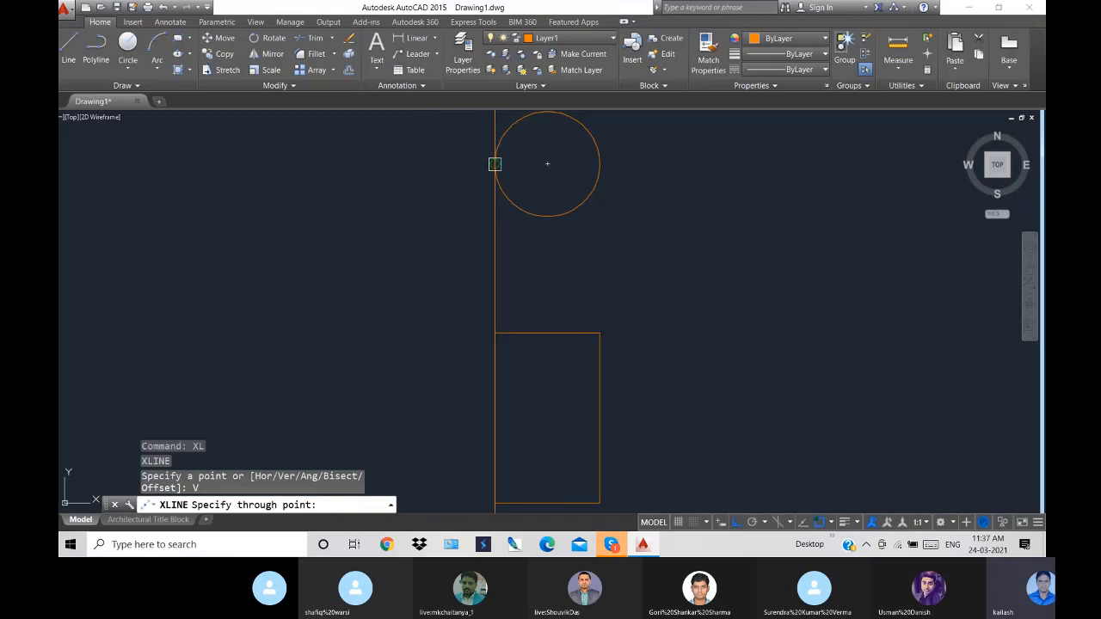
{"action": "left_click", "coordinate": [547, 163]}
{"action": "left_click", "coordinate": [599, 164]}
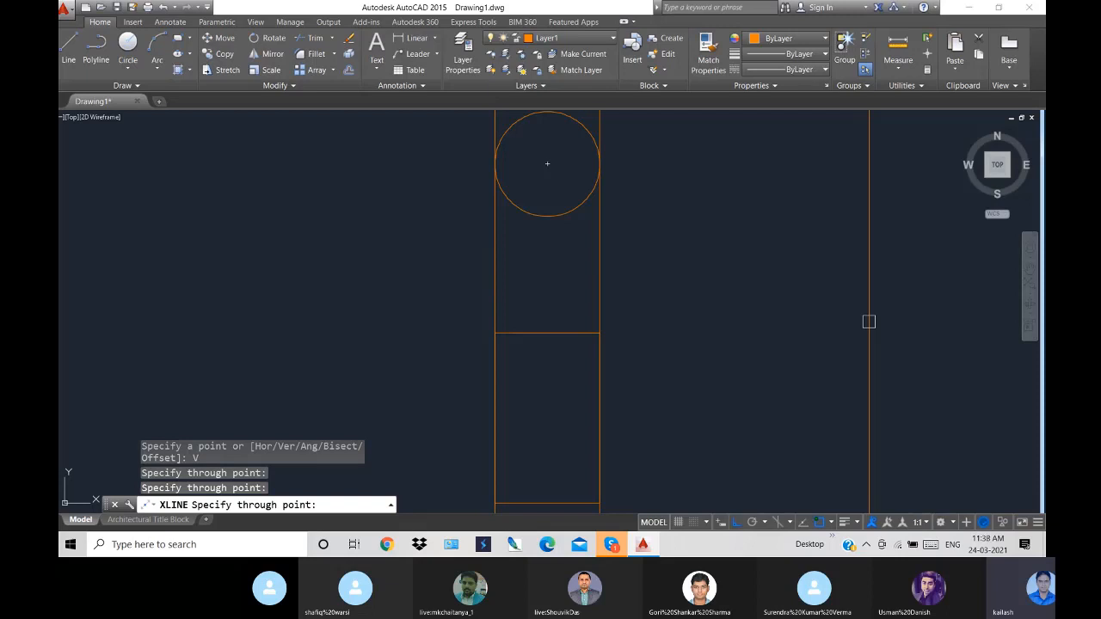
{"action": "key", "text": "Escape"}
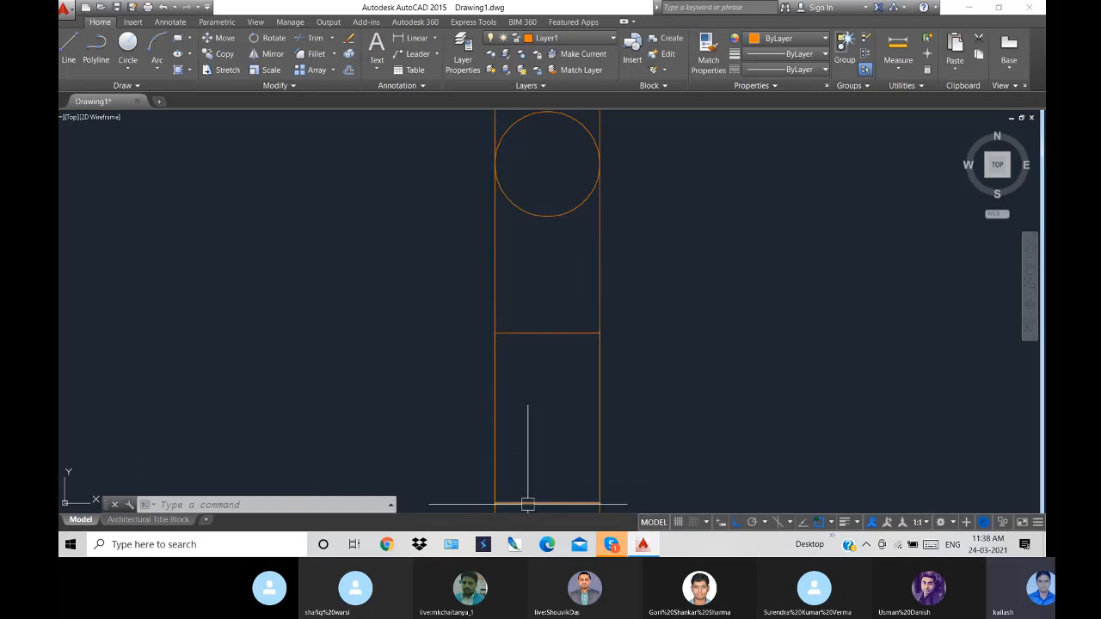
- Erase the right and the left vertical construction line one at a time
{"action": "left_click", "coordinate": [626, 241]}
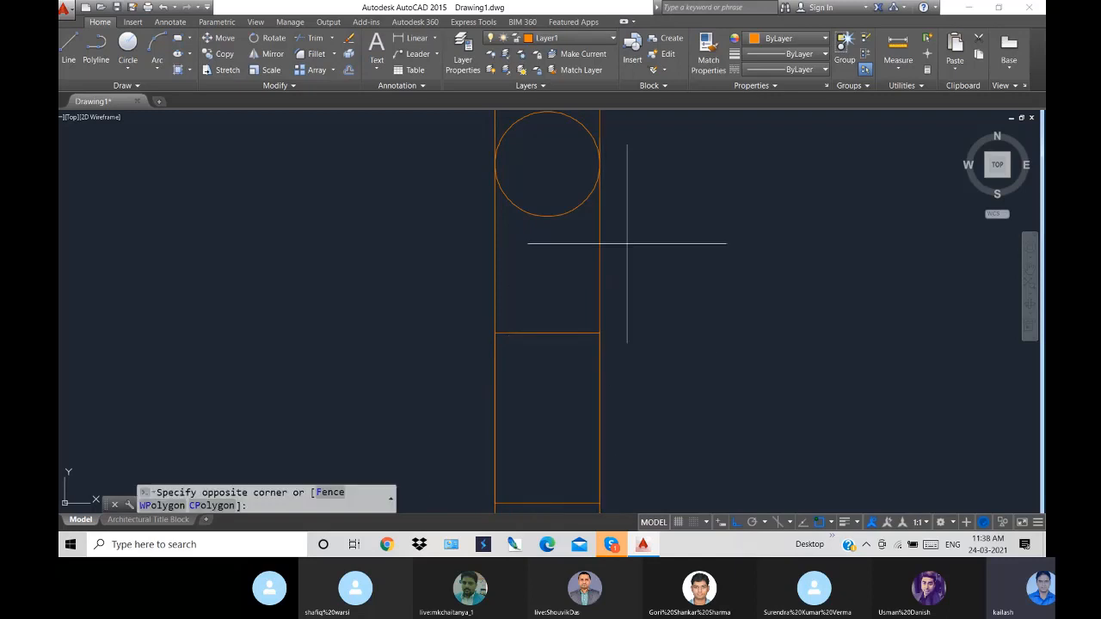
{"action": "left_click", "coordinate": [497, 232]}
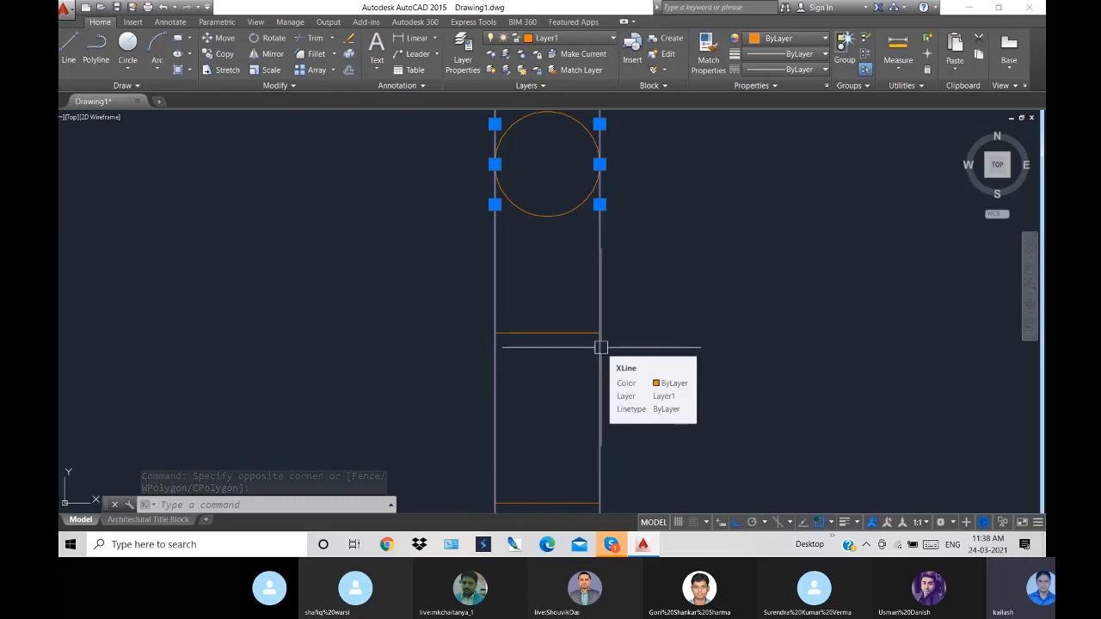
{"action": "key", "text": "Escape"}
{"action": "left_click", "coordinate": [600, 410]}
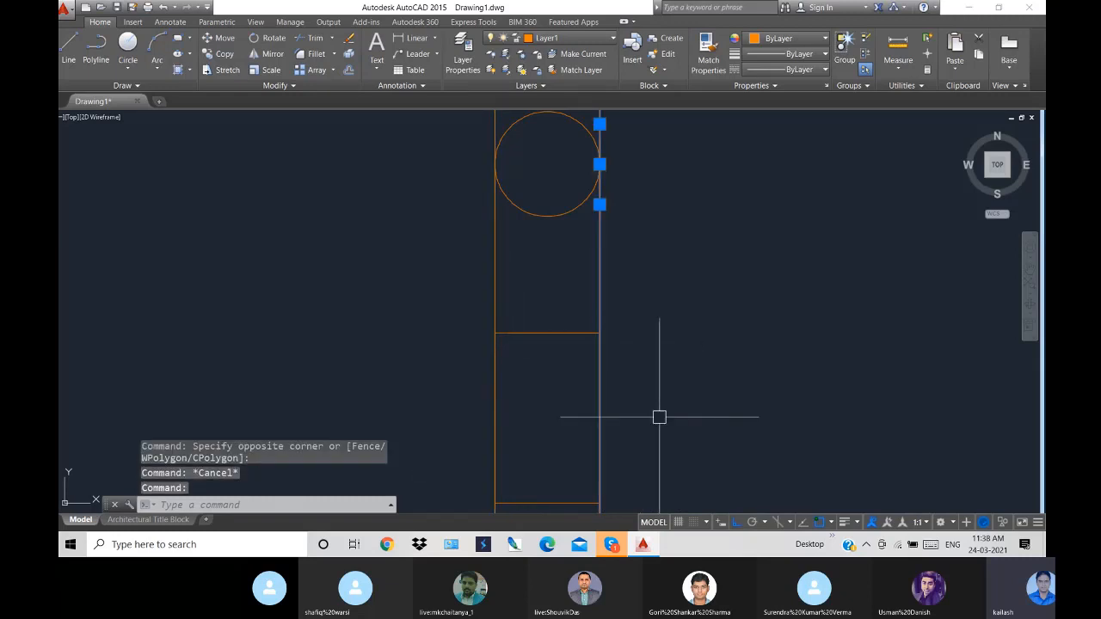
{"action": "key", "text": "Delete"}
{"action": "left_click", "coordinate": [495, 273]}
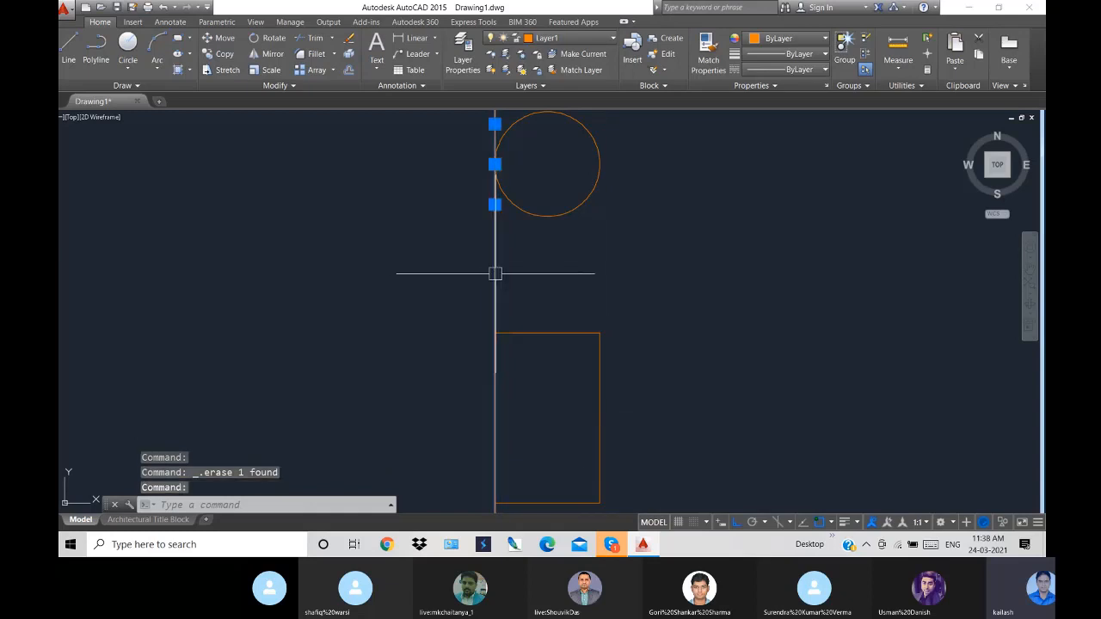
{"action": "key", "text": "Delete"}
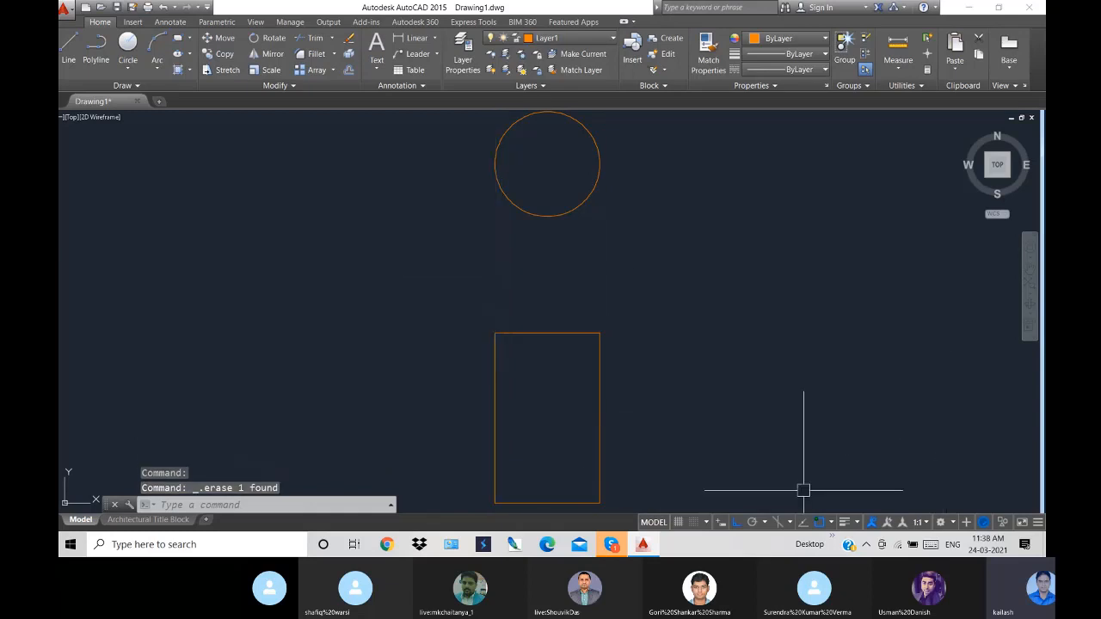
- Select the rectangle's two vertical sides to inspect them, and clear the selection
{"action": "left_click", "coordinate": [599, 400]}
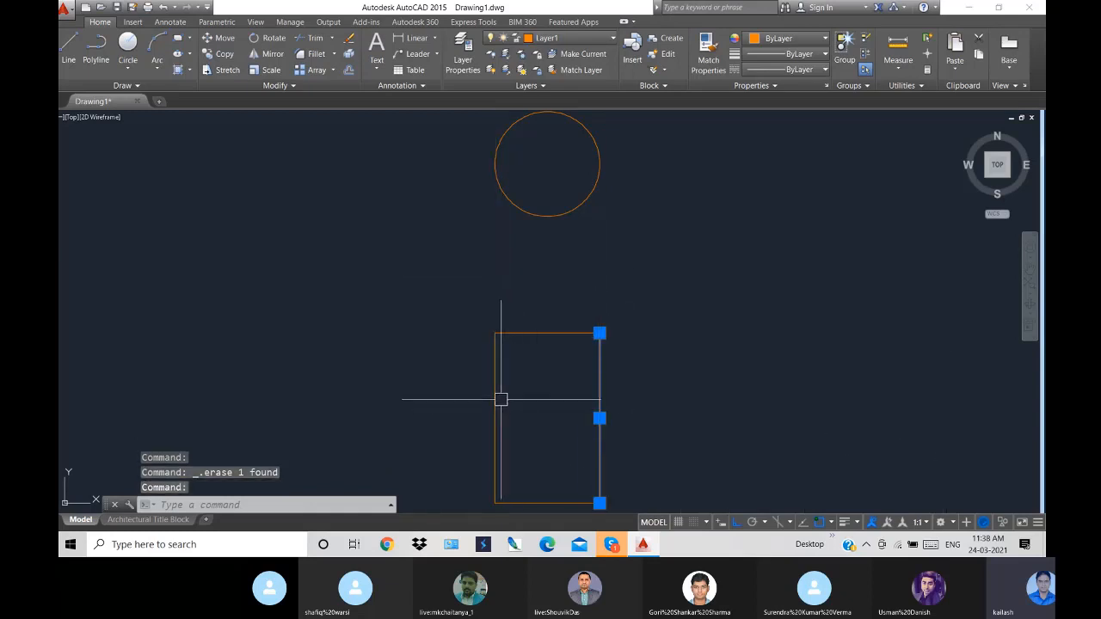
{"action": "left_click", "coordinate": [501, 400]}
{"action": "left_click", "coordinate": [909, 428]}
{"action": "left_click", "coordinate": [769, 428]}
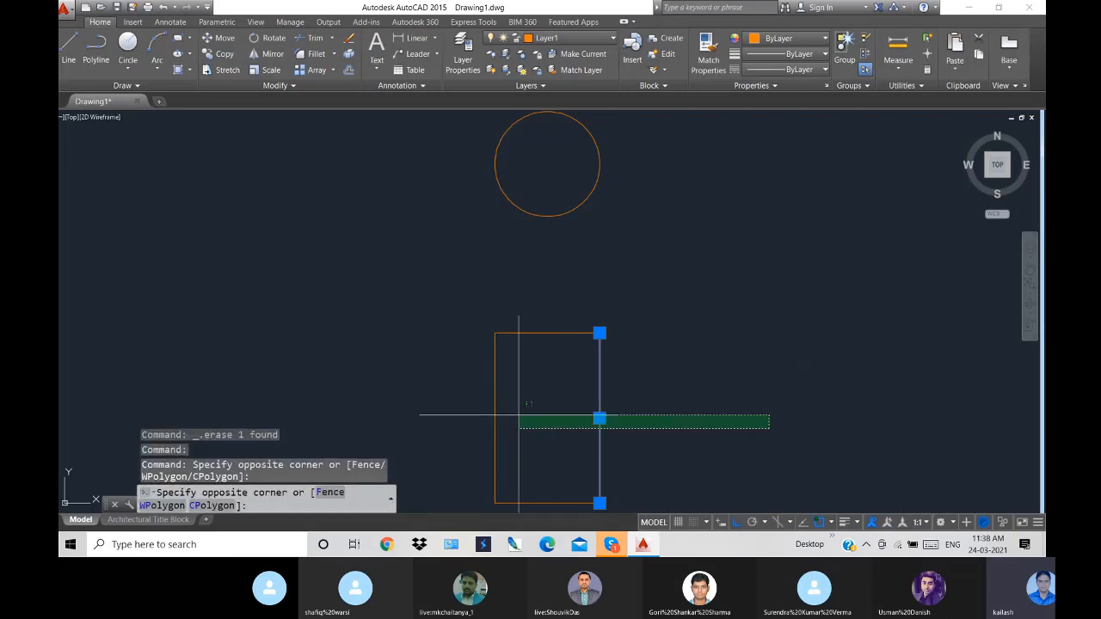
{"action": "left_click", "coordinate": [482, 449]}
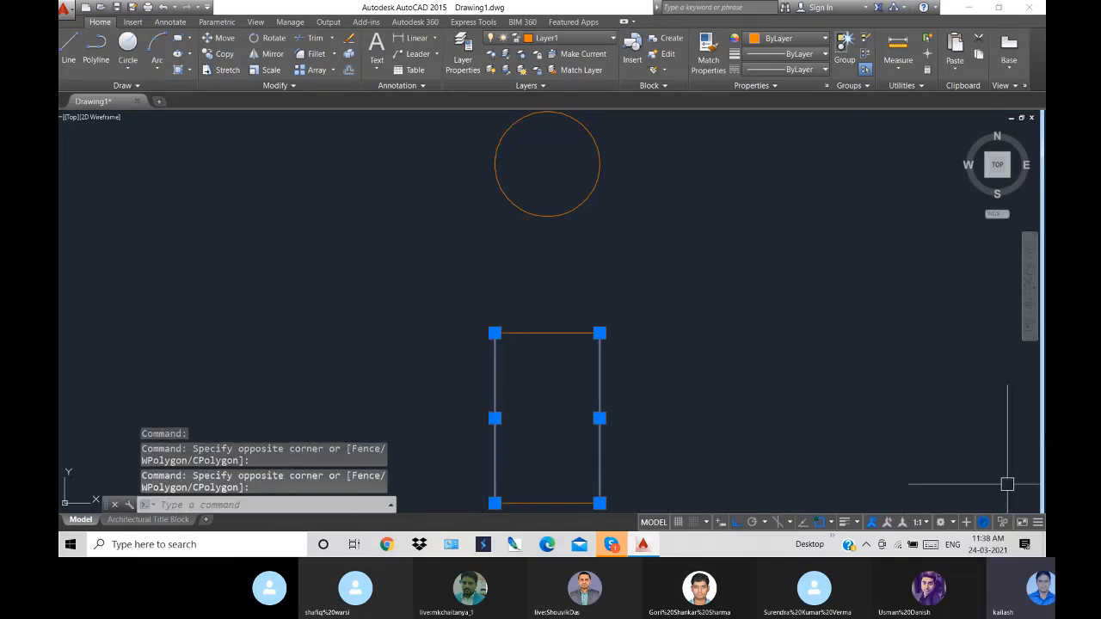
{"action": "key", "text": "Escape"}
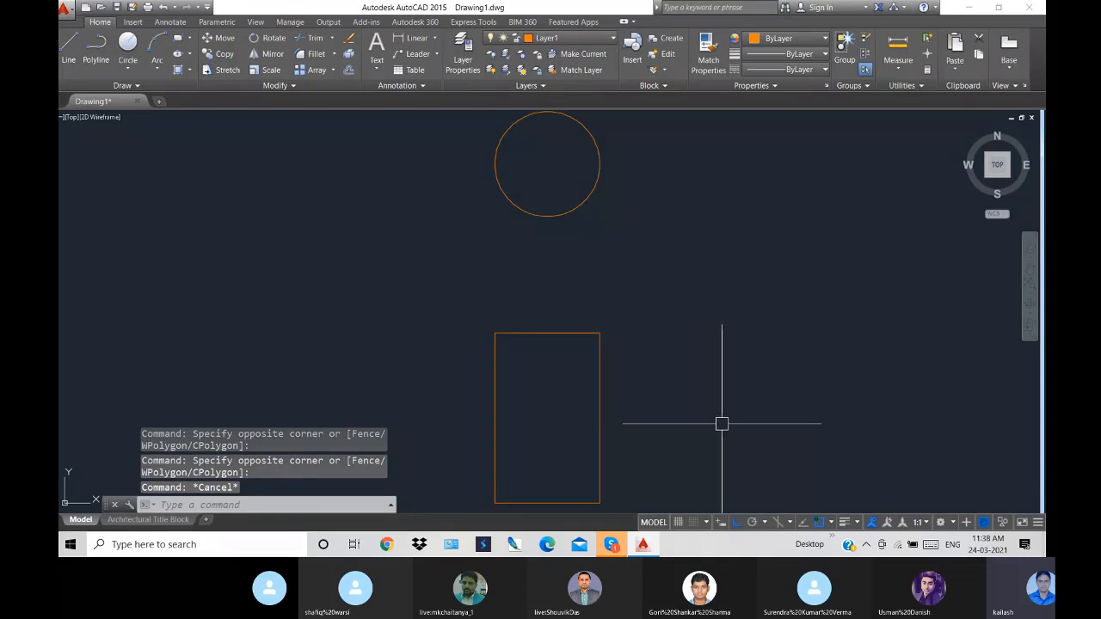
- Undo the construction line erasures, their placement, the trim and the left vertical line between the horizontals
{"action": "key", "text": "ctrl+z"}
{"action": "key", "text": "ctrl+z"}
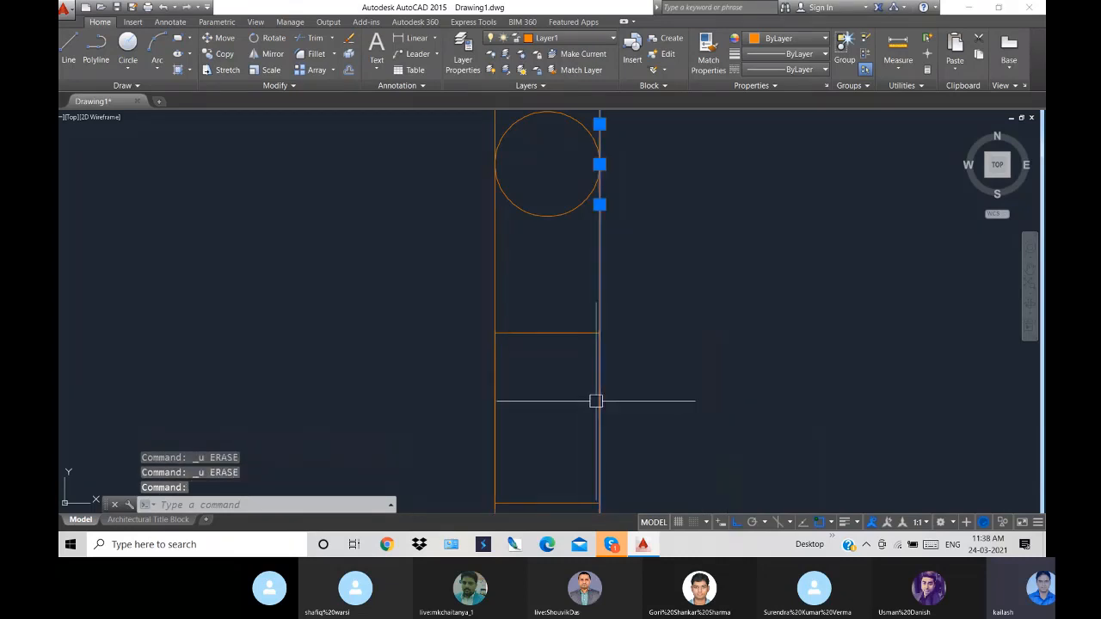
{"action": "key", "text": "Escape"}
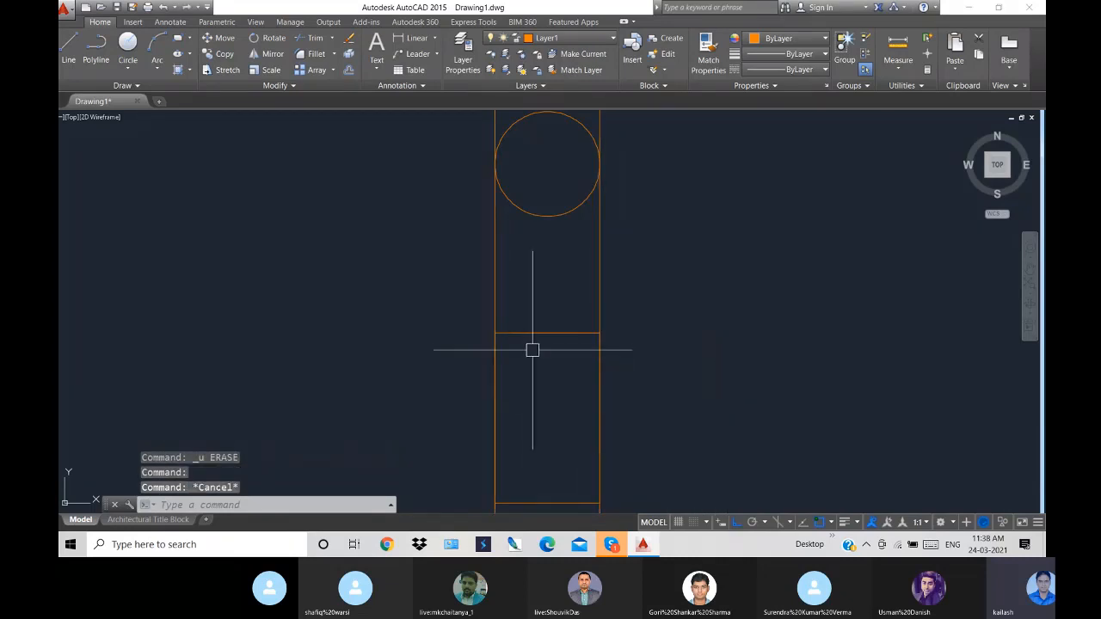
{"action": "key", "text": "ctrl+z"}
{"action": "key", "text": "ctrl+z"}
{"action": "key", "text": "ctrl+z"}
{"action": "key", "text": "ctrl+z"}
{"action": "key", "text": "ctrl+z"}
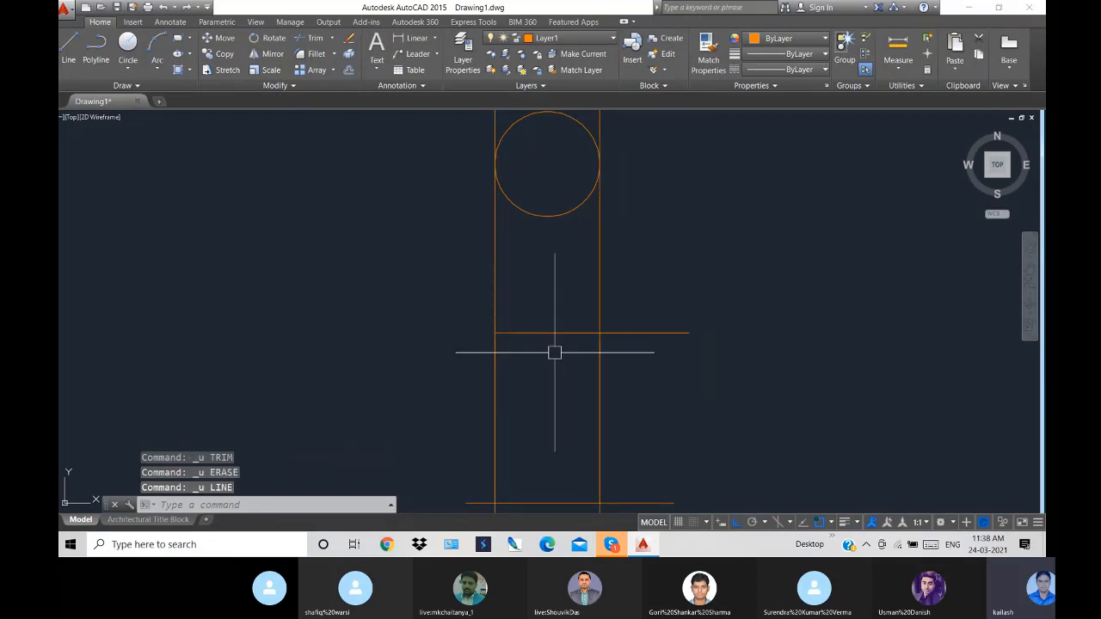
- Erase the short vertical line lying on the right construction line between the two horizontal lines
{"action": "left_click", "coordinate": [601, 373]}
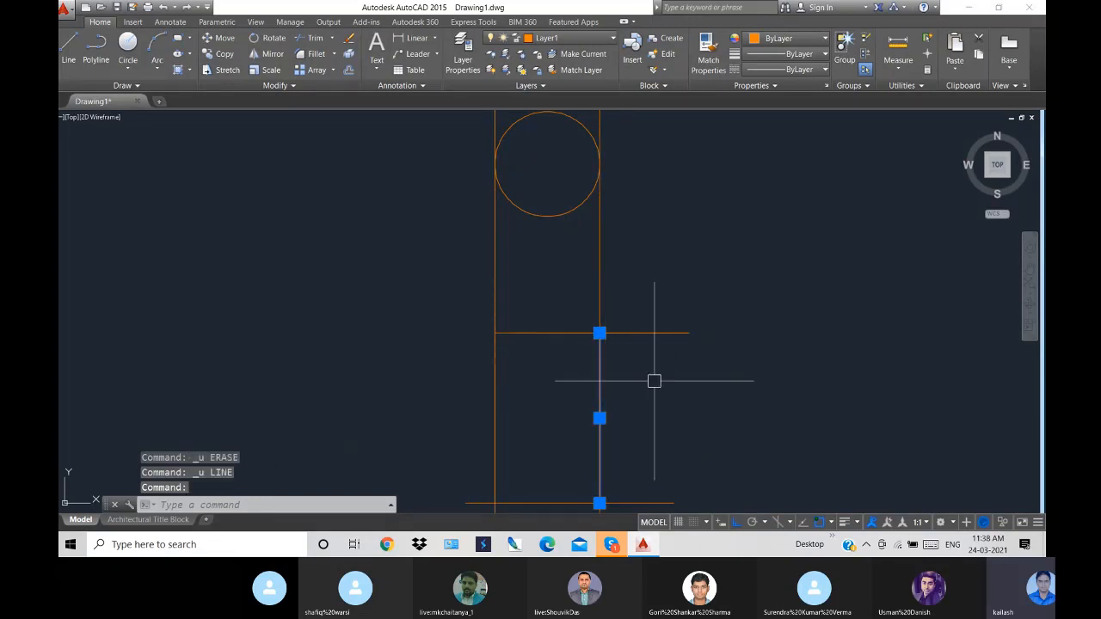
{"action": "key", "text": "Delete"}
{"action": "left_click", "coordinate": [496, 384]}
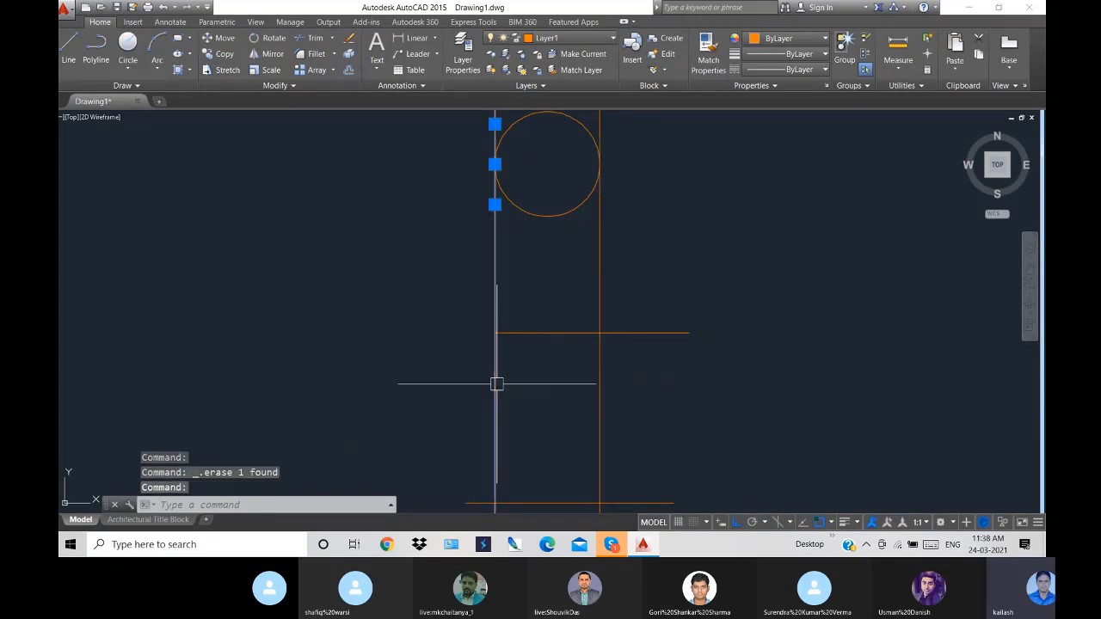
{"action": "key", "text": "Escape"}
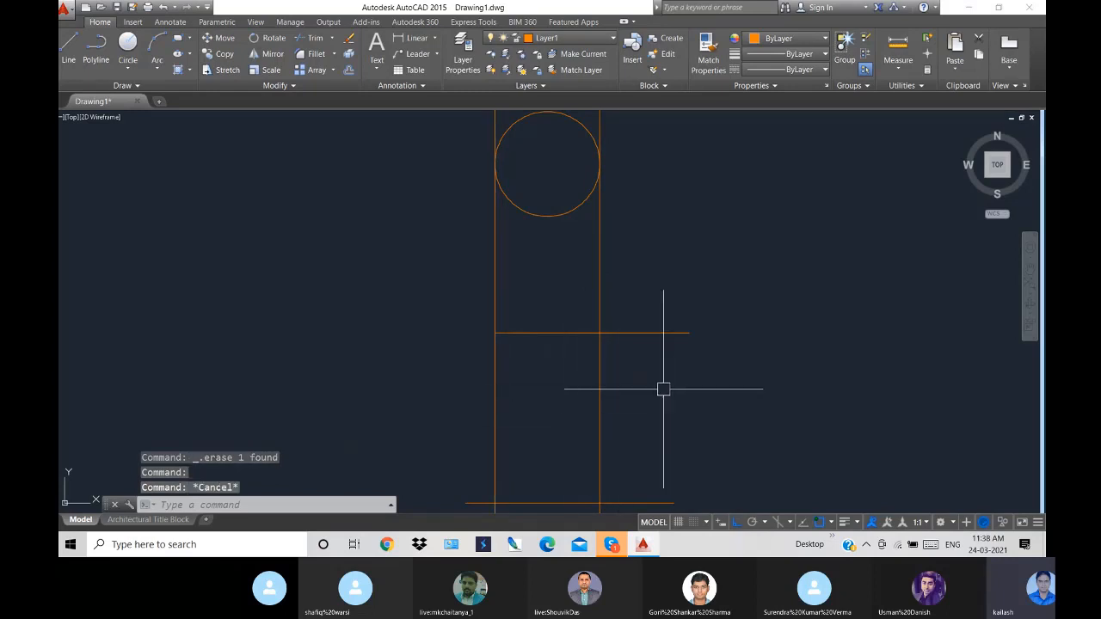
- Trim the right construction line between the circle and the lower shape and below it, plus both horizontal lines' right overhangs
{"action": "type", "text": "tr"}
{"action": "key", "text": "Return"}
{"action": "key", "text": "Return"}
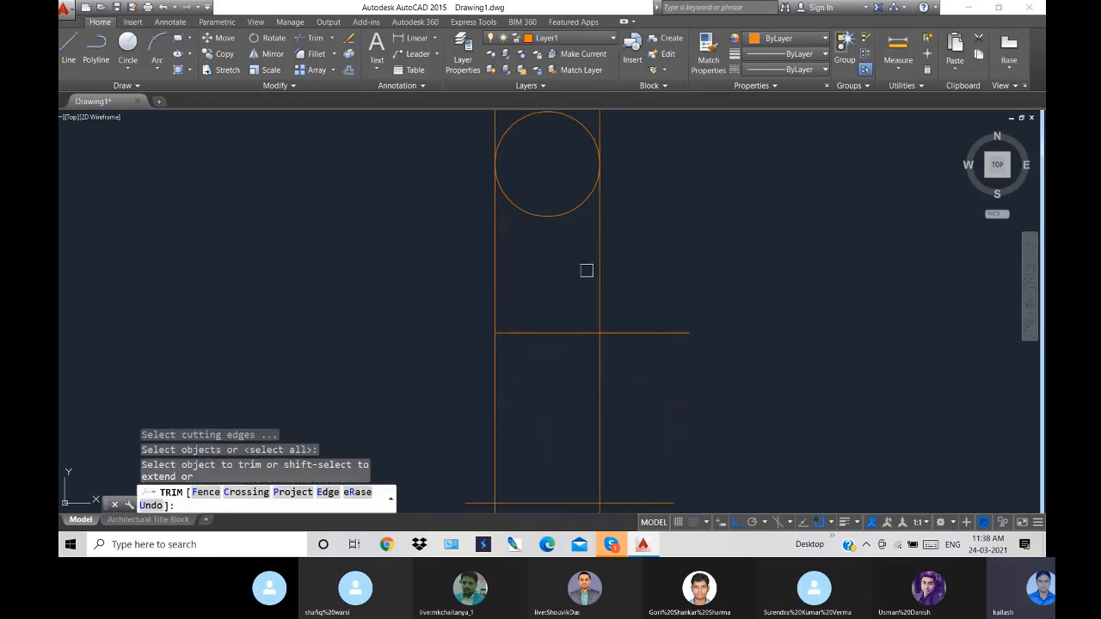
{"action": "left_click", "coordinate": [599, 297]}
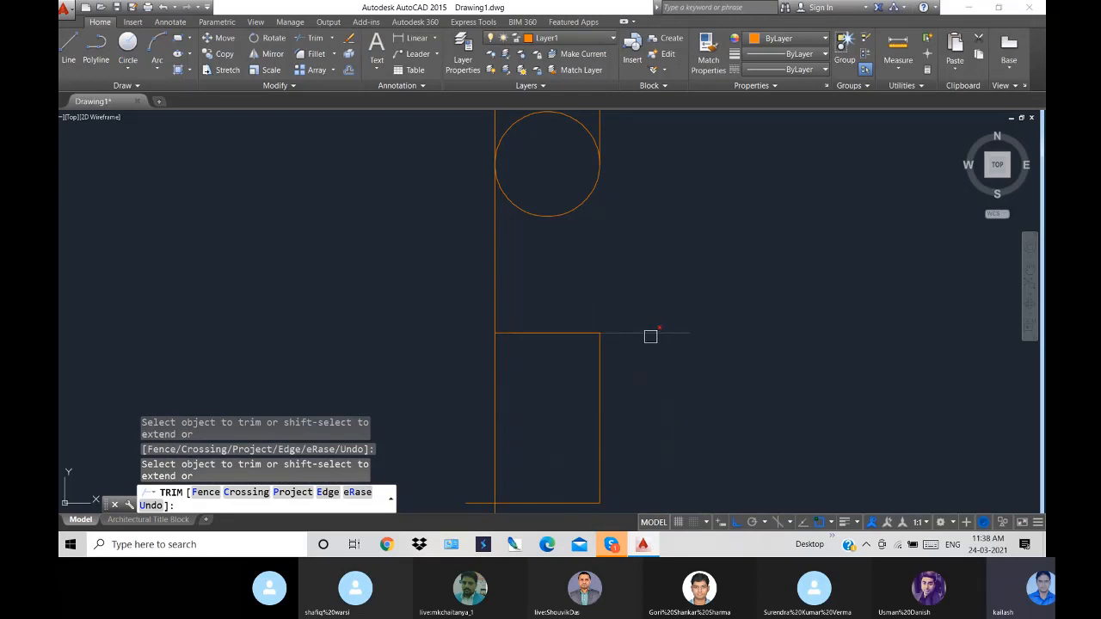
{"action": "key", "text": "Escape"}
- Erase the left vertical construction line and undo the erasure
{"action": "left_click", "coordinate": [539, 273]}
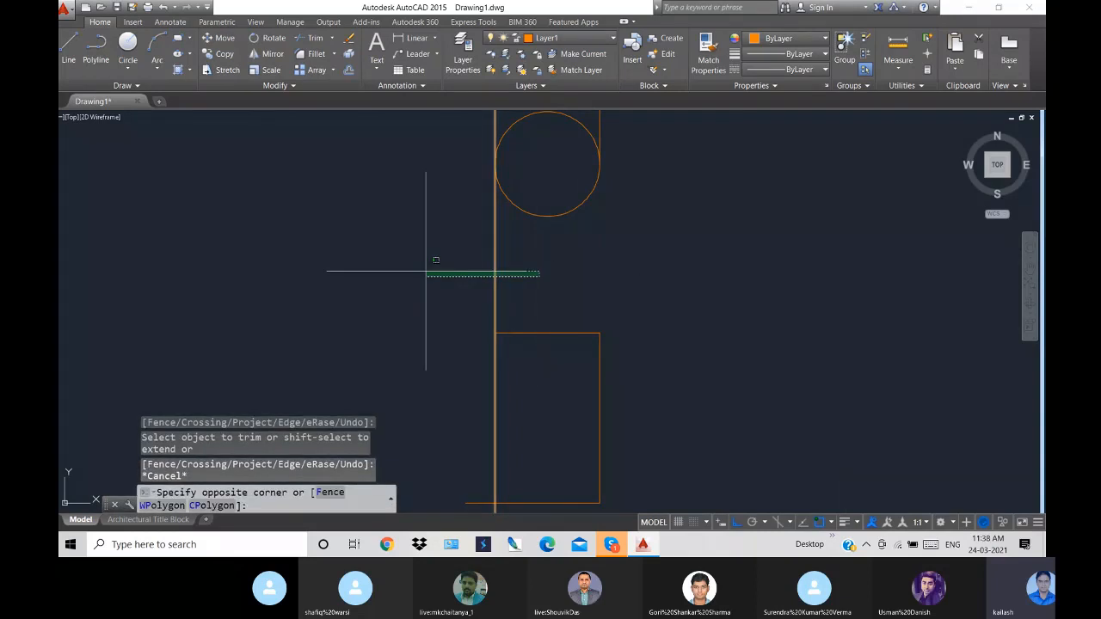
{"action": "left_click", "coordinate": [426, 271]}
{"action": "key", "text": "Delete"}
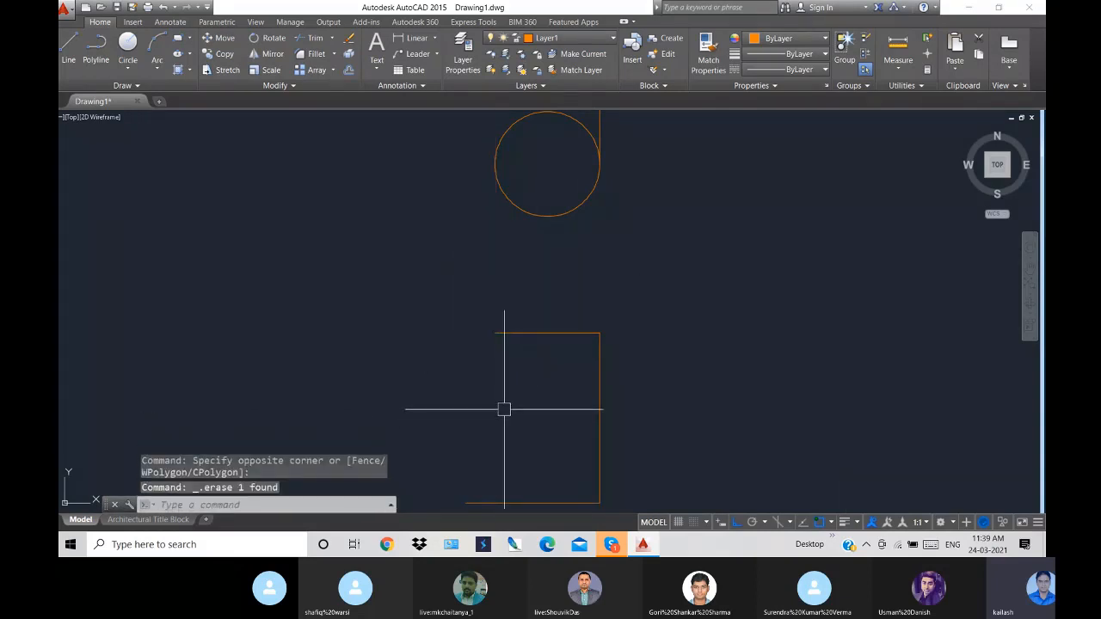
{"action": "key", "text": "ctrl+z"}
- Trim the left construction line between the circle and the rectangle and the lower horizontal line's left overhang
{"action": "type", "text": "tr"}
{"action": "key", "text": "Return"}
{"action": "key", "text": "Return"}
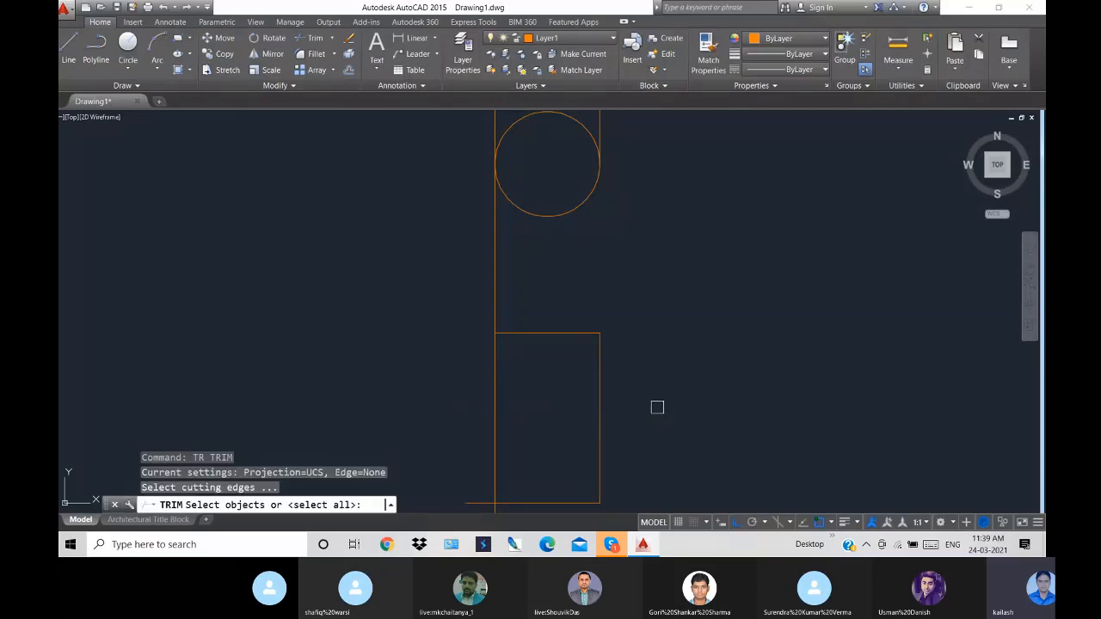
{"action": "left_click", "coordinate": [494, 288]}
{"action": "left_click", "coordinate": [495, 299]}
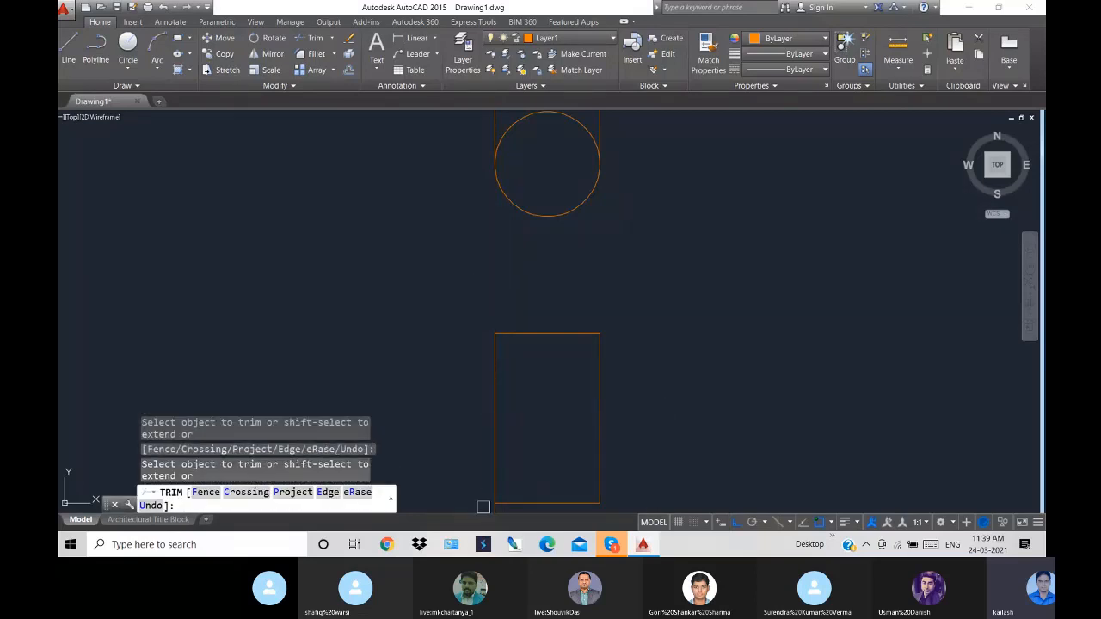
{"action": "key", "text": "Escape"}
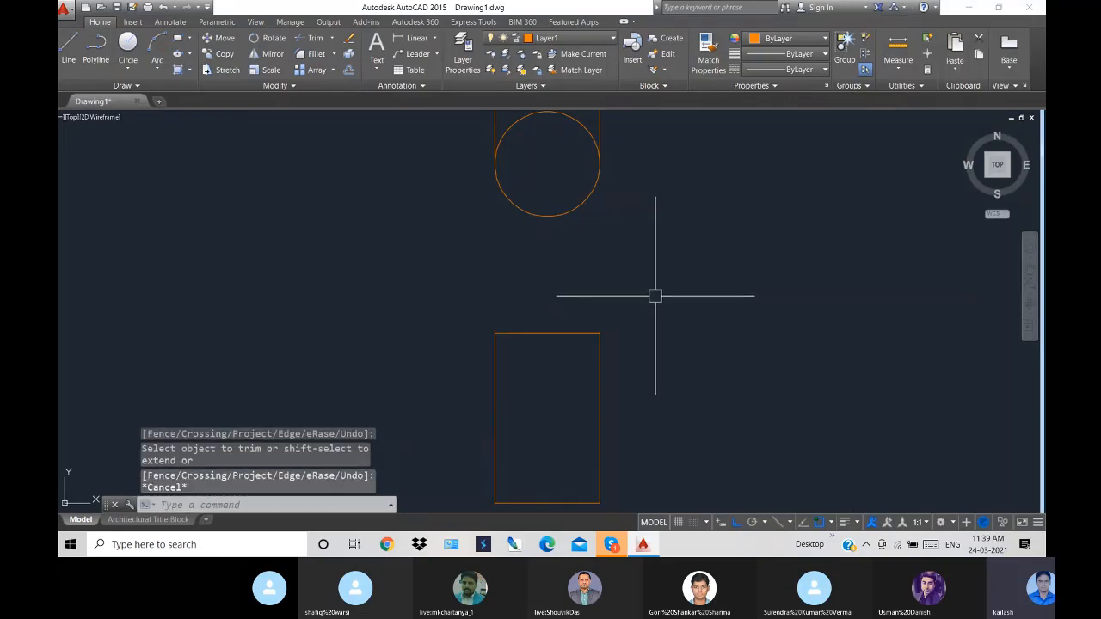
- Erase the two vertical construction line remnants extending upward from the circle's sides
{"action": "type", "text": "z"}
{"action": "key", "text": "Return"}
{"action": "type", "text": "a"}
{"action": "key", "text": "Return"}
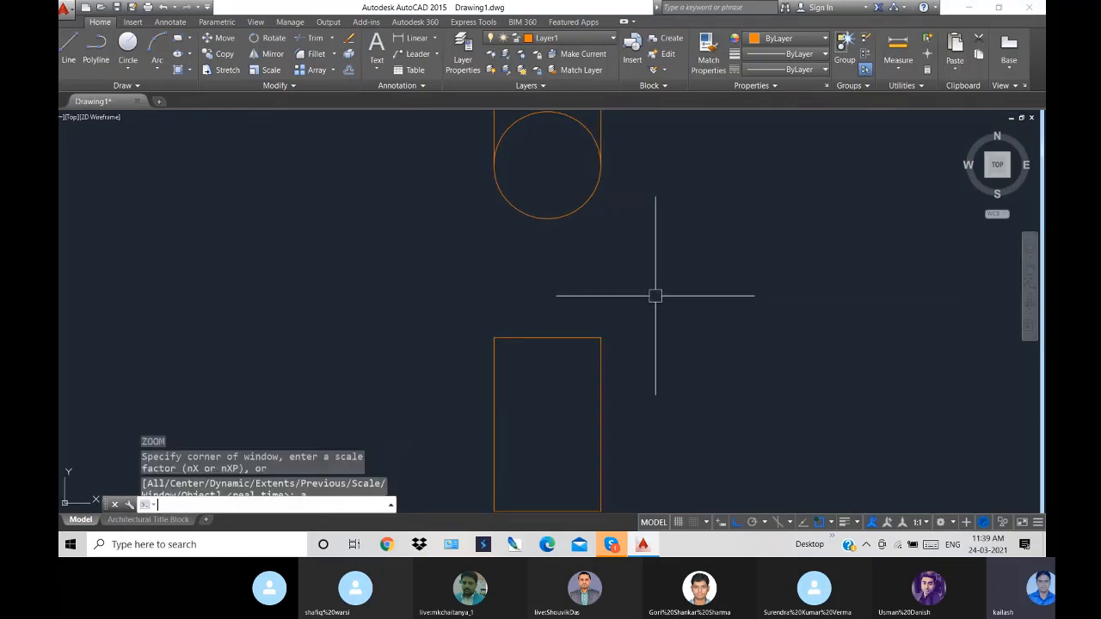
{"action": "key", "text": "Escape"}
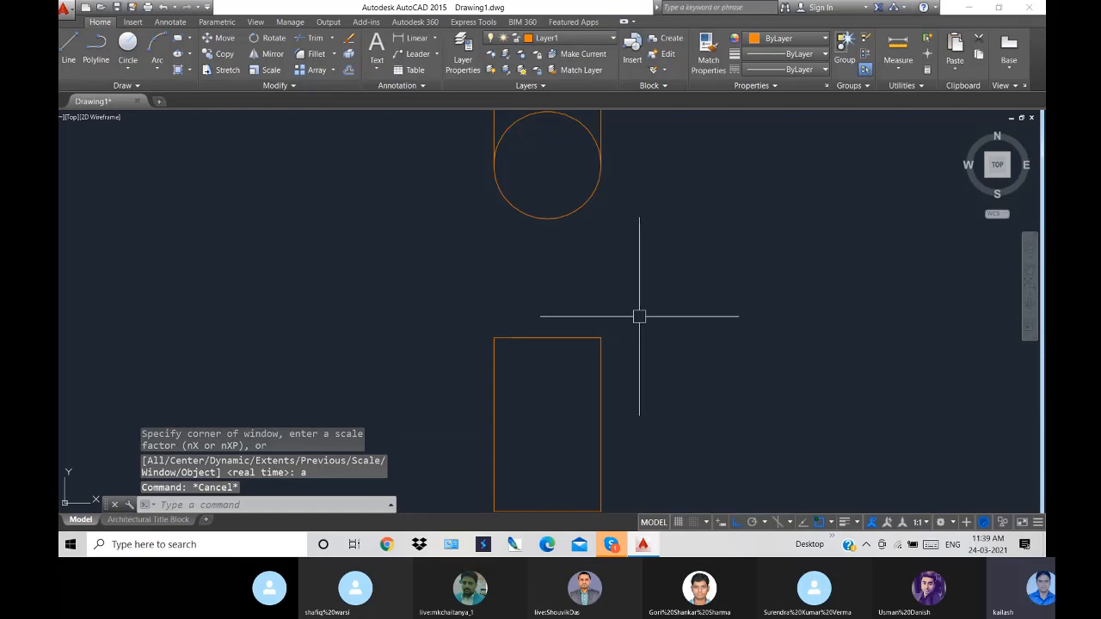
{"action": "key", "text": "Return"}
{"action": "type", "text": "a"}
{"action": "key", "text": "Return"}
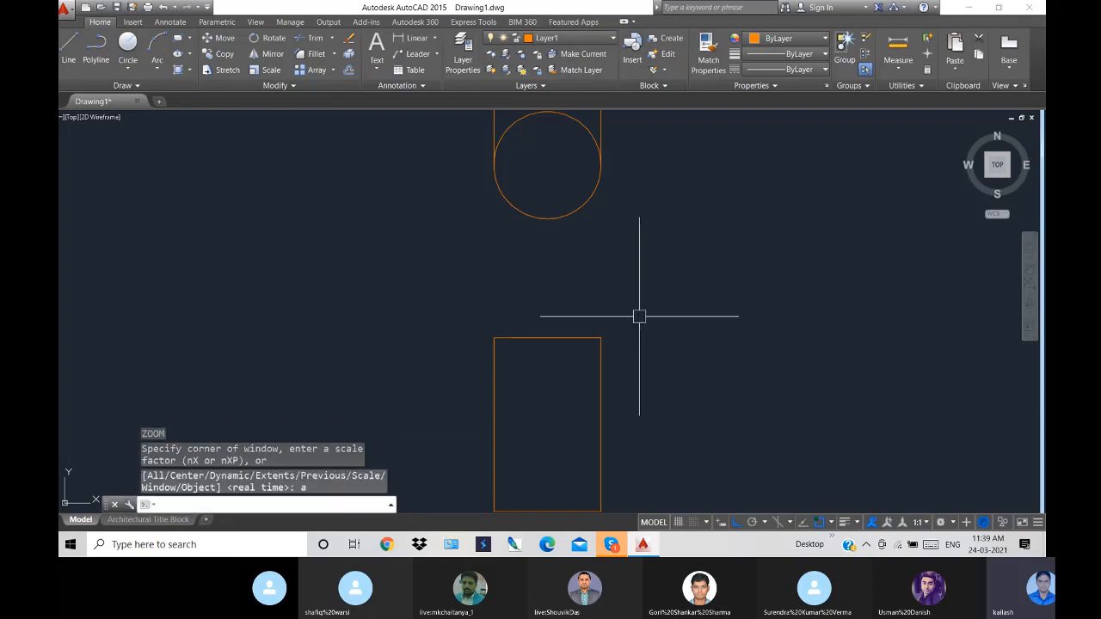
{"action": "right_click", "coordinate": [779, 252]}
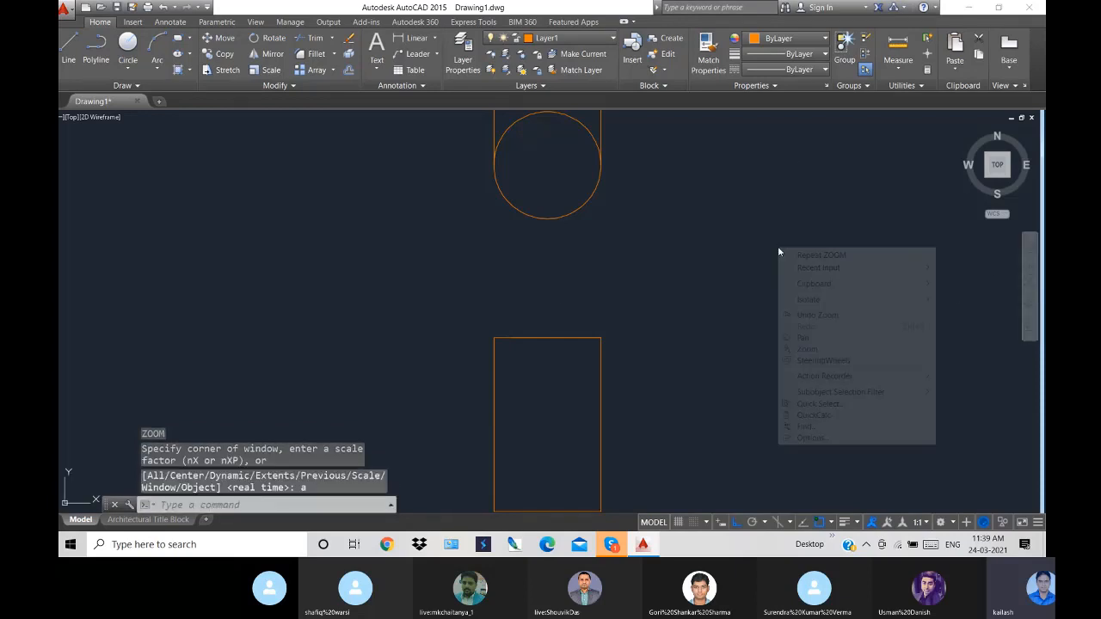
{"action": "left_click", "coordinate": [808, 350]}
{"action": "mouse_move", "coordinate": [762, 334]}
{"action": "left_mouse_down"}
{"action": "mouse_move", "coordinate": [748, 340]}
{"action": "mouse_move", "coordinate": [805, 391]}
{"action": "mouse_move", "coordinate": [736, 315]}
{"action": "left_mouse_up"}
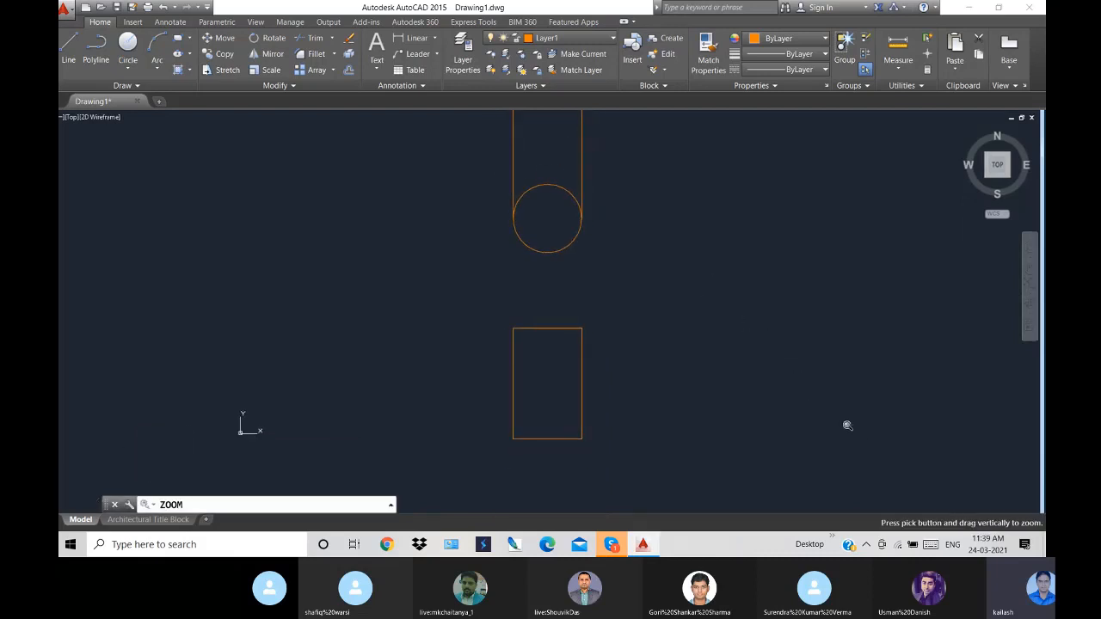
{"action": "key", "text": "Escape"}
{"action": "left_click", "coordinate": [634, 137]}
{"action": "left_click", "coordinate": [491, 201]}
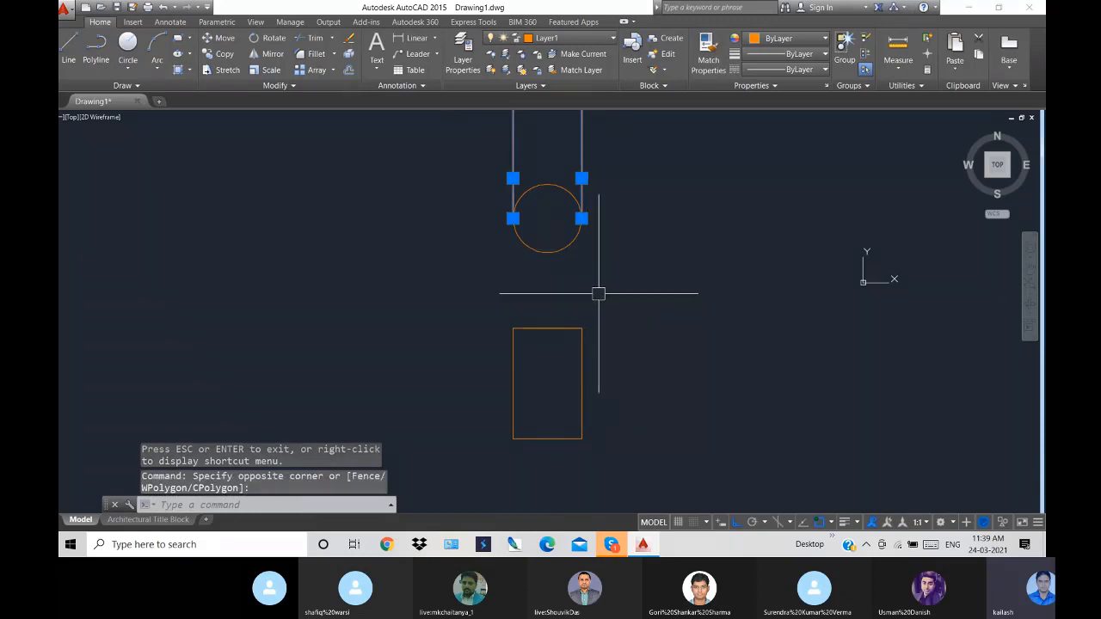
{"action": "key", "text": "Delete"}
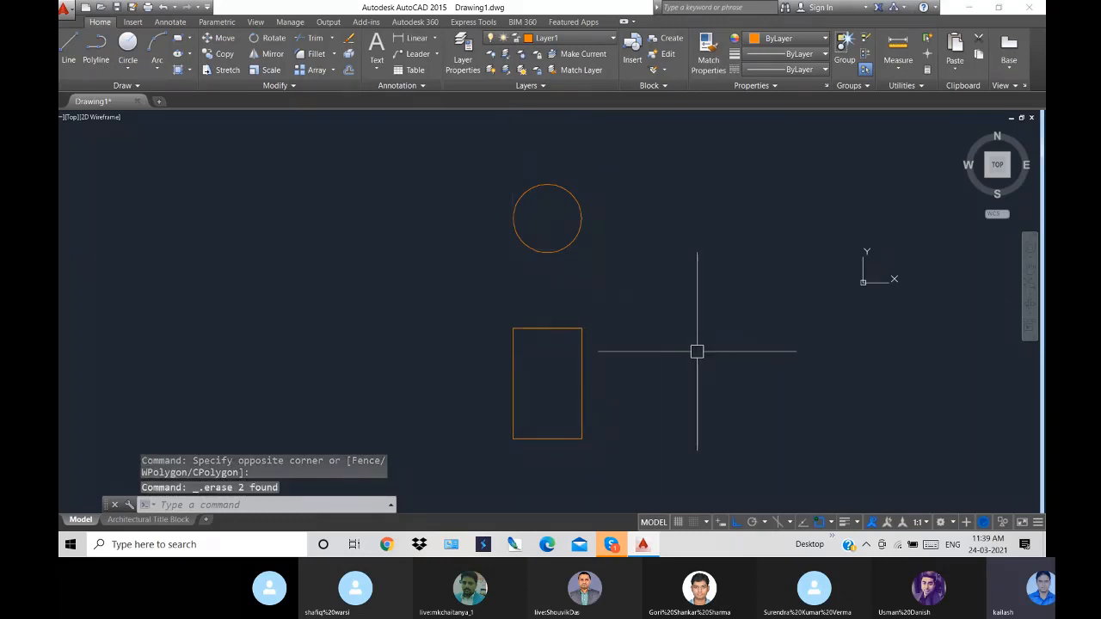
- Erase the circle together with the whole rectangle below it
{"action": "left_click", "coordinate": [626, 467]}
{"action": "left_click", "coordinate": [425, 172]}
{"action": "key", "text": "Delete"}
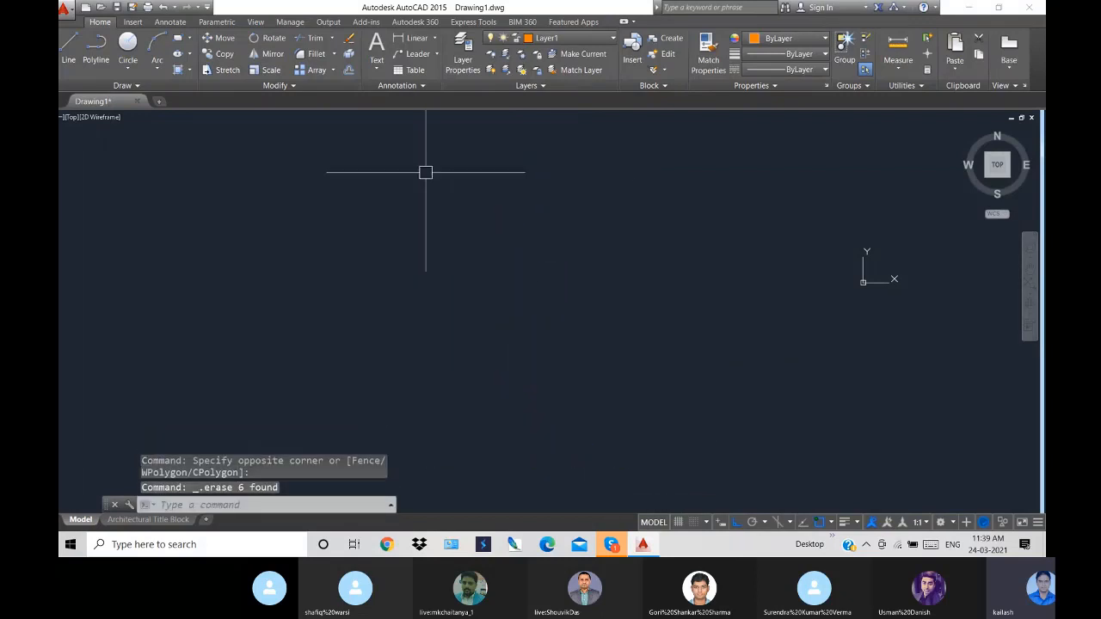
- Draw an upright rectangle, roughly twice as tall as it is wide, in the empty drawing area
{"action": "left_click", "coordinate": [176, 39]}
{"action": "left_click", "coordinate": [304, 195]}
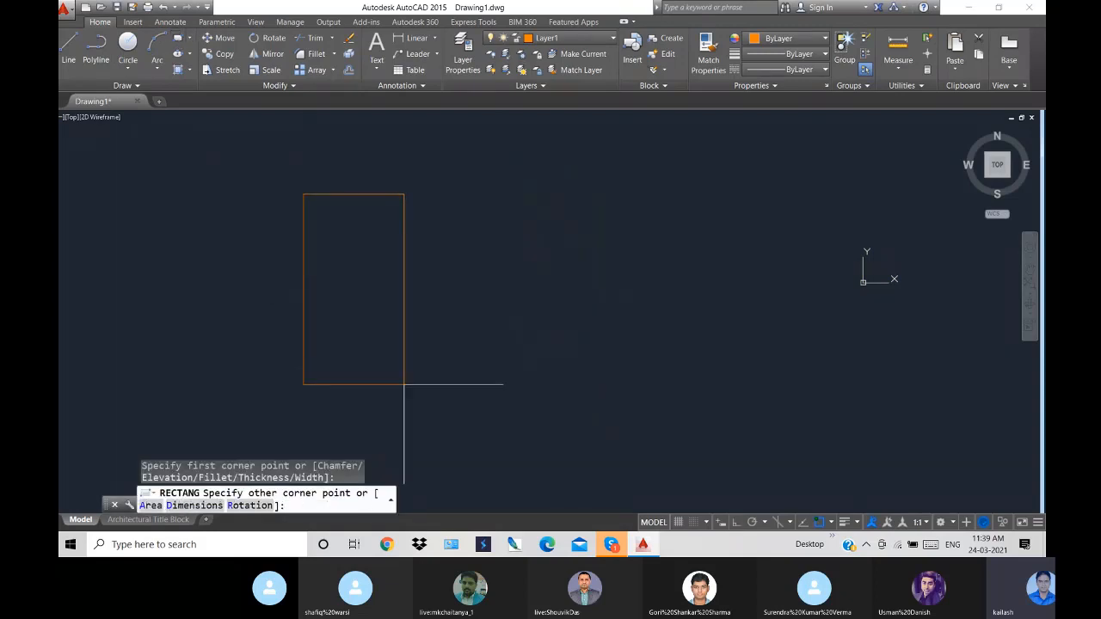
{"action": "left_click", "coordinate": [403, 384]}
- Draw a small circle of about 4.3 radius inside the rectangle, centred just above the middle of its bottom edge
{"action": "left_click", "coordinate": [127, 43]}
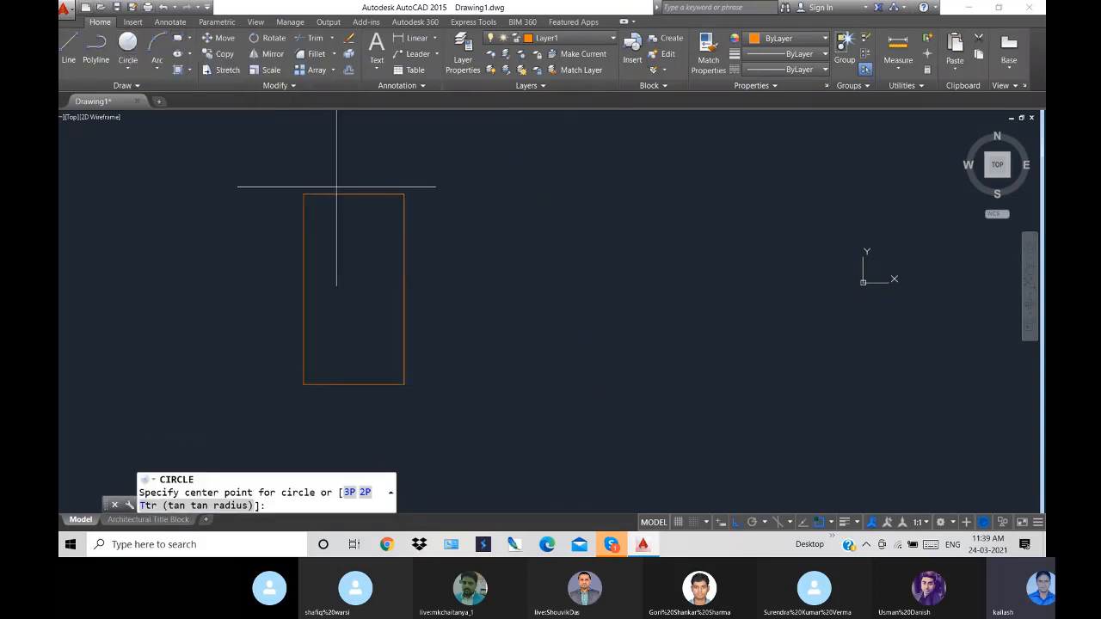
{"action": "scroll", "coordinate": [354, 373], "scroll_direction": "up", "scroll_amount": 2}
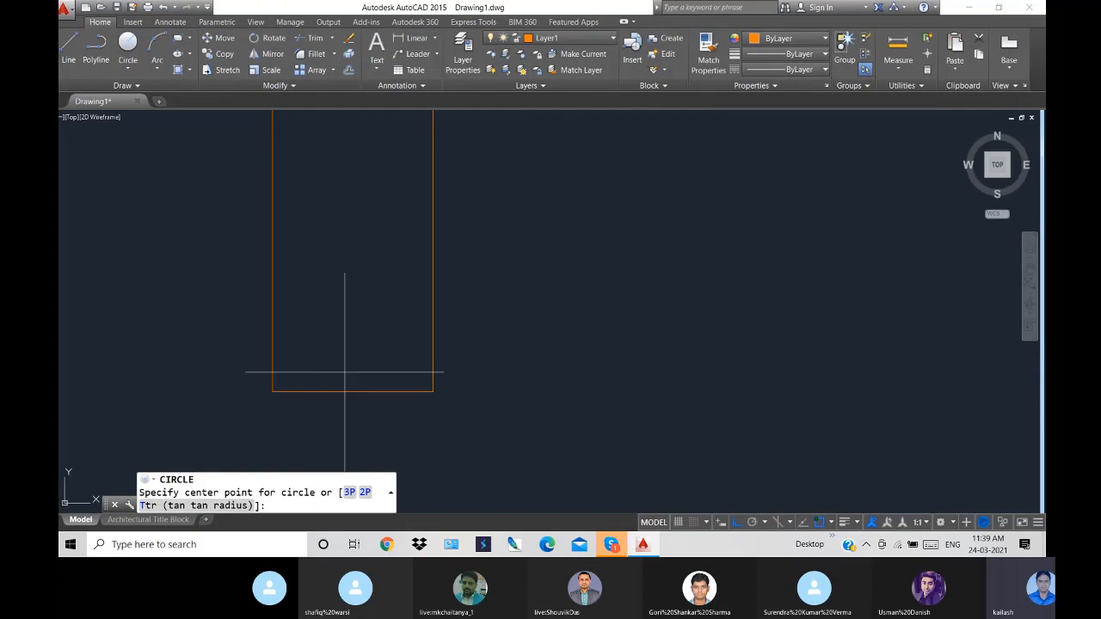
{"action": "left_click", "coordinate": [345, 373]}
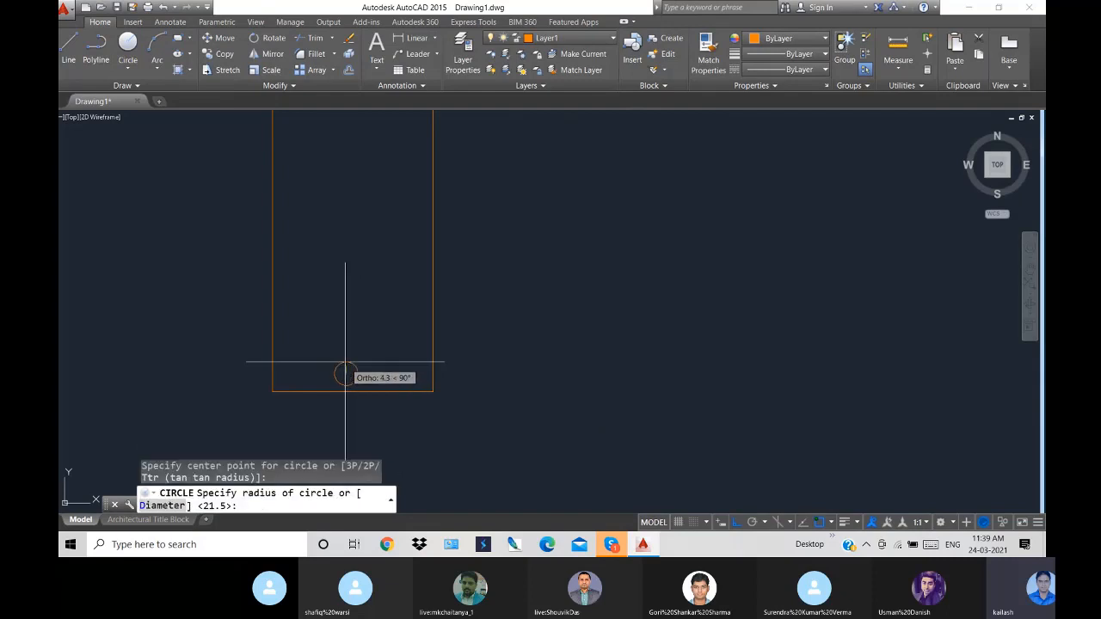
{"action": "left_click", "coordinate": [355, 380]}
{"action": "key", "text": "Escape"}
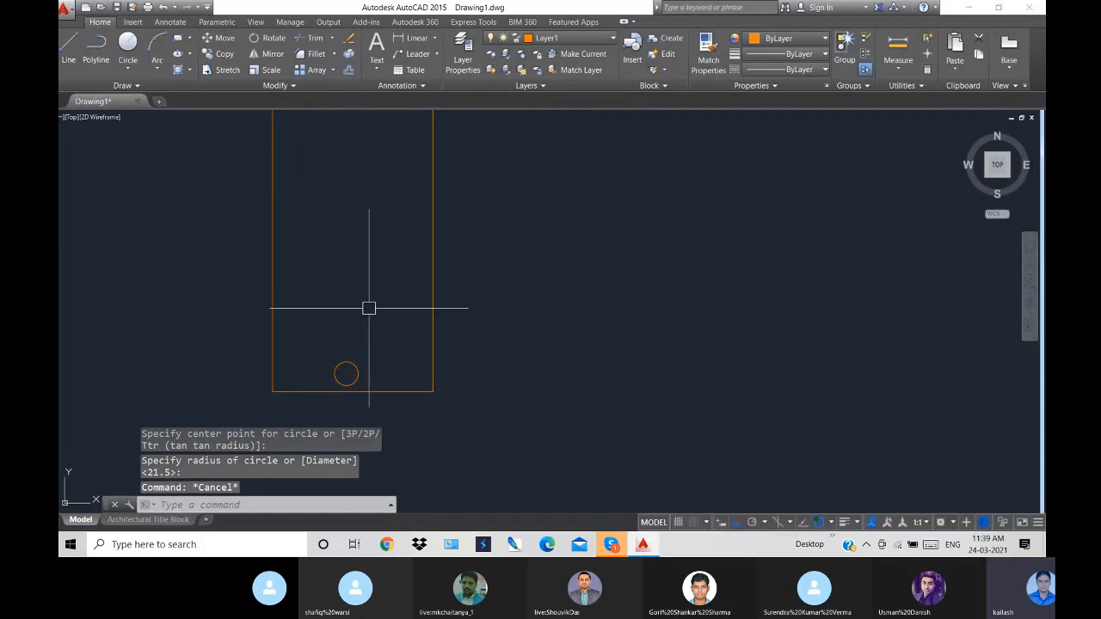
- Draw two tiny circles side by side inside the rectangle, just below its top edge near the upper-left corner
{"action": "right_click", "coordinate": [344, 296], "text": "shift"}
{"action": "left_click", "coordinate": [499, 336]}
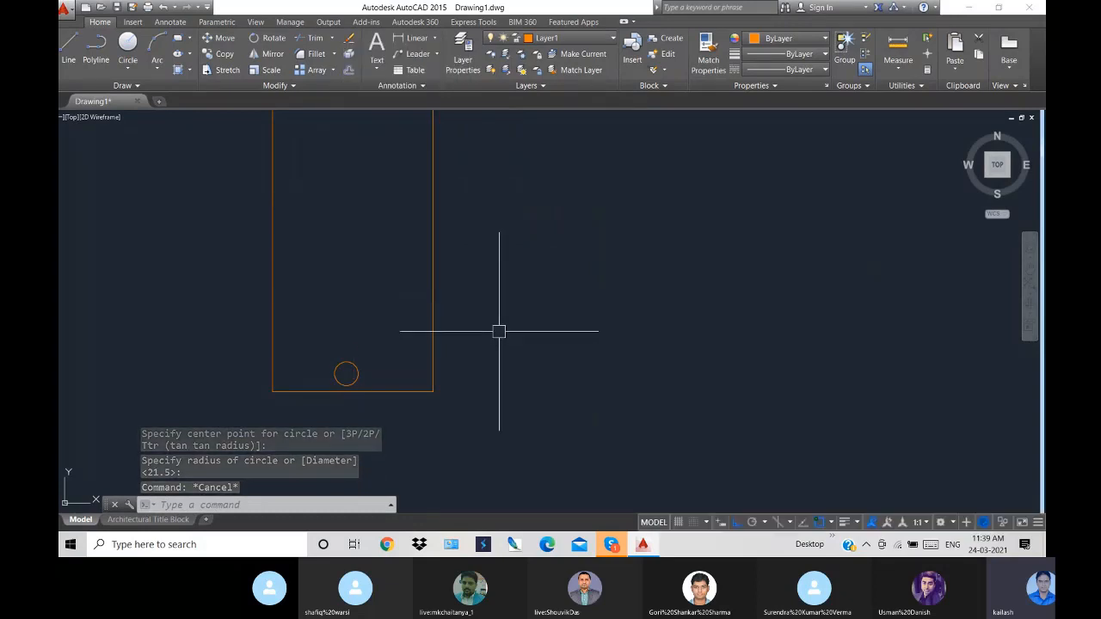
{"action": "right_click", "coordinate": [501, 310]}
{"action": "left_click", "coordinate": [525, 399]}
{"action": "mouse_move", "coordinate": [421, 305]}
{"action": "left_mouse_down"}
{"action": "mouse_move", "coordinate": [459, 356]}
{"action": "mouse_move", "coordinate": [548, 416]}
{"action": "left_mouse_up"}
{"action": "key", "text": "Escape"}
{"action": "left_click", "coordinate": [127, 48]}
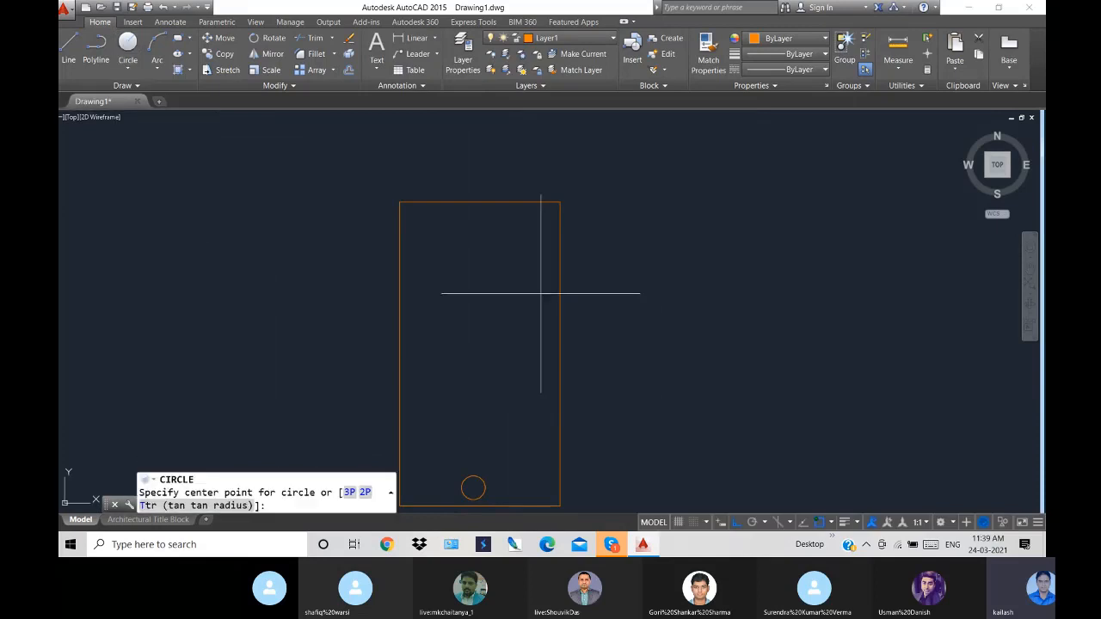
{"action": "scroll", "coordinate": [514, 232], "scroll_direction": "up", "scroll_amount": 2}
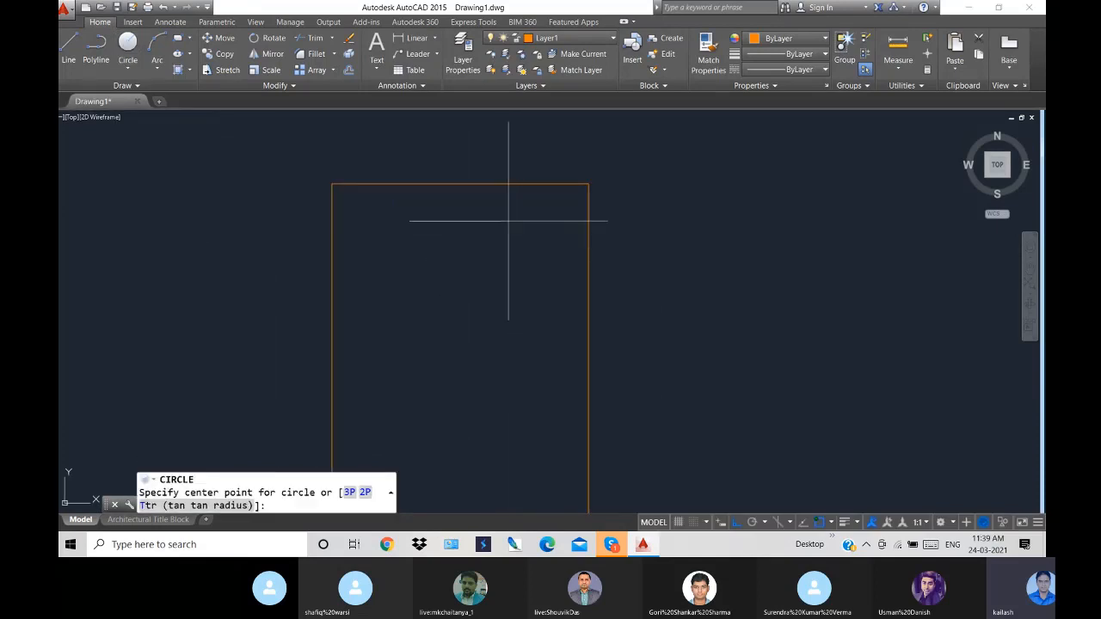
{"action": "left_click", "coordinate": [380, 200]}
{"action": "left_click", "coordinate": [380, 195]}
{"action": "key", "text": "Return"}
{"action": "key", "text": "Return"}
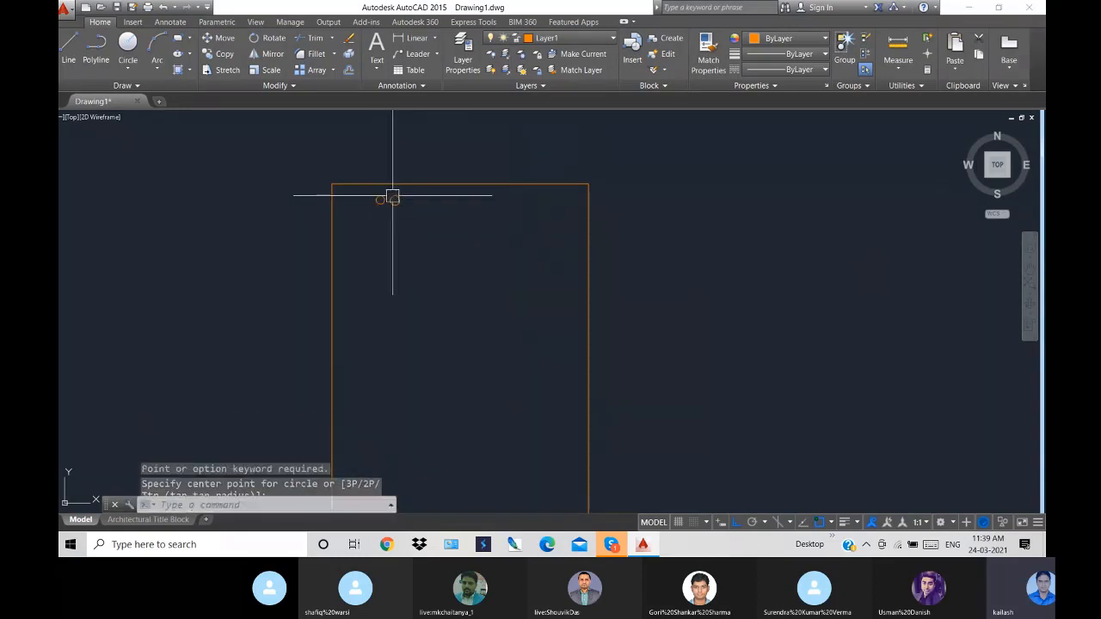
{"action": "left_click", "coordinate": [393, 198]}
{"action": "key", "text": "Return"}
{"action": "key", "text": "Escape"}
- Add a vertical linear dimension between the left ends of the magenta and cyan lines
{"action": "scroll", "coordinate": [486, 298], "scroll_direction": "down", "scroll_amount": 2}
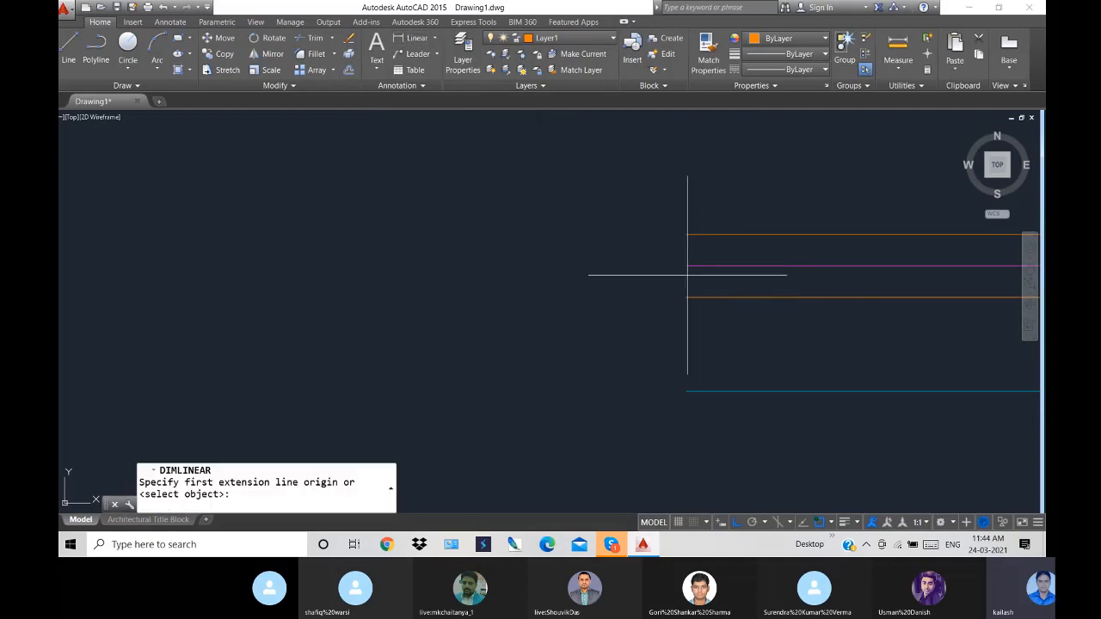
{"action": "left_click", "coordinate": [685, 266]}
{"action": "left_click", "coordinate": [685, 391]}
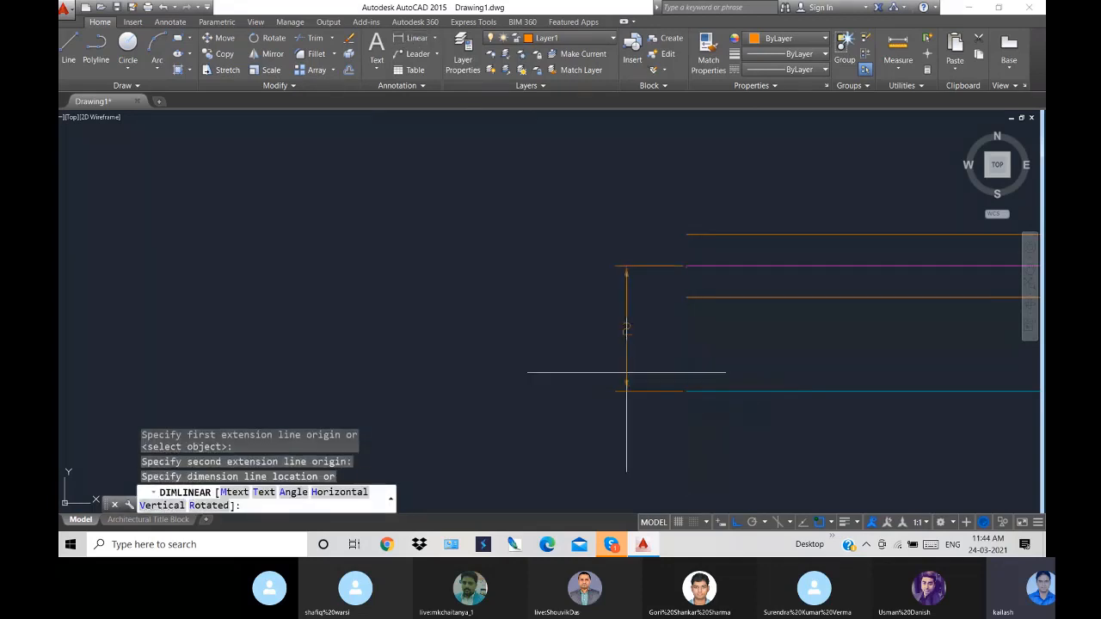
{"action": "left_click", "coordinate": [625, 371]}
- Add a vertical linear dimension between the left ends of the magenta line and the lower orange line
{"action": "key", "text": "Return"}
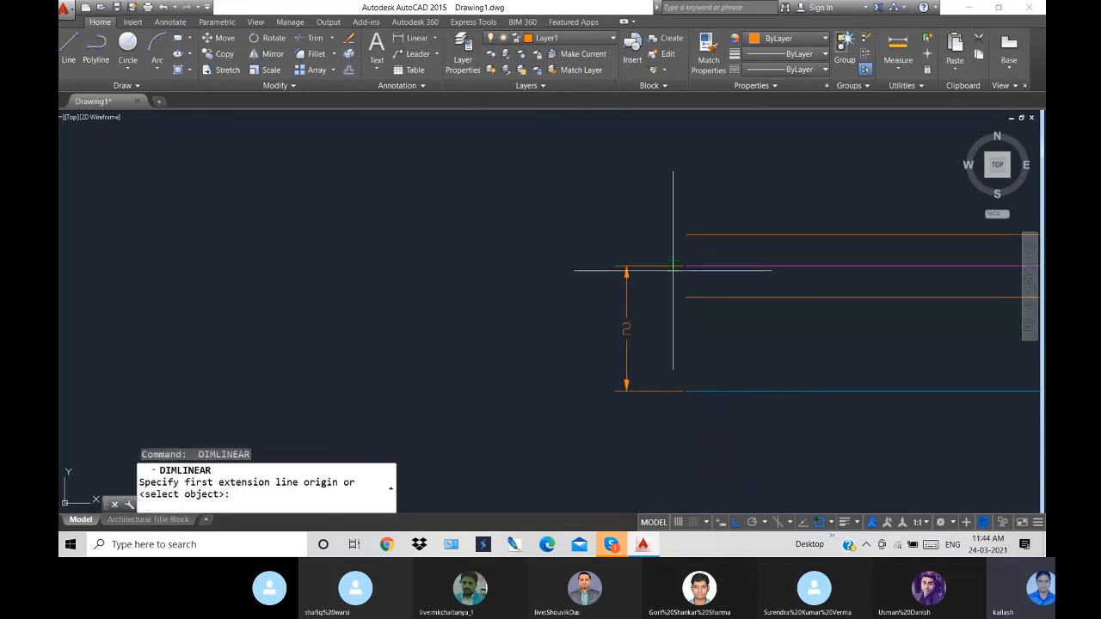
{"action": "left_click", "coordinate": [685, 265]}
{"action": "left_click", "coordinate": [685, 297]}
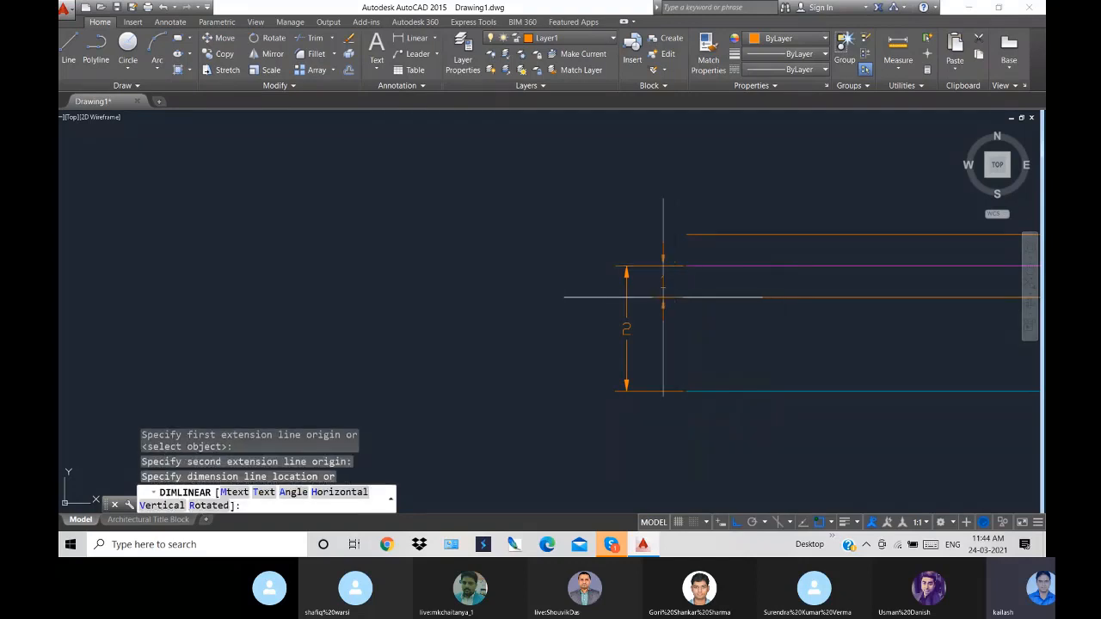
{"action": "left_click", "coordinate": [663, 297]}
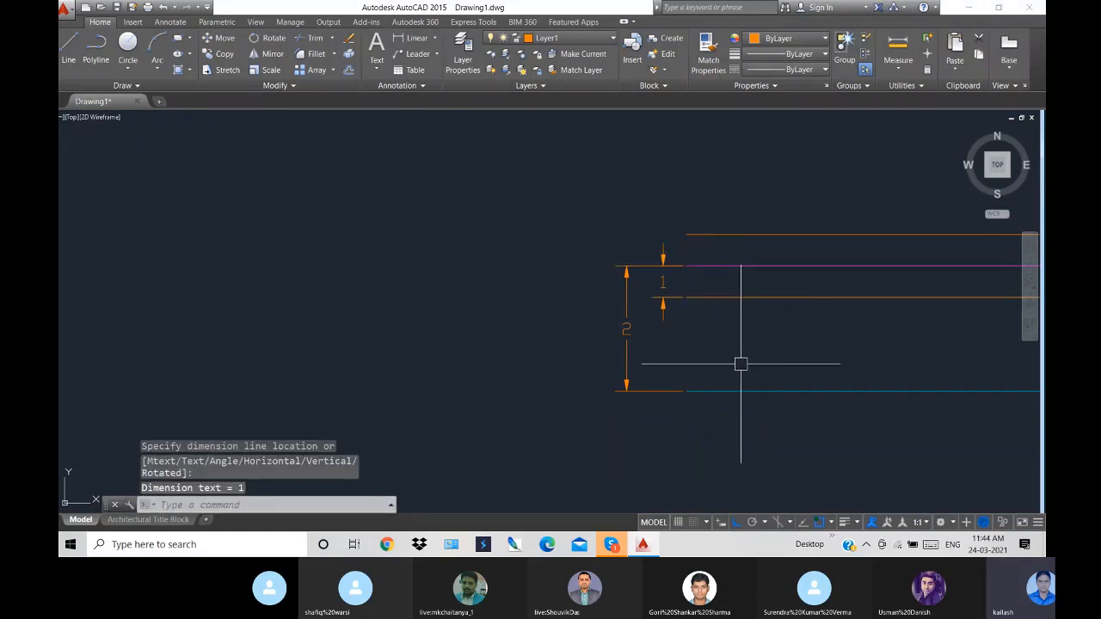
- Add a vertical linear dimension between the left ends of the two orange lines, placed outside the other dimensions
{"action": "key", "text": "Return"}
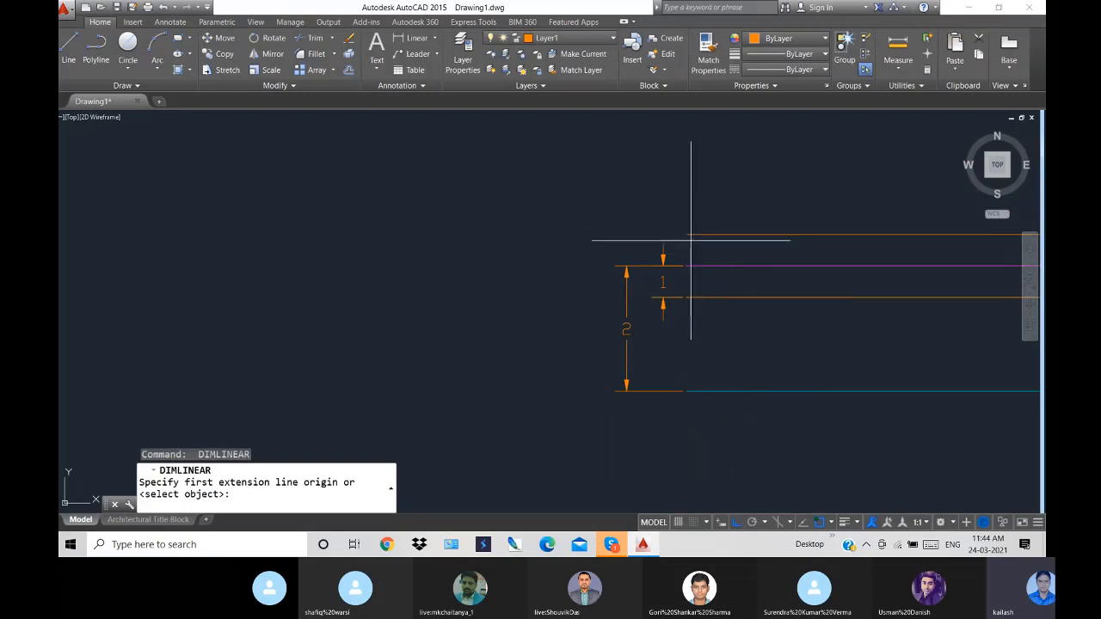
{"action": "left_click", "coordinate": [687, 236]}
{"action": "left_click", "coordinate": [685, 298]}
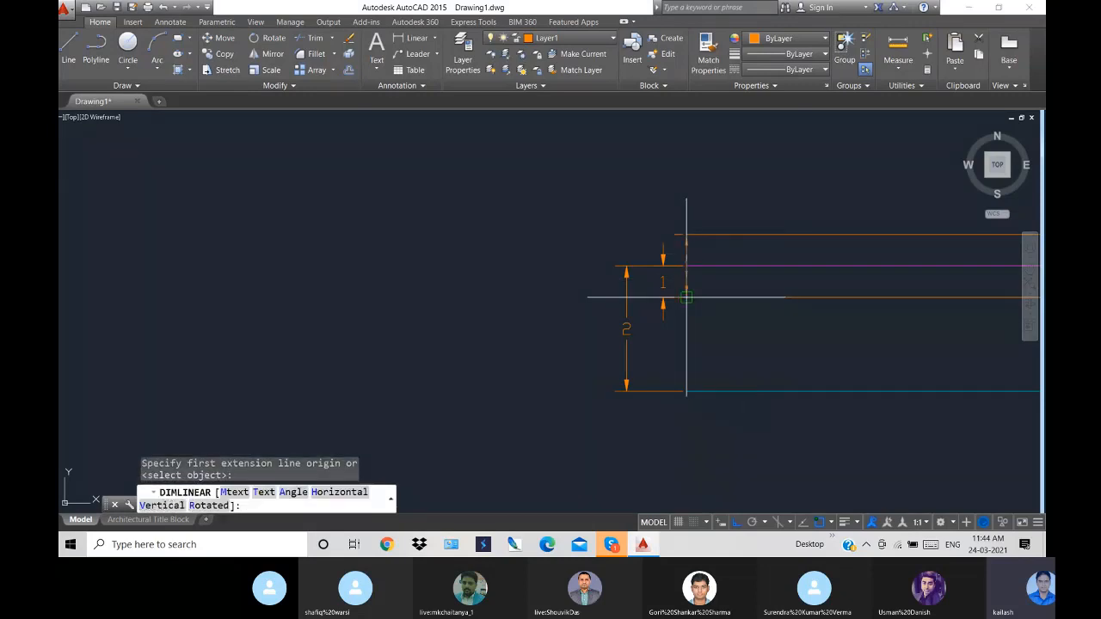
{"action": "left_click", "coordinate": [574, 284]}
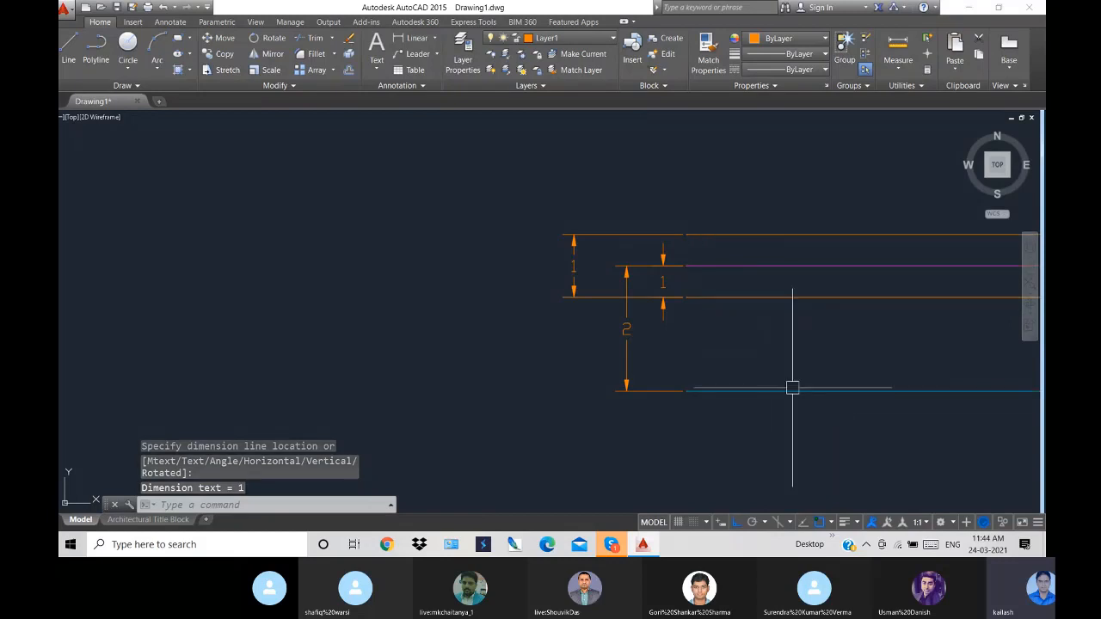
- Set the Standard dimension style's linear precision to 0.0 in its primary units
{"action": "type", "text": "D"}
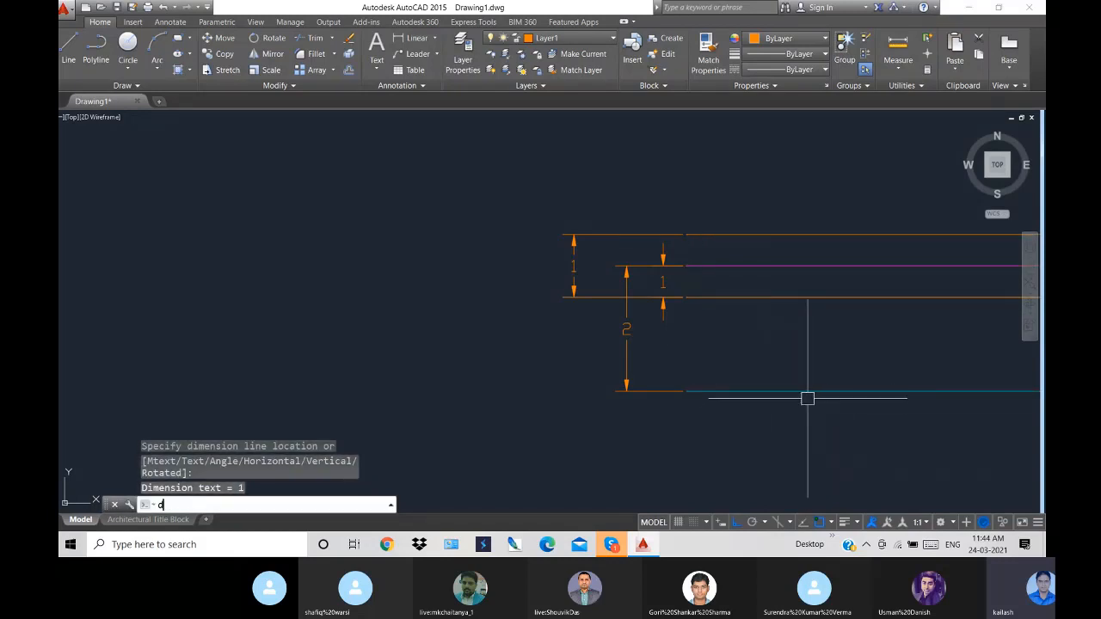
{"action": "key", "text": "Return"}
{"action": "left_click", "coordinate": [692, 244]}
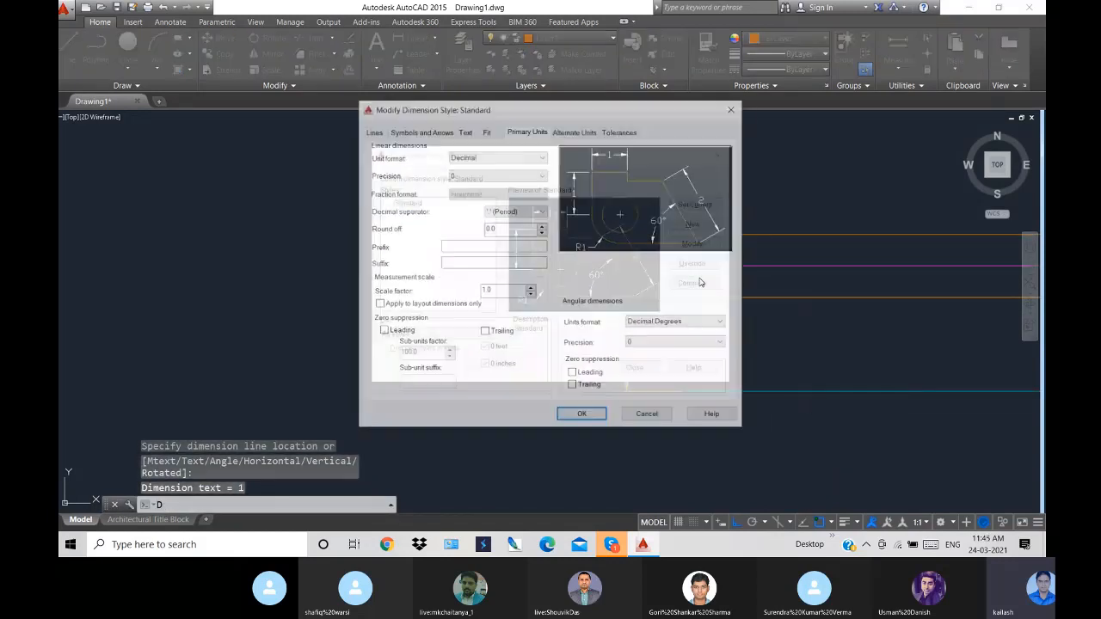
{"action": "left_click", "coordinate": [519, 176]}
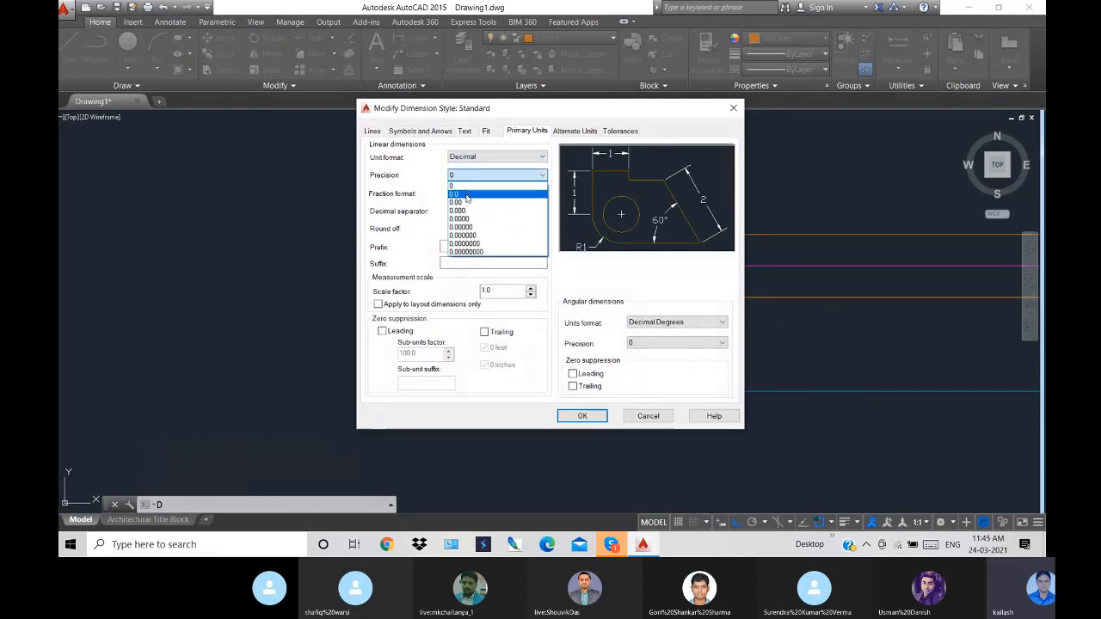
{"action": "left_click", "coordinate": [503, 195]}
{"action": "left_click", "coordinate": [592, 420]}
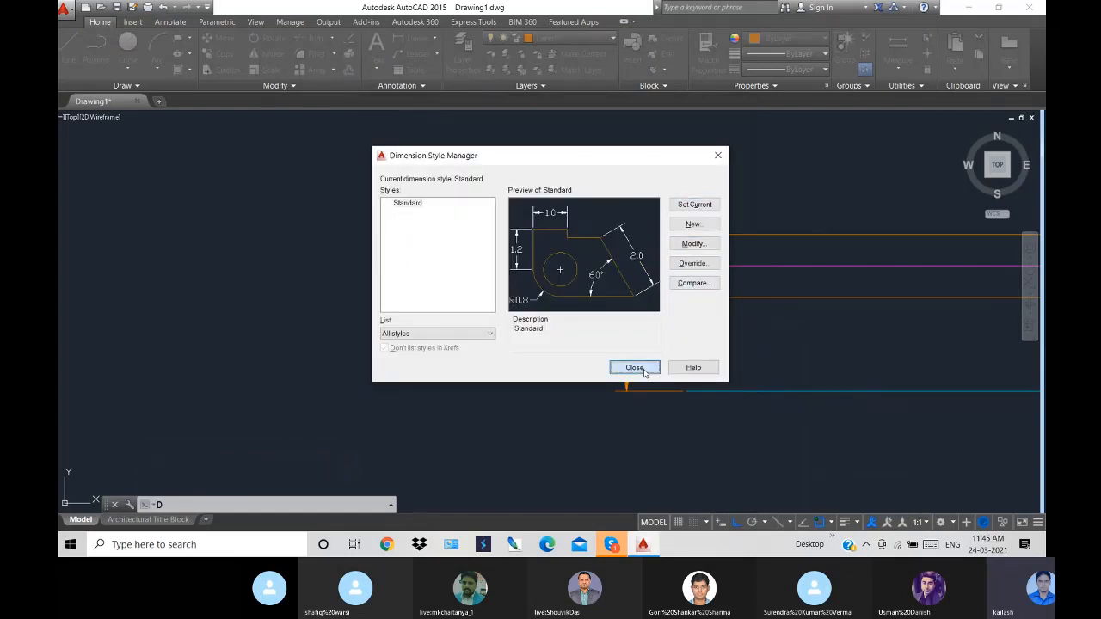
{"action": "left_click", "coordinate": [634, 368]}
- Add a vertical linear dimension between the left ends of the magenta line and the upper orange line, close to the lines
{"action": "scroll", "coordinate": [663, 283], "scroll_direction": "up", "scroll_amount": 3}
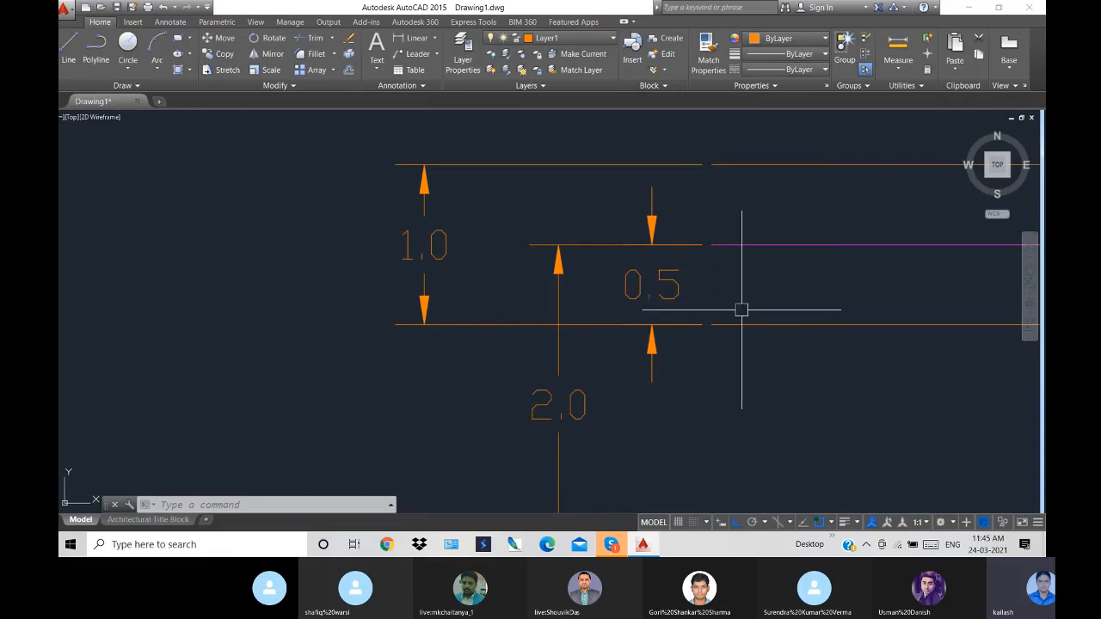
{"action": "type", "text": "dli"}
{"action": "key", "text": "Return"}
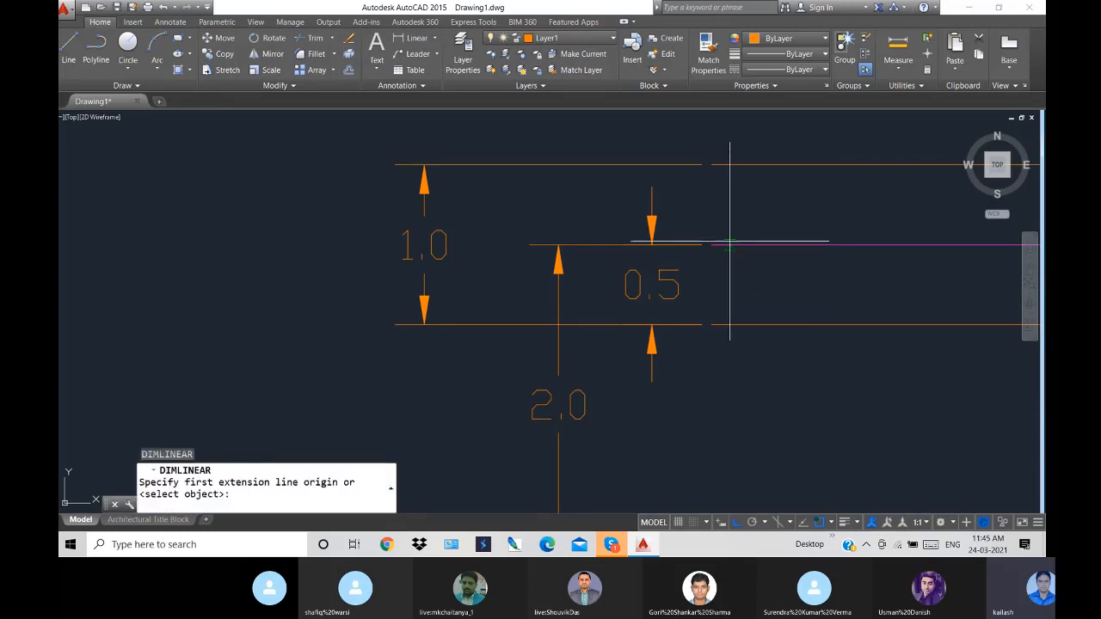
{"action": "left_click", "coordinate": [705, 245]}
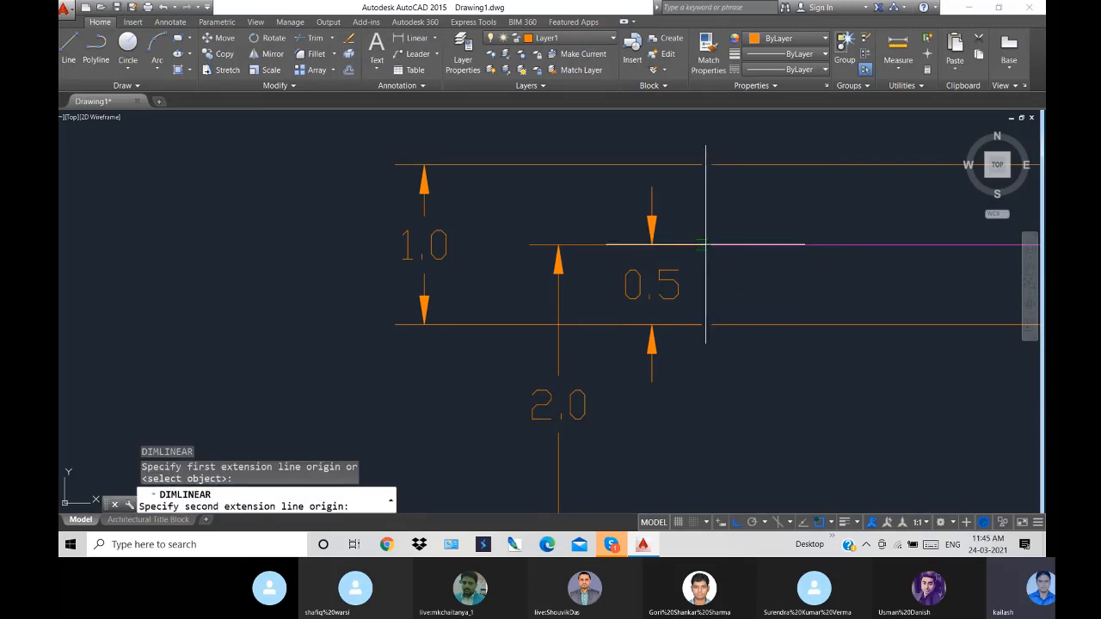
{"action": "left_click", "coordinate": [711, 163]}
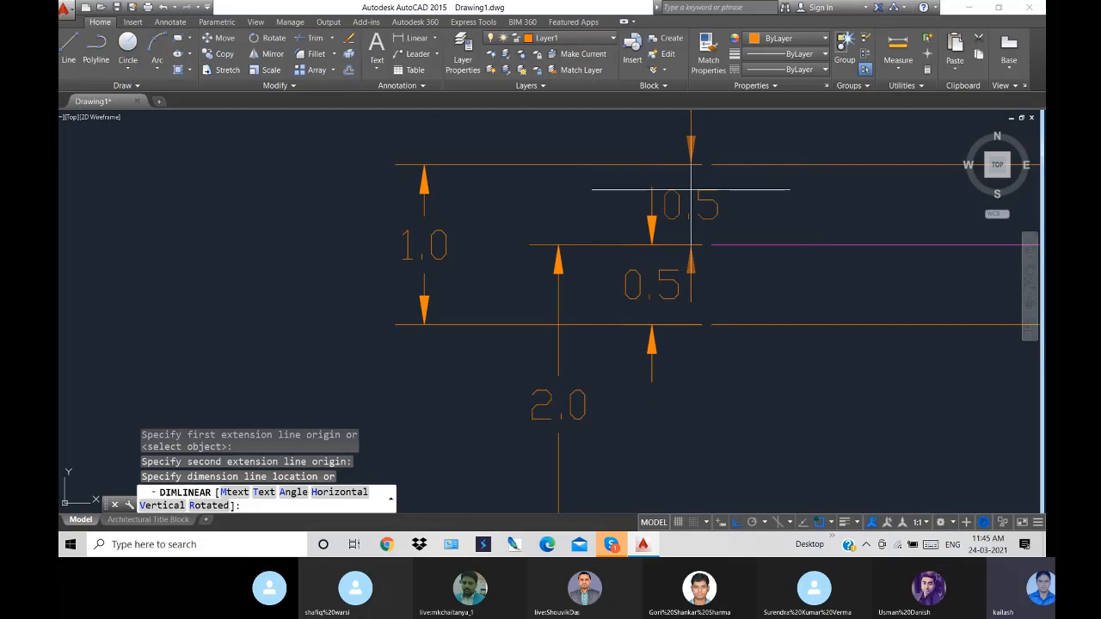
{"action": "left_click", "coordinate": [690, 190]}
{"action": "scroll", "coordinate": [814, 364], "scroll_direction": "down", "scroll_amount": 3}
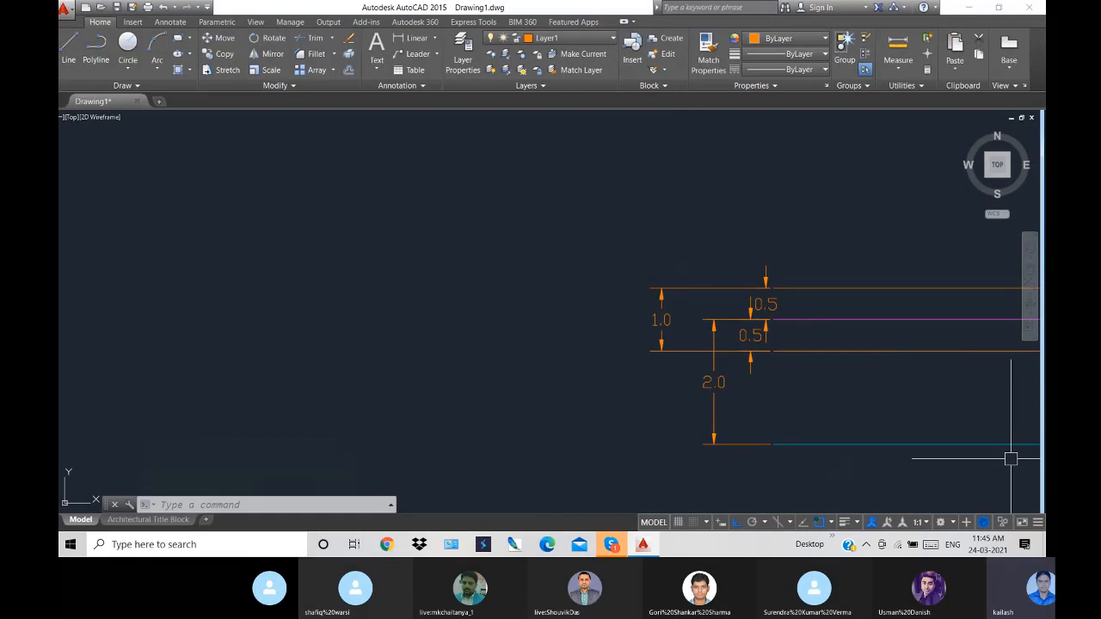
{"action": "scroll", "coordinate": [841, 349], "scroll_direction": "up", "scroll_amount": 4}
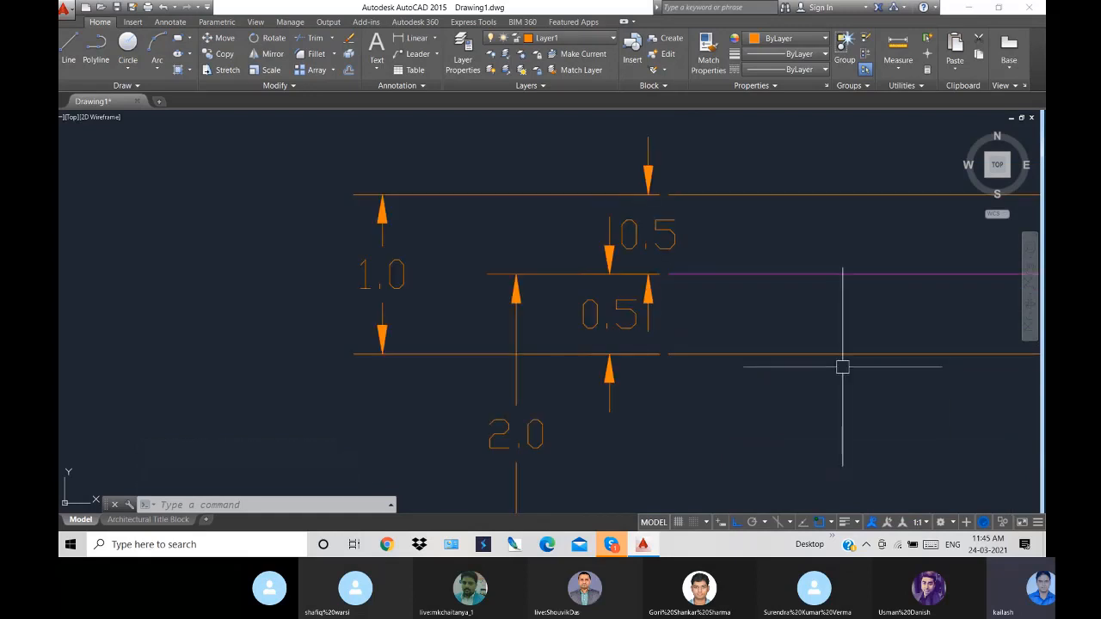
{"action": "key", "text": "Escape"}
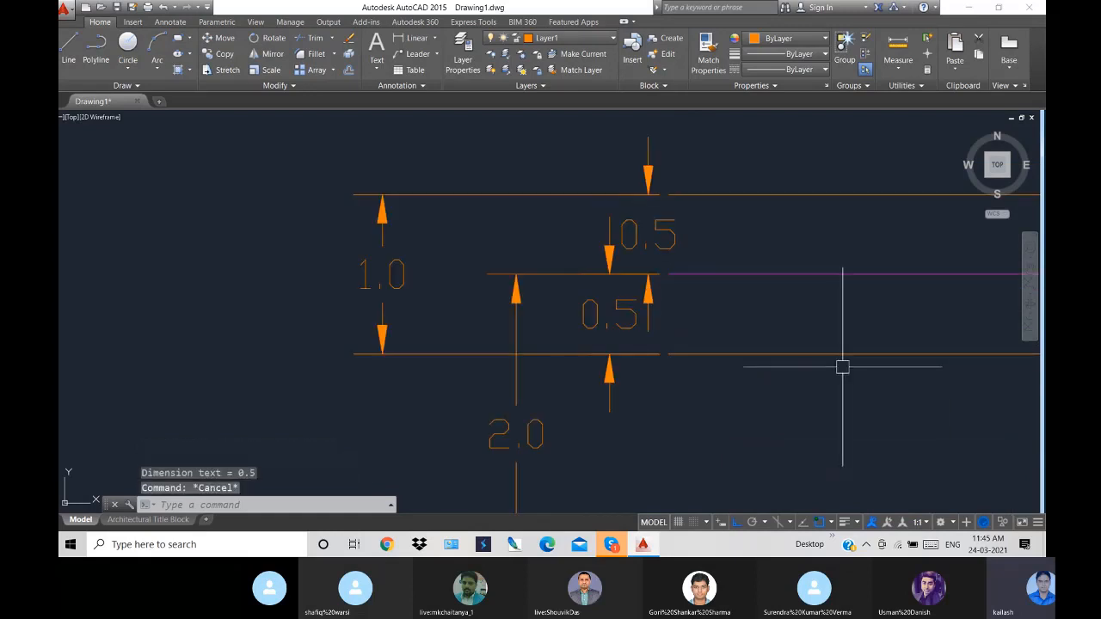
{"action": "scroll", "coordinate": [787, 365], "scroll_direction": "down", "scroll_amount": 4}
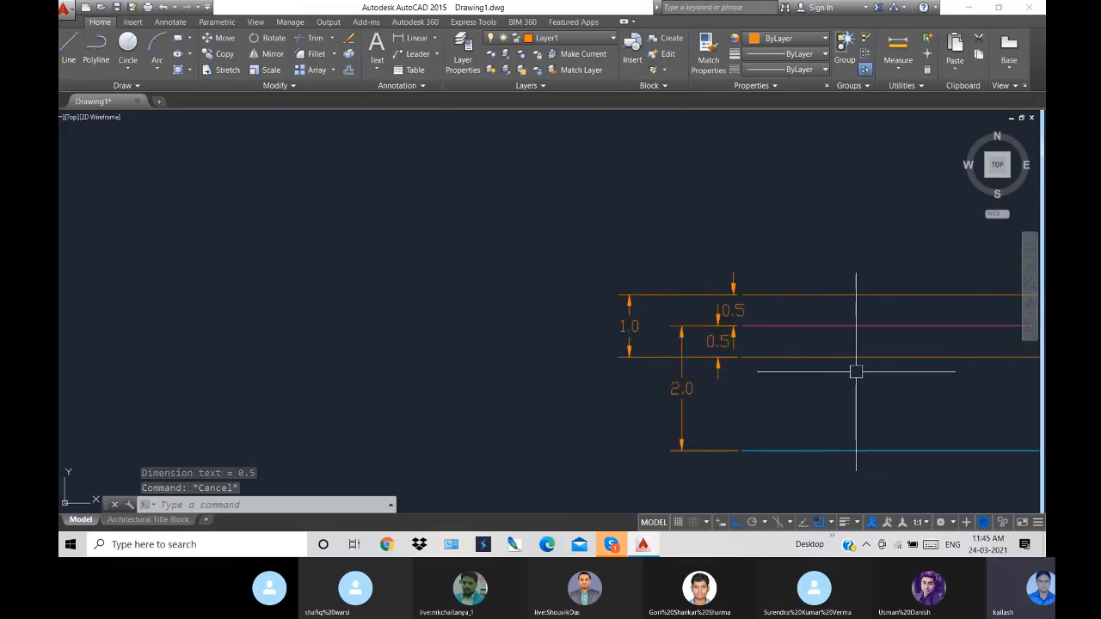
- Select the multiline as one object, and open and dismiss the Multilines Edit Tools for it
{"action": "scroll", "coordinate": [852, 361], "scroll_direction": "up", "scroll_amount": 2}
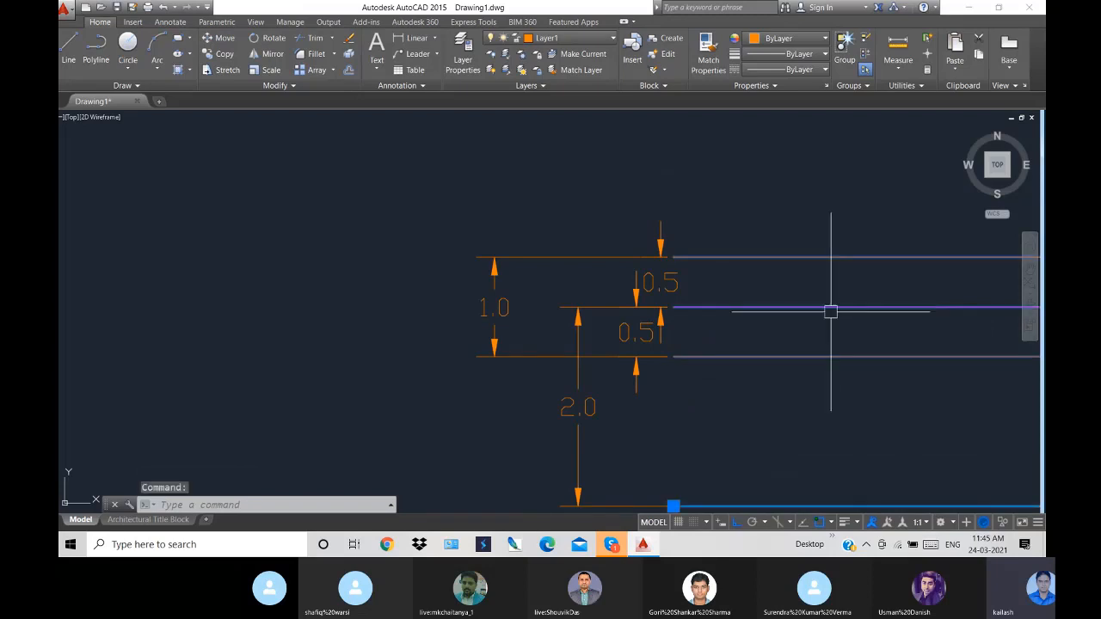
{"action": "left_click", "coordinate": [833, 507]}
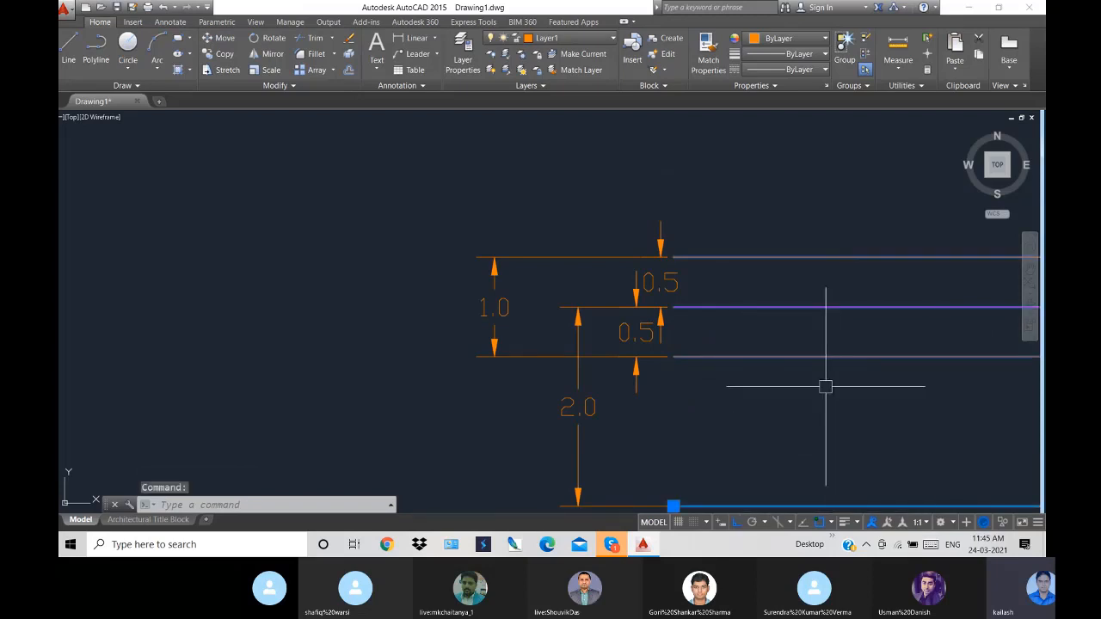
{"action": "key", "text": "Escape"}
{"action": "key", "text": "Escape"}
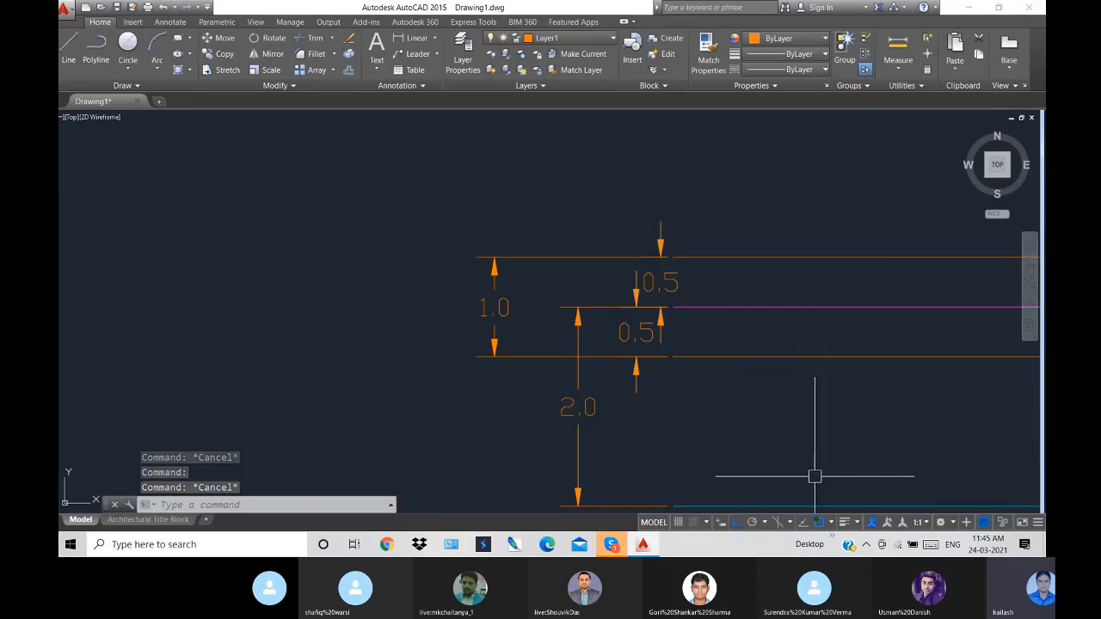
{"action": "double_click", "coordinate": [800, 307]}
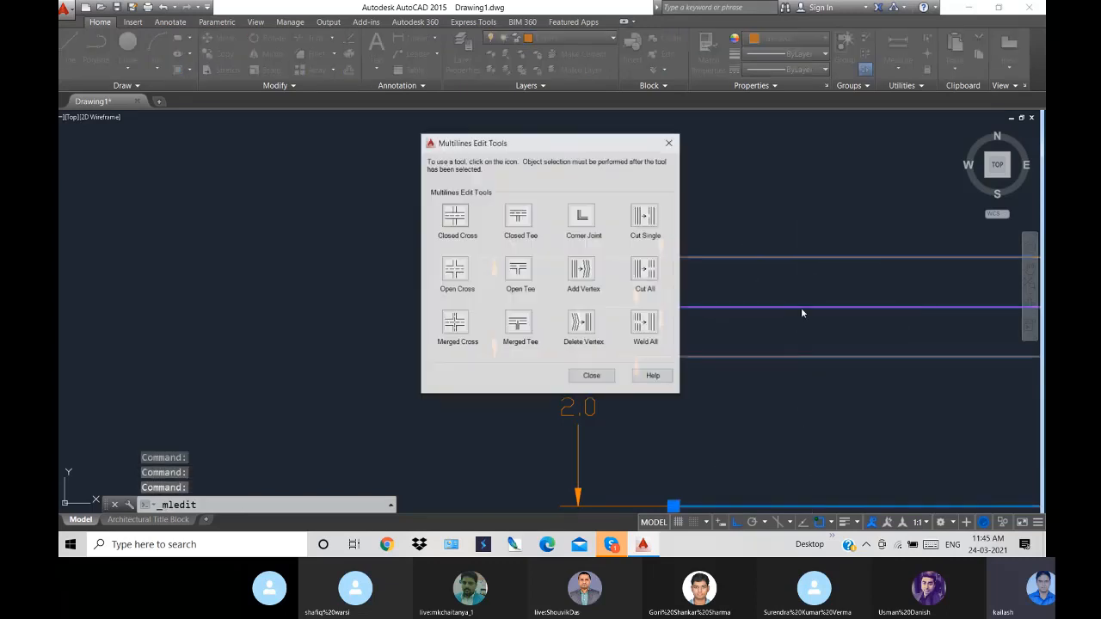
{"action": "left_click", "coordinate": [592, 377]}
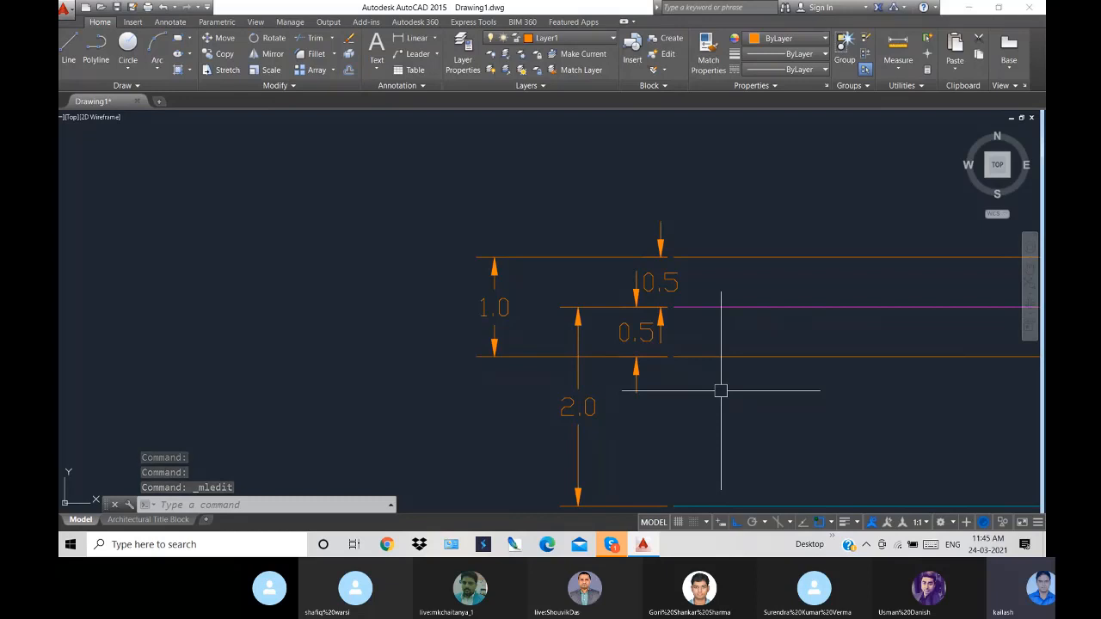
- Review the STANDARD multiline style with the MLSTYLE command and close the style dialog
{"action": "type", "text": "MLSTYLE"}
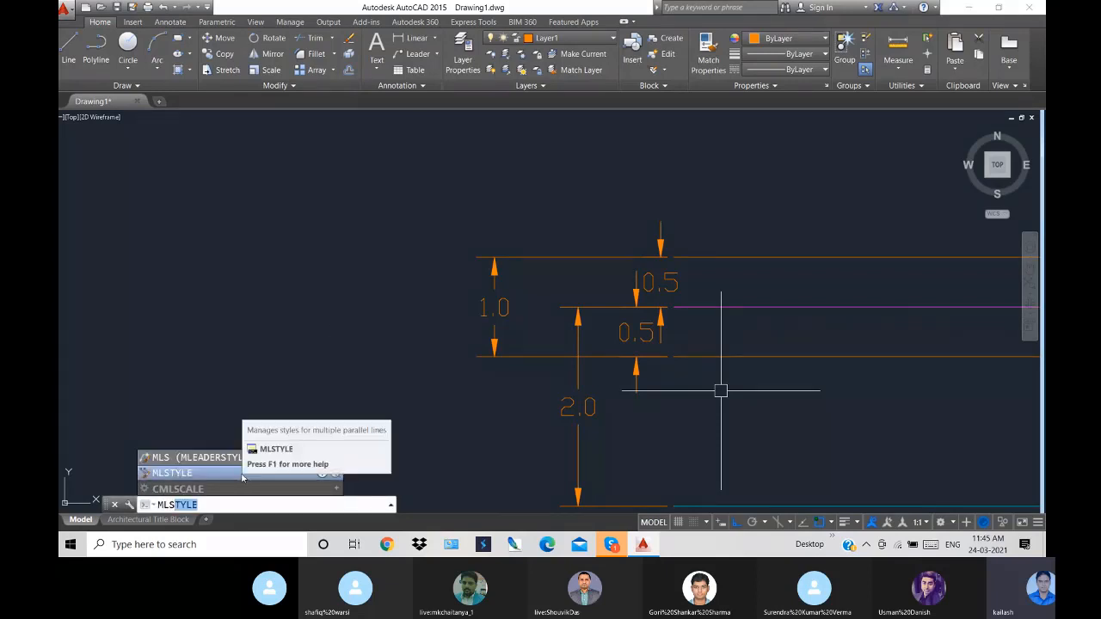
{"action": "left_click", "coordinate": [253, 473]}
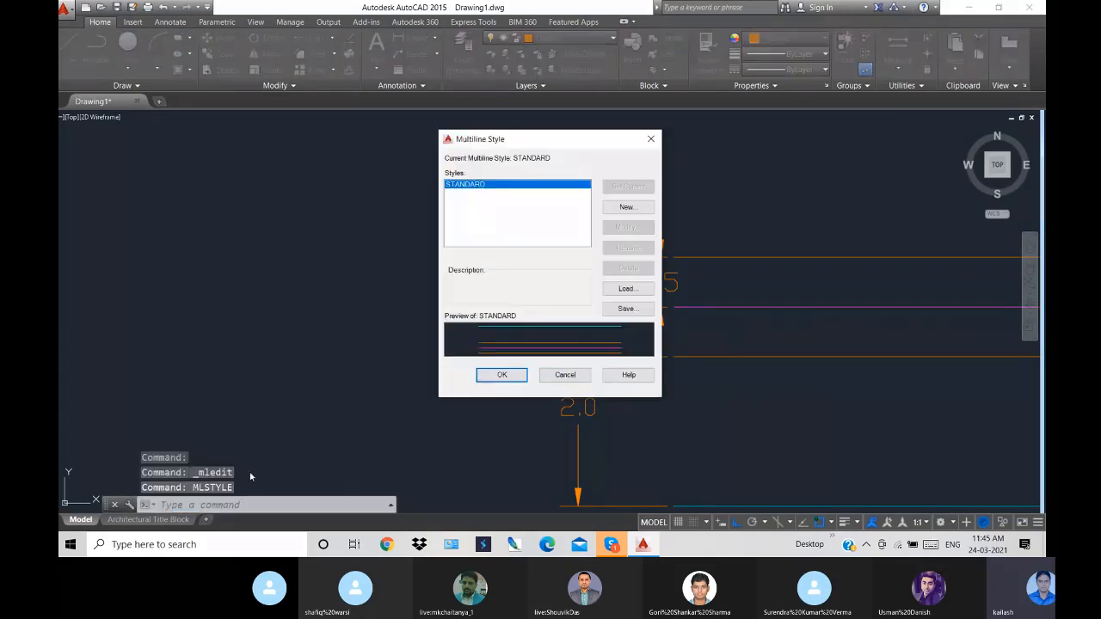
{"action": "left_click", "coordinate": [514, 379]}
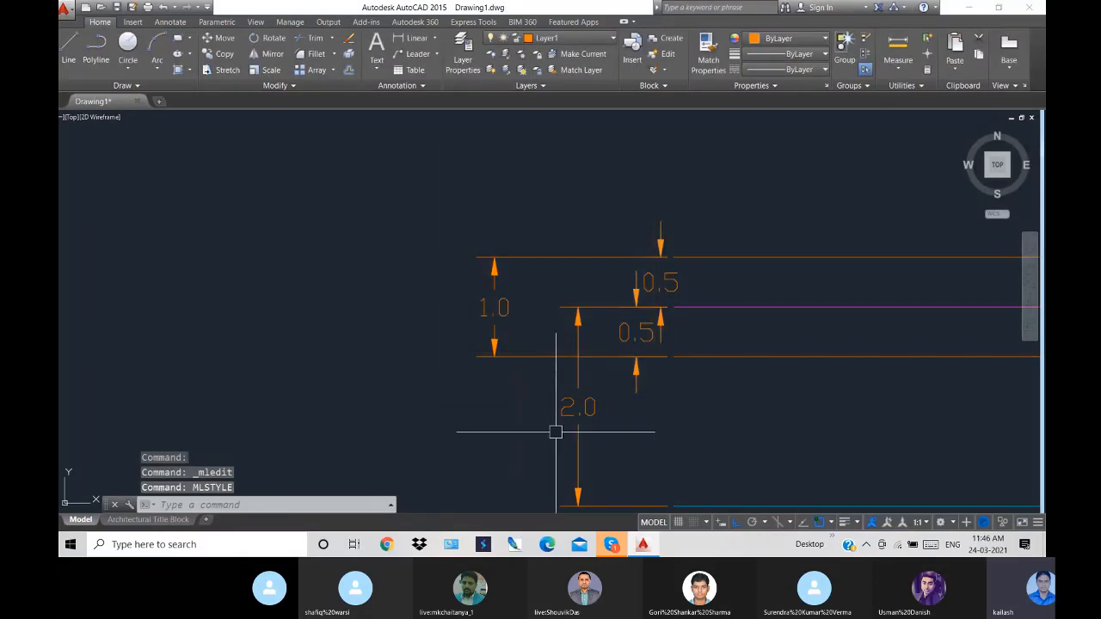
{"action": "key", "text": "Escape"}
- Erase the multiline and all of its linear dimensions
{"action": "scroll", "coordinate": [536, 355], "scroll_direction": "down", "scroll_amount": 2}
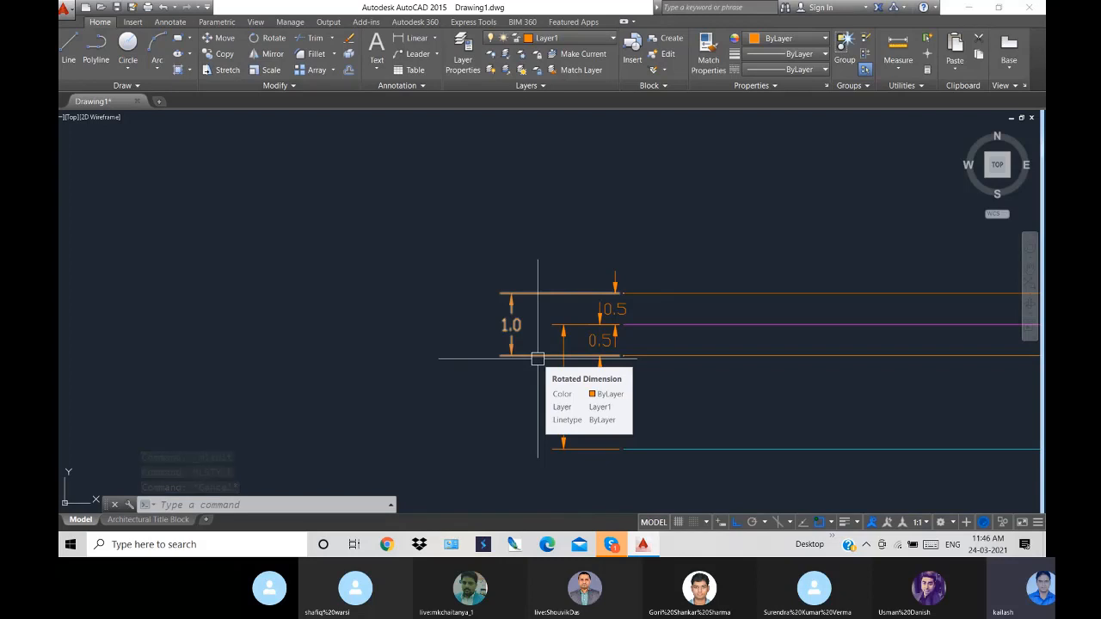
{"action": "scroll", "coordinate": [671, 418], "scroll_direction": "down", "scroll_amount": 4}
{"action": "left_click", "coordinate": [816, 466]}
{"action": "left_click", "coordinate": [700, 342]}
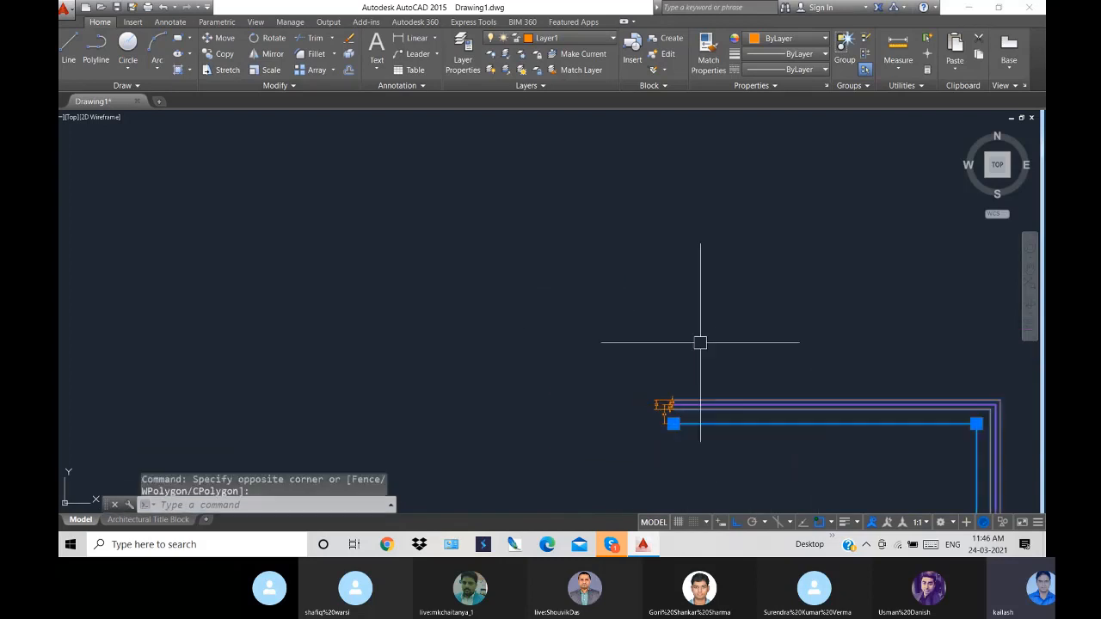
{"action": "key", "text": "Delete"}
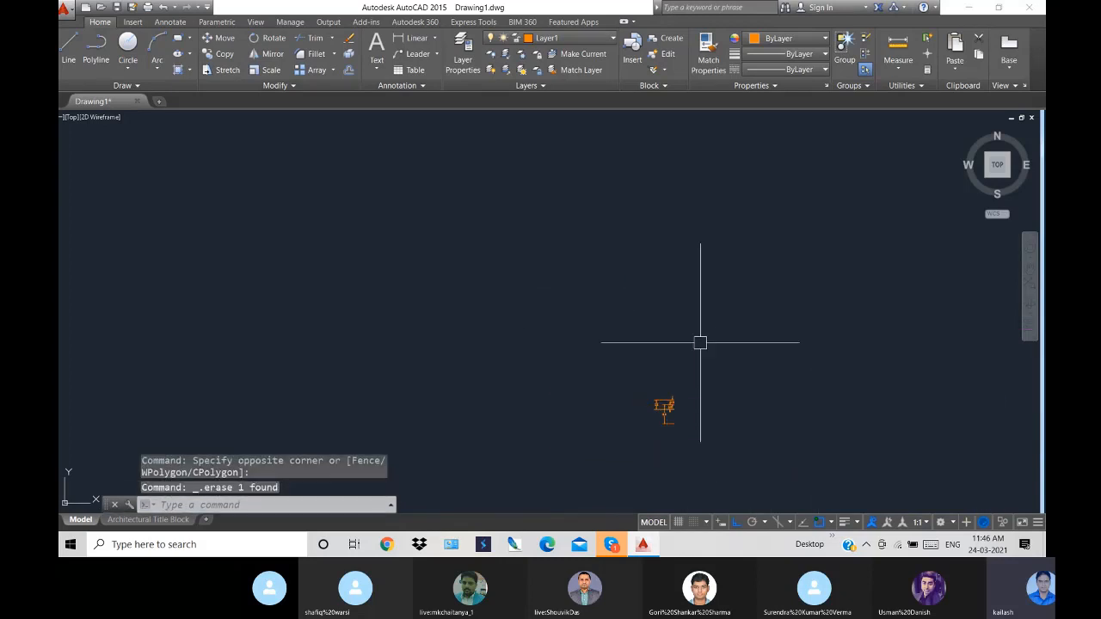
{"action": "left_click", "coordinate": [727, 447]}
{"action": "left_click", "coordinate": [547, 327]}
{"action": "key", "text": "Delete"}
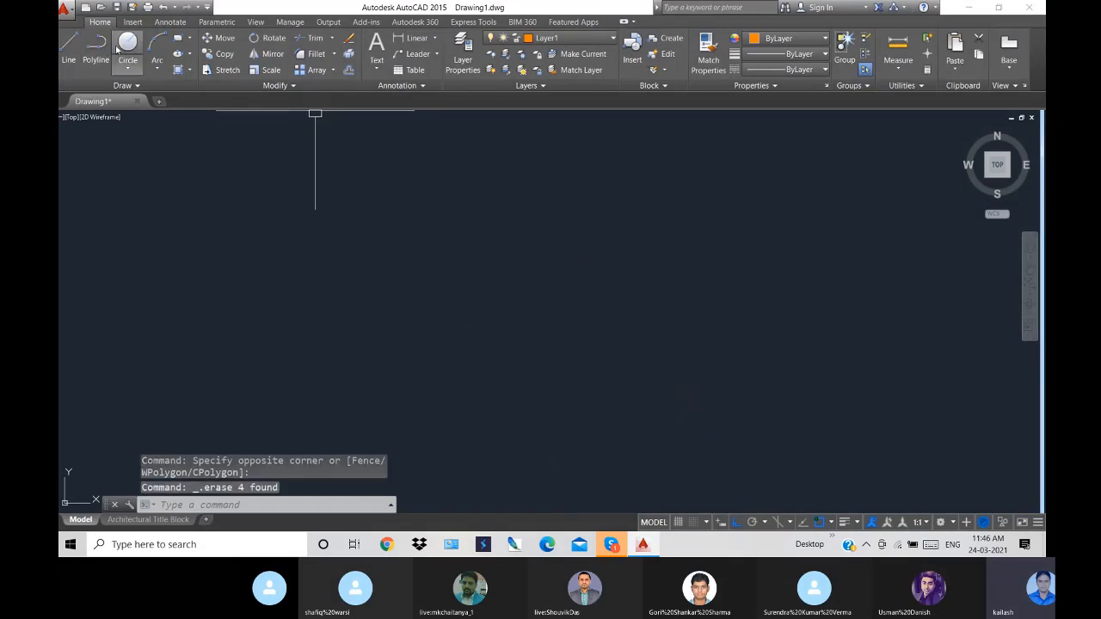
- Draw two separate rectangles far apart, a smaller one on the left and a larger one on the right
{"action": "left_click", "coordinate": [179, 39]}
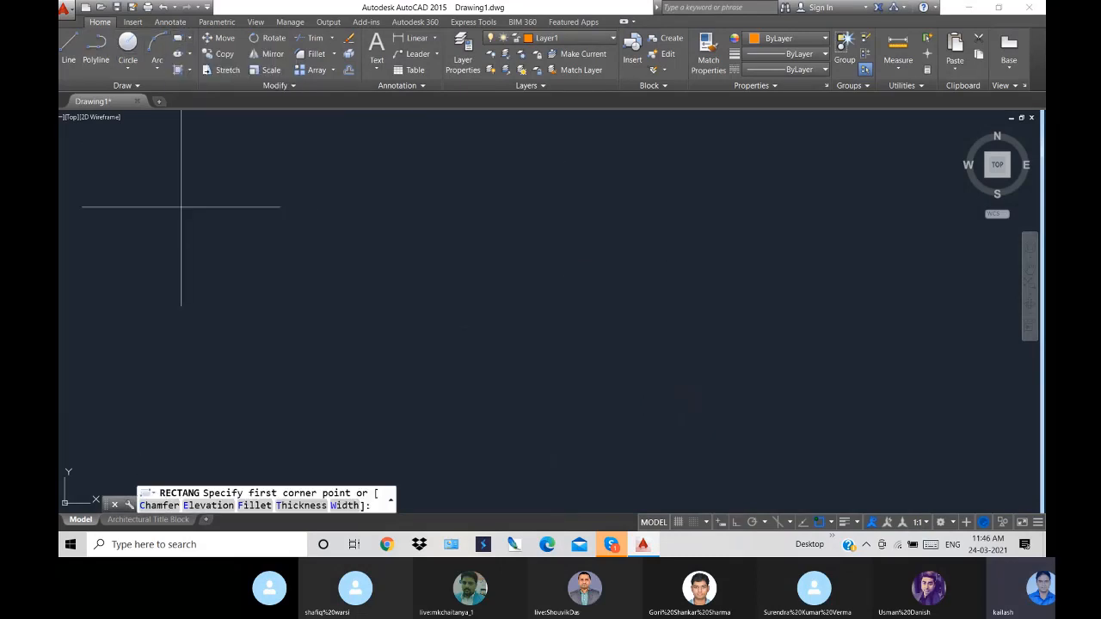
{"action": "left_click", "coordinate": [180, 207]}
{"action": "left_click", "coordinate": [285, 325]}
{"action": "left_click", "coordinate": [70, 47]}
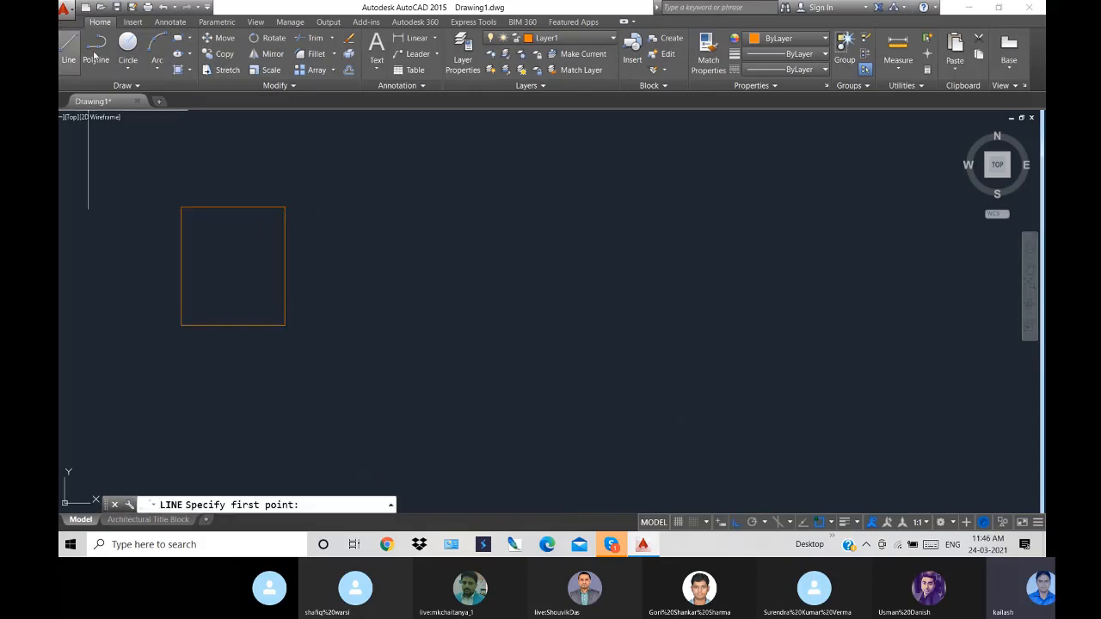
{"action": "left_click", "coordinate": [179, 39]}
{"action": "left_click", "coordinate": [716, 190]}
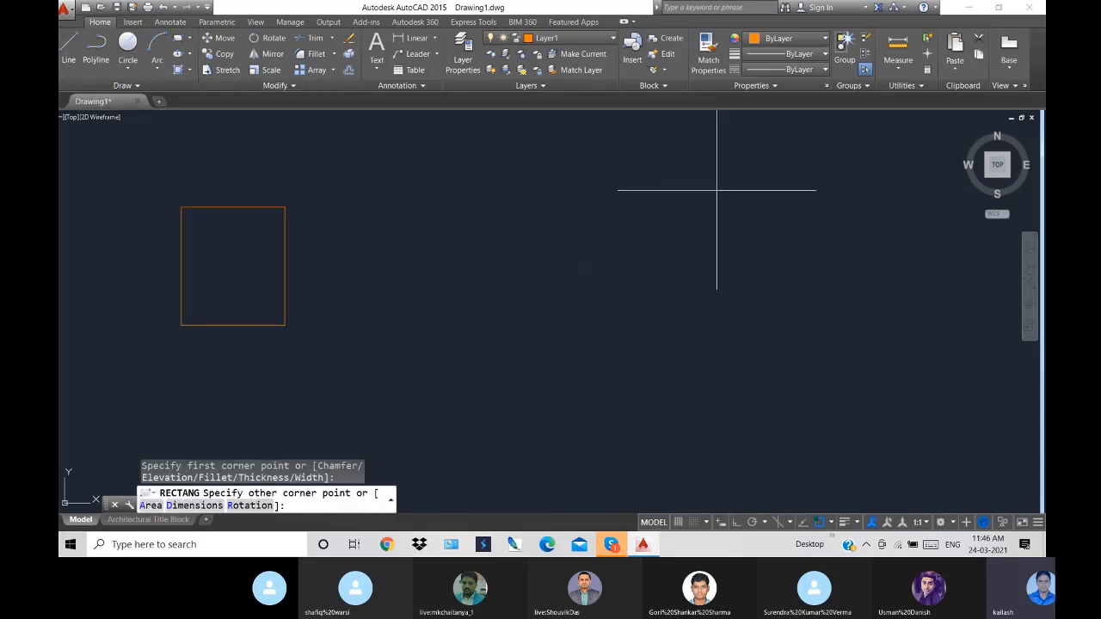
{"action": "left_click", "coordinate": [861, 334]}
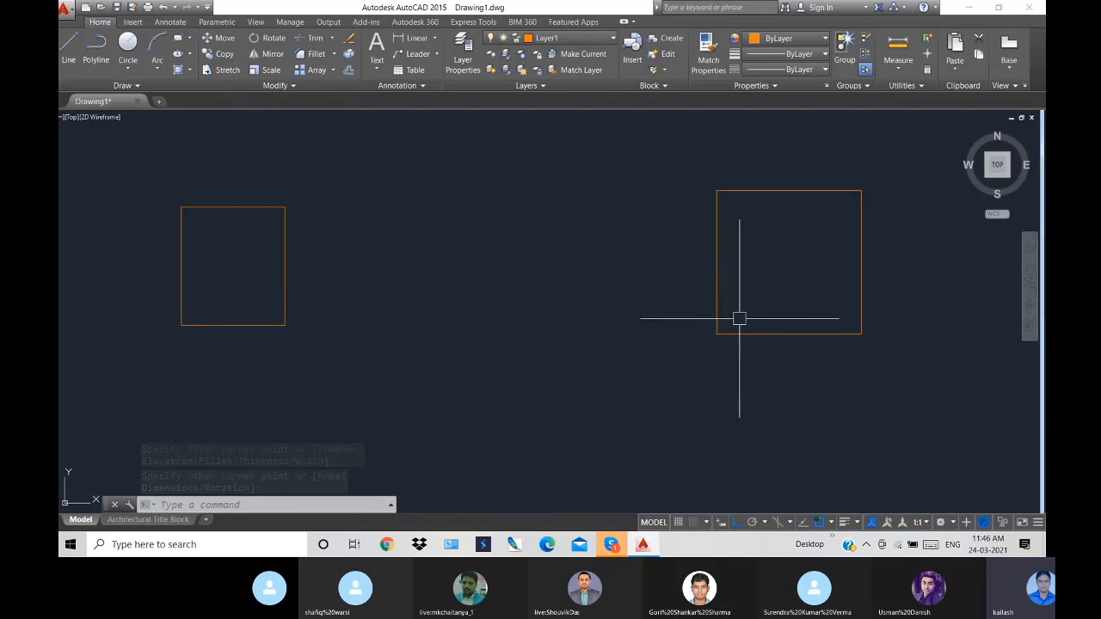
- Move the smaller rectangle by its lower-right corner onto the larger rectangle's lower-left corner
{"action": "type", "text": "m"}
{"action": "key", "text": "Return"}
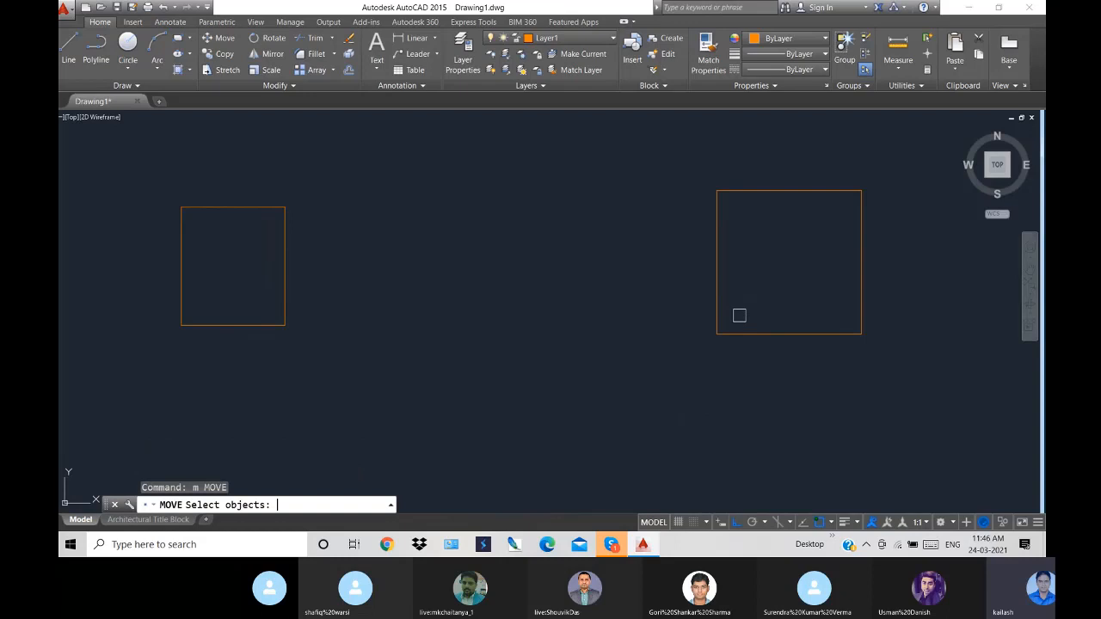
{"action": "left_click", "coordinate": [186, 322]}
{"action": "key", "text": "Return"}
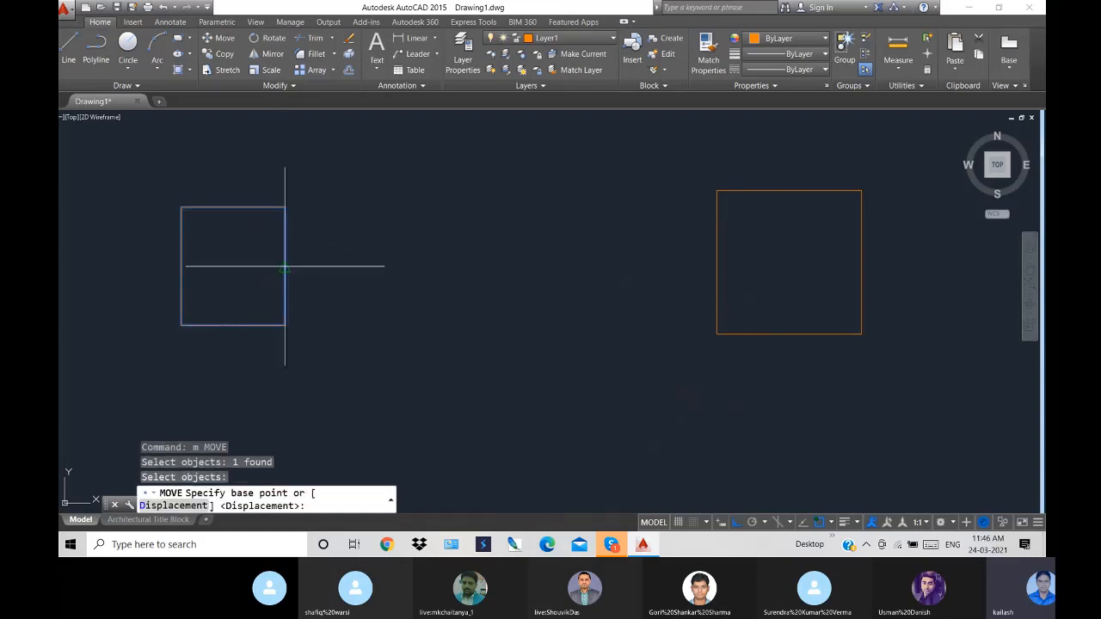
{"action": "left_click", "coordinate": [285, 325]}
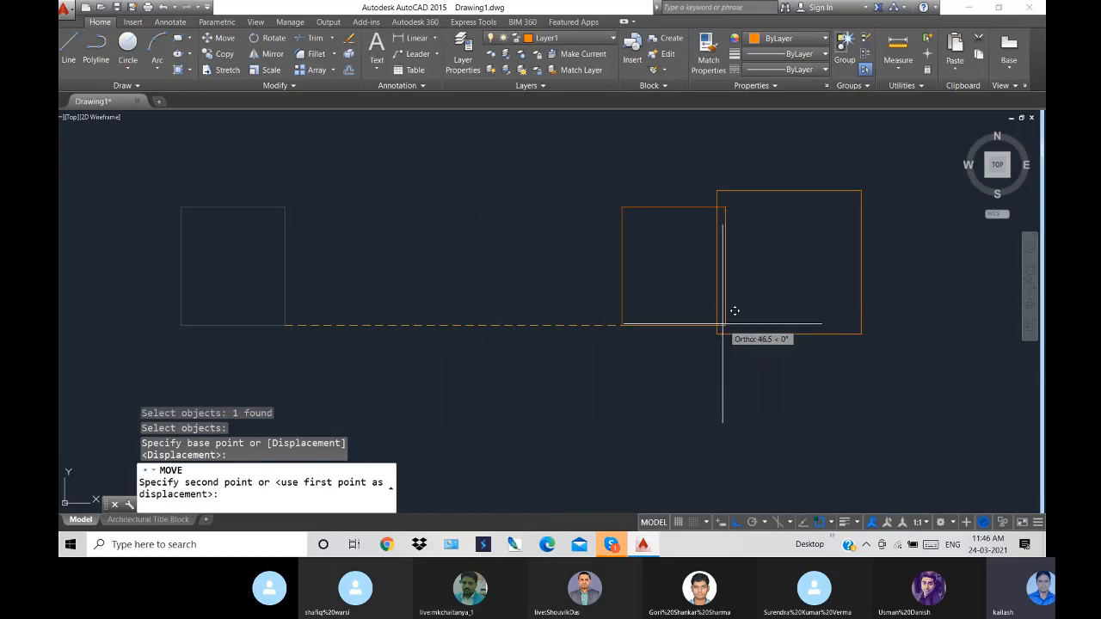
{"action": "scroll", "coordinate": [729, 318], "scroll_direction": "up", "scroll_amount": 5}
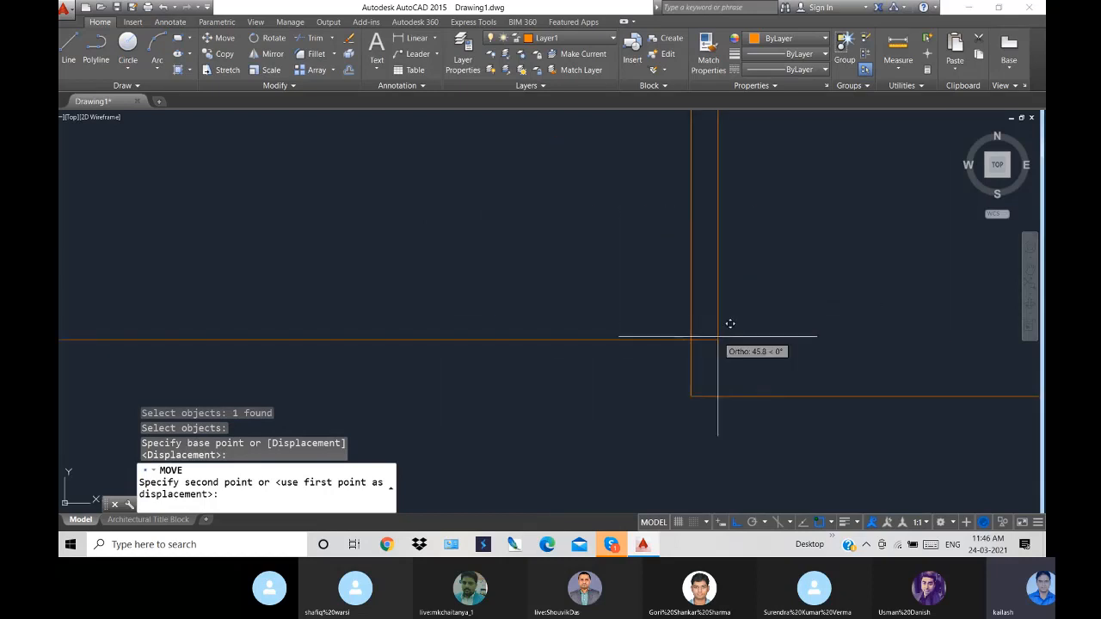
{"action": "left_click", "coordinate": [691, 397]}
{"action": "scroll", "coordinate": [690, 396], "scroll_direction": "down", "scroll_amount": 4}
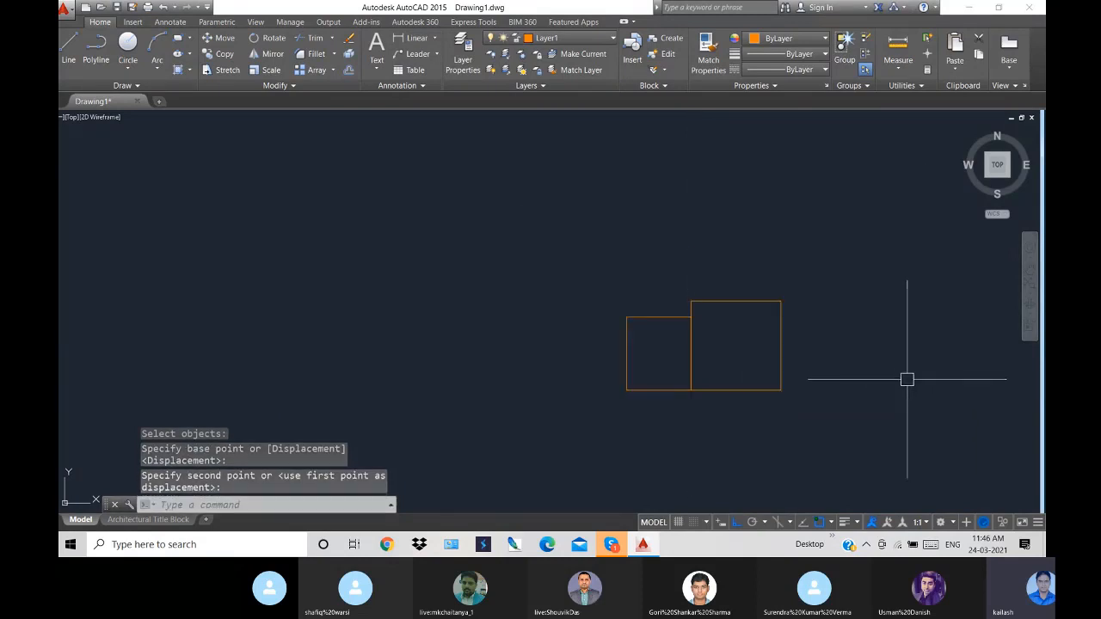
- Copy the smaller rectangle three times in a spaced horizontal row to its left, using its lower-right corner as base point
{"action": "type", "text": "c"}
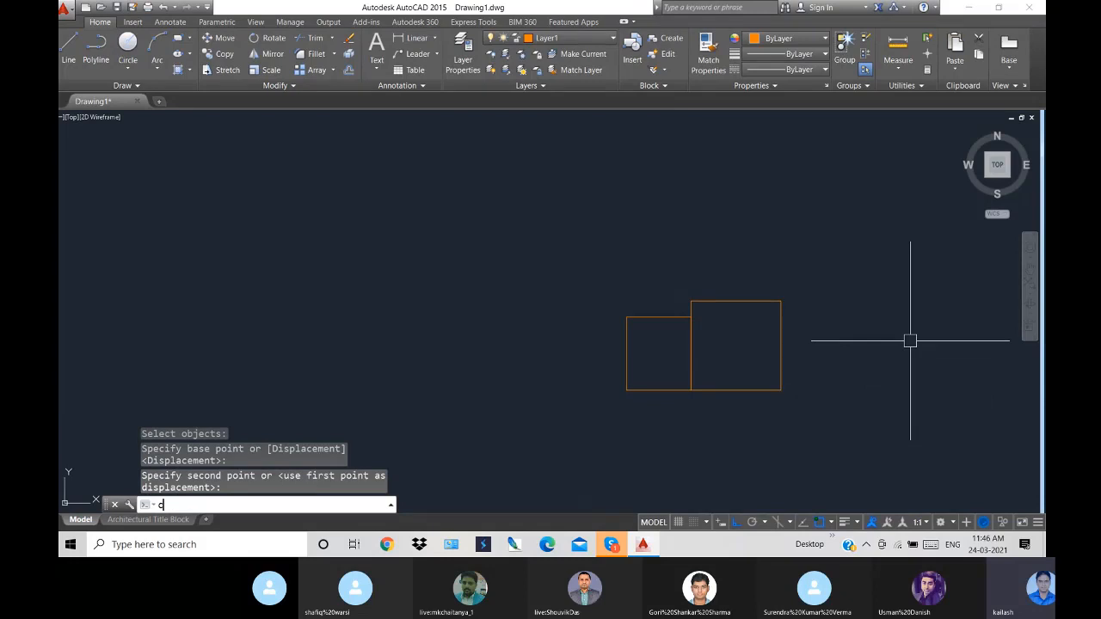
{"action": "type", "text": "o"}
{"action": "key", "text": "Return"}
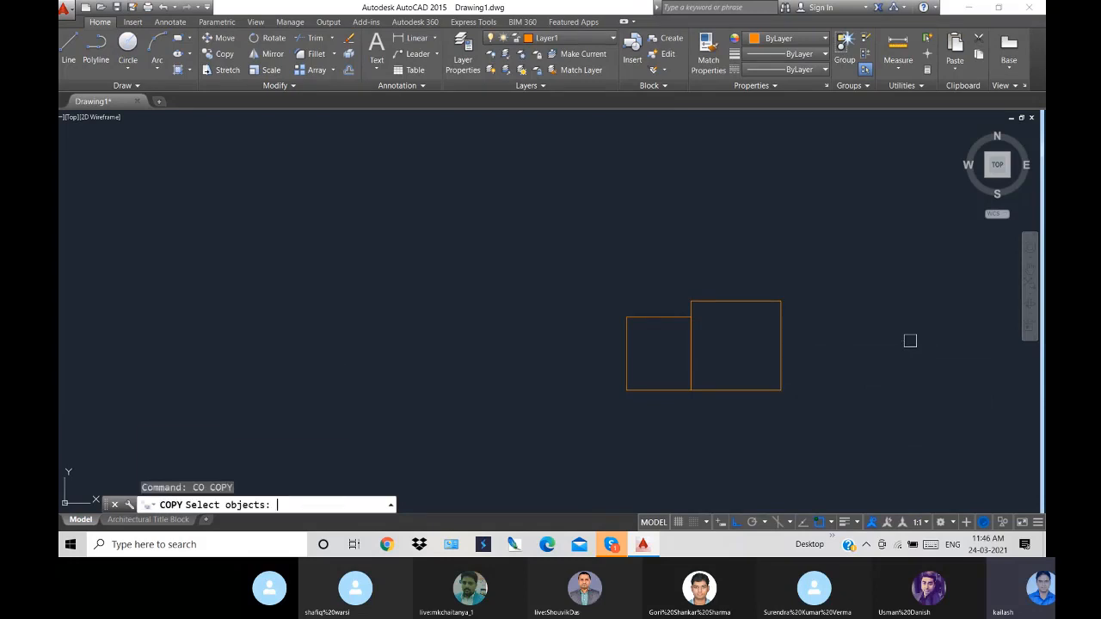
{"action": "left_click", "coordinate": [668, 388]}
{"action": "key", "text": "Return"}
{"action": "left_click", "coordinate": [691, 389]}
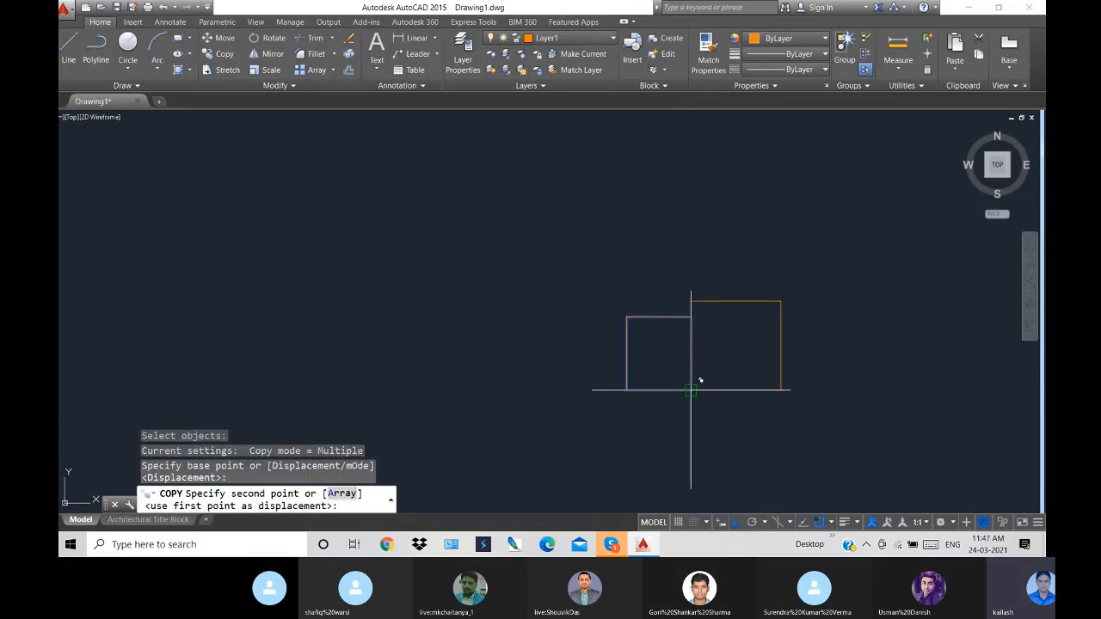
{"action": "left_click", "coordinate": [525, 391]}
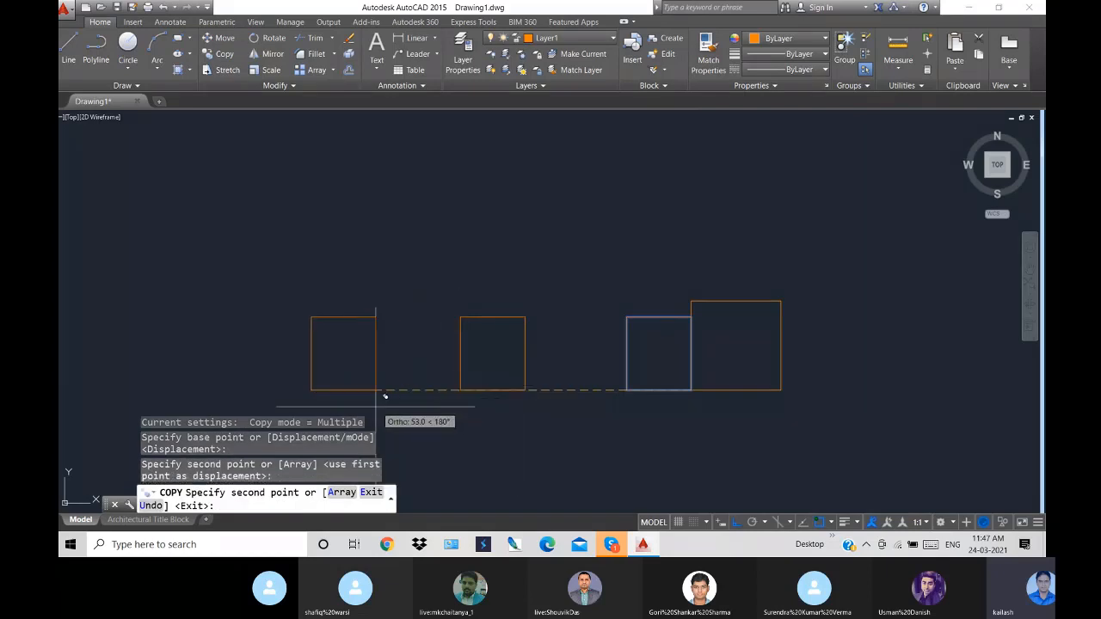
{"action": "left_click", "coordinate": [372, 392]}
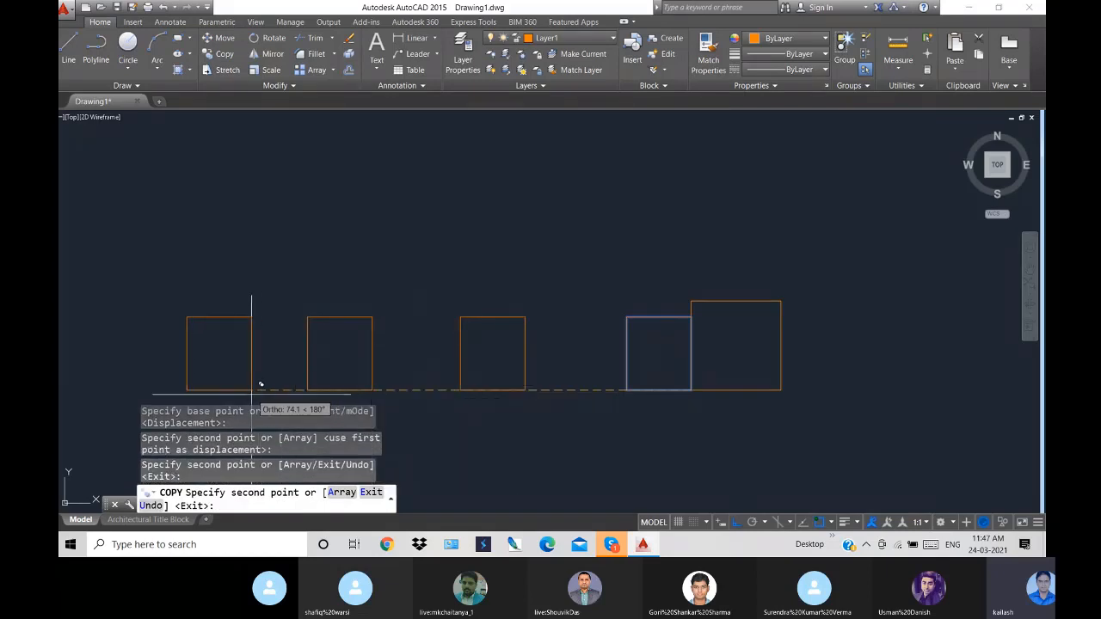
{"action": "left_click", "coordinate": [259, 381]}
{"action": "key", "text": "Escape"}
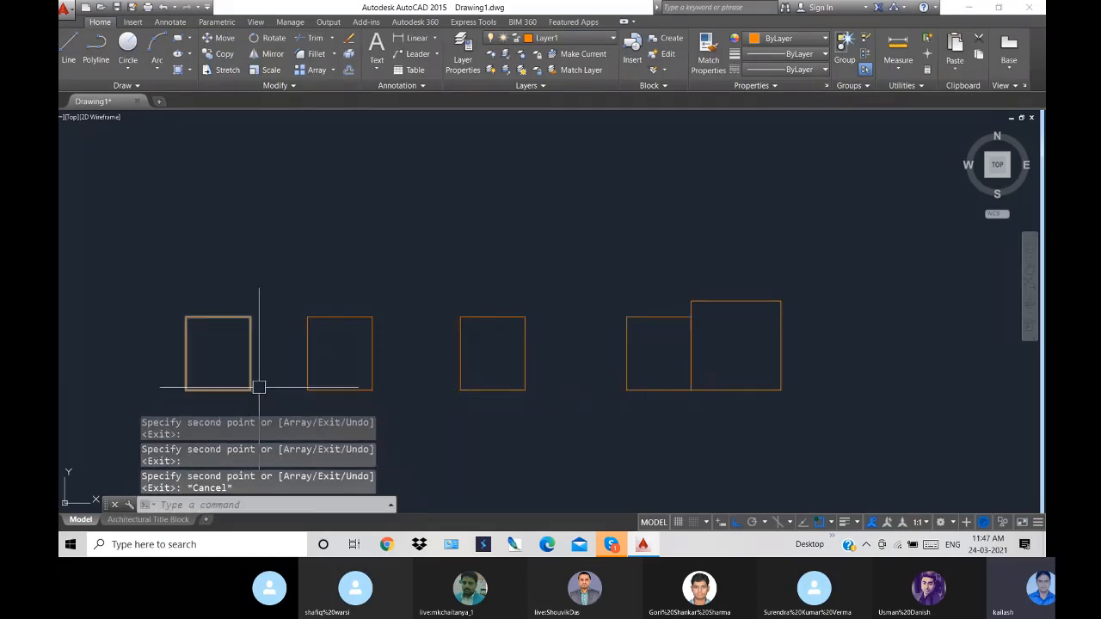
- Erase the larger rectangle and every small rectangle except the leftmost one
{"action": "left_click", "coordinate": [887, 428]}
{"action": "left_click", "coordinate": [277, 292]}
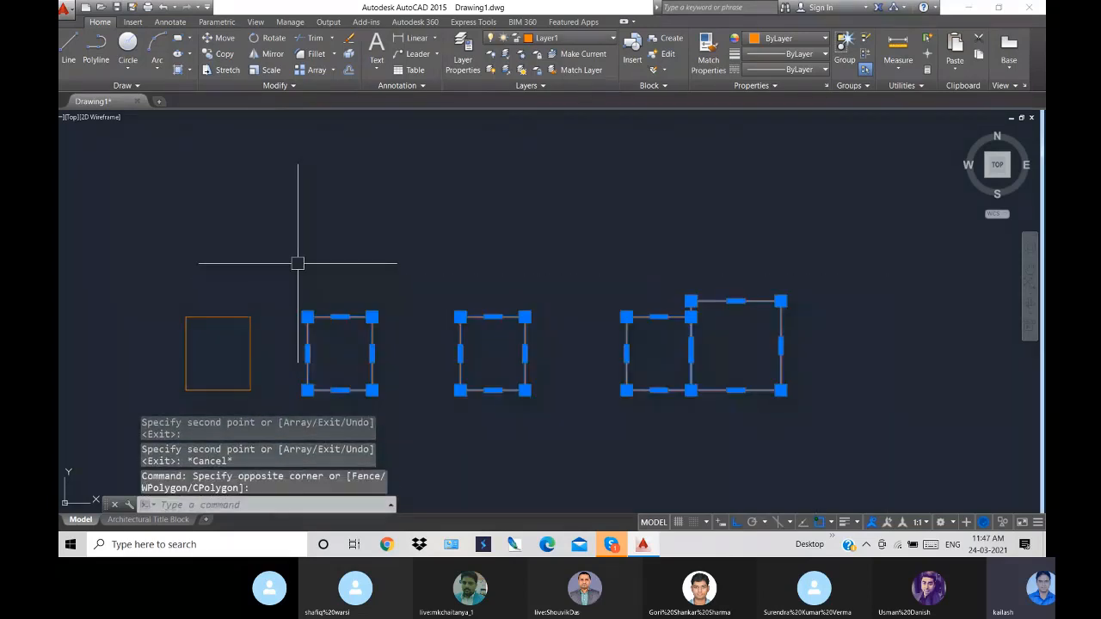
{"action": "key", "text": "Delete"}
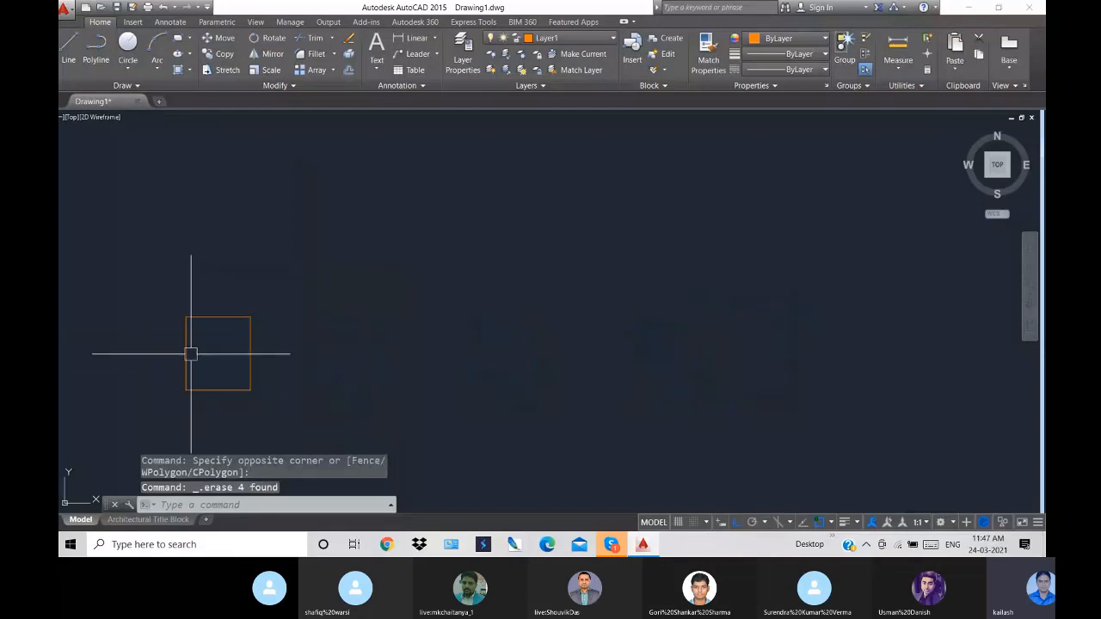
- Add a linear dimension for the remaining rectangle's width above its upper edge
{"action": "left_click", "coordinate": [409, 39]}
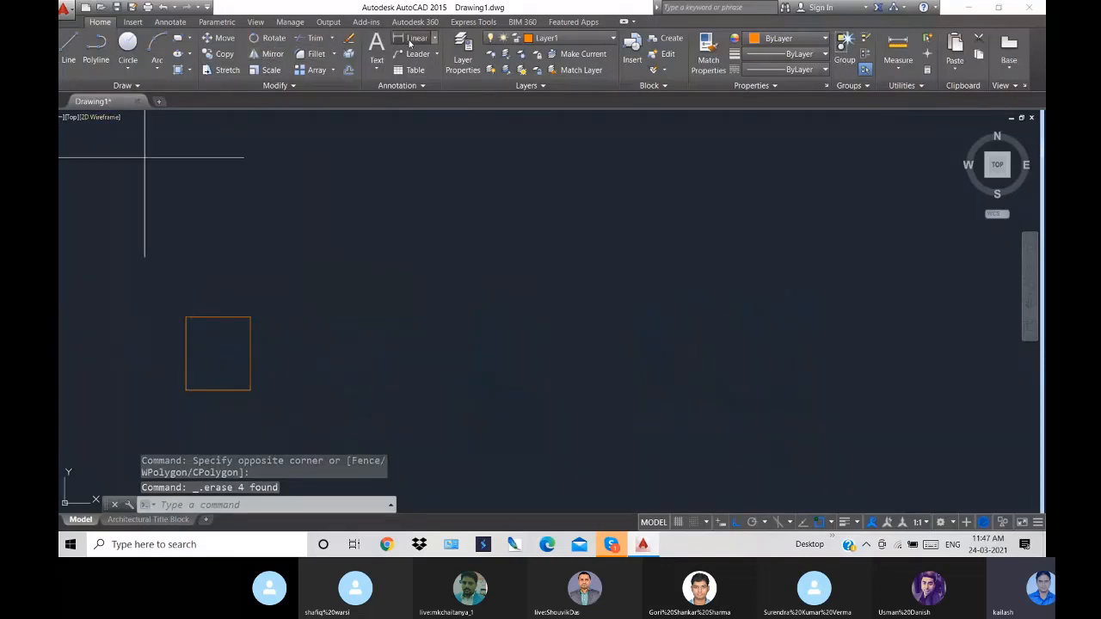
{"action": "left_click", "coordinate": [185, 317]}
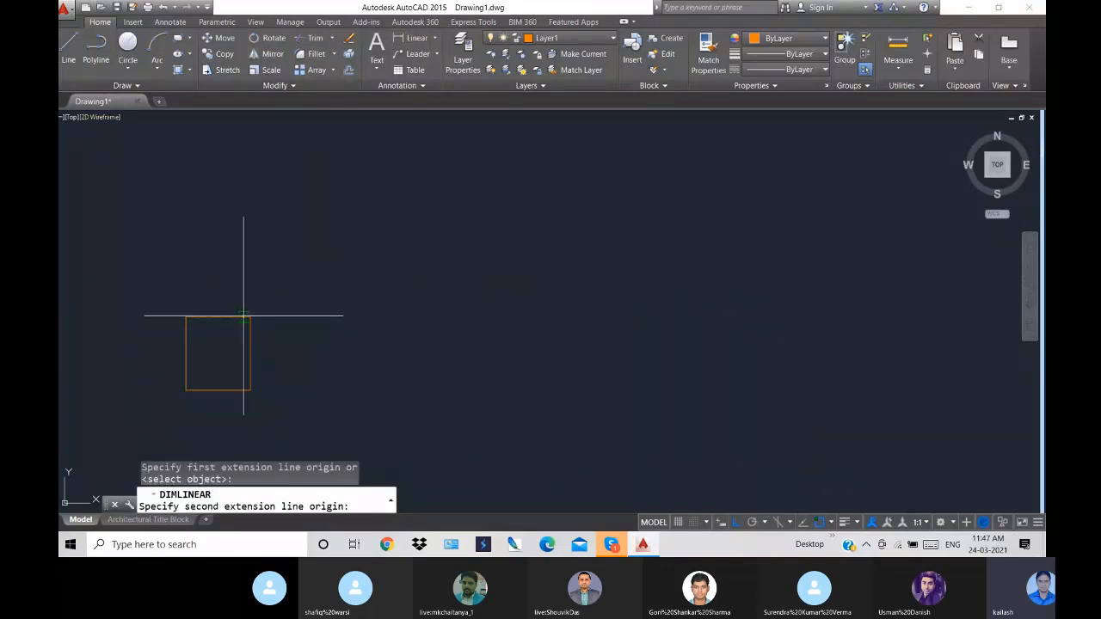
{"action": "left_click", "coordinate": [250, 317]}
{"action": "scroll", "coordinate": [200, 295], "scroll_direction": "up", "scroll_amount": 2}
{"action": "scroll", "coordinate": [241, 248], "scroll_direction": "up", "scroll_amount": 5}
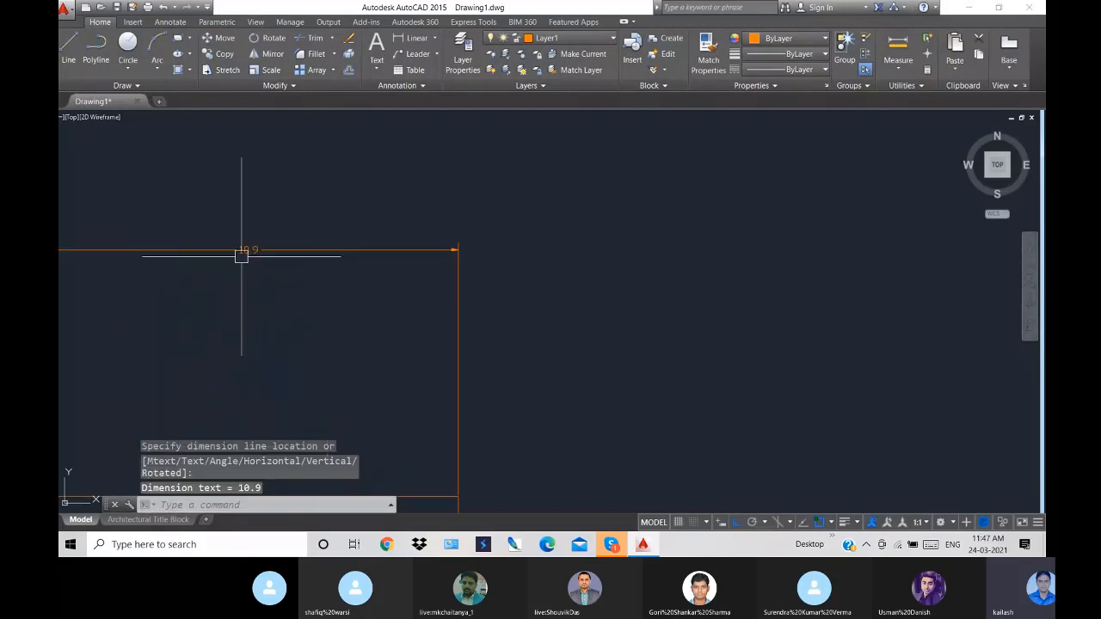
{"action": "scroll", "coordinate": [371, 286], "scroll_direction": "down", "scroll_amount": 5}
{"action": "scroll", "coordinate": [371, 286], "scroll_direction": "down", "scroll_amount": 5}
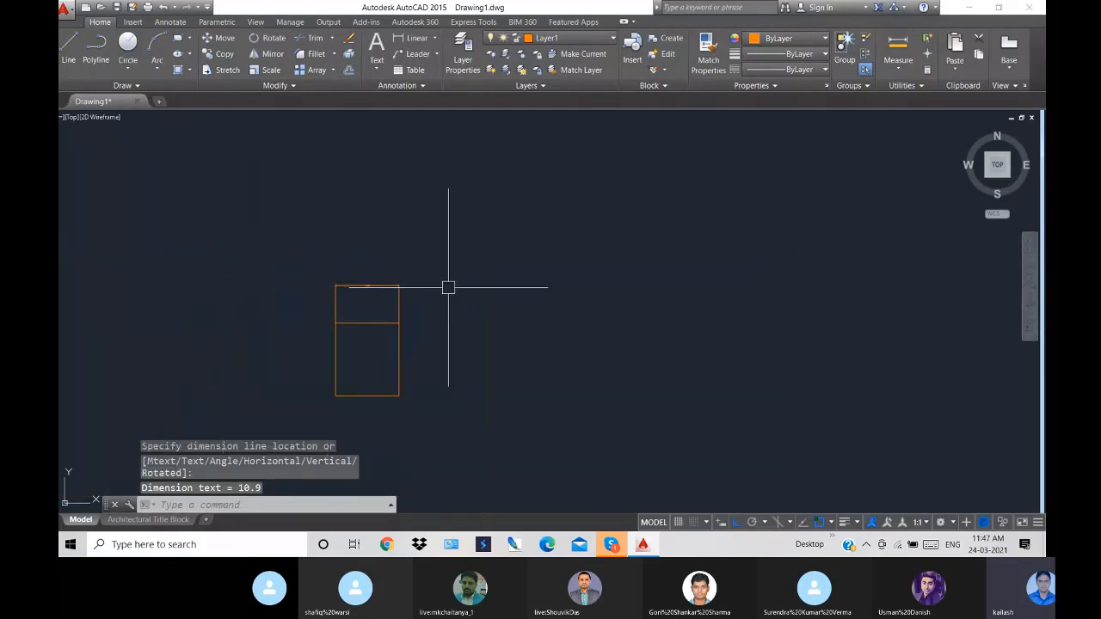
{"action": "key", "text": "Escape"}
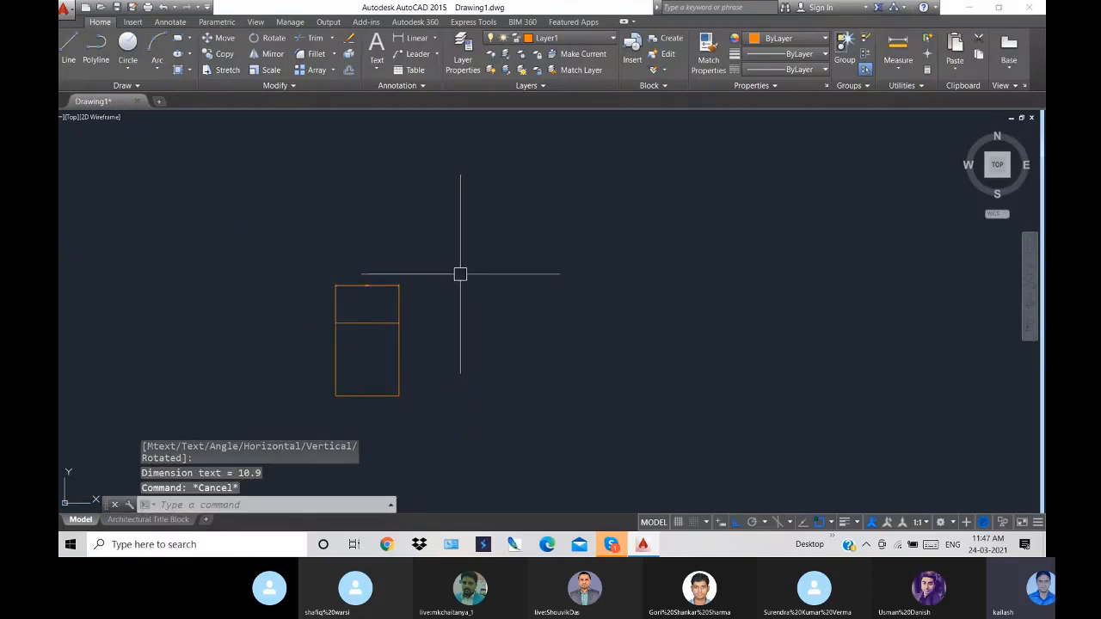
- Copy the rectangle horizontally to the right by 20.9, using its lower-left corner as base point
{"action": "type", "text": "ct "}
{"action": "type", "text": "o"}
{"action": "key", "text": "Return"}
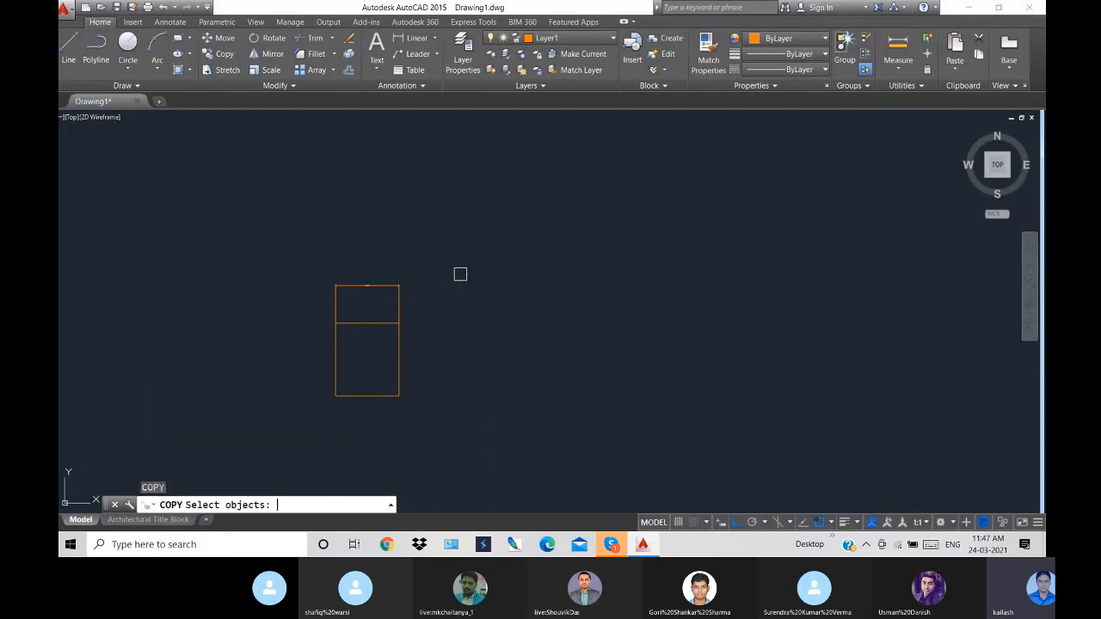
{"action": "left_click", "coordinate": [380, 397]}
{"action": "key", "text": "Return"}
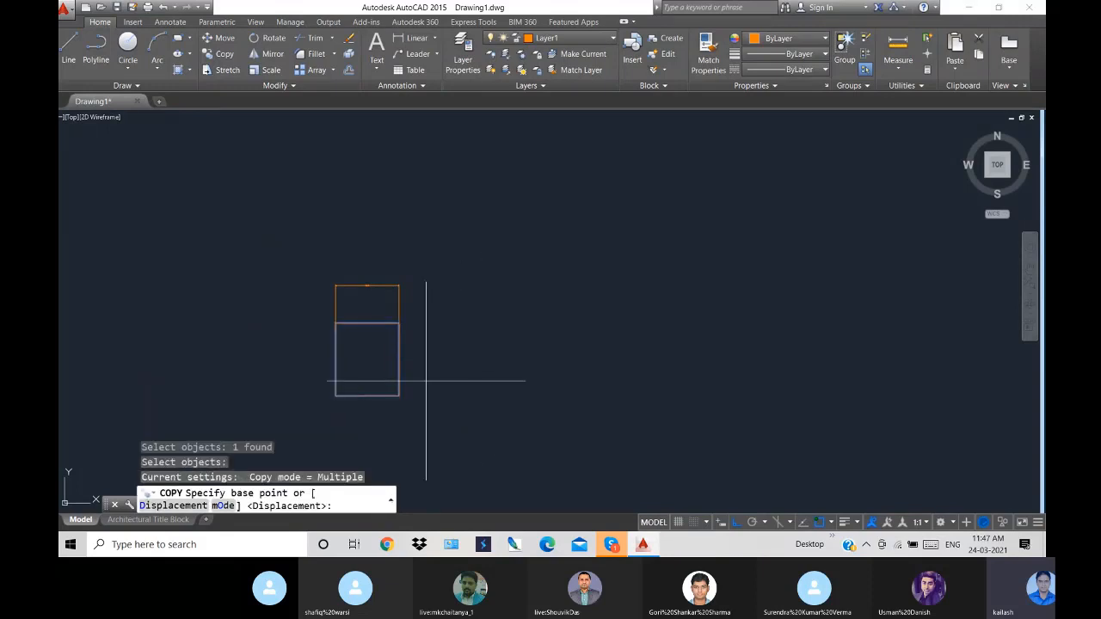
{"action": "left_click", "coordinate": [336, 397]}
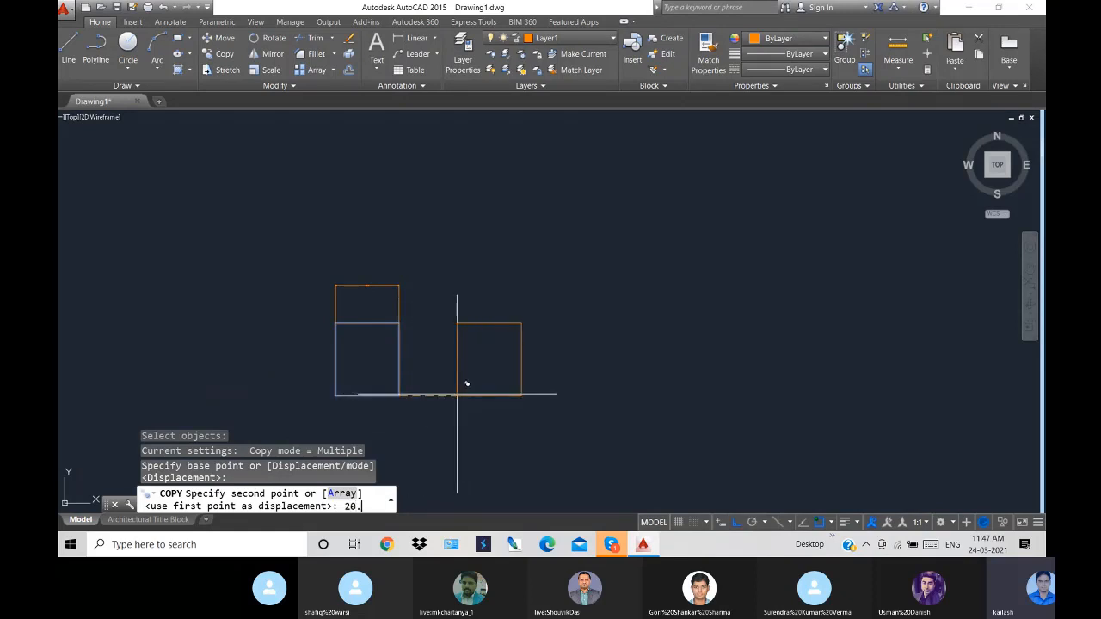
{"action": "key", "text": "Return"}
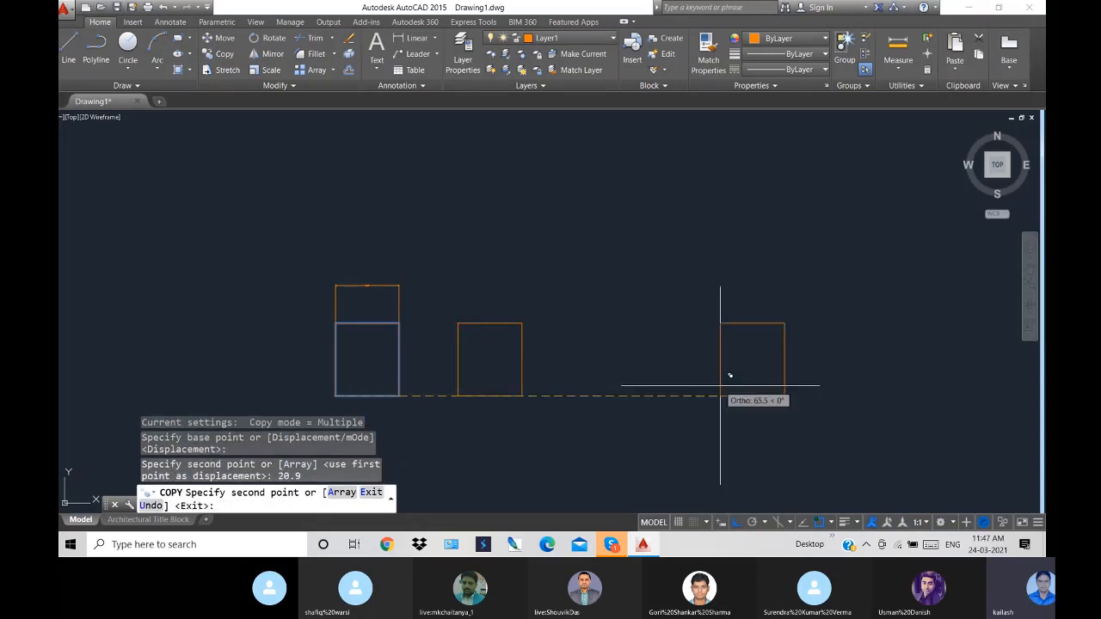
- Try a copy at 30.9, undo it, and place three more copies at 40.9, 60.9 and 80.9 along the same row
{"action": "key", "text": "Return"}
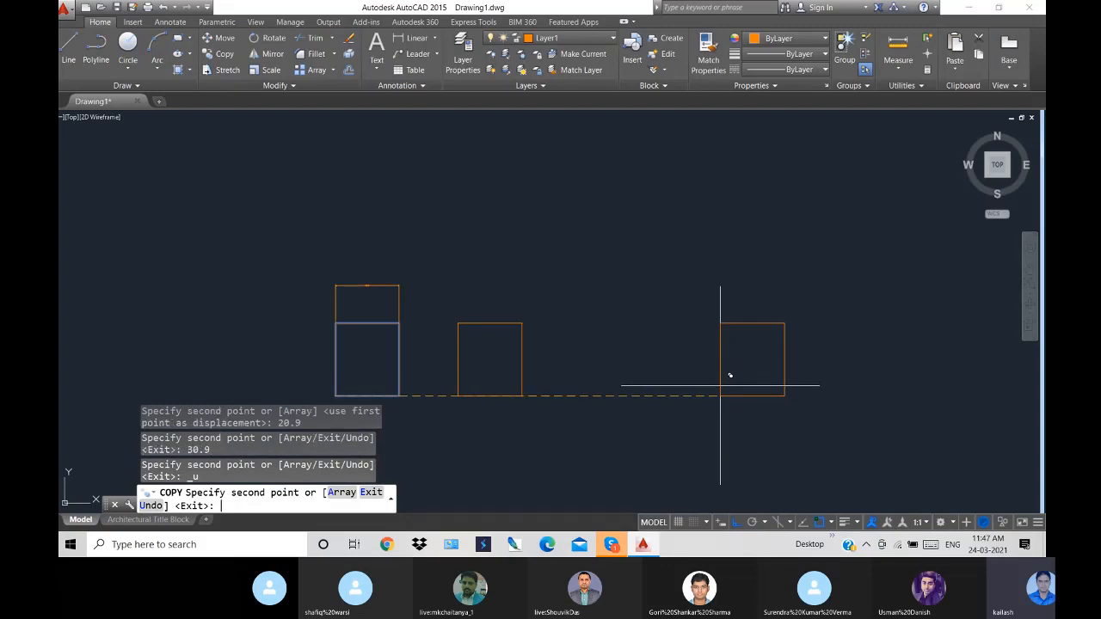
{"action": "key", "text": "ctrl+z"}
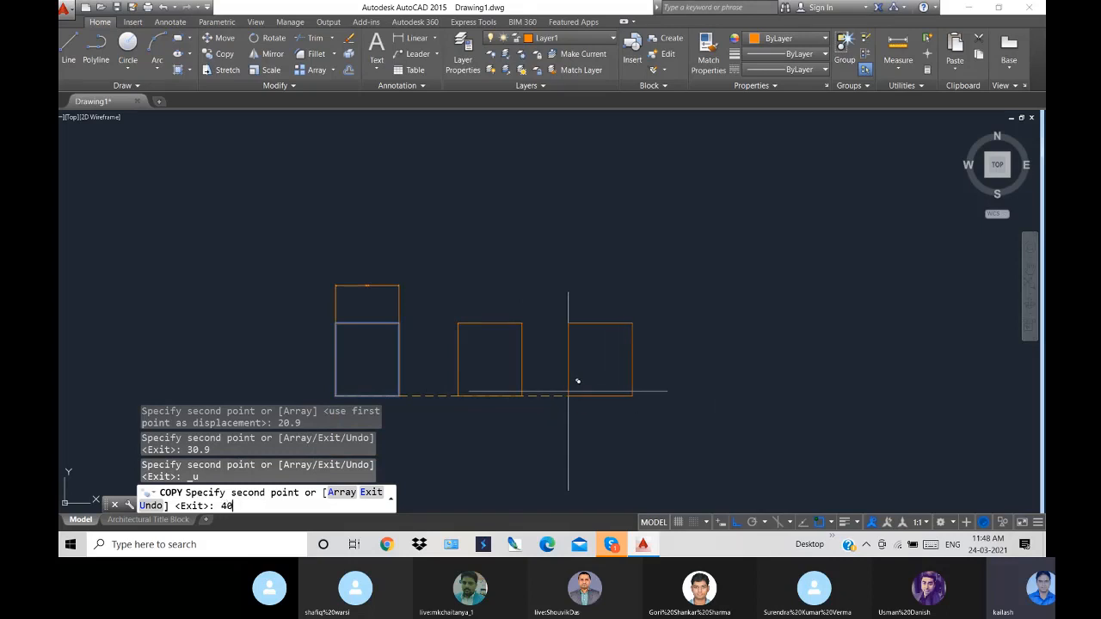
{"action": "key", "text": "Return"}
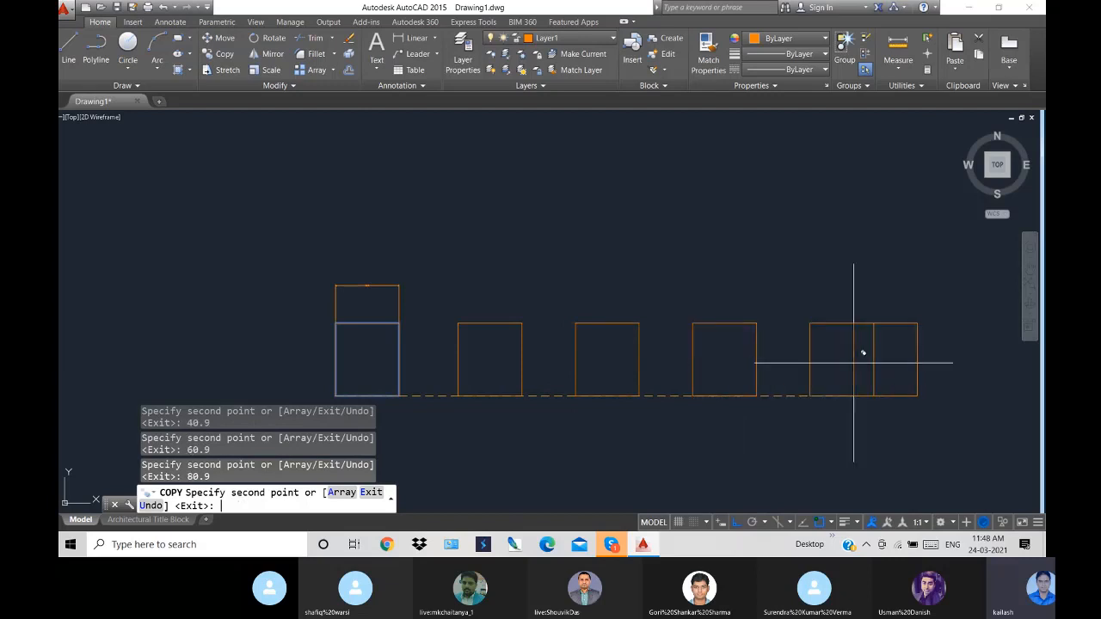
{"action": "key", "text": "Return"}
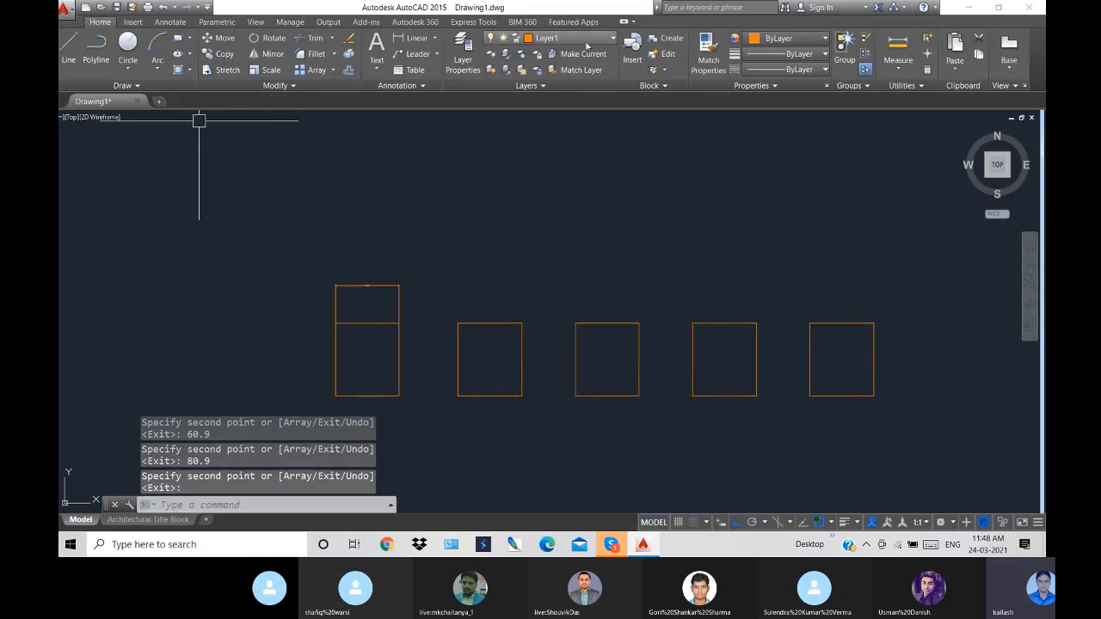
- Add linear dimensions below the first two gaps between the rectangles, measured from lower corner to lower corner
{"action": "left_click", "coordinate": [412, 39]}
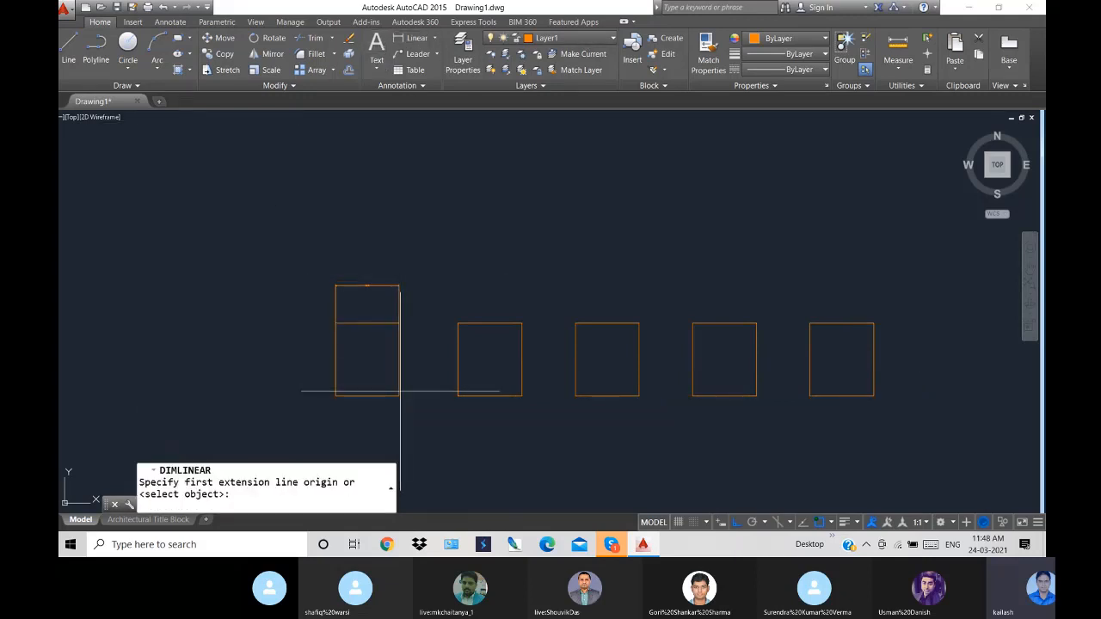
{"action": "left_click", "coordinate": [399, 395]}
{"action": "left_click", "coordinate": [458, 395]}
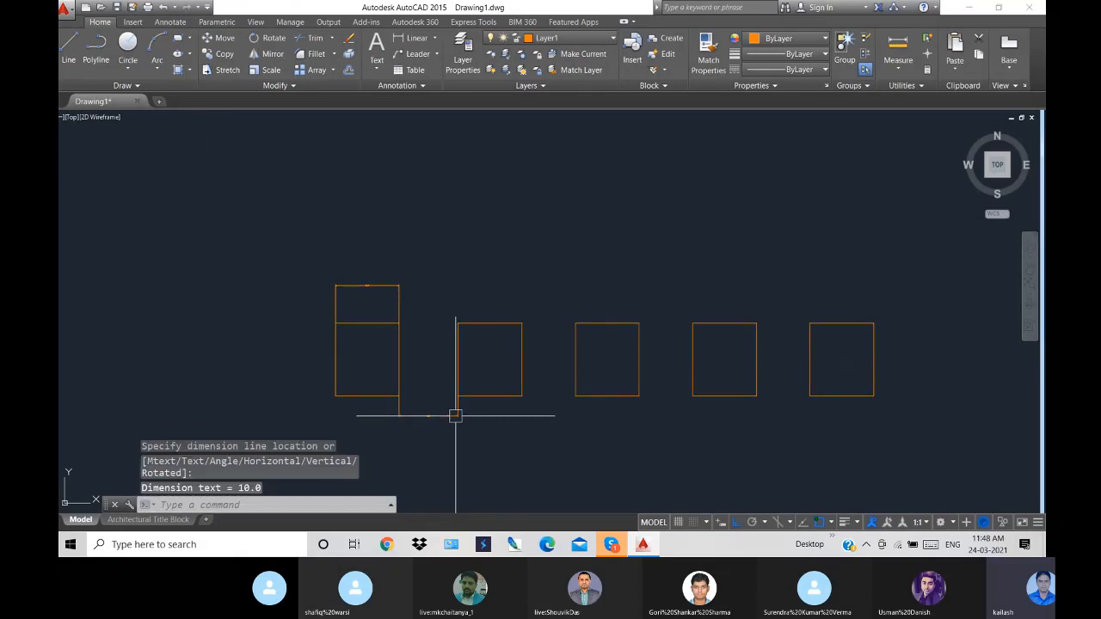
{"action": "key", "text": "Return"}
{"action": "left_click", "coordinate": [521, 395]}
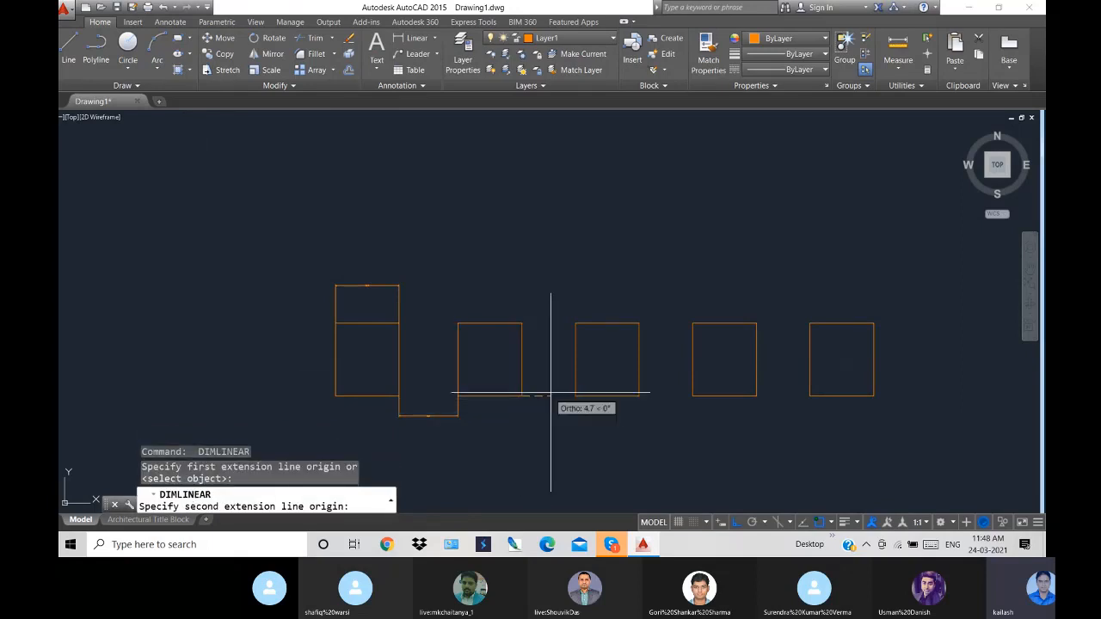
{"action": "left_click", "coordinate": [575, 396]}
{"action": "left_click", "coordinate": [570, 419]}
- Add linear dimensions below the third and fourth gaps between the rectangles, using their lower corners
{"action": "key", "text": "Return"}
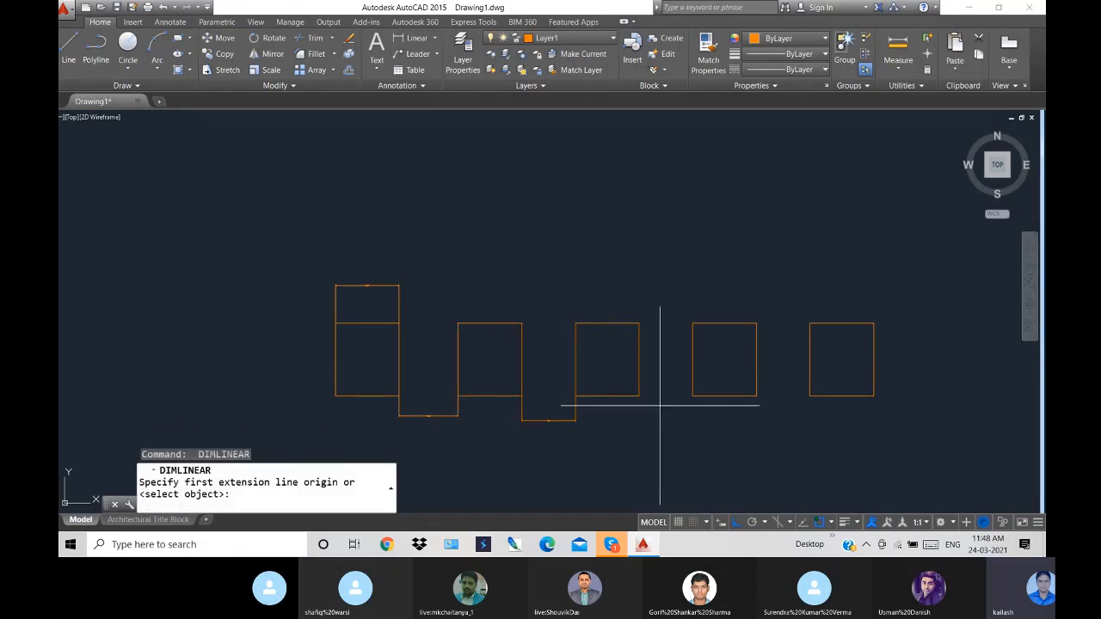
{"action": "left_click", "coordinate": [638, 395]}
{"action": "left_click", "coordinate": [692, 396]}
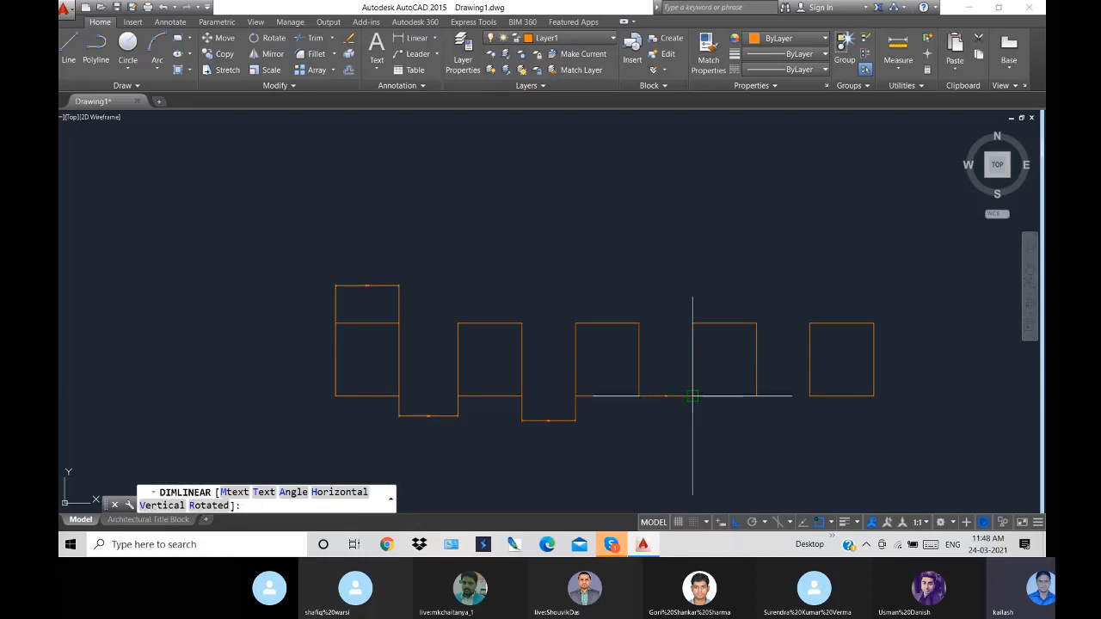
{"action": "left_click", "coordinate": [683, 412]}
{"action": "key", "text": "Return"}
{"action": "left_click", "coordinate": [756, 395]}
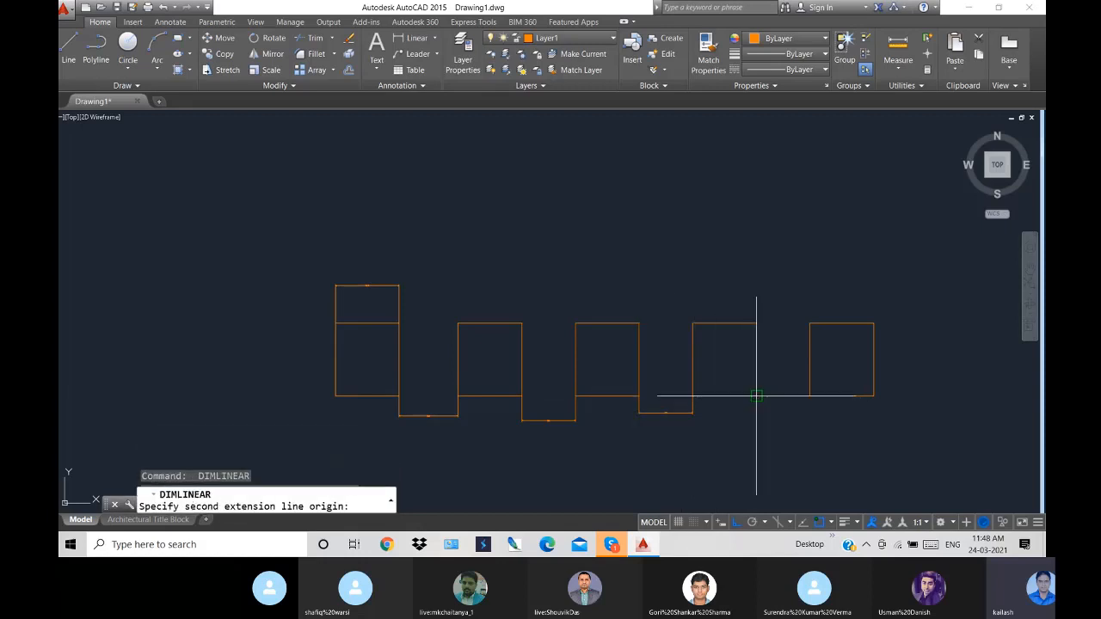
{"action": "left_click", "coordinate": [809, 396]}
{"action": "left_click", "coordinate": [798, 421]}
{"action": "key", "text": "Return"}
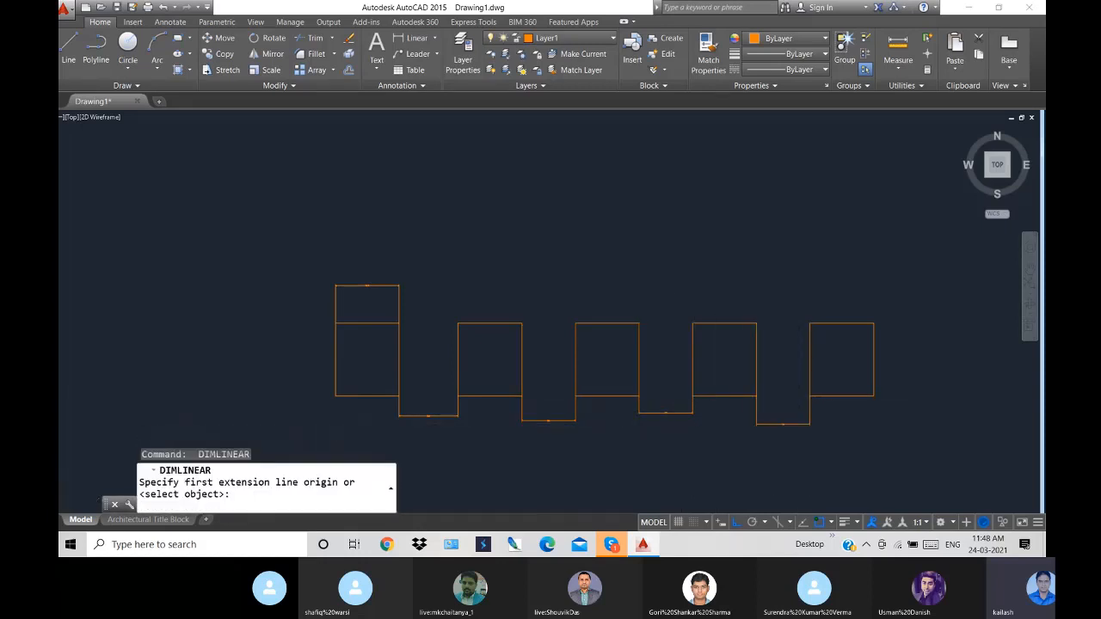
{"action": "scroll", "coordinate": [799, 424], "scroll_direction": "up", "scroll_amount": 6}
{"action": "key", "text": "Escape"}
- Examine the dimension values below the four gaps to compare the spacing between the rectangles
{"action": "scroll", "coordinate": [280, 396], "scroll_direction": "up", "scroll_amount": 5}
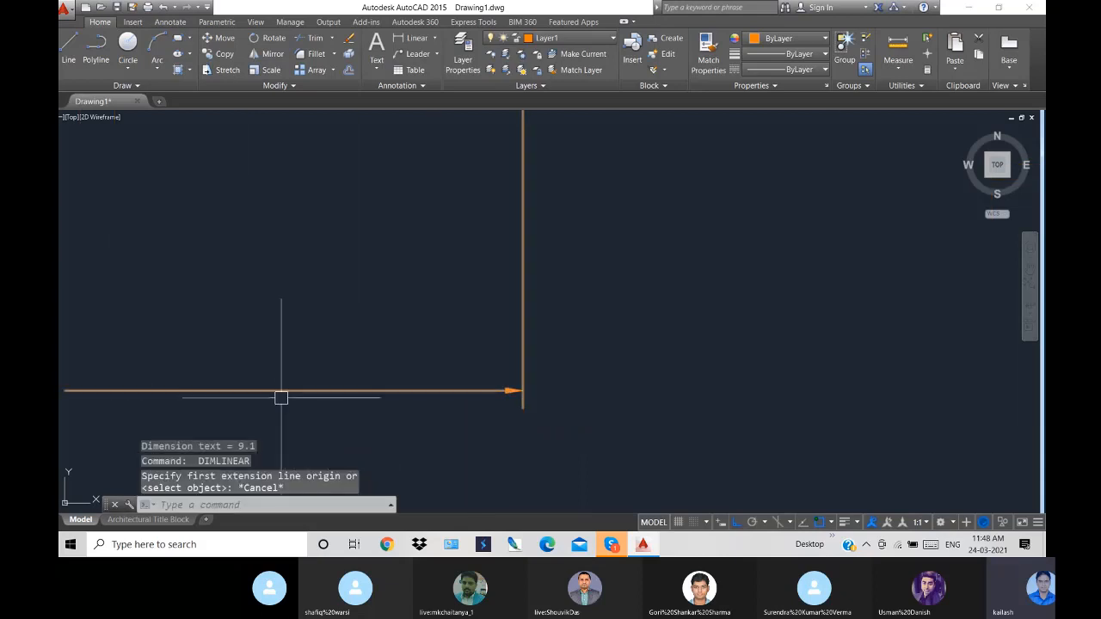
{"action": "scroll", "coordinate": [320, 403], "scroll_direction": "down", "scroll_amount": 3}
{"action": "scroll", "coordinate": [320, 403], "scroll_direction": "down", "scroll_amount": 3}
{"action": "scroll", "coordinate": [214, 418], "scroll_direction": "up", "scroll_amount": 3}
{"action": "scroll", "coordinate": [253, 410], "scroll_direction": "down", "scroll_amount": 4}
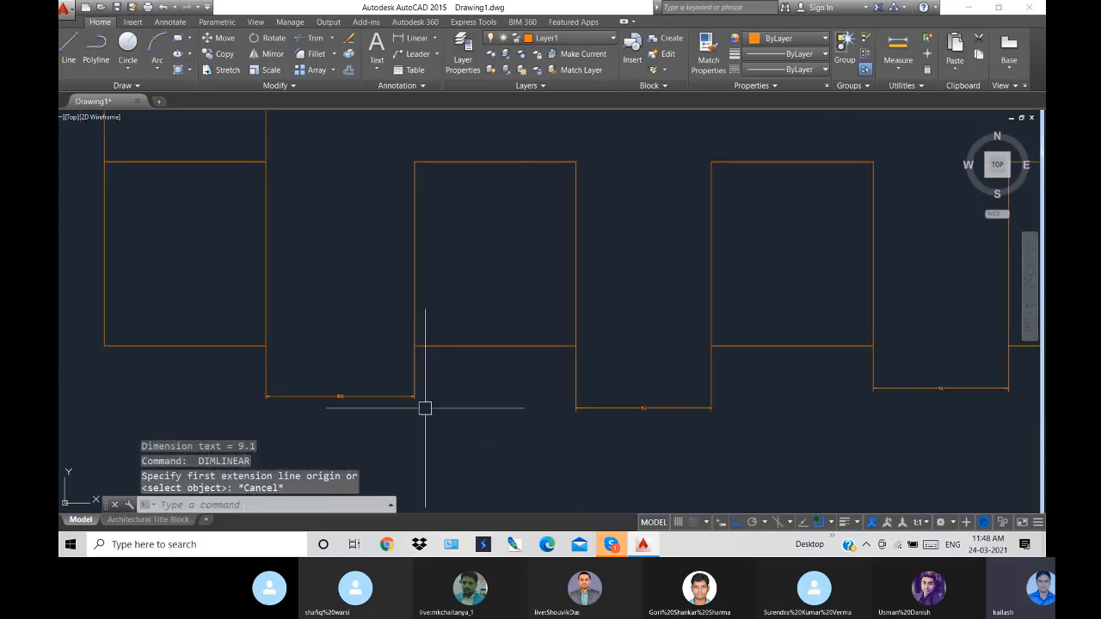
{"action": "scroll", "coordinate": [668, 425], "scroll_direction": "up", "scroll_amount": 4}
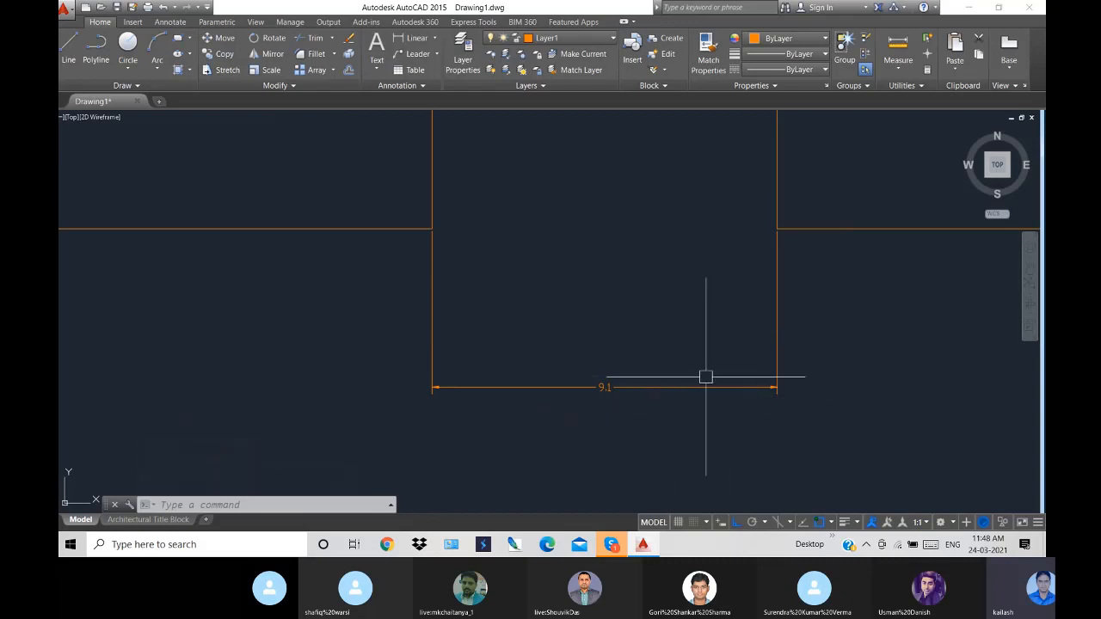
{"action": "scroll", "coordinate": [781, 238], "scroll_direction": "up", "scroll_amount": 4}
{"action": "scroll", "coordinate": [315, 304], "scroll_direction": "down", "scroll_amount": 4}
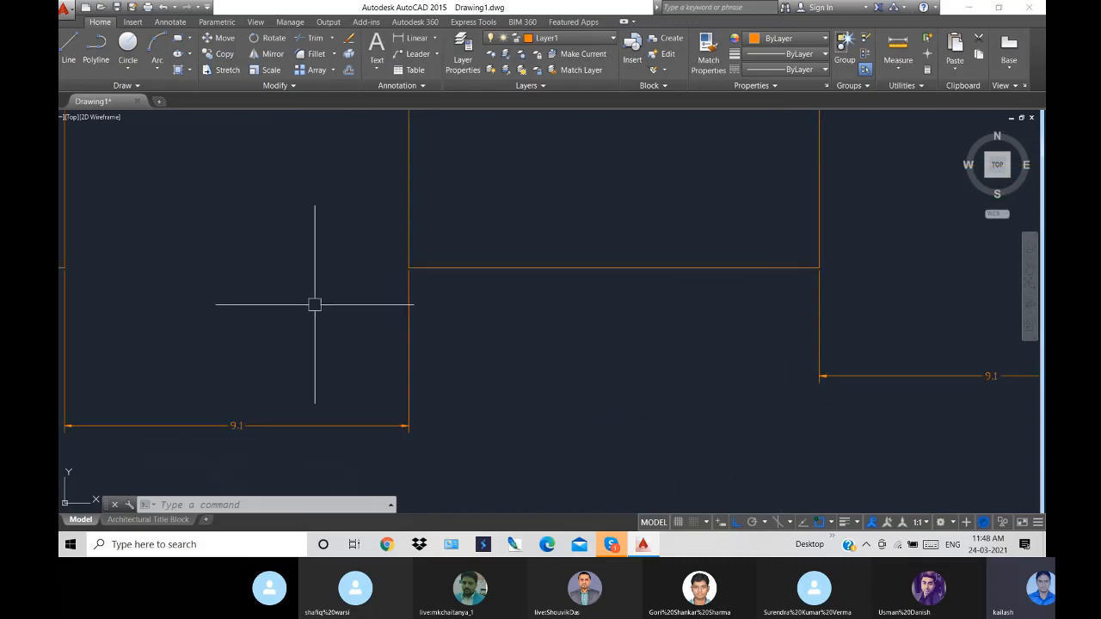
{"action": "scroll", "coordinate": [358, 327], "scroll_direction": "down", "scroll_amount": 2}
{"action": "scroll", "coordinate": [177, 290], "scroll_direction": "up", "scroll_amount": 4}
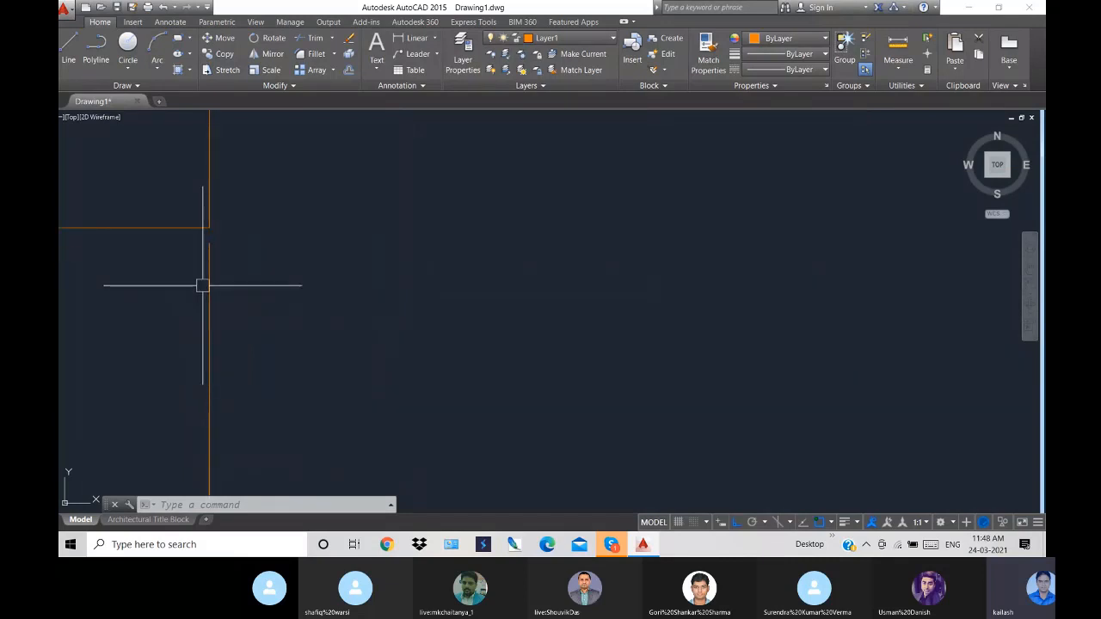
{"action": "scroll", "coordinate": [757, 307], "scroll_direction": "down", "scroll_amount": 5}
{"action": "scroll", "coordinate": [926, 369], "scroll_direction": "up", "scroll_amount": 6}
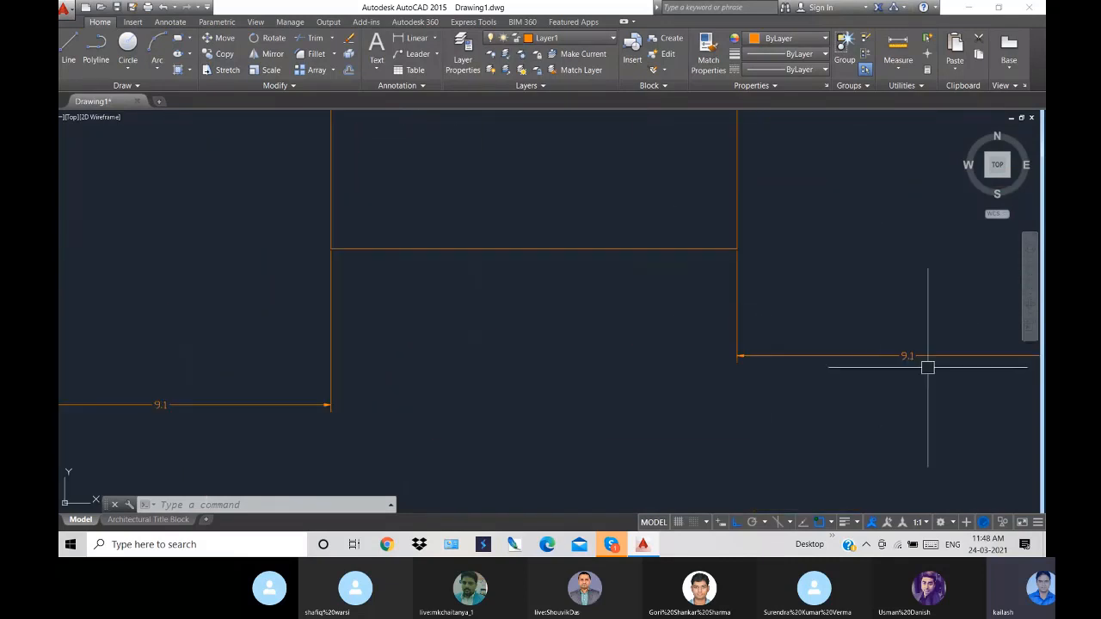
{"action": "scroll", "coordinate": [896, 367], "scroll_direction": "down", "scroll_amount": 4}
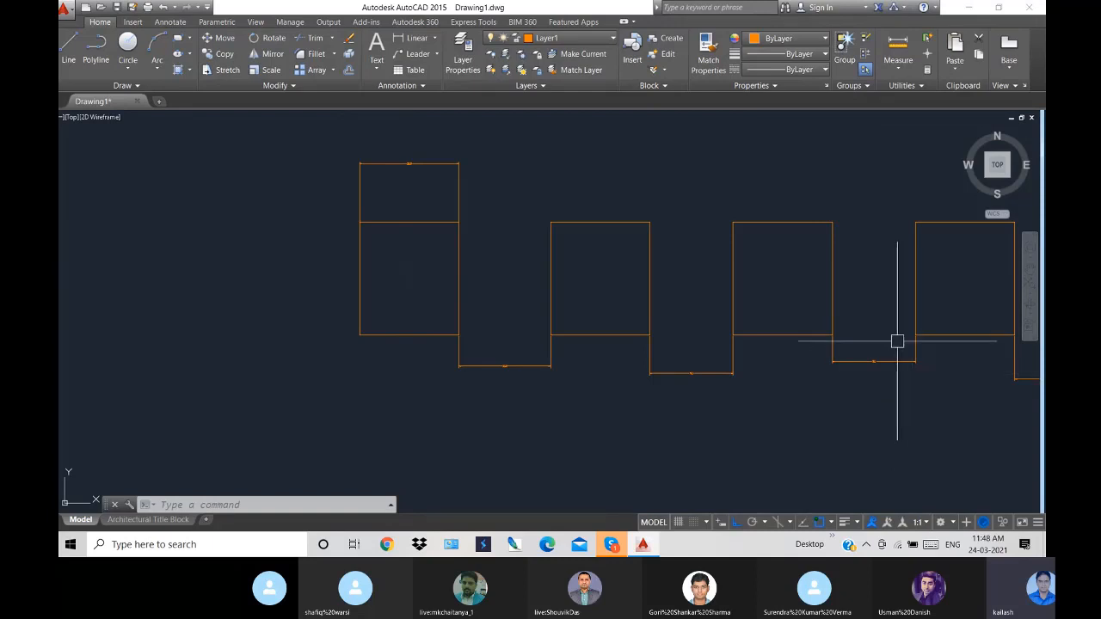
{"action": "scroll", "coordinate": [894, 340], "scroll_direction": "up", "scroll_amount": 3}
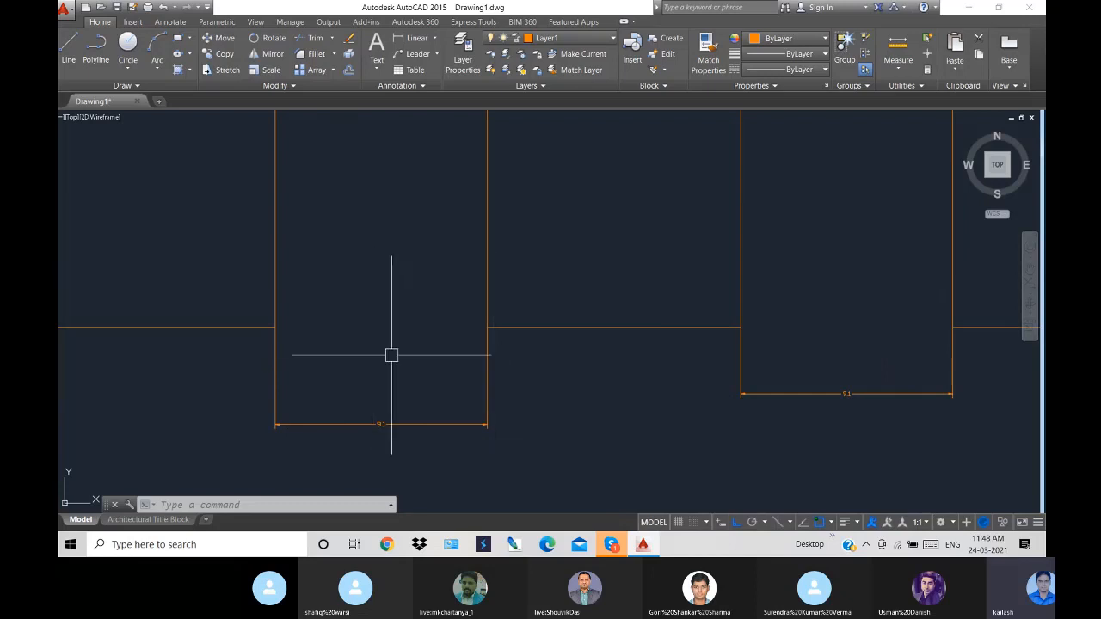
{"action": "scroll", "coordinate": [364, 366], "scroll_direction": "down", "scroll_amount": 4}
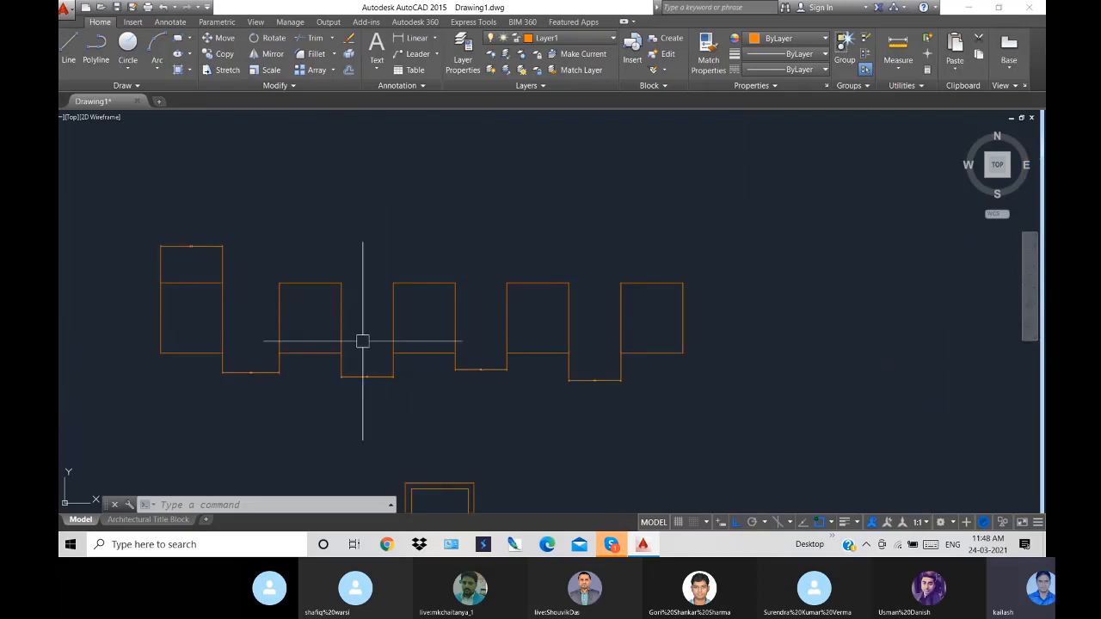
- Add a linear dimension above the gap between the second and third rectangles, using their upper corners
{"action": "left_click", "coordinate": [413, 38]}
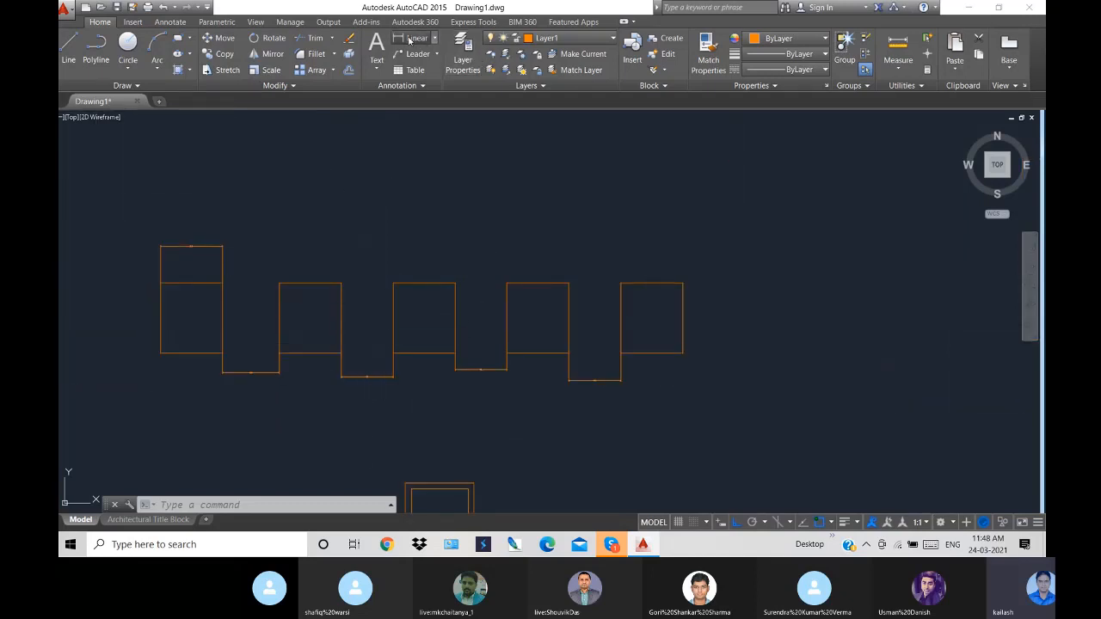
{"action": "scroll", "coordinate": [344, 288], "scroll_direction": "up", "scroll_amount": 3}
{"action": "left_click", "coordinate": [346, 296]}
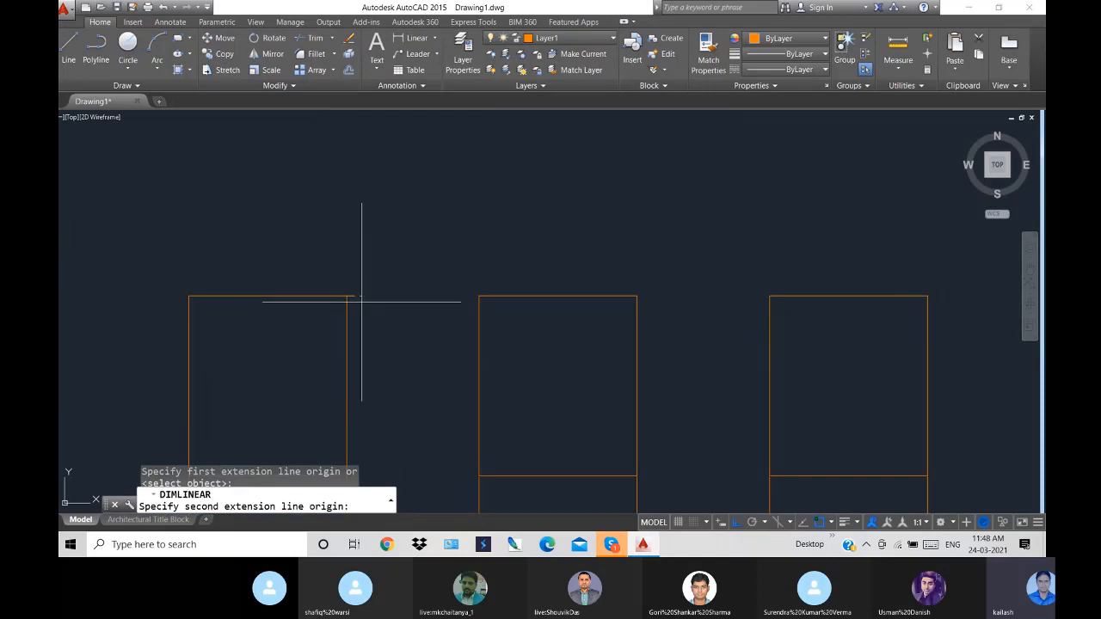
{"action": "left_click", "coordinate": [479, 296]}
{"action": "left_click", "coordinate": [418, 268]}
{"action": "scroll", "coordinate": [413, 269], "scroll_direction": "up", "scroll_amount": 4}
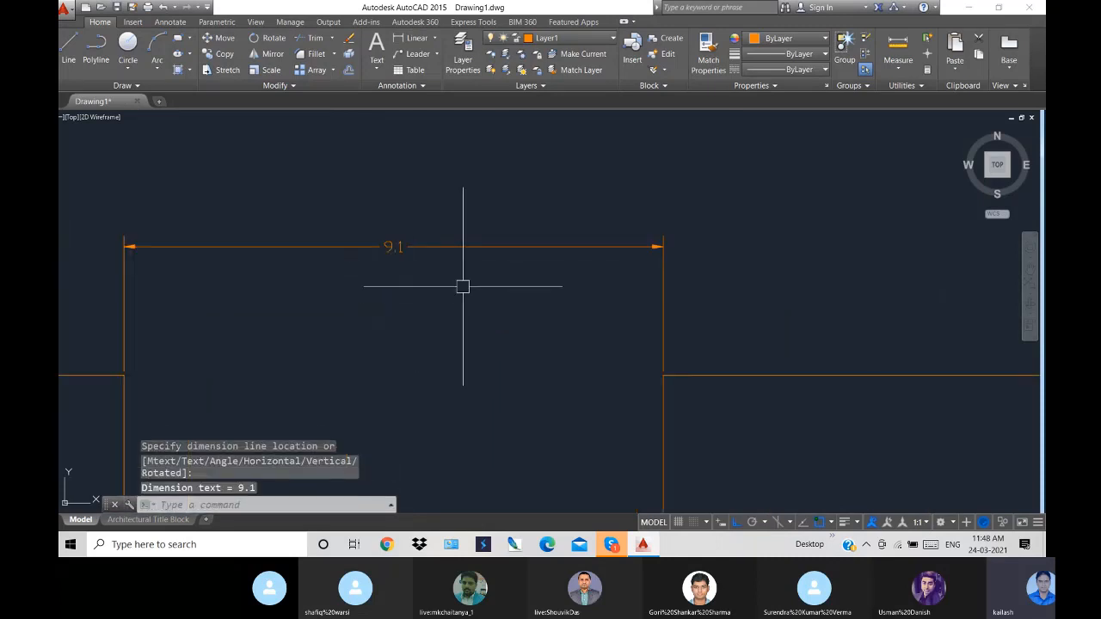
{"action": "scroll", "coordinate": [463, 286], "scroll_direction": "down", "scroll_amount": 3}
{"action": "scroll", "coordinate": [508, 309], "scroll_direction": "down", "scroll_amount": 5}
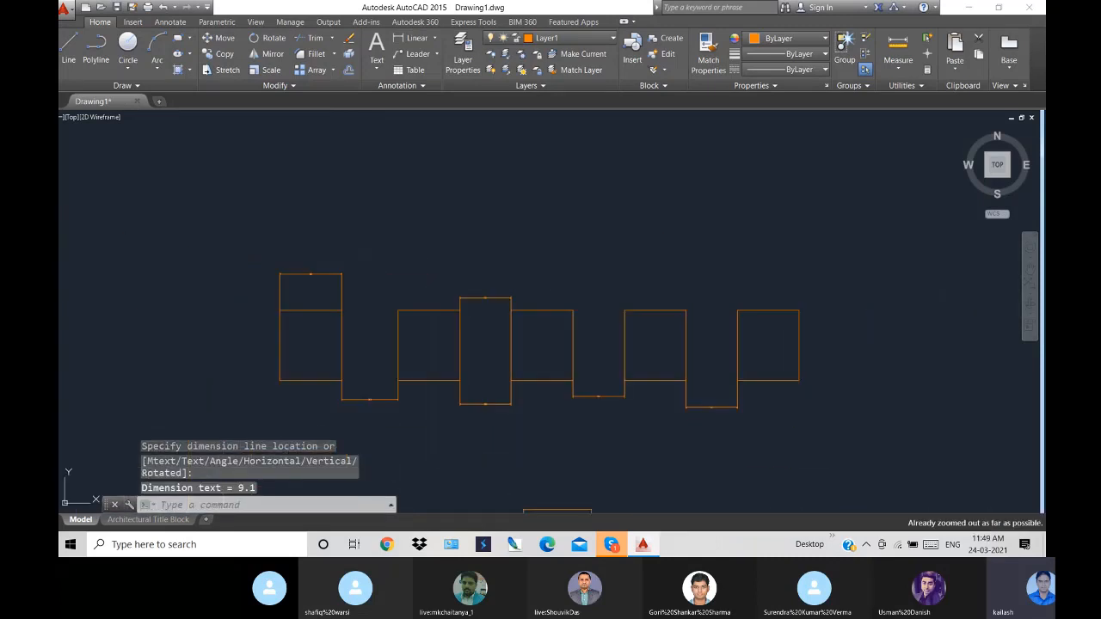
- Delete the dimensions above and below the gap between the second and third rectangles
{"action": "scroll", "coordinate": [565, 373], "scroll_direction": "up", "scroll_amount": 4}
{"action": "left_click", "coordinate": [473, 175]}
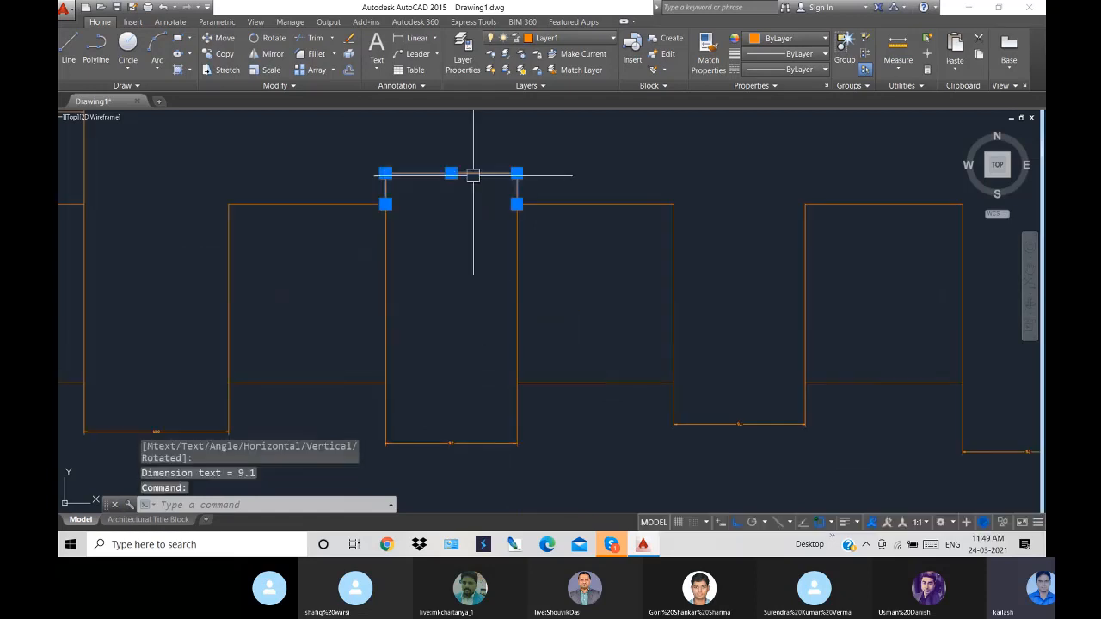
{"action": "key", "text": "Delete"}
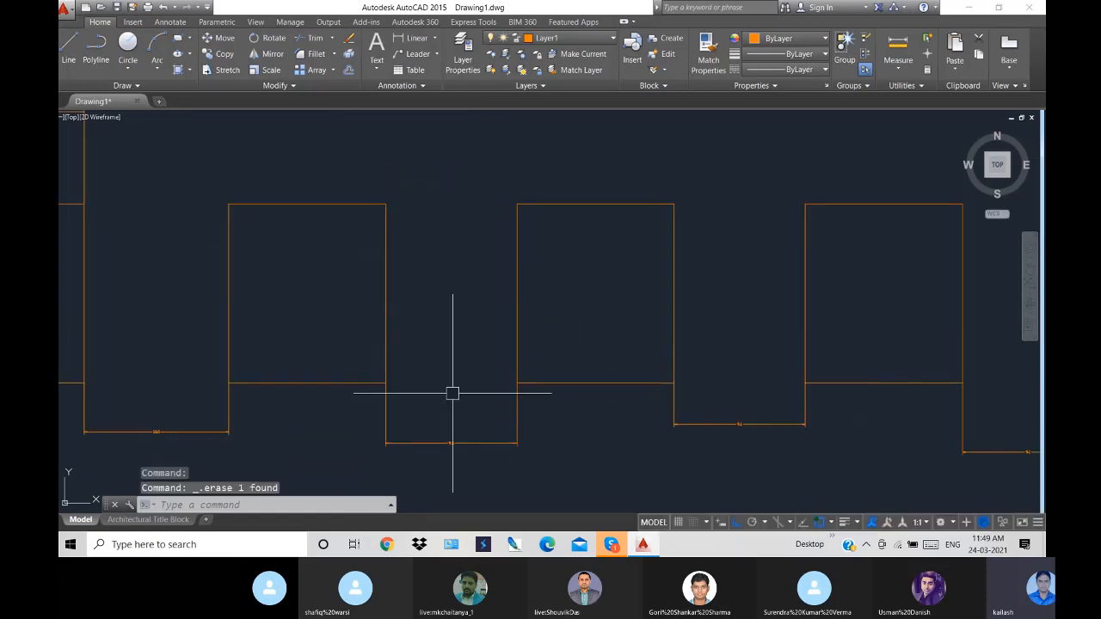
{"action": "left_click", "coordinate": [479, 444]}
{"action": "key", "text": "Delete"}
- Delete the dimensions below the third and fourth gaps between the rectangles
{"action": "scroll", "coordinate": [670, 404], "scroll_direction": "down", "scroll_amount": 2}
{"action": "scroll", "coordinate": [670, 404], "scroll_direction": "down", "scroll_amount": 2}
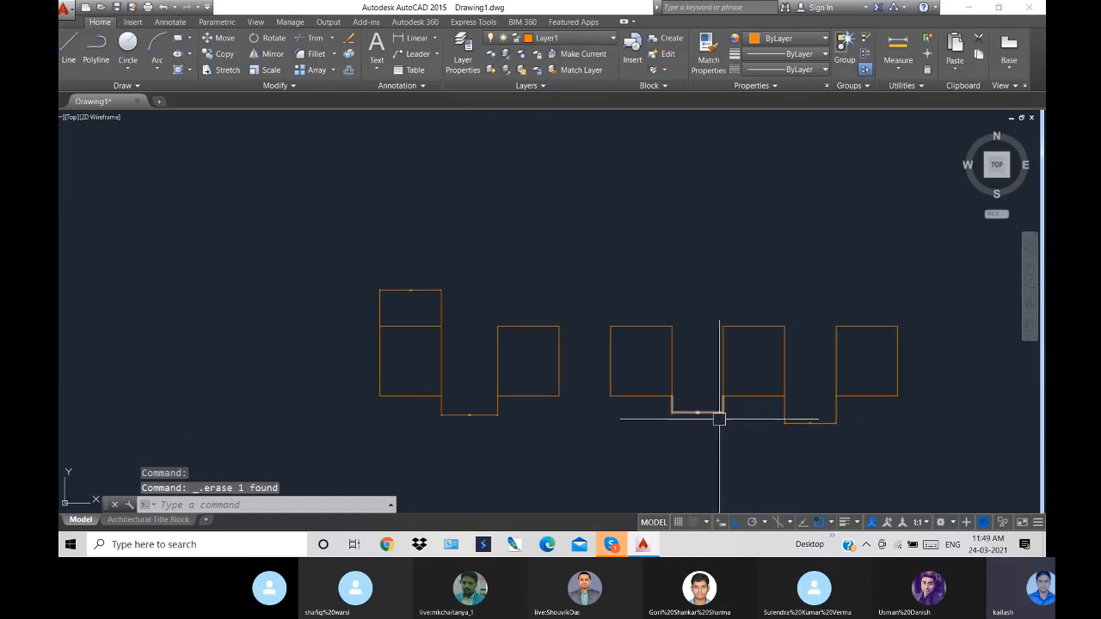
{"action": "left_click", "coordinate": [717, 412]}
{"action": "key", "text": "Delete"}
{"action": "left_click", "coordinate": [839, 425]}
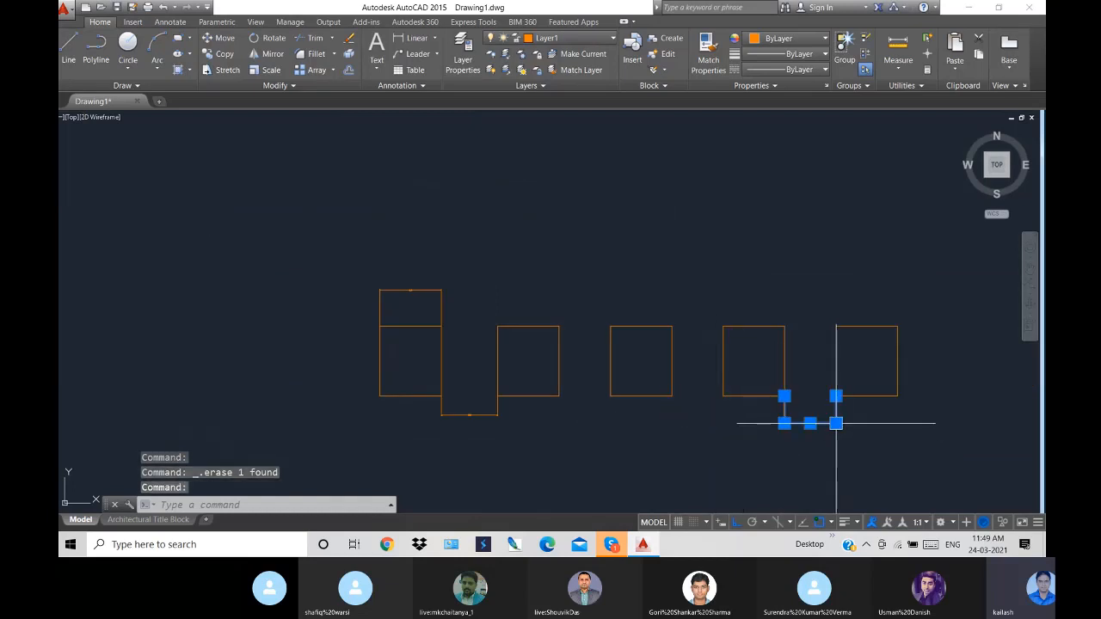
{"action": "key", "text": "Delete"}
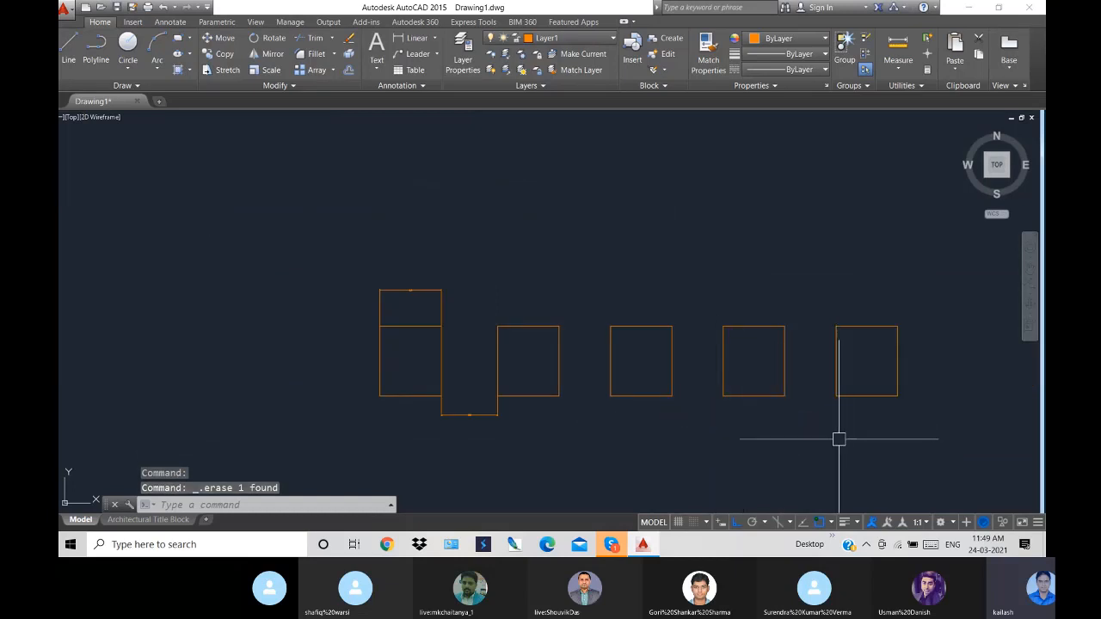
- Move the third, fourth and fifth rectangles together 0.9 to the right, using the third rectangle's lower-left corner as base point
{"action": "left_click", "coordinate": [839, 440]}
{"action": "left_click", "coordinate": [600, 296]}
{"action": "type", "text": "M"}
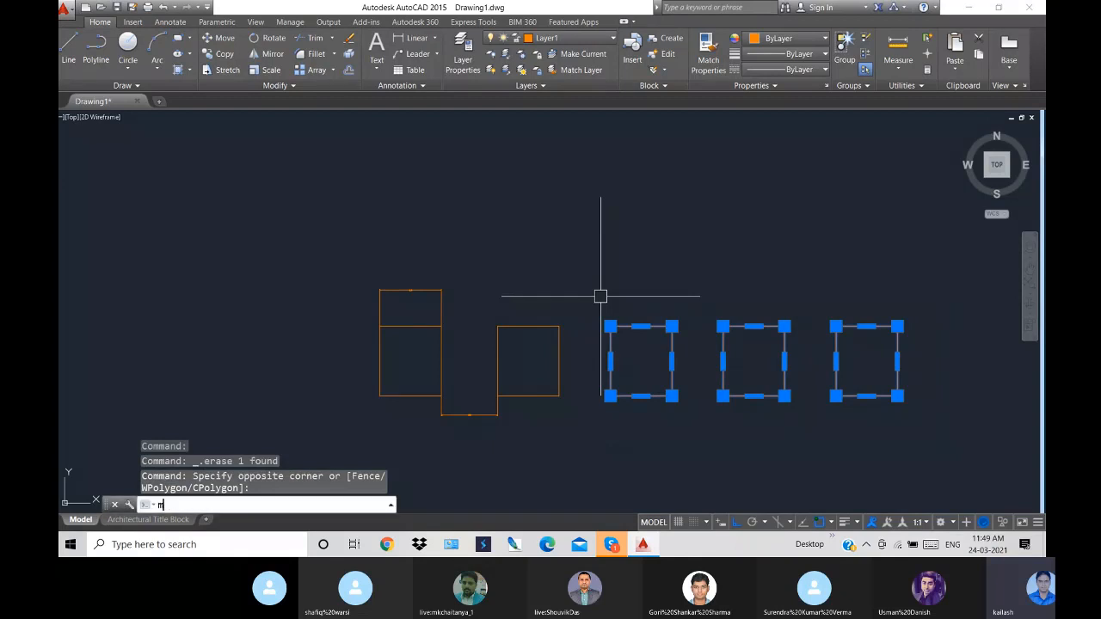
{"action": "key", "text": "Return"}
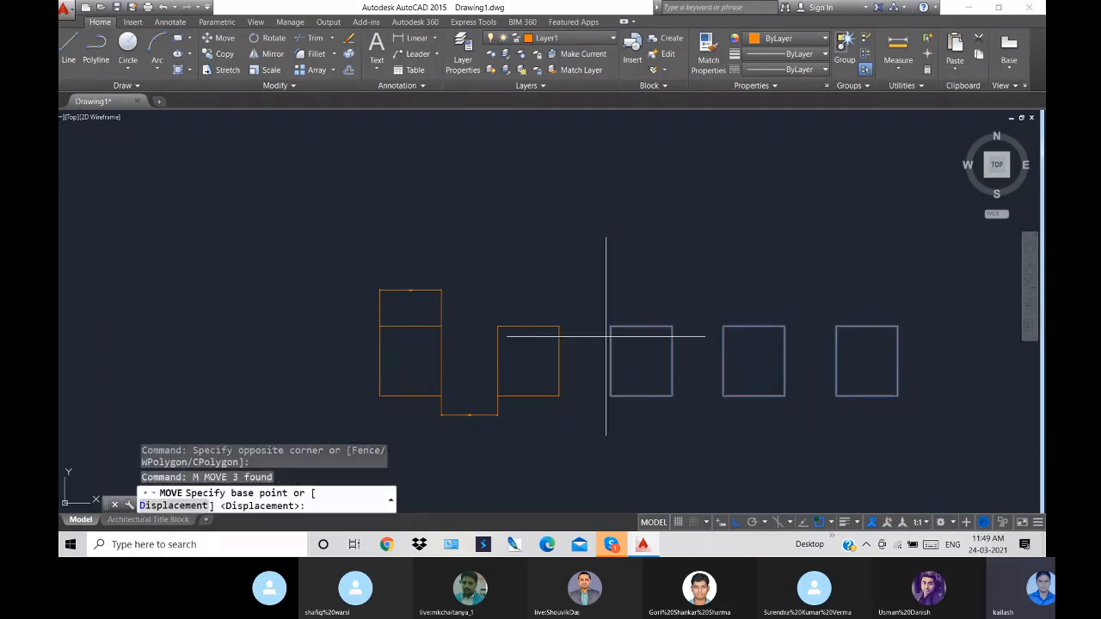
{"action": "left_click", "coordinate": [611, 397]}
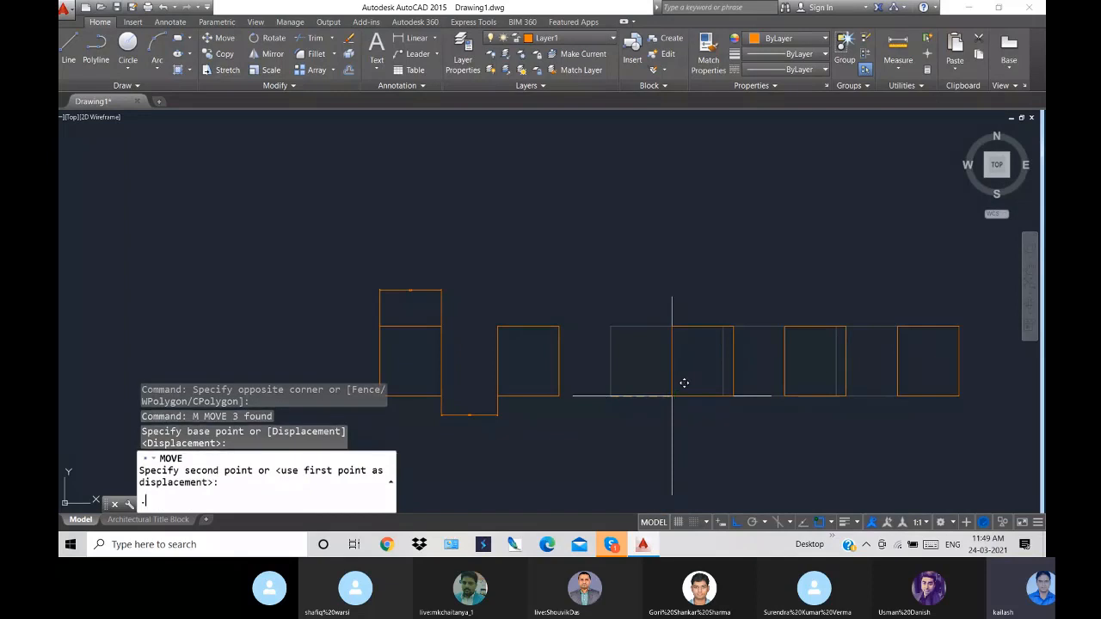
{"action": "type", "text": ".9"}
{"action": "key", "text": "Return"}
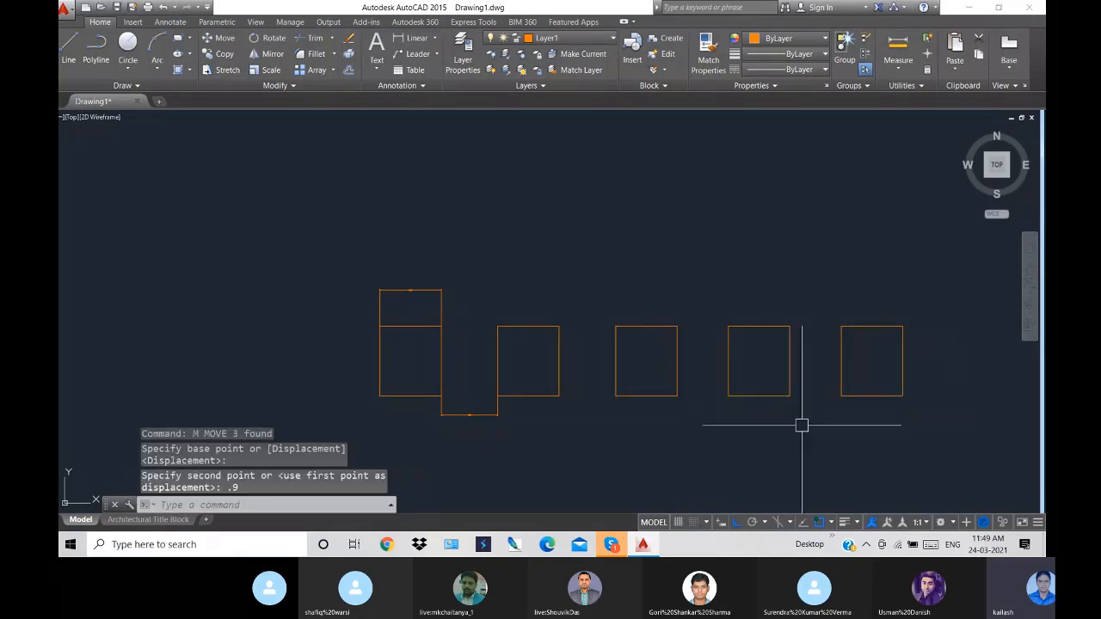
- Move the fourth and fifth rectangles together 0.9 to the right from the fourth rectangle's lower-left corner
{"action": "left_click", "coordinate": [958, 419]}
{"action": "left_click", "coordinate": [717, 285]}
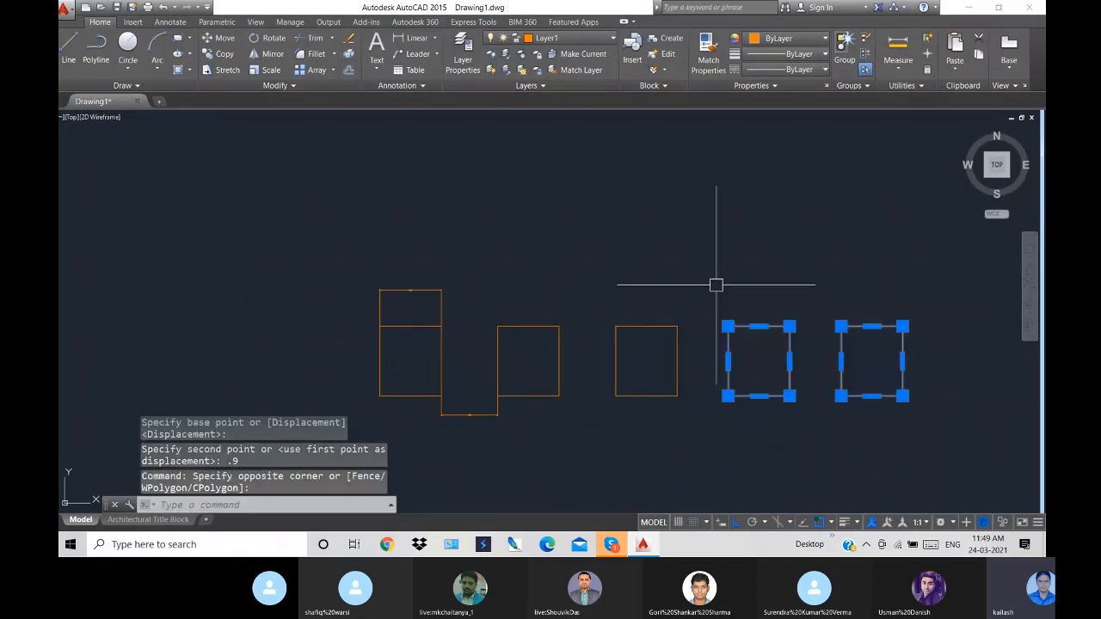
{"action": "type", "text": "m"}
{"action": "key", "text": "Return"}
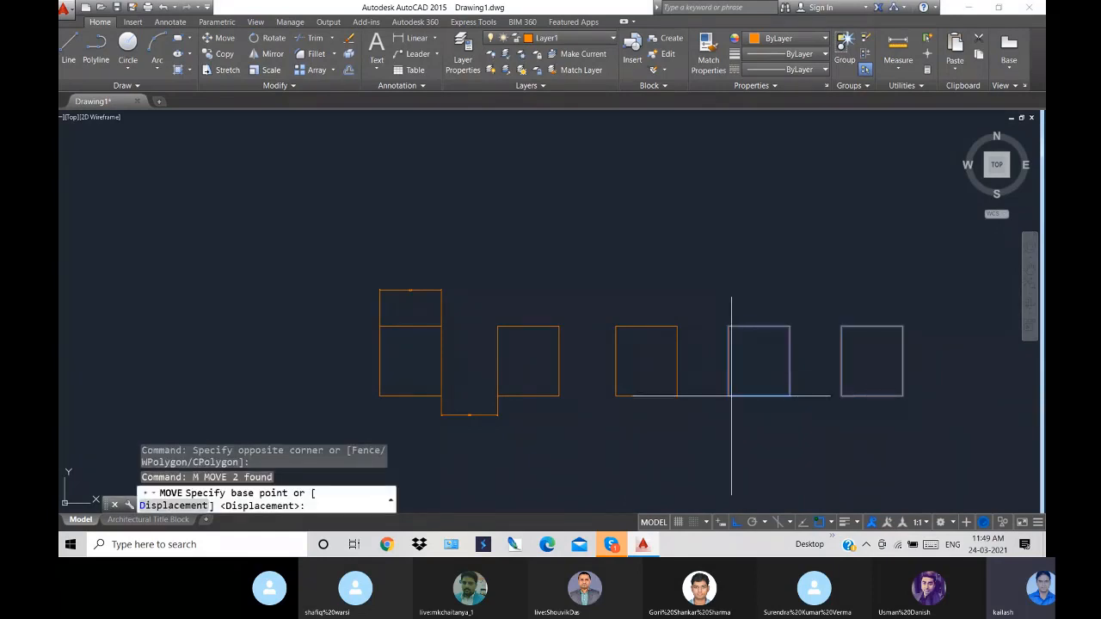
{"action": "left_click", "coordinate": [728, 396]}
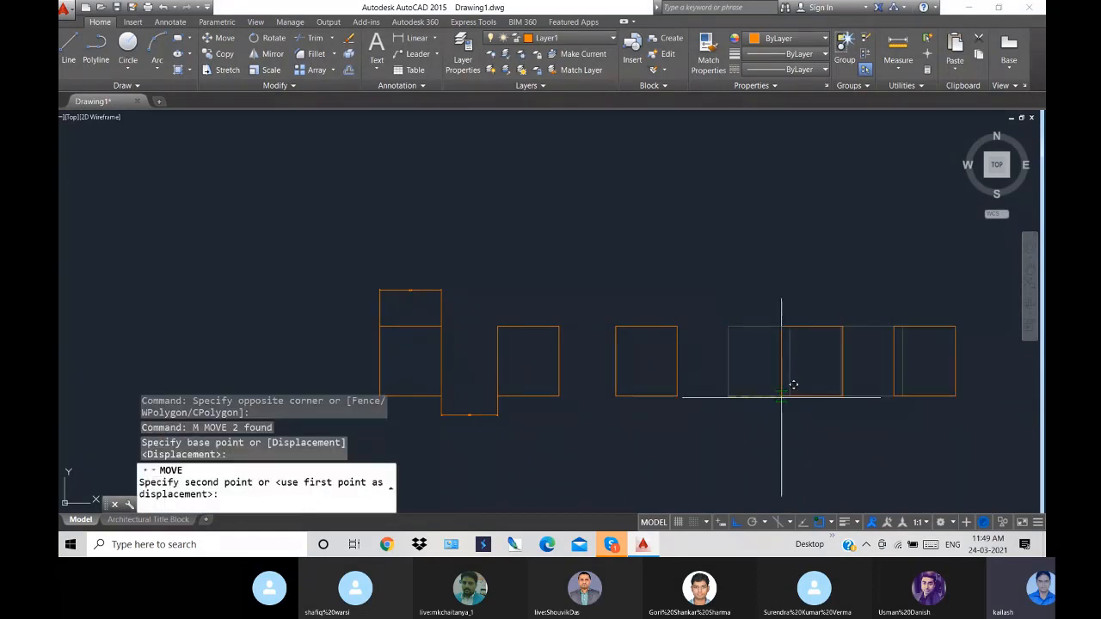
{"action": "type", "text": ".9"}
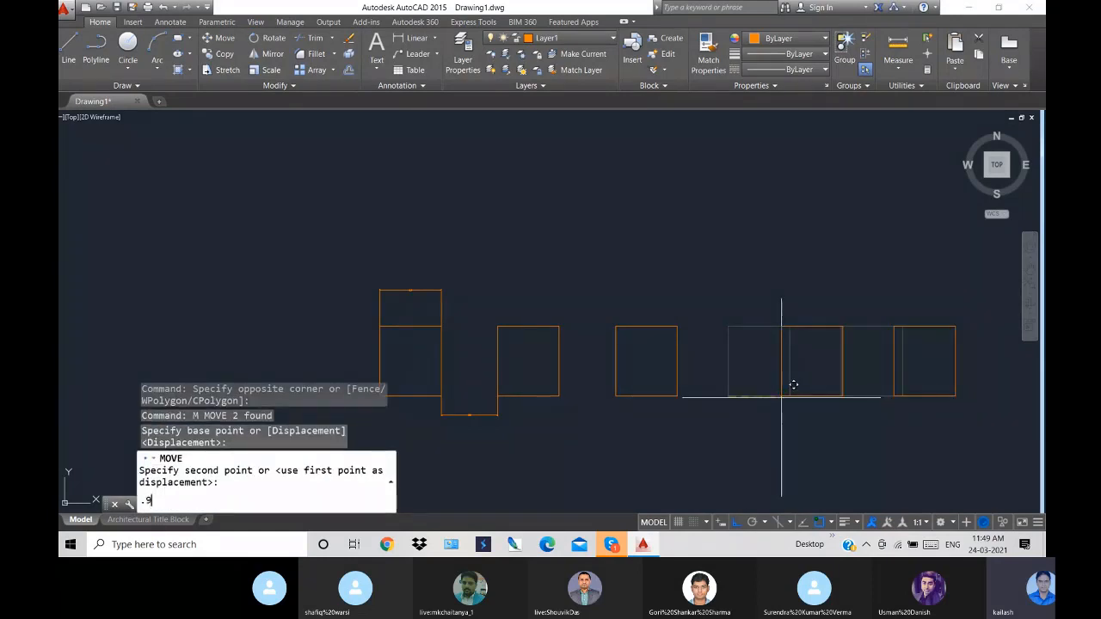
{"action": "key", "text": "Return"}
- Move the fifth rectangle alone 0.9 to the right from its lower-left corner
{"action": "left_click", "coordinate": [963, 420]}
{"action": "left_click", "coordinate": [832, 304]}
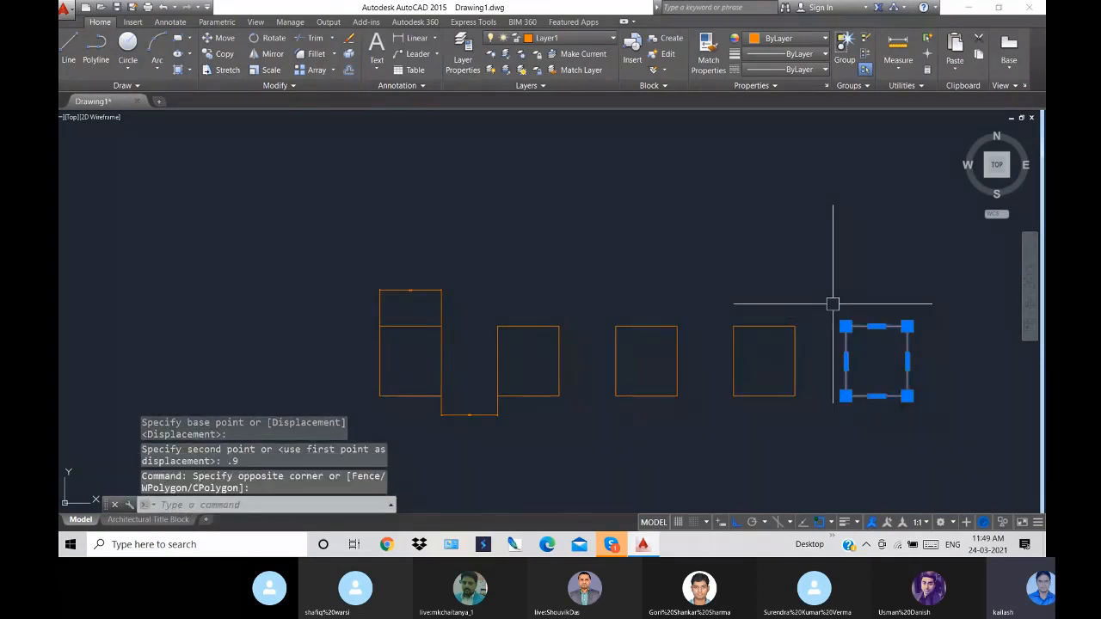
{"action": "type", "text": "m"}
{"action": "key", "text": "Return"}
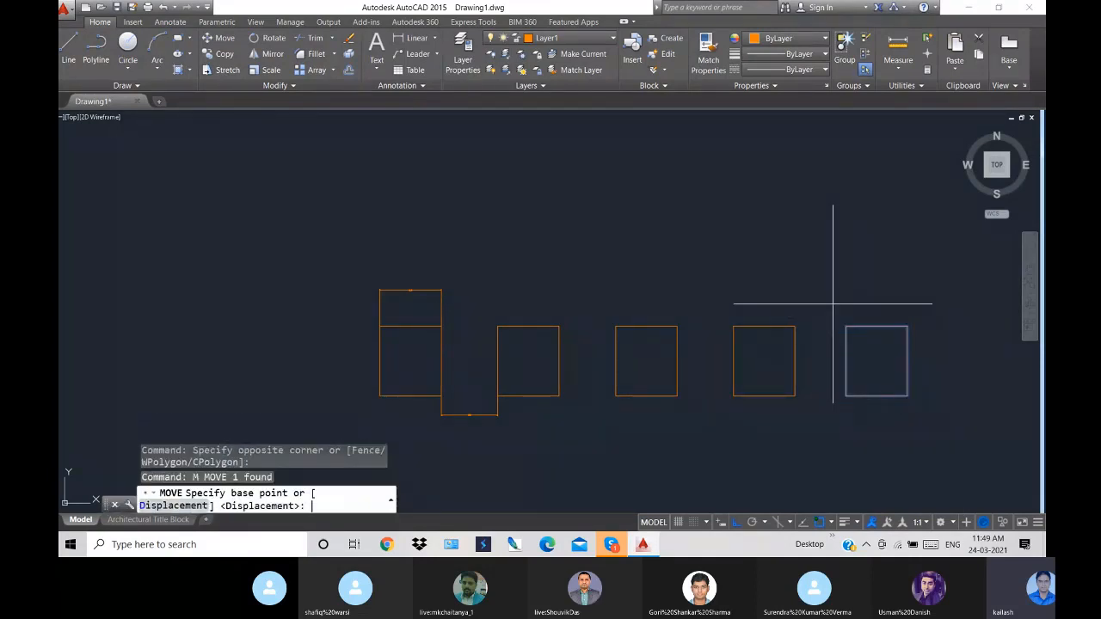
{"action": "left_click", "coordinate": [846, 397]}
{"action": "type", "text": ".9"}
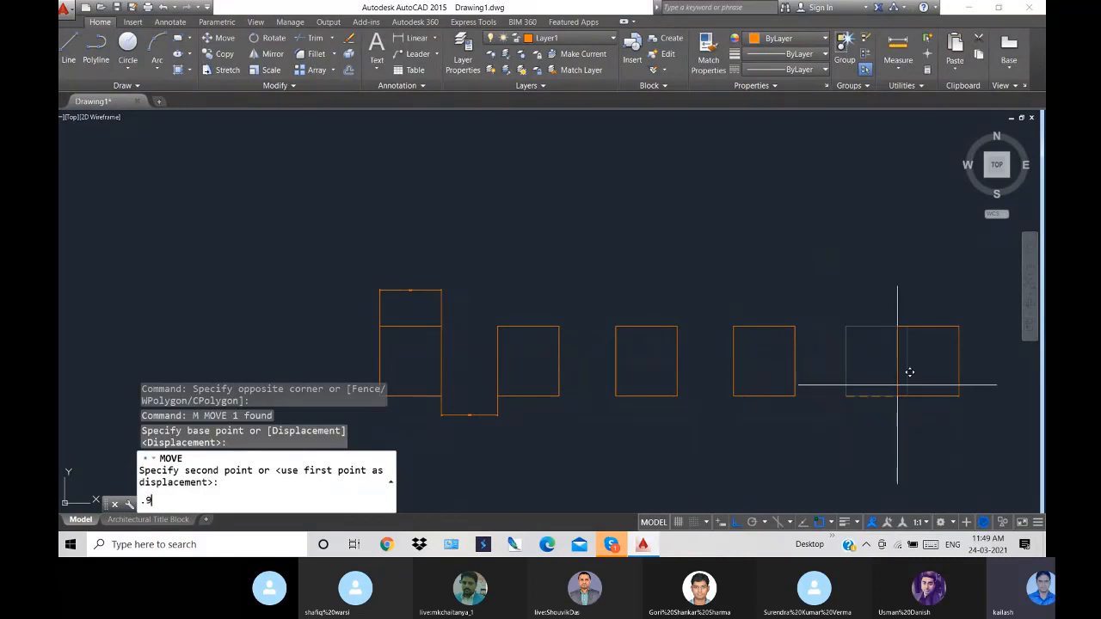
{"action": "key", "text": "Return"}
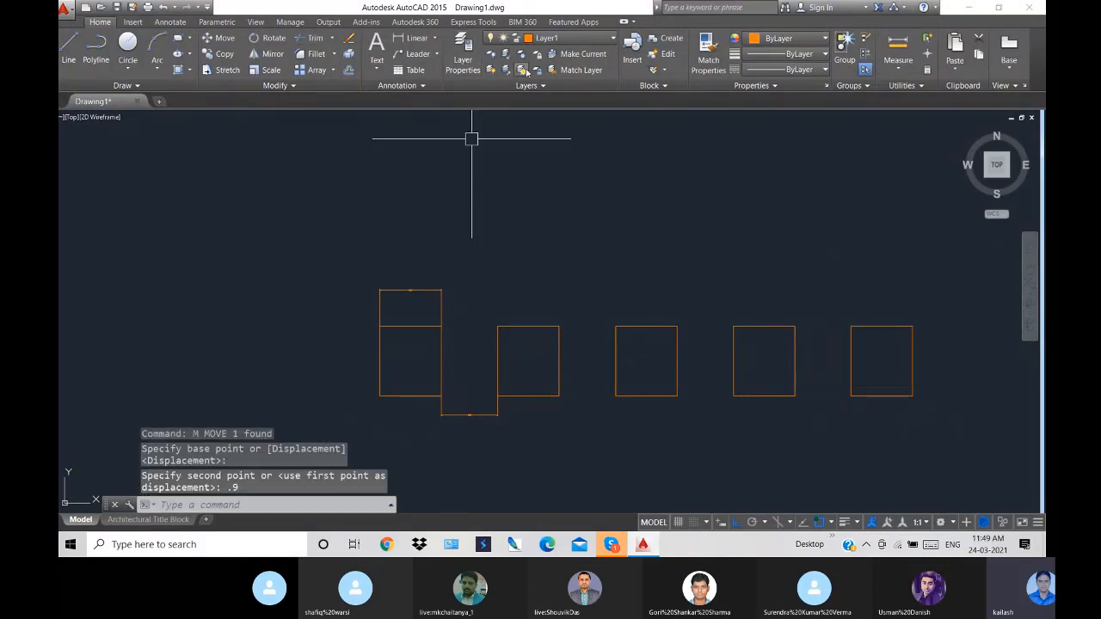
- Add a linear dimension below the gap between the second and third rectangles and check its value
{"action": "left_click", "coordinate": [416, 38]}
{"action": "left_click", "coordinate": [559, 397]}
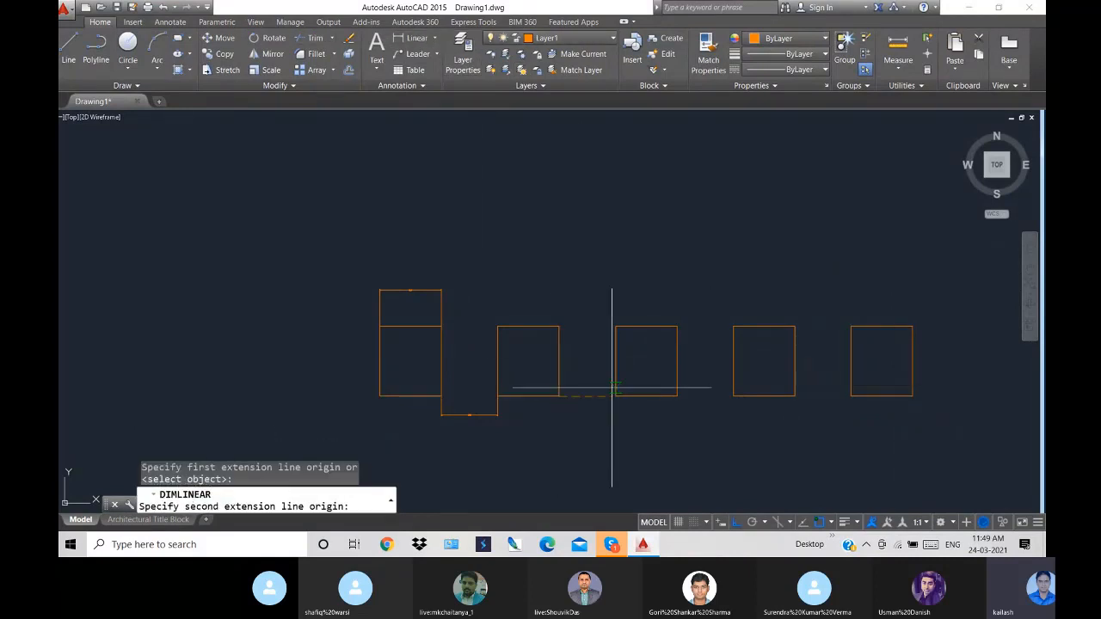
{"action": "left_click", "coordinate": [616, 393]}
{"action": "left_click", "coordinate": [599, 403]}
{"action": "scroll", "coordinate": [599, 402], "scroll_direction": "up", "scroll_amount": 5}
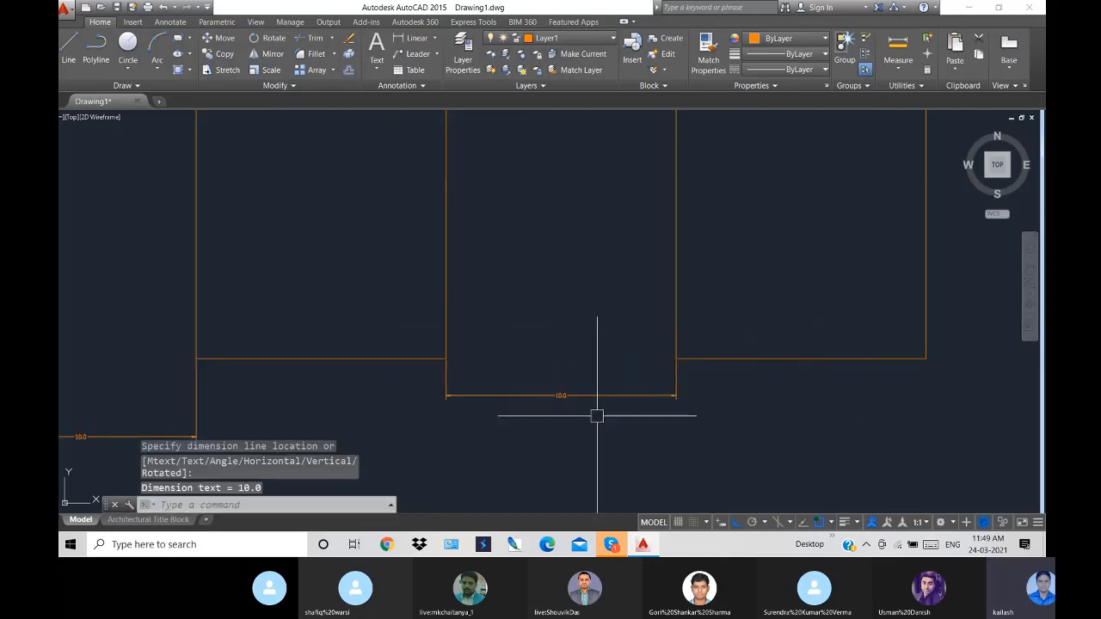
{"action": "scroll", "coordinate": [593, 386], "scroll_direction": "up", "scroll_amount": 4}
- Add a linear dimension below the gap between the third and fourth rectangles and check its value
{"action": "key", "text": "Return"}
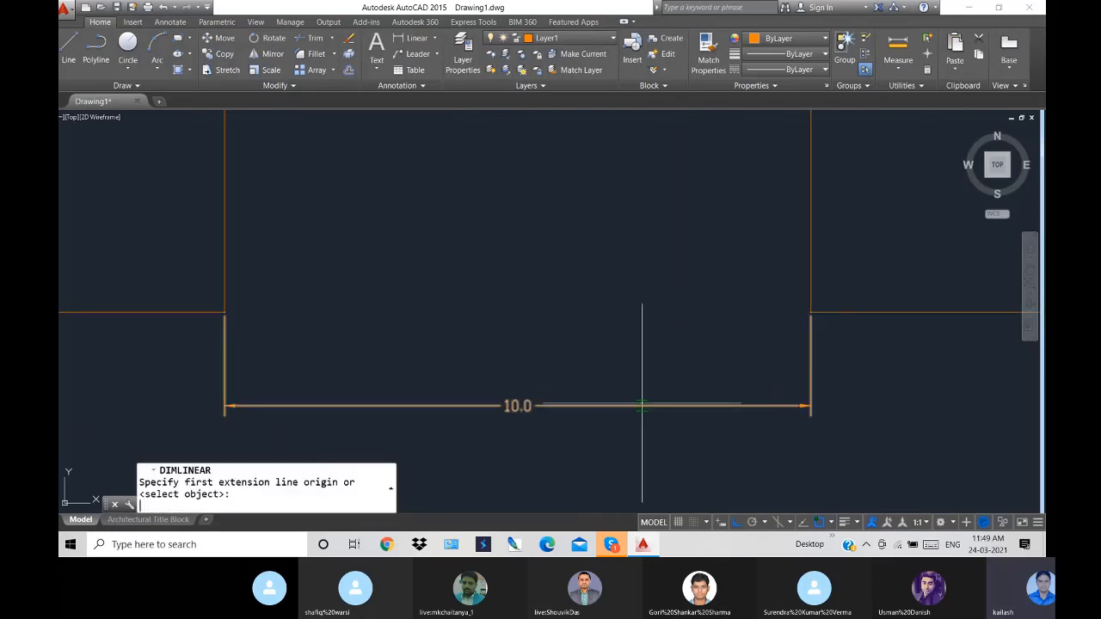
{"action": "scroll", "coordinate": [726, 403], "scroll_direction": "down", "scroll_amount": 4}
{"action": "scroll", "coordinate": [727, 404], "scroll_direction": "down", "scroll_amount": 4}
{"action": "left_click", "coordinate": [878, 392]}
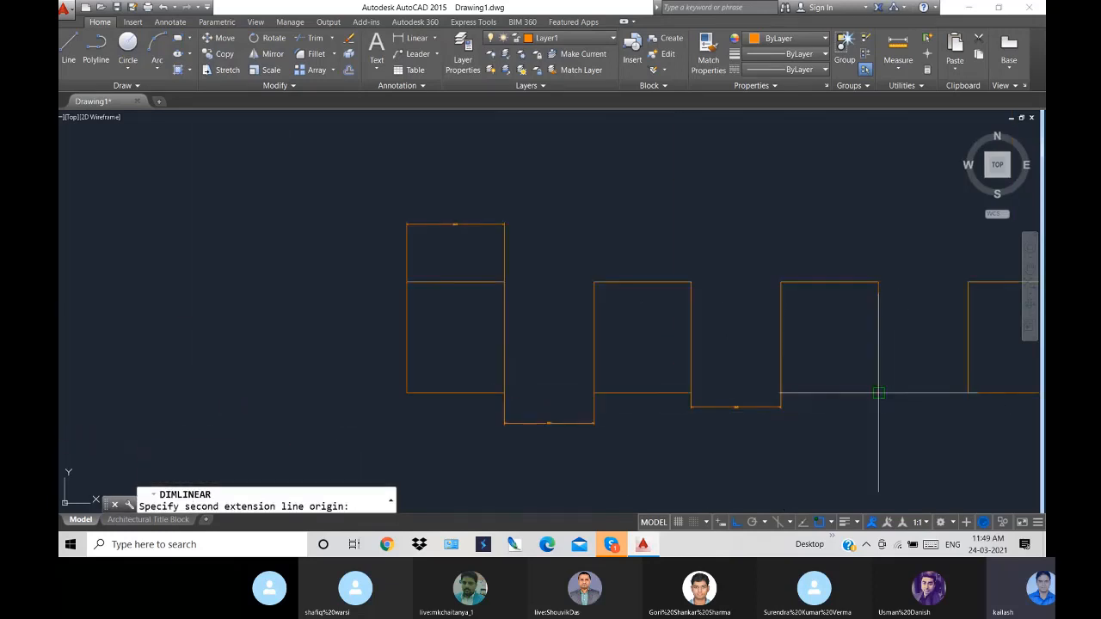
{"action": "left_click", "coordinate": [967, 392]}
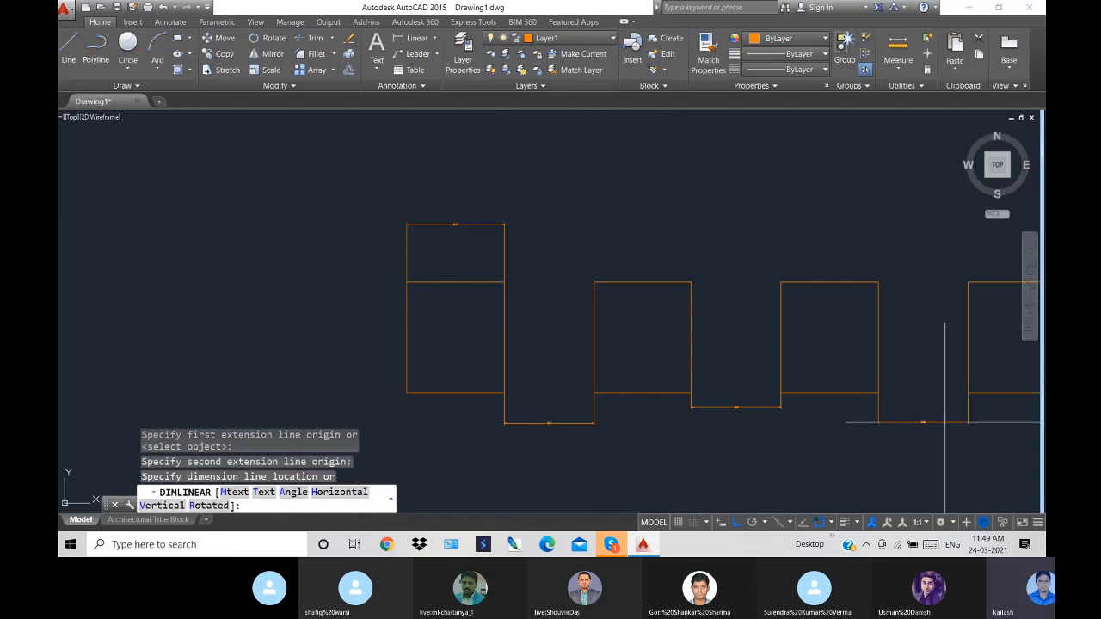
{"action": "left_click", "coordinate": [945, 422]}
{"action": "scroll", "coordinate": [946, 419], "scroll_direction": "up", "scroll_amount": 3}
{"action": "scroll", "coordinate": [891, 435], "scroll_direction": "up", "scroll_amount": 2}
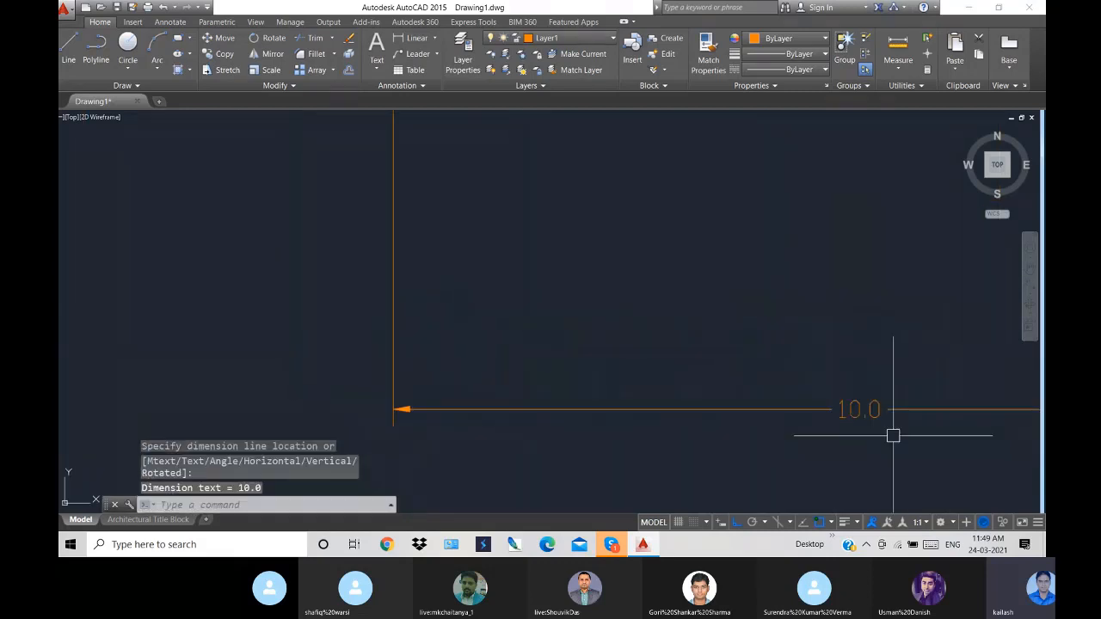
- Add a linear dimension below the gap between the fourth and fifth rectangles and check its value
{"action": "scroll", "coordinate": [879, 435], "scroll_direction": "down", "scroll_amount": 5}
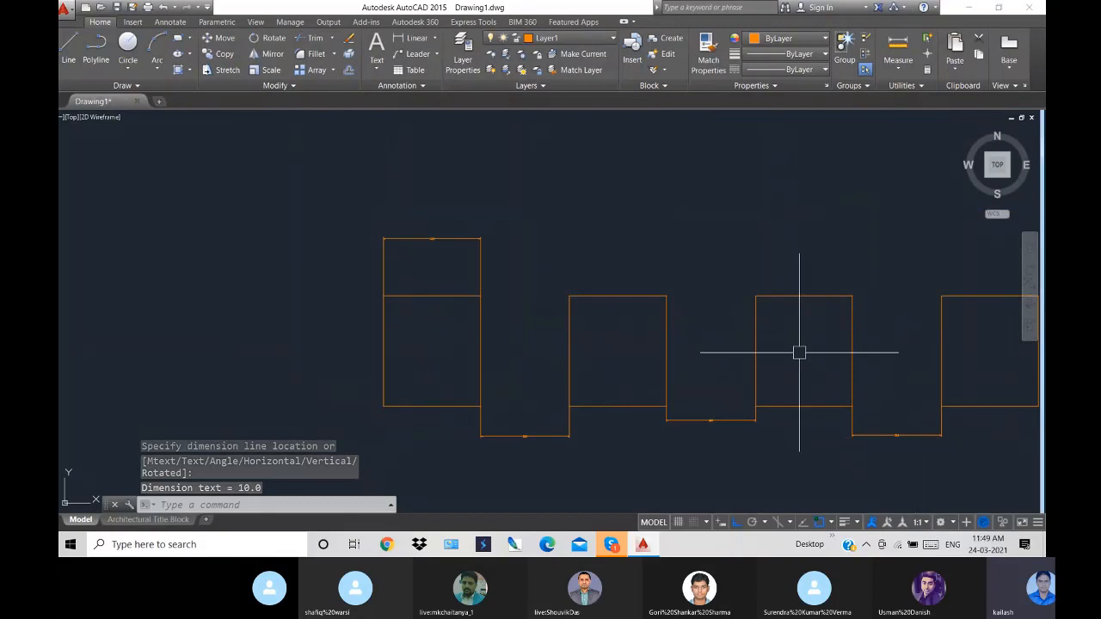
{"action": "type", "text": "z"}
{"action": "key", "text": "Return"}
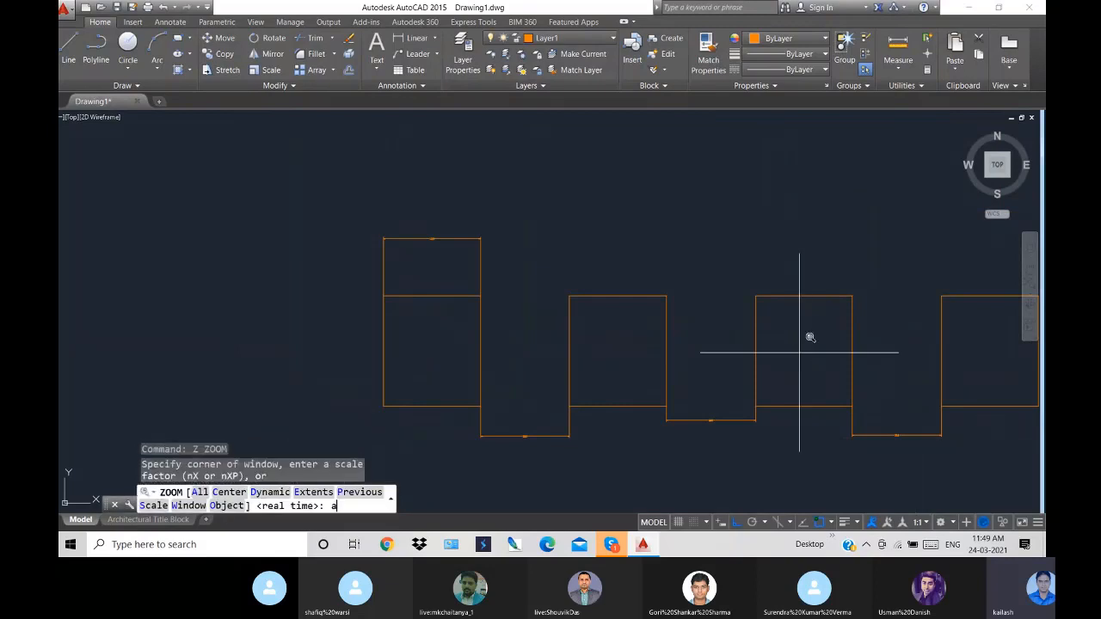
{"action": "key", "text": "Return"}
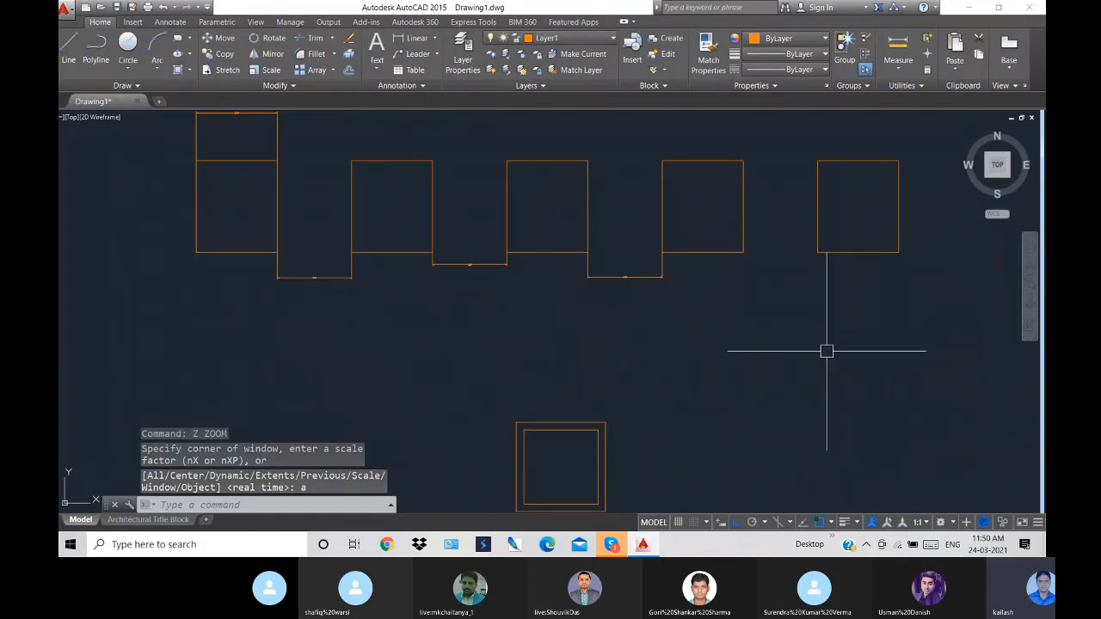
{"action": "type", "text": "d"}
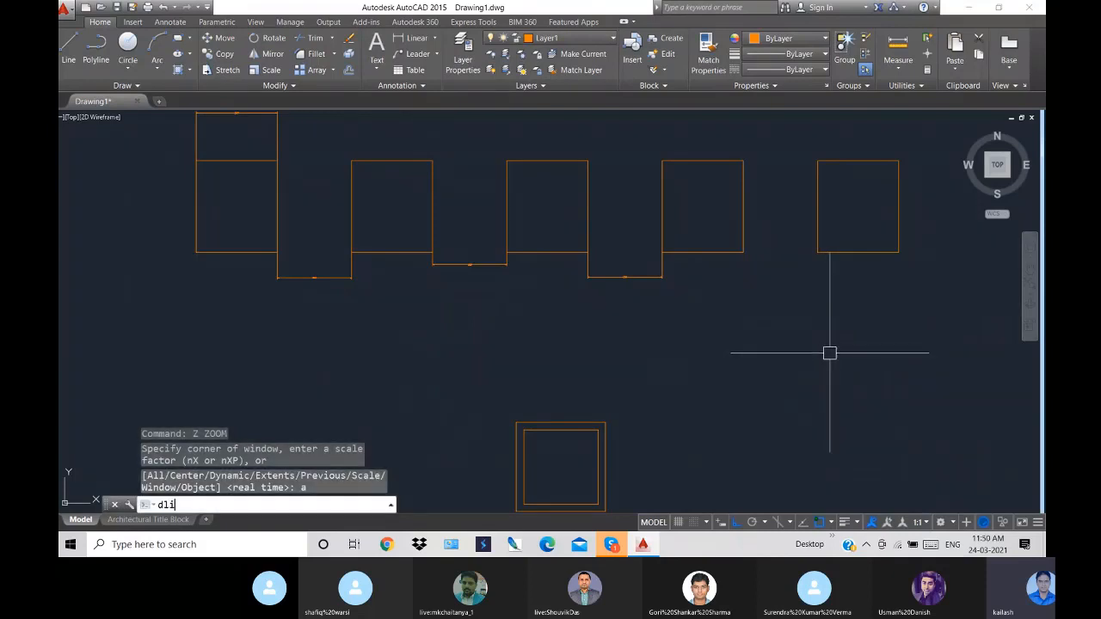
{"action": "type", "text": "li"}
{"action": "key", "text": "Return"}
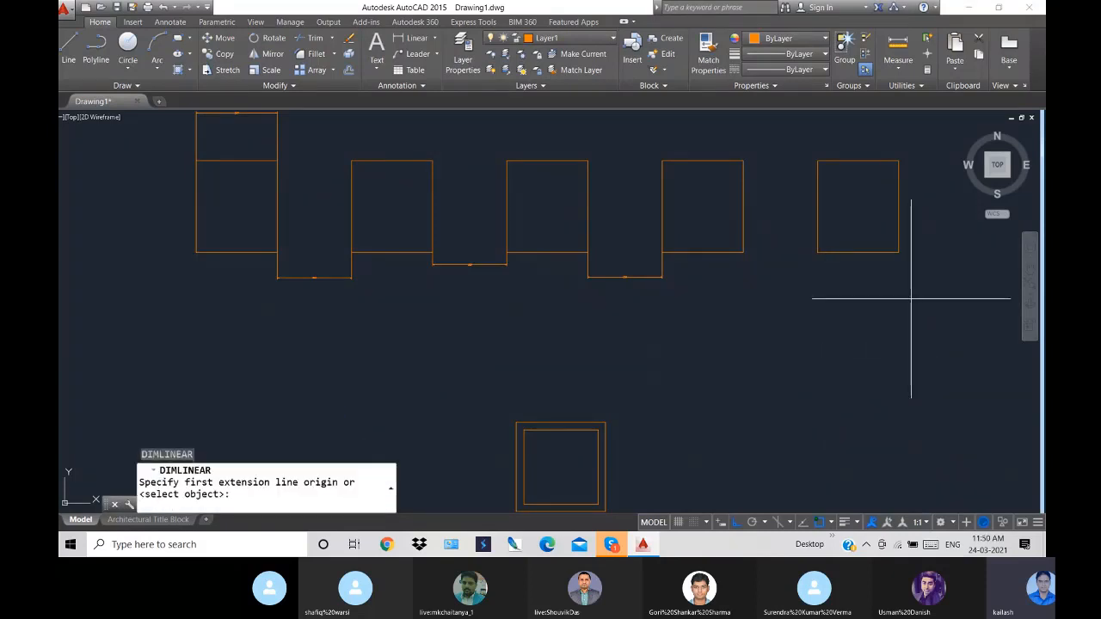
{"action": "left_click", "coordinate": [816, 247]}
{"action": "left_click", "coordinate": [743, 249]}
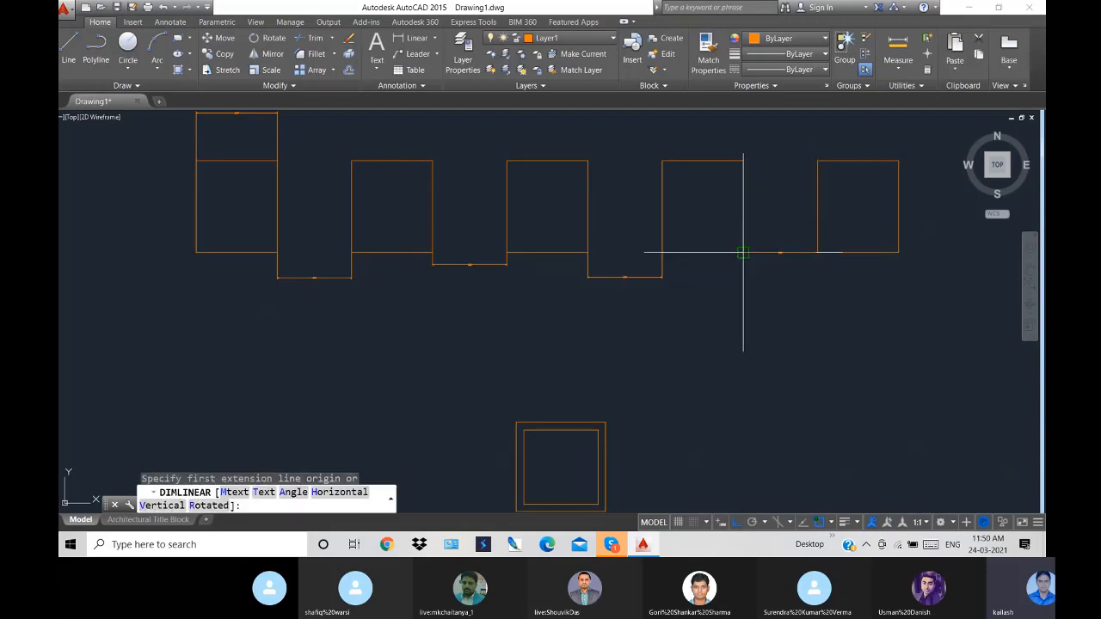
{"action": "left_click", "coordinate": [761, 303]}
{"action": "scroll", "coordinate": [783, 314], "scroll_direction": "up", "scroll_amount": 8}
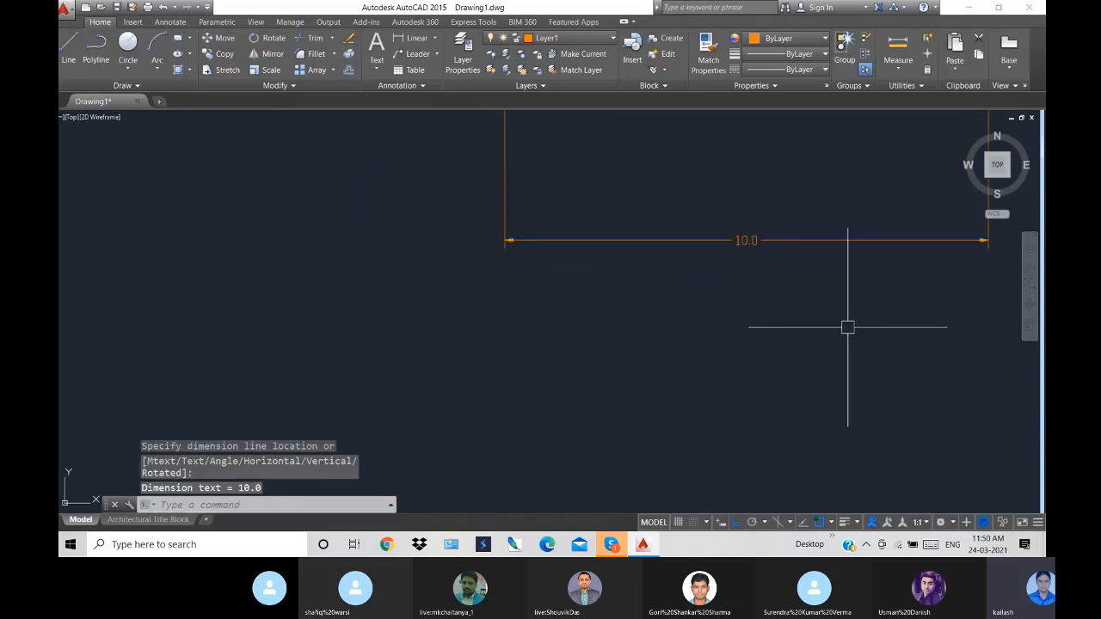
- Nudge the two nested squares right in small repeated increments until they sit below and slightly past the fifth rectangle
{"action": "scroll", "coordinate": [800, 322], "scroll_direction": "down", "scroll_amount": 8}
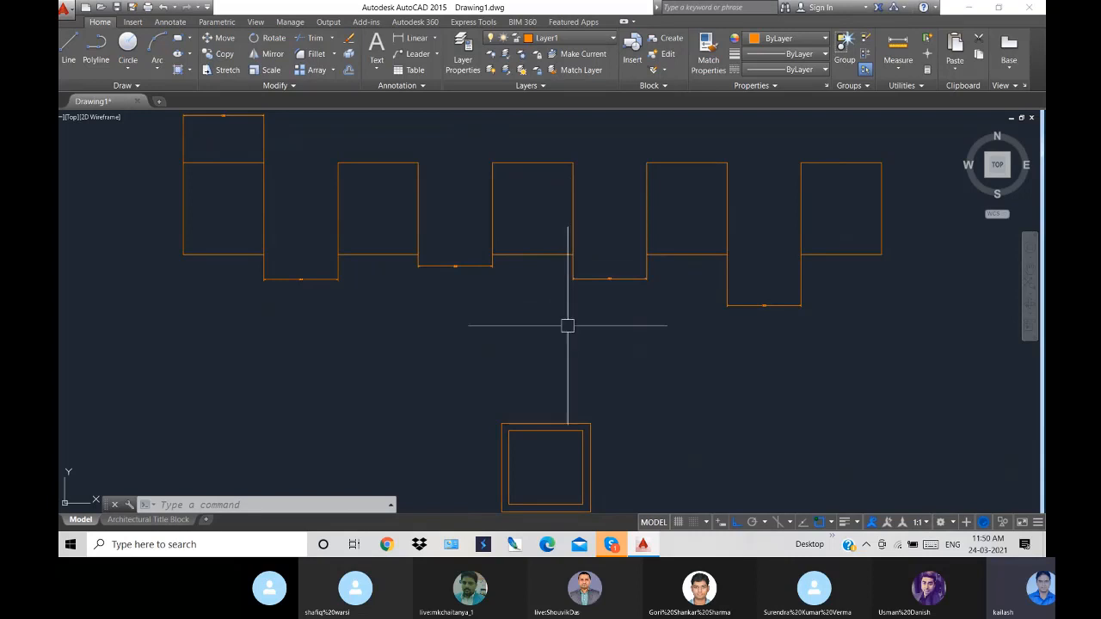
{"action": "scroll", "coordinate": [619, 407], "scroll_direction": "down", "scroll_amount": 3}
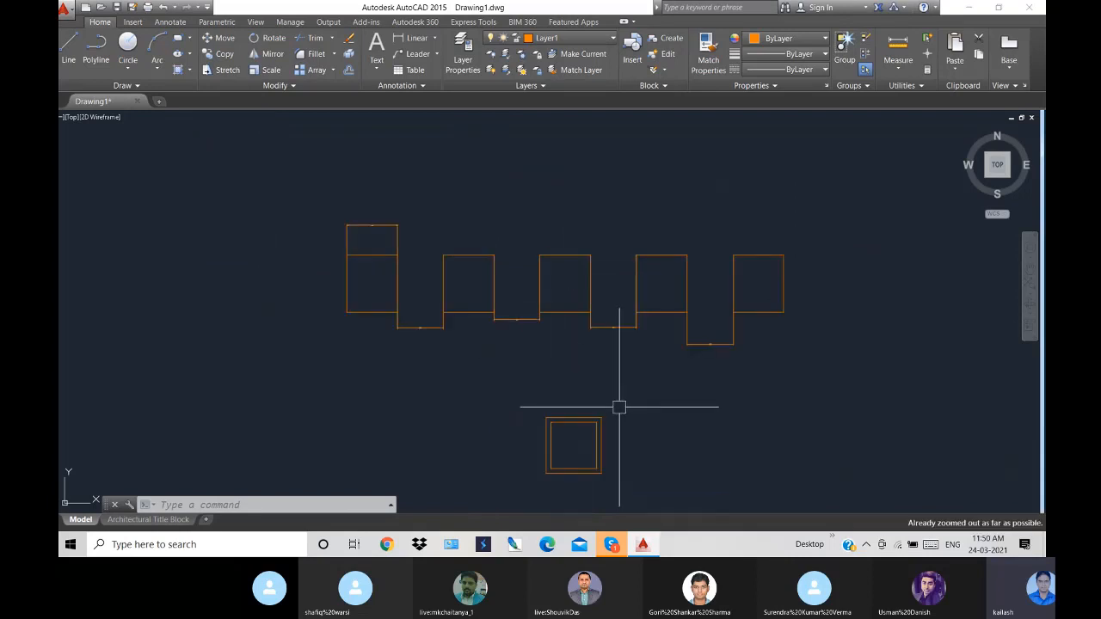
{"action": "left_click", "coordinate": [633, 495]}
{"action": "left_click", "coordinate": [555, 434]}
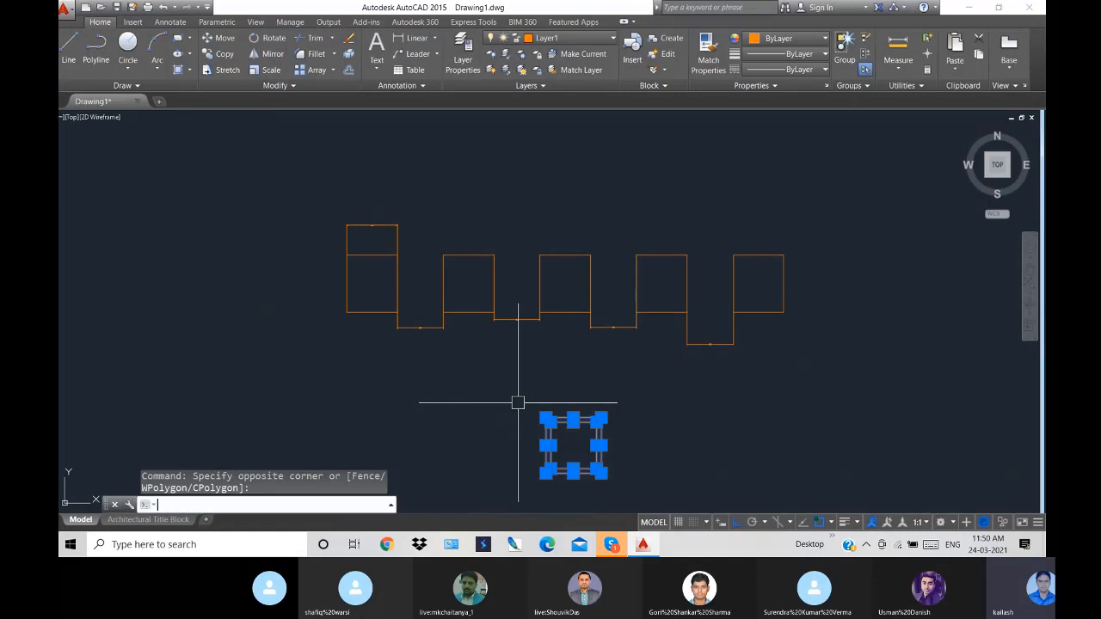
{"action": "key", "text": "ctrl+Right"}
{"action": "key", "text": "ctrl+Right"}
{"action": "key", "text": "ctrl+Right"}
{"action": "key", "text": "ctrl+Right"}
{"action": "key", "text": "ctrl+Right"}
{"action": "key", "text": "ctrl+Right"}
{"action": "key", "text": "ctrl+Right"}
{"action": "key", "text": "ctrl+Right"}
{"action": "key", "text": "ctrl+Right"}
{"action": "key", "text": "ctrl+Right"}
{"action": "key", "text": "ctrl+Right"}
{"action": "key", "text": "ctrl+Right"}
{"action": "key", "text": "ctrl+Right"}
{"action": "key", "text": "ctrl+Right"}
{"action": "key", "text": "ctrl+Right"}
{"action": "key", "text": "ctrl+Right"}
{"action": "key", "text": "ctrl+Right"}
{"action": "key", "text": "ctrl+Right"}
{"action": "key", "text": "ctrl+Right"}
{"action": "key", "text": "ctrl+Right"}
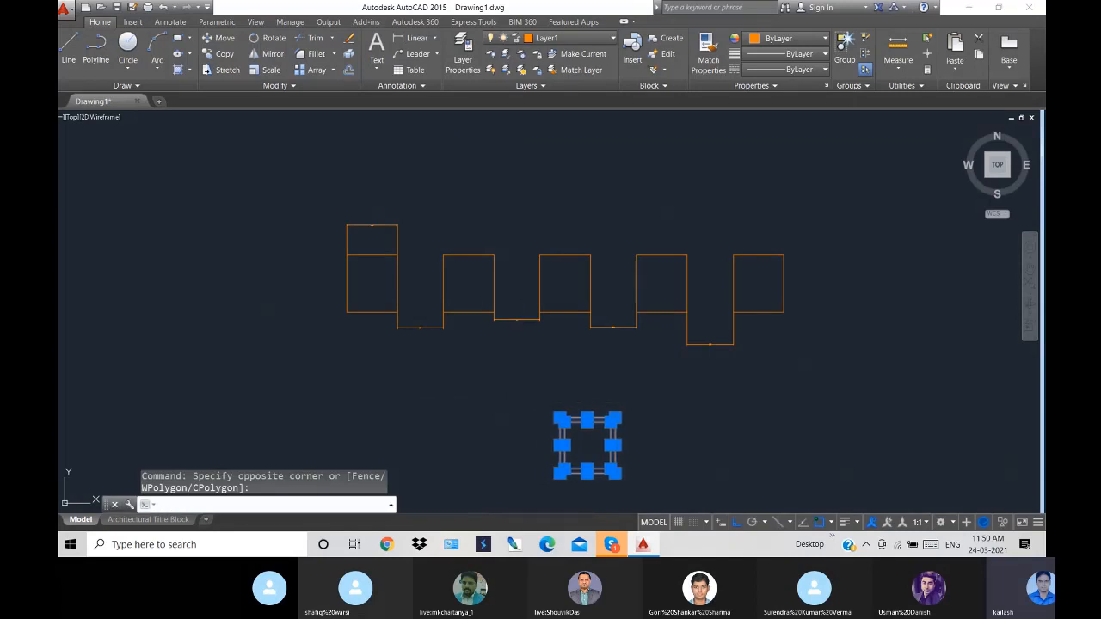
{"action": "key", "text": "ctrl+Right"}
{"action": "key", "text": "ctrl+Right"}
{"action": "key", "text": "ctrl+Right"}
{"action": "key", "text": "ctrl+Right"}
{"action": "key", "text": "ctrl+Right"}
{"action": "key", "text": "ctrl+Right"}
{"action": "key", "text": "ctrl+Right"}
{"action": "key", "text": "ctrl+Right"}
{"action": "key", "text": "ctrl+Right"}
{"action": "key", "text": "ctrl+Right"}
{"action": "key", "text": "ctrl+Right"}
{"action": "key", "text": "ctrl+Right"}
{"action": "key", "text": "ctrl+Right"}
{"action": "key", "text": "ctrl+Right"}
{"action": "key", "text": "ctrl+Right"}
{"action": "key", "text": "ctrl+Right"}
{"action": "key", "text": "ctrl+Right"}
{"action": "key", "text": "ctrl+Right"}
{"action": "key", "text": "ctrl+Right"}
{"action": "key", "text": "ctrl+Right"}
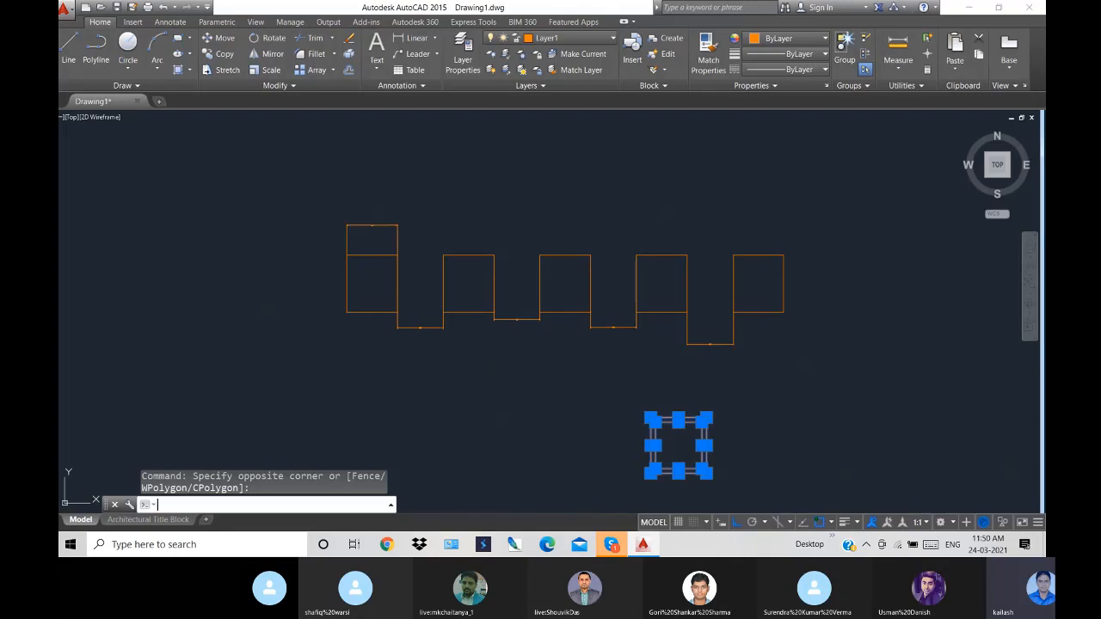
{"action": "key", "text": "ctrl+Right"}
{"action": "key", "text": "ctrl+Right"}
{"action": "key", "text": "ctrl+Right"}
{"action": "key", "text": "ctrl+Right"}
{"action": "key", "text": "ctrl+Right"}
{"action": "key", "text": "ctrl+Right"}
{"action": "key", "text": "ctrl+Right"}
{"action": "key", "text": "ctrl+Right"}
{"action": "key", "text": "ctrl+Right"}
{"action": "key", "text": "ctrl+Right"}
{"action": "key", "text": "ctrl+Right"}
{"action": "key", "text": "ctrl+Right"}
{"action": "key", "text": "ctrl+Right"}
{"action": "key", "text": "ctrl+Right"}
{"action": "key", "text": "ctrl+Right"}
{"action": "key", "text": "ctrl+Right"}
{"action": "key", "text": "ctrl+Right"}
{"action": "key", "text": "ctrl+Right"}
{"action": "key", "text": "ctrl+Right"}
{"action": "key", "text": "ctrl+Right"}
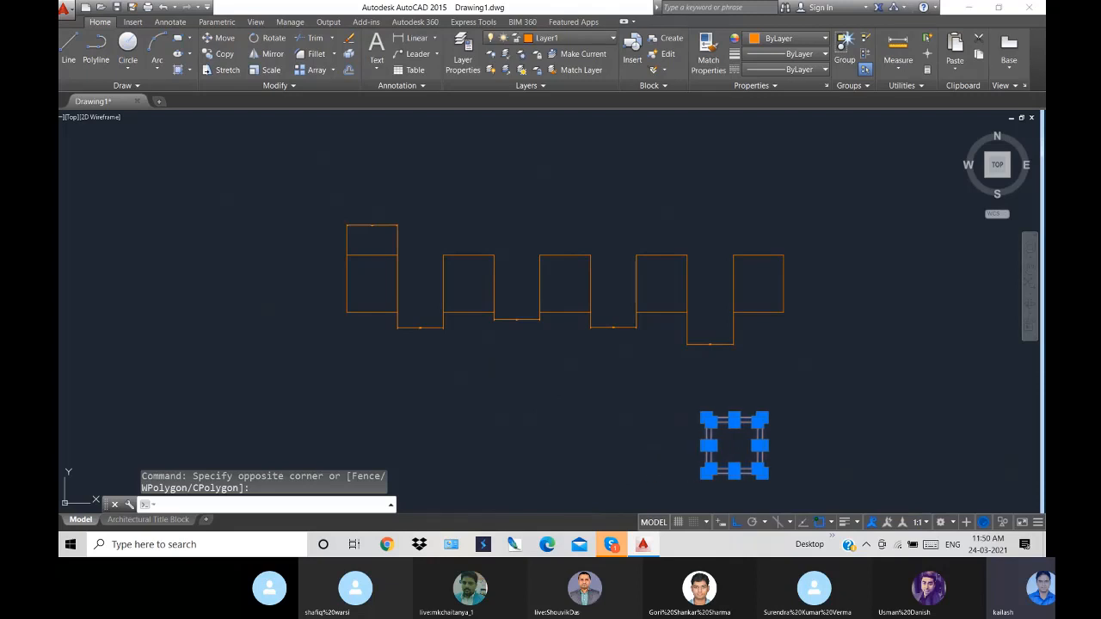
{"action": "key", "text": "ctrl+Right"}
{"action": "key", "text": "ctrl+Right"}
{"action": "key", "text": "ctrl+Right"}
{"action": "key", "text": "ctrl+Right"}
{"action": "key", "text": "ctrl+Right"}
{"action": "key", "text": "ctrl+Right"}
{"action": "key", "text": "ctrl+Right"}
{"action": "key", "text": "ctrl+Right"}
{"action": "key", "text": "ctrl+Right"}
{"action": "key", "text": "ctrl+Right"}
{"action": "key", "text": "ctrl+Right"}
{"action": "key", "text": "ctrl+Right"}
{"action": "key", "text": "ctrl+Right"}
{"action": "key", "text": "ctrl+Right"}
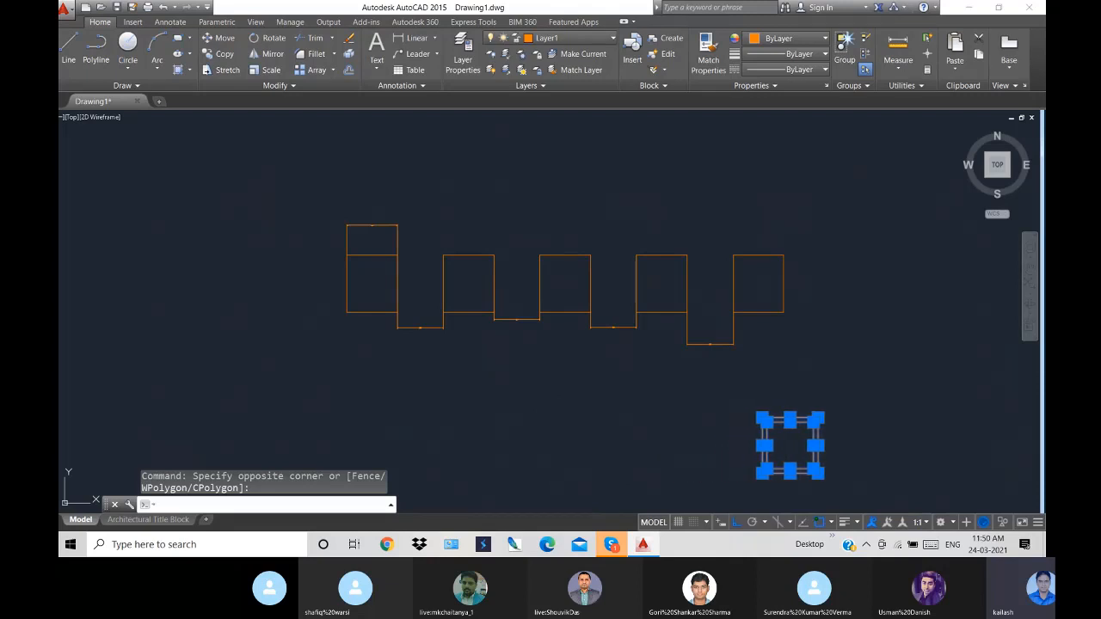
{"action": "key", "text": "Escape"}
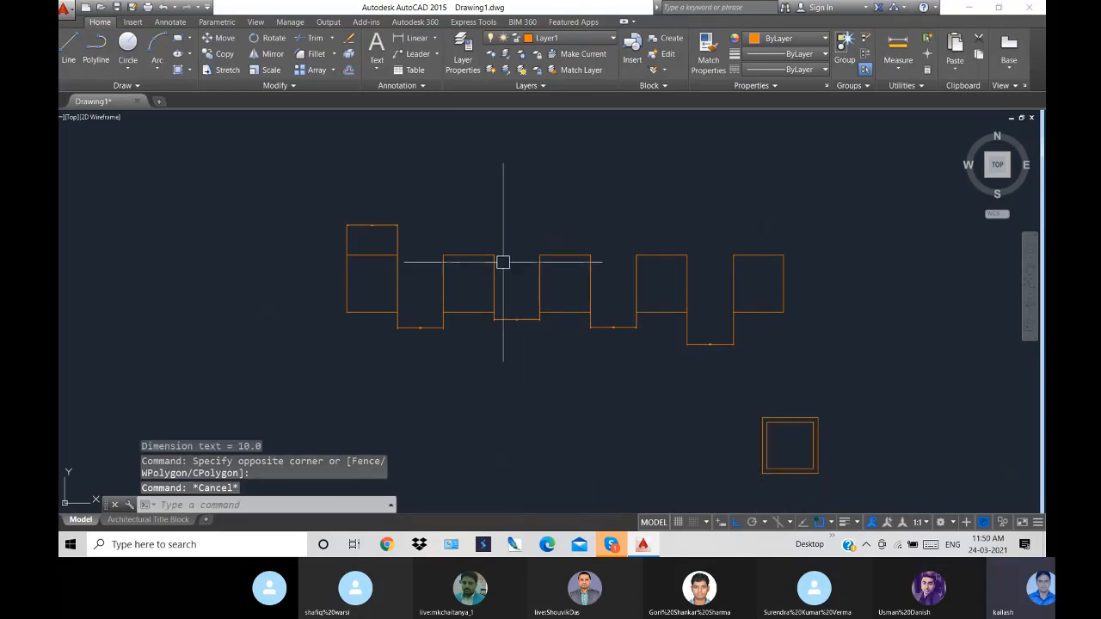
{"action": "scroll", "coordinate": [503, 263], "scroll_direction": "up", "scroll_amount": 3}
{"action": "scroll", "coordinate": [505, 266], "scroll_direction": "down", "scroll_amount": 4}
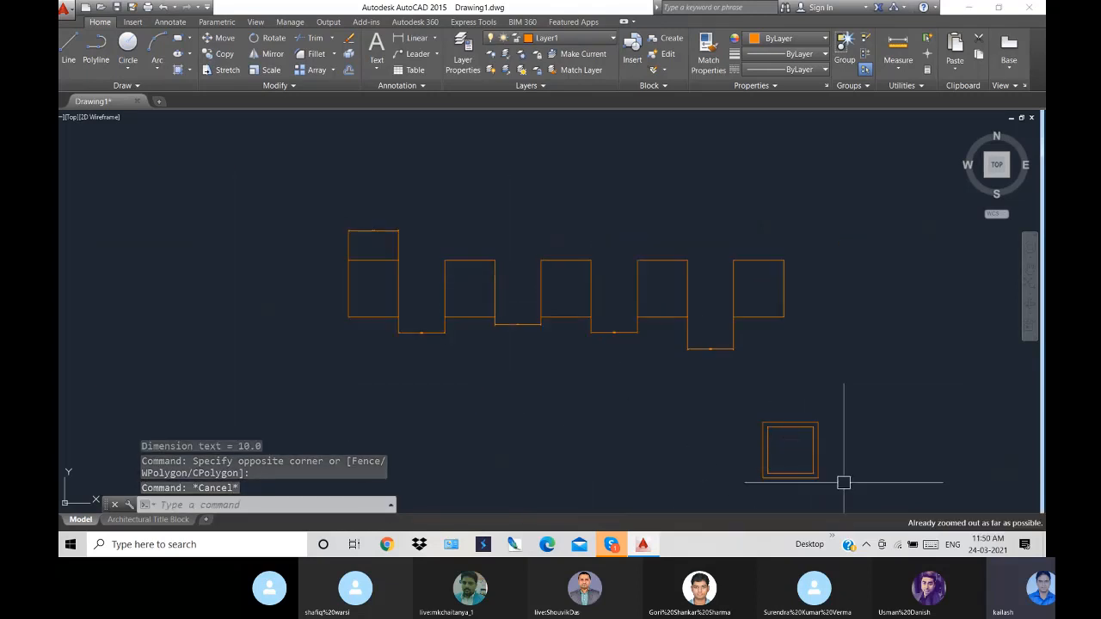
{"action": "left_click", "coordinate": [843, 482]}
{"action": "left_click", "coordinate": [419, 162]}
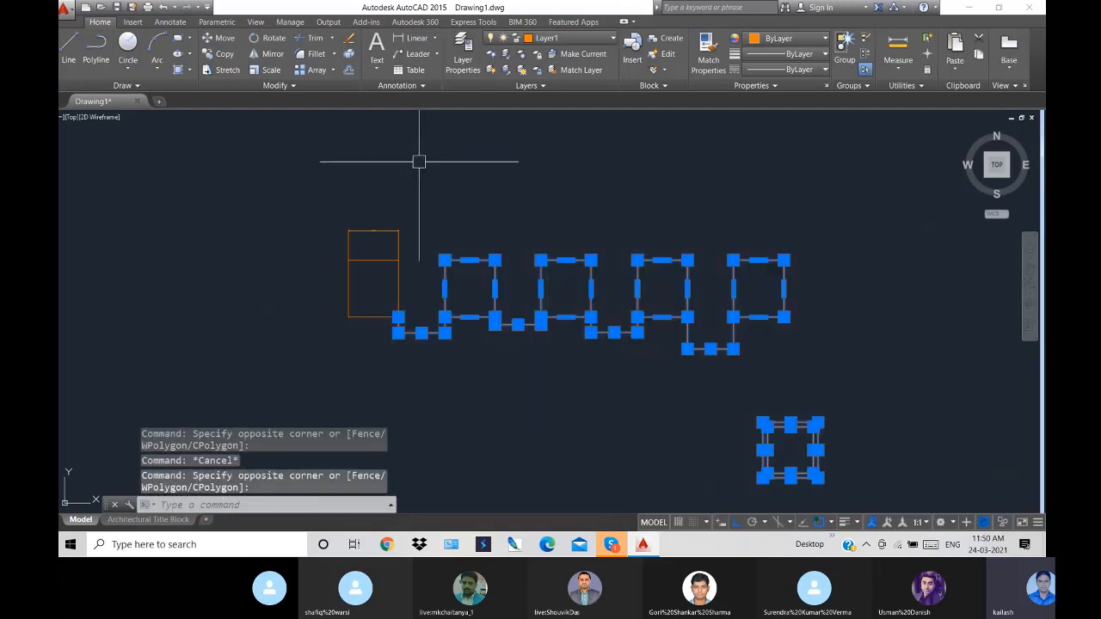
{"action": "key", "text": "Delete"}
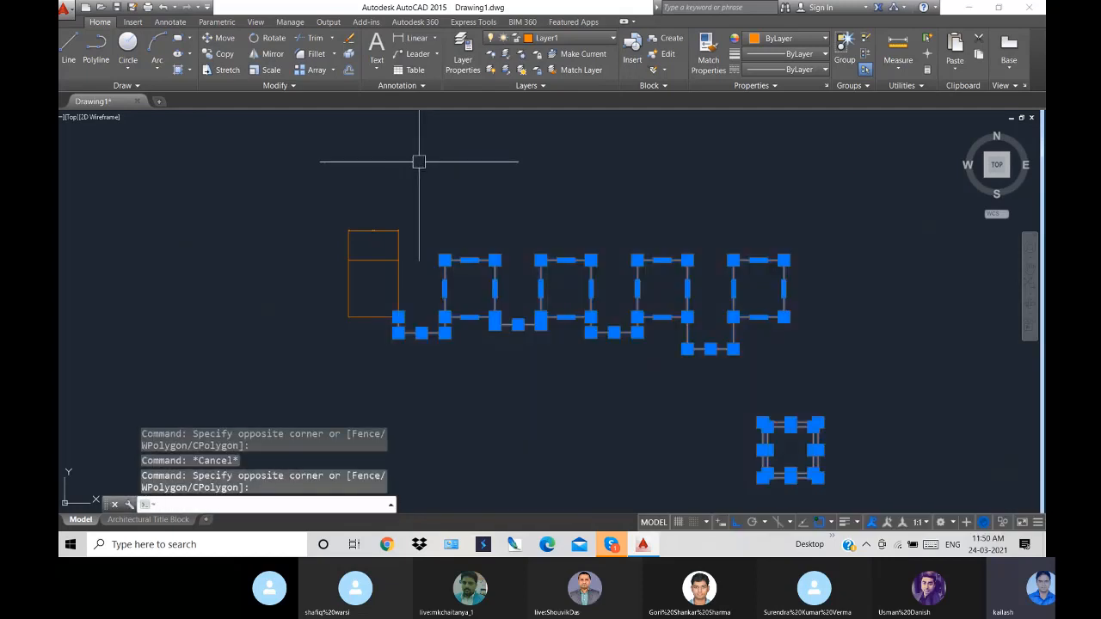
{"action": "key", "text": "Escape"}
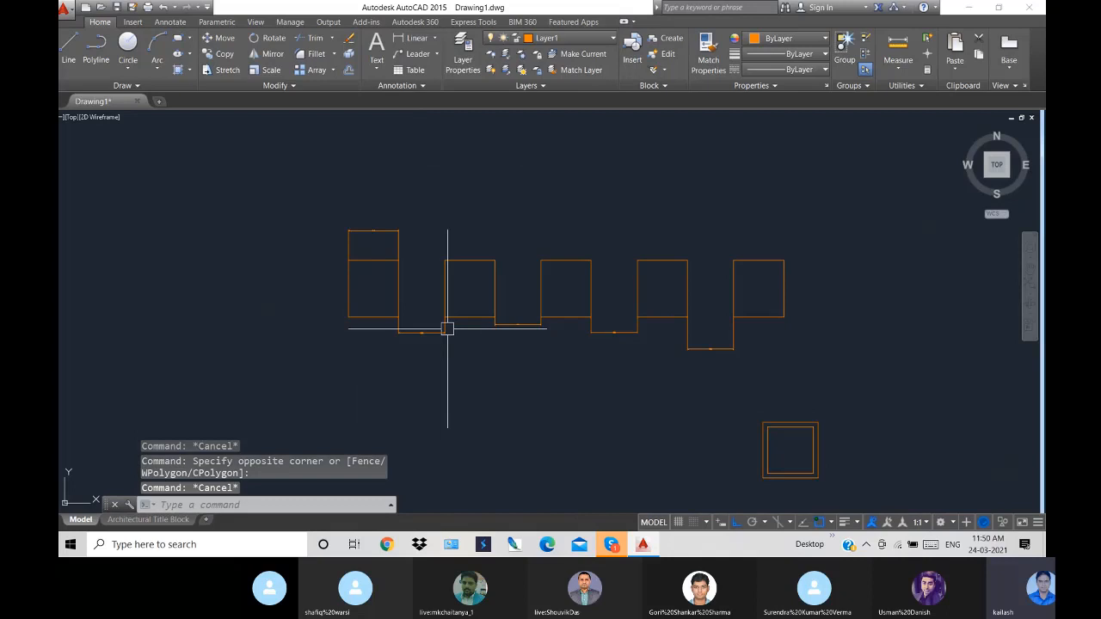
- Erase the four copied rectangles, the dimensions below their gaps and the nested squares with one crossing selection, keeping the first rectangle
{"action": "left_click", "coordinate": [849, 490]}
{"action": "left_click", "coordinate": [435, 166]}
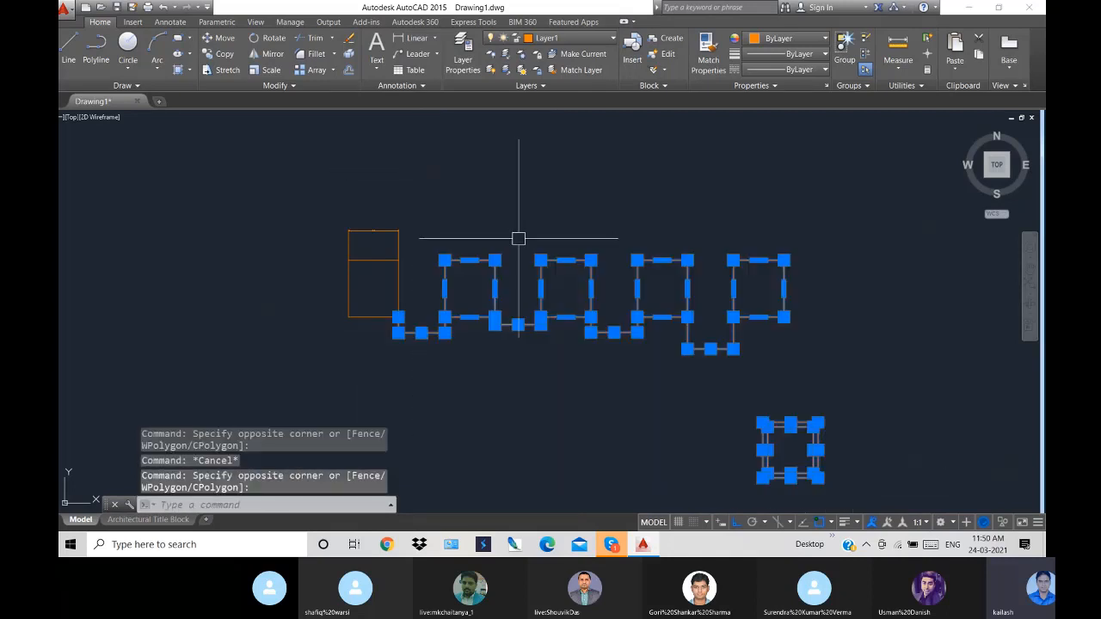
{"action": "key", "text": "Delete"}
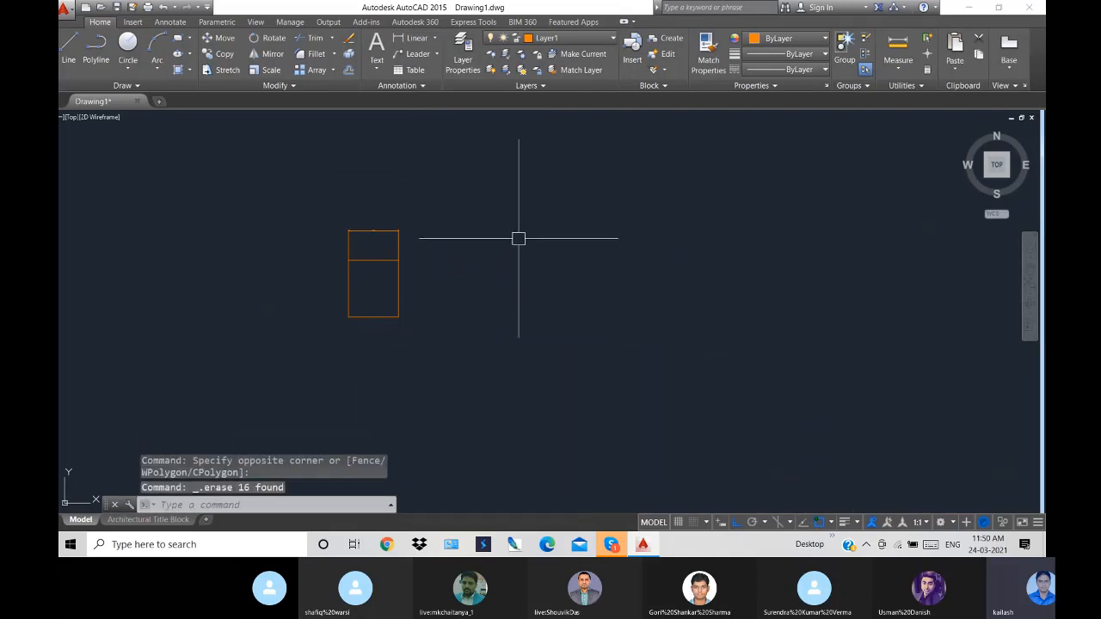
- Demonstrate right-to-left crossing selection areas around and above the remaining dimensioned rectangle
{"action": "left_click", "coordinate": [435, 222]}
{"action": "left_click", "coordinate": [298, 211]}
{"action": "left_click", "coordinate": [422, 239]}
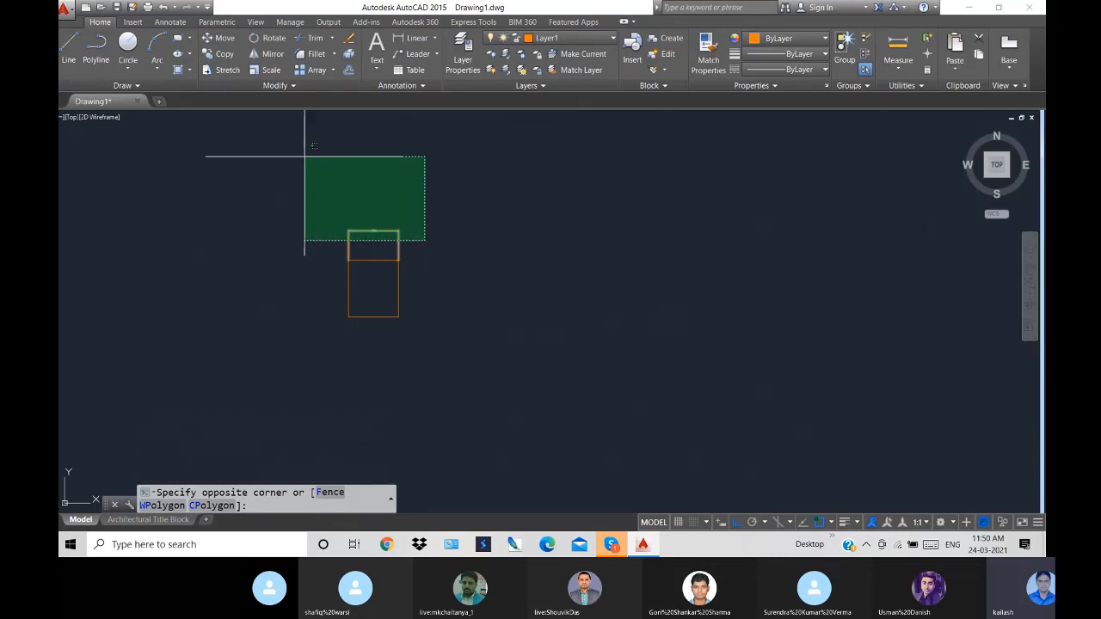
{"action": "left_click", "coordinate": [492, 229]}
{"action": "scroll", "coordinate": [254, 198], "scroll_direction": "up", "scroll_amount": 4}
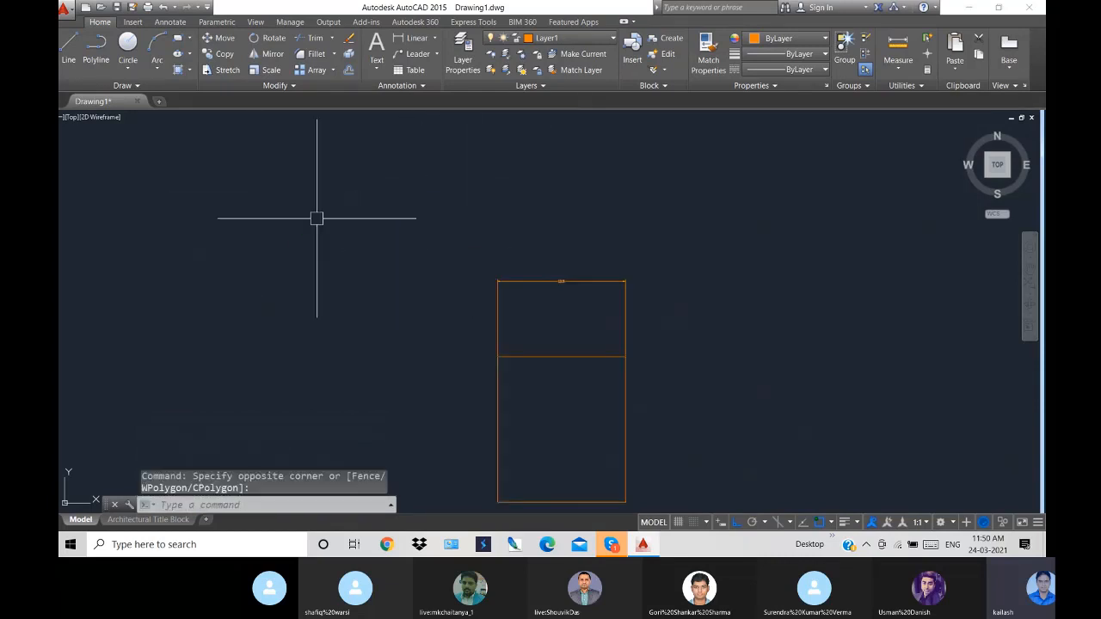
{"action": "left_click", "coordinate": [254, 173]}
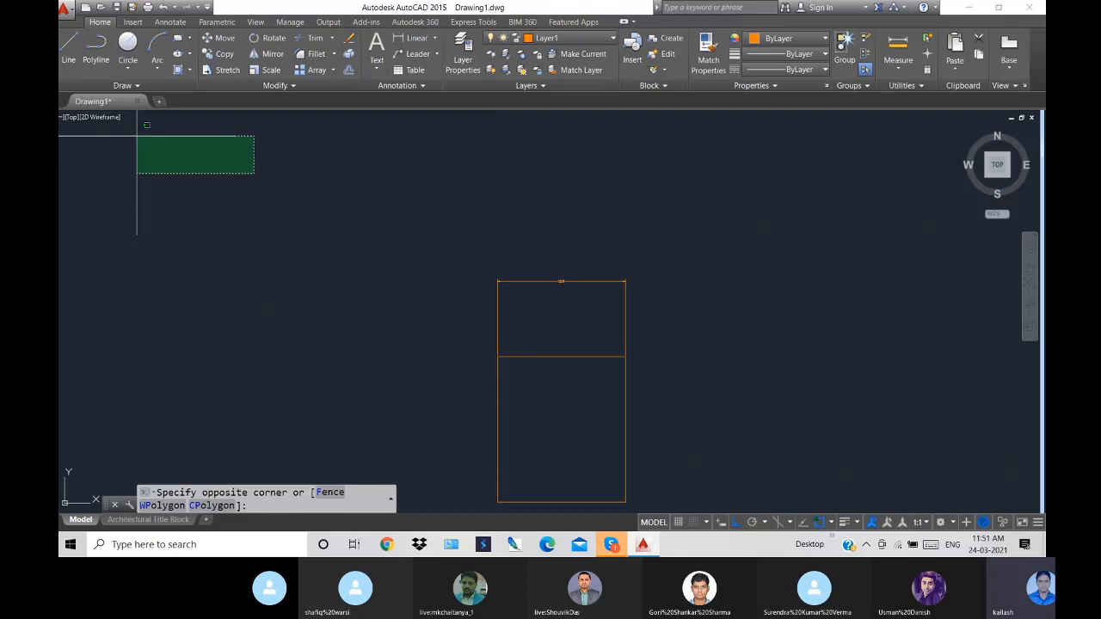
{"action": "left_click", "coordinate": [221, 191]}
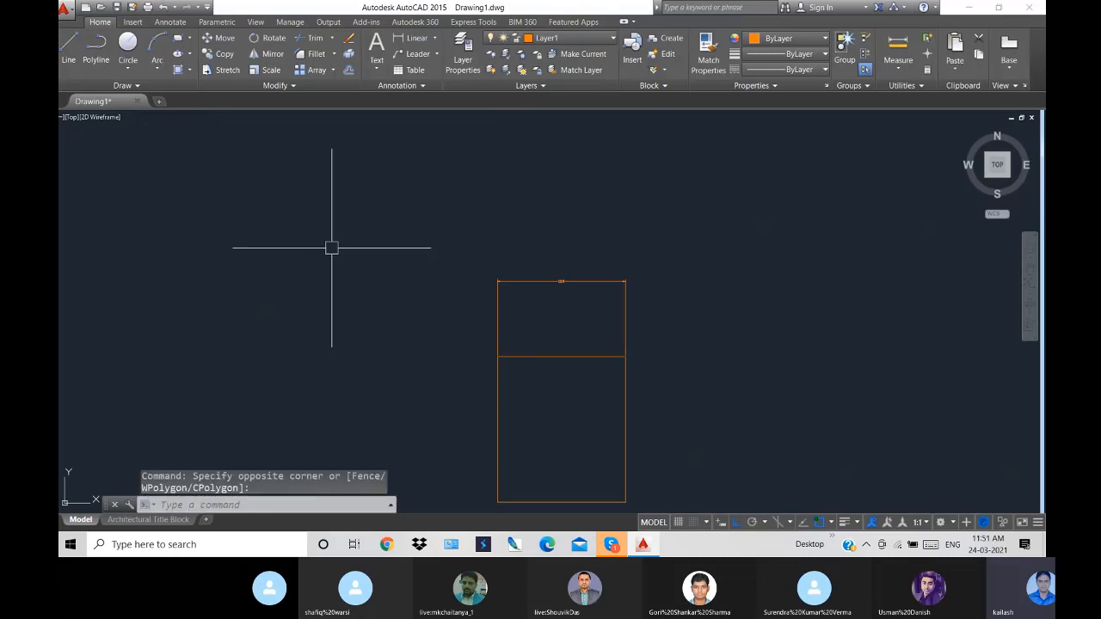
- Select the rectangle and its dimension with a left-to-right window enclosing both, and clear the selection
{"action": "left_click", "coordinate": [319, 195]}
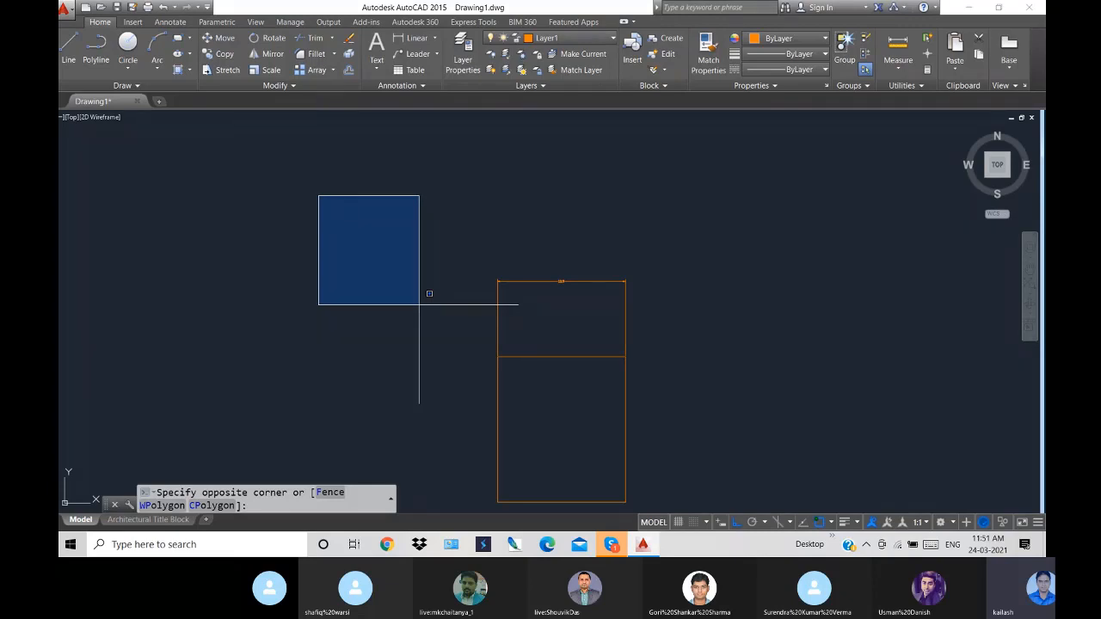
{"action": "left_click", "coordinate": [647, 513]}
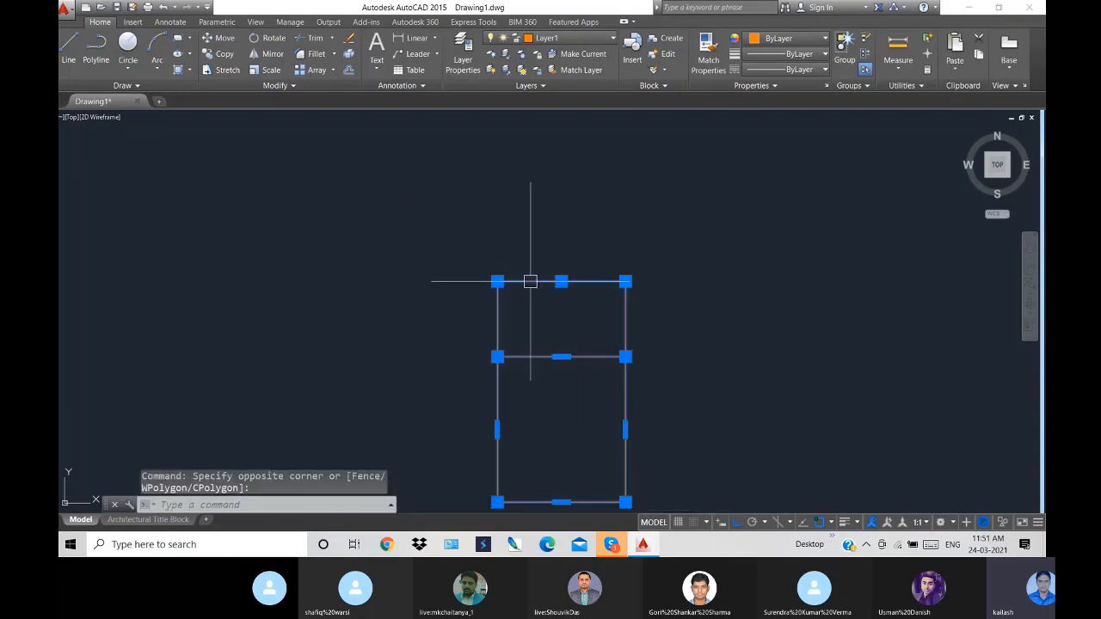
{"action": "key", "text": "Escape"}
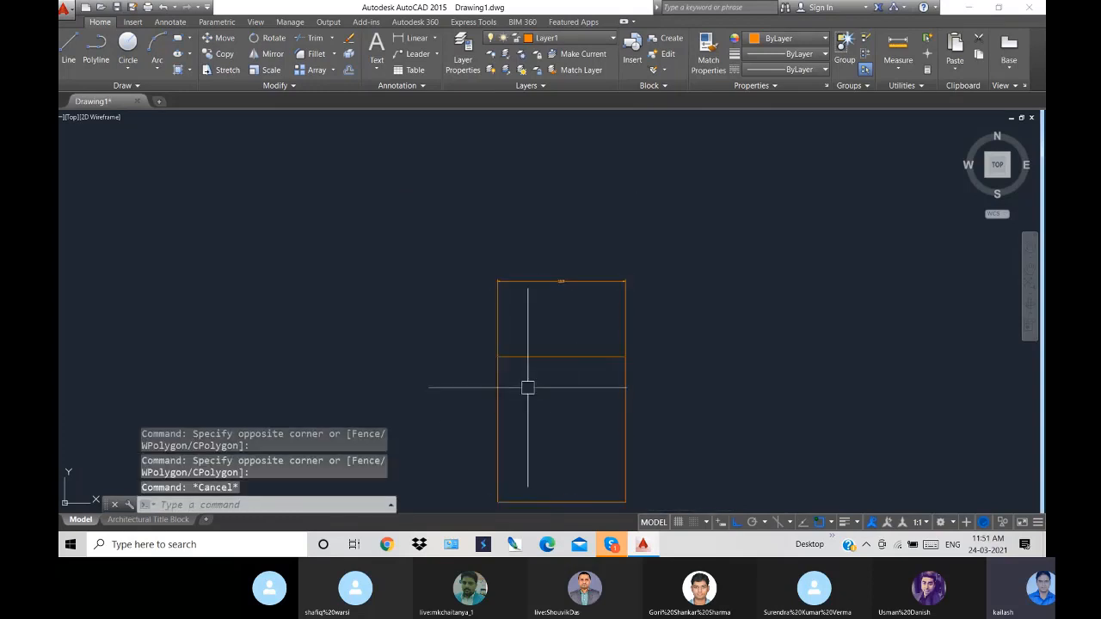
- Erase the linear dimension above the rectangle using a crossing selection, and leave the rectangle unselected
{"action": "left_click", "coordinate": [565, 328]}
{"action": "left_click", "coordinate": [521, 244]}
{"action": "key", "text": "Delete"}
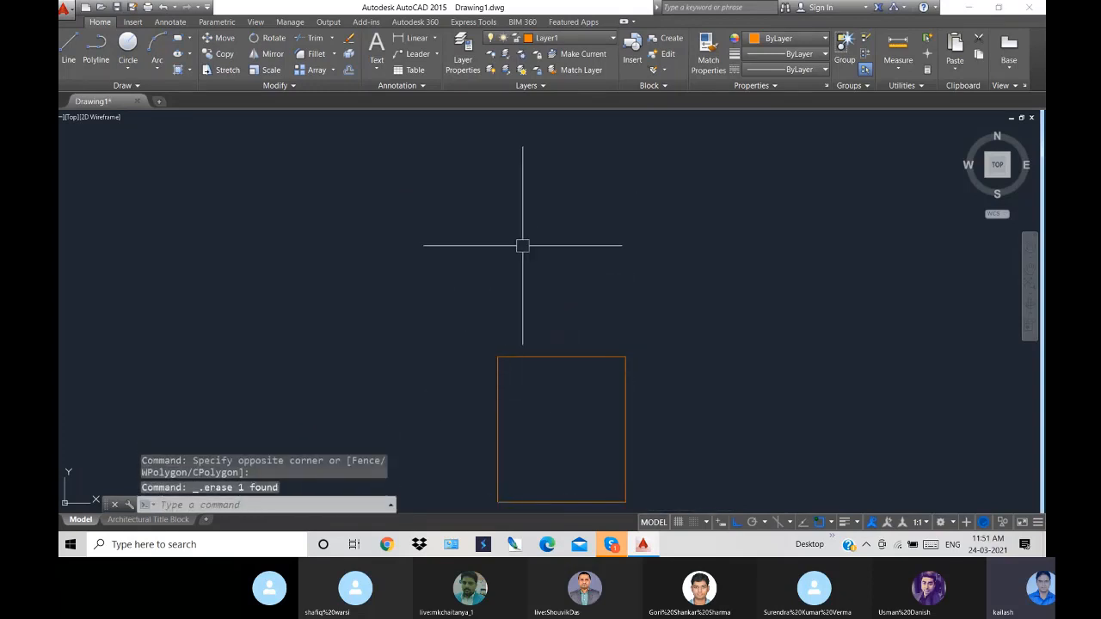
{"action": "left_click", "coordinate": [560, 356]}
{"action": "key", "text": "Escape"}
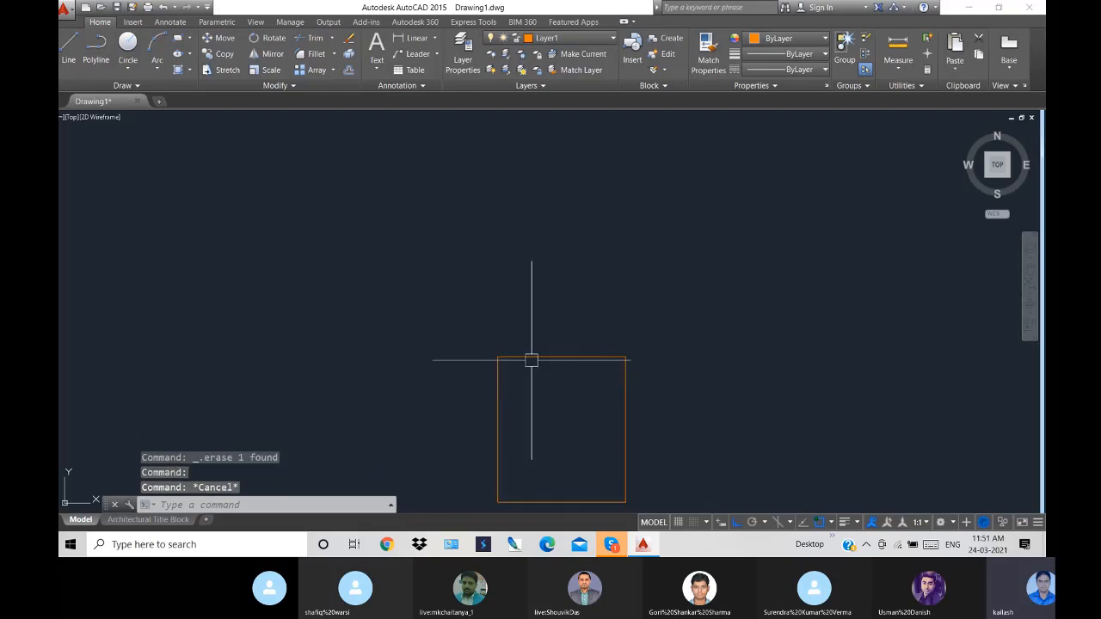
- Try to select the rectangle with left-to-right windows that leave its lower edge outside
{"action": "left_click", "coordinate": [452, 336]}
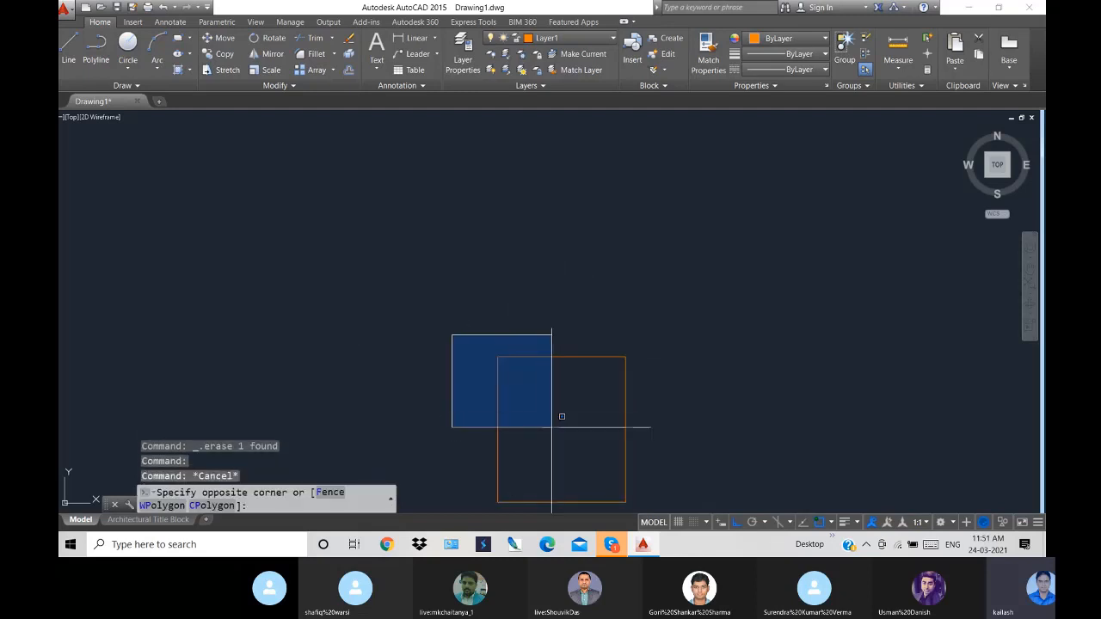
{"action": "left_click", "coordinate": [694, 478]}
{"action": "left_click", "coordinate": [450, 290]}
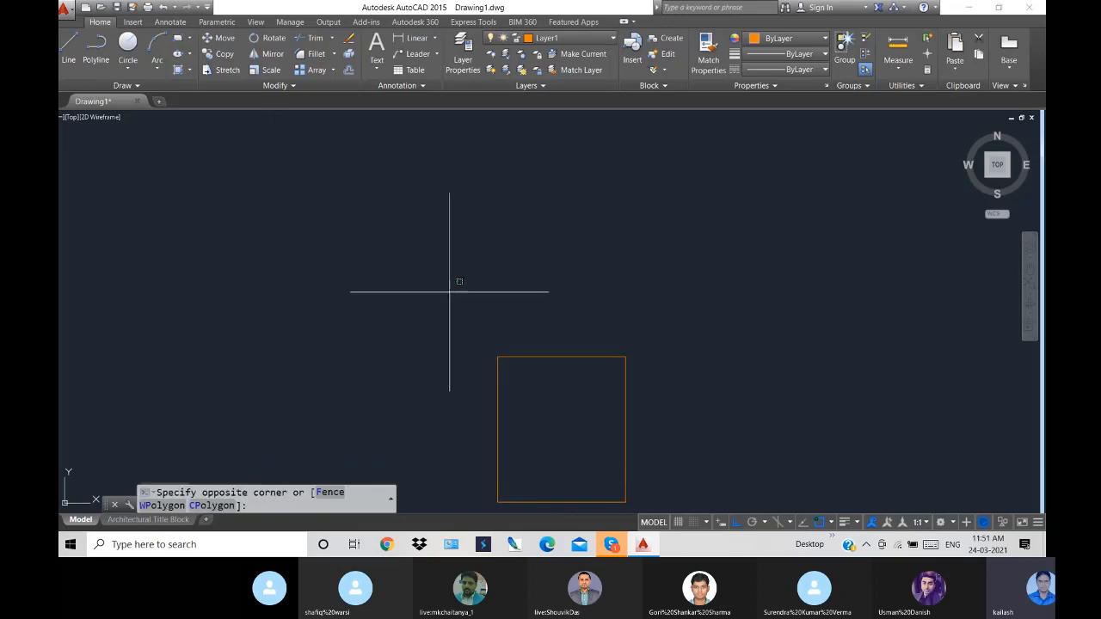
{"action": "left_click", "coordinate": [726, 469]}
{"action": "left_click", "coordinate": [436, 306]}
{"action": "left_click", "coordinate": [744, 462]}
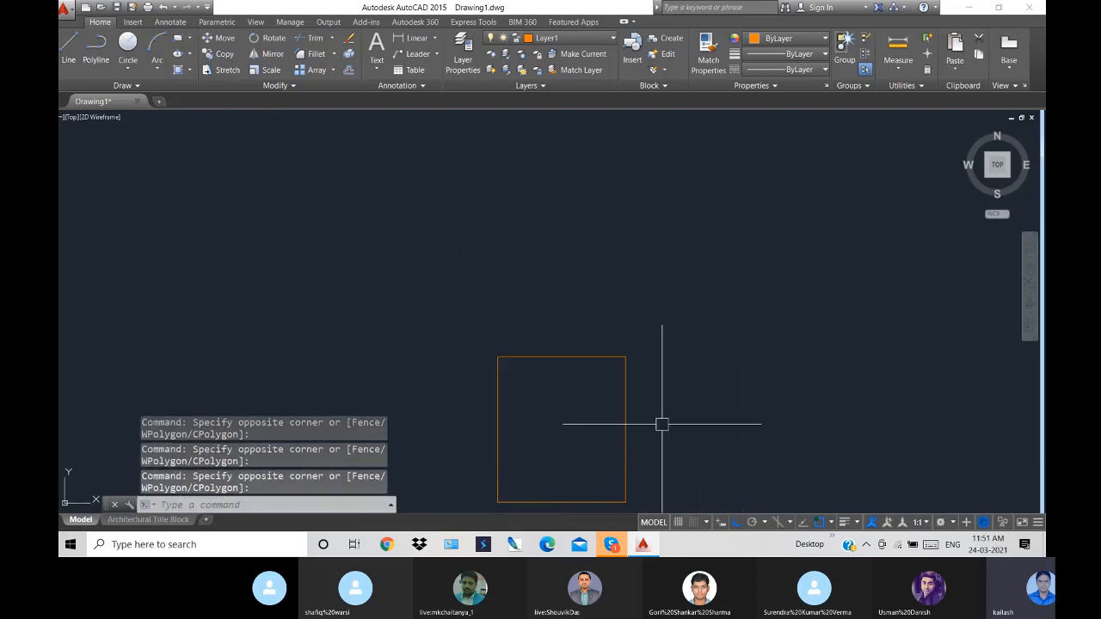
{"action": "left_click", "coordinate": [453, 312]}
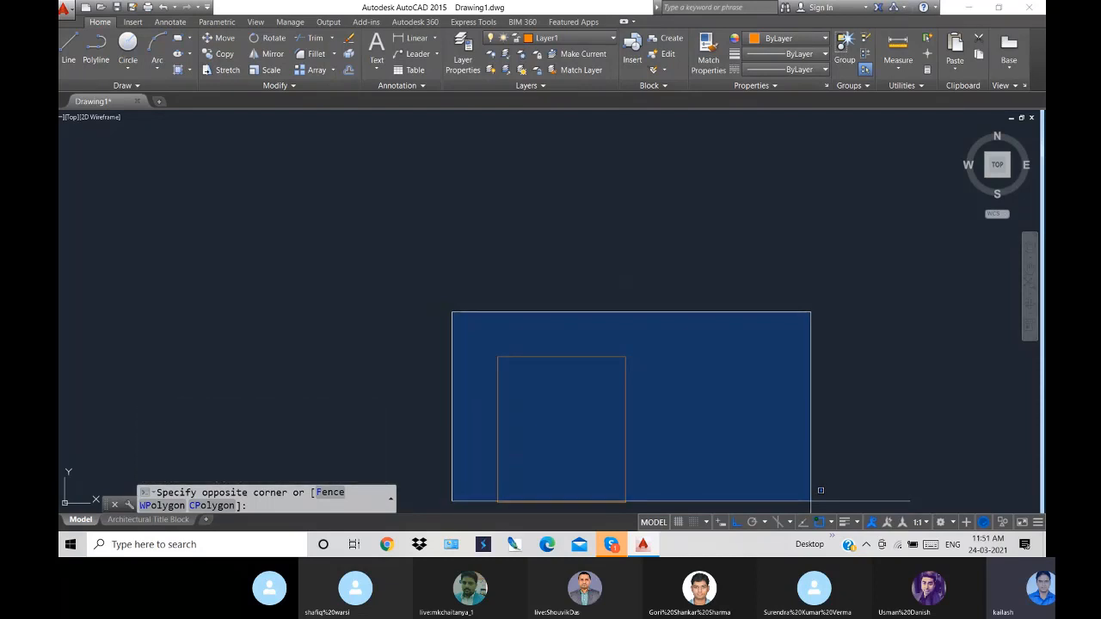
{"action": "left_click", "coordinate": [810, 501]}
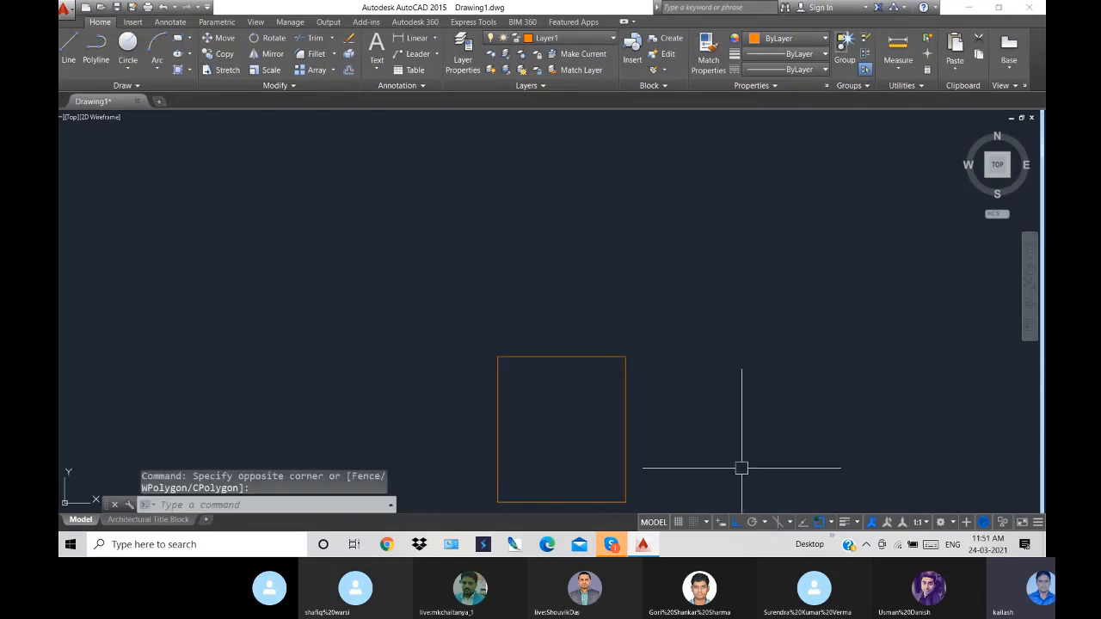
- Select the rectangle with right-to-left crossing areas that touch only its lower-right corner, and clear the selection
{"action": "right_click", "coordinate": [693, 321]}
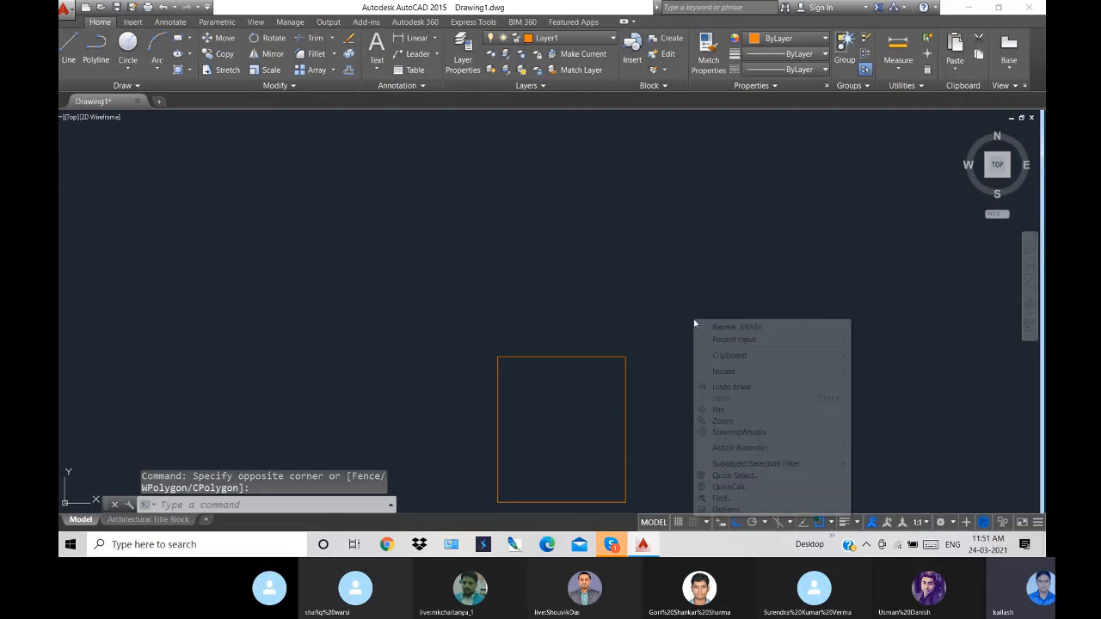
{"action": "left_click", "coordinate": [745, 411]}
{"action": "left_click_drag", "start_coordinate": [665, 369], "coordinate": [653, 263]}
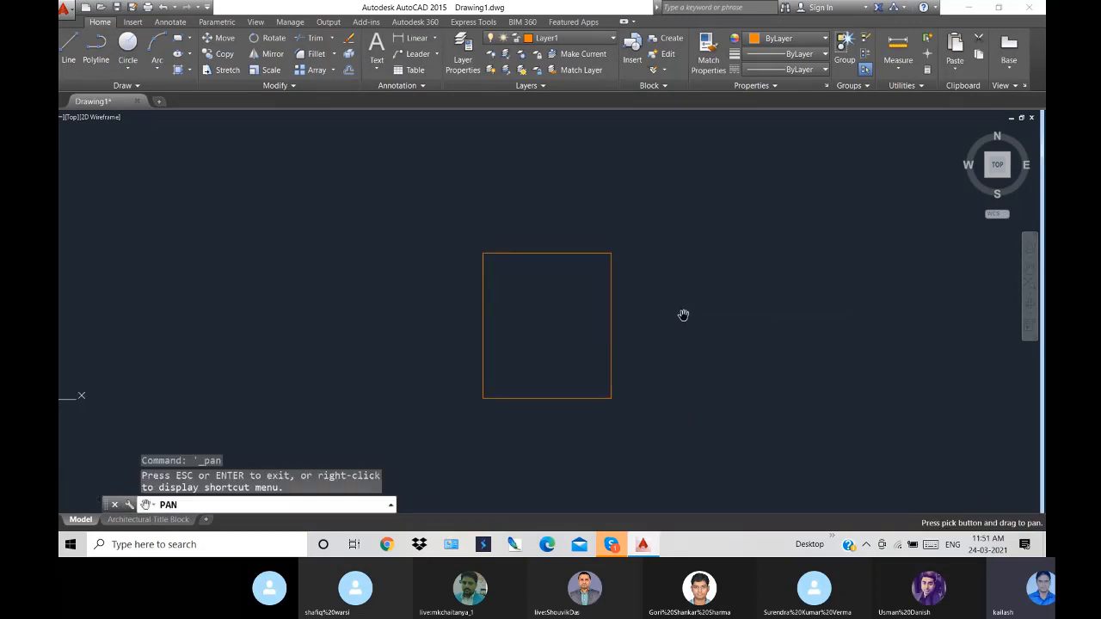
{"action": "key", "text": "Escape"}
{"action": "left_click", "coordinate": [696, 427]}
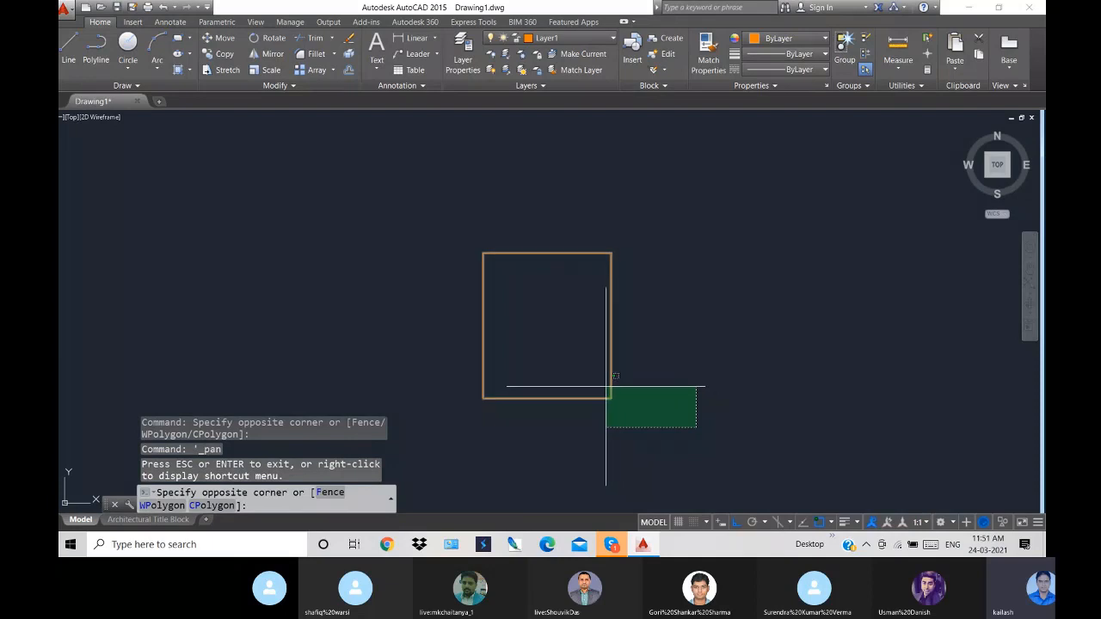
{"action": "left_click", "coordinate": [606, 386]}
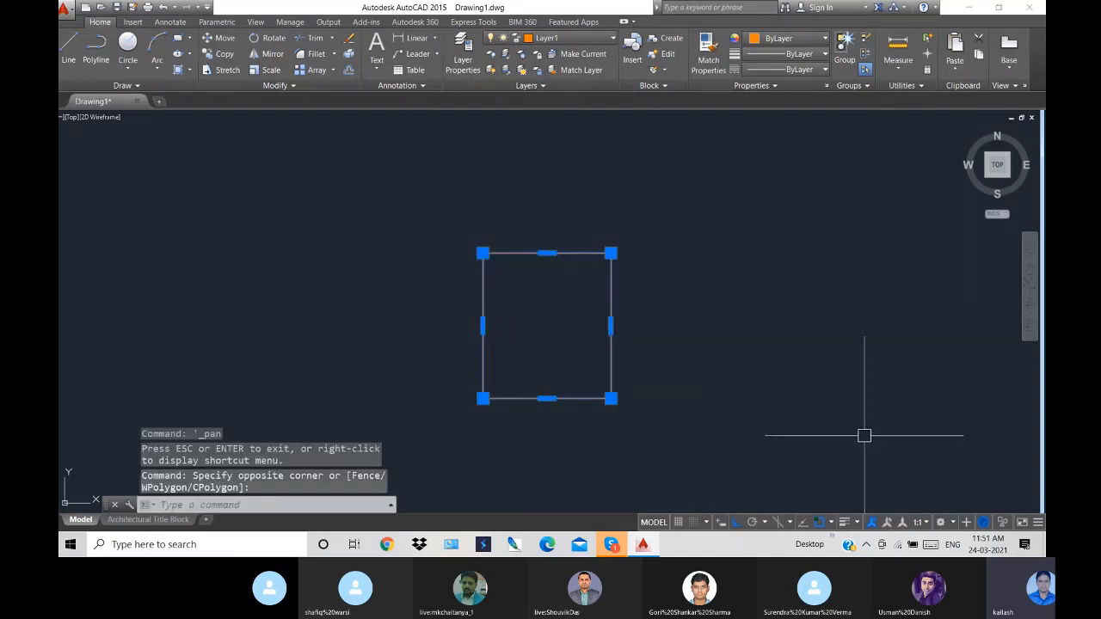
{"action": "left_click", "coordinate": [710, 427]}
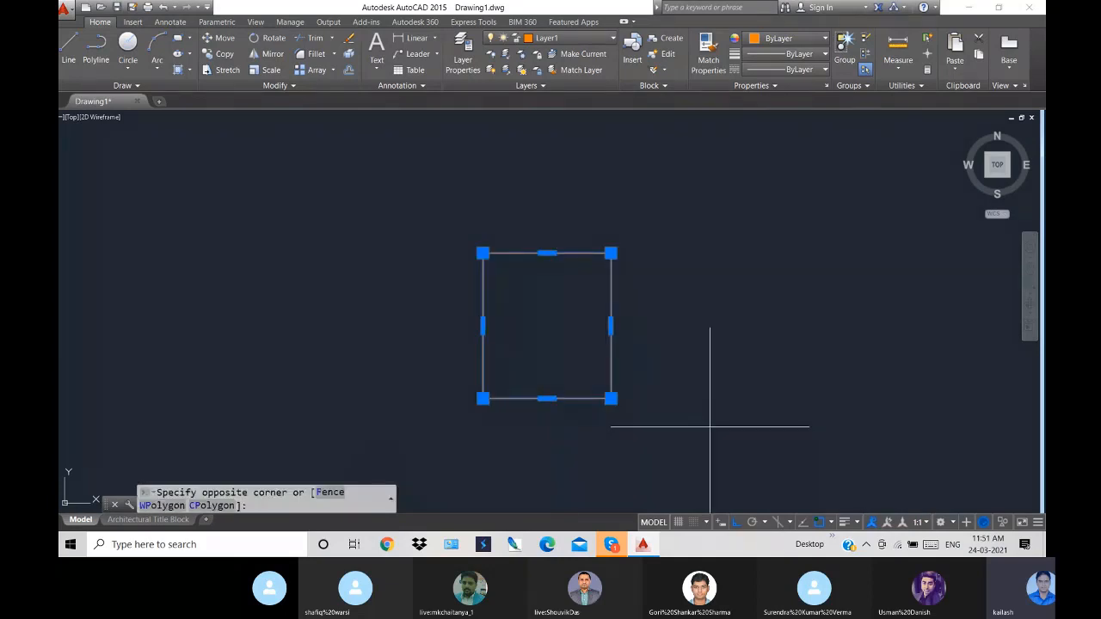
{"action": "left_click", "coordinate": [586, 363]}
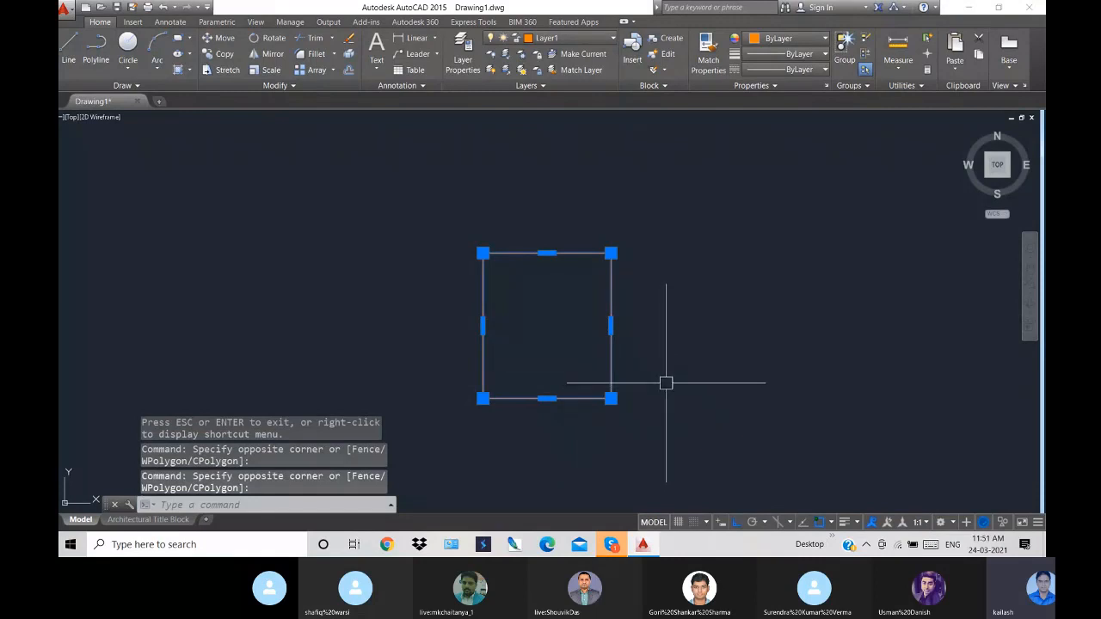
{"action": "key", "text": "Escape"}
- Select the rectangle with a left-to-right window enclosing it, clear the selection, and preview a right-to-left crossing over its lower-right corner
{"action": "left_click", "coordinate": [464, 232]}
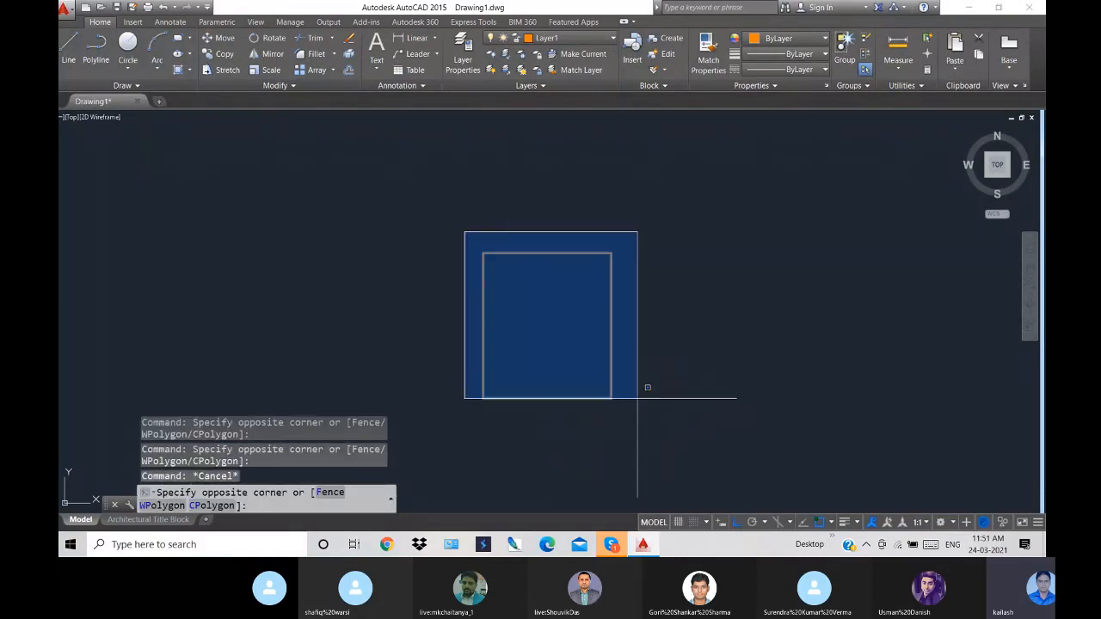
{"action": "left_click", "coordinate": [671, 430]}
{"action": "key", "text": "Escape"}
{"action": "left_click", "coordinate": [666, 432]}
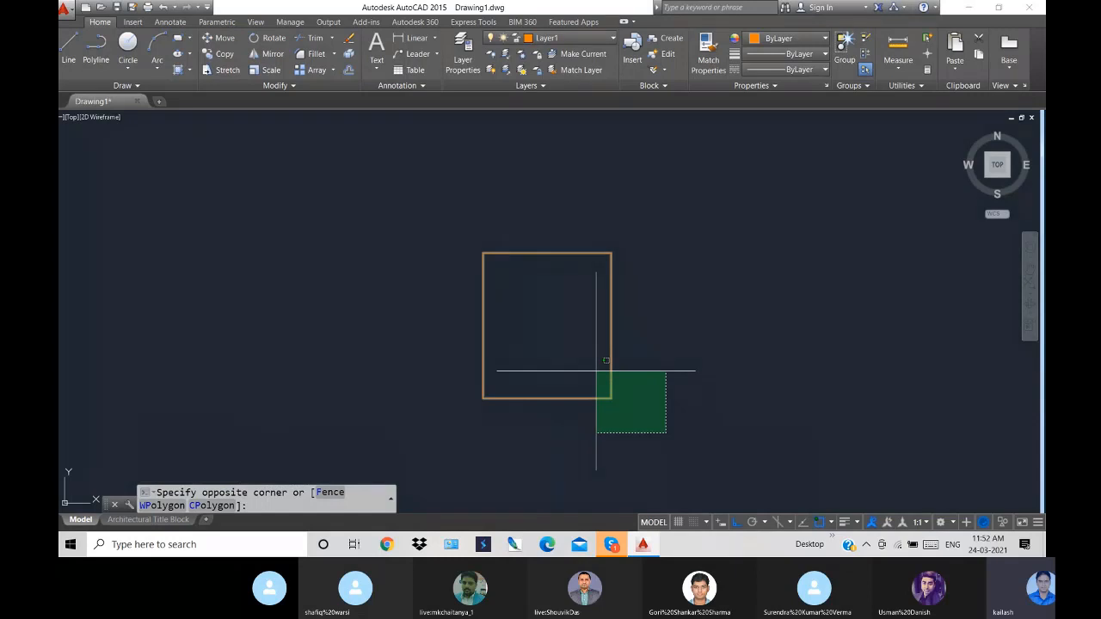
{"action": "key", "text": "Escape"}
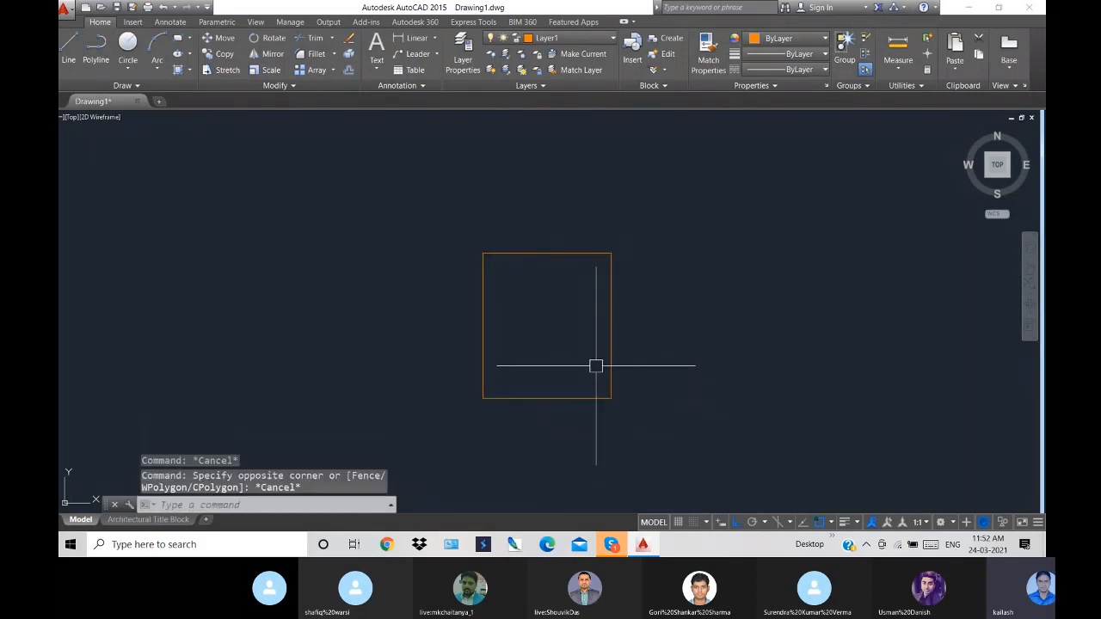
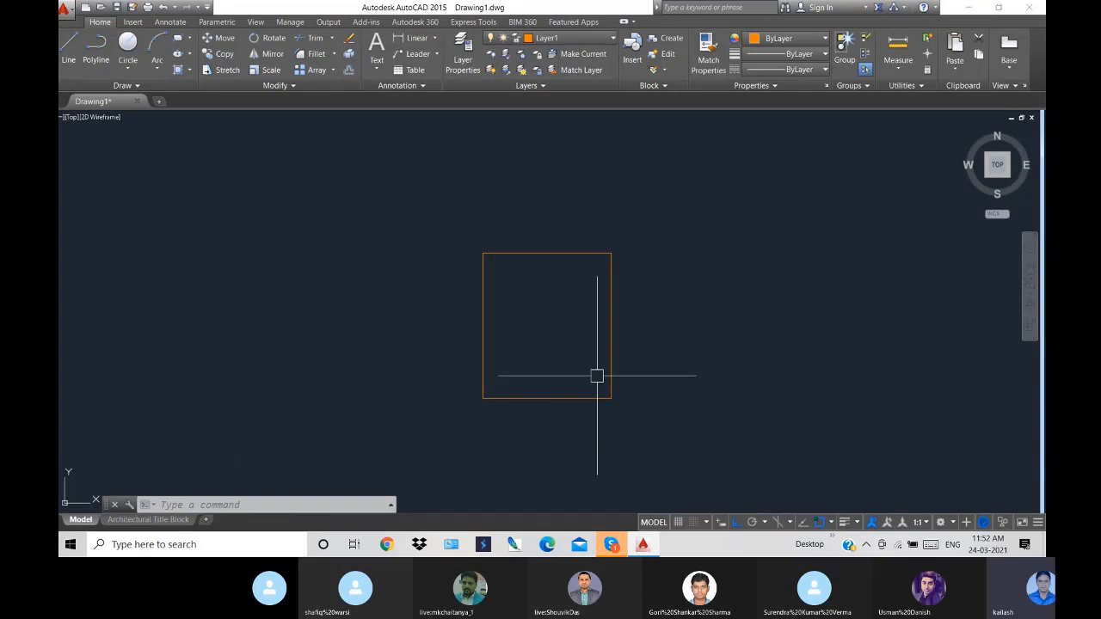
- Try to select the rectangle with two left-to-right windows drawn entirely inside it, touching none of its edges
{"action": "scroll", "coordinate": [548, 327], "scroll_direction": "up", "scroll_amount": 4}
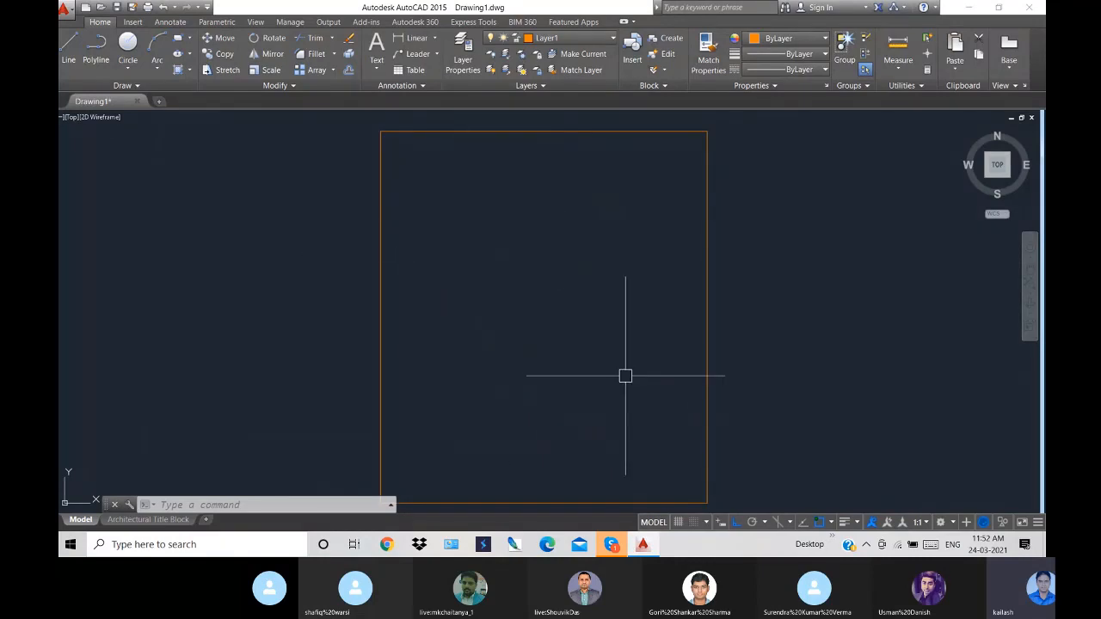
{"action": "left_click", "coordinate": [482, 231]}
{"action": "left_click", "coordinate": [585, 351]}
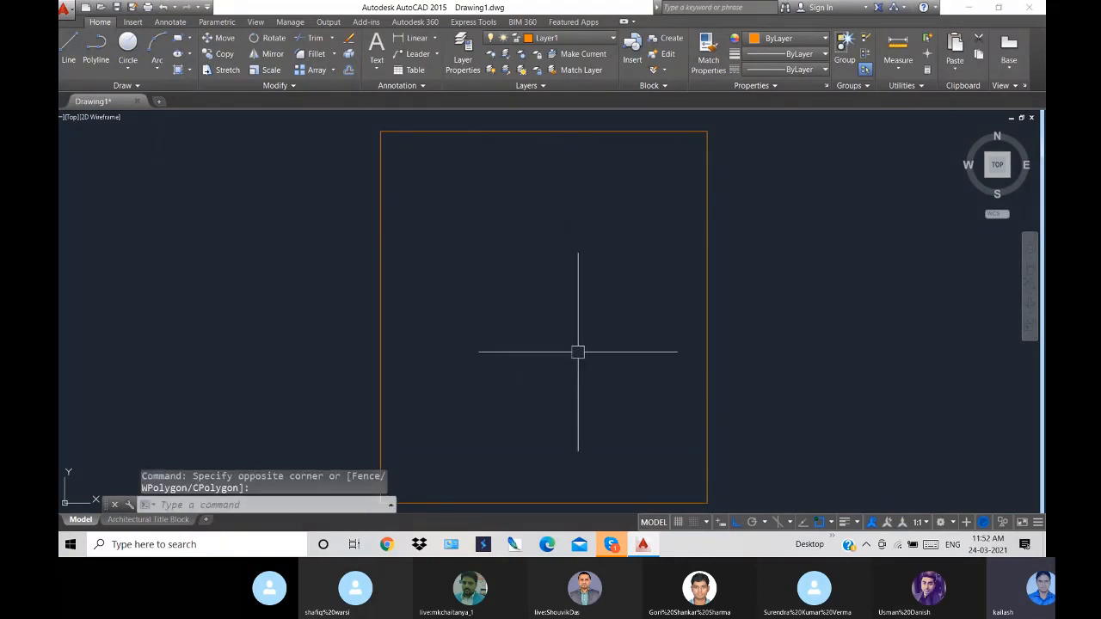
{"action": "left_click", "coordinate": [519, 267]}
{"action": "left_click", "coordinate": [593, 337]}
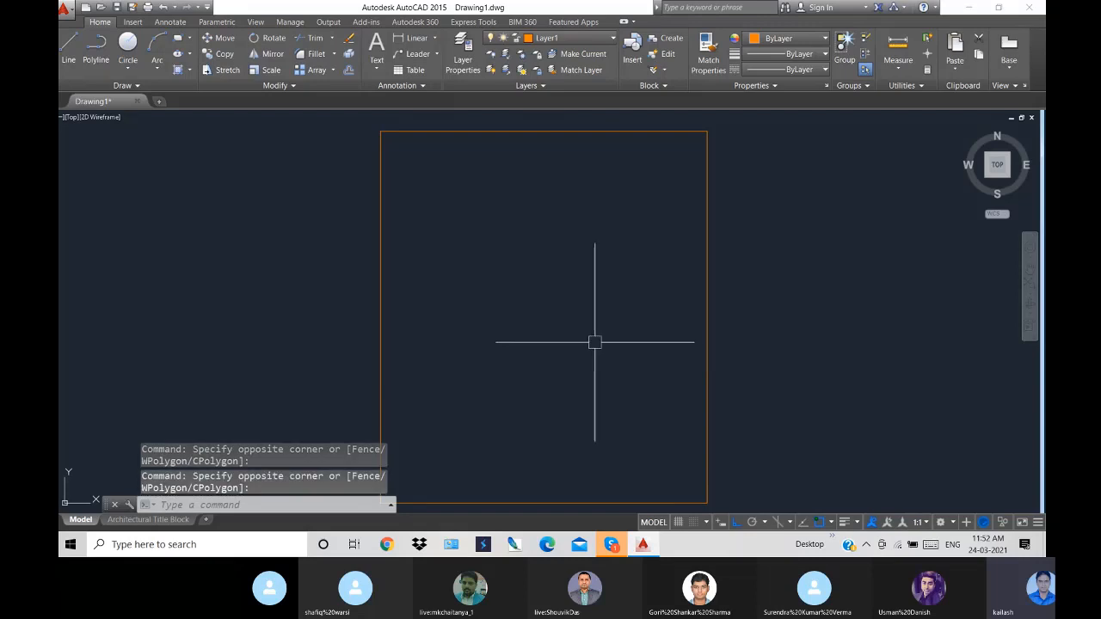
{"action": "key", "text": "Escape"}
{"action": "scroll", "coordinate": [592, 342], "scroll_direction": "down", "scroll_amount": 5}
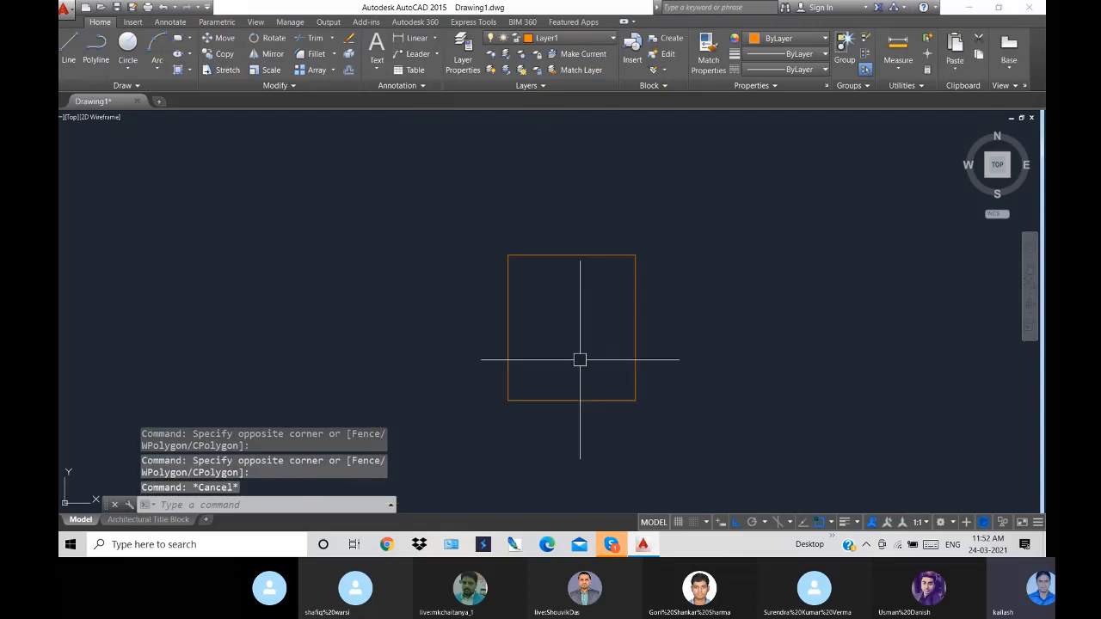
- Select the rectangle by picking its lower edge, and clear the selection
{"action": "left_click", "coordinate": [599, 401]}
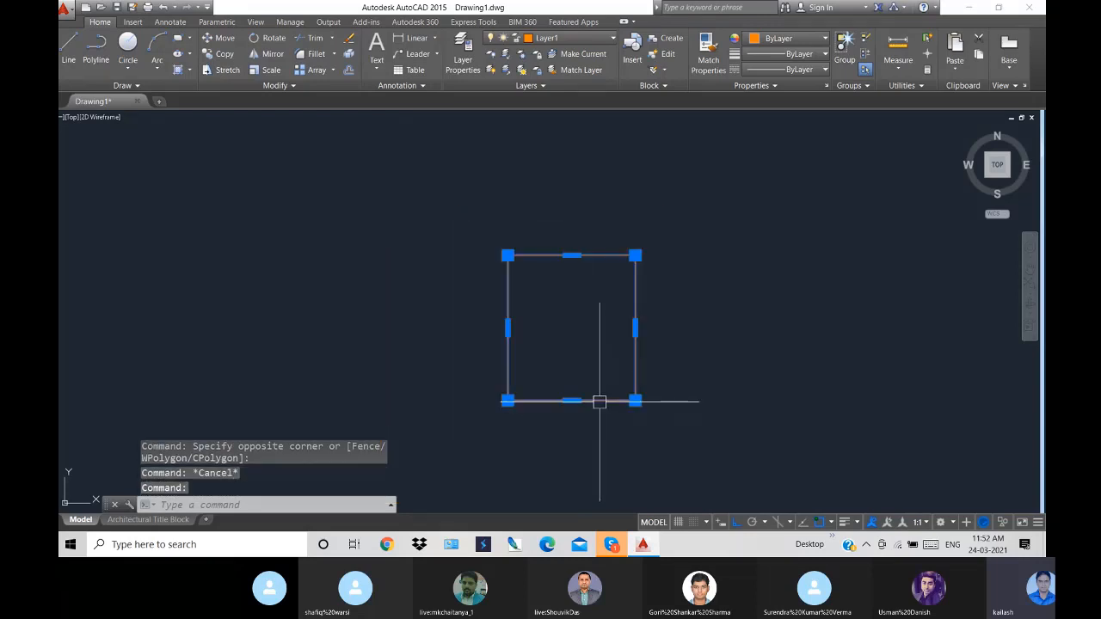
{"action": "left_click", "coordinate": [678, 436]}
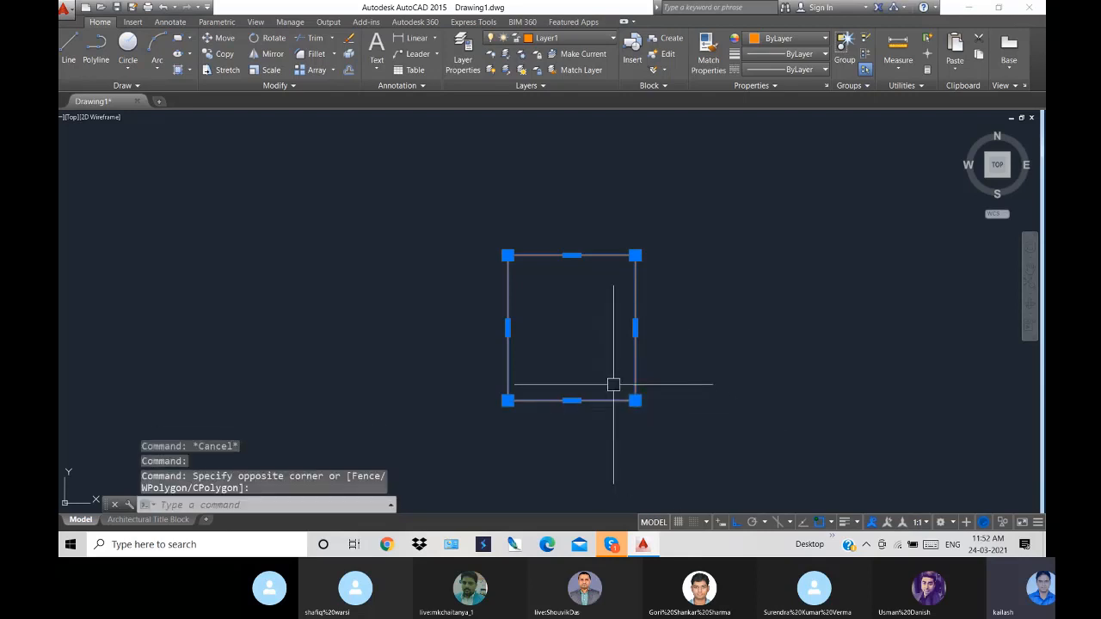
{"action": "key", "text": "Escape"}
- Explode the rectangle into separate lines
{"action": "type", "text": "x"}
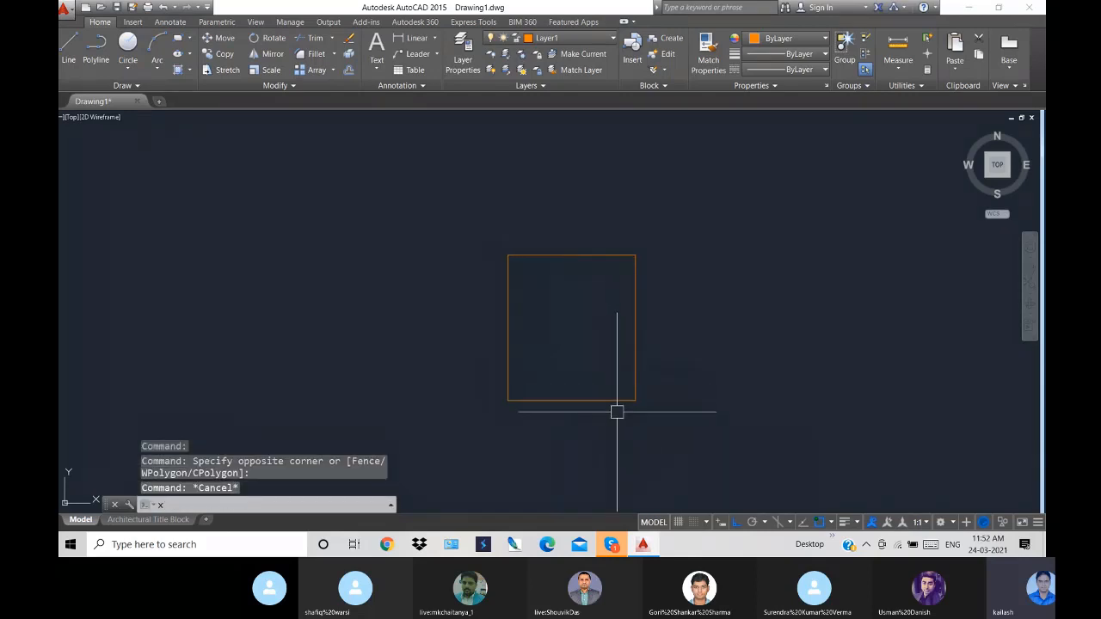
- Explode the rectangle into separate line segments
{"action": "key", "text": "Return"}
{"action": "left_click", "coordinate": [626, 399]}
{"action": "key", "text": "Return"}
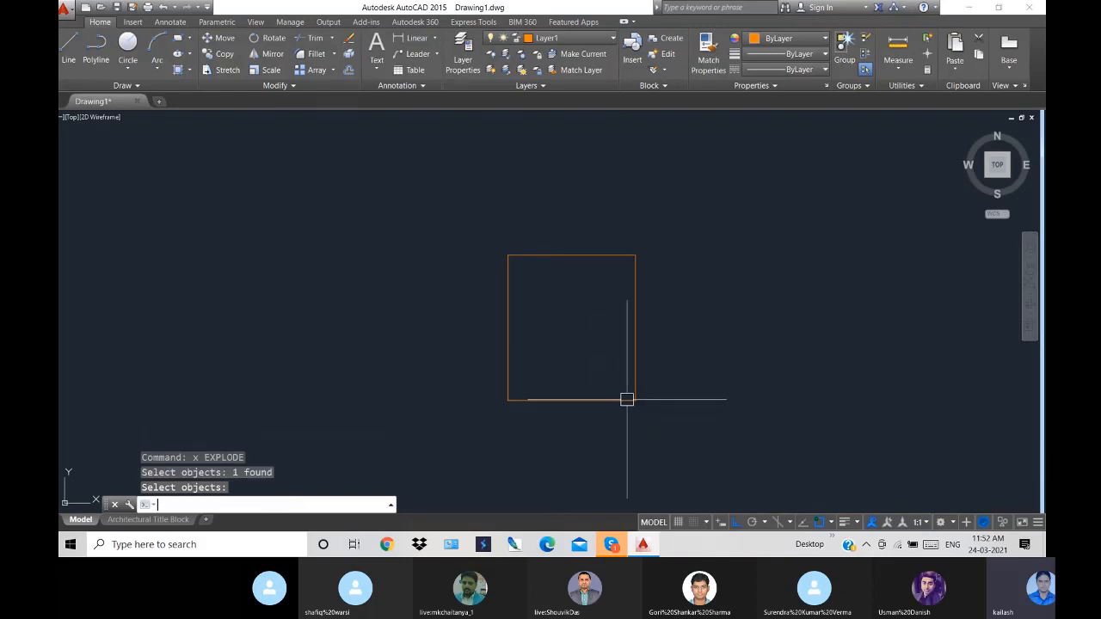
- Select the four edges of the exploded rectangle one at a time, and clear the selection
{"action": "left_click", "coordinate": [613, 400]}
{"action": "left_click", "coordinate": [508, 305]}
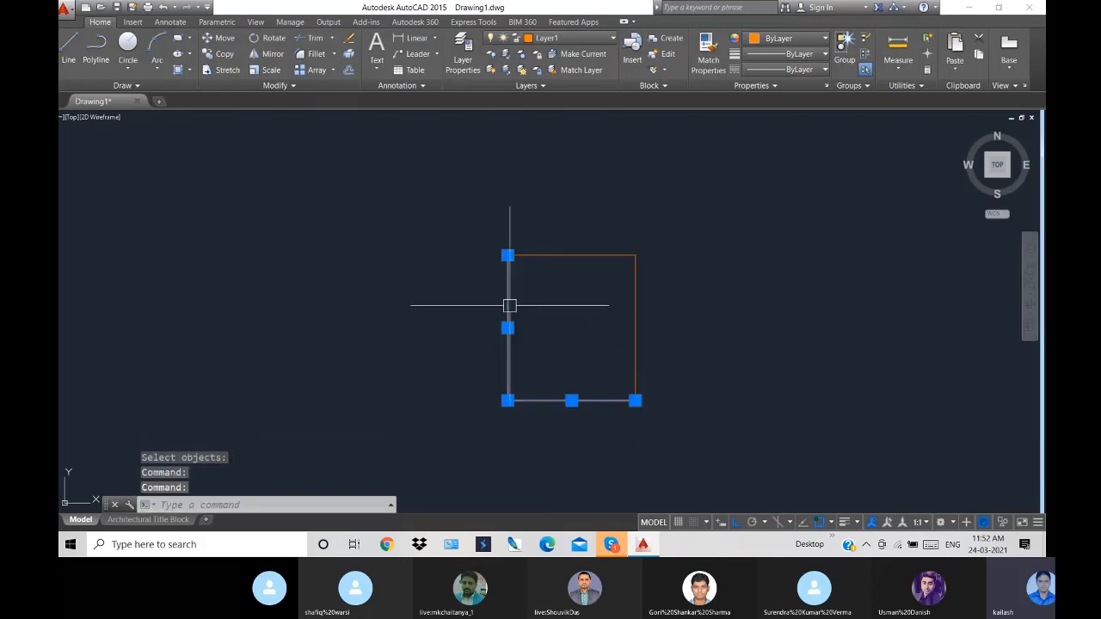
{"action": "left_click", "coordinate": [545, 256]}
{"action": "left_click", "coordinate": [636, 319]}
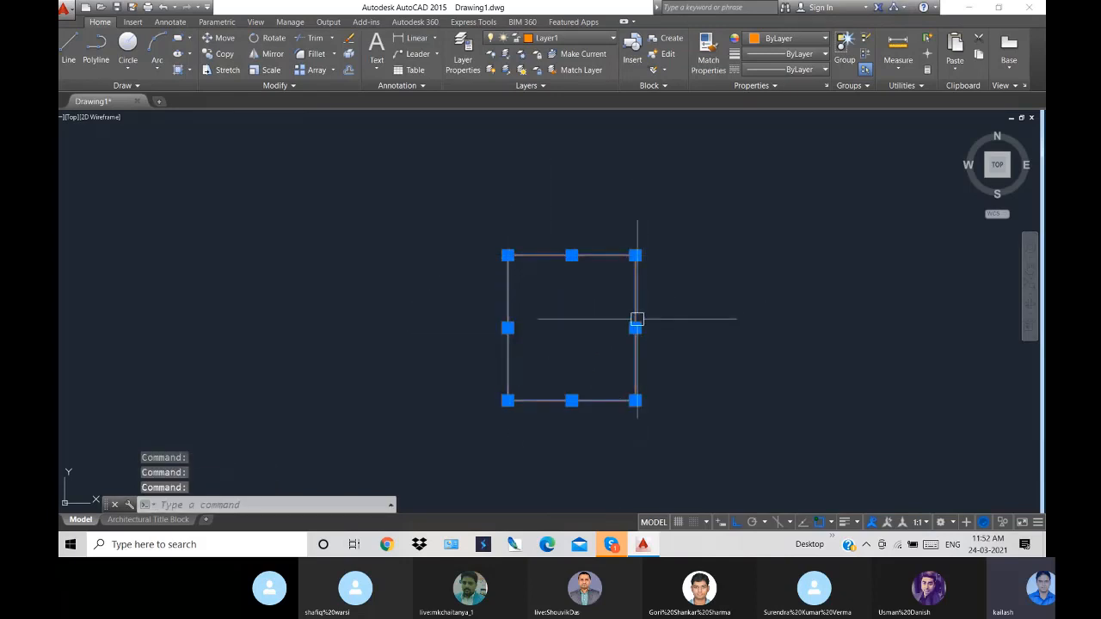
{"action": "key", "text": "Escape"}
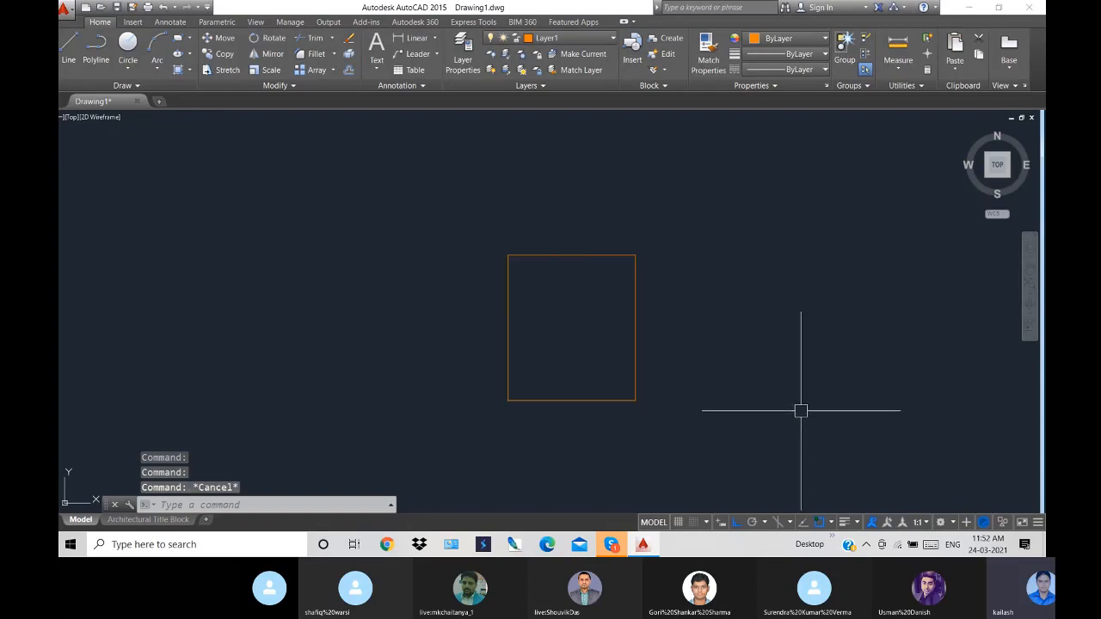
- Crossing-select the edges at the rectangle's lower-right corner and its upper-left corner, and clear the selection
{"action": "left_click", "coordinate": [681, 437]}
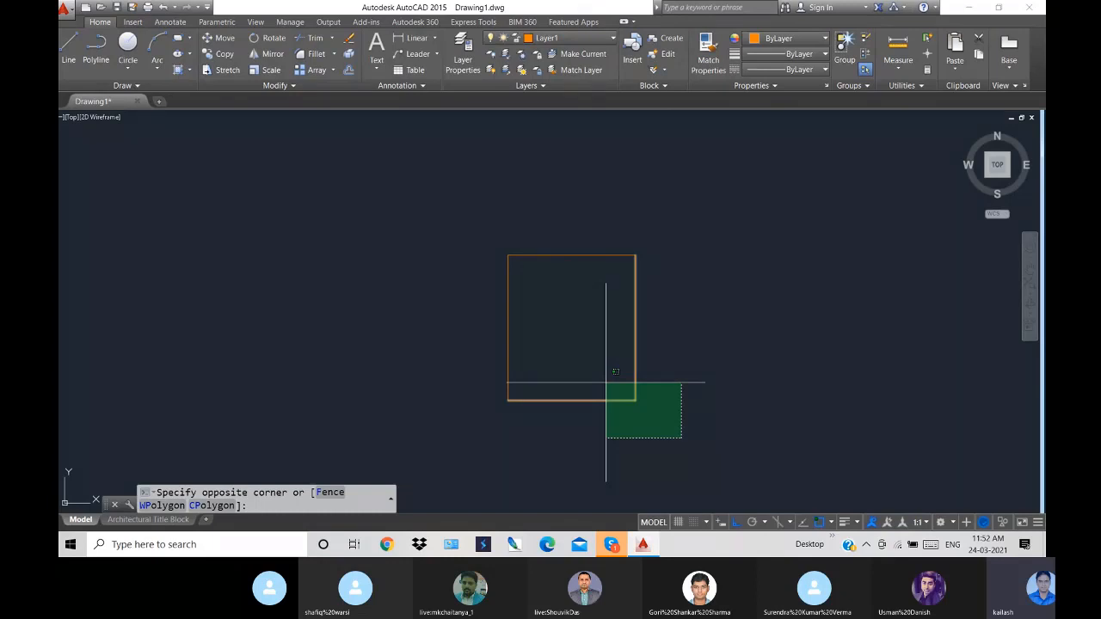
{"action": "left_click", "coordinate": [606, 382]}
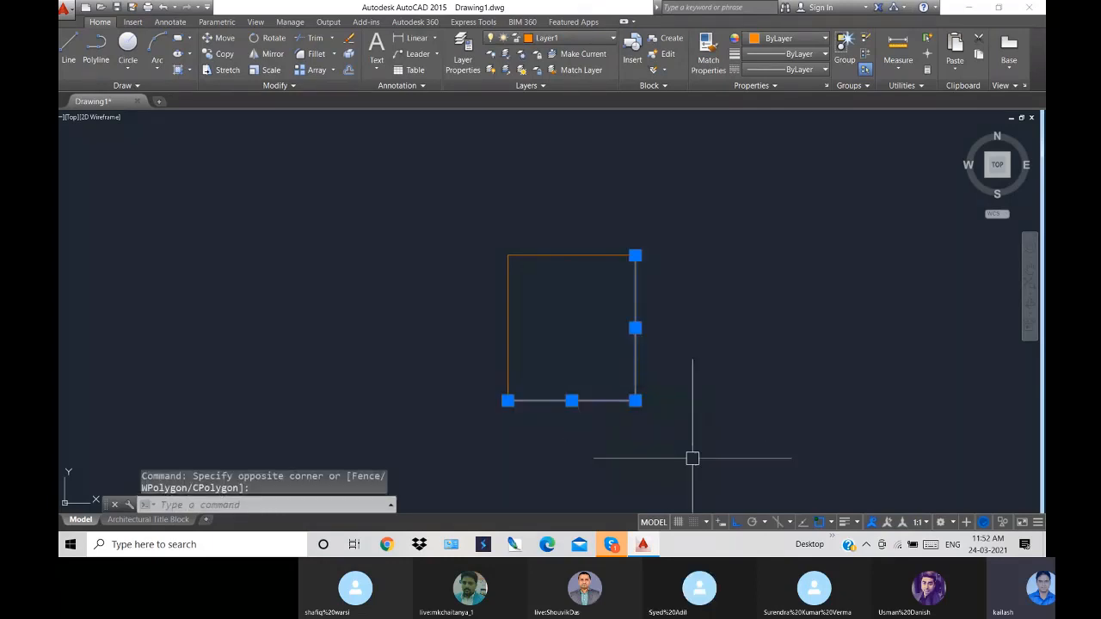
{"action": "left_click", "coordinate": [528, 276]}
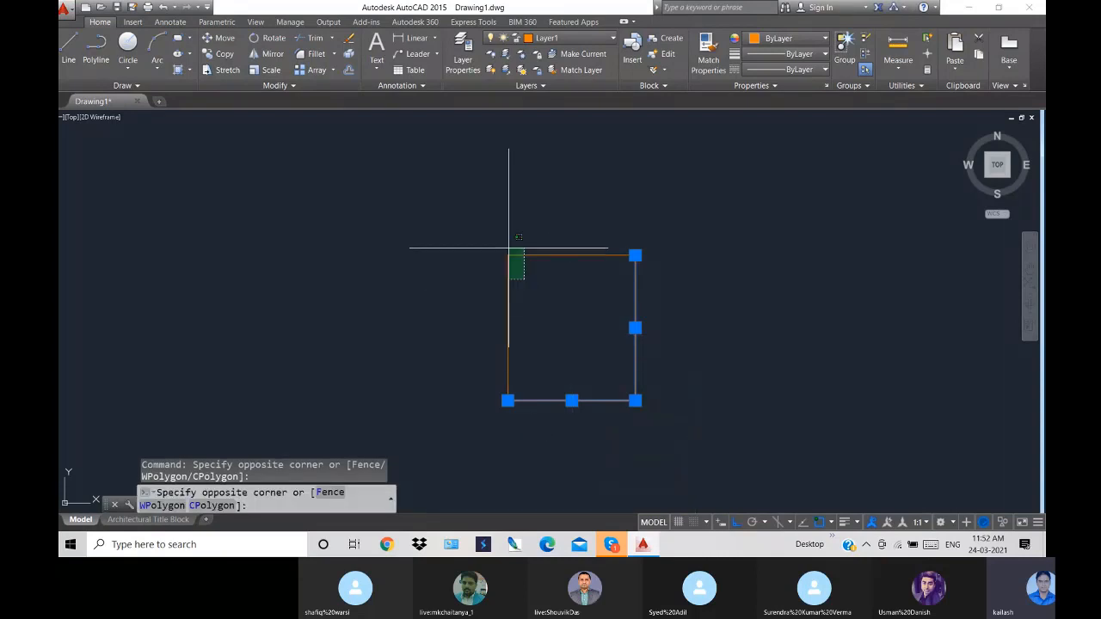
{"action": "left_click", "coordinate": [501, 239]}
{"action": "key", "text": "Escape"}
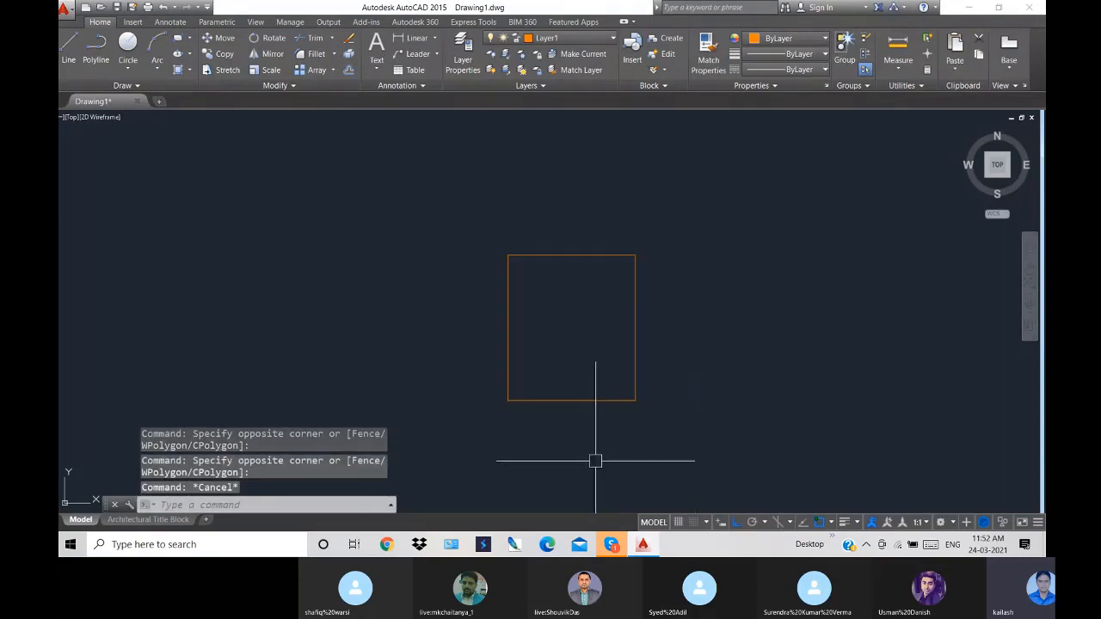
- Window-select the whole rectangle by enclosing all its edges, and clear the selection
{"action": "left_click", "coordinate": [477, 233]}
{"action": "left_click", "coordinate": [756, 467]}
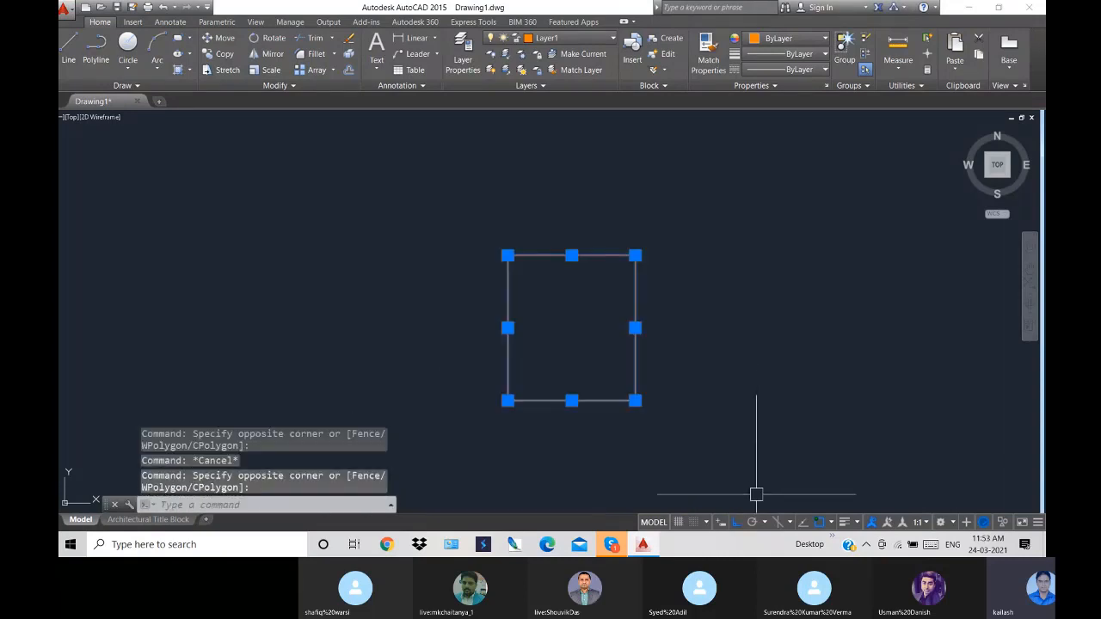
{"action": "key", "text": "Escape"}
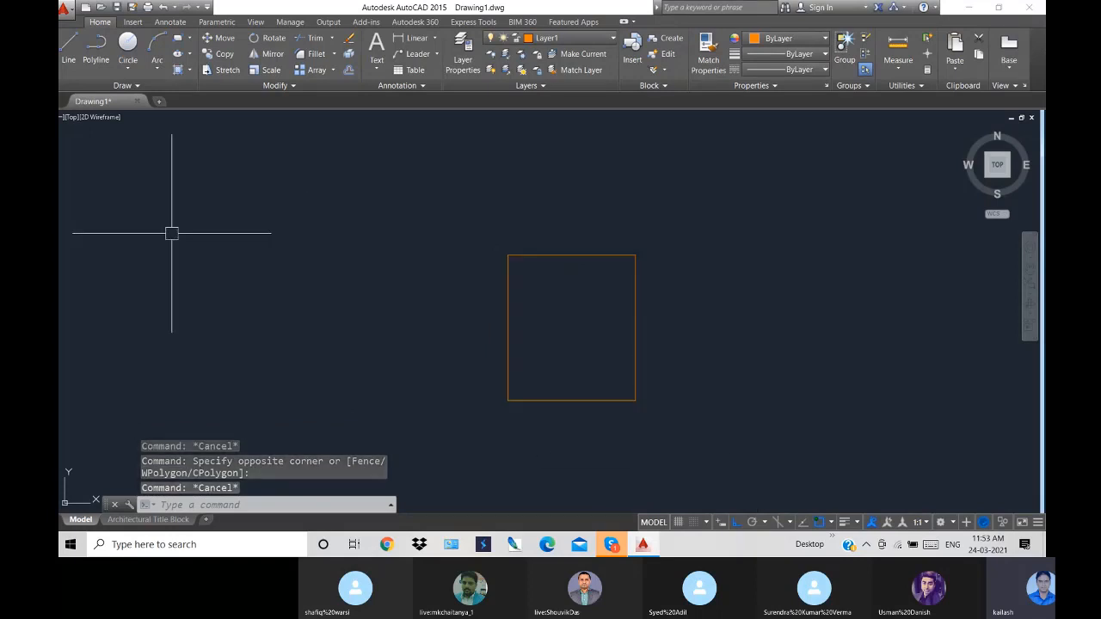
- Switch to the drawing UPCOMING PROJECT-9 (GURUGRM)RCP 08.03.2020.dwg and deselect the hatch in the floor plan
{"action": "left_click", "coordinate": [64, 11]}
{"action": "left_click", "coordinate": [207, 119]}
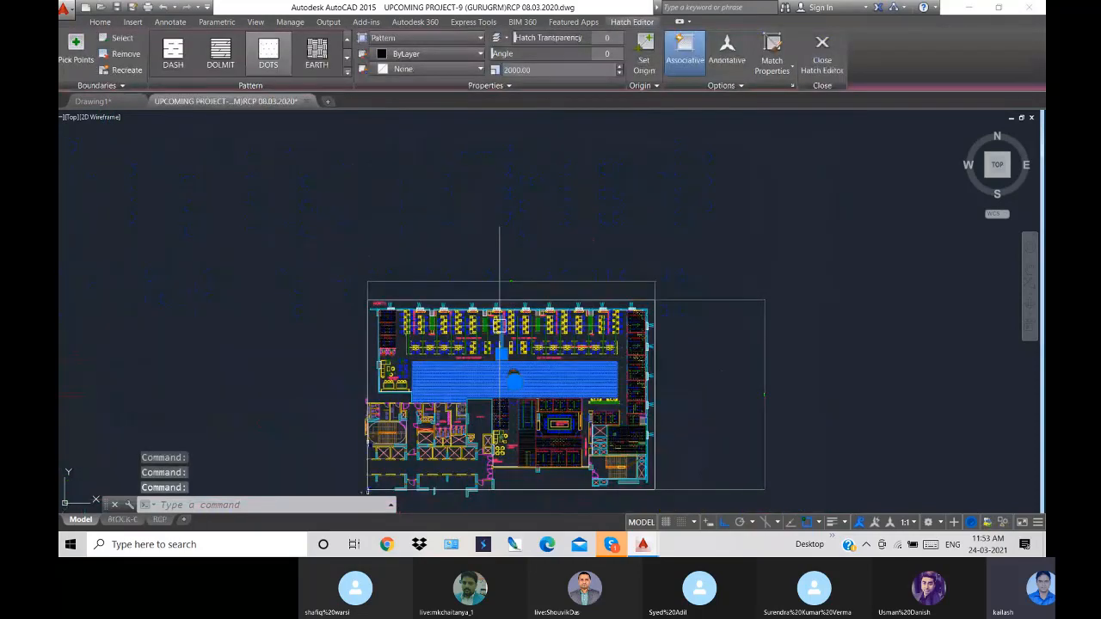
{"action": "key", "text": "Escape"}
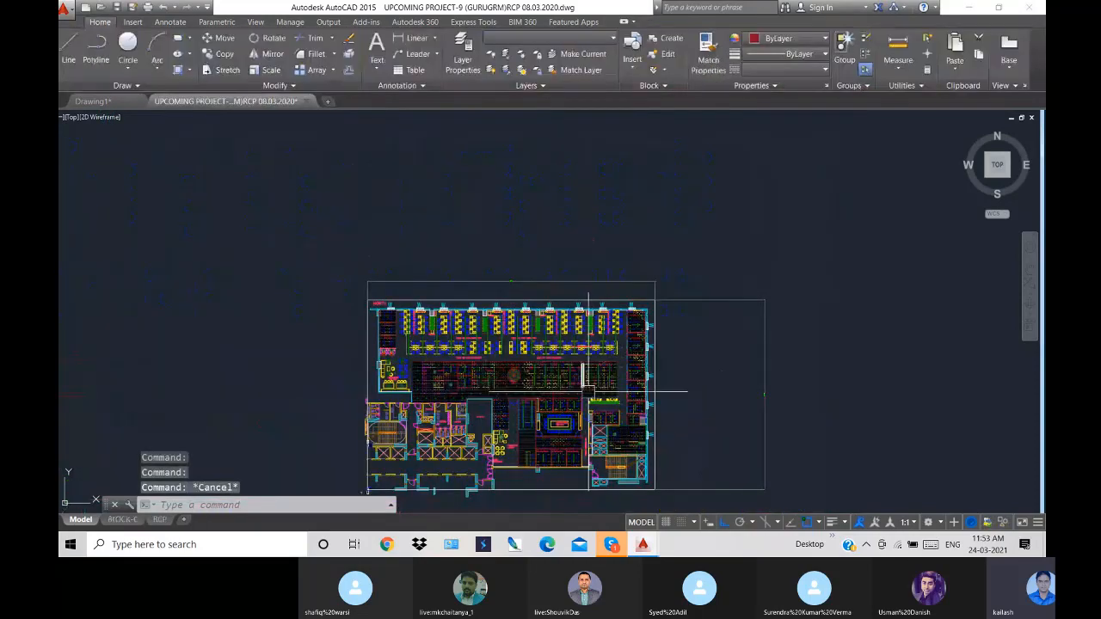
- Select the planter above the REPRO unit among the linear work stations, and clear the selection
{"action": "scroll", "coordinate": [434, 333], "scroll_direction": "up", "scroll_amount": 5}
{"action": "scroll", "coordinate": [434, 333], "scroll_direction": "up", "scroll_amount": 4}
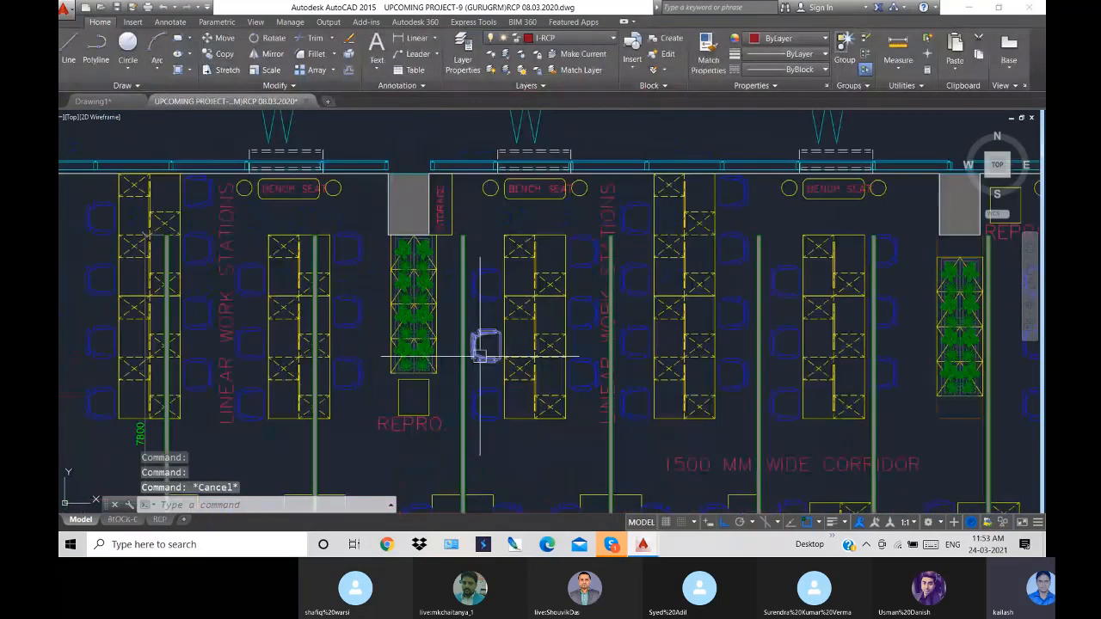
{"action": "left_click", "coordinate": [421, 290]}
{"action": "key", "text": "Escape"}
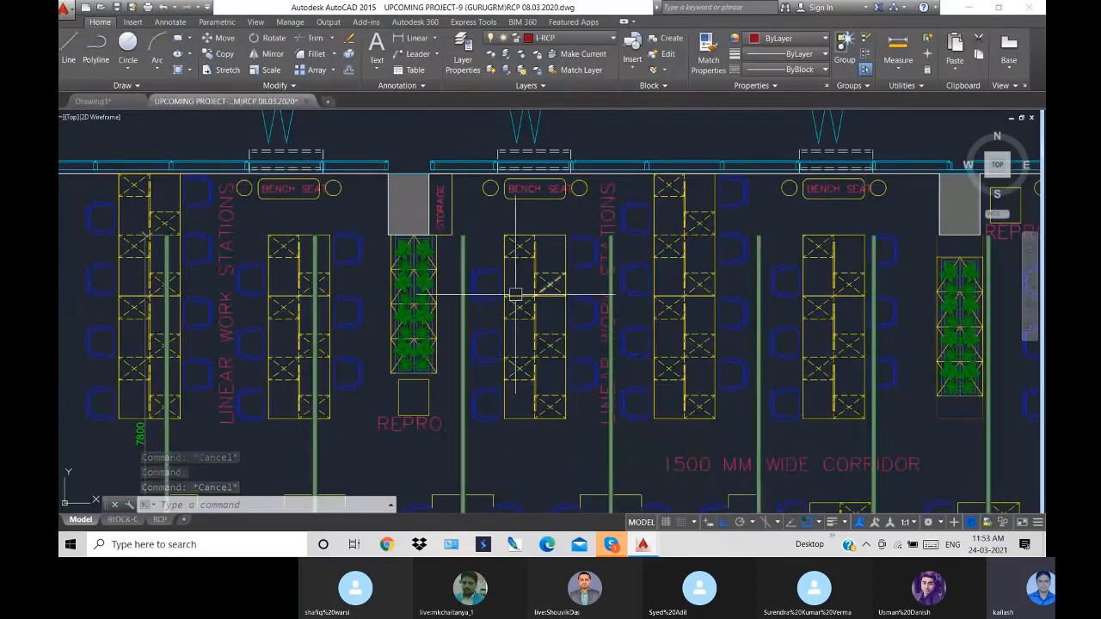
- Window-select the three chairs beside the REPRO planter, move them above the floor plan, and undo the move
{"action": "scroll", "coordinate": [454, 256], "scroll_direction": "up", "scroll_amount": 4}
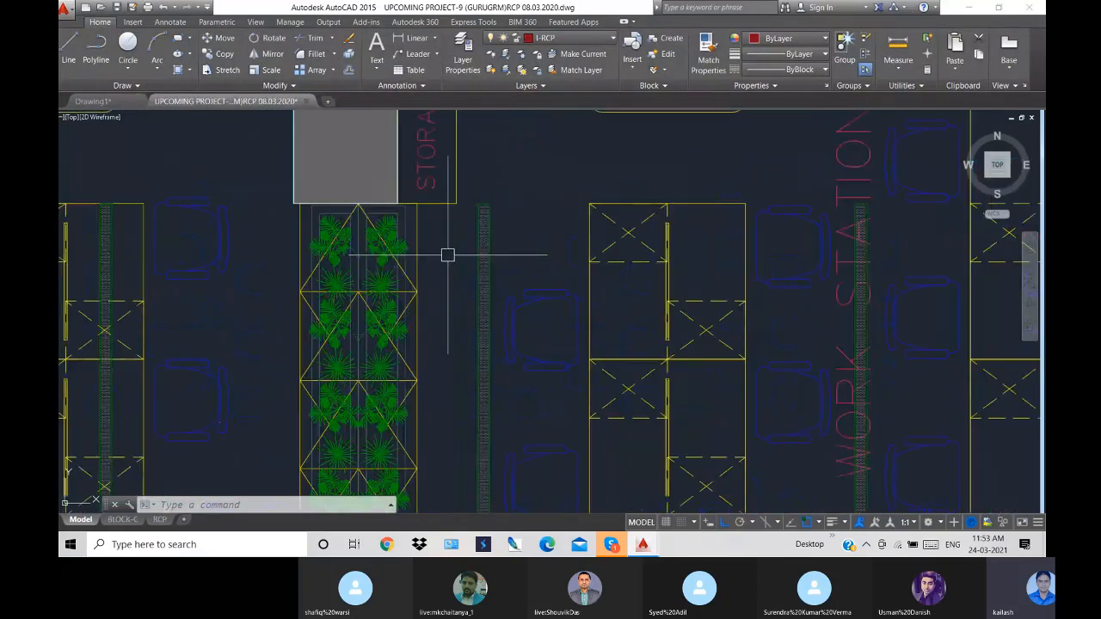
{"action": "left_click", "coordinate": [456, 259]}
{"action": "scroll", "coordinate": [530, 355], "scroll_direction": "down", "scroll_amount": 5}
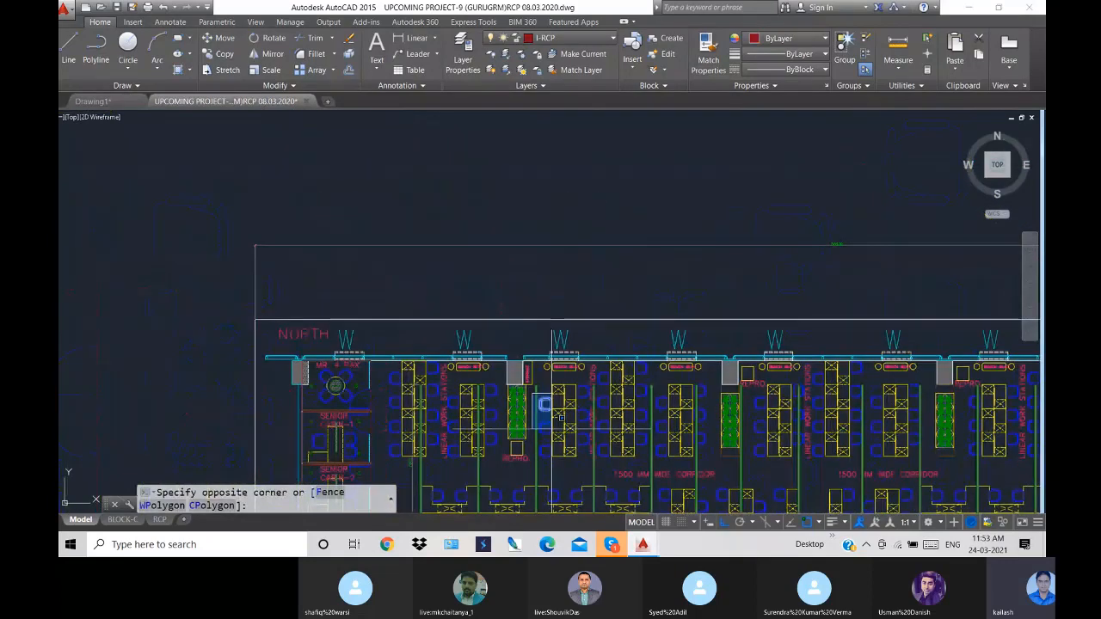
{"action": "scroll", "coordinate": [559, 413], "scroll_direction": "up", "scroll_amount": 4}
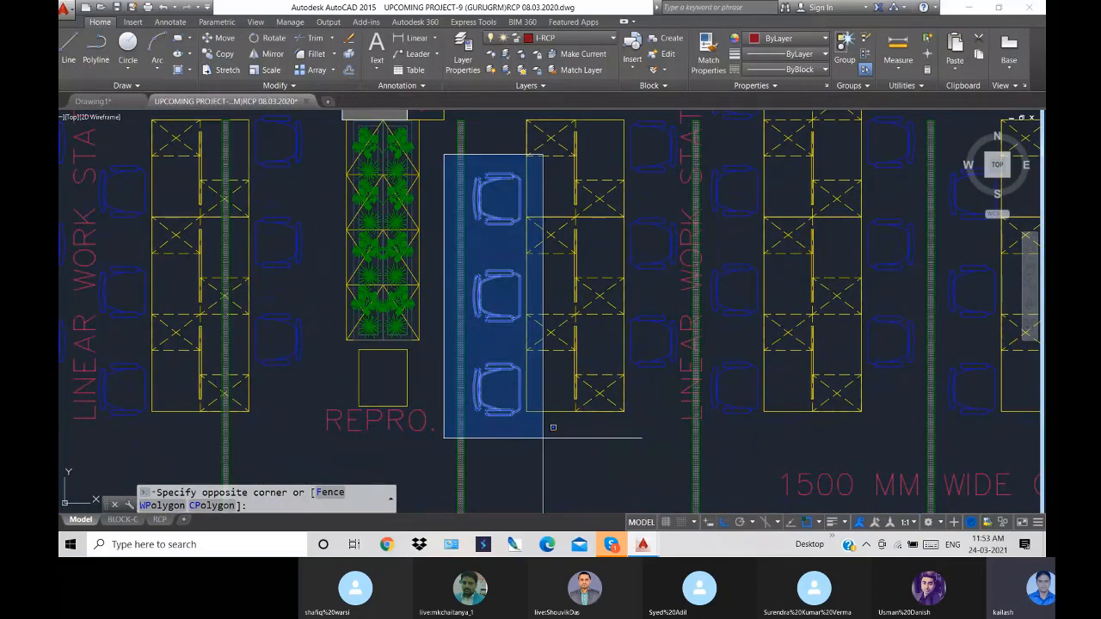
{"action": "left_click", "coordinate": [553, 427]}
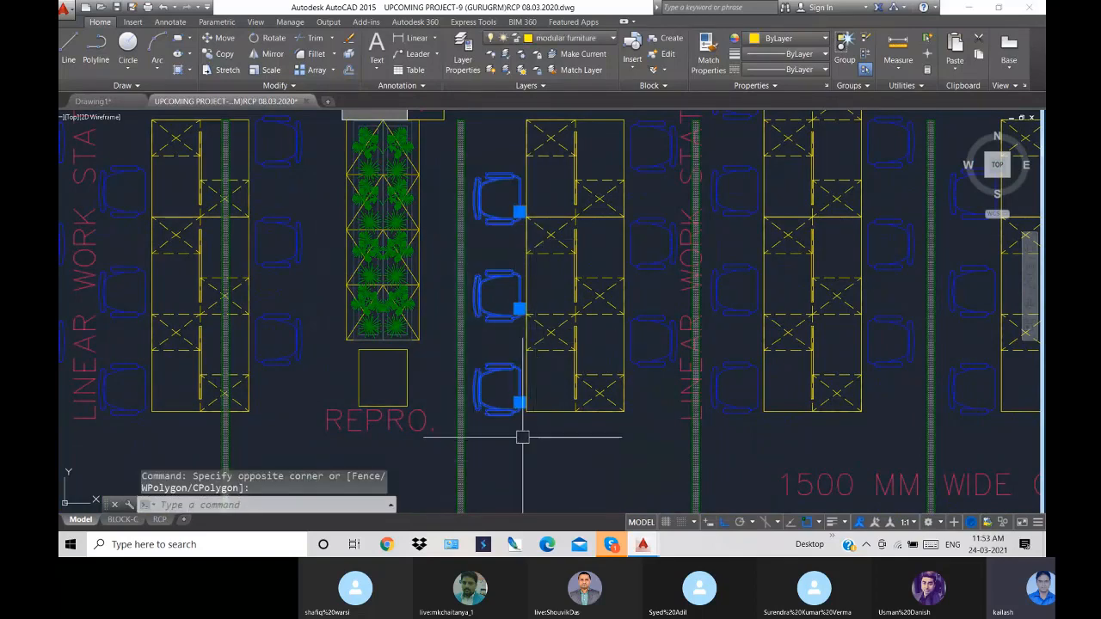
{"action": "scroll", "coordinate": [522, 437], "scroll_direction": "down", "scroll_amount": 5}
{"action": "type", "text": "m"}
{"action": "key", "text": "Return"}
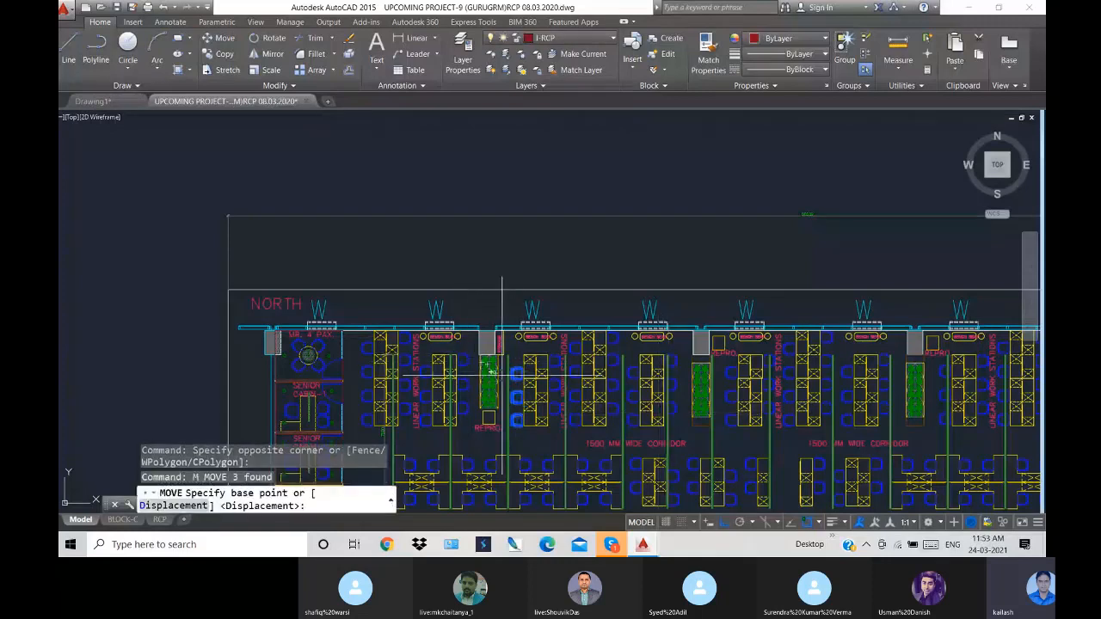
{"action": "left_click", "coordinate": [506, 375]}
{"action": "left_click", "coordinate": [506, 145]}
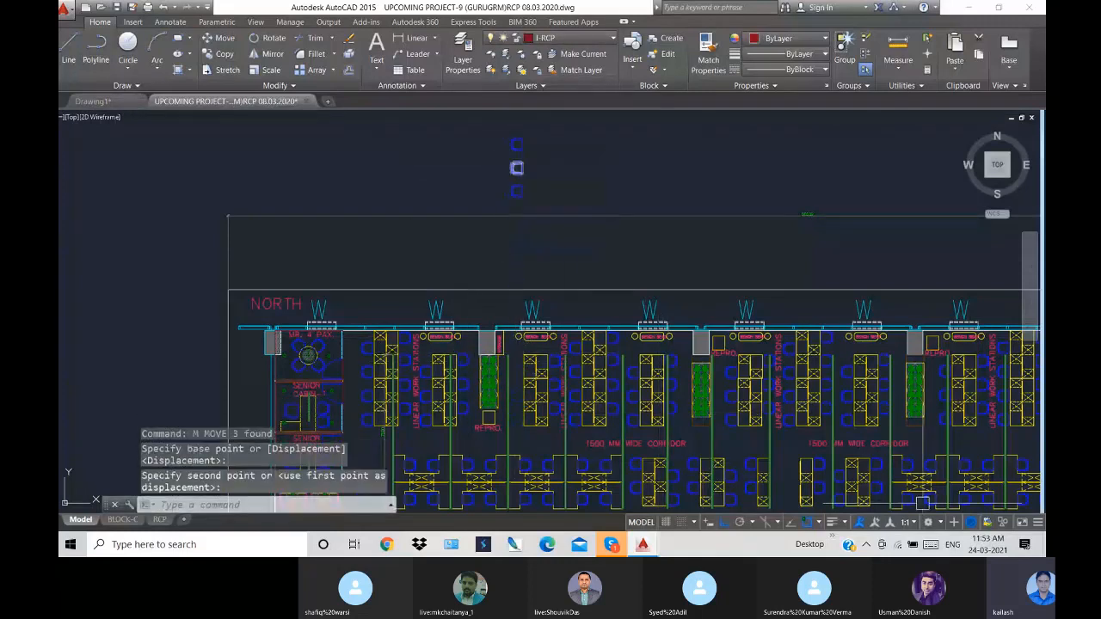
{"action": "key", "text": "ctrl+z"}
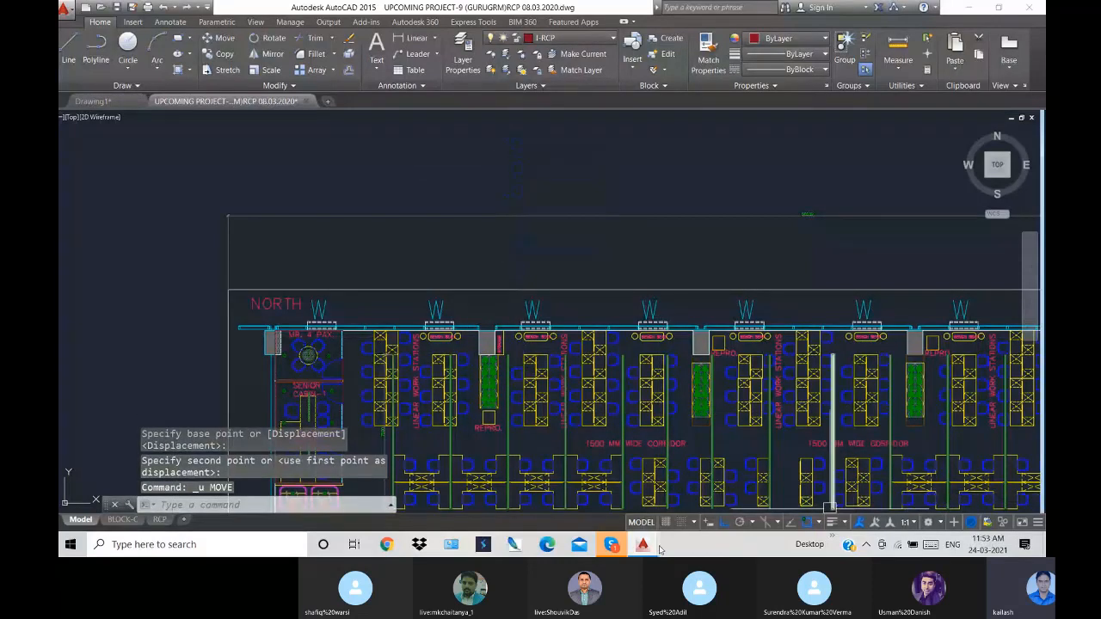
- Crossing-select only the three chairs beside the REPRO planter with a narrow box through them, and clear the selection
{"action": "scroll", "coordinate": [534, 378], "scroll_direction": "up", "scroll_amount": 5}
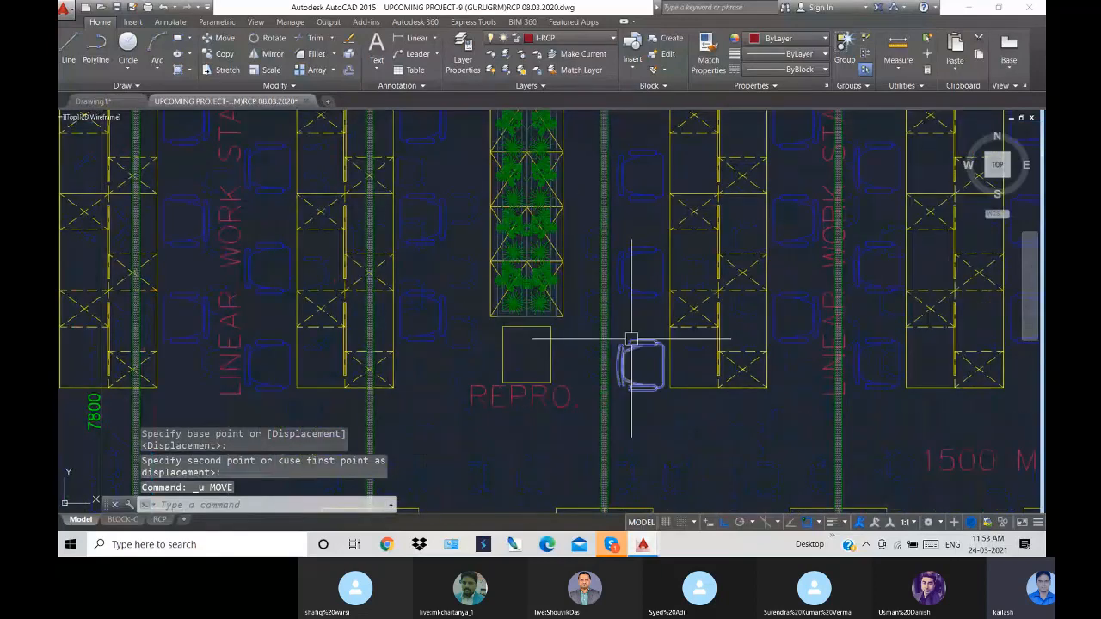
{"action": "scroll", "coordinate": [631, 338], "scroll_direction": "down", "scroll_amount": 2}
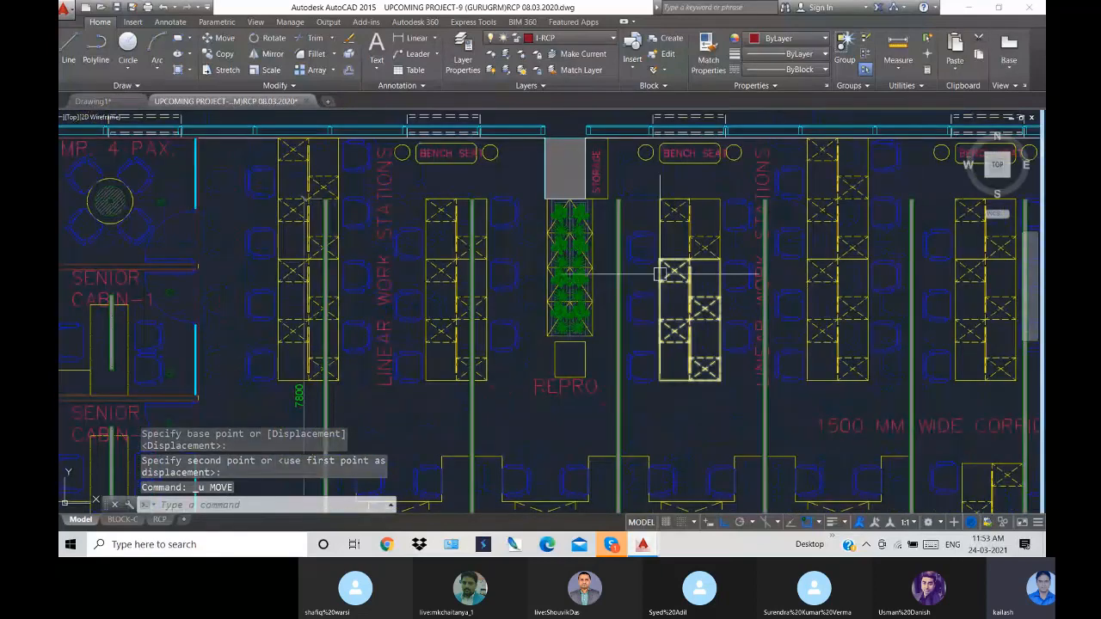
{"action": "scroll", "coordinate": [642, 361], "scroll_direction": "up", "scroll_amount": 3}
{"action": "left_click", "coordinate": [641, 342]}
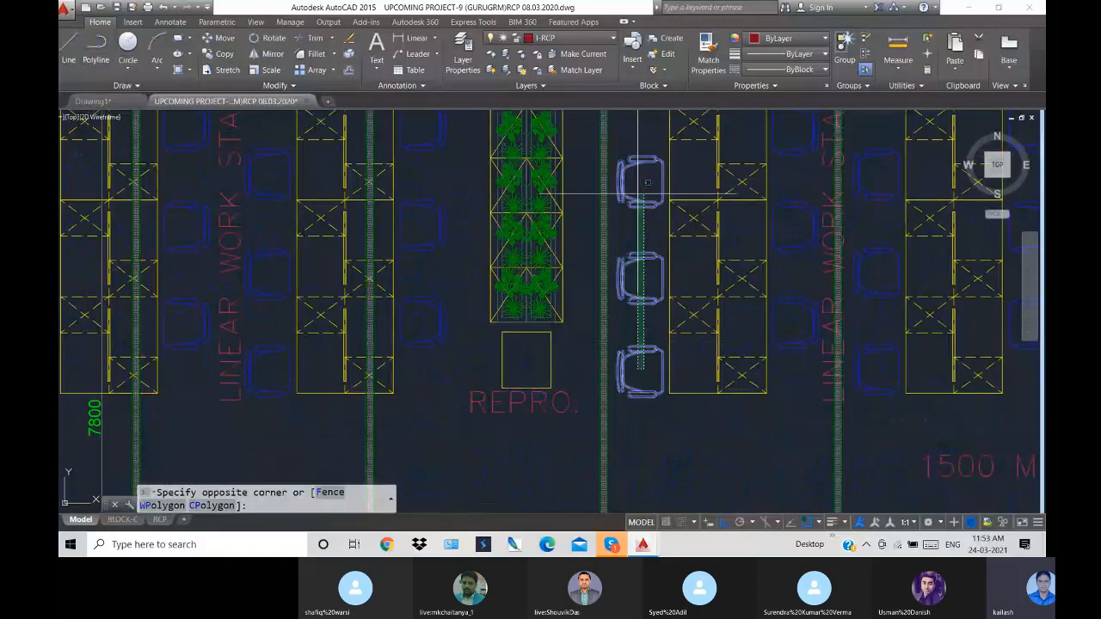
{"action": "scroll", "coordinate": [634, 182], "scroll_direction": "down", "scroll_amount": 2}
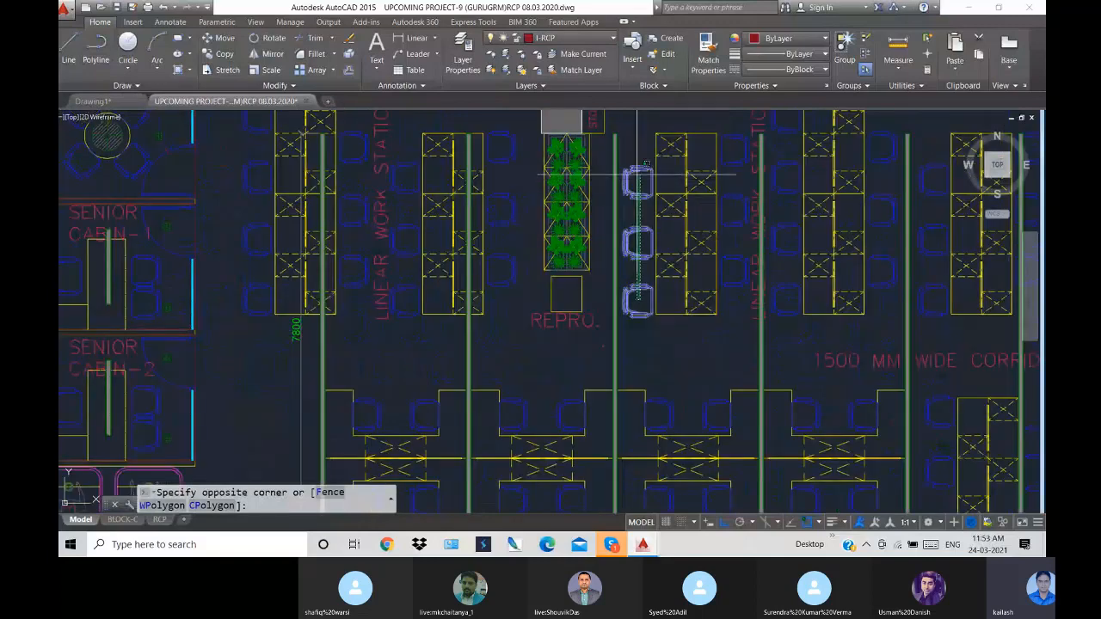
{"action": "left_click", "coordinate": [635, 184]}
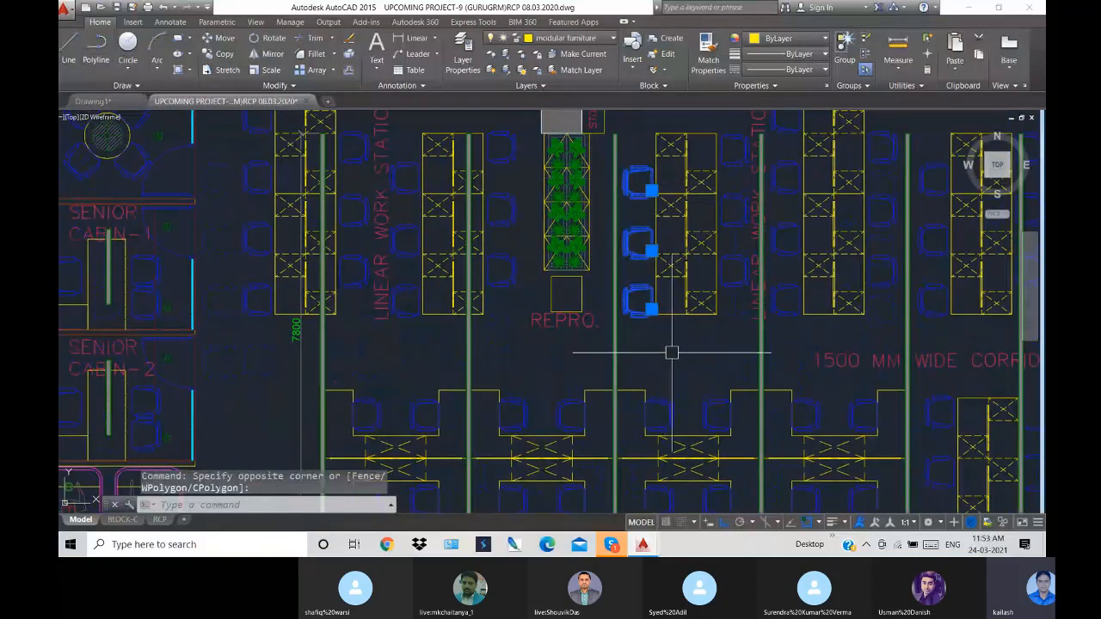
{"action": "key", "text": "Escape"}
- Crossing-select the three chairs with a box that also overlaps the adjoining desks, and clear the selection
{"action": "left_click", "coordinate": [667, 335]}
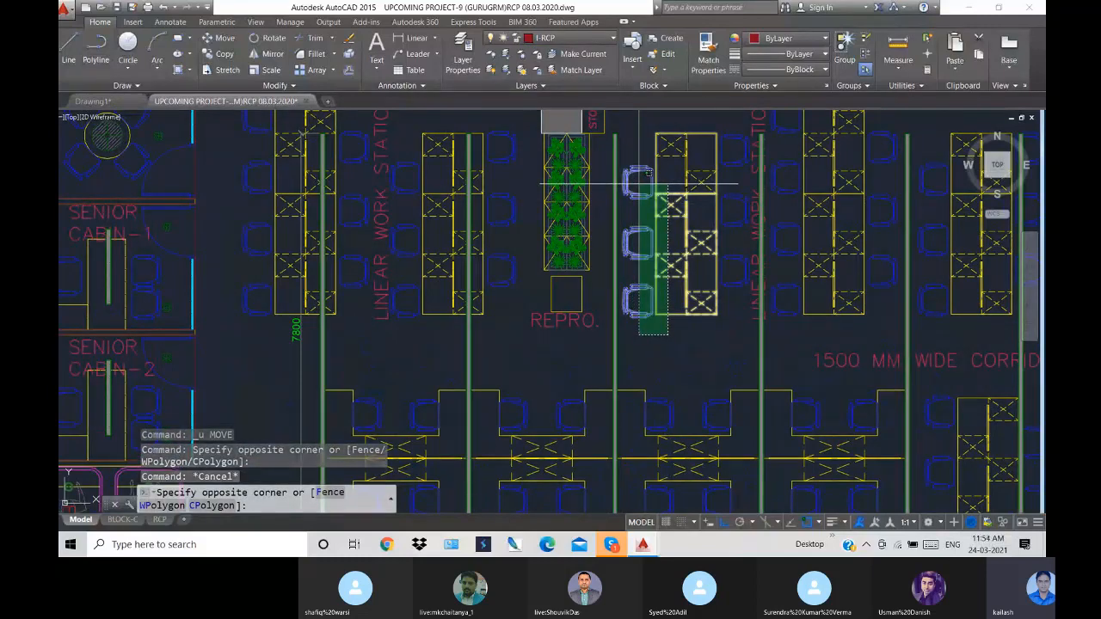
{"action": "left_click", "coordinate": [638, 184]}
{"action": "key", "text": "Escape"}
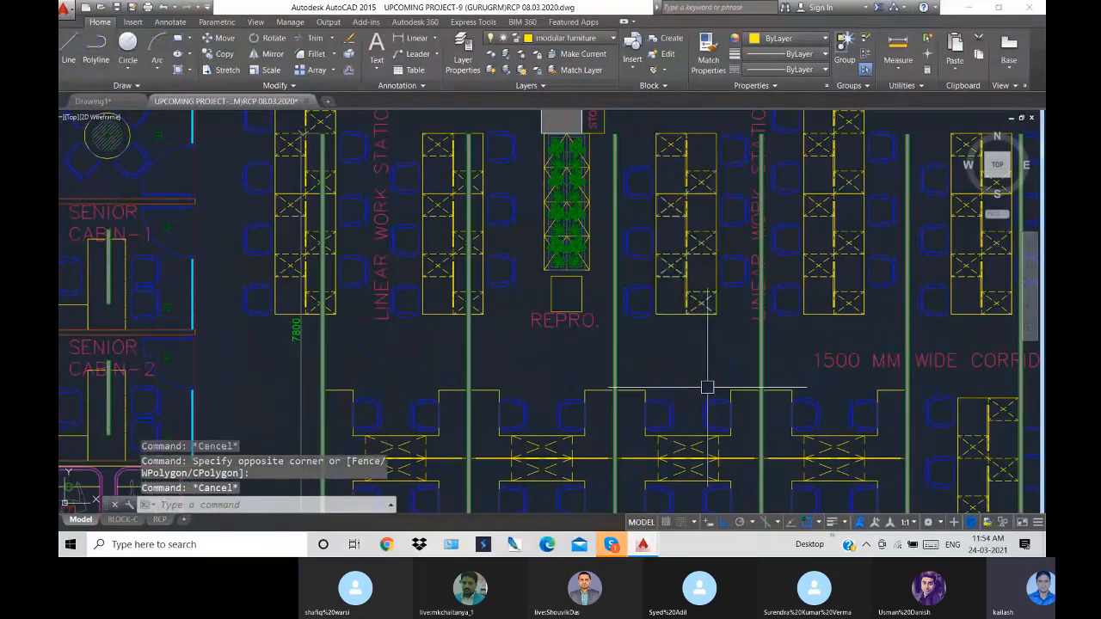
- Window-select the three chairs by enclosing them completely without the desks, and clear the selection
{"action": "left_click", "coordinate": [604, 155]}
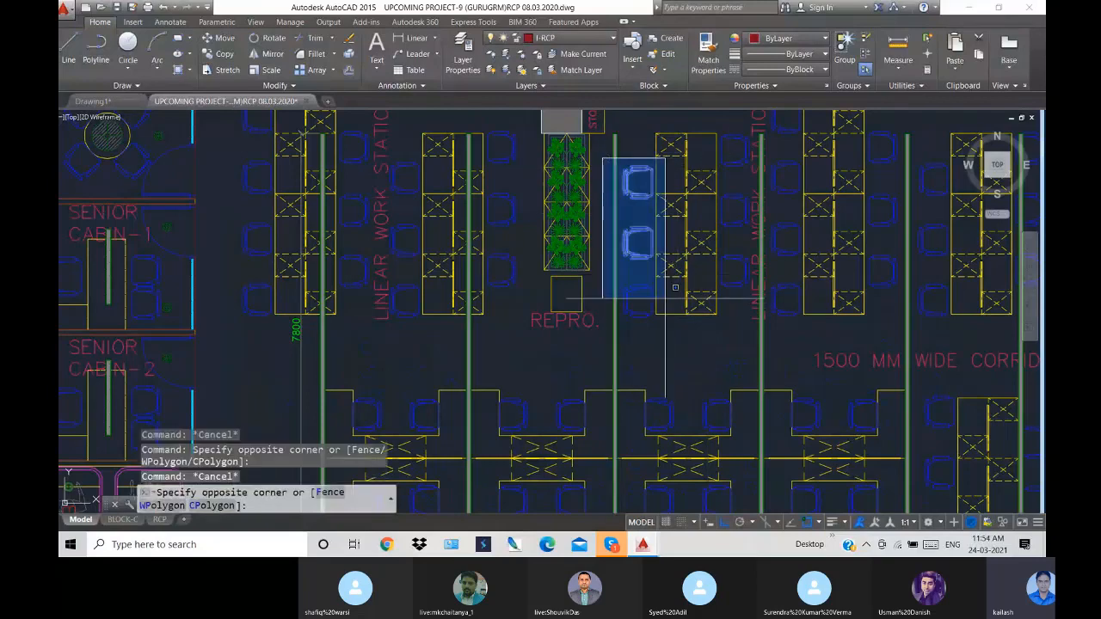
{"action": "left_click", "coordinate": [677, 337]}
{"action": "key", "text": "Escape"}
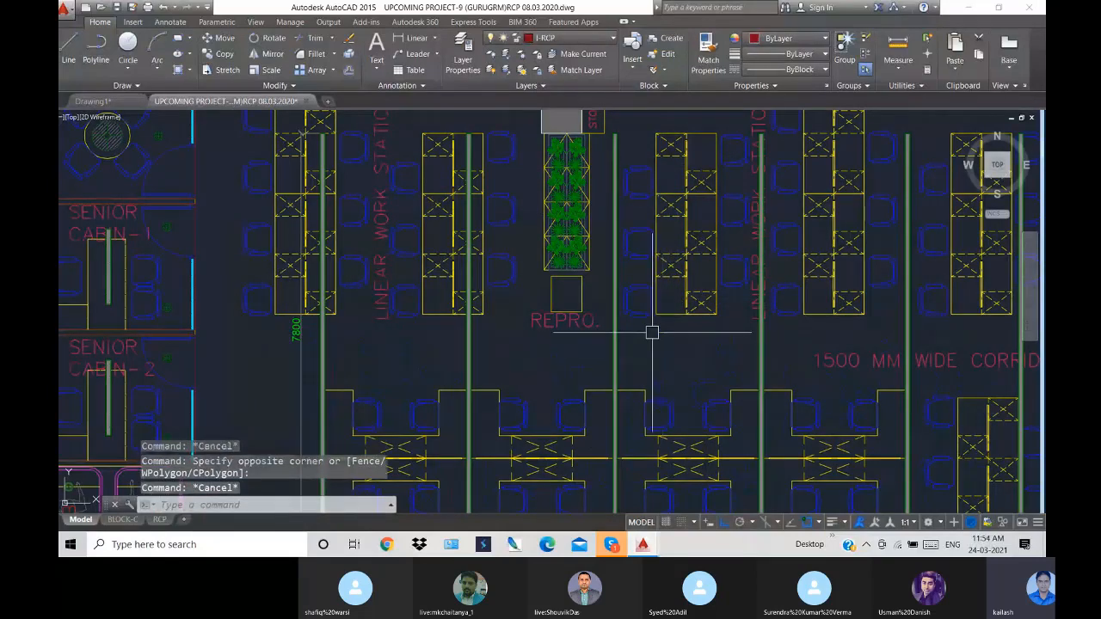
- Select the same three chairs again, starting the selection box just below the lowest chair, and clear the selection
{"action": "scroll", "coordinate": [653, 309], "scroll_direction": "up", "scroll_amount": 3}
{"action": "left_click", "coordinate": [646, 335]}
{"action": "scroll", "coordinate": [636, 215], "scroll_direction": "down", "scroll_amount": 5}
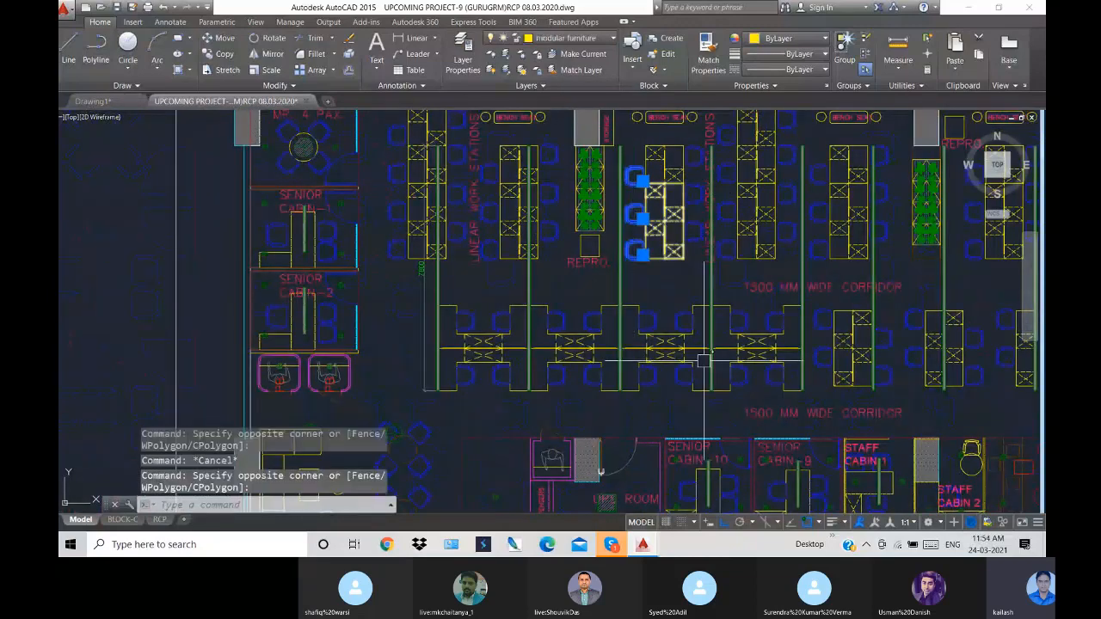
{"action": "key", "text": "Escape"}
{"action": "scroll", "coordinate": [282, 425], "scroll_direction": "up", "scroll_amount": 4}
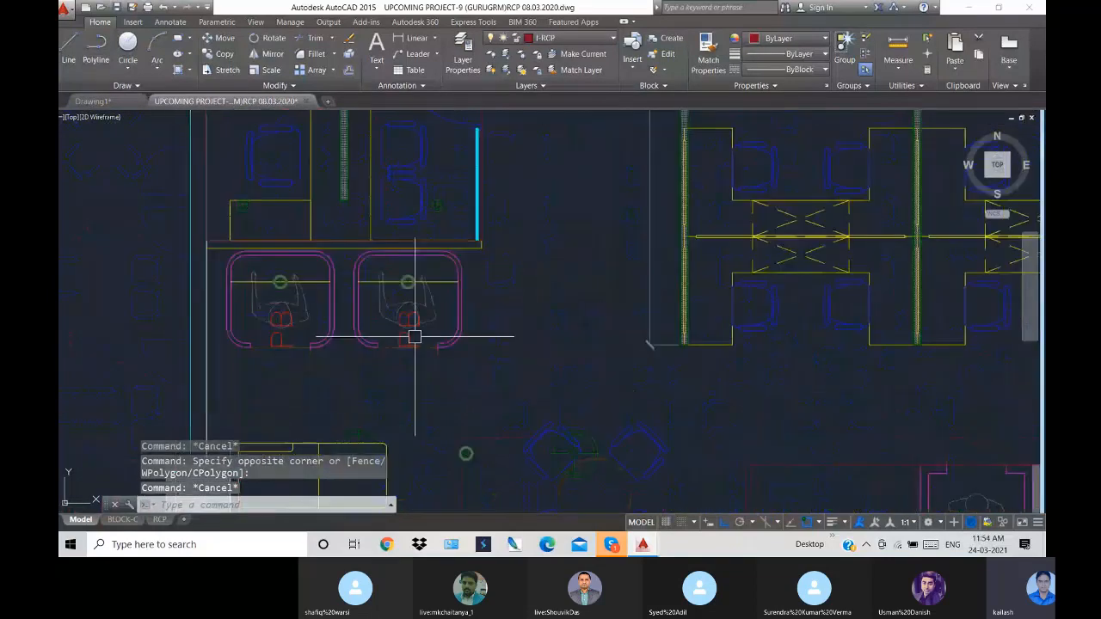
{"action": "scroll", "coordinate": [465, 409], "scroll_direction": "down", "scroll_amount": 4}
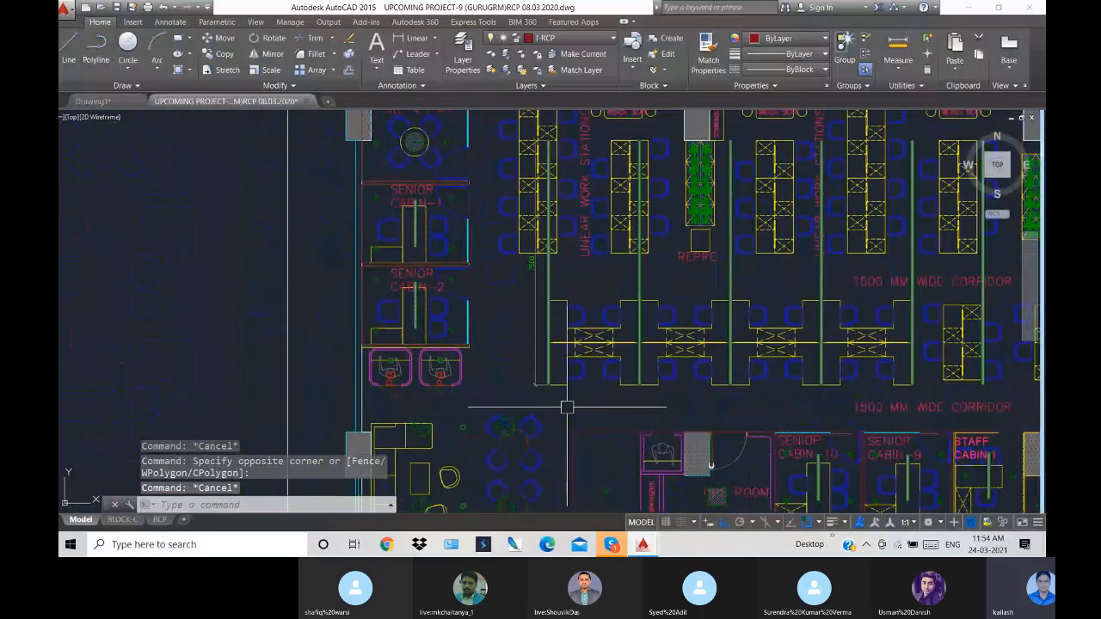
{"action": "scroll", "coordinate": [559, 408], "scroll_direction": "down", "scroll_amount": 5}
{"action": "scroll", "coordinate": [649, 323], "scroll_direction": "up", "scroll_amount": 8}
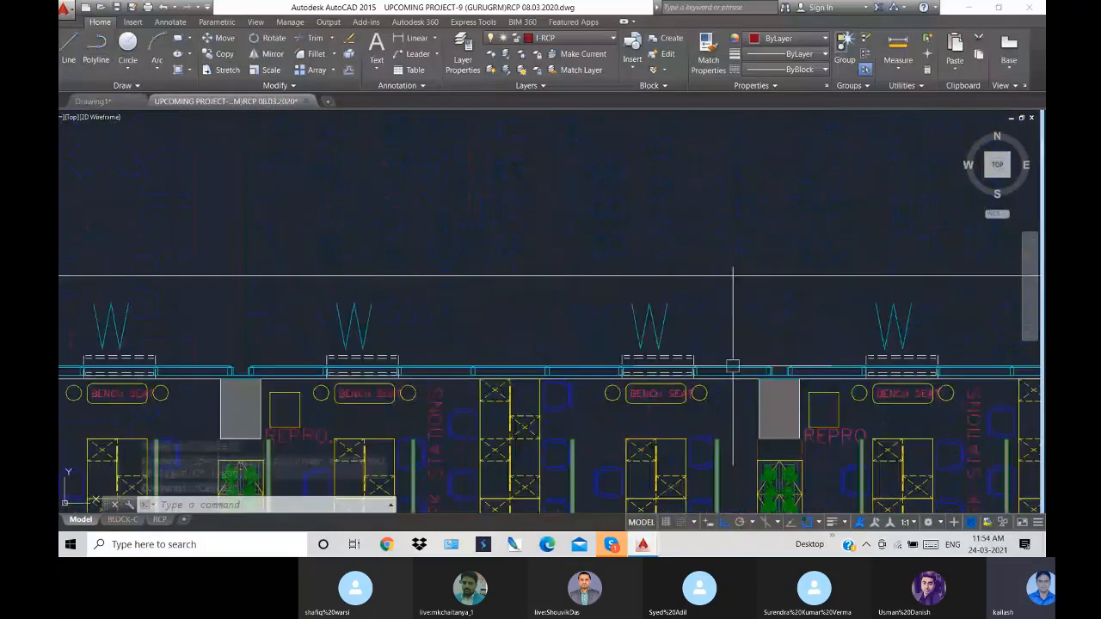
{"action": "scroll", "coordinate": [612, 354], "scroll_direction": "down", "scroll_amount": 6}
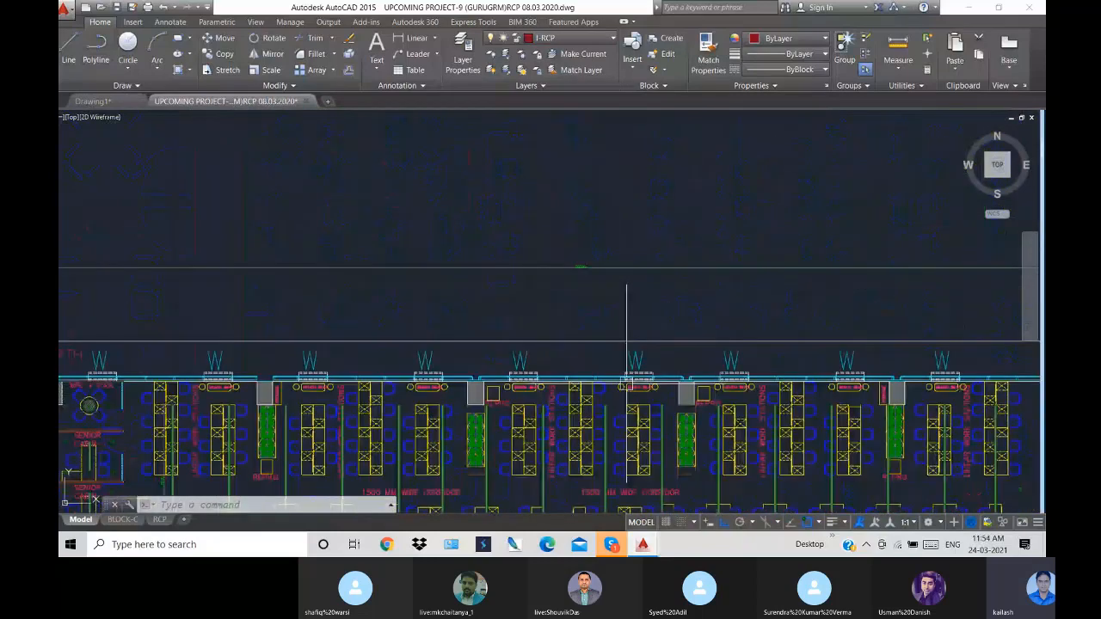
- Cancel any active command in the office floor plan and switch to the Drawing1 drawing
{"action": "key", "text": "Escape"}
{"action": "key", "text": "Escape"}
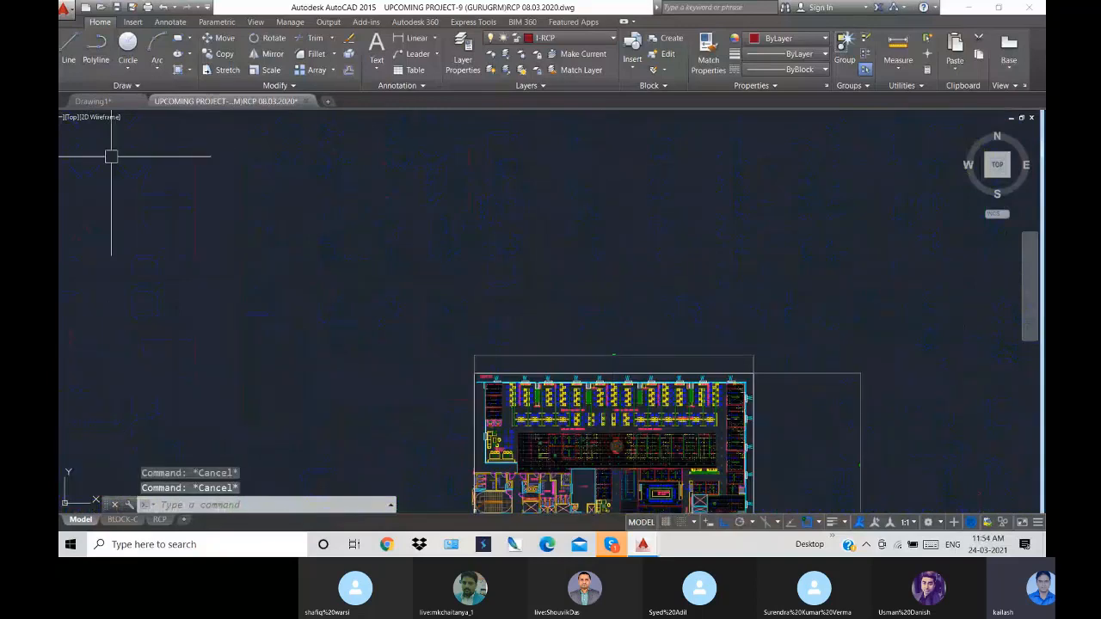
{"action": "left_click", "coordinate": [93, 101]}
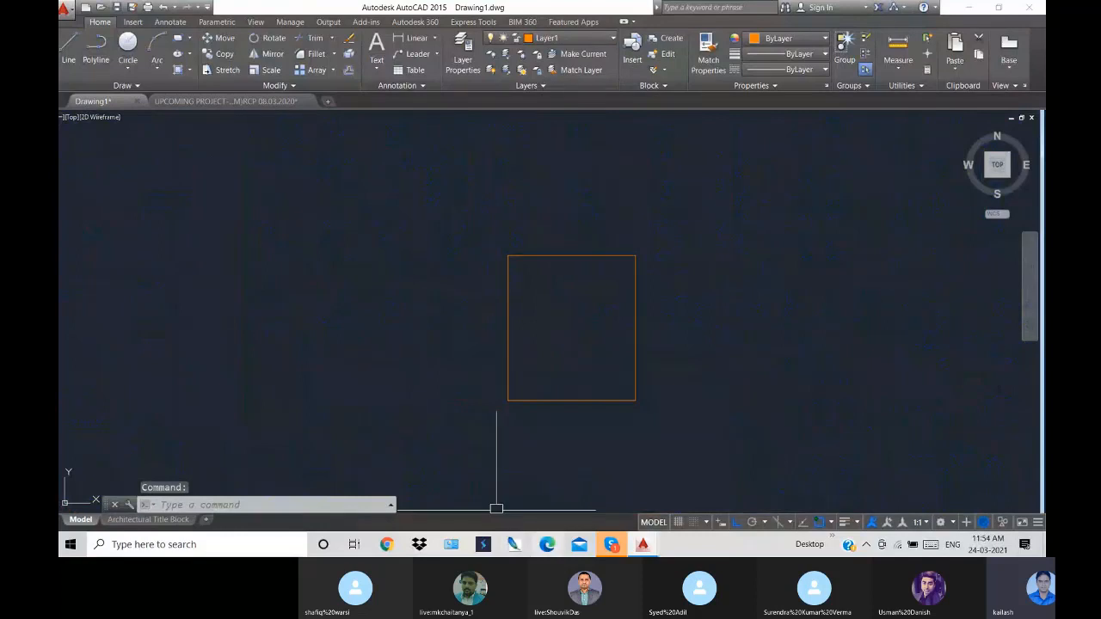
- Switch to the Skype call, check the messages in its chat, and return to the drawing
{"action": "left_click", "coordinate": [610, 544]}
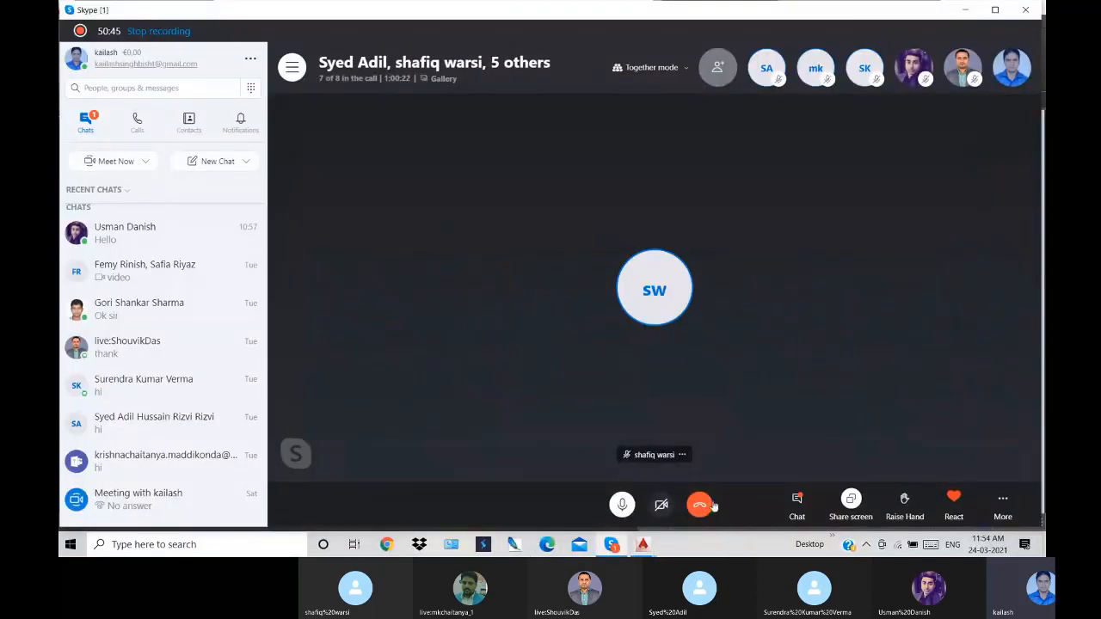
{"action": "left_click", "coordinate": [797, 504]}
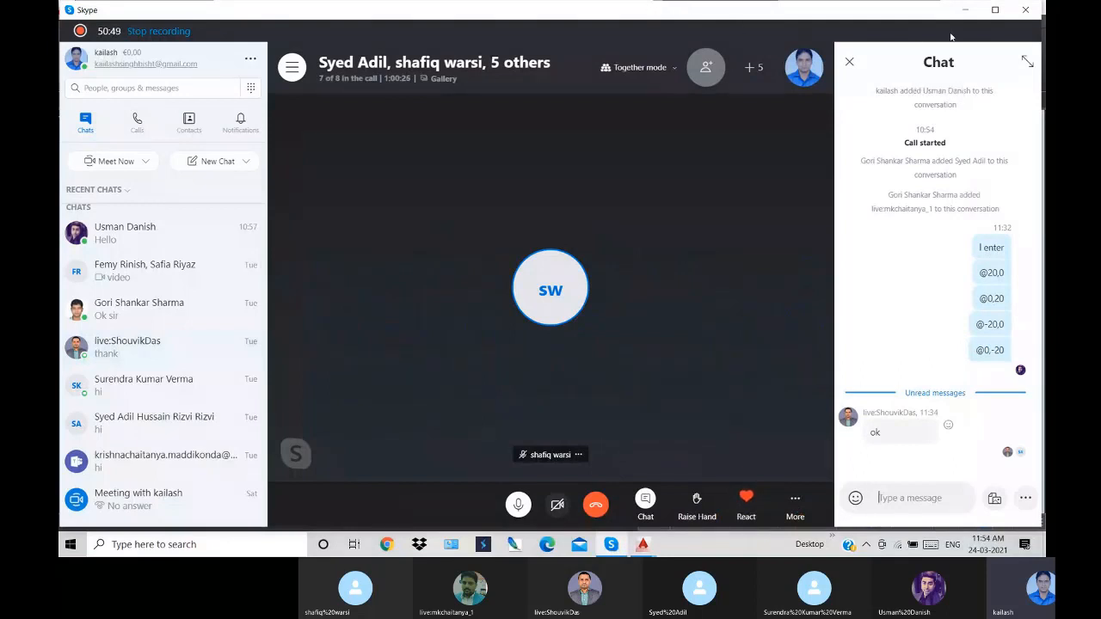
{"action": "left_click", "coordinate": [964, 9]}
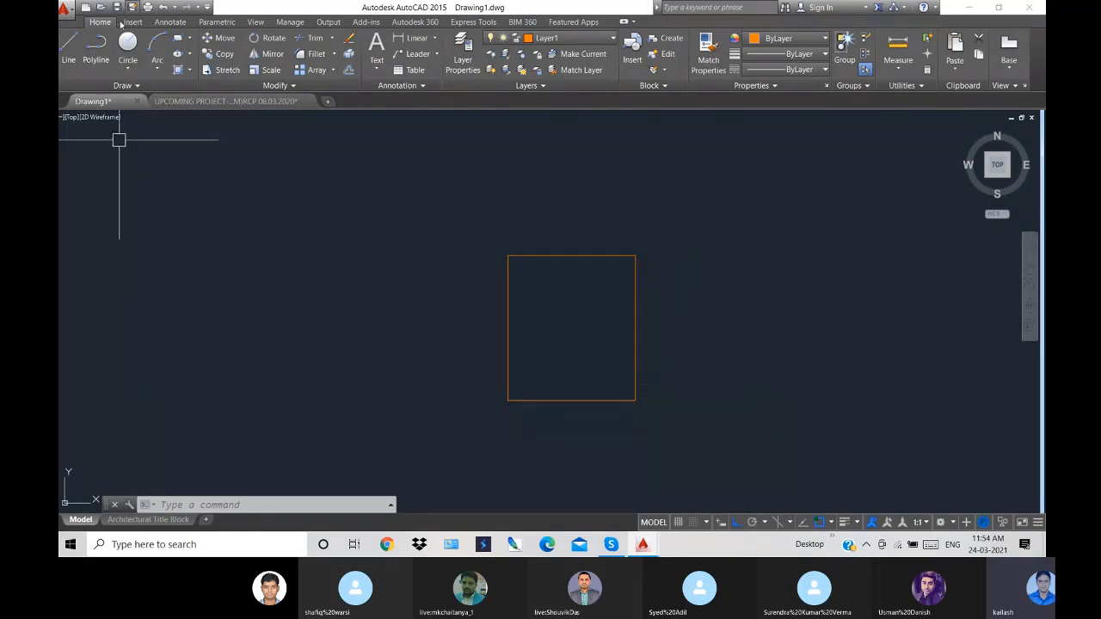
- Draw a horizontal line from the rectangle's lower-left corner along its lower edge, extending well past its right side
{"action": "left_click", "coordinate": [69, 47]}
{"action": "left_click", "coordinate": [583, 401]}
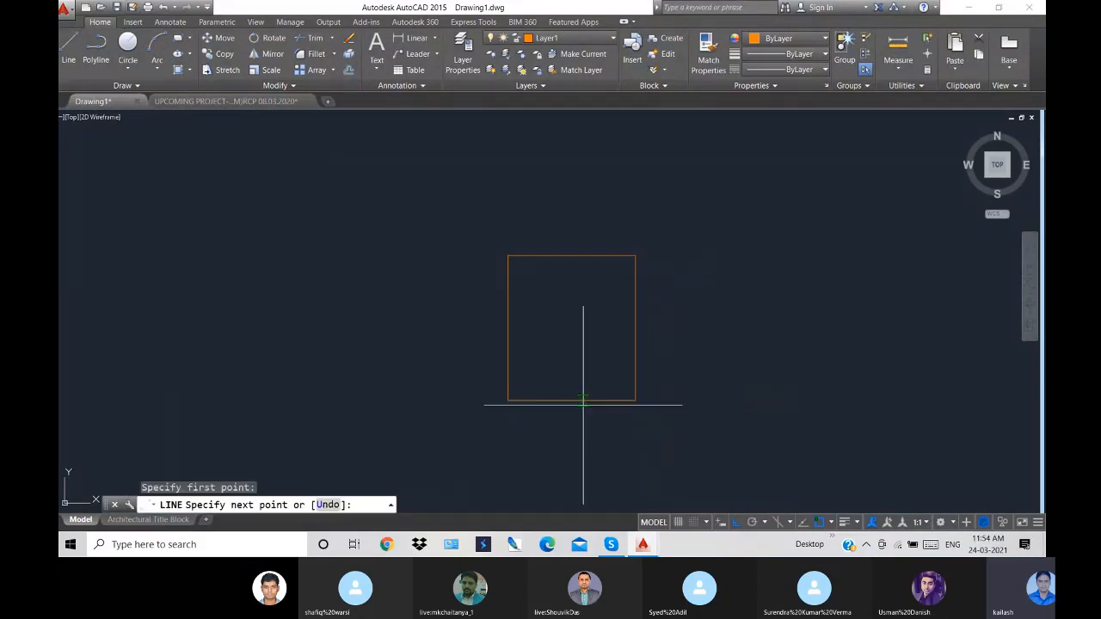
{"action": "left_click", "coordinate": [946, 400]}
{"action": "right_click", "coordinate": [946, 400]}
{"action": "left_click", "coordinate": [972, 405]}
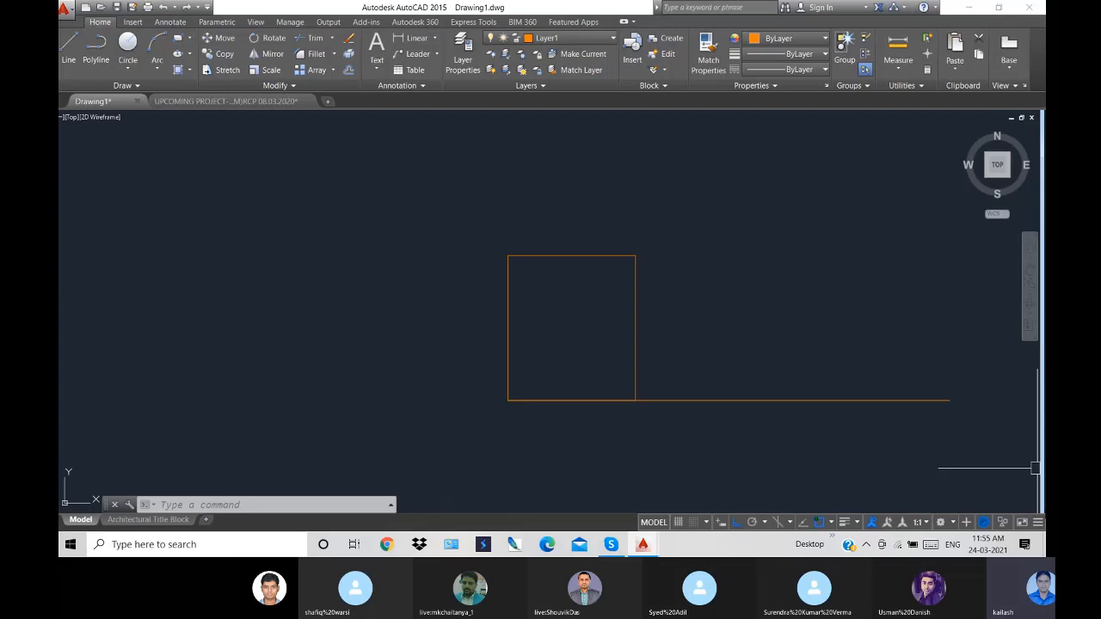
- Rotate the rectangle's four sides 45° about the lower-left corner, leaving the long horizontal line out of the selection
{"action": "type", "text": "RO"}
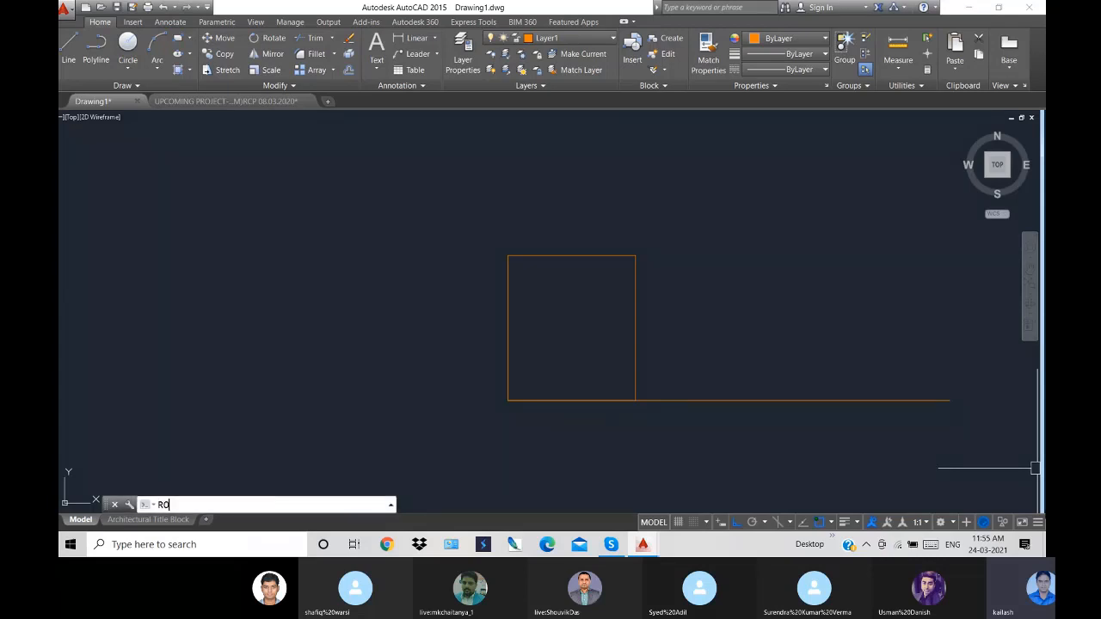
{"action": "key", "text": "Return"}
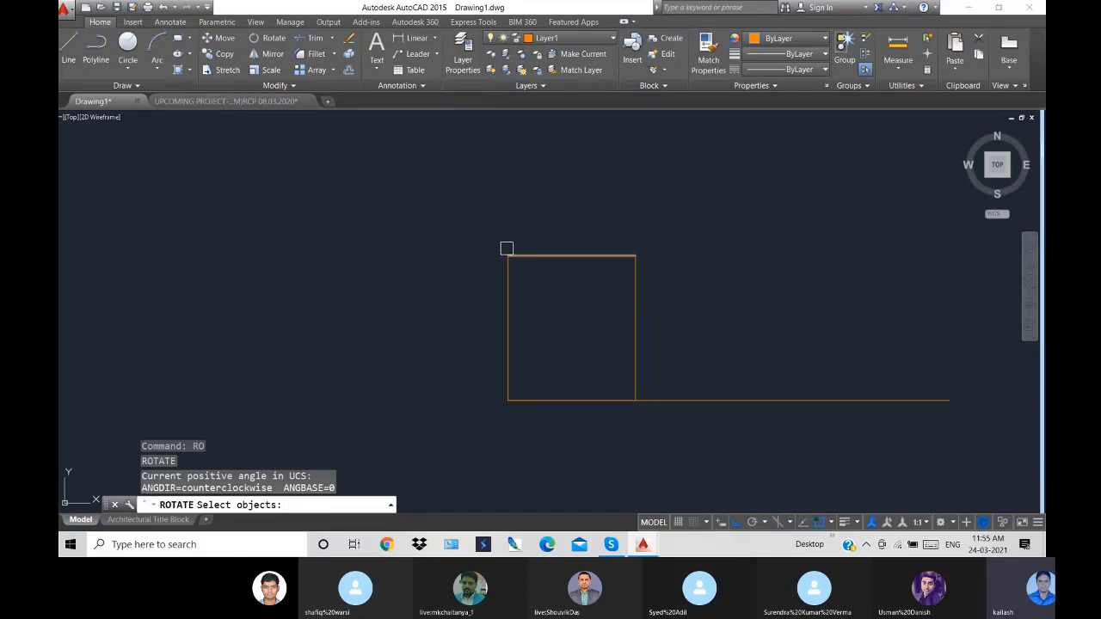
{"action": "left_click", "coordinate": [451, 239]}
{"action": "left_click", "coordinate": [653, 426]}
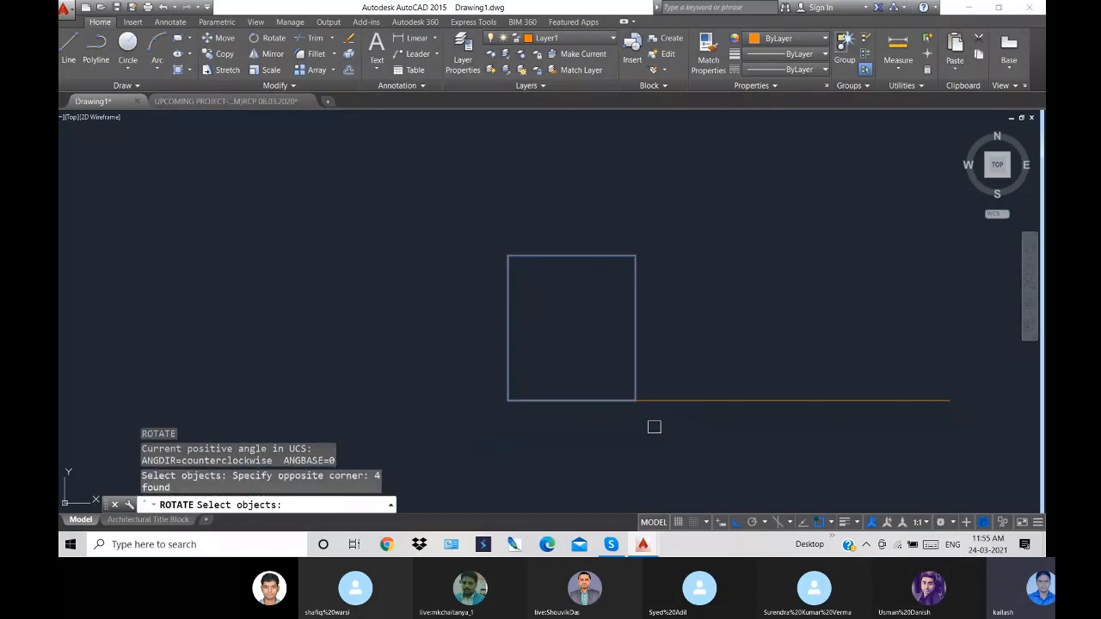
{"action": "key", "text": "Return"}
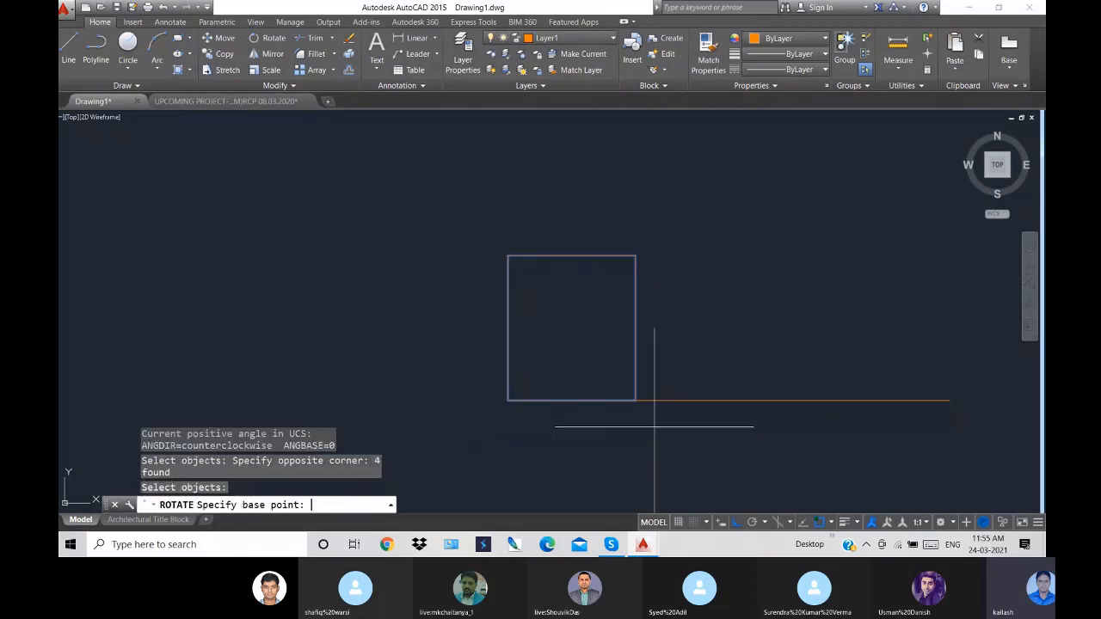
{"action": "left_click", "coordinate": [507, 400]}
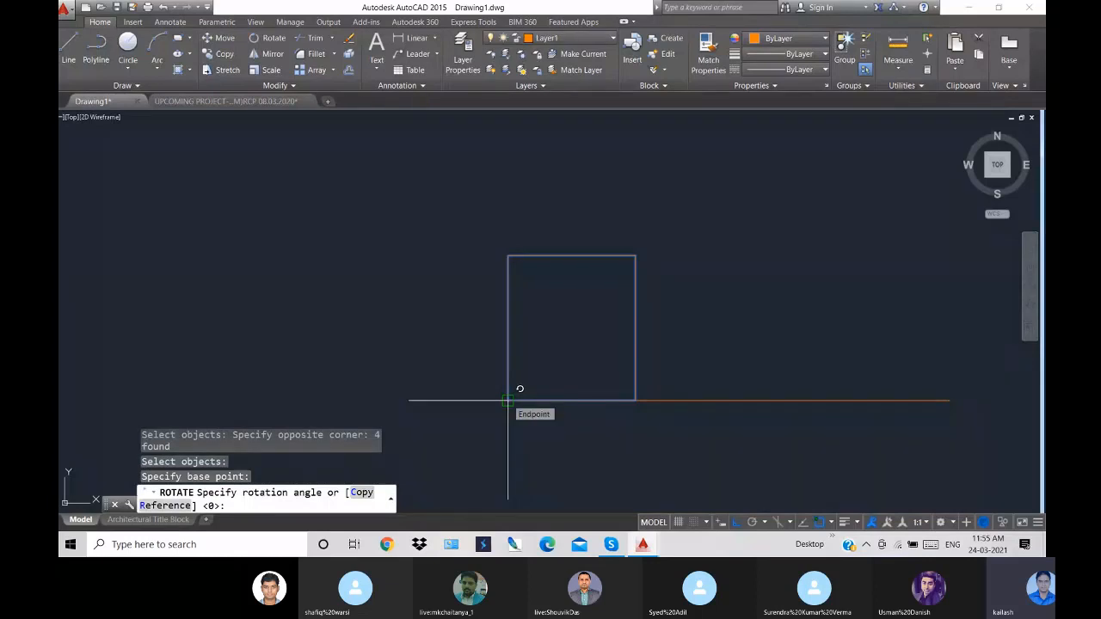
{"action": "type", "text": "45"}
{"action": "key", "text": "Return"}
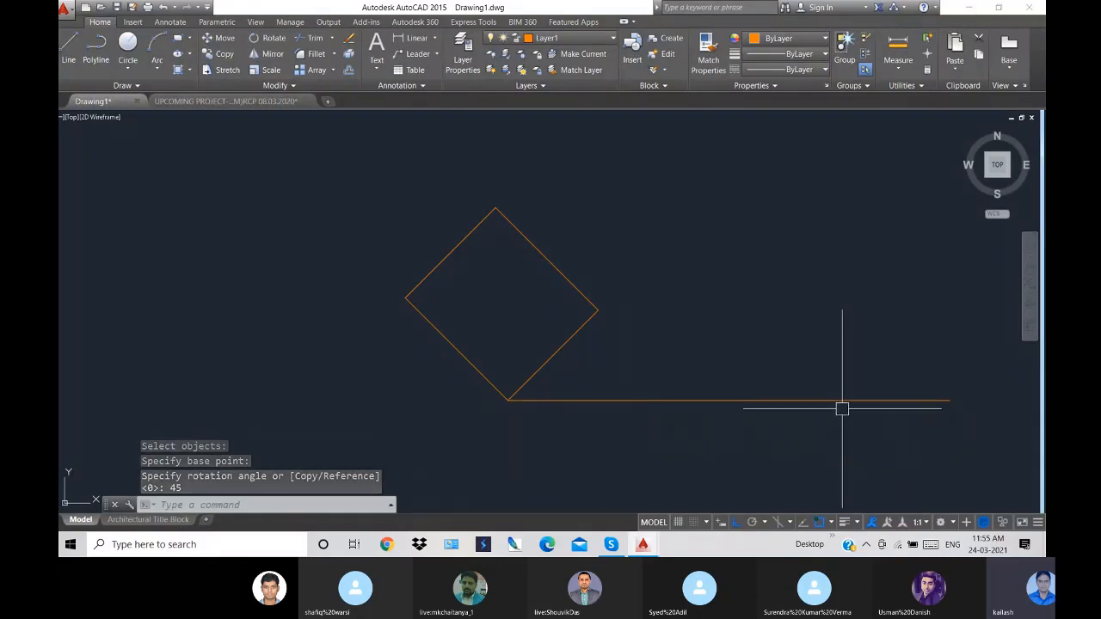
- Add an angular dimension between the rotated shape's lower-right side and the horizontal line, and inspect its text
{"action": "left_click", "coordinate": [435, 38]}
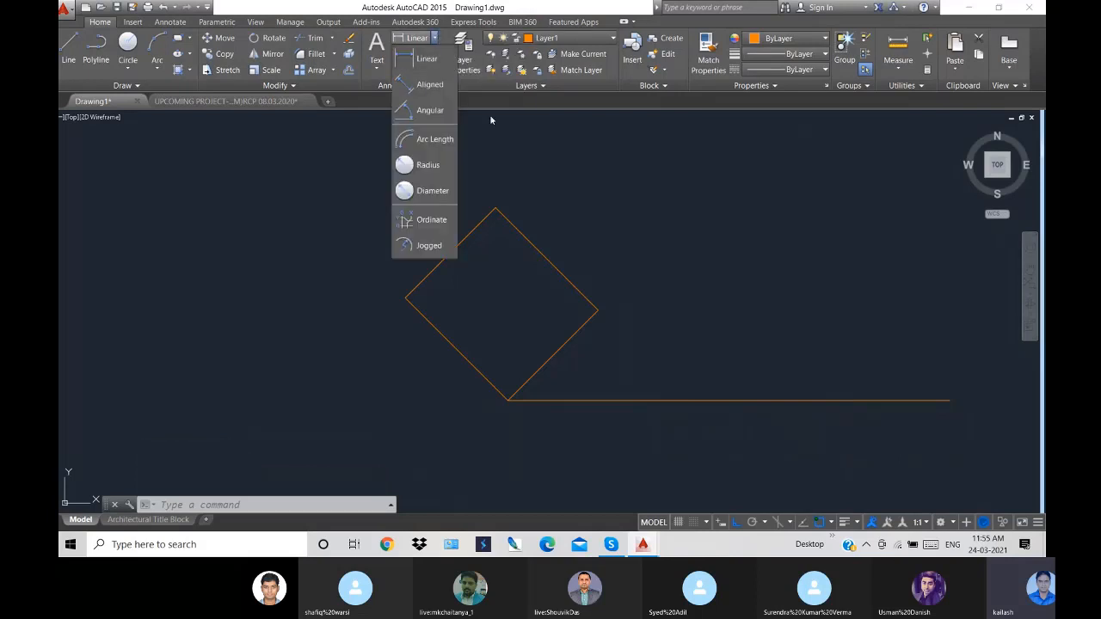
{"action": "left_click", "coordinate": [430, 110]}
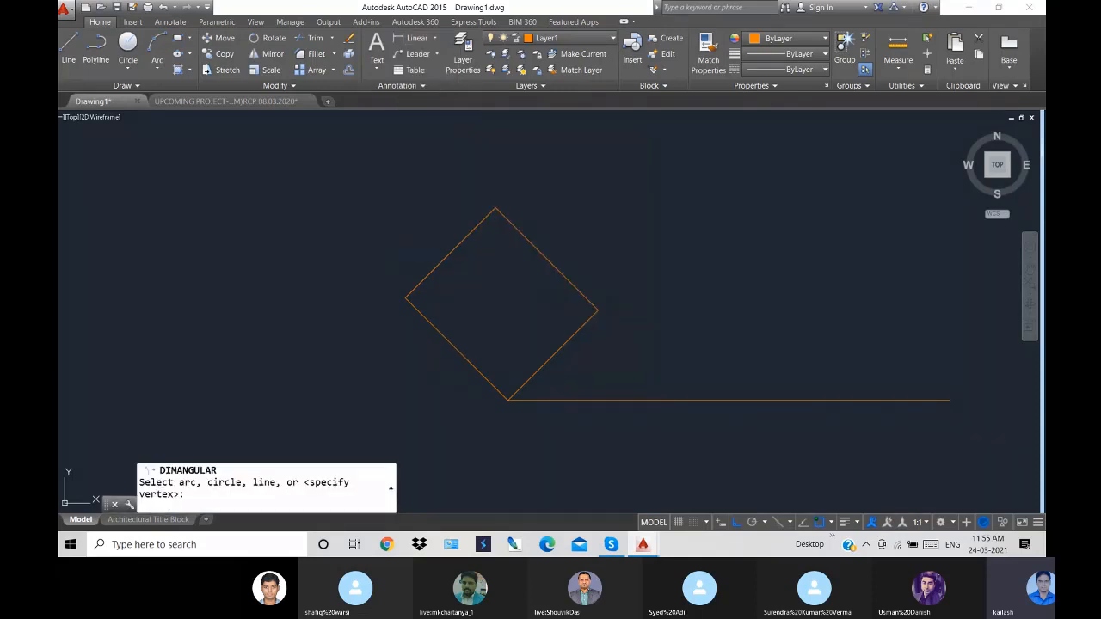
{"action": "left_click", "coordinate": [562, 349]}
{"action": "left_click", "coordinate": [583, 399]}
{"action": "left_click", "coordinate": [597, 374]}
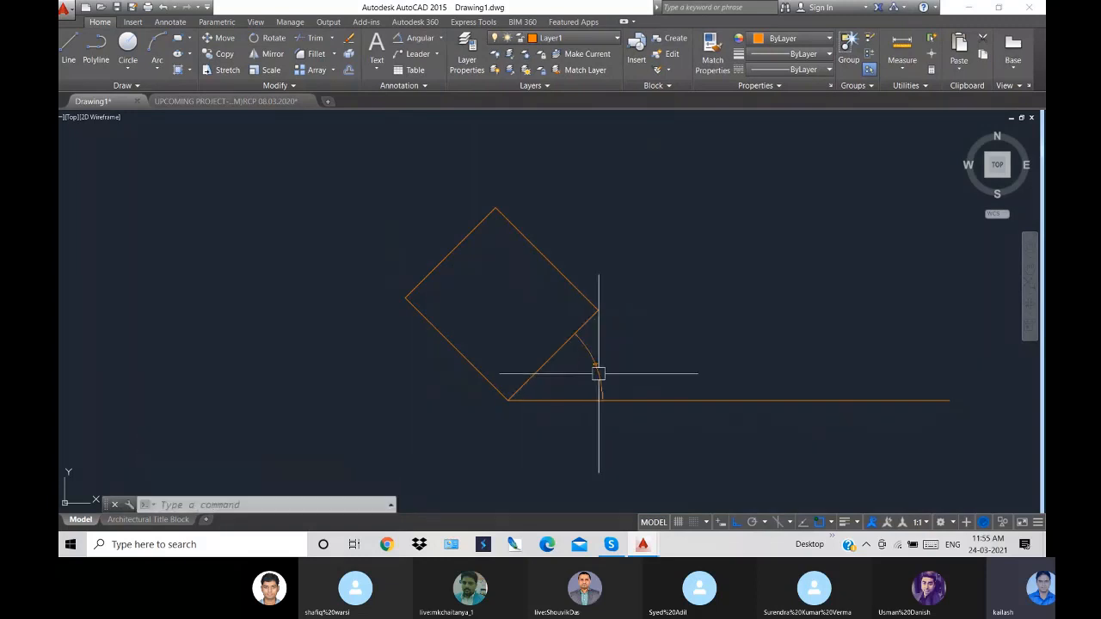
{"action": "scroll", "coordinate": [598, 369], "scroll_direction": "up", "scroll_amount": 10}
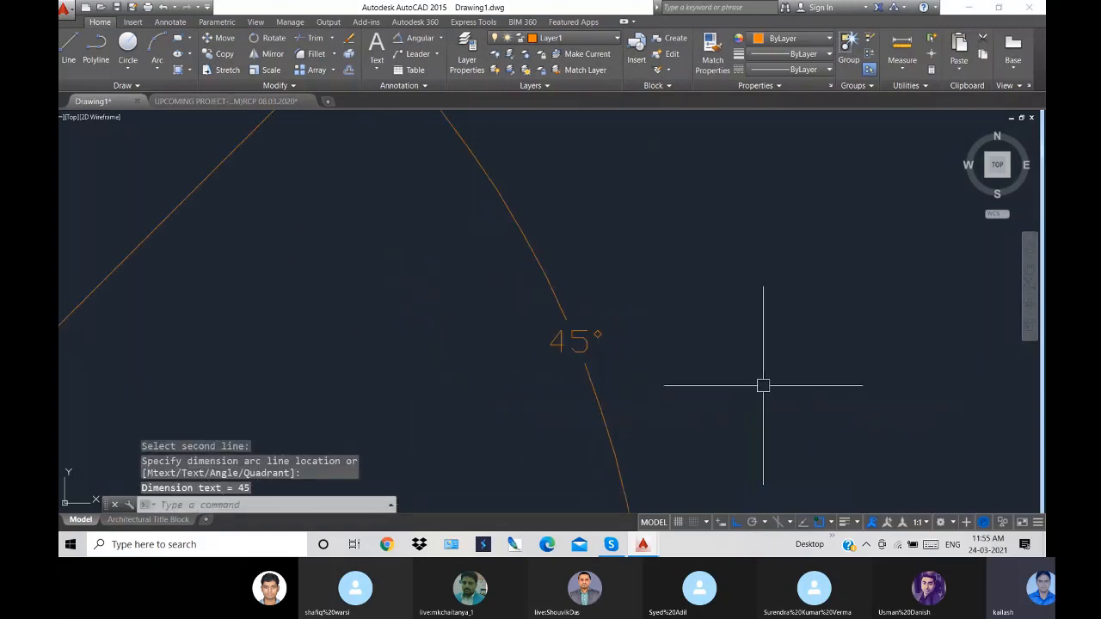
{"action": "scroll", "coordinate": [768, 379], "scroll_direction": "down", "scroll_amount": 8}
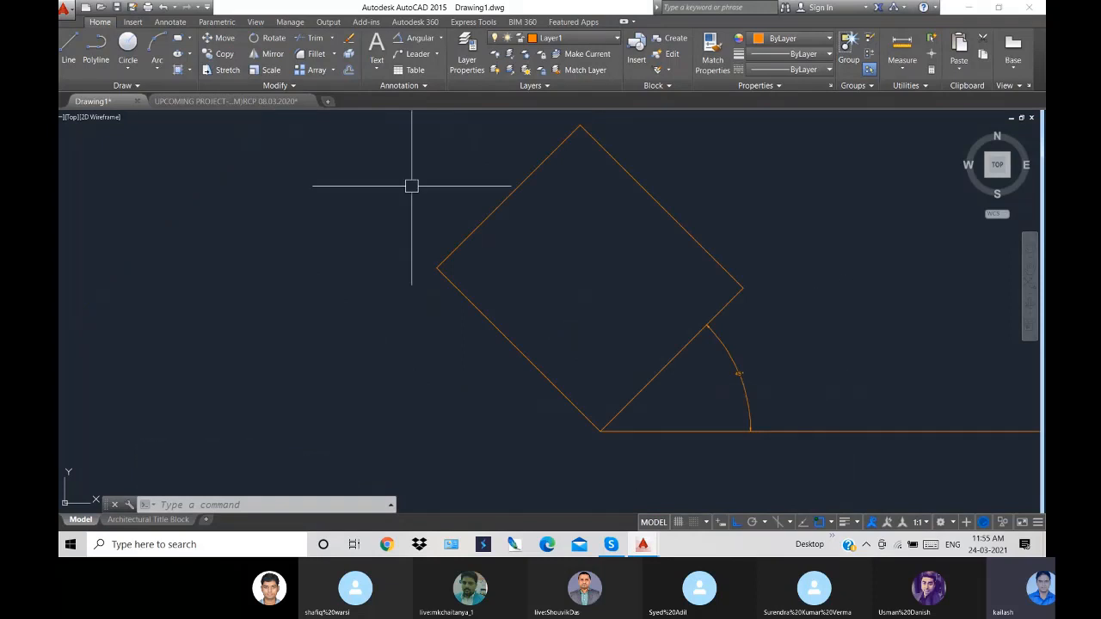
{"action": "scroll", "coordinate": [486, 289], "scroll_direction": "down", "scroll_amount": 5}
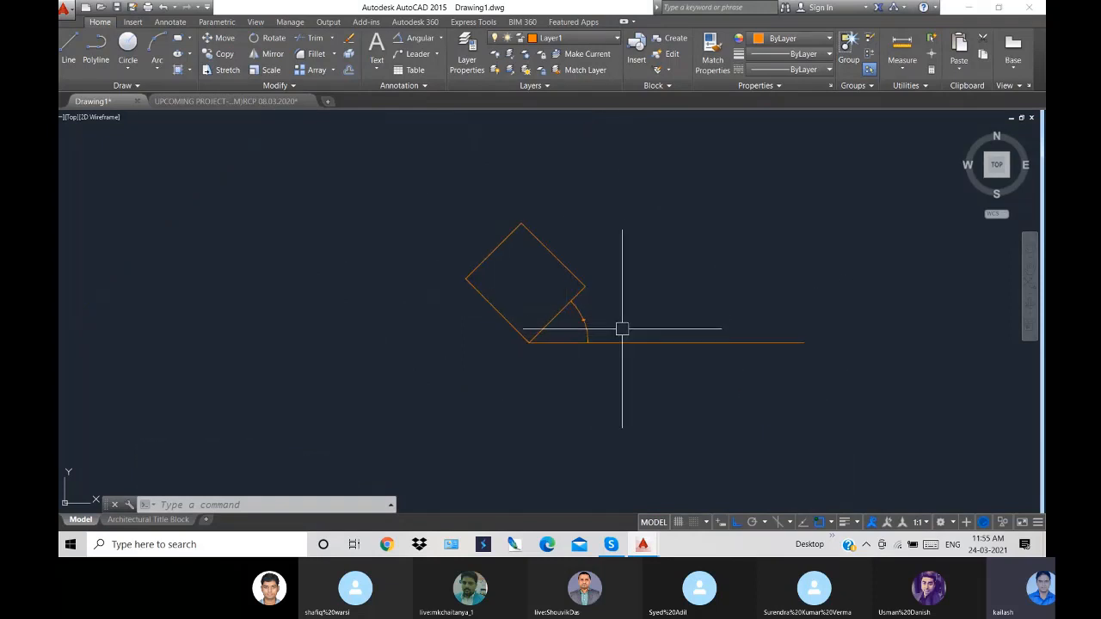
{"action": "scroll", "coordinate": [589, 321], "scroll_direction": "up", "scroll_amount": 4}
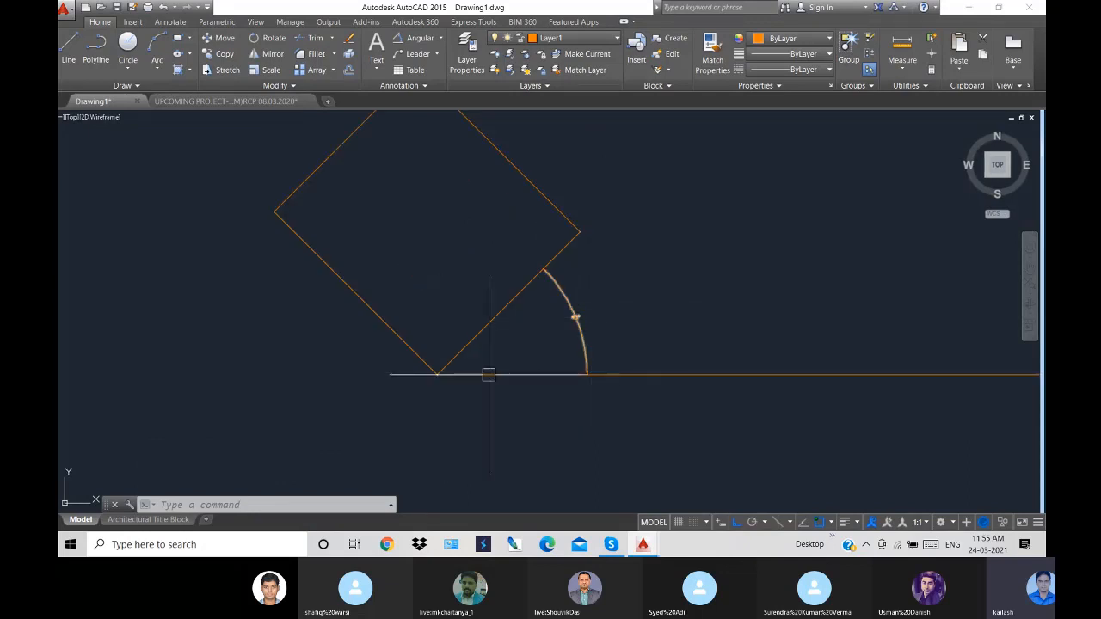
- Draw a second, nearly square rectangle in the empty area to the left of the rotated shape
{"action": "scroll", "coordinate": [490, 373], "scroll_direction": "down", "scroll_amount": 5}
{"action": "left_click", "coordinate": [176, 39]}
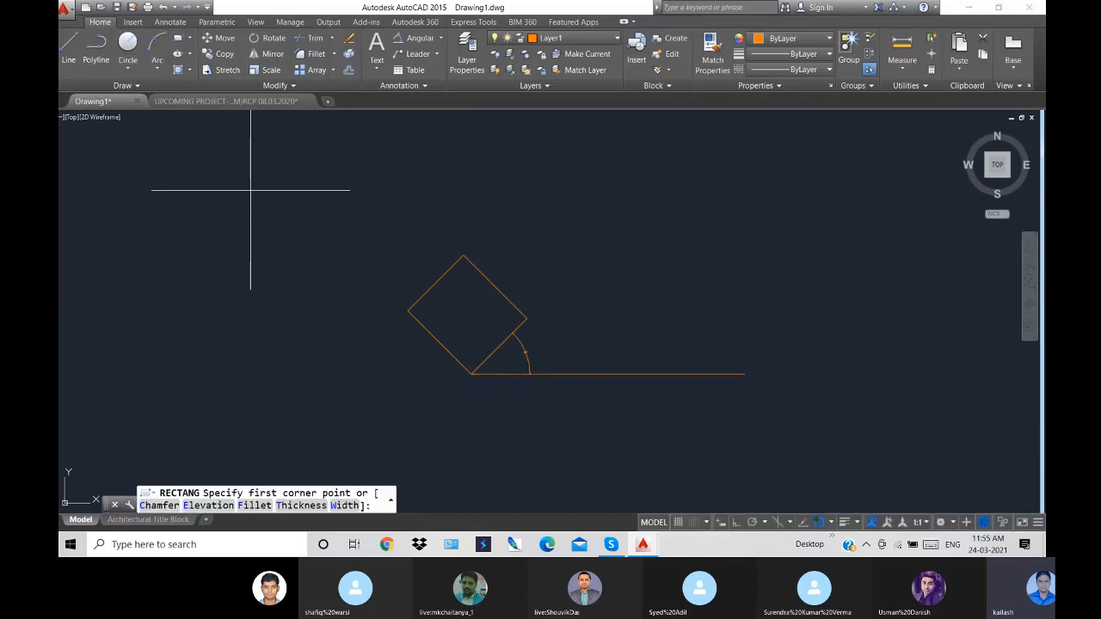
{"action": "left_click", "coordinate": [204, 238]}
{"action": "left_click", "coordinate": [295, 334]}
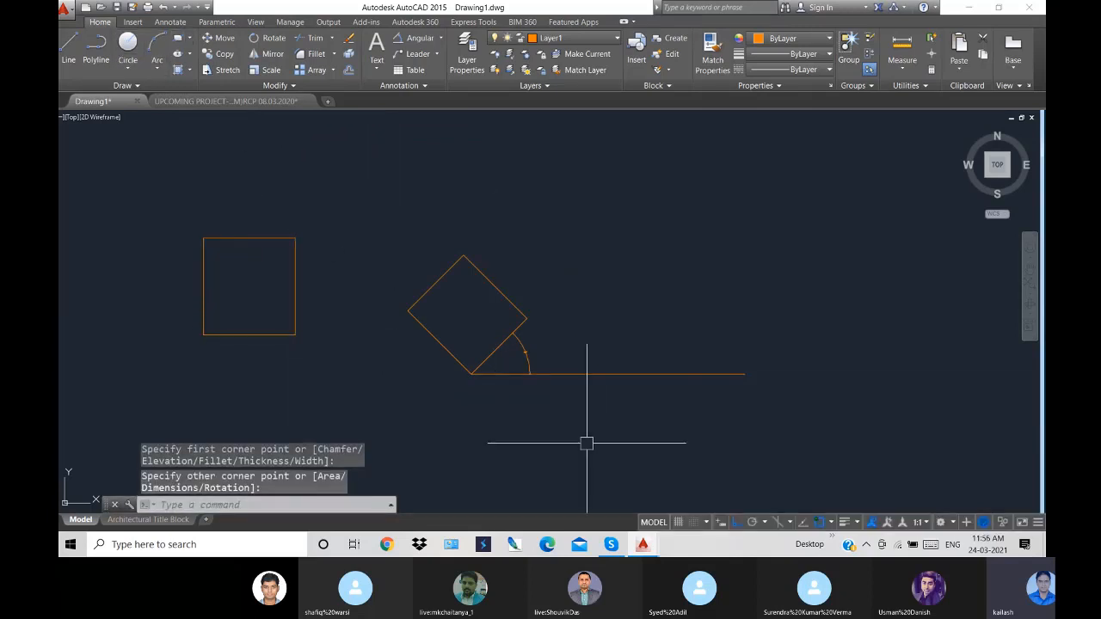
- Rotate the new rectangle 45° about its lower-right corner
{"action": "type", "text": "RO"}
{"action": "key", "text": "Return"}
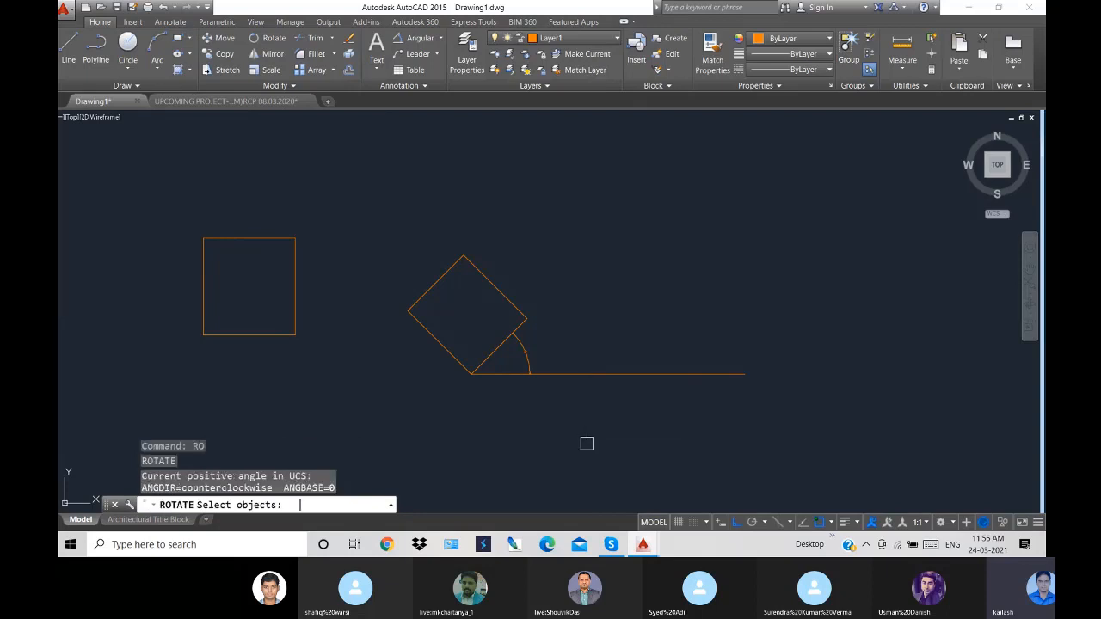
{"action": "left_click", "coordinate": [280, 339]}
{"action": "key", "text": "Return"}
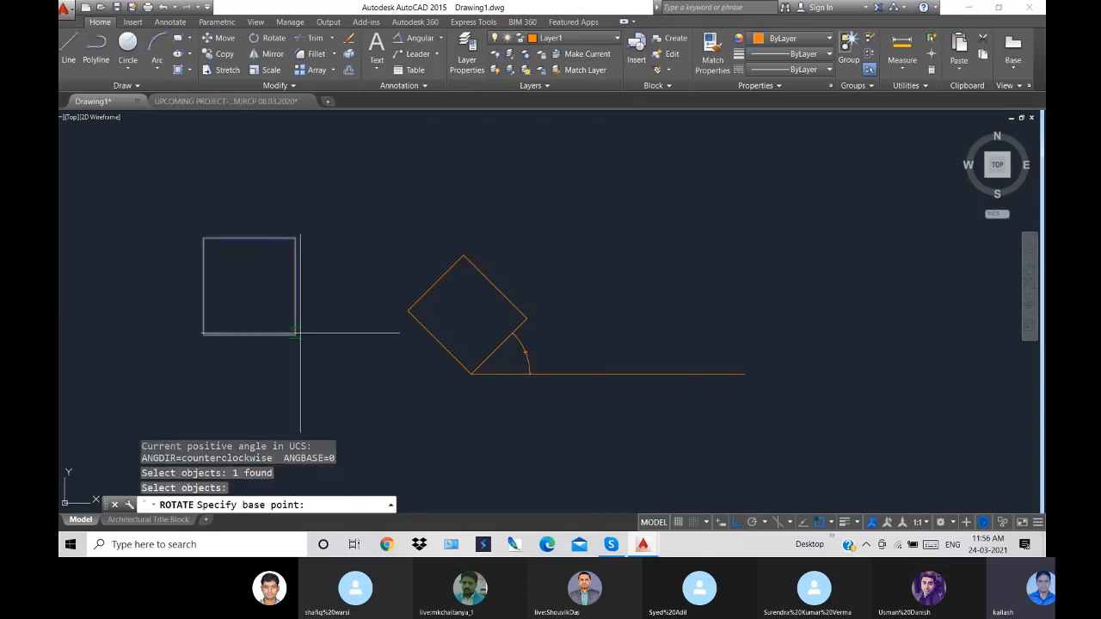
{"action": "left_click", "coordinate": [295, 335]}
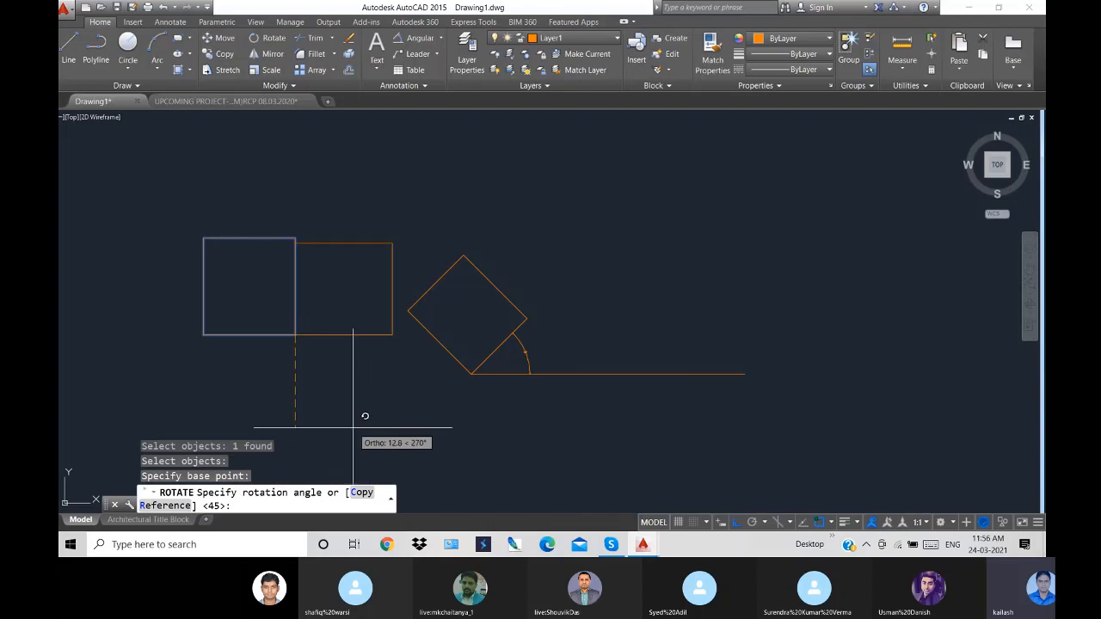
{"action": "type", "text": "45"}
{"action": "key", "text": "Return"}
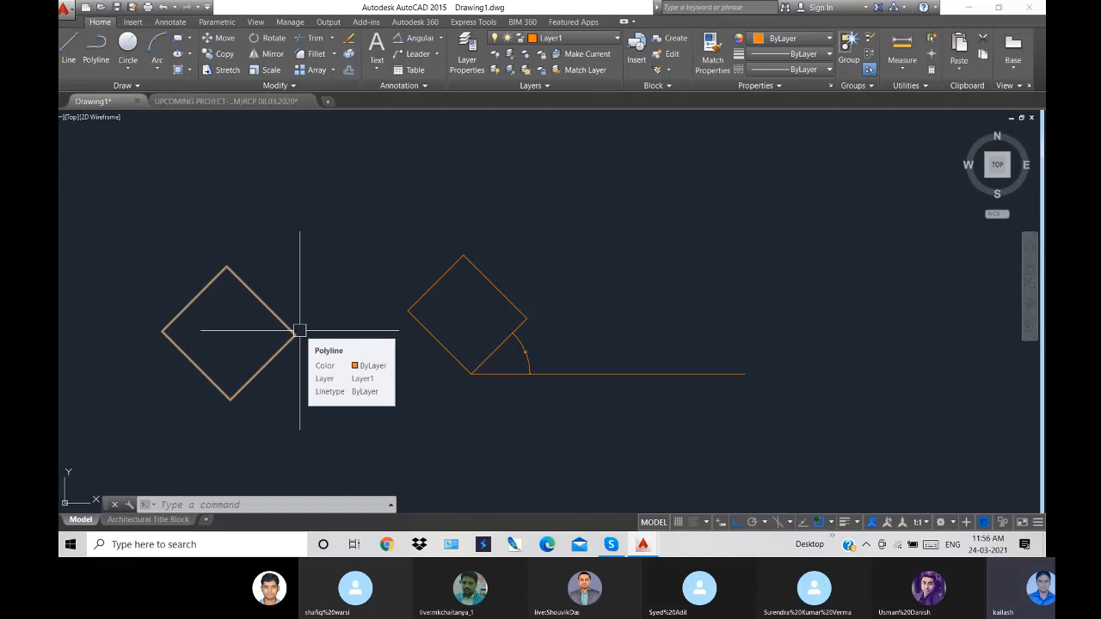
- Draw a line 12 units long at a 60° angle override, starting from the midpoint of the horizontal line
{"action": "left_click", "coordinate": [68, 48]}
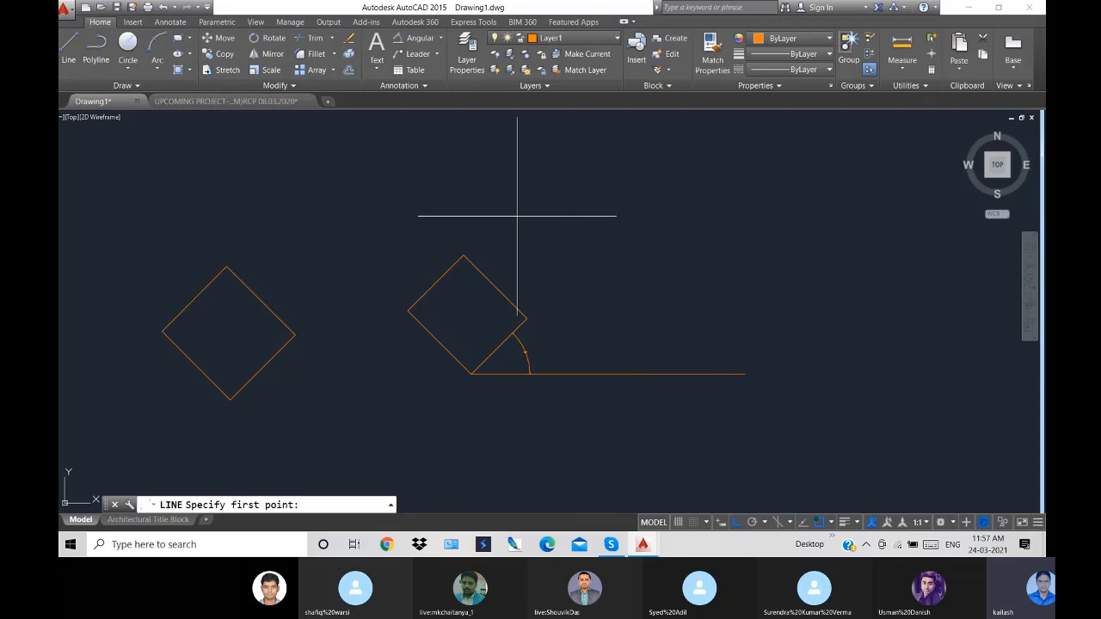
{"action": "key", "text": "Escape"}
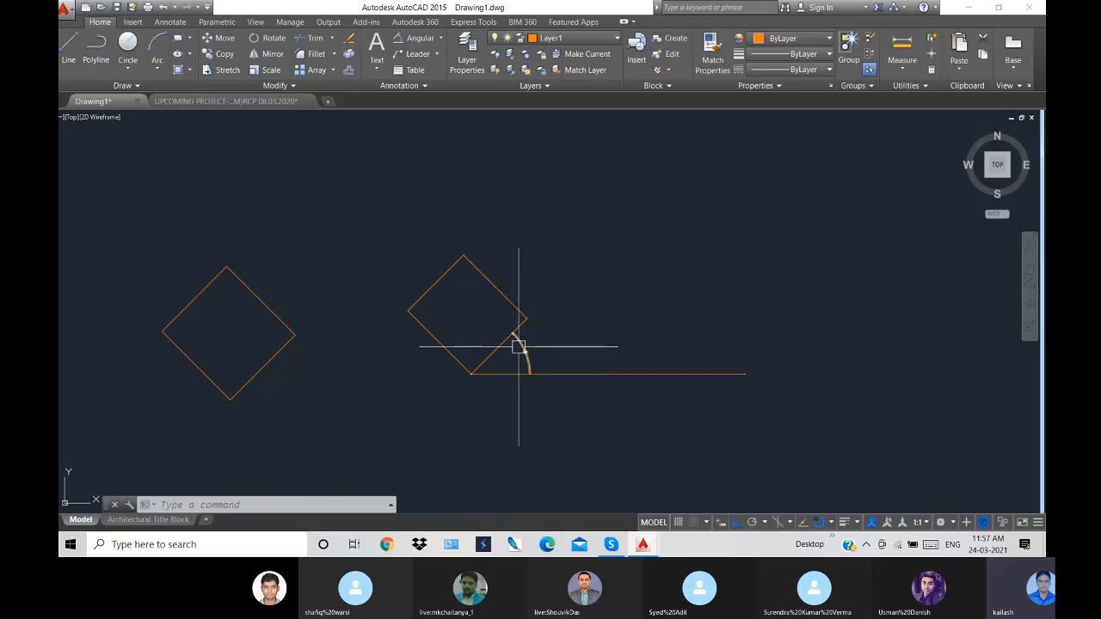
{"action": "left_click", "coordinate": [68, 47]}
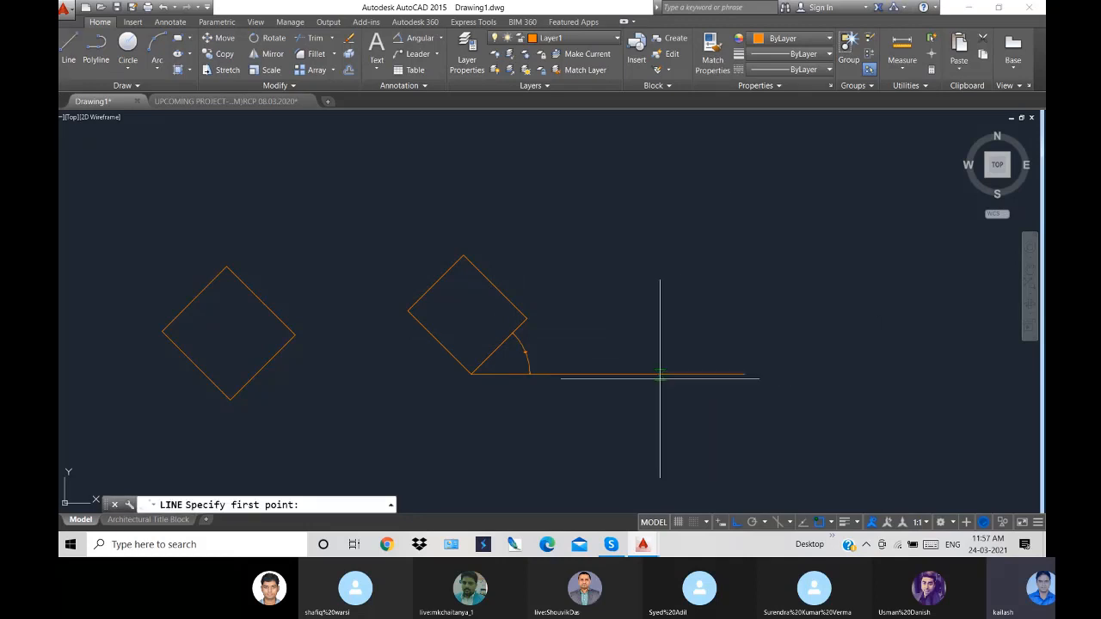
{"action": "left_click", "coordinate": [608, 374]}
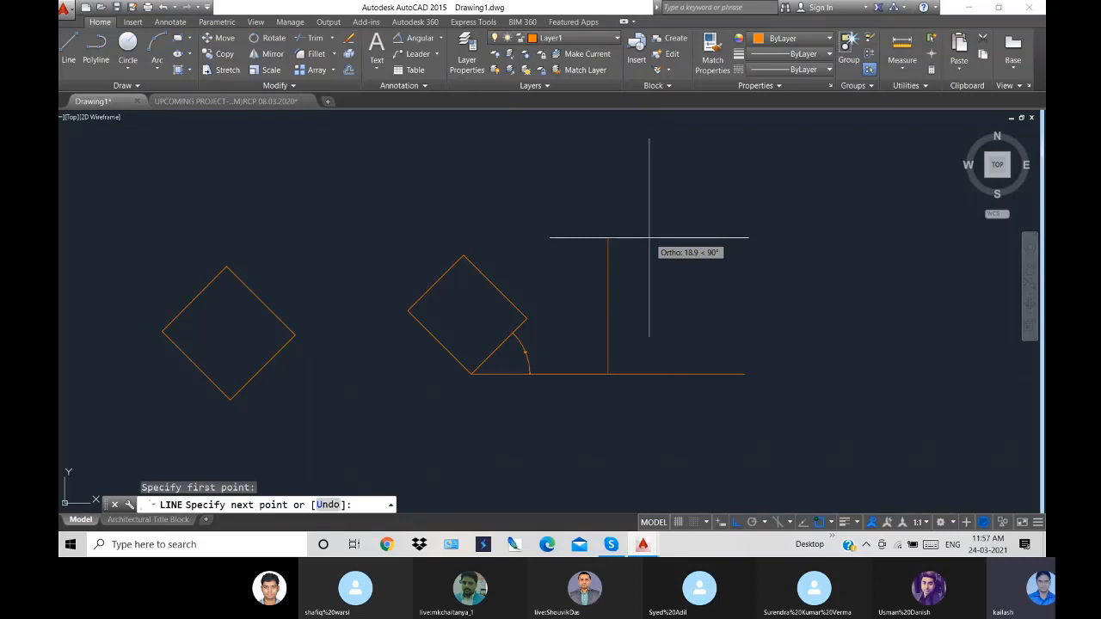
{"action": "key", "text": "F8"}
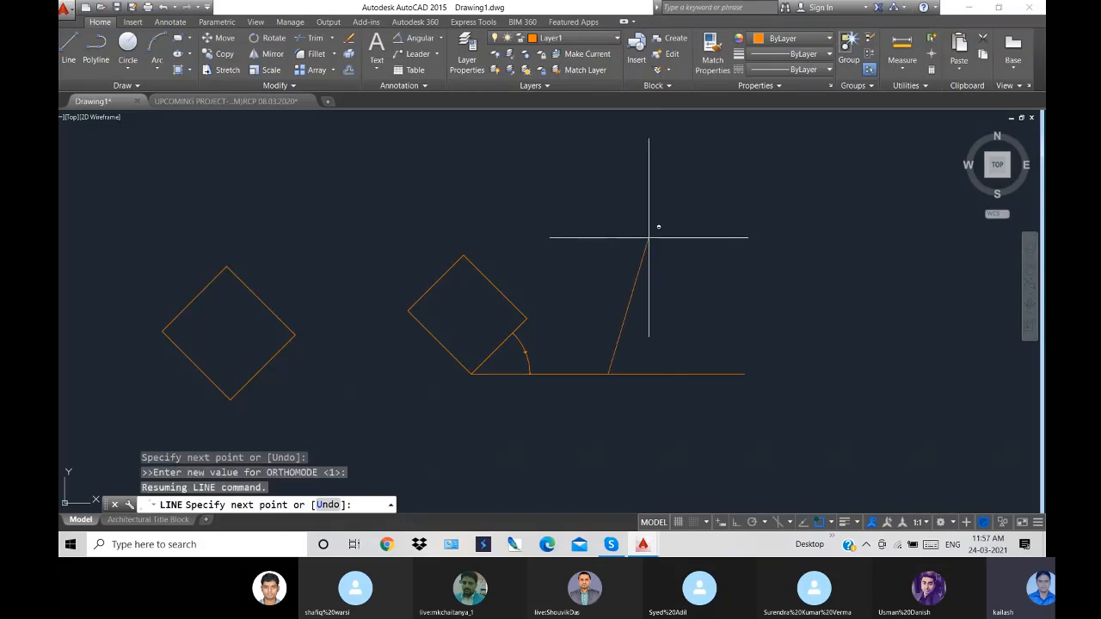
{"action": "type", "text": "<"}
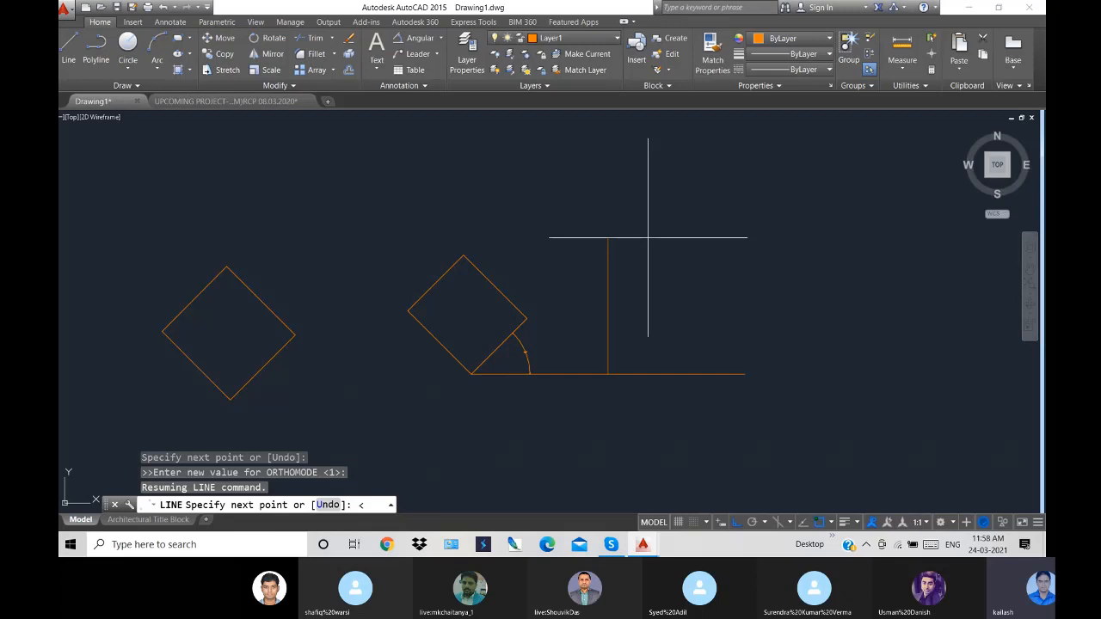
{"action": "type", "text": "60"}
{"action": "key", "text": "Return"}
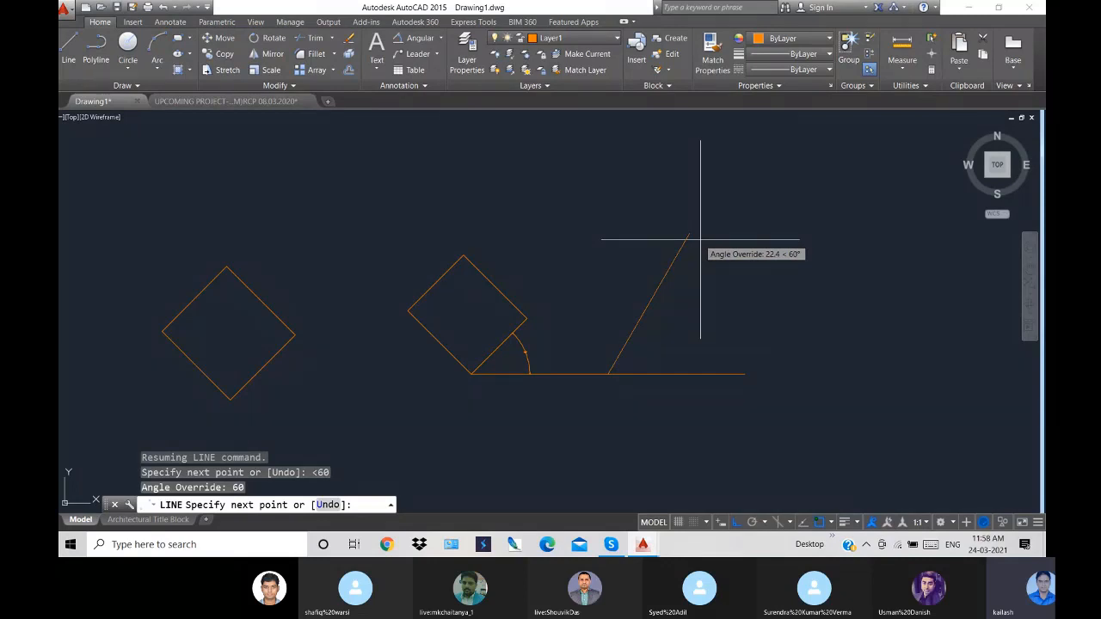
{"action": "type", "text": "1"}
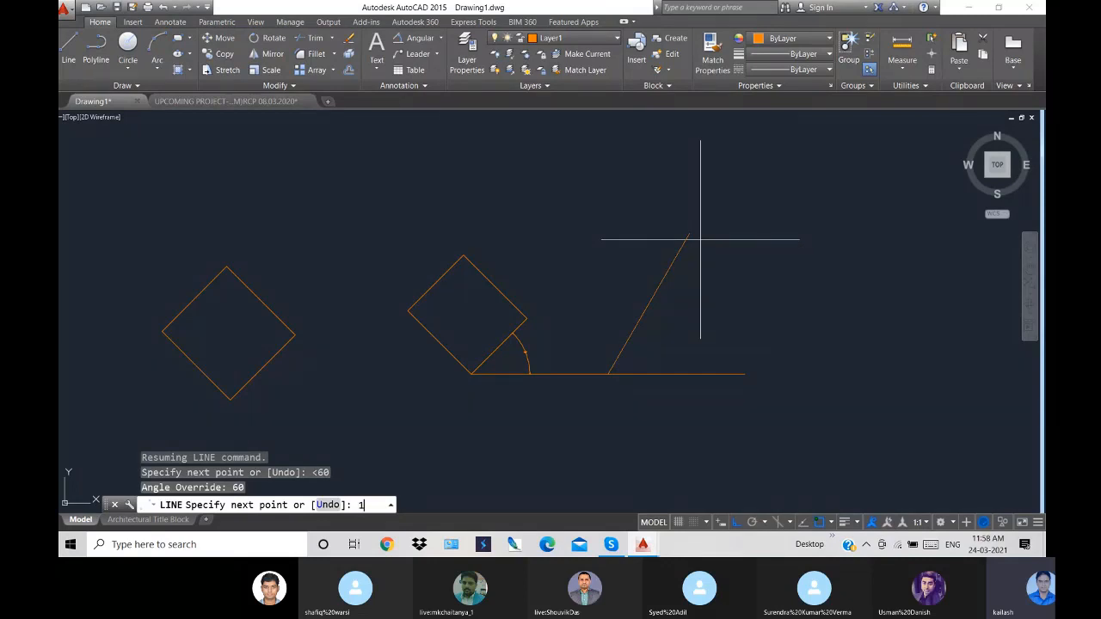
{"action": "type", "text": "2"}
{"action": "key", "text": "Return"}
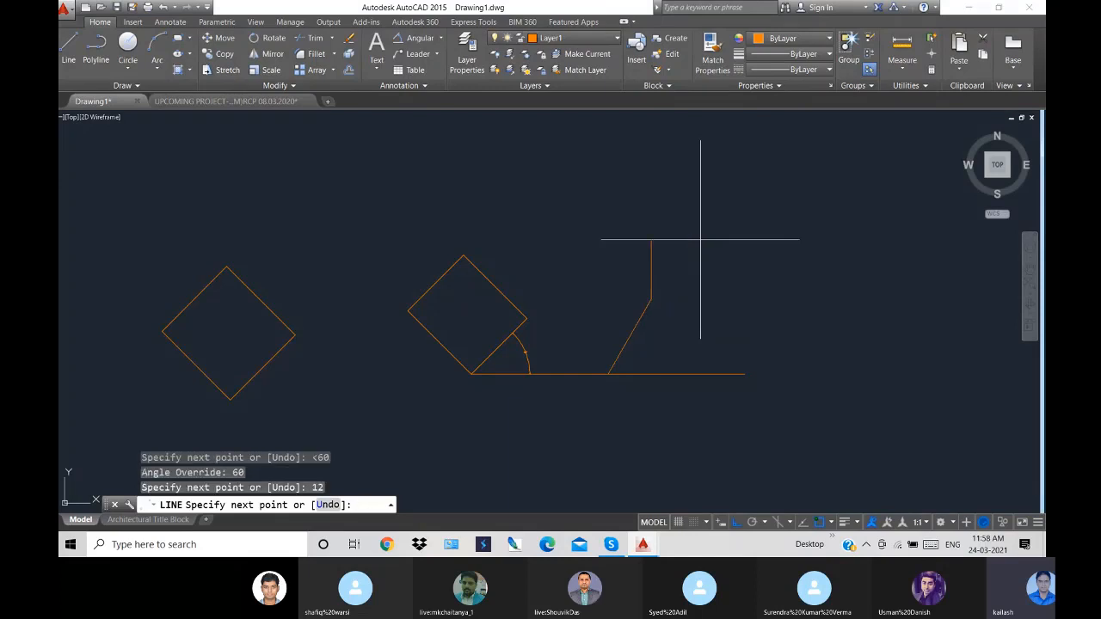
- Finish the 60° line and add an angular dimension between it and the horizontal line, checking the dimension text up close
{"action": "key", "text": "Return"}
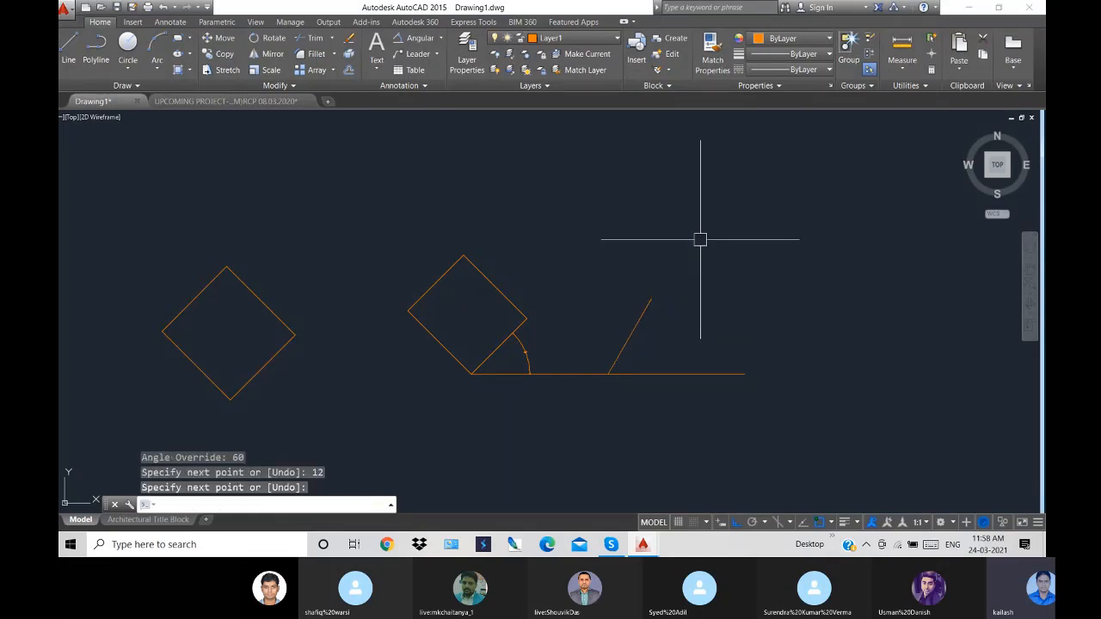
{"action": "left_click", "coordinate": [419, 39]}
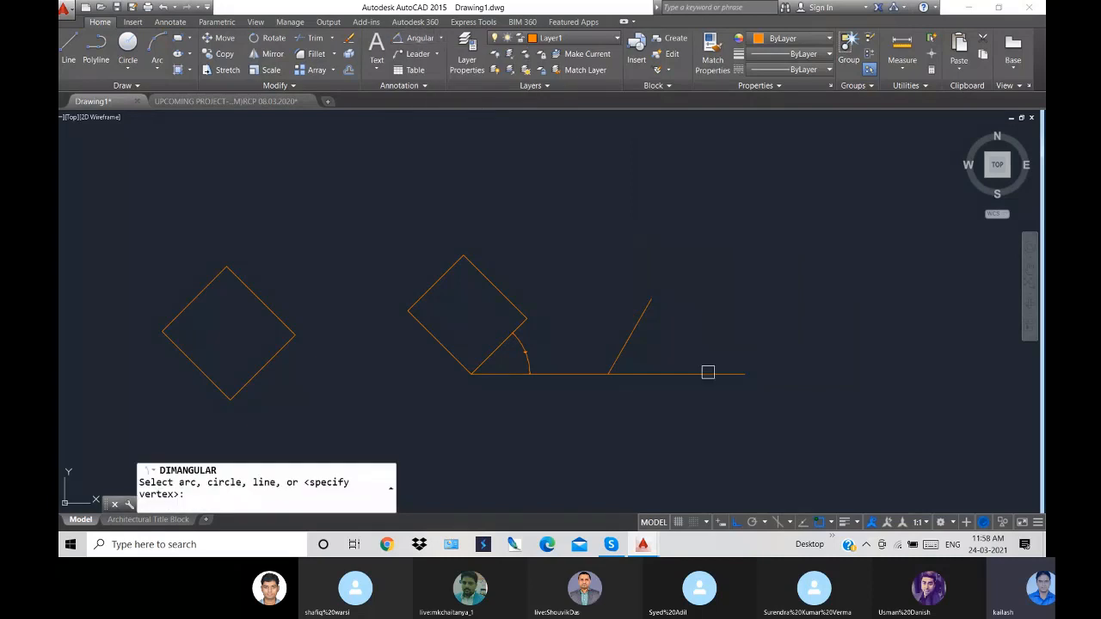
{"action": "left_click", "coordinate": [627, 334]}
{"action": "left_click", "coordinate": [650, 368]}
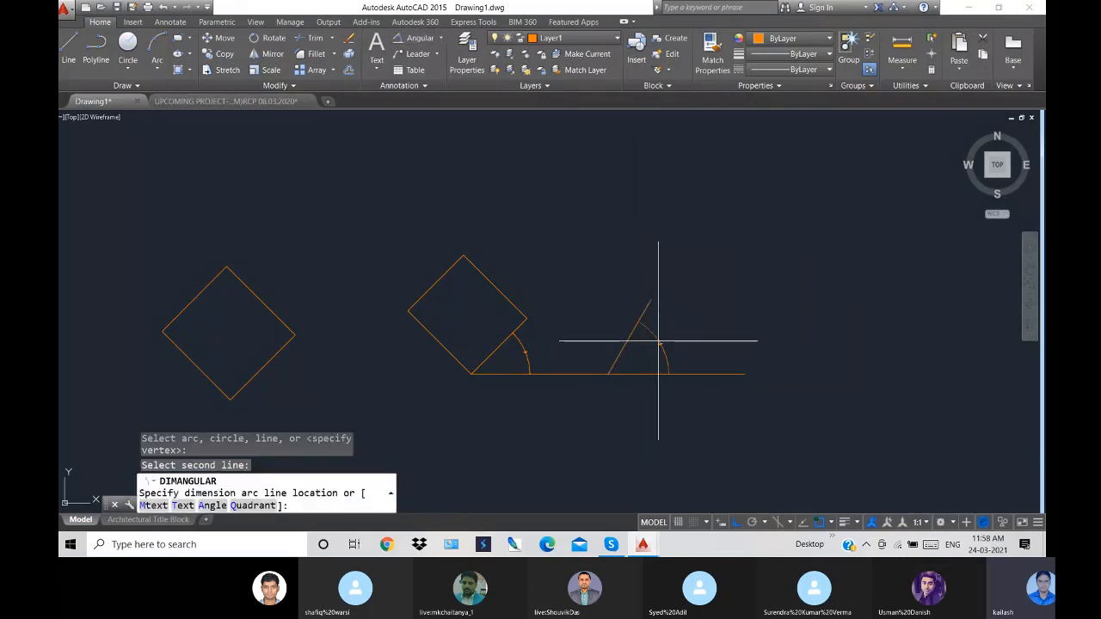
{"action": "left_click", "coordinate": [659, 341]}
{"action": "scroll", "coordinate": [659, 341], "scroll_direction": "up", "scroll_amount": 6}
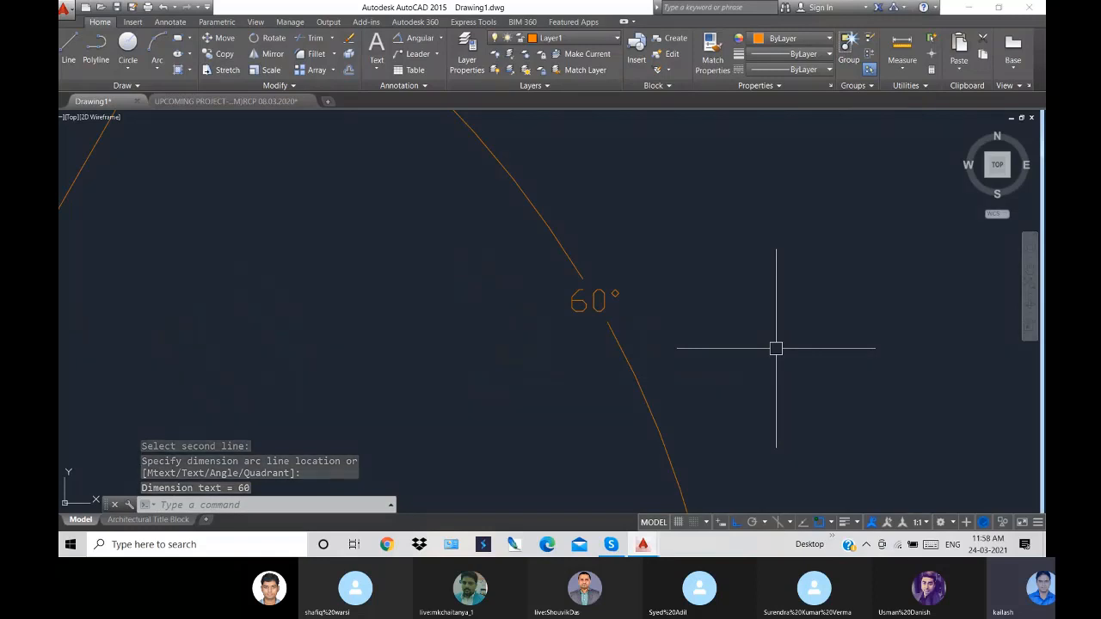
{"action": "scroll", "coordinate": [683, 310], "scroll_direction": "down", "scroll_amount": 4}
{"action": "scroll", "coordinate": [685, 315], "scroll_direction": "down", "scroll_amount": 5}
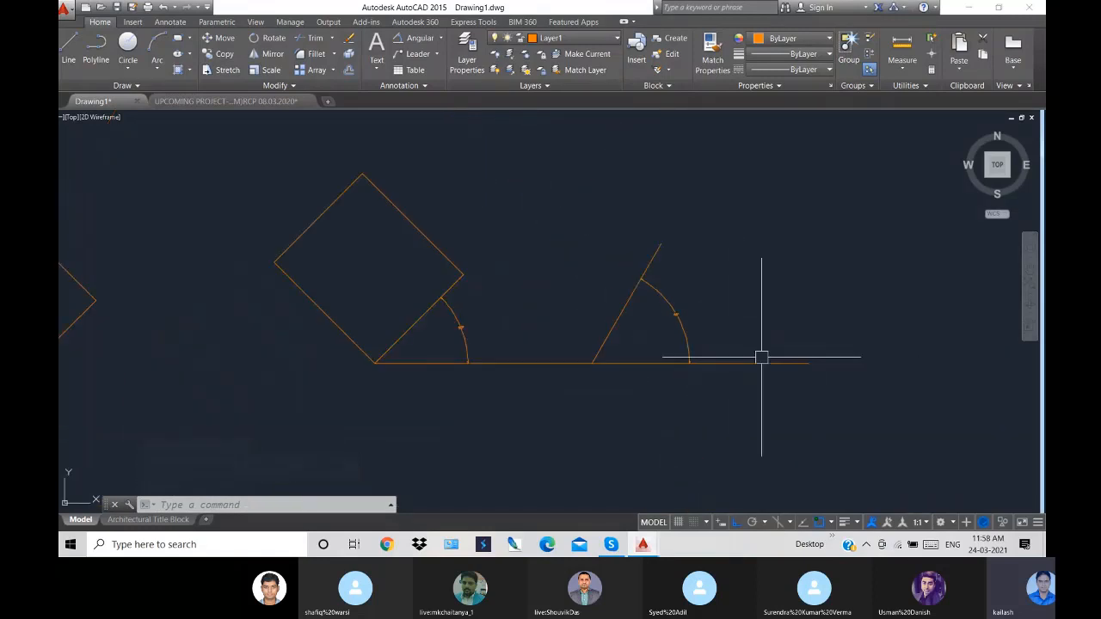
- Draw a line 12 units long at a 120° angle override from the horizontal line's midpoint, where the 60° line starts
{"action": "type", "text": "l"}
{"action": "key", "text": "Return"}
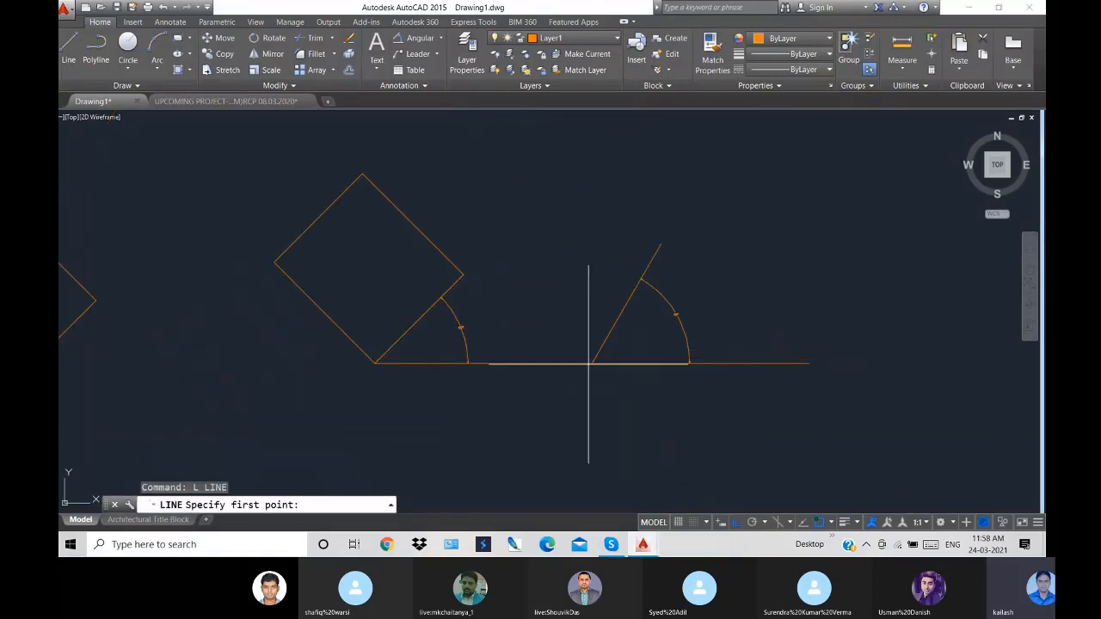
{"action": "left_click", "coordinate": [592, 363]}
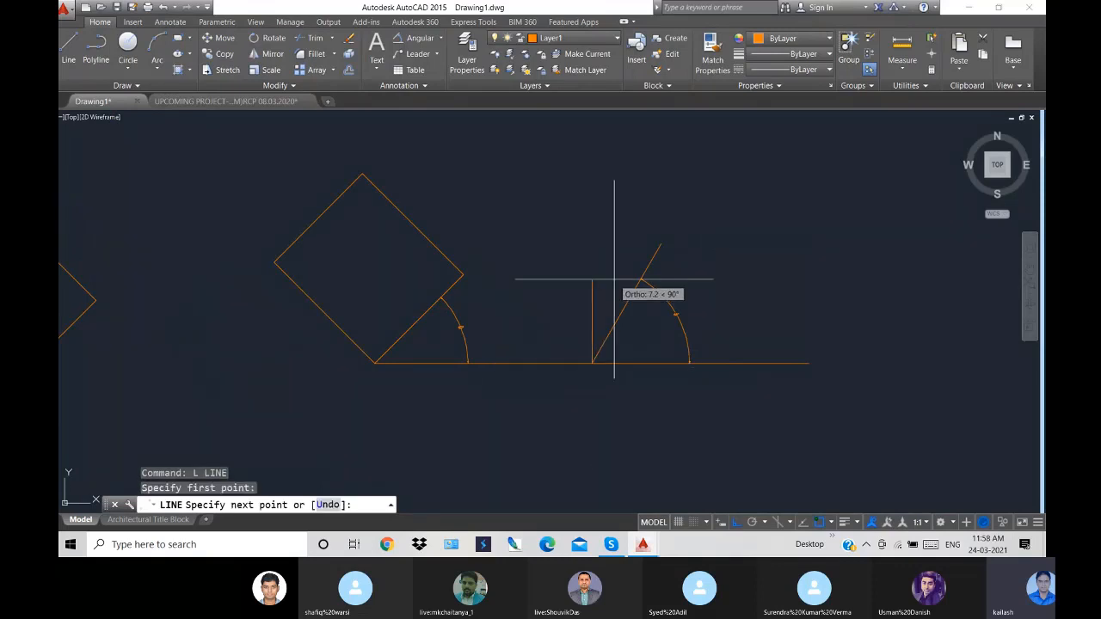
{"action": "key", "text": "F8"}
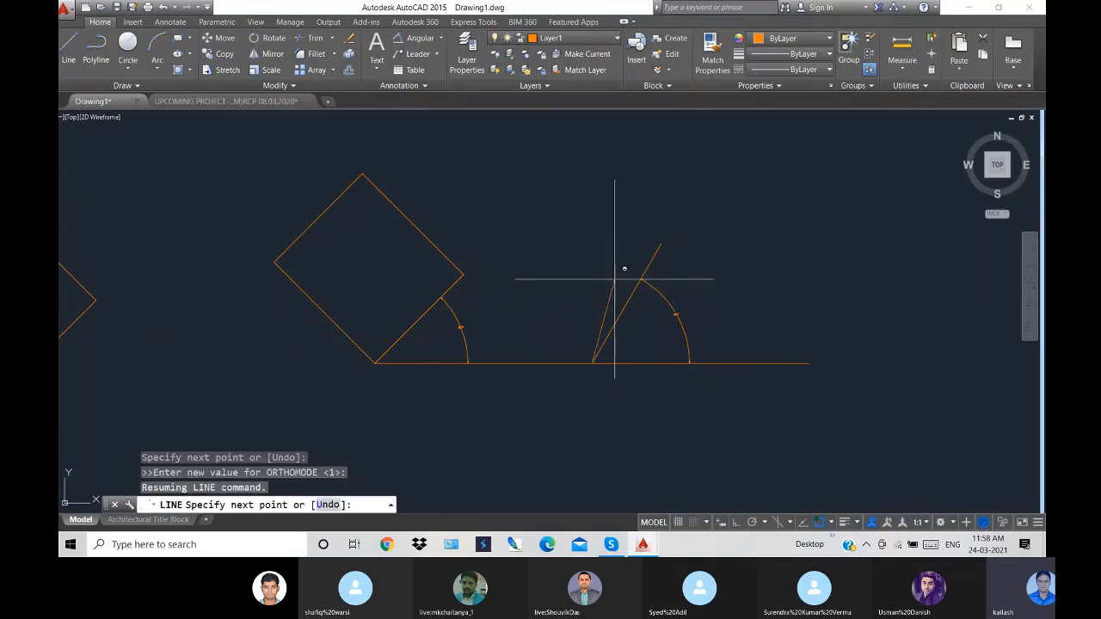
{"action": "key", "text": "F8"}
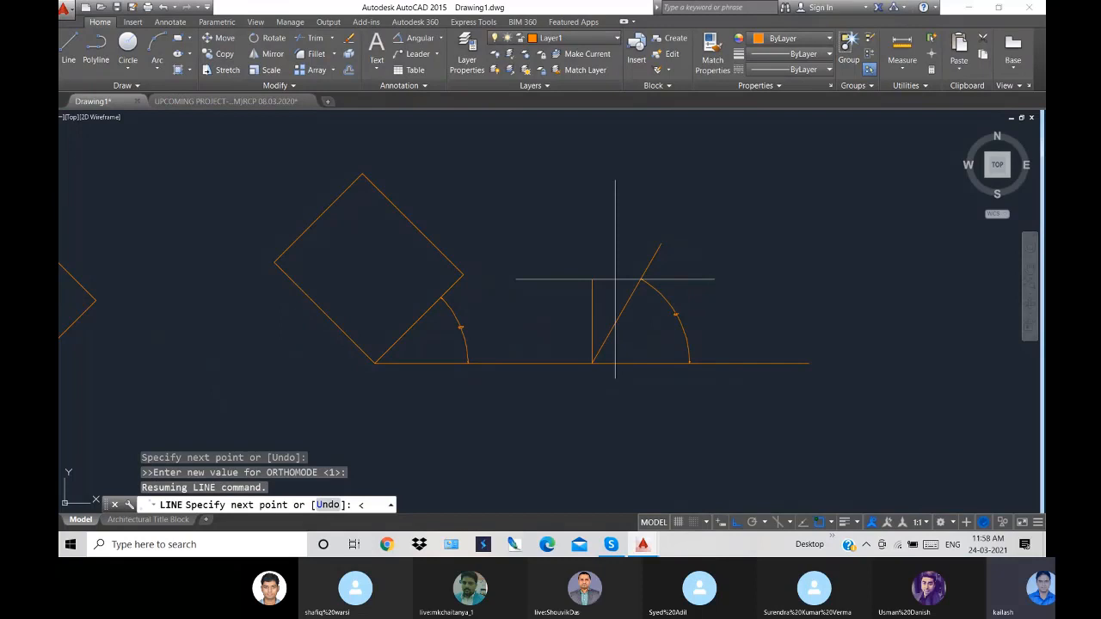
{"action": "type", "text": "120"}
{"action": "key", "text": "Return"}
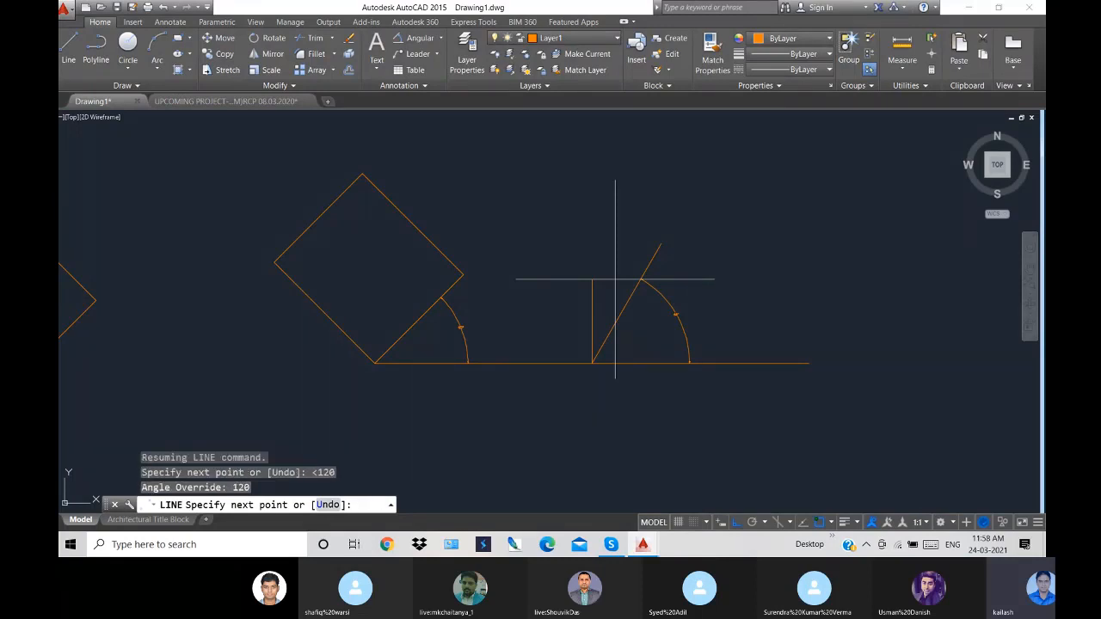
{"action": "type", "text": "12"}
{"action": "key", "text": "Return"}
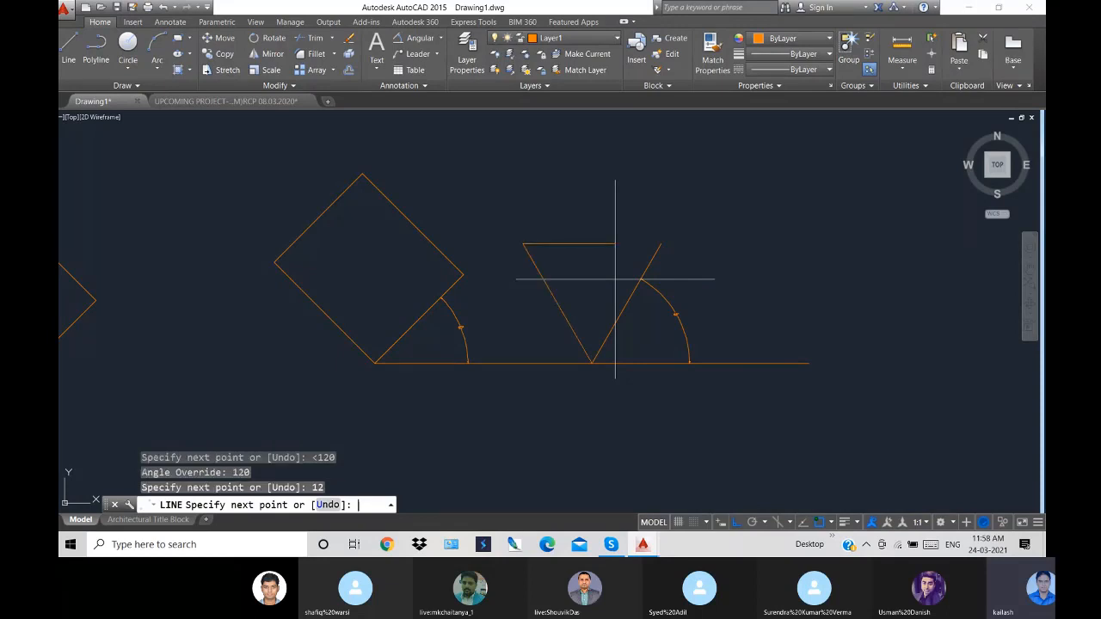
{"action": "key", "text": "Return"}
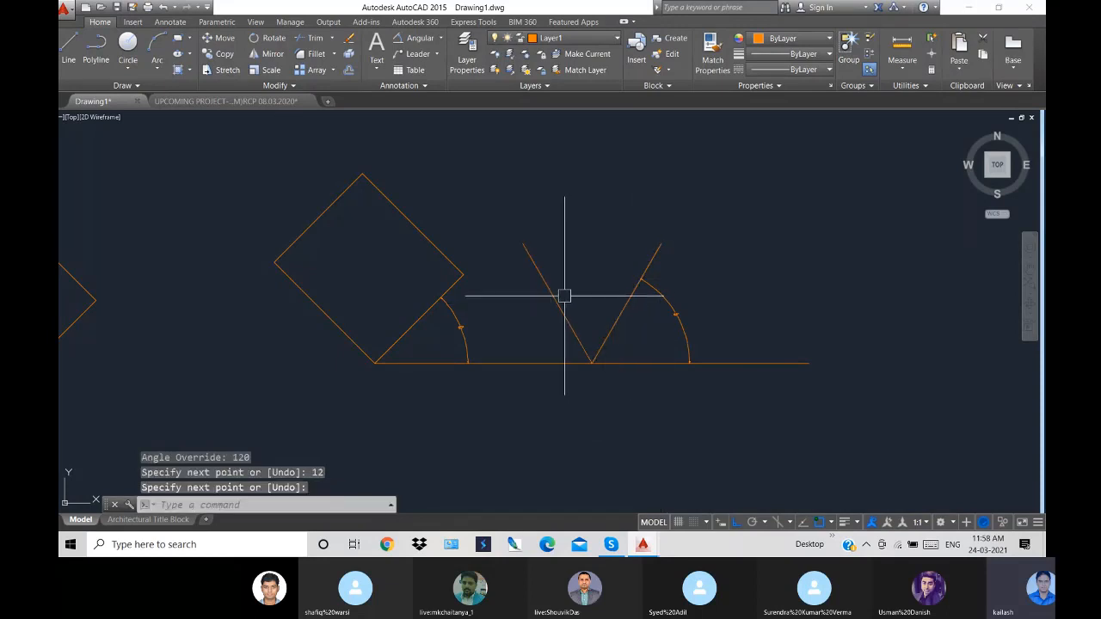
- Add an angular dimension between the 120° line and the right half of the horizontal line
{"action": "left_click", "coordinate": [419, 38]}
{"action": "left_click", "coordinate": [570, 329]}
{"action": "left_click", "coordinate": [624, 363]}
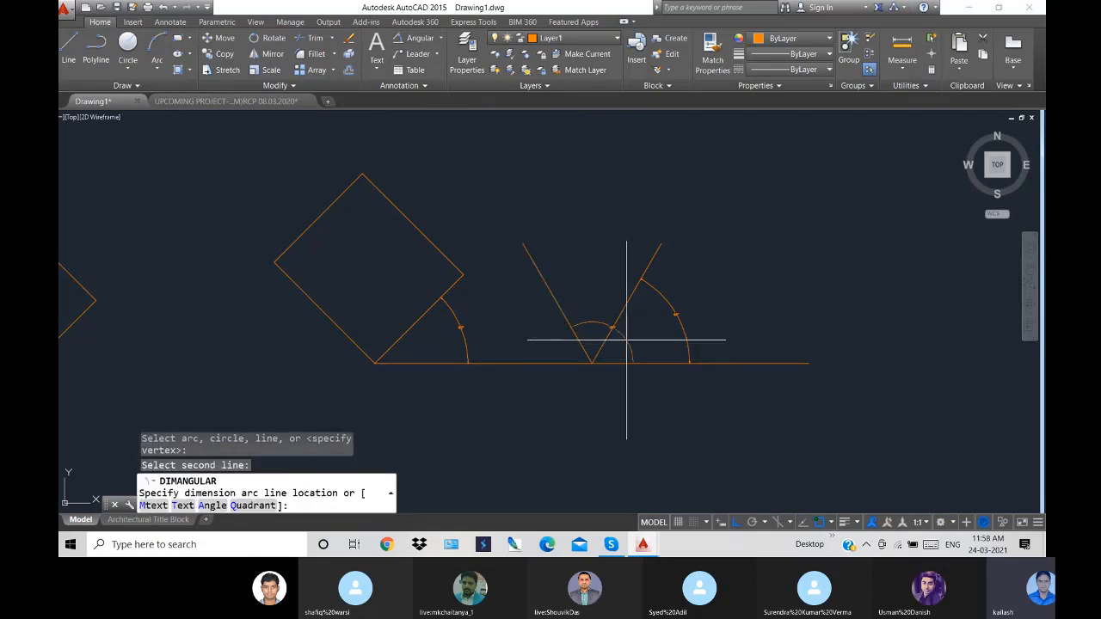
{"action": "left_click", "coordinate": [626, 337]}
{"action": "scroll", "coordinate": [626, 337], "scroll_direction": "up", "scroll_amount": 6}
- Add an angular dimension between the two slanted lines, placing its arc above the previous dimension's arc
{"action": "key", "text": "Return"}
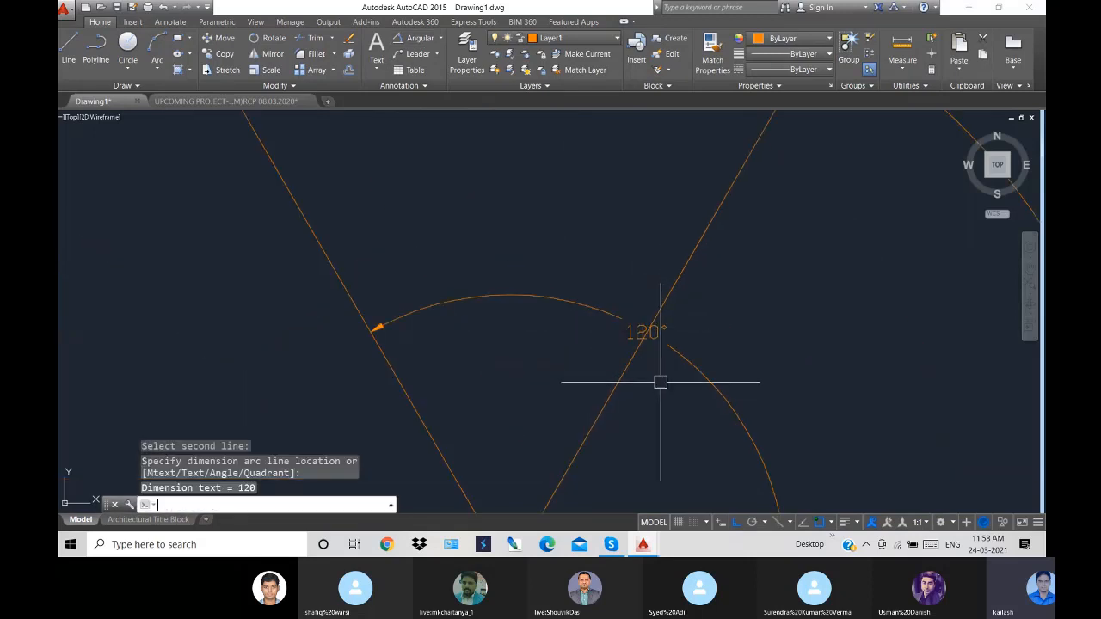
{"action": "left_click", "coordinate": [680, 252]}
{"action": "left_click", "coordinate": [311, 244]}
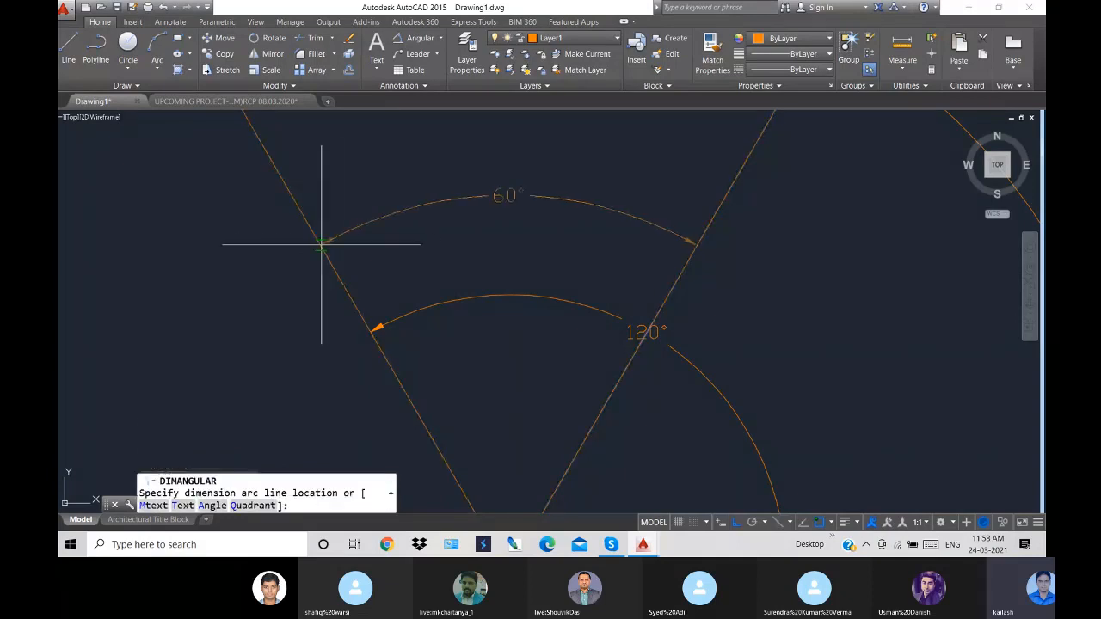
{"action": "left_click", "coordinate": [421, 213]}
{"action": "scroll", "coordinate": [754, 367], "scroll_direction": "down", "scroll_amount": 5}
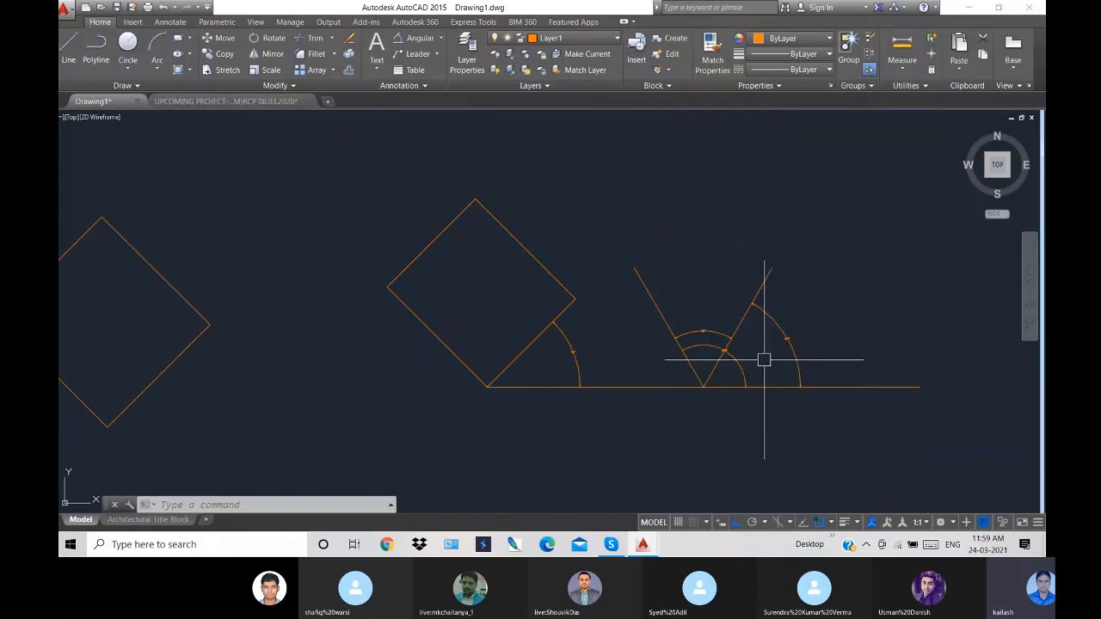
- Erase both rotated squares, all the lines and the angular dimensions with one crossing selection
{"action": "scroll", "coordinate": [705, 350], "scroll_direction": "down", "scroll_amount": 2}
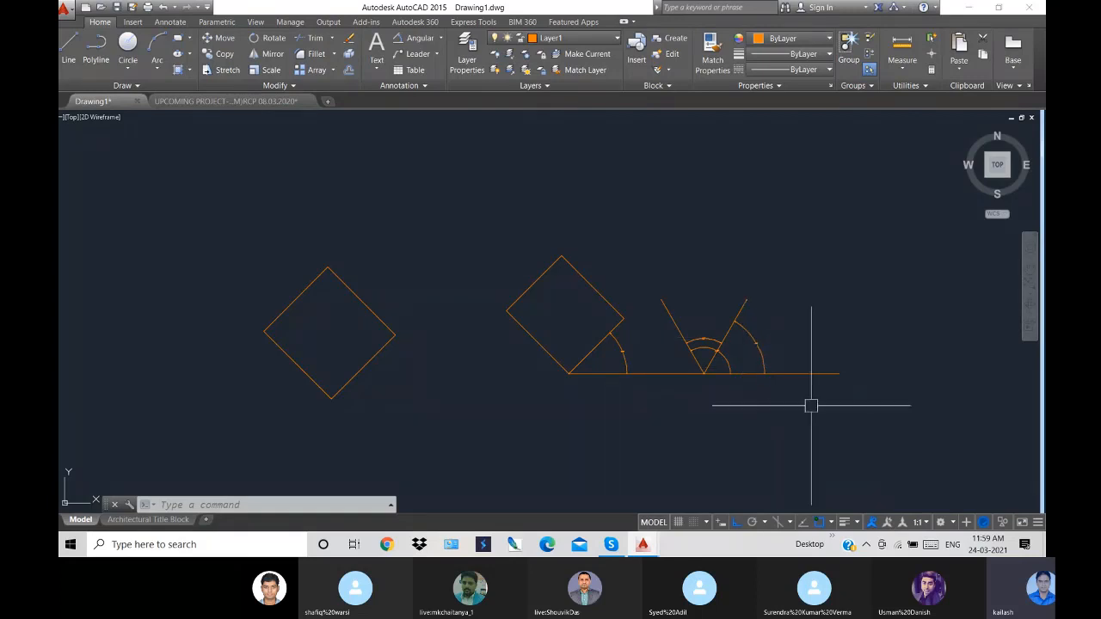
{"action": "left_click", "coordinate": [857, 411]}
{"action": "left_click", "coordinate": [339, 246]}
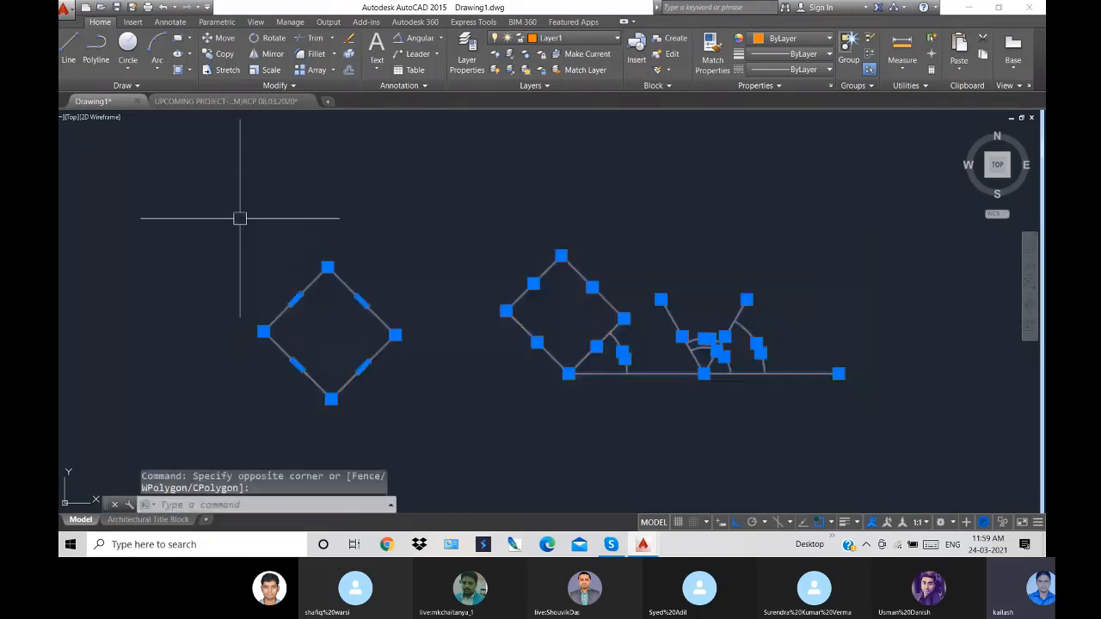
{"action": "key", "text": "Delete"}
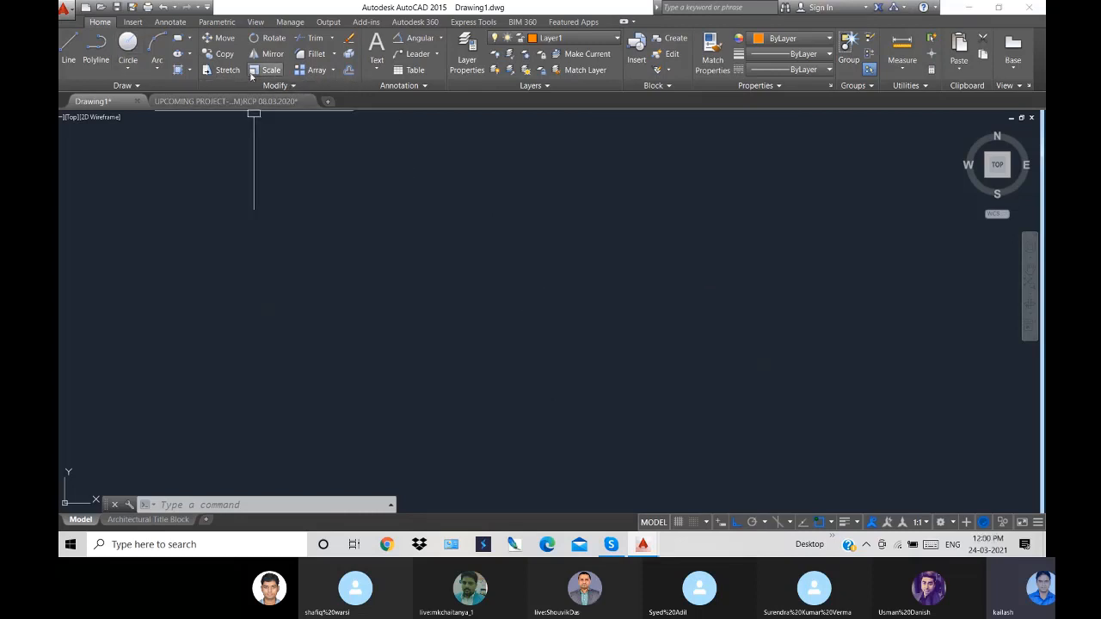
- Draw a three-sided shape open to the right with connected orthogonal lines, its horizontal sides about 10 units long
{"action": "left_click", "coordinate": [69, 45]}
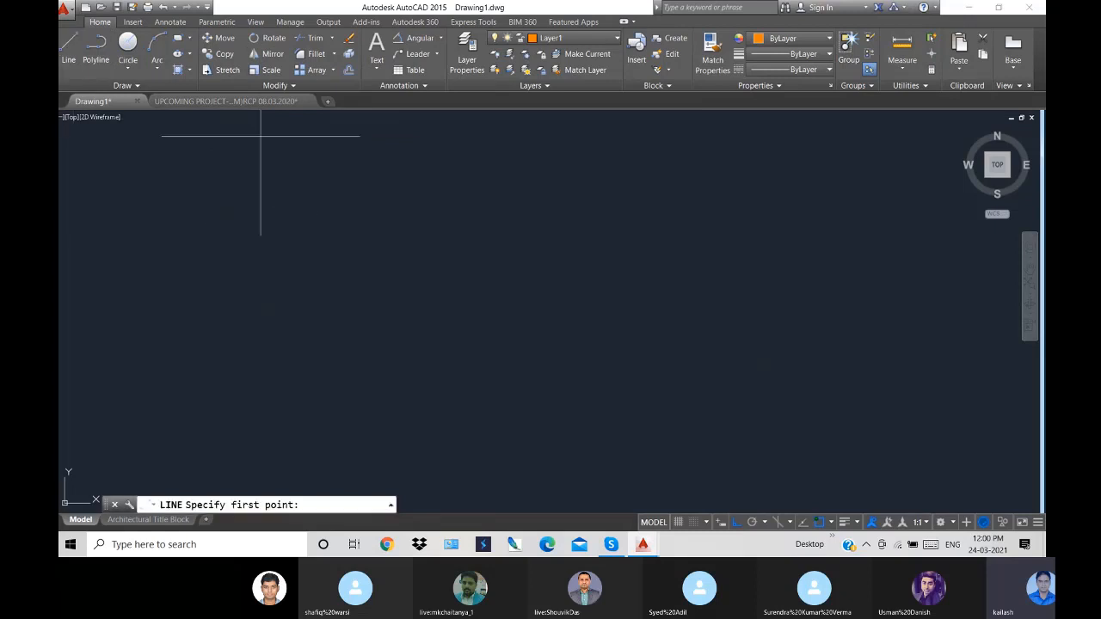
{"action": "left_click", "coordinate": [411, 200]}
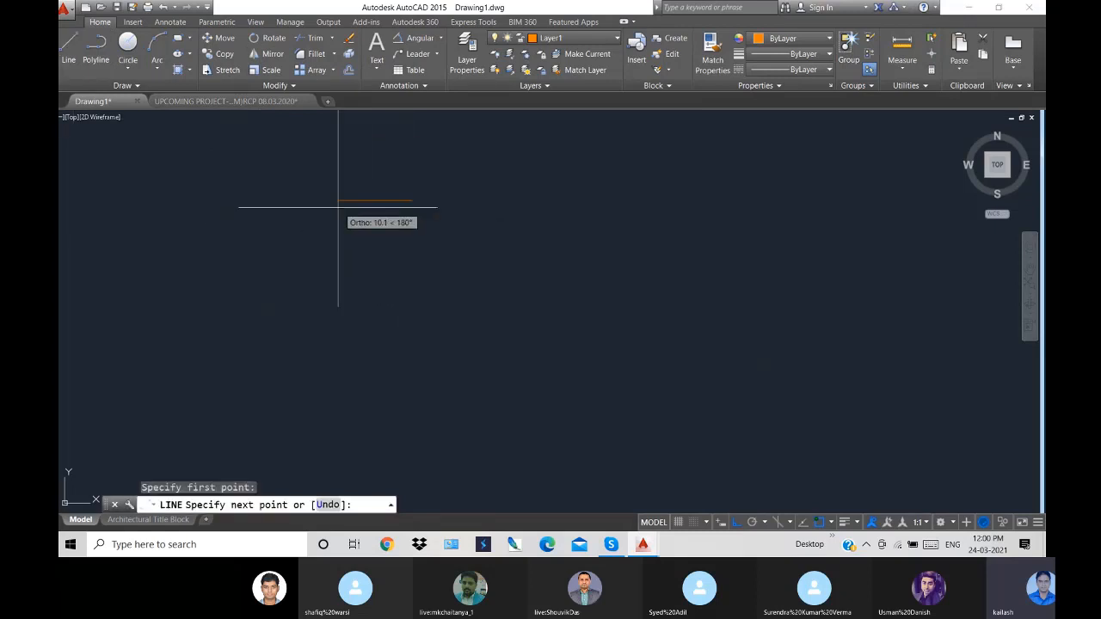
{"action": "left_click", "coordinate": [338, 200]}
{"action": "left_click", "coordinate": [339, 331]}
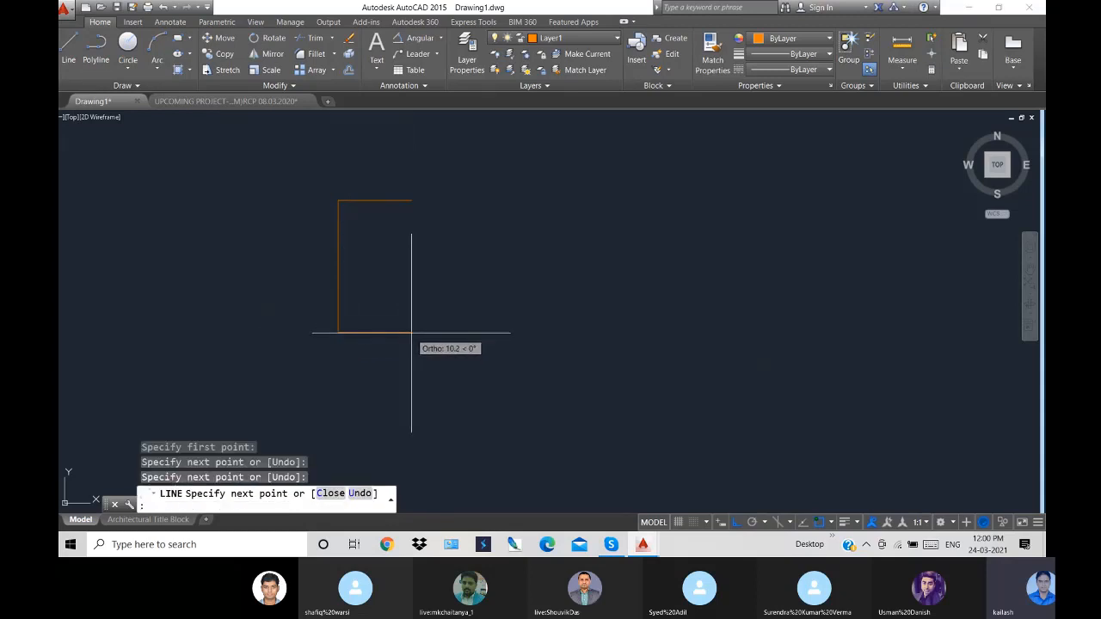
{"action": "left_click", "coordinate": [413, 333]}
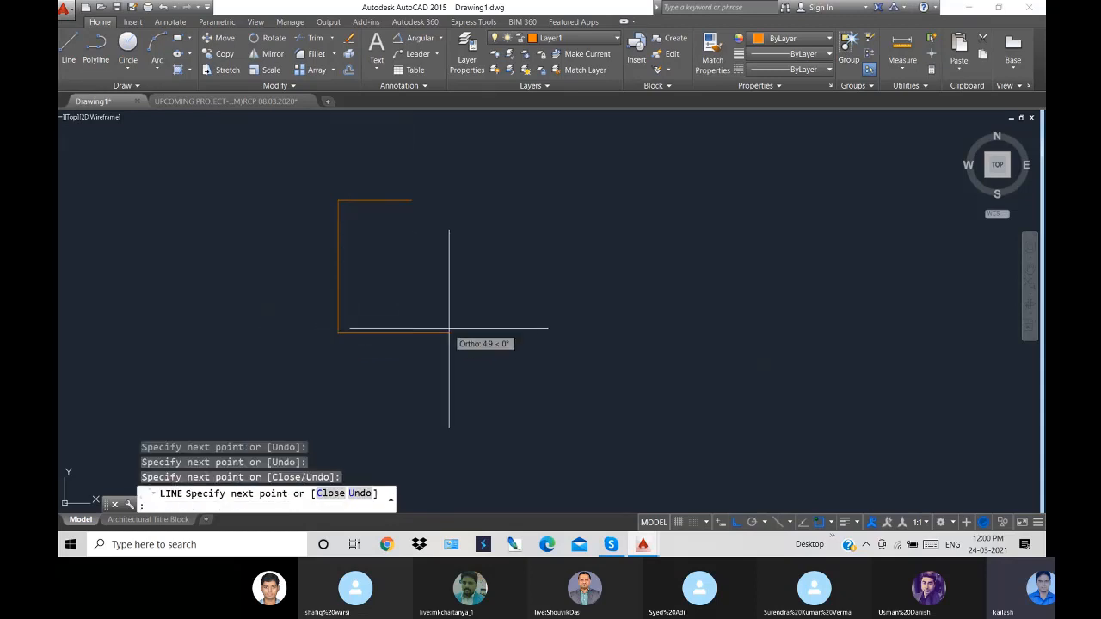
{"action": "right_click", "coordinate": [449, 328]}
{"action": "left_click", "coordinate": [487, 336]}
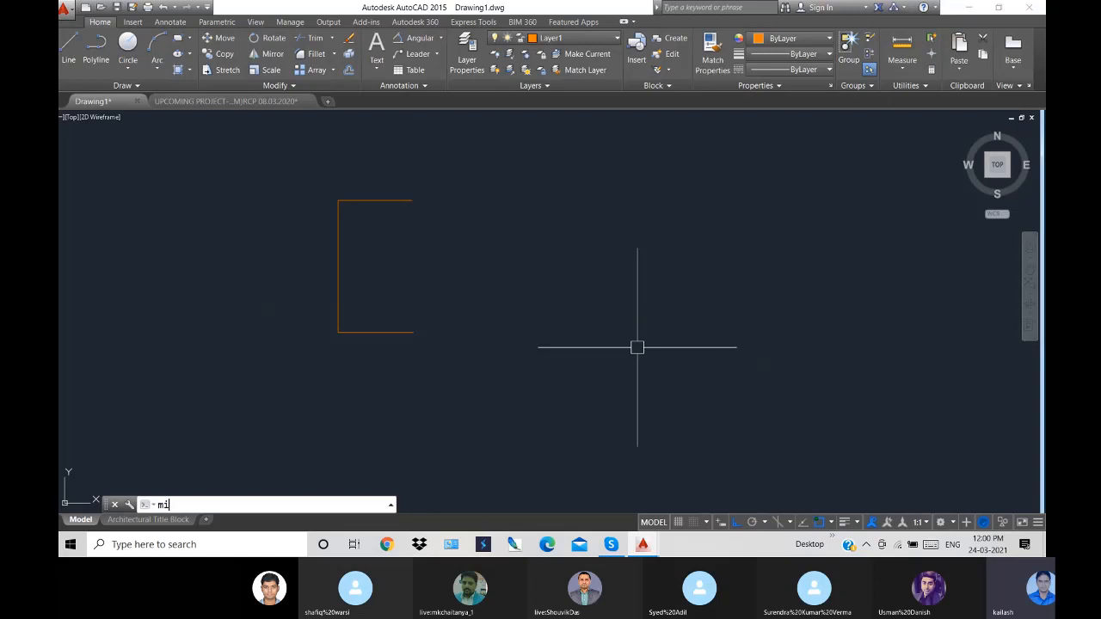
- Mirror the three-sided shape across a vertical line just beyond its open ends, with Ortho on and the source objects kept
{"action": "key", "text": "Return"}
{"action": "left_click", "coordinate": [287, 162]}
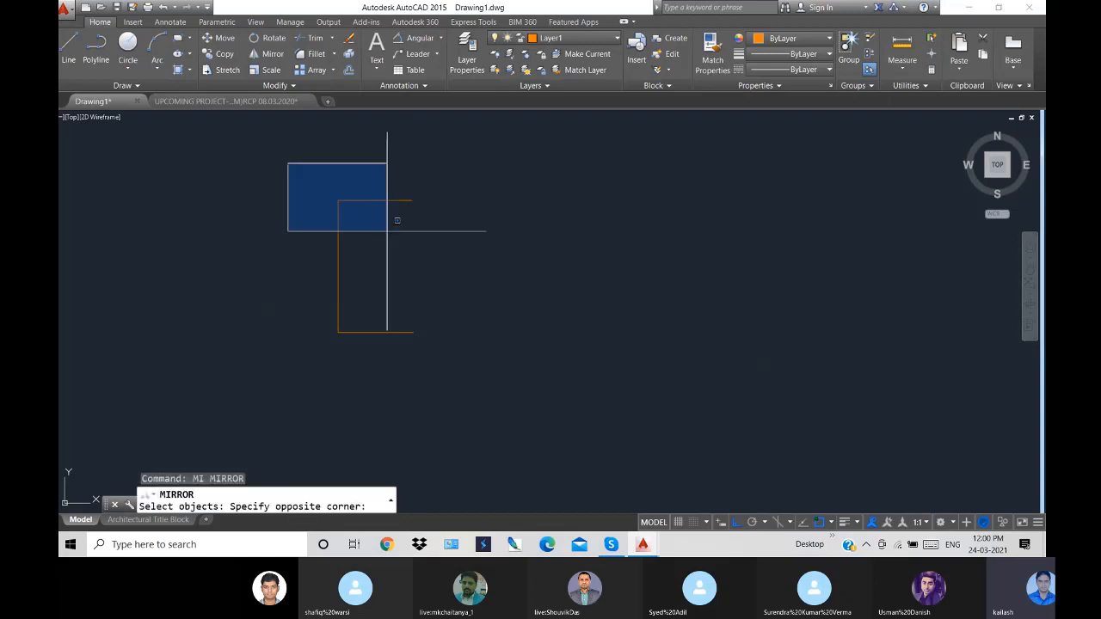
{"action": "left_click", "coordinate": [454, 378]}
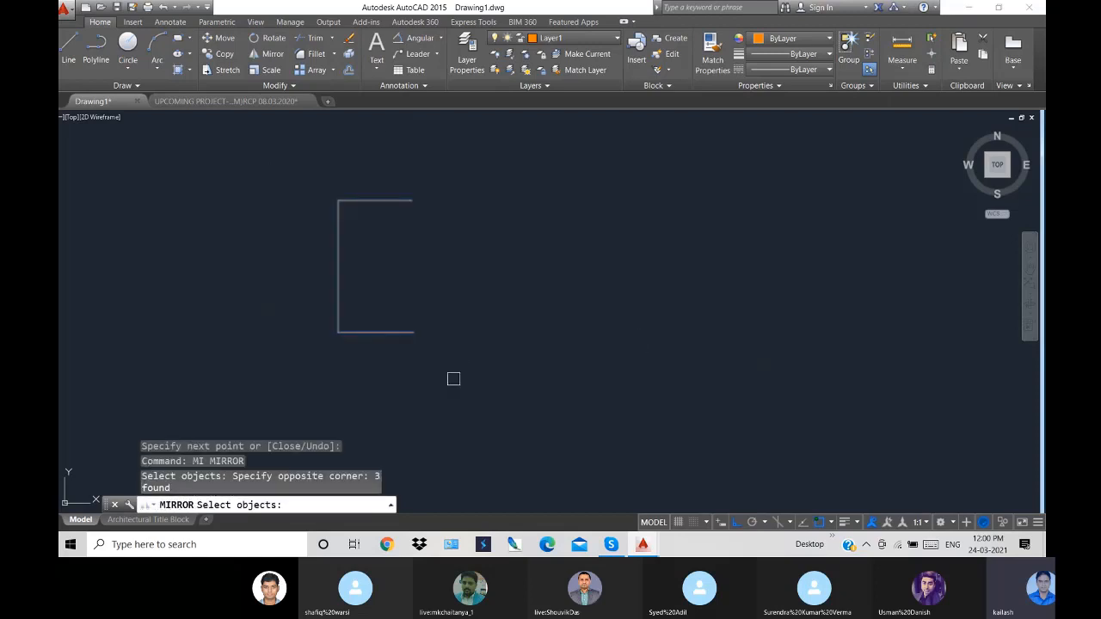
{"action": "key", "text": "Return"}
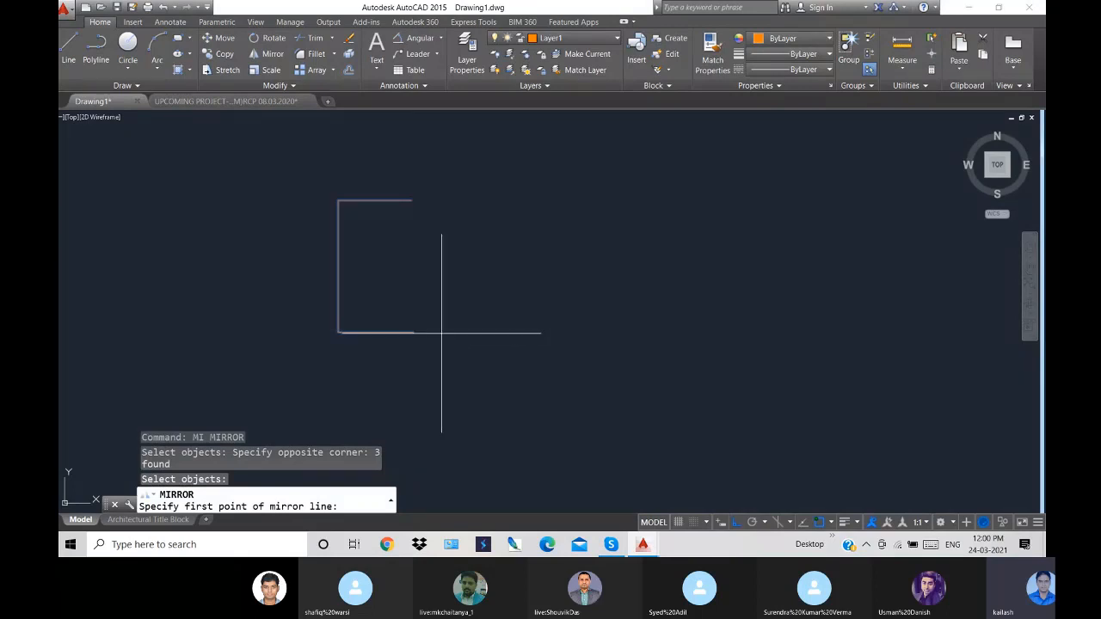
{"action": "left_click", "coordinate": [431, 332]}
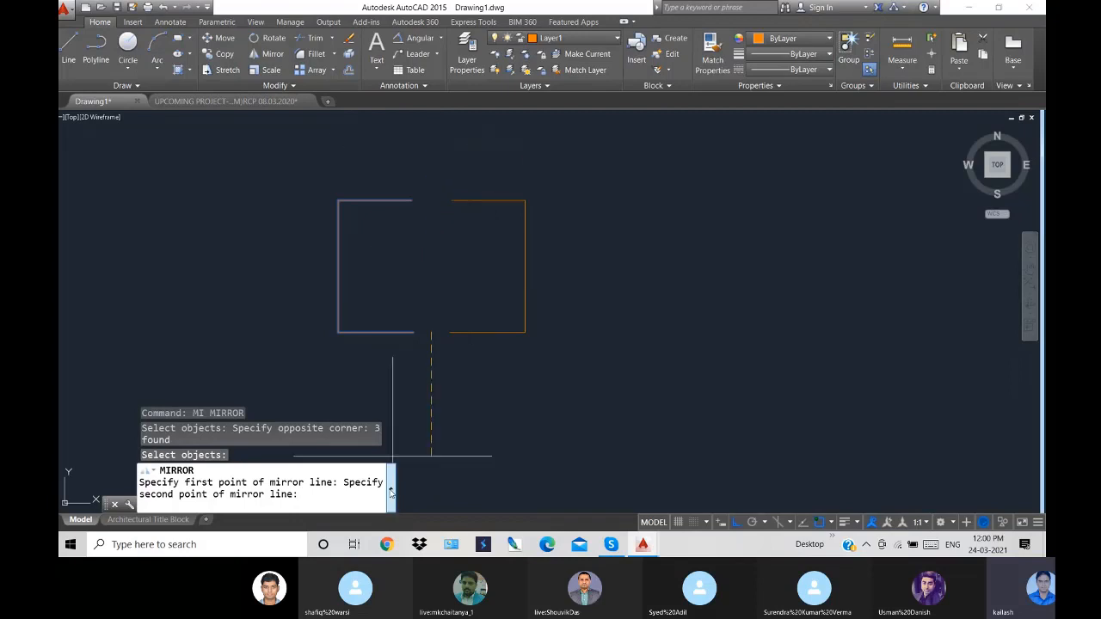
{"action": "left_click", "coordinate": [737, 522]}
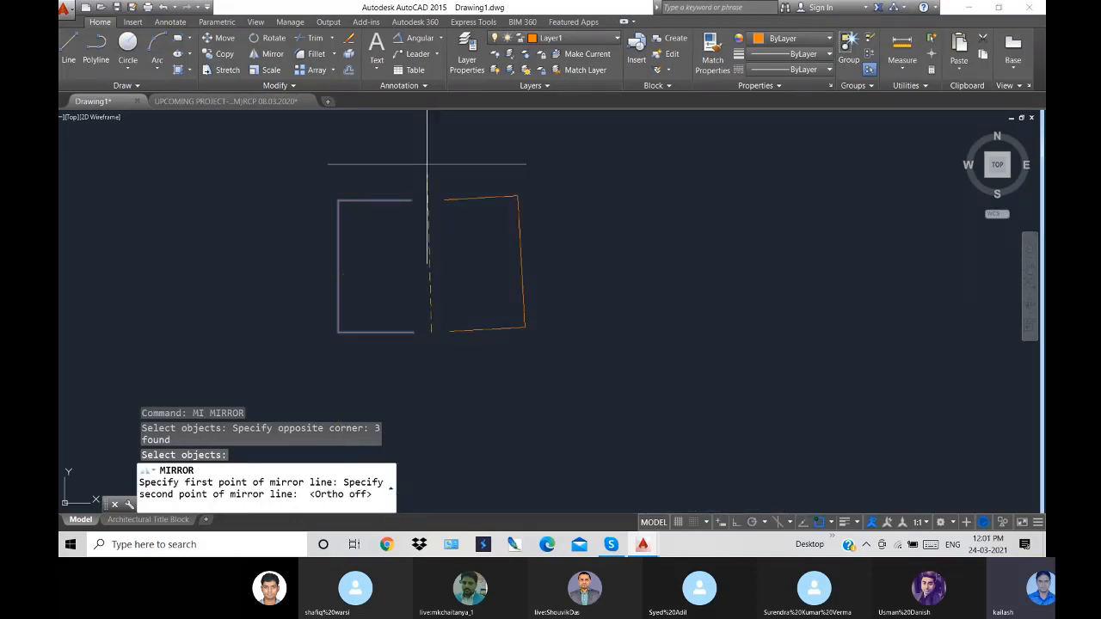
{"action": "scroll", "coordinate": [429, 167], "scroll_direction": "up", "scroll_amount": 4}
{"action": "scroll", "coordinate": [429, 167], "scroll_direction": "down", "scroll_amount": 2}
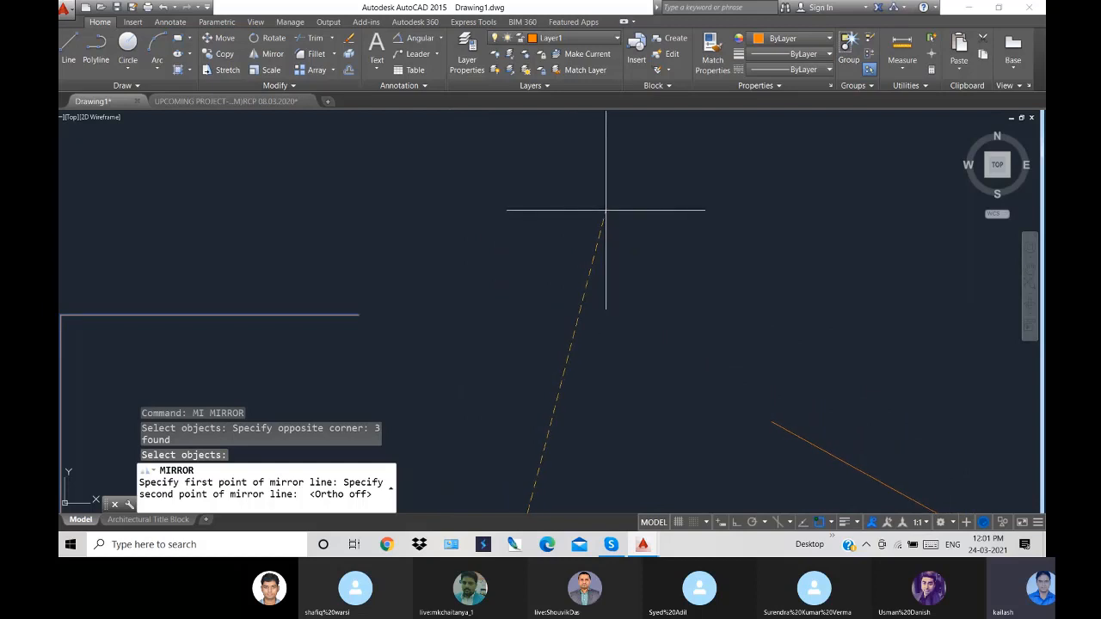
{"action": "scroll", "coordinate": [604, 208], "scroll_direction": "down", "scroll_amount": 4}
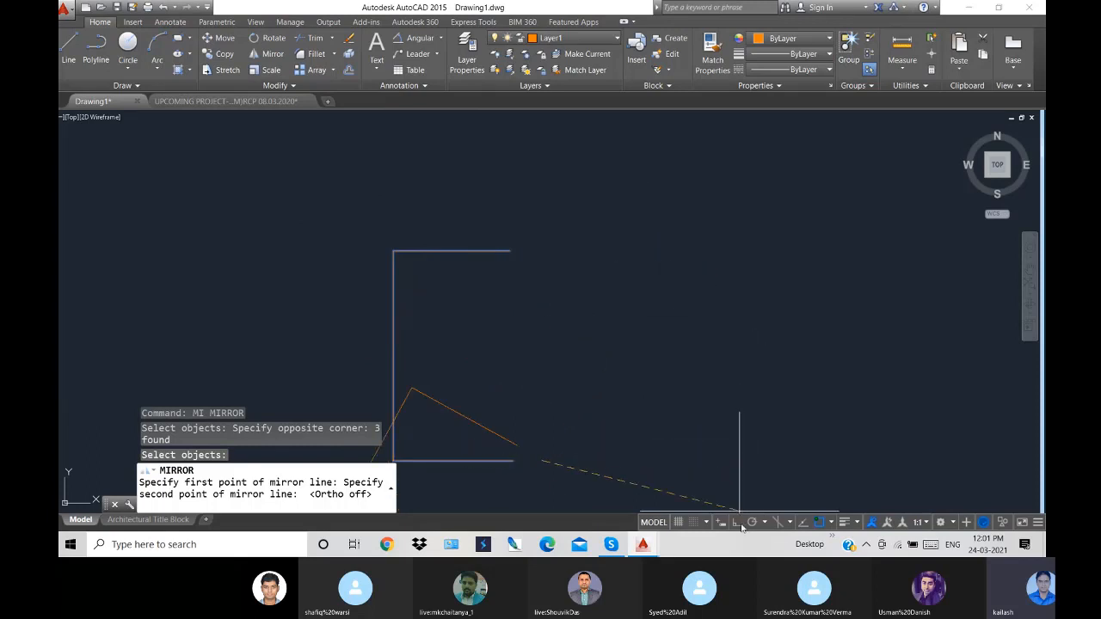
{"action": "key", "text": "F8"}
{"action": "left_click", "coordinate": [514, 170]}
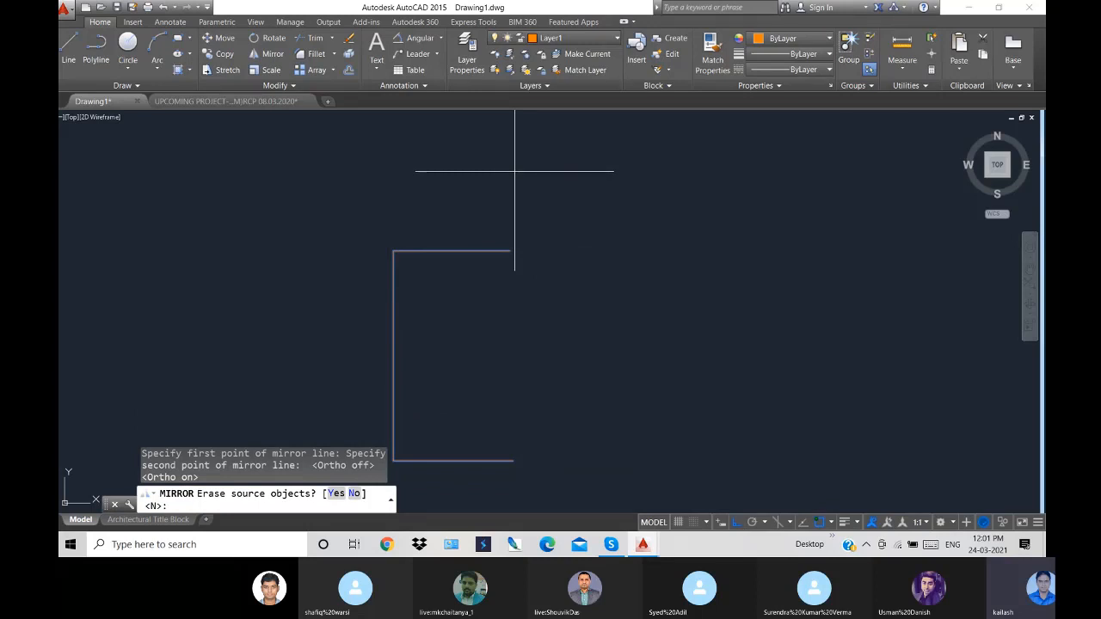
{"action": "key", "text": "Return"}
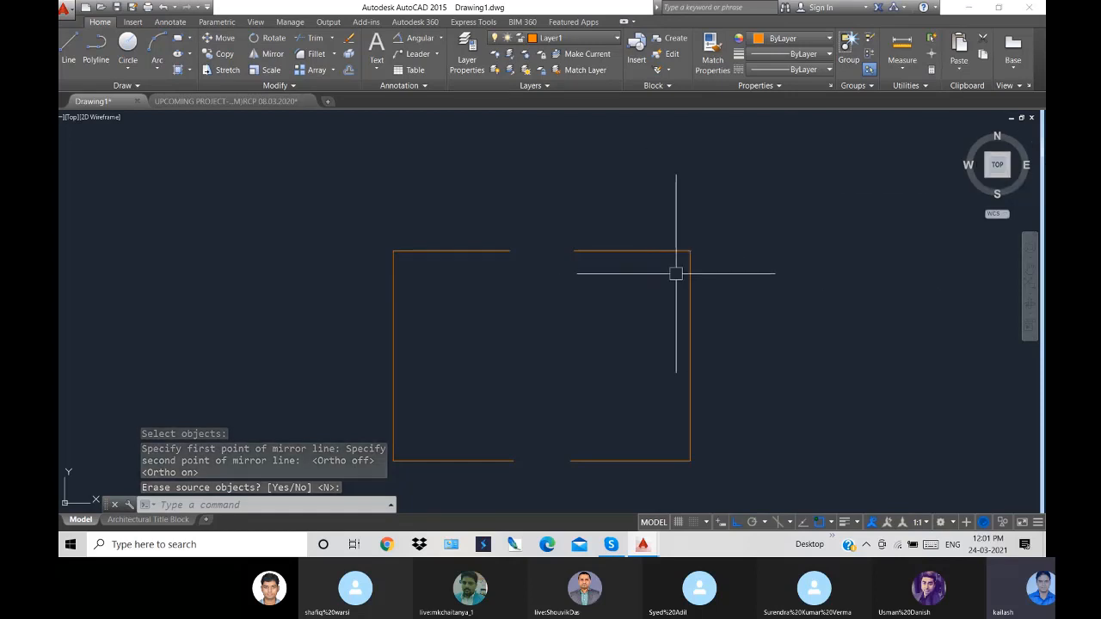
- Erase the mirrored copy of the three-sided shape, leaving the original
{"action": "left_click", "coordinate": [749, 452]}
{"action": "left_click", "coordinate": [592, 190]}
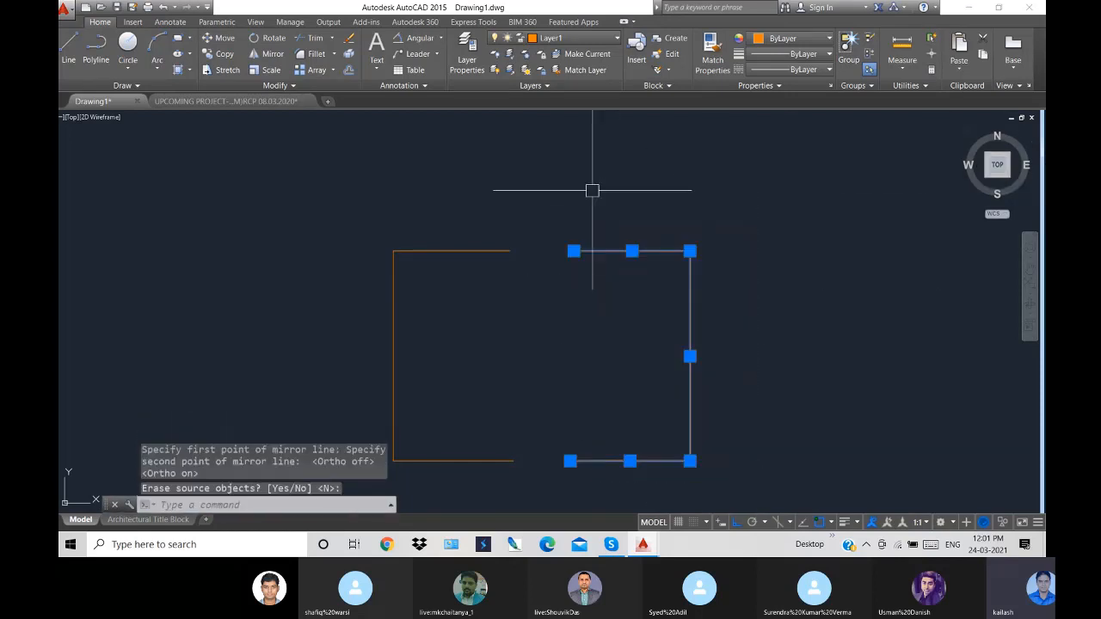
{"action": "key", "text": "Delete"}
- Mirror the three-sided shape across a vertical line through the open end of its lower side, keeping the source objects
{"action": "type", "text": "mi"}
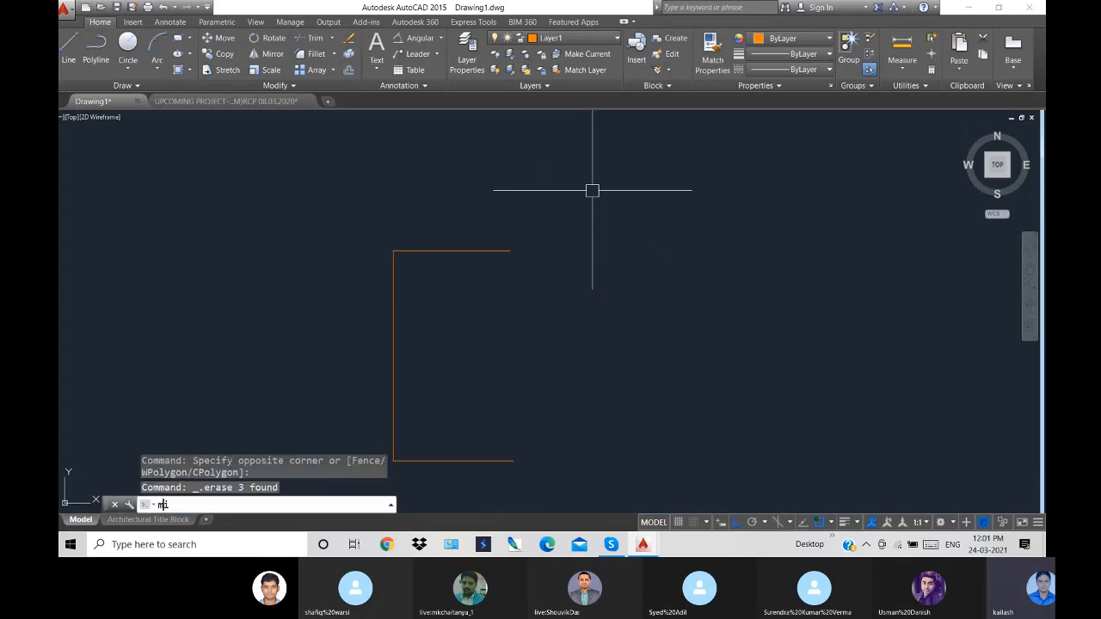
{"action": "key", "text": "Return"}
{"action": "left_click", "coordinate": [542, 462]}
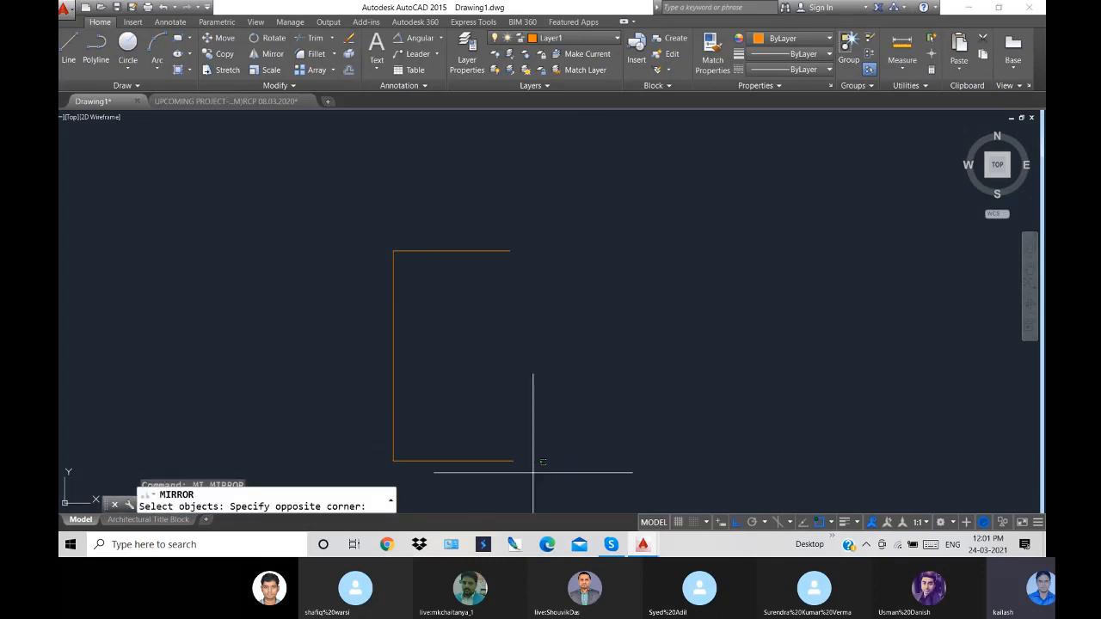
{"action": "left_click", "coordinate": [362, 201]}
{"action": "key", "text": "Return"}
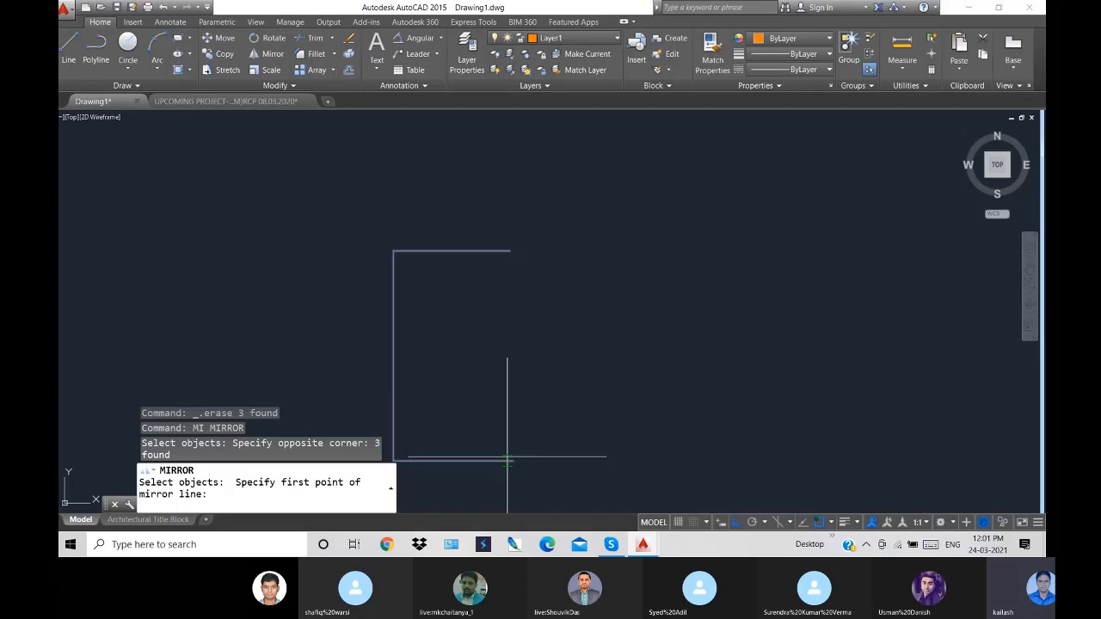
{"action": "scroll", "coordinate": [488, 462], "scroll_direction": "up", "scroll_amount": 4}
{"action": "scroll", "coordinate": [487, 462], "scroll_direction": "up", "scroll_amount": 2}
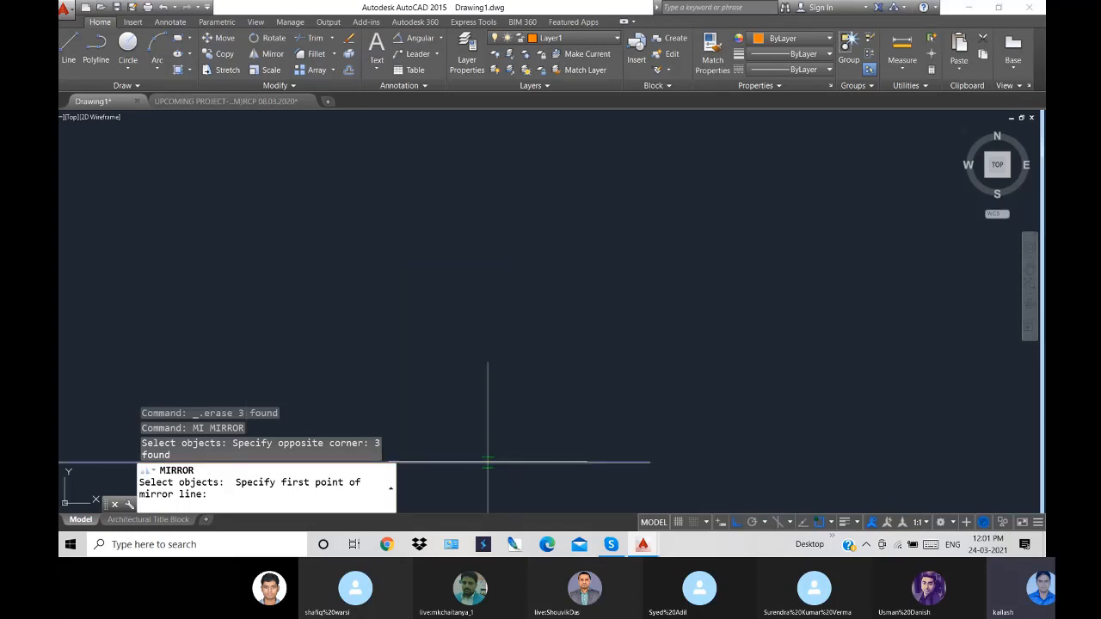
{"action": "left_click", "coordinate": [649, 463]}
{"action": "scroll", "coordinate": [640, 338], "scroll_direction": "down", "scroll_amount": 2}
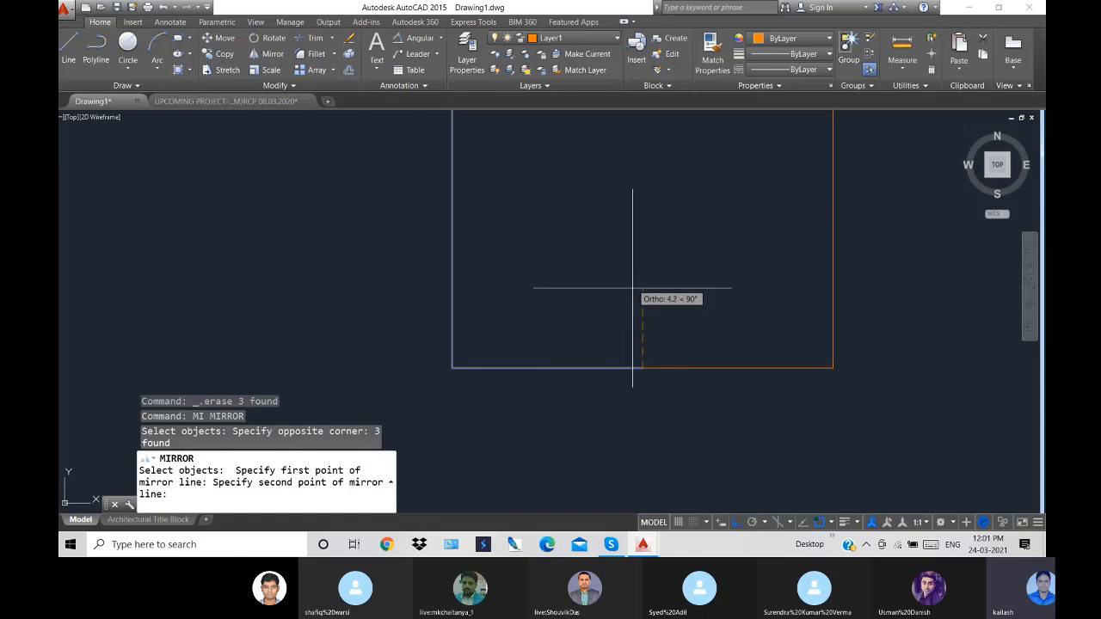
{"action": "left_click", "coordinate": [641, 174]}
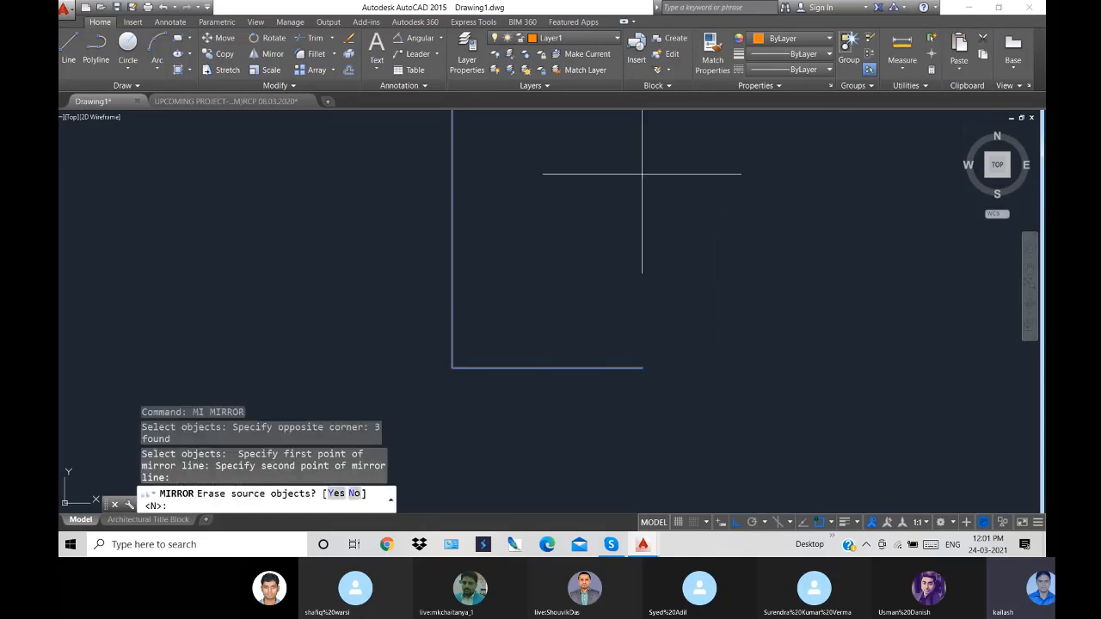
{"action": "key", "text": "Return"}
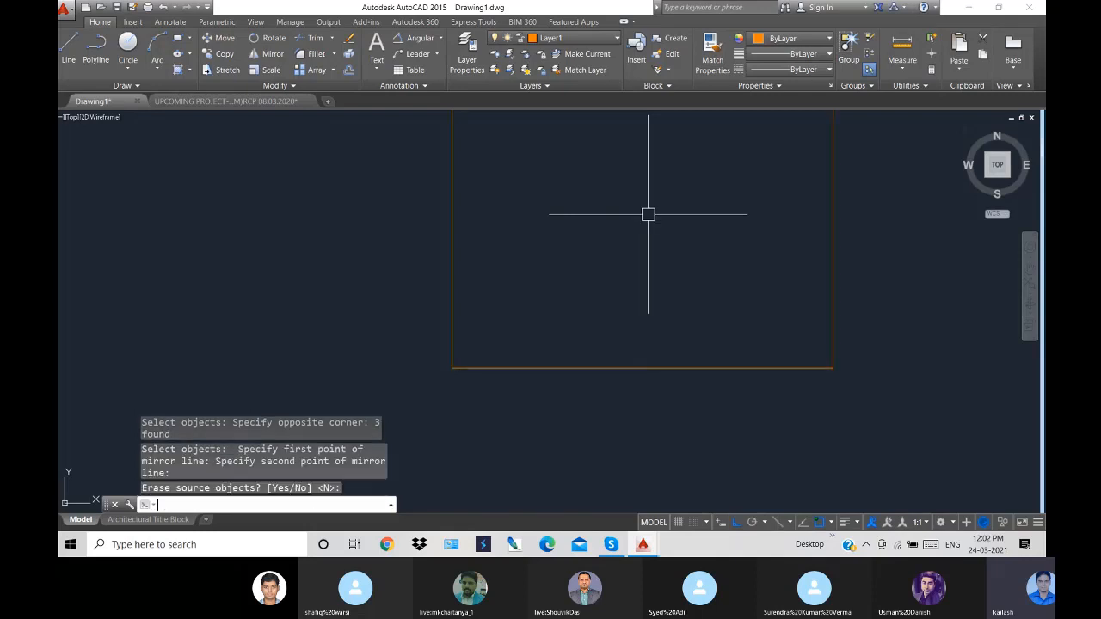
- Examine where the original and mirrored halves meet along the upper and lower sides of the outline
{"action": "type", "text": "Za"}
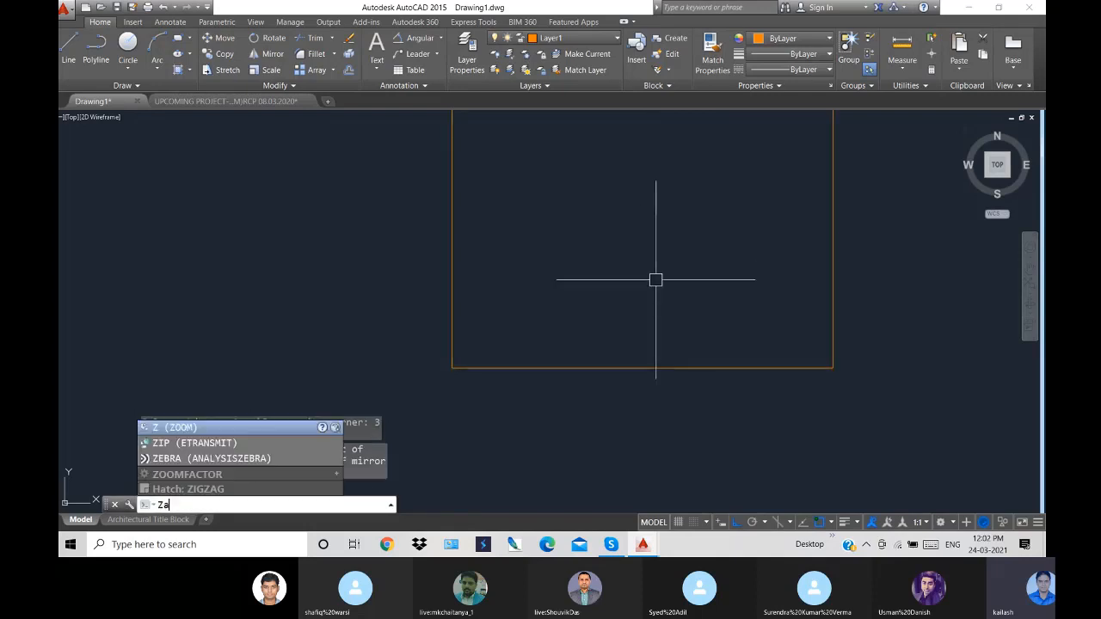
{"action": "key", "text": "Return"}
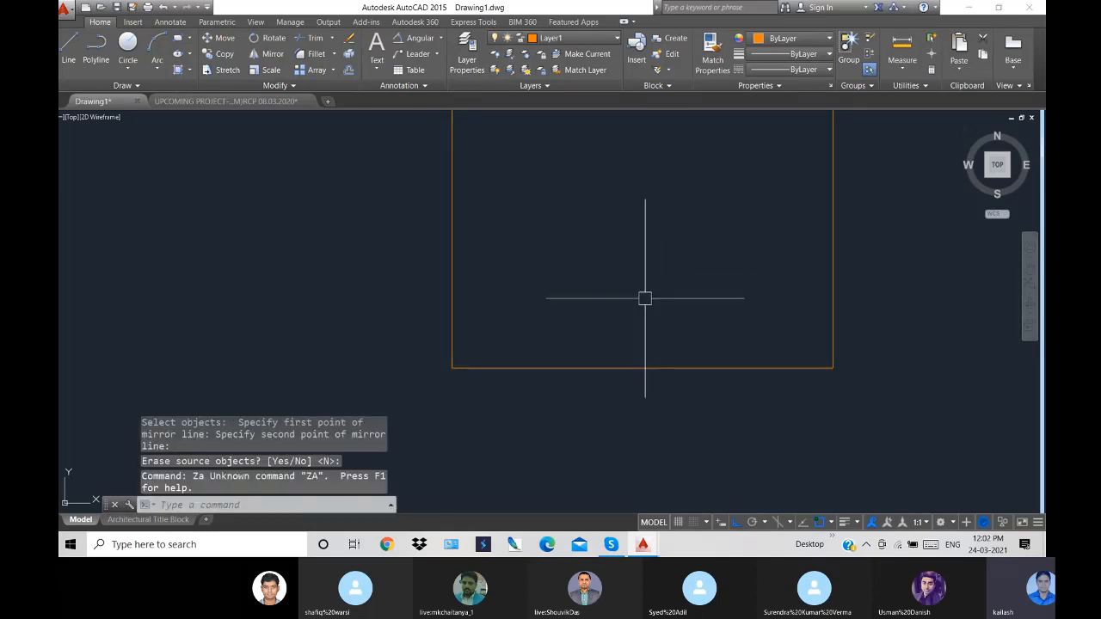
{"action": "key", "text": "Escape"}
{"action": "right_click", "coordinate": [625, 286]}
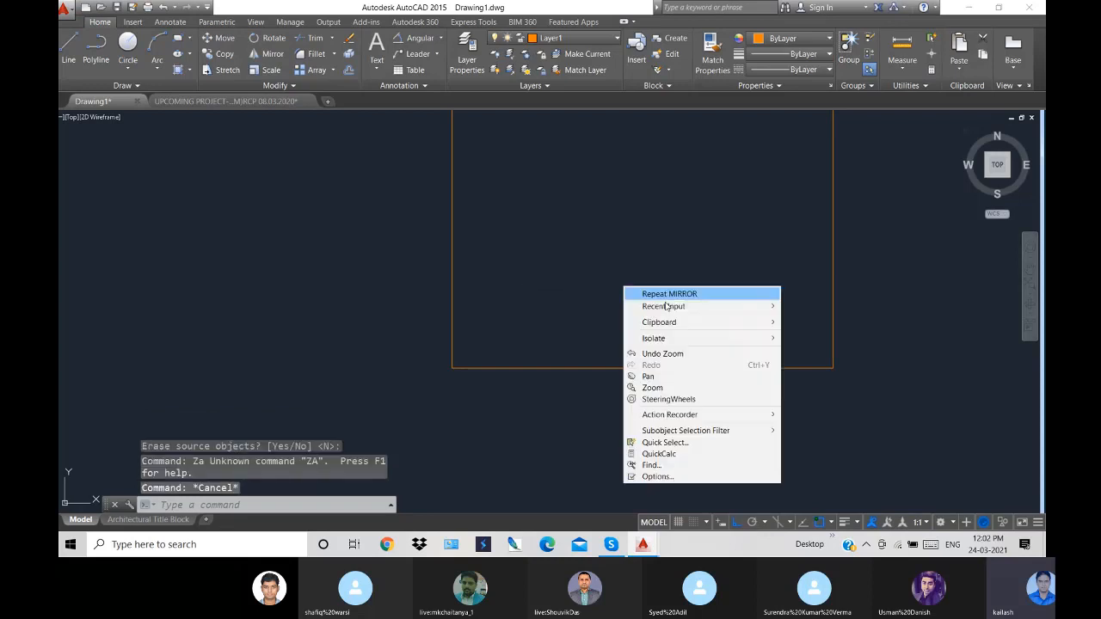
{"action": "left_click", "coordinate": [663, 382]}
{"action": "left_click_drag", "start_coordinate": [631, 292], "coordinate": [622, 452]}
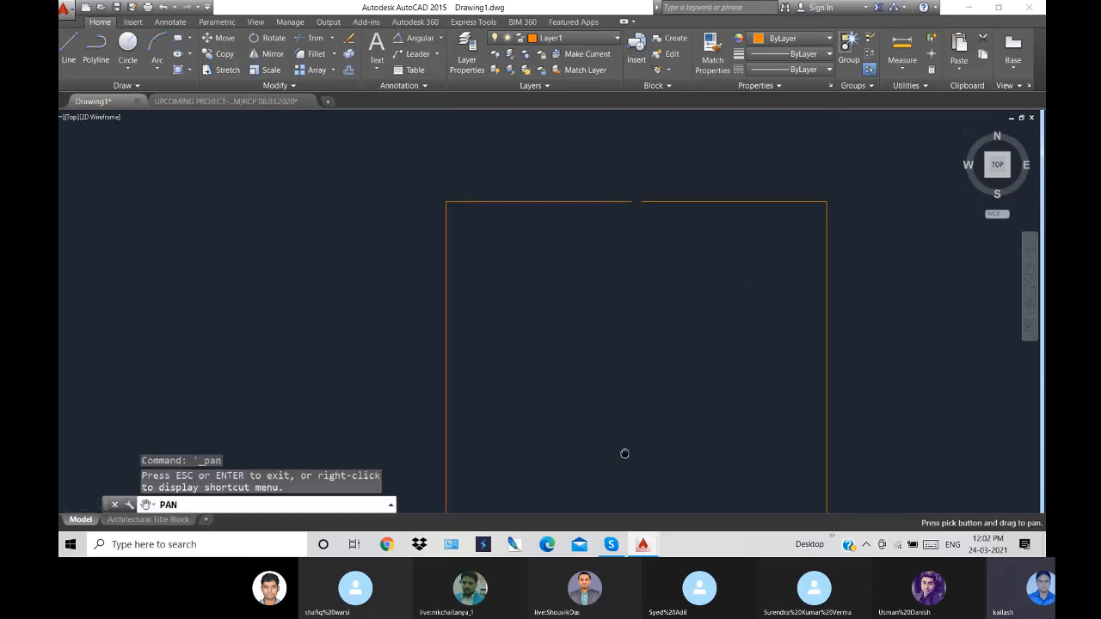
{"action": "mouse_move", "coordinate": [629, 361]}
{"action": "left_mouse_down"}
{"action": "mouse_move", "coordinate": [617, 213]}
{"action": "mouse_move", "coordinate": [611, 376]}
{"action": "mouse_move", "coordinate": [639, 275]}
{"action": "mouse_move", "coordinate": [637, 300]}
{"action": "left_mouse_up"}
{"action": "scroll", "coordinate": [616, 490], "scroll_direction": "up", "scroll_amount": 2}
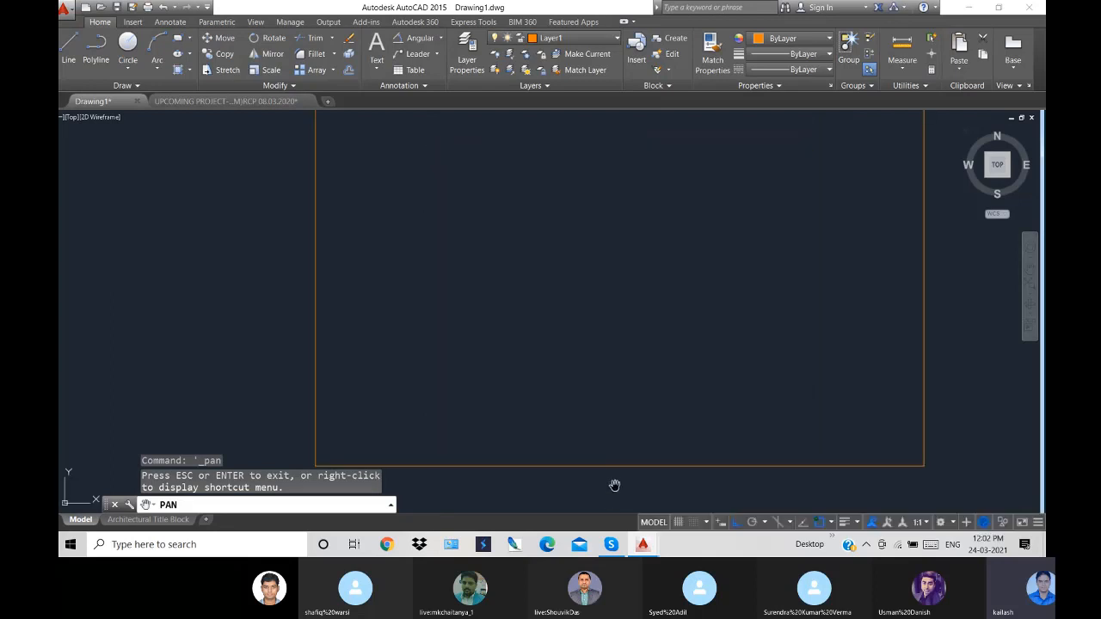
{"action": "scroll", "coordinate": [619, 469], "scroll_direction": "down", "scroll_amount": 2}
{"action": "scroll", "coordinate": [624, 456], "scroll_direction": "down", "scroll_amount": 2}
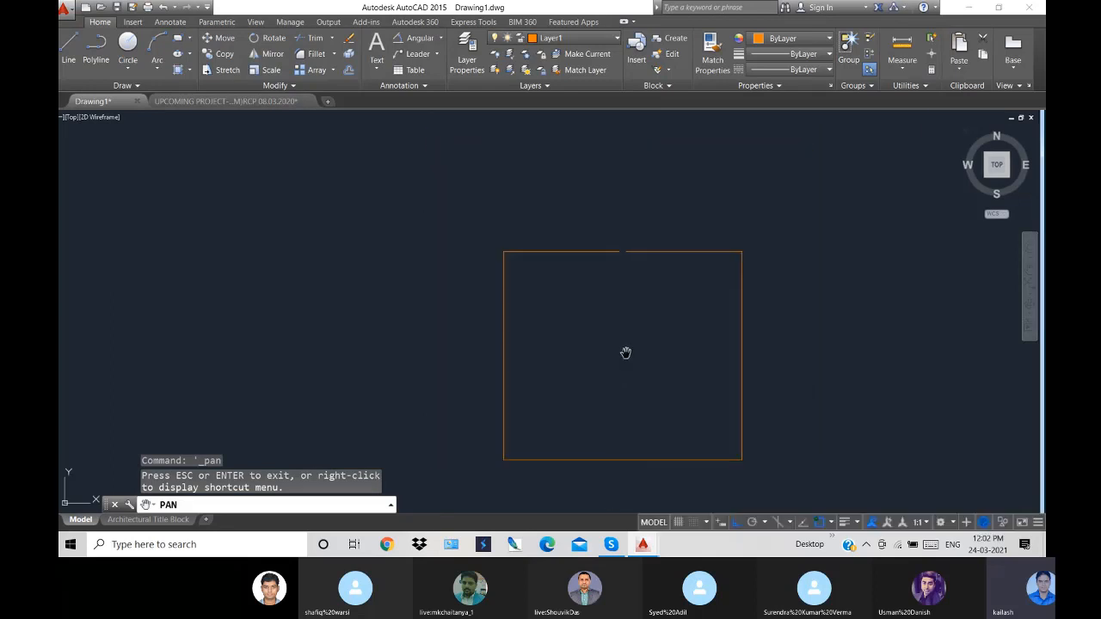
{"action": "key", "text": "Escape"}
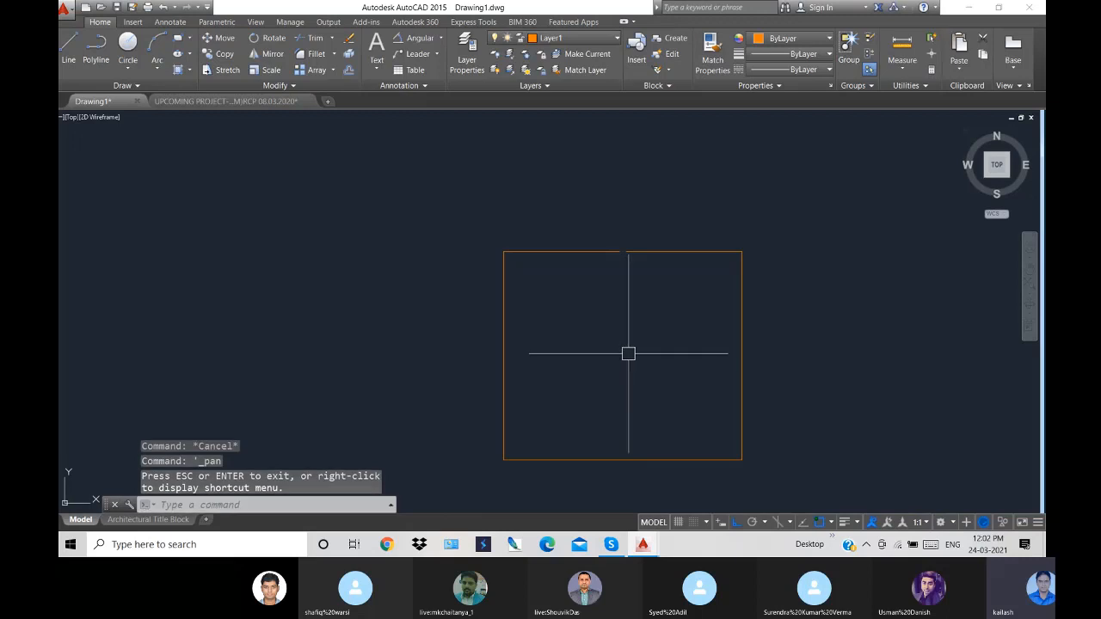
- Undo the view changes and the last mirror, back to the original three-sided shape
{"action": "key", "text": "ctrl+z"}
{"action": "key", "text": "ctrl+z"}
{"action": "key", "text": "ctrl+z"}
{"action": "key", "text": "ctrl+z"}
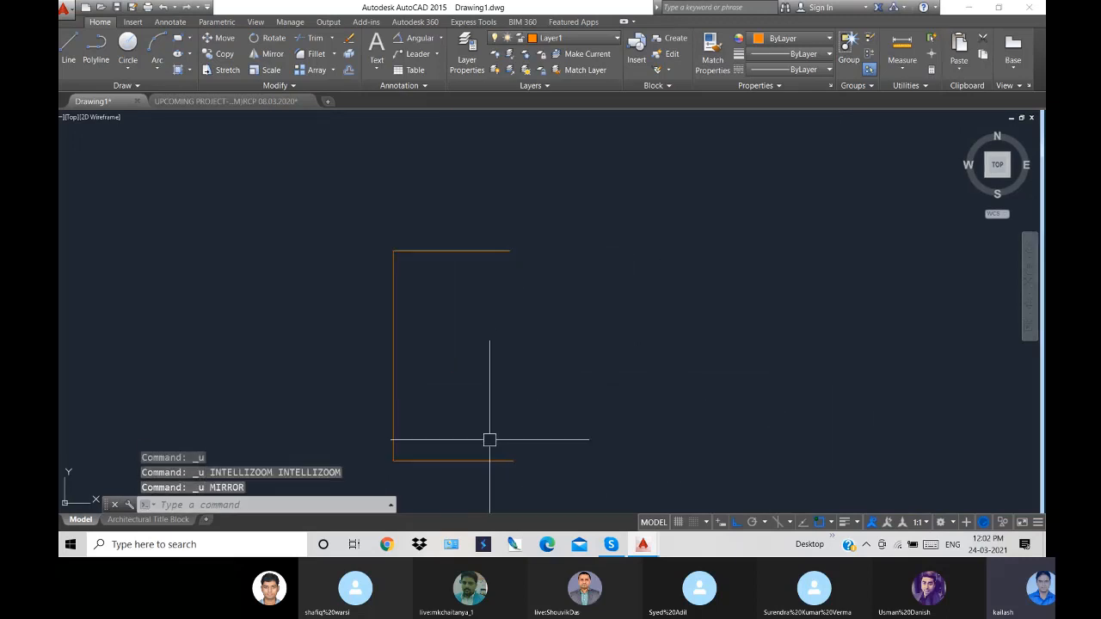
- Mirror all three lines again about a vertical axis starting at the lower side's open endpoint, without erasing the source objects
{"action": "type", "text": "mi"}
{"action": "key", "text": "Return"}
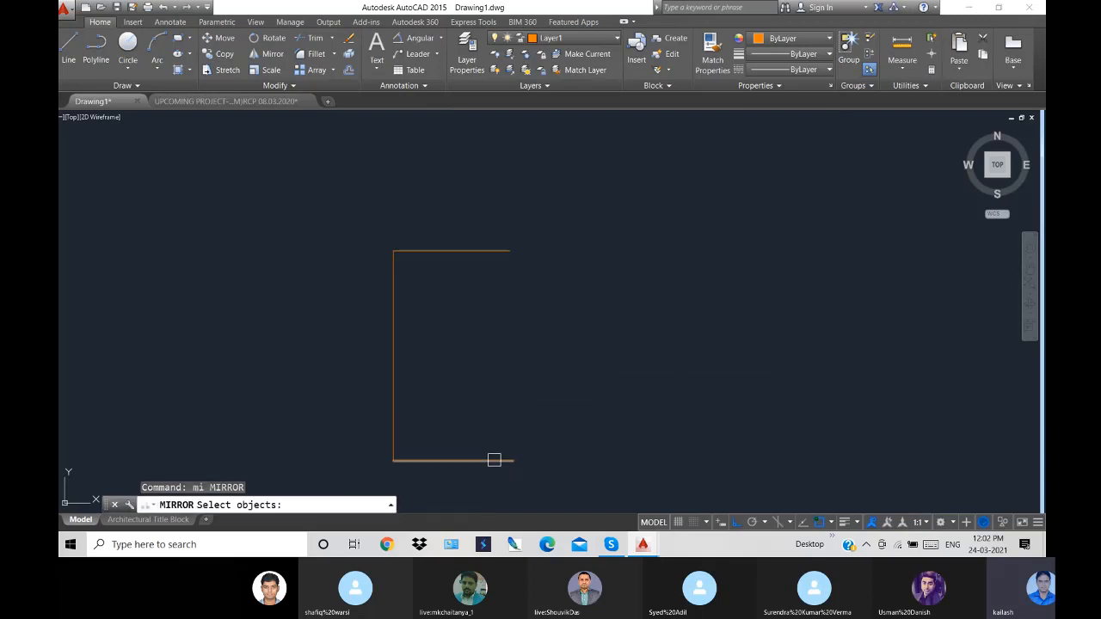
{"action": "left_click", "coordinate": [559, 485]}
{"action": "left_click", "coordinate": [382, 230]}
{"action": "key", "text": "Return"}
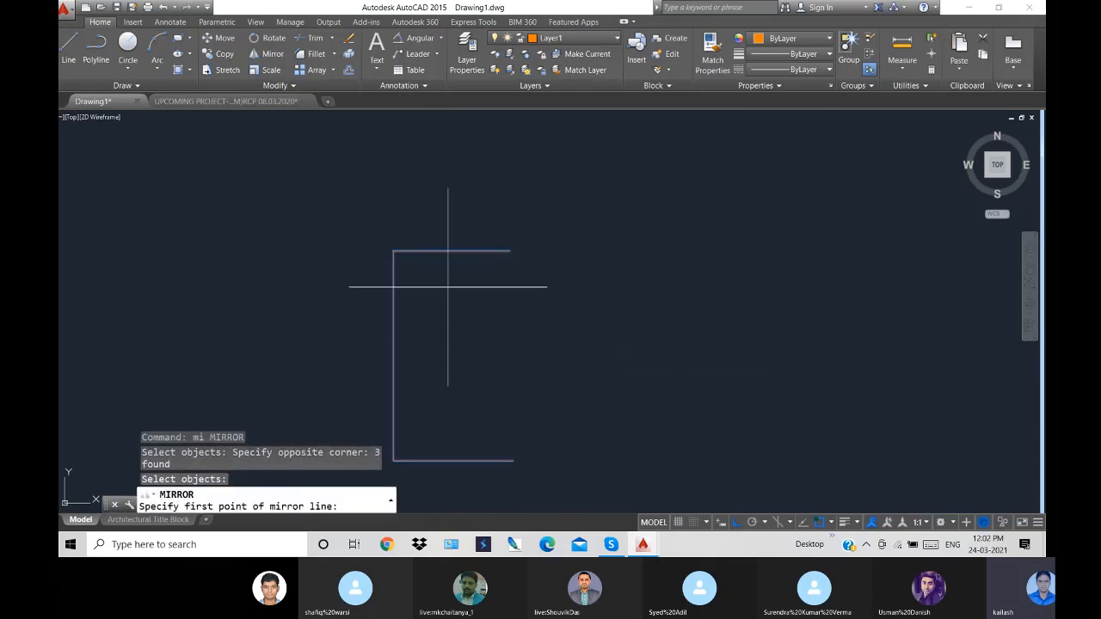
{"action": "left_click", "coordinate": [511, 454]}
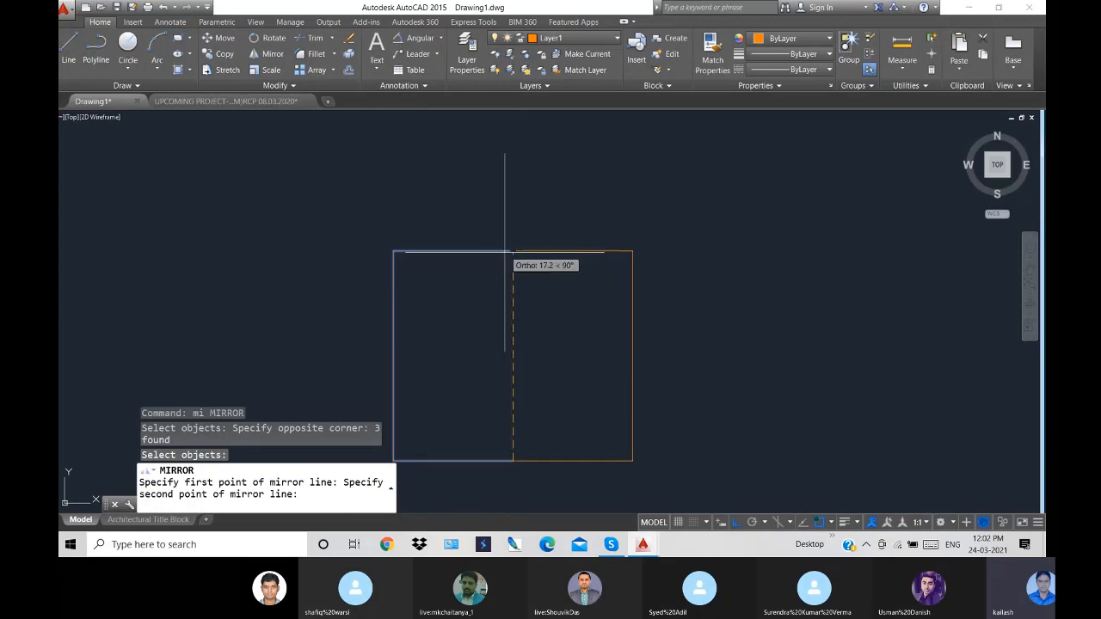
{"action": "left_click", "coordinate": [516, 330]}
{"action": "right_click", "coordinate": [516, 330]}
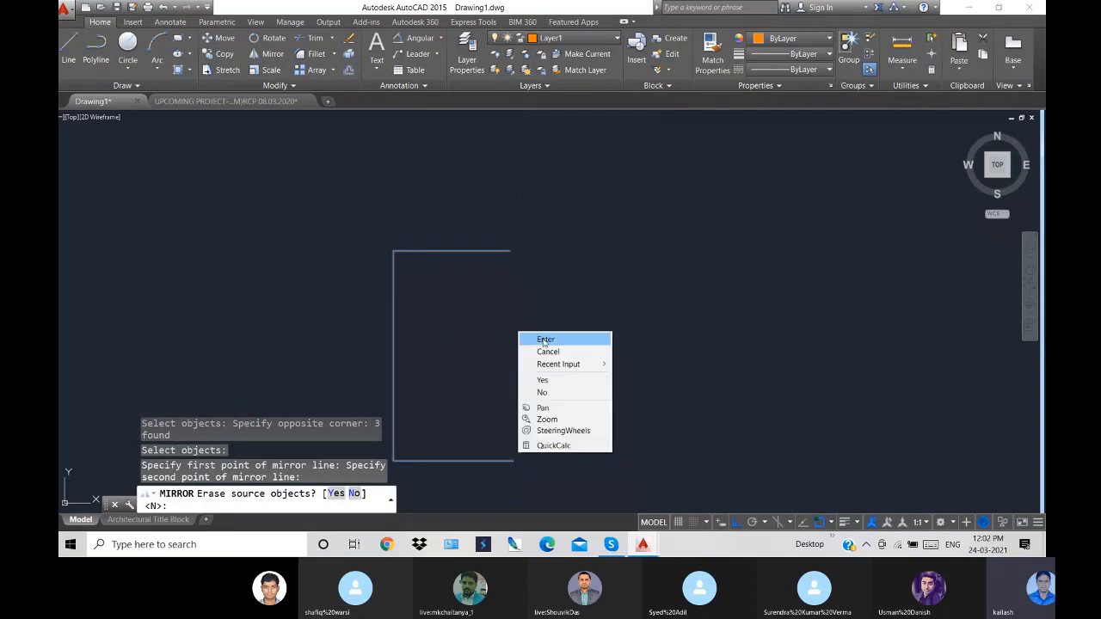
{"action": "left_click", "coordinate": [540, 338]}
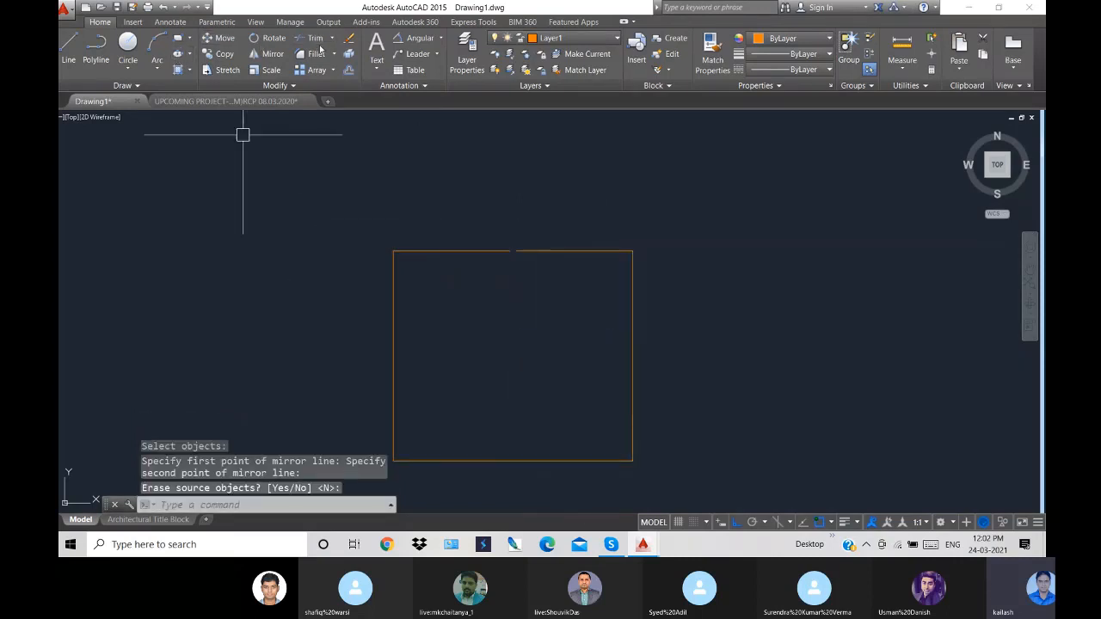
- Add a linear dimension to the lower horizontal side of the original half, placed inside the outline
{"action": "left_click", "coordinate": [439, 39]}
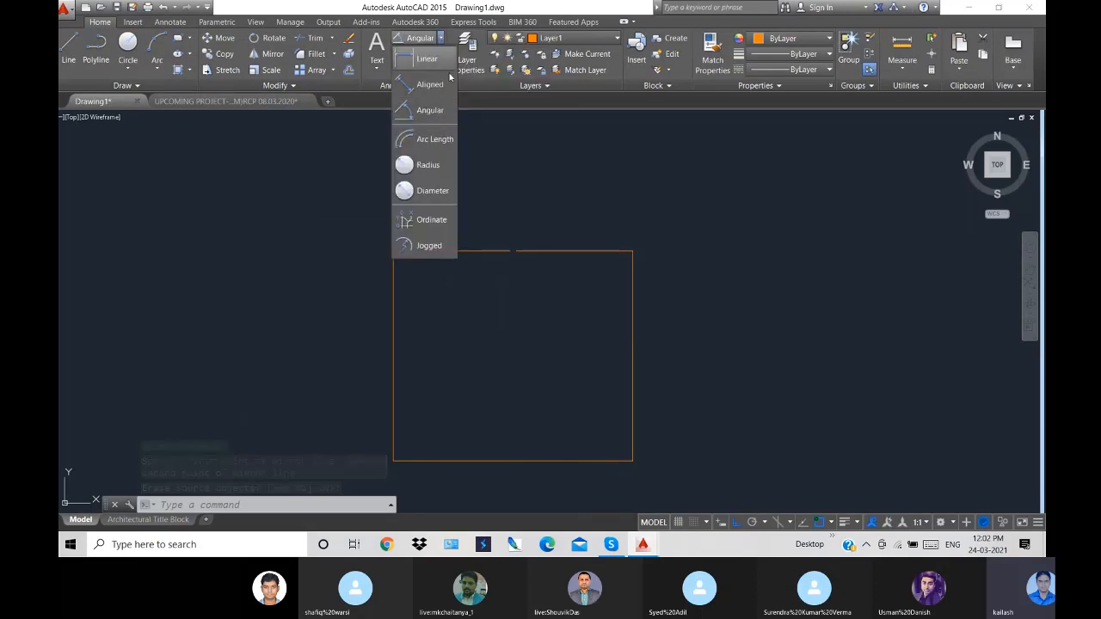
{"action": "left_click", "coordinate": [421, 57]}
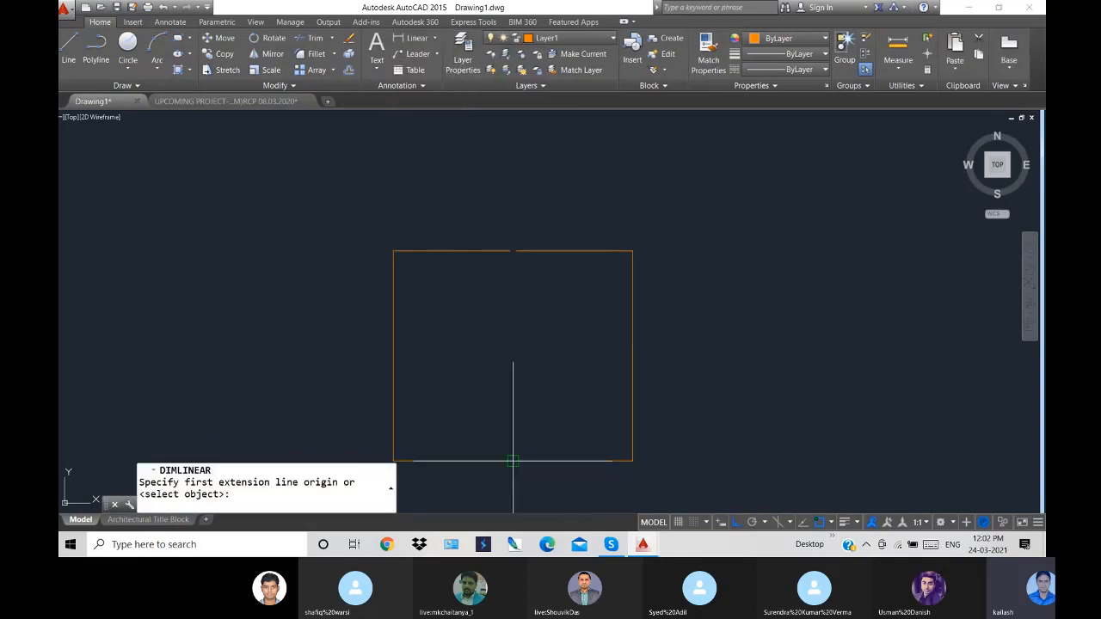
{"action": "left_click", "coordinate": [513, 461]}
{"action": "left_click", "coordinate": [393, 461]}
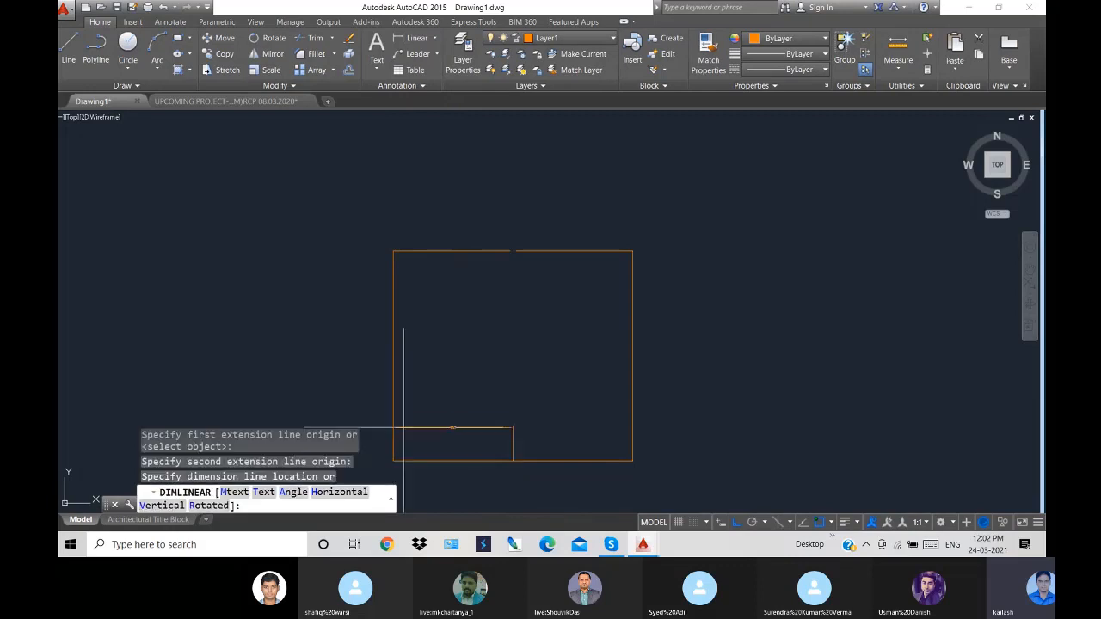
{"action": "scroll", "coordinate": [494, 381], "scroll_direction": "up", "scroll_amount": 5}
{"action": "scroll", "coordinate": [495, 379], "scroll_direction": "down", "scroll_amount": 5}
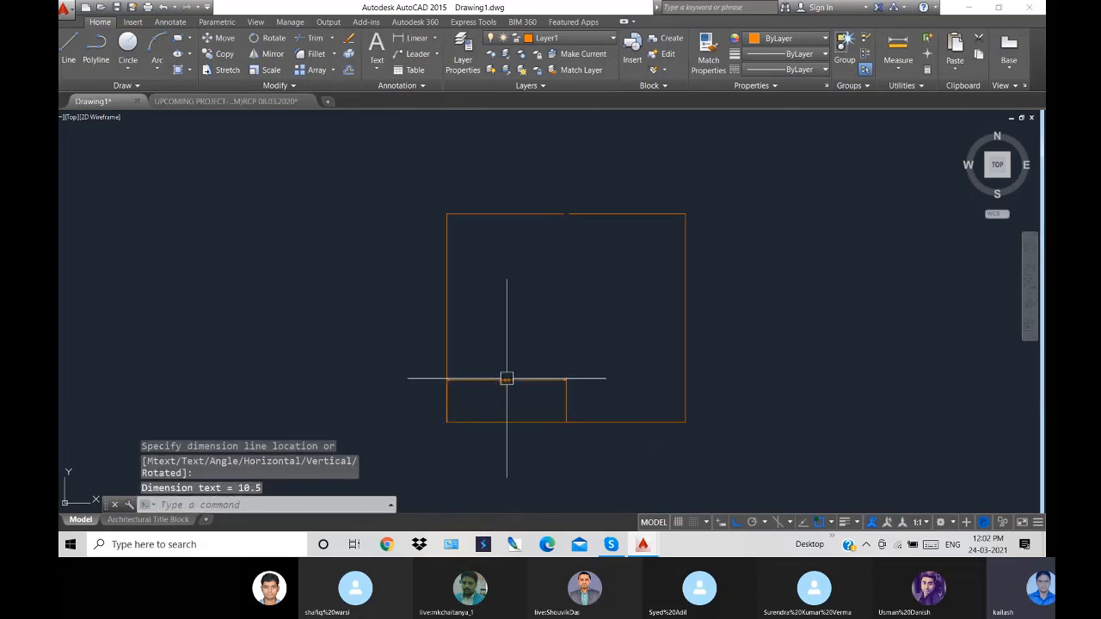
- Add a linear dimension to the upper horizontal side of the original half, placed above the line
{"action": "key", "text": "Return"}
{"action": "scroll", "coordinate": [555, 208], "scroll_direction": "up", "scroll_amount": 4}
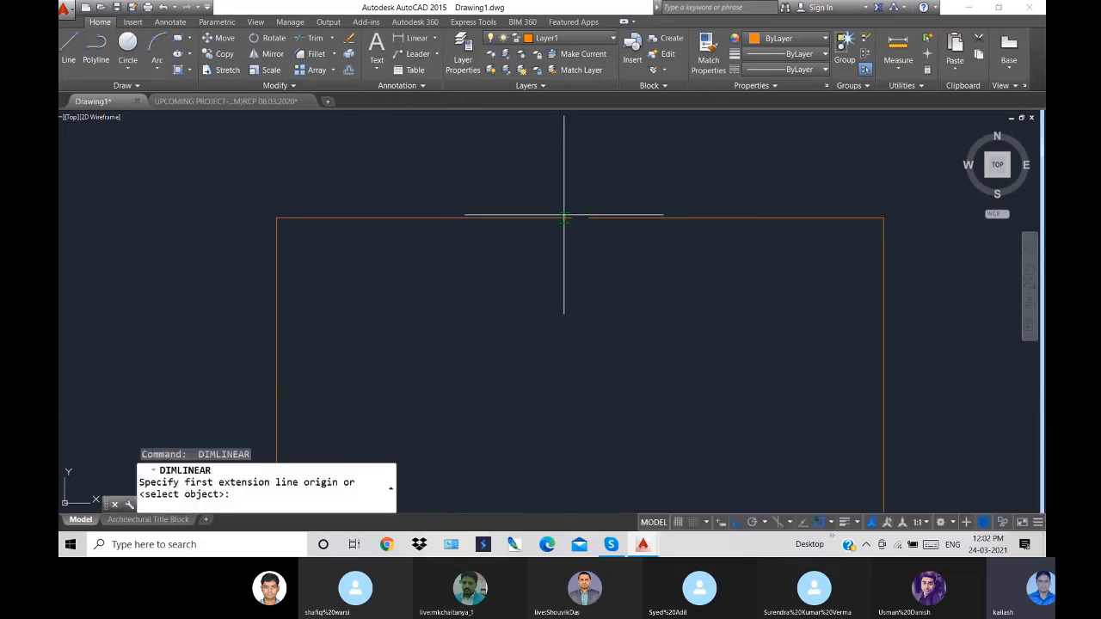
{"action": "left_click", "coordinate": [570, 216]}
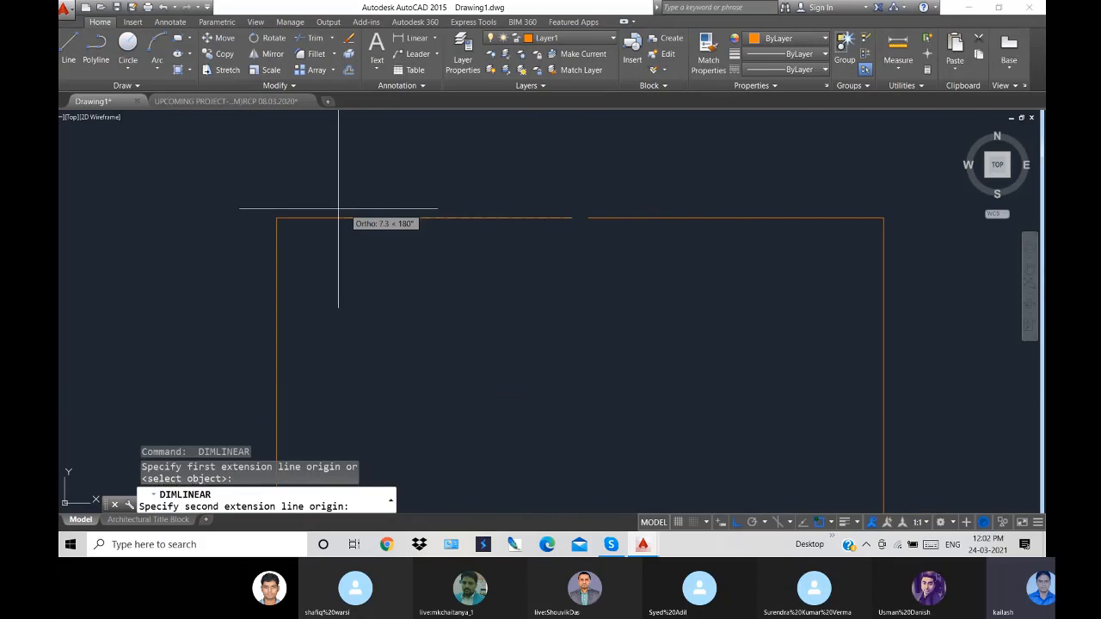
{"action": "left_click", "coordinate": [276, 218]}
{"action": "left_click", "coordinate": [294, 183]}
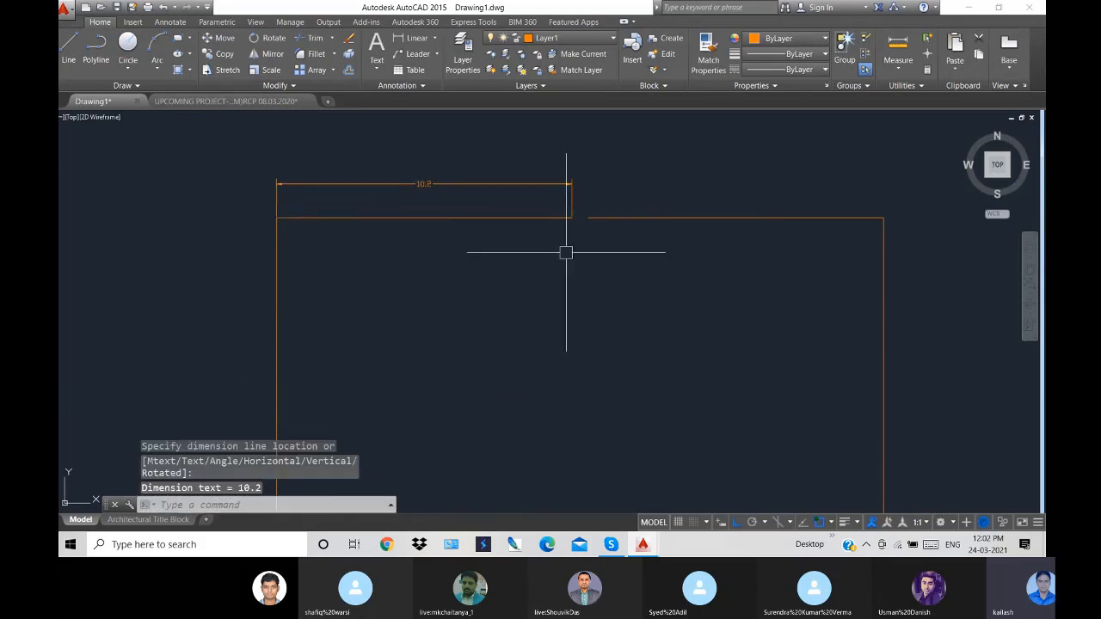
- Draw a short horizontal line closing the gap between the two upper sides, joining their open endpoints
{"action": "scroll", "coordinate": [580, 212], "scroll_direction": "up", "scroll_amount": 5}
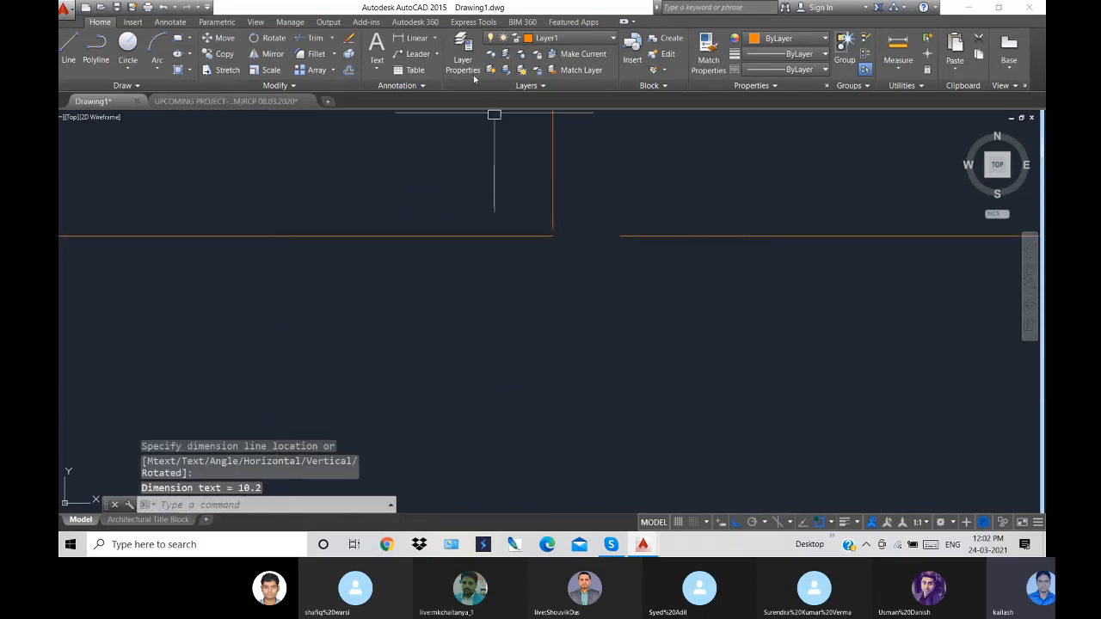
{"action": "left_click", "coordinate": [69, 48]}
{"action": "left_click", "coordinate": [552, 236]}
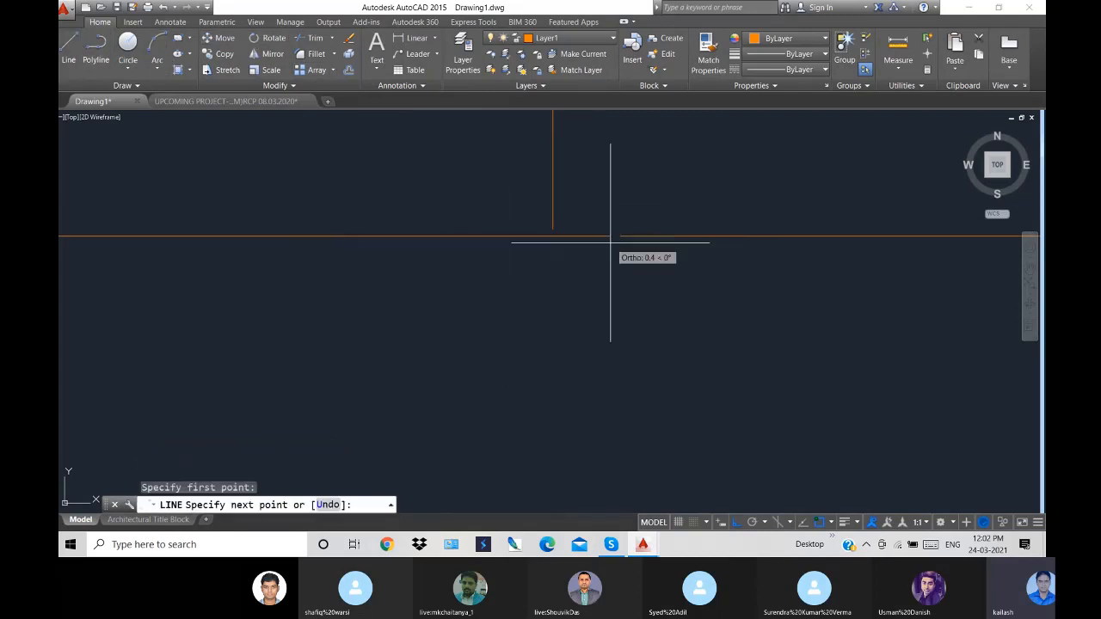
{"action": "right_click", "coordinate": [621, 288]}
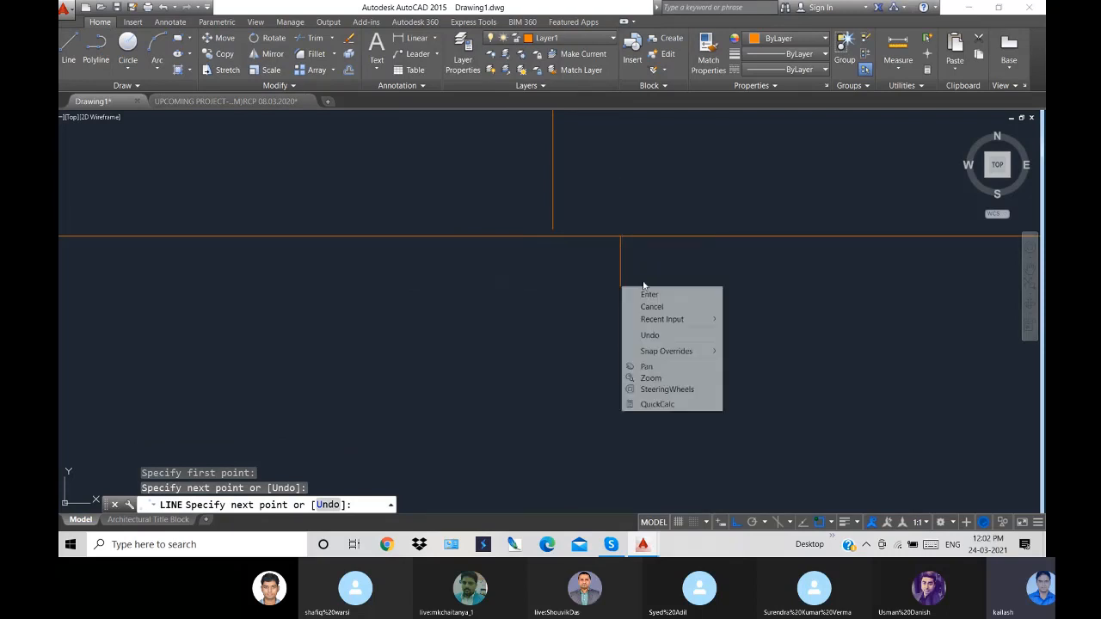
{"action": "left_click", "coordinate": [632, 292]}
{"action": "scroll", "coordinate": [565, 354], "scroll_direction": "down", "scroll_amount": 2}
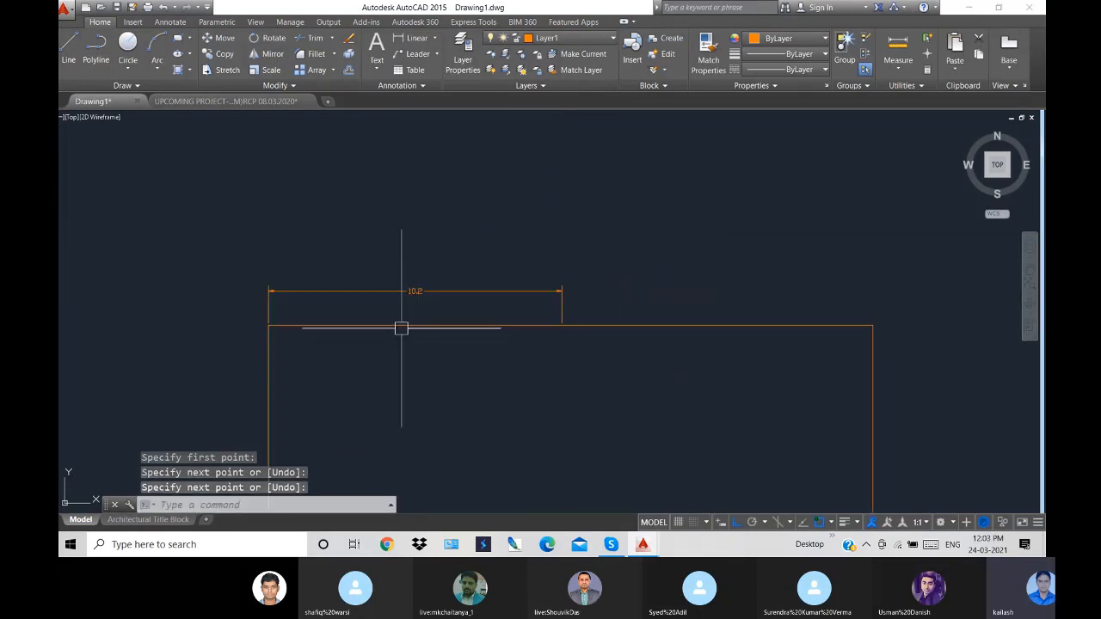
- Select the separate segments along the upper edge to inspect how they join, and clear the selection
{"action": "left_click", "coordinate": [758, 324]}
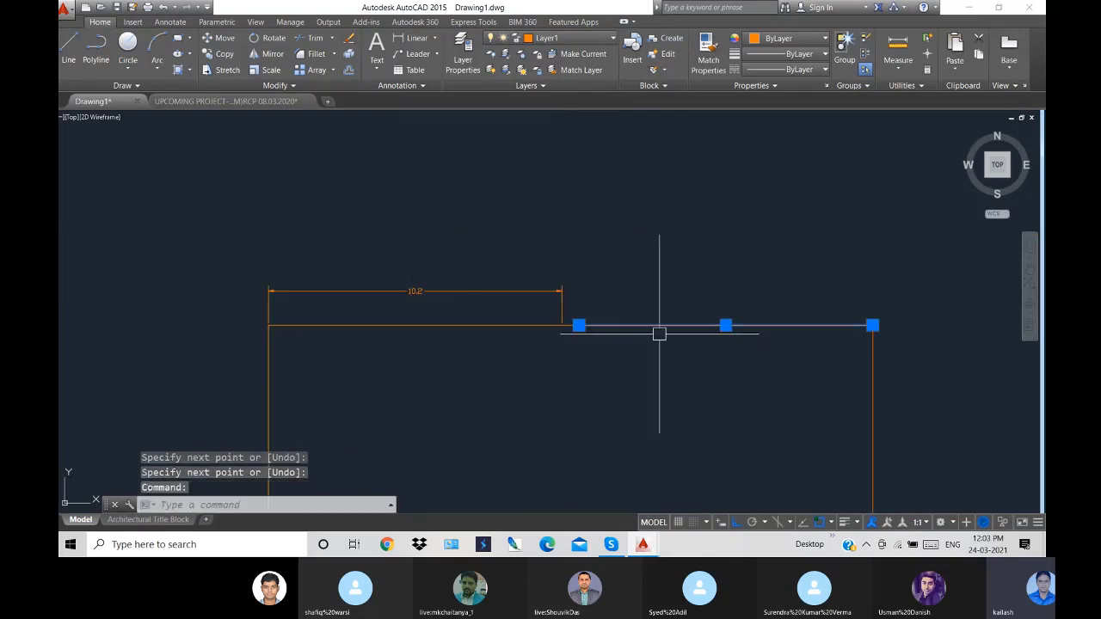
{"action": "scroll", "coordinate": [562, 324], "scroll_direction": "up", "scroll_amount": 2}
{"action": "scroll", "coordinate": [393, 402], "scroll_direction": "up", "scroll_amount": 3}
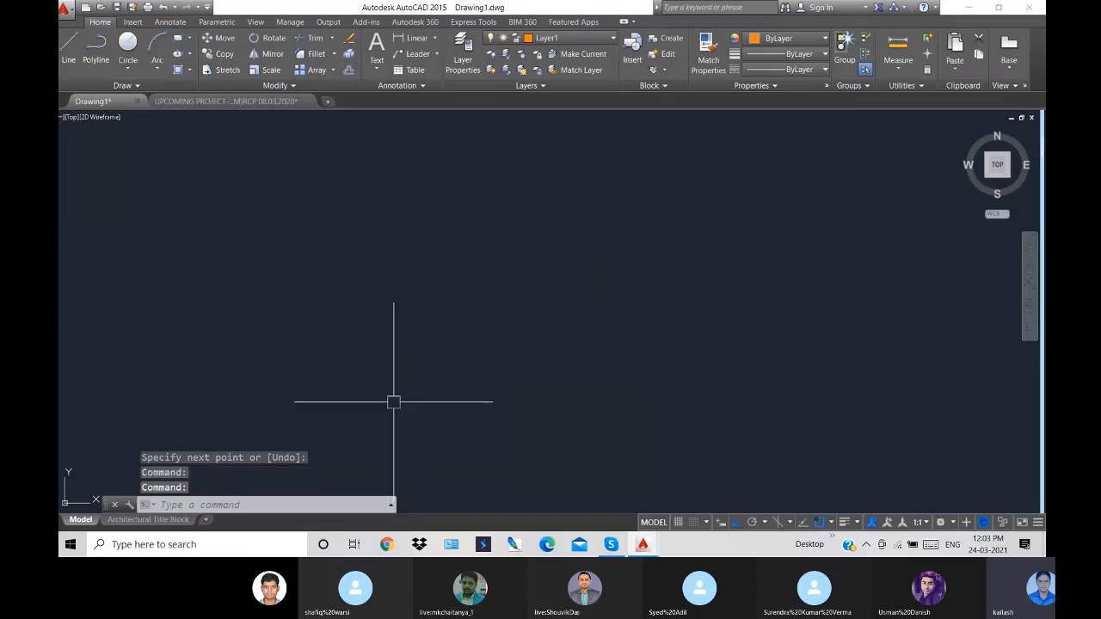
{"action": "scroll", "coordinate": [523, 299], "scroll_direction": "down", "scroll_amount": 2}
{"action": "left_click", "coordinate": [571, 211]}
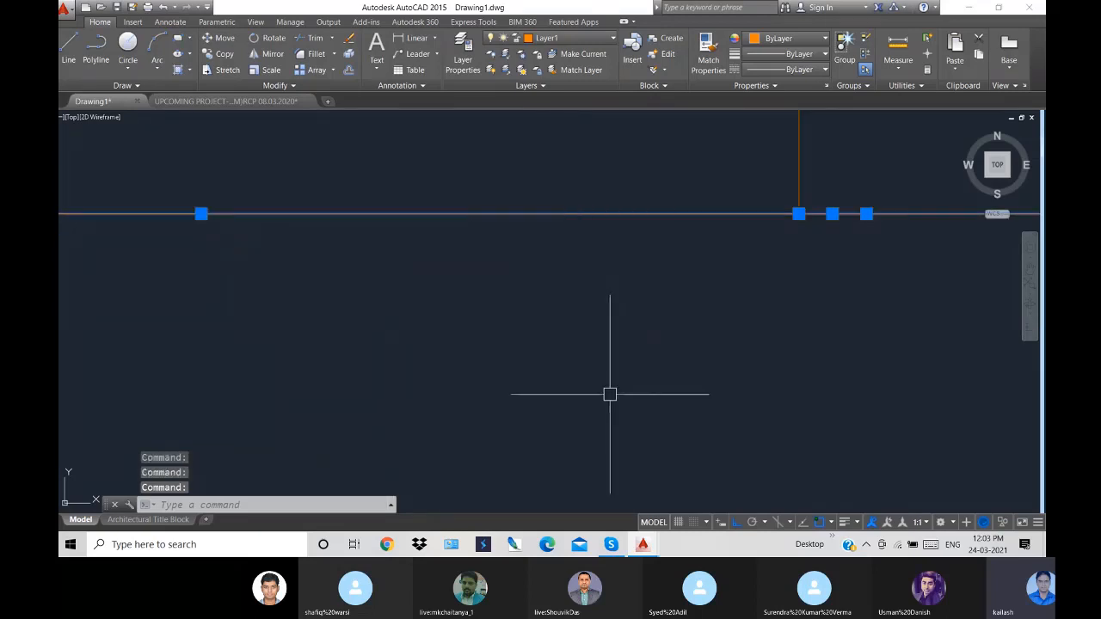
{"action": "scroll", "coordinate": [610, 394], "scroll_direction": "down", "scroll_amount": 4}
{"action": "key", "text": "Escape"}
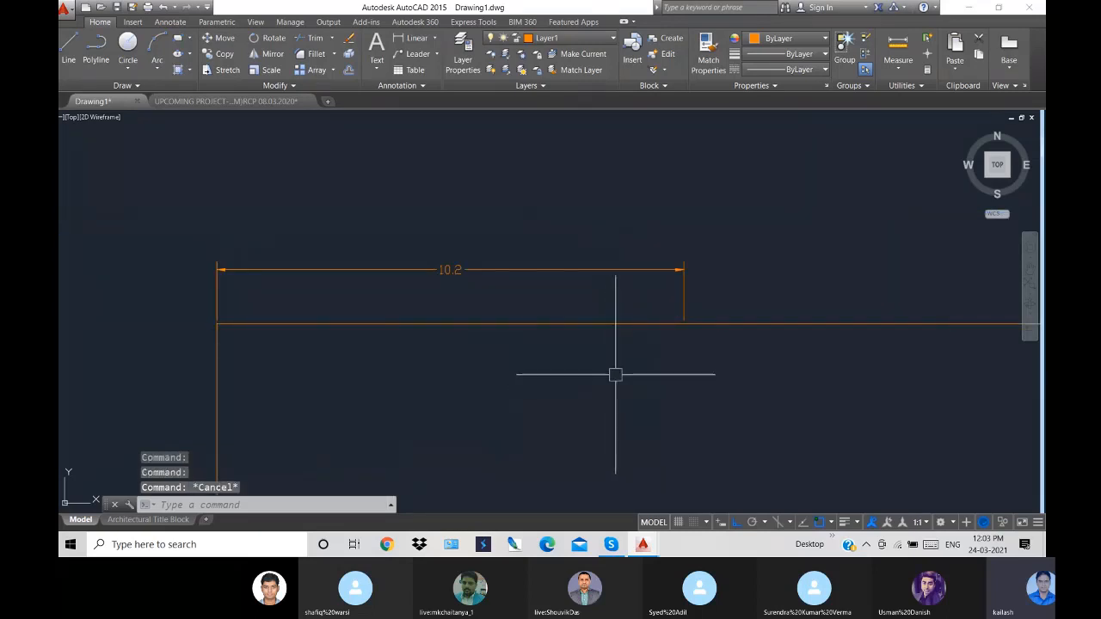
- Select the two segments of the rectangle's lower edge to inspect where they meet, and clear the selection
{"action": "scroll", "coordinate": [644, 405], "scroll_direction": "down", "scroll_amount": 3}
{"action": "right_click", "coordinate": [662, 397], "text": "shift"}
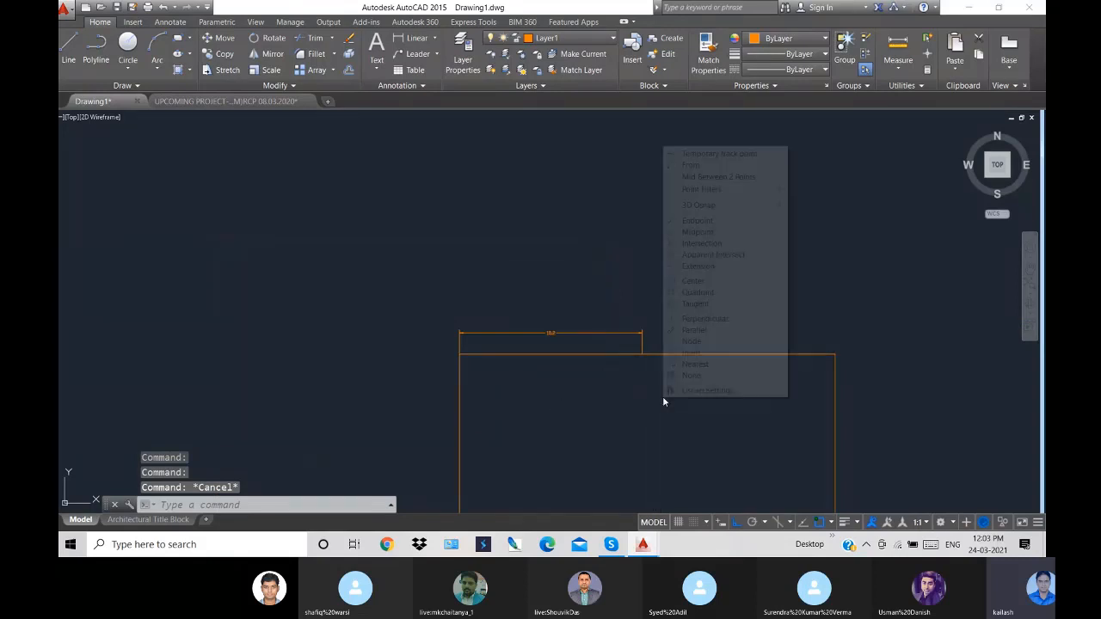
{"action": "left_click", "coordinate": [469, 217]}
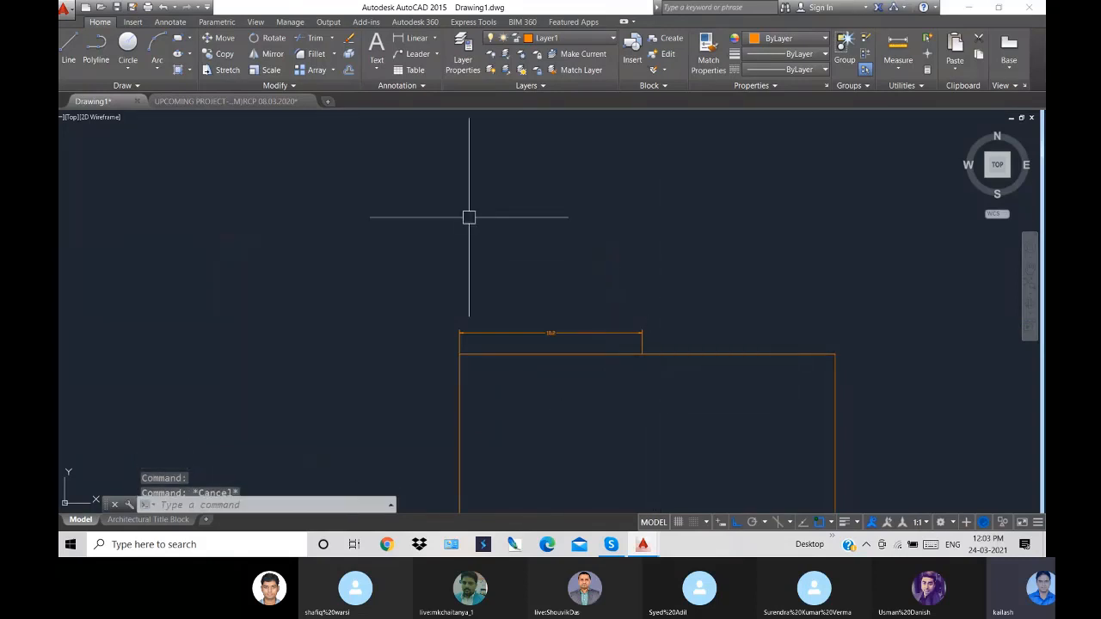
{"action": "key", "text": "Escape"}
{"action": "right_click", "coordinate": [556, 220]}
{"action": "left_click", "coordinate": [582, 310]}
{"action": "mouse_move", "coordinate": [629, 389]}
{"action": "left_mouse_down"}
{"action": "mouse_move", "coordinate": [575, 221]}
{"action": "mouse_move", "coordinate": [631, 332]}
{"action": "mouse_move", "coordinate": [625, 305]}
{"action": "left_mouse_up"}
{"action": "key", "text": "Escape"}
{"action": "left_click", "coordinate": [590, 425]}
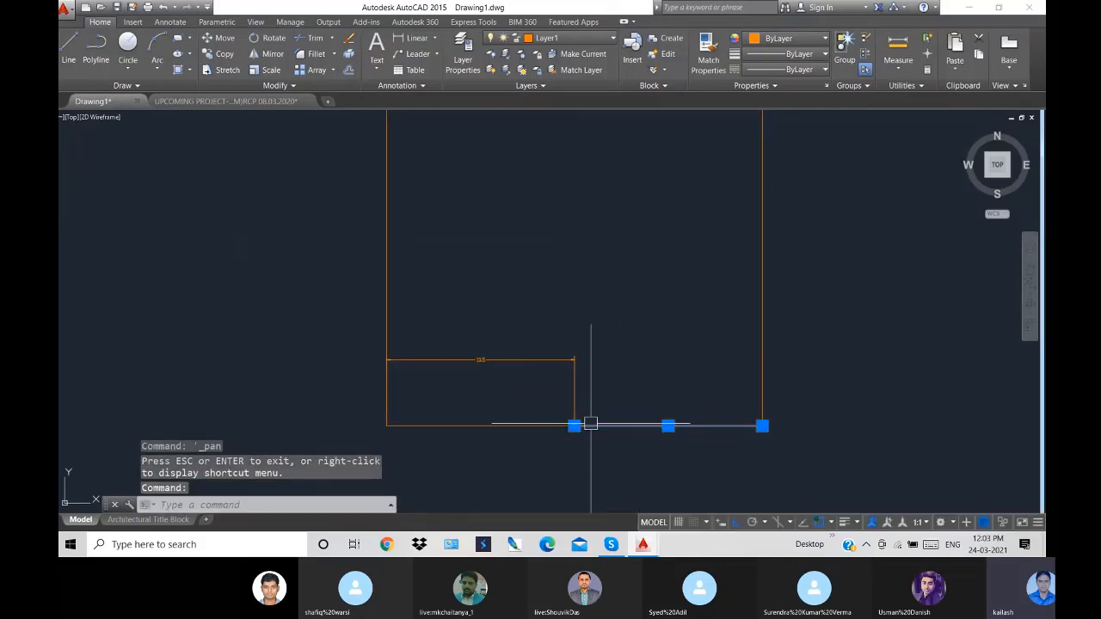
{"action": "left_click", "coordinate": [490, 425]}
{"action": "key", "text": "Escape"}
- Join the two line segments of the rectangle's lower edge into a single line
{"action": "scroll", "coordinate": [555, 362], "scroll_direction": "down", "scroll_amount": 3}
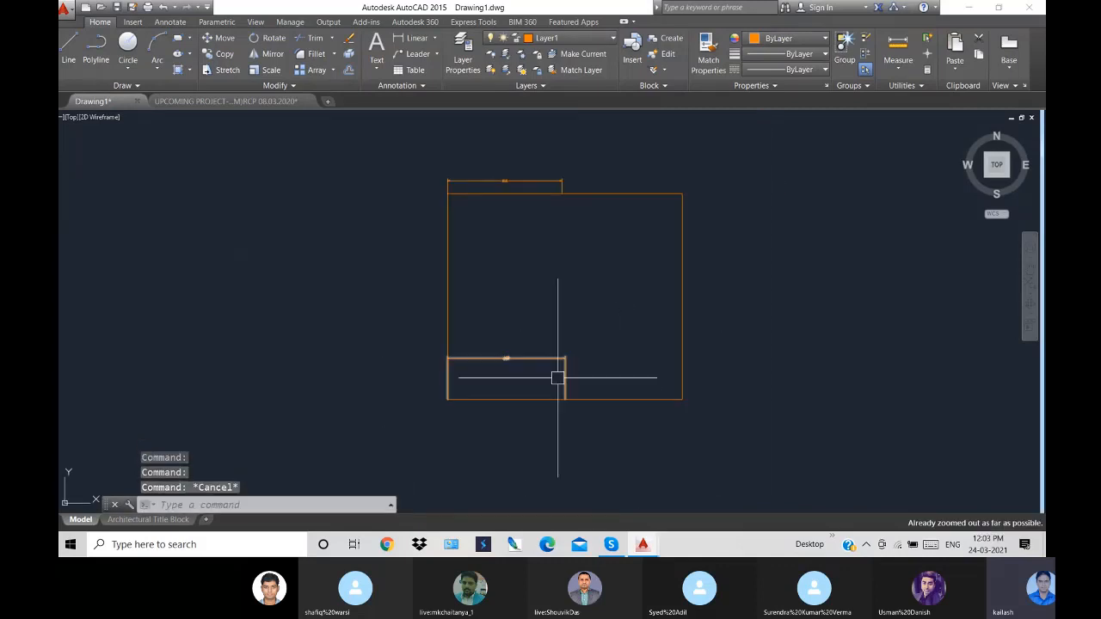
{"action": "type", "text": "j"}
{"action": "key", "text": "Return"}
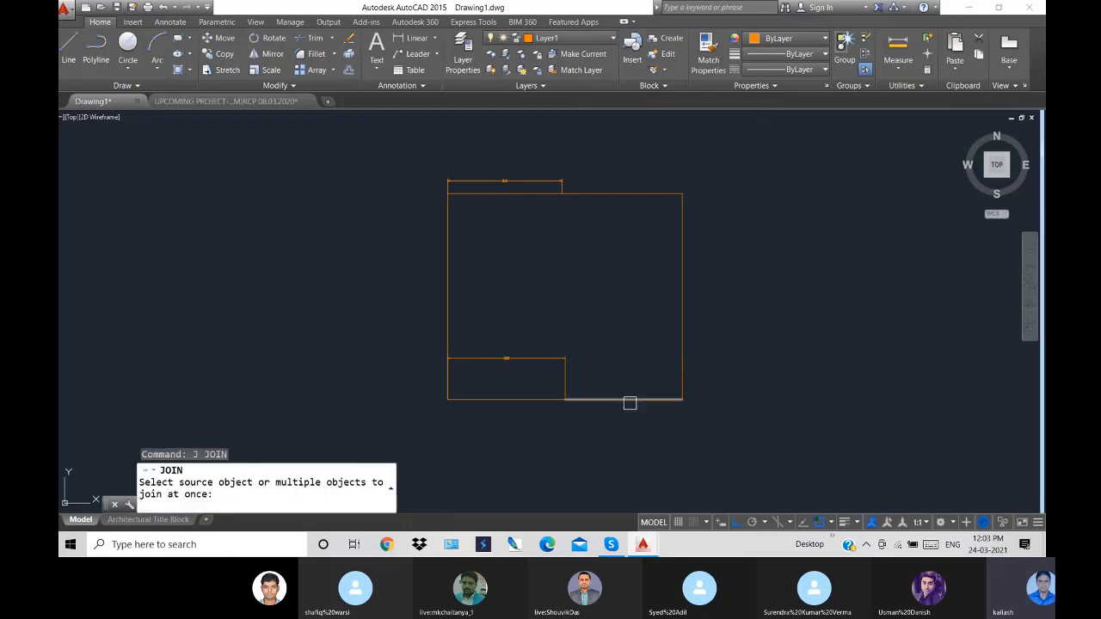
{"action": "left_click", "coordinate": [628, 398]}
{"action": "left_click", "coordinate": [482, 399]}
{"action": "key", "text": "Return"}
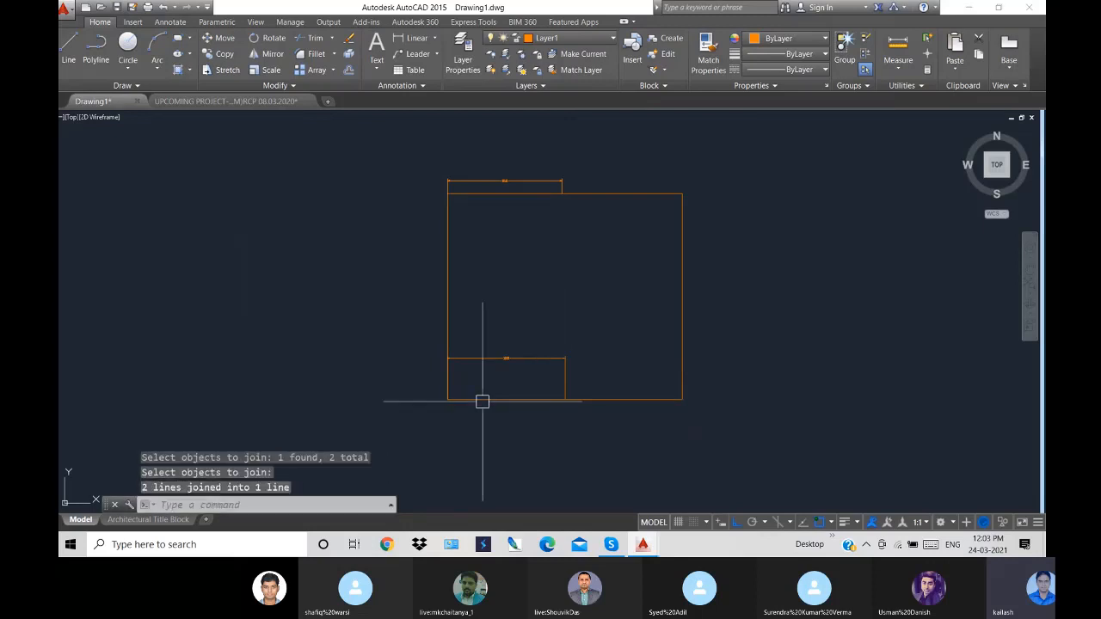
- Join the three line segments of the rectangle's upper edge, including the short middle one, into a single line
{"action": "key", "text": "Return"}
{"action": "left_click", "coordinate": [635, 196]}
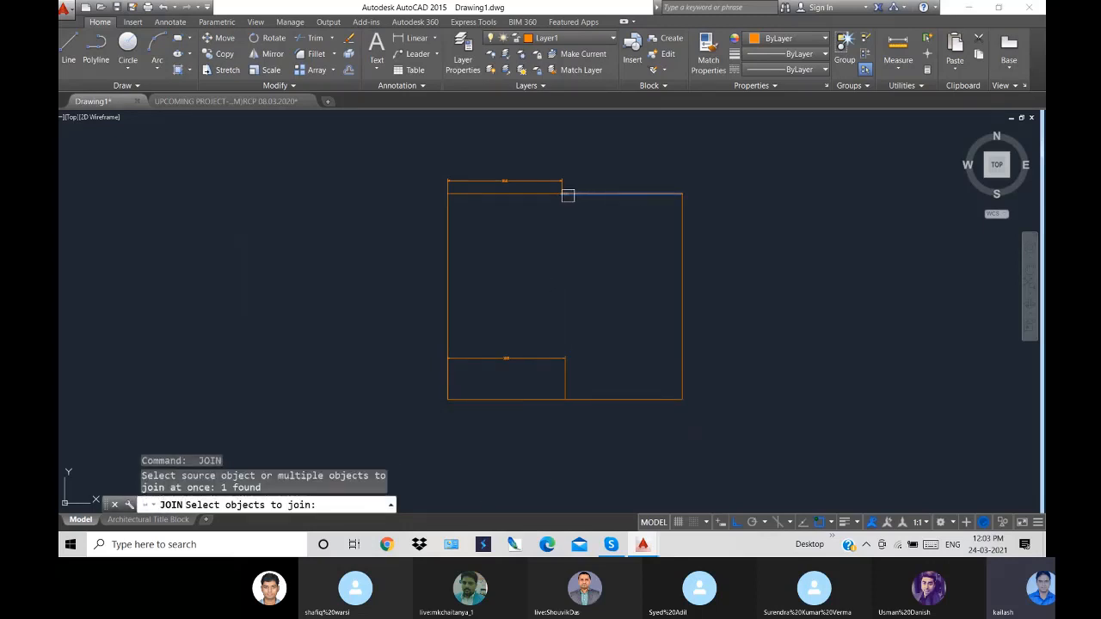
{"action": "left_click", "coordinate": [564, 194]}
{"action": "left_click", "coordinate": [520, 195]}
{"action": "scroll", "coordinate": [557, 204], "scroll_direction": "up", "scroll_amount": 5}
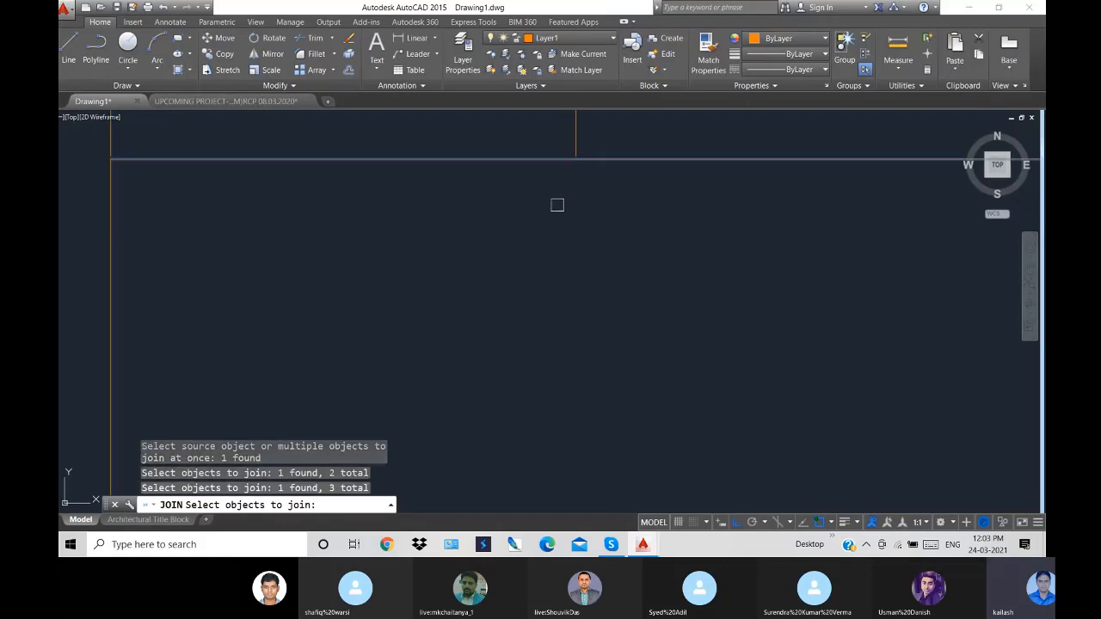
{"action": "key", "text": "Return"}
- Select the joined upper and lower edges of the rectangle to check that each is one line
{"action": "scroll", "coordinate": [577, 252], "scroll_direction": "down", "scroll_amount": 5}
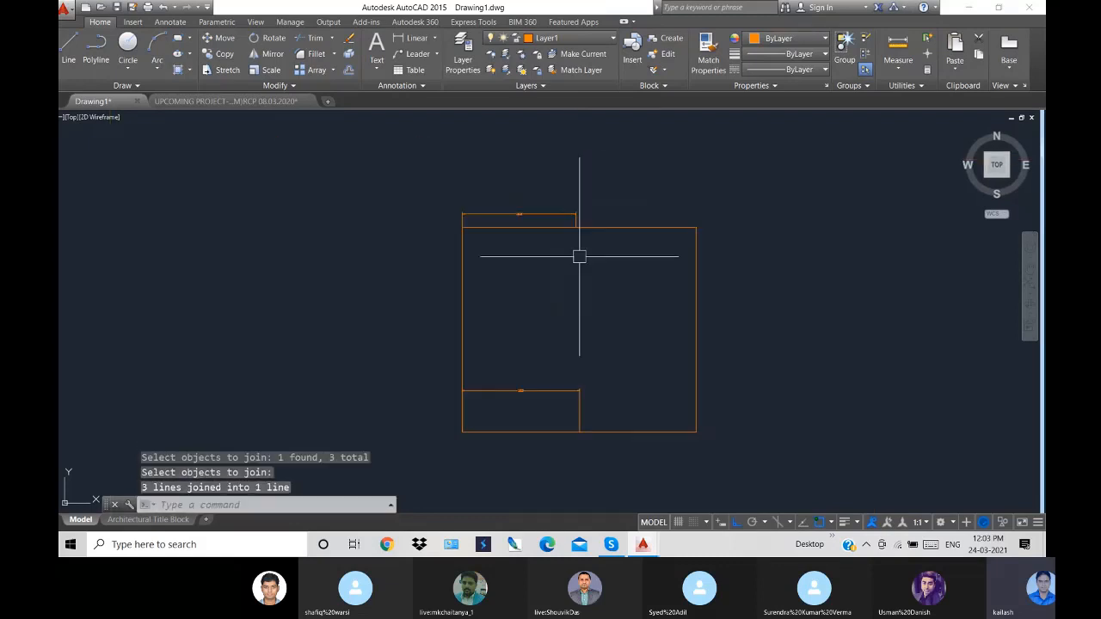
{"action": "left_click", "coordinate": [625, 237]}
{"action": "left_click", "coordinate": [617, 216]}
{"action": "left_click", "coordinate": [631, 434]}
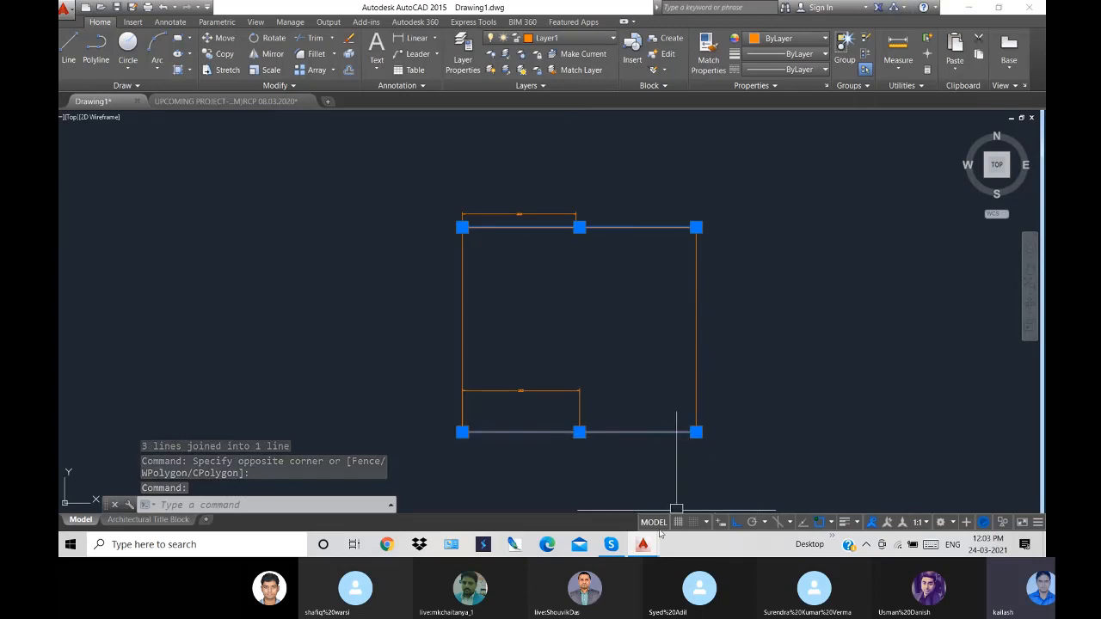
- Switch to Skype, post the message "any doubt" in the call chat, and return to AutoCAD
{"action": "mouse_move", "coordinate": [643, 545]}
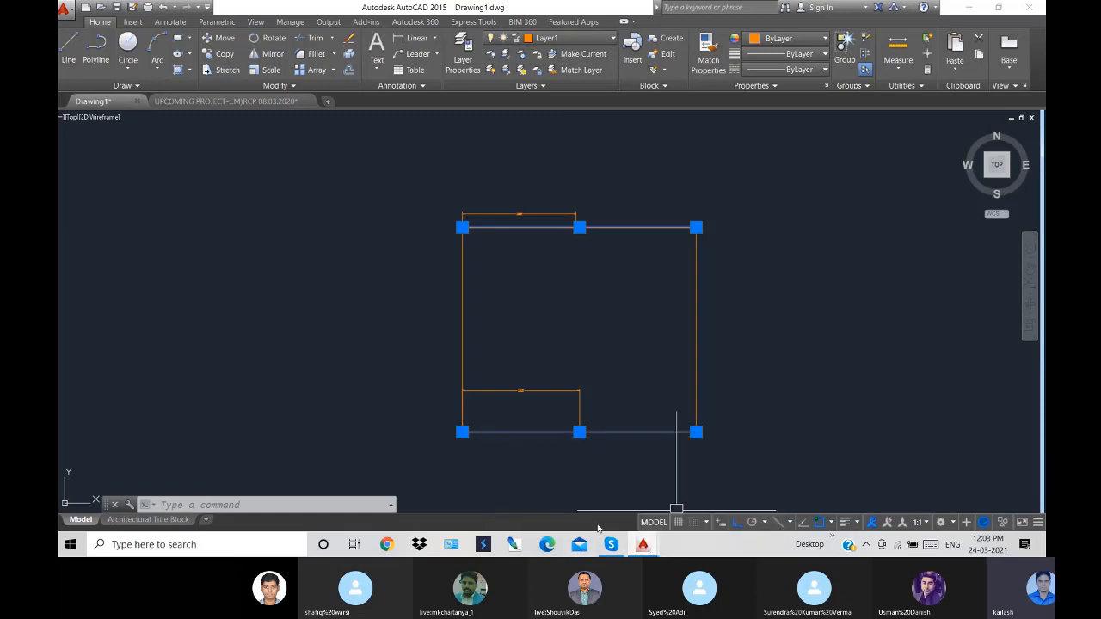
{"action": "left_click", "coordinate": [617, 546]}
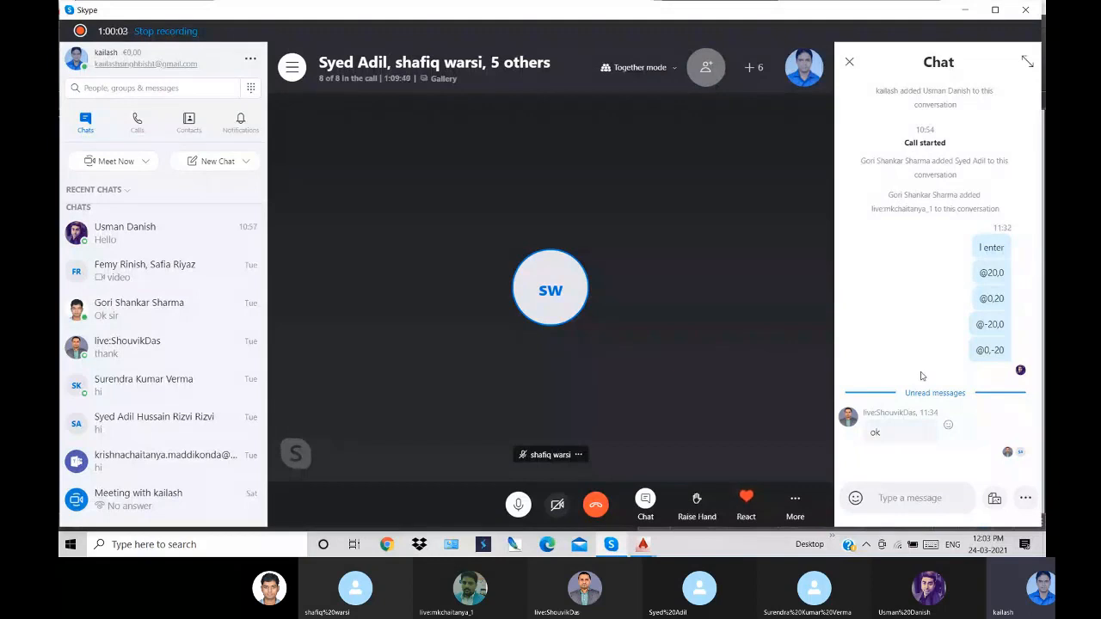
{"action": "type", "text": "any doubt"}
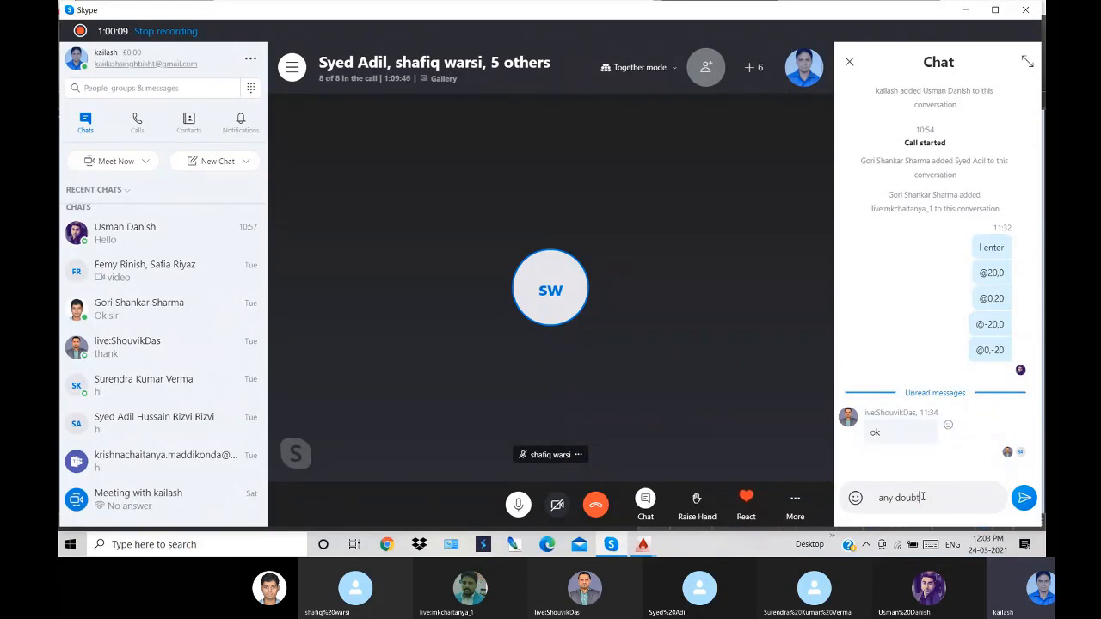
{"action": "key", "text": "Return"}
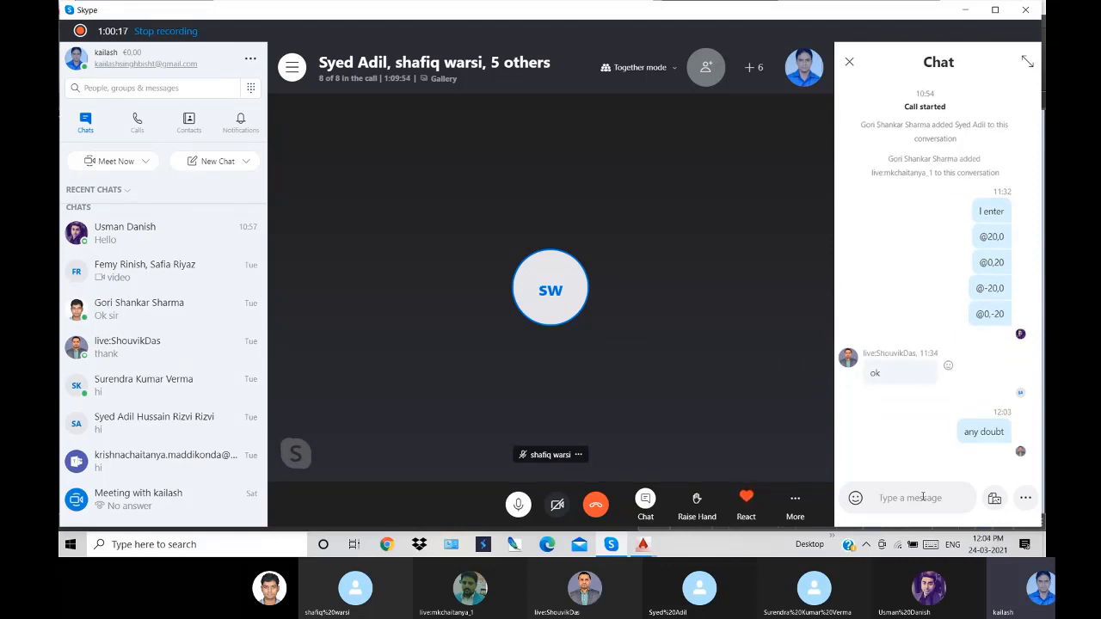
{"action": "left_click", "coordinate": [923, 497]}
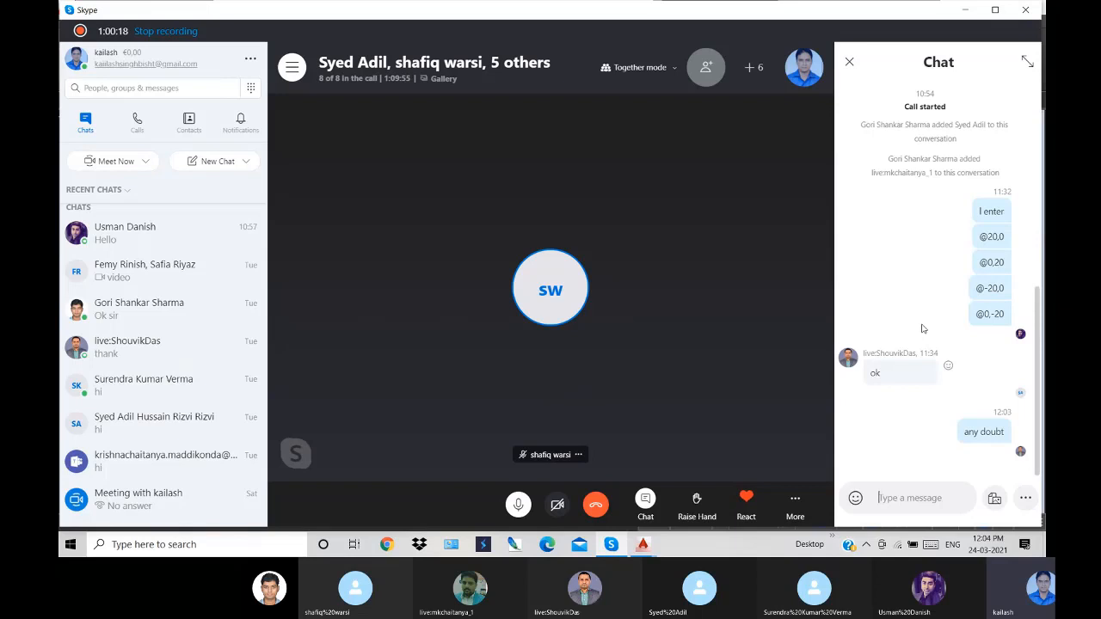
{"action": "left_click", "coordinate": [849, 62]}
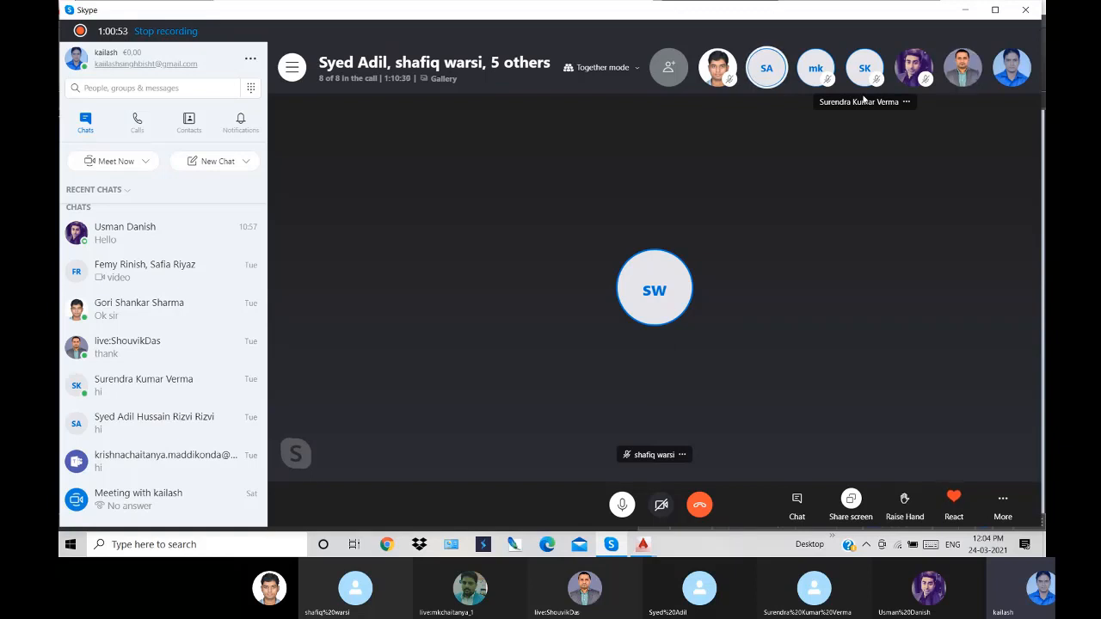
{"action": "left_click", "coordinate": [967, 11]}
- Clear the edge selection and delete the linear dimension above the rectangle's upper edge
{"action": "key", "text": "Escape"}
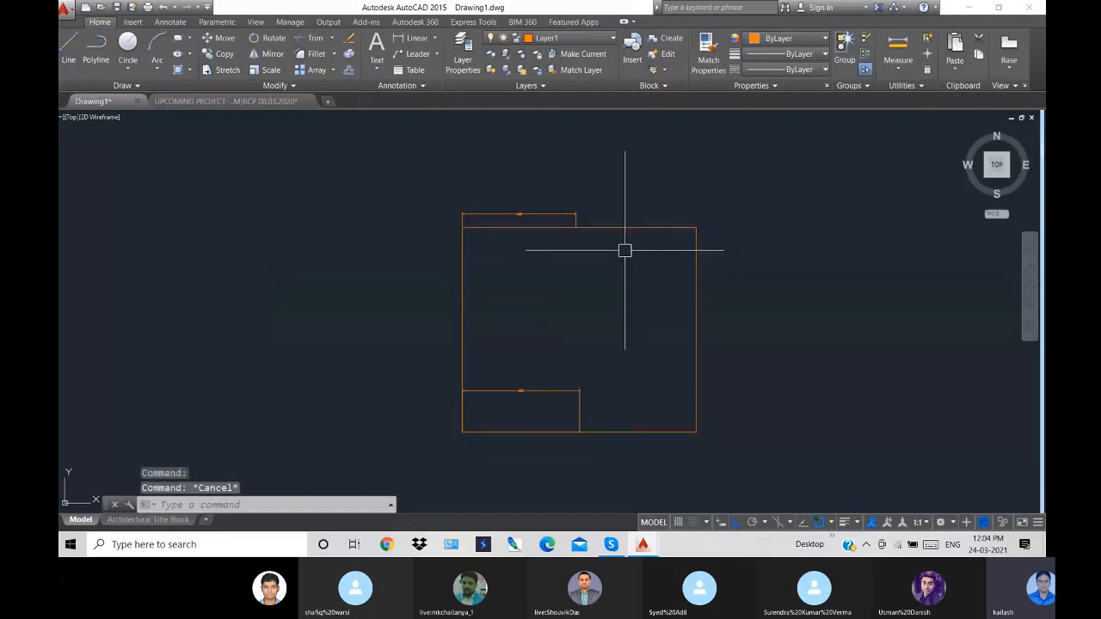
{"action": "left_click", "coordinate": [550, 214]}
{"action": "key", "text": "Delete"}
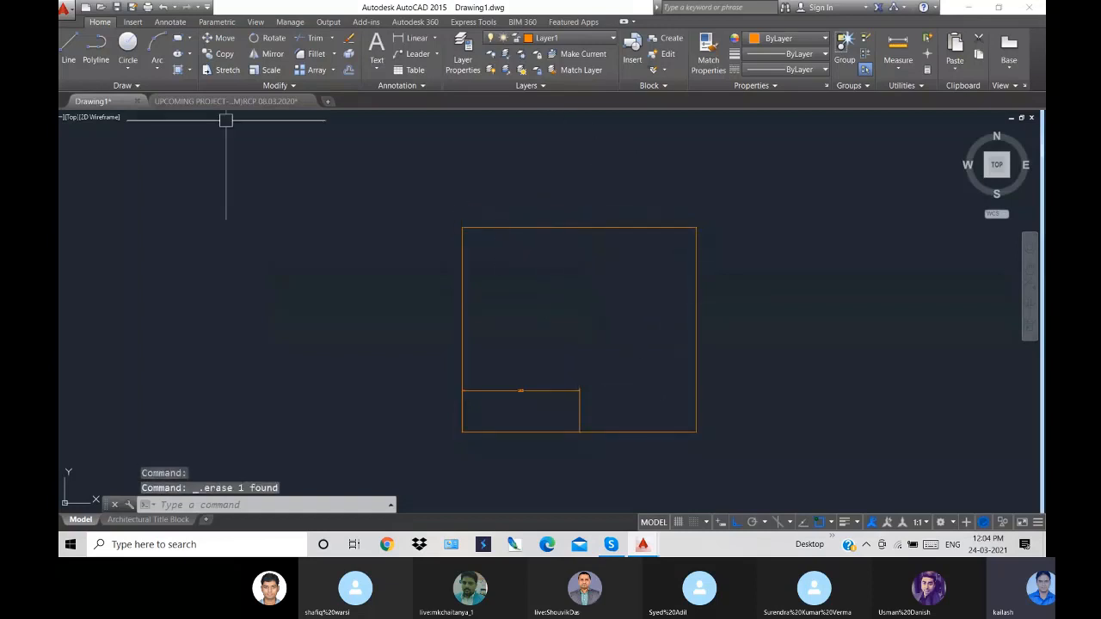
- Draw two collinear horizontal lines end to end beside the rectangle, the second about 5.9 long
{"action": "left_click", "coordinate": [69, 47]}
{"action": "left_click", "coordinate": [187, 278]}
{"action": "left_click", "coordinate": [275, 278]}
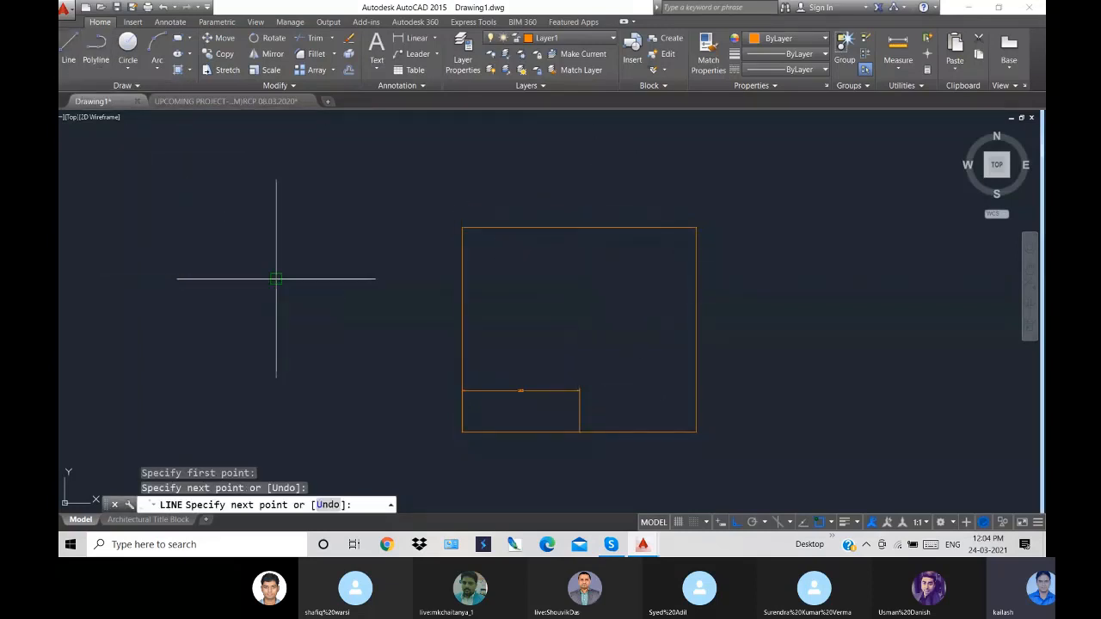
{"action": "key", "text": "Return"}
{"action": "key", "text": "Return"}
{"action": "left_click", "coordinate": [276, 278]}
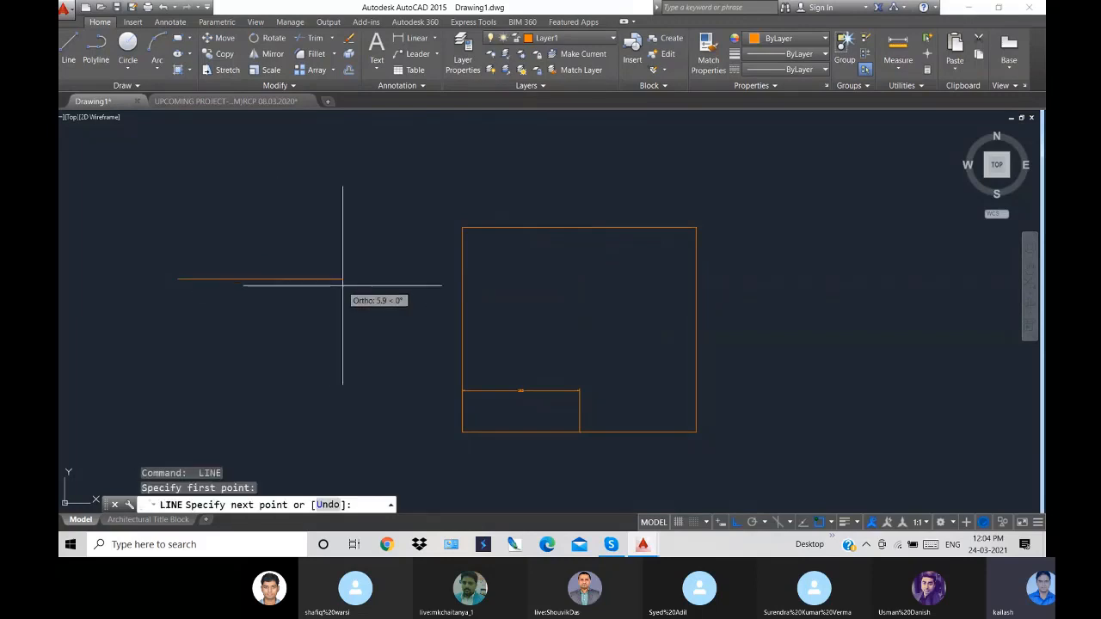
{"action": "left_click", "coordinate": [342, 282]}
{"action": "key", "text": "Return"}
{"action": "key", "text": "Return"}
{"action": "key", "text": "Escape"}
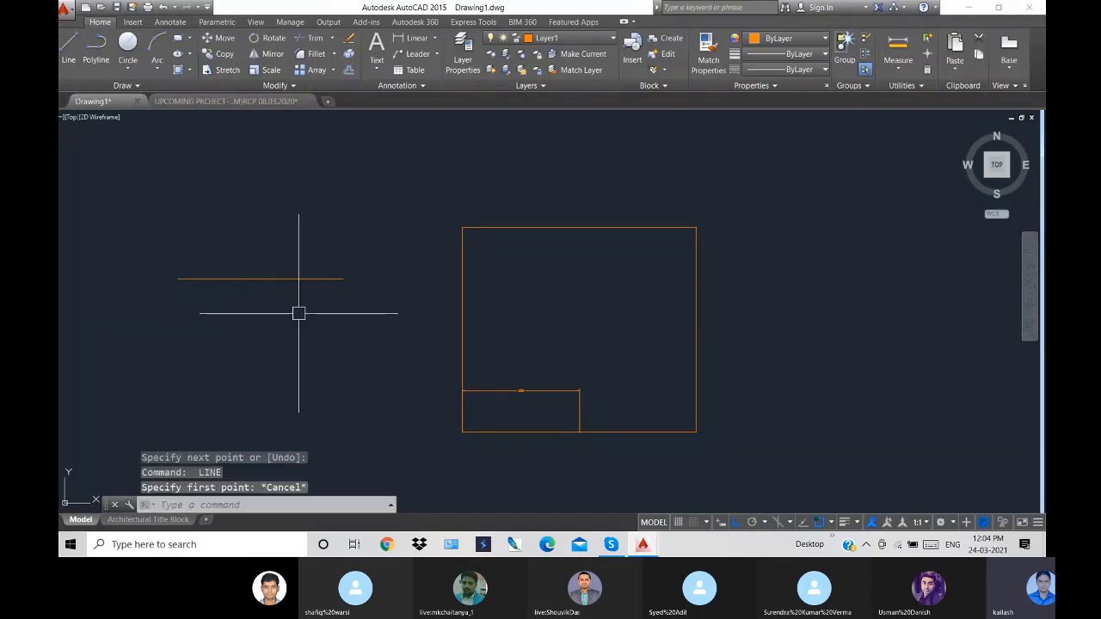
- Select both new horizontal lines to inspect their shared endpoint, and clear the selection
{"action": "scroll", "coordinate": [229, 276], "scroll_direction": "up", "scroll_amount": 5}
{"action": "left_click", "coordinate": [284, 286]}
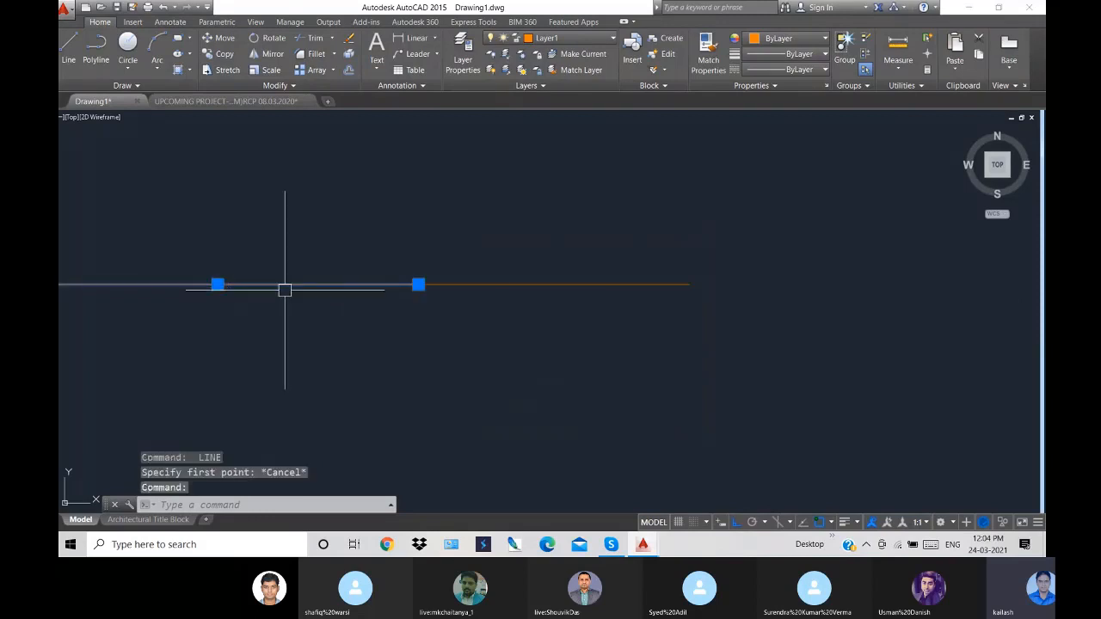
{"action": "left_click", "coordinate": [535, 286]}
{"action": "key", "text": "Escape"}
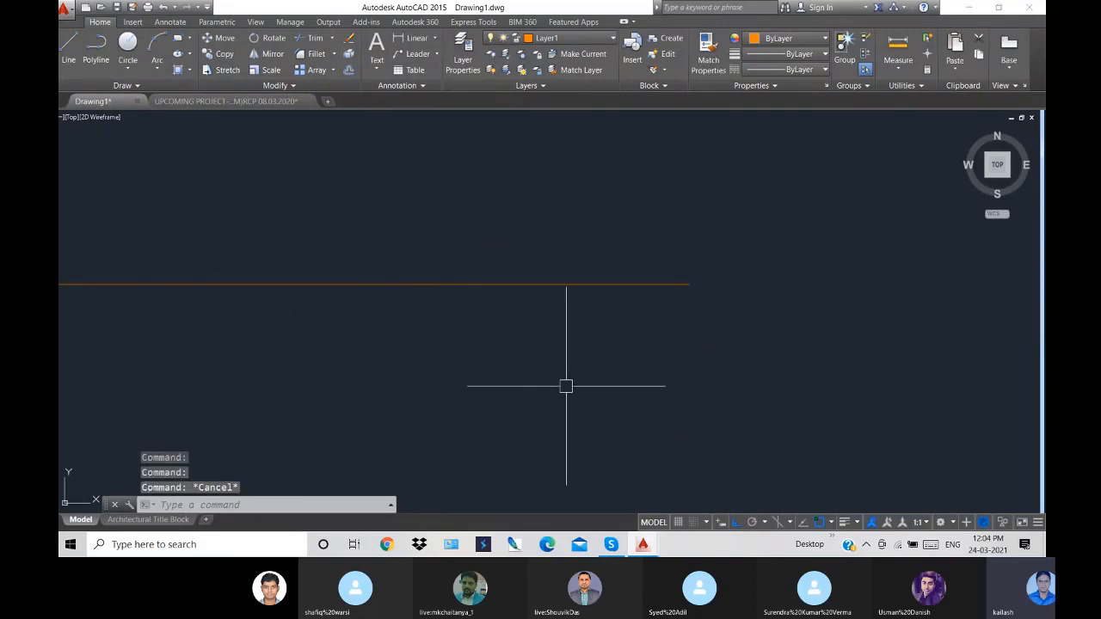
- Join the two collinear lines by picking them individually within the Join command, and undo the join
{"action": "type", "text": "j"}
{"action": "key", "text": "Return"}
{"action": "left_click", "coordinate": [531, 288]}
{"action": "left_click", "coordinate": [340, 288]}
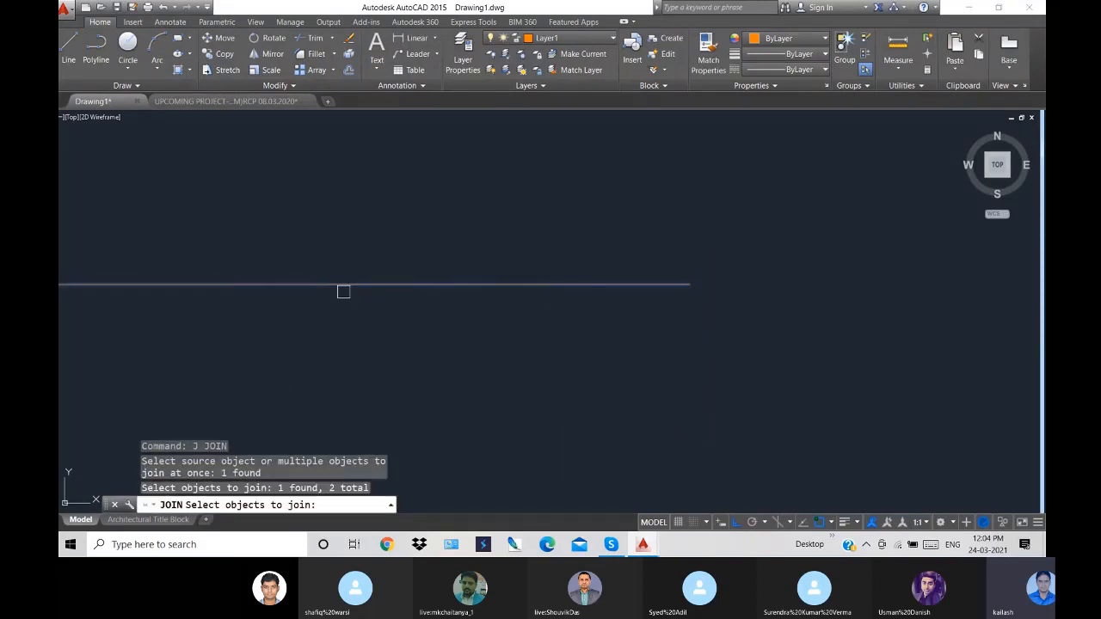
{"action": "key", "text": "Return"}
{"action": "key", "text": "ctrl+z"}
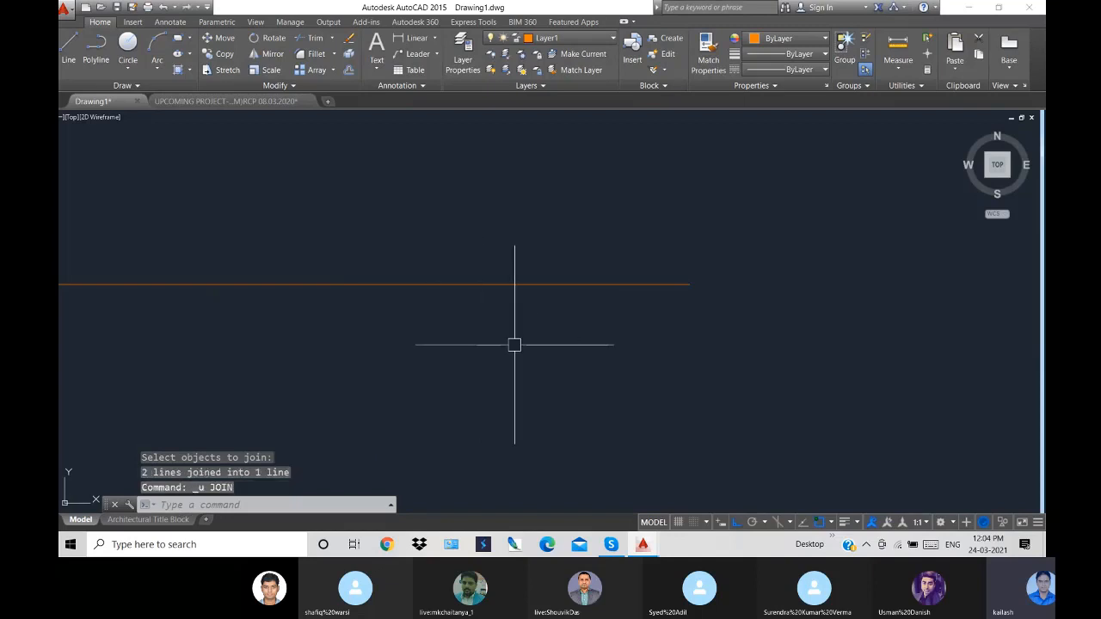
- Try selecting the two collinear lines with a crossing window, clear it, and try a small window selection above them
{"action": "left_click", "coordinate": [576, 346]}
{"action": "left_click", "coordinate": [317, 242]}
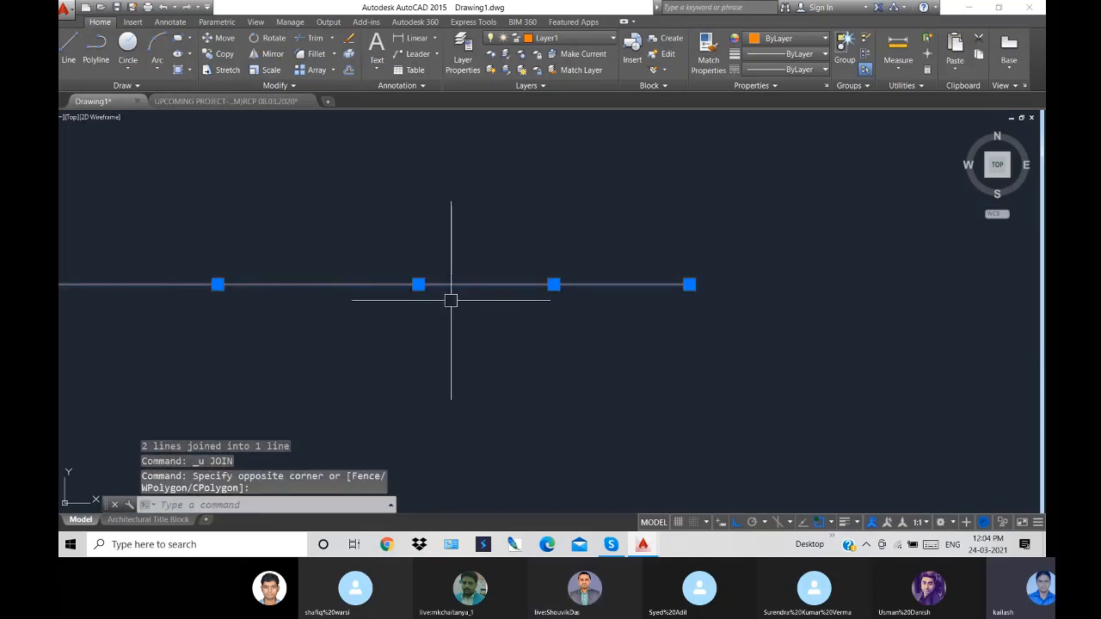
{"action": "key", "text": "Escape"}
{"action": "left_click", "coordinate": [305, 218]}
{"action": "left_click", "coordinate": [352, 269]}
- Preselect both collinear lines with a crossing window, join them into one line, and check the result by selecting it
{"action": "left_click", "coordinate": [527, 356]}
{"action": "left_click", "coordinate": [248, 209]}
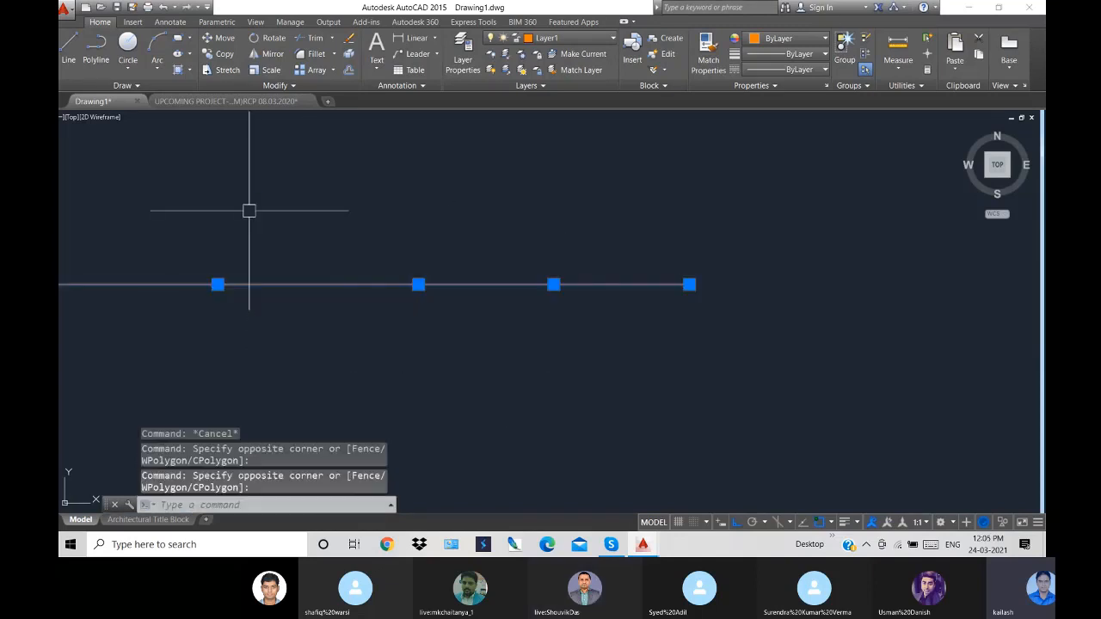
{"action": "type", "text": "j"}
{"action": "key", "text": "Return"}
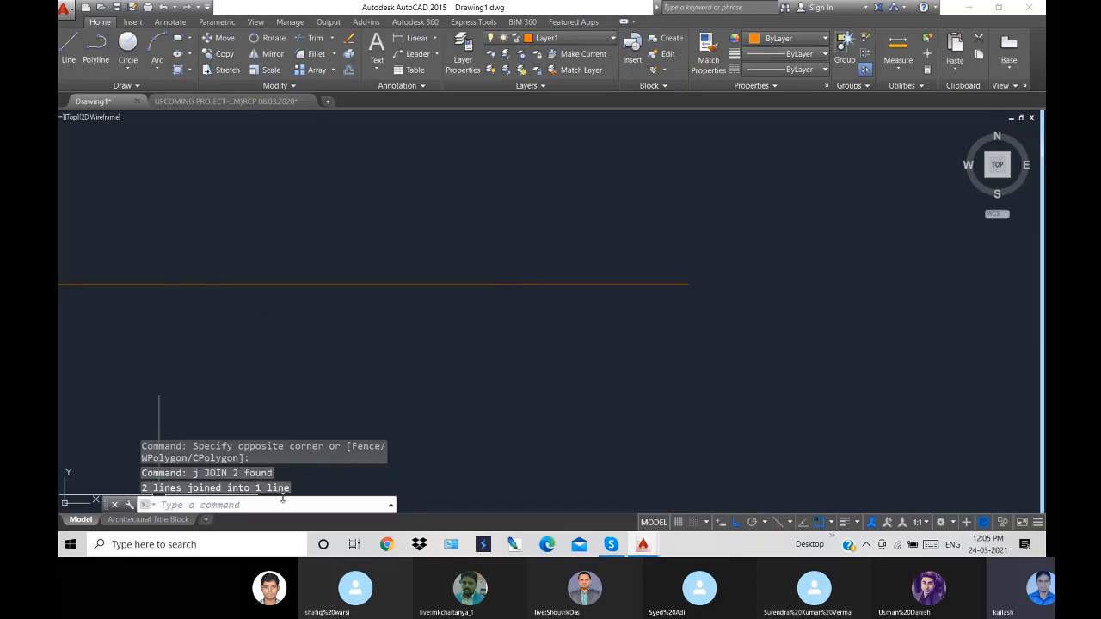
{"action": "left_click", "coordinate": [398, 284]}
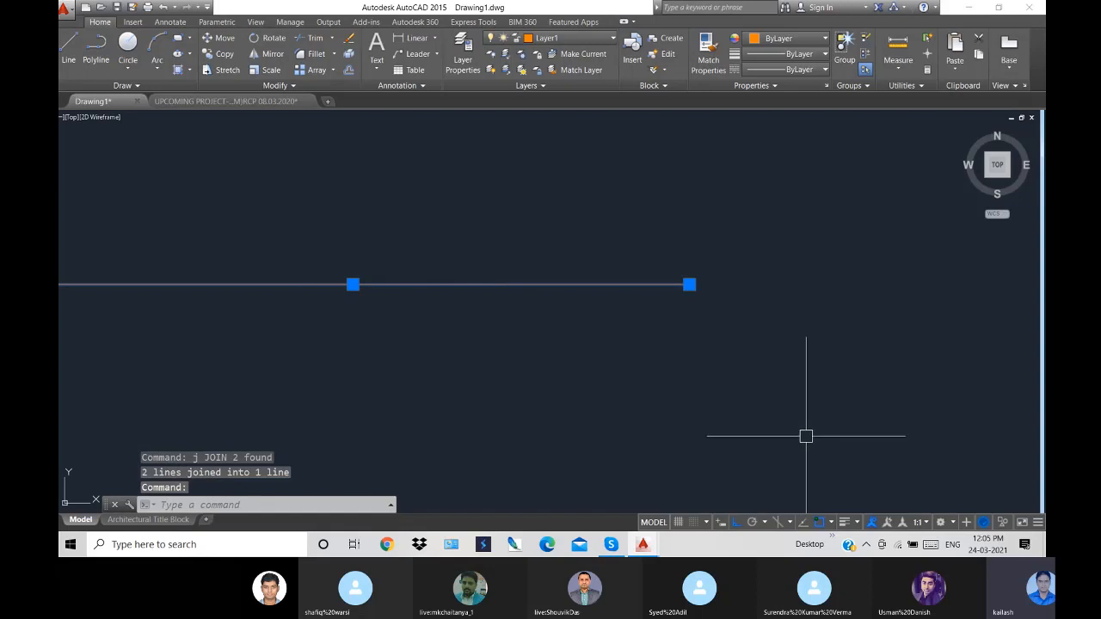
{"action": "key", "text": "Escape"}
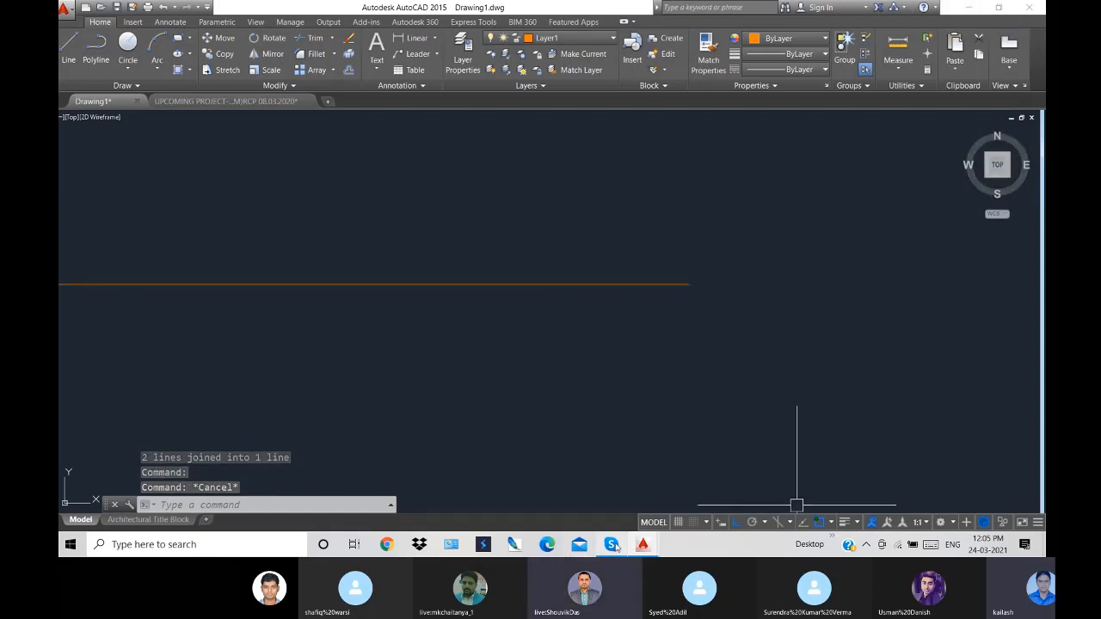
- In Chrome, search Google for "lamp images drawing" and open a plain lamp outline from the image results
{"action": "mouse_move", "coordinate": [614, 546]}
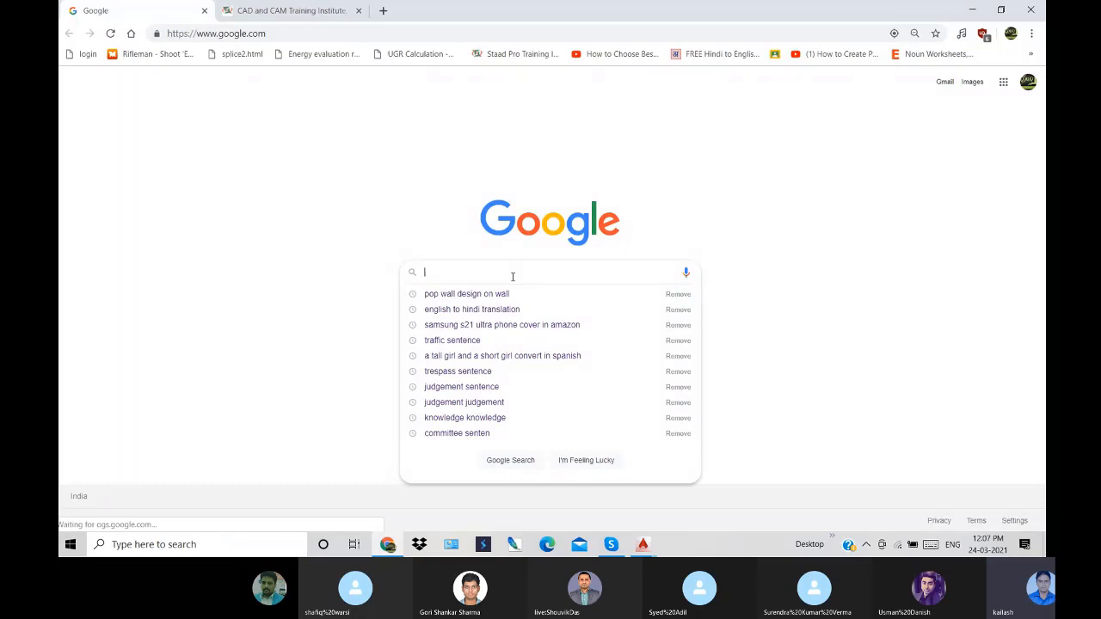
{"action": "type", "text": "lamp "}
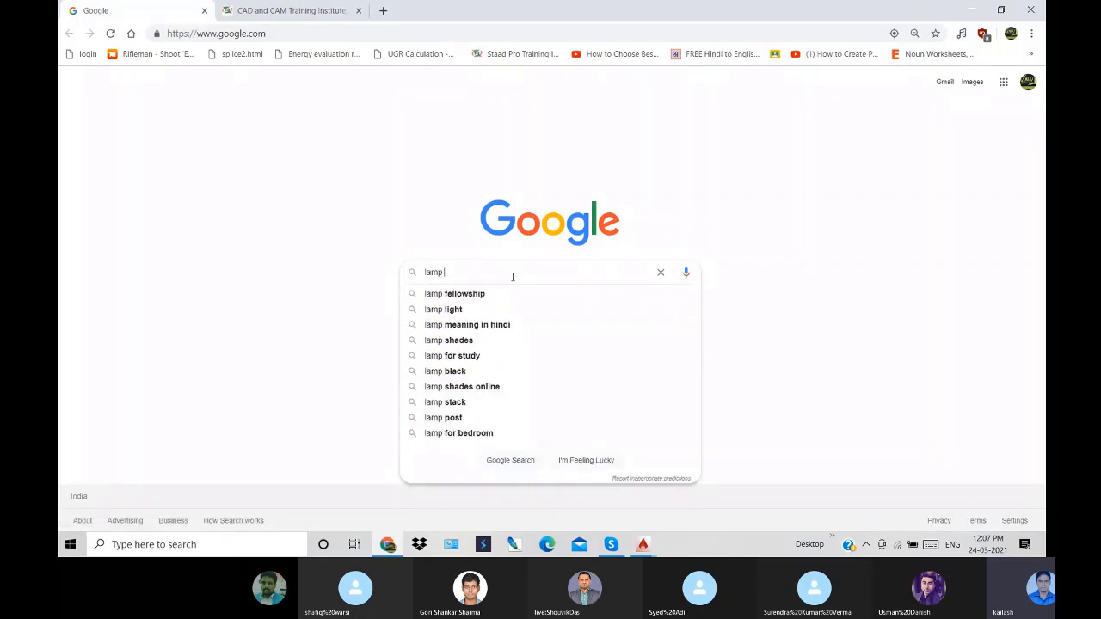
{"action": "type", "text": "d"}
{"action": "key", "text": "BackSpace"}
{"action": "type", "text": "imag"}
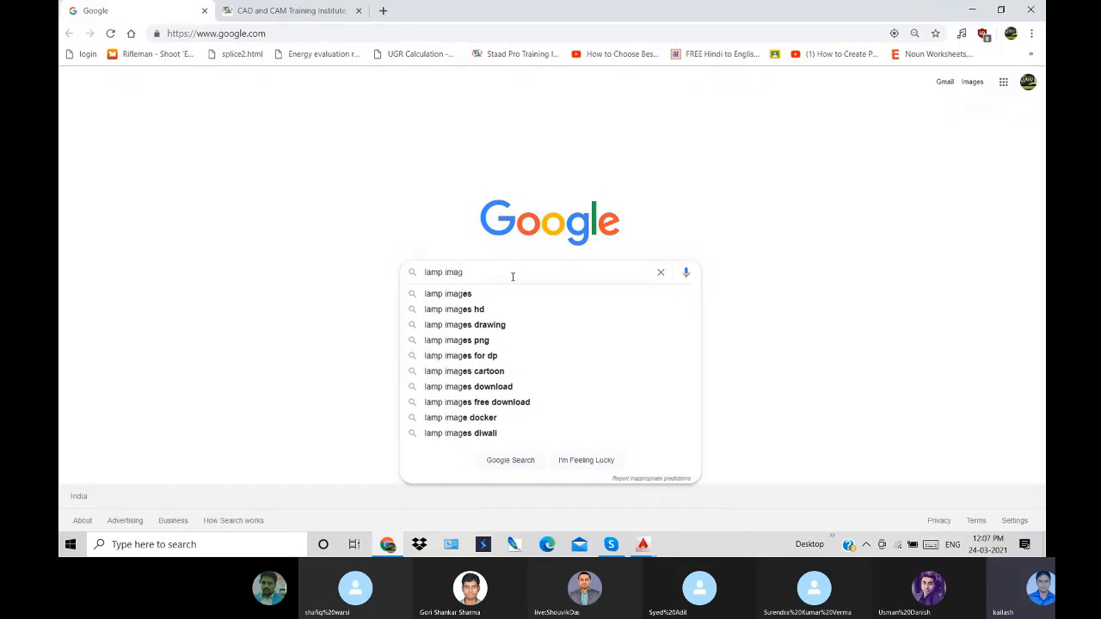
{"action": "type", "text": "e"}
{"action": "left_click", "coordinate": [464, 325]}
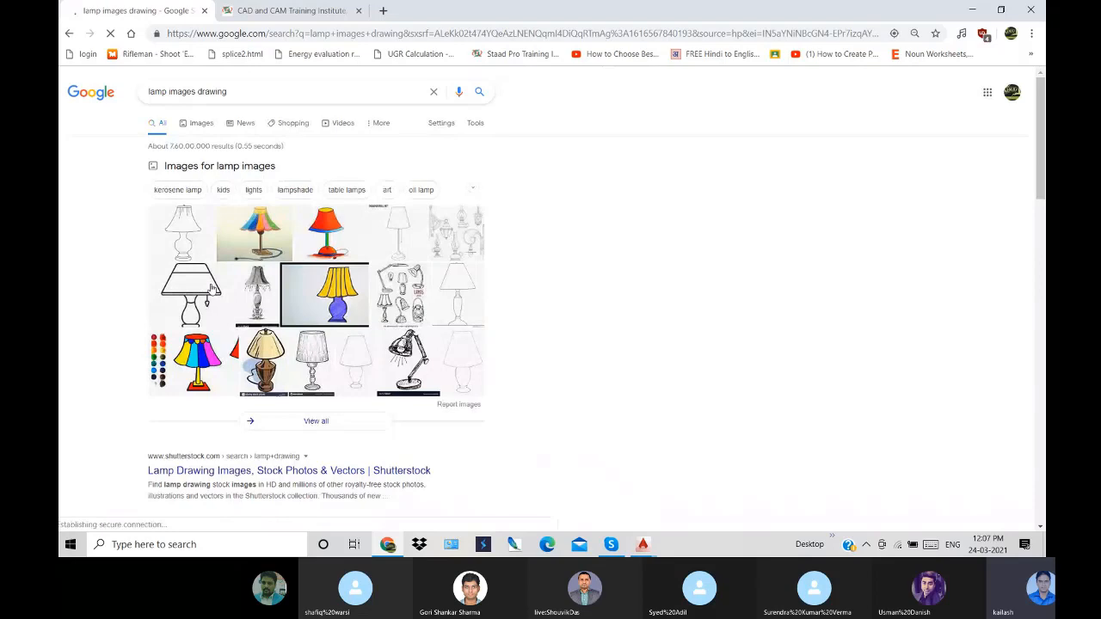
{"action": "left_click", "coordinate": [455, 318]}
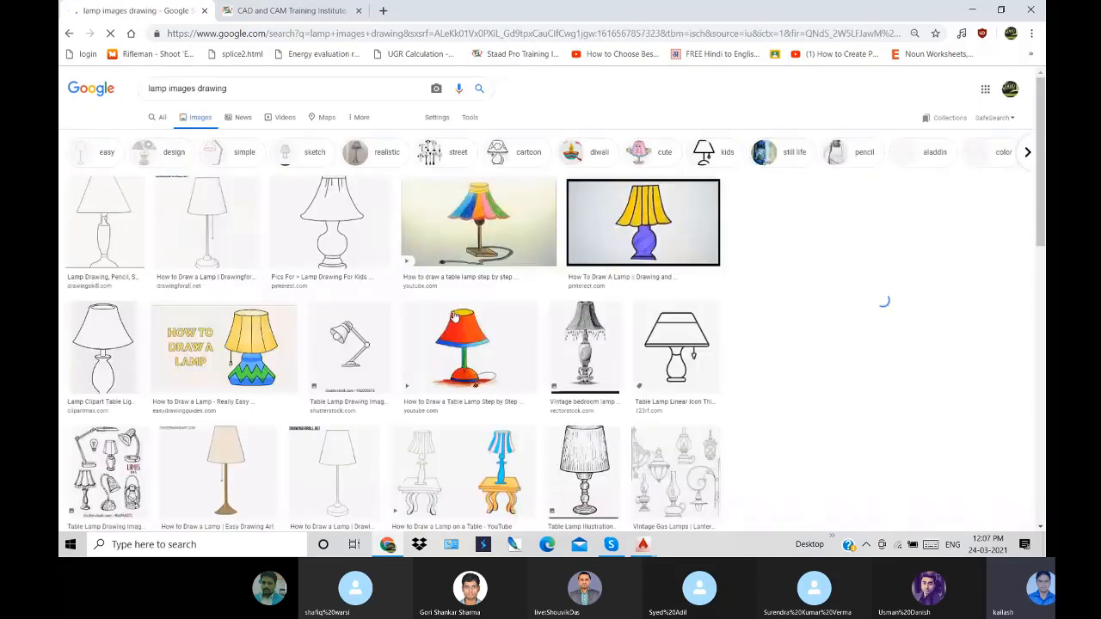
- Preview the first plain lamp outline in the image results and switch back to AutoCAD
{"action": "left_click", "coordinate": [142, 187]}
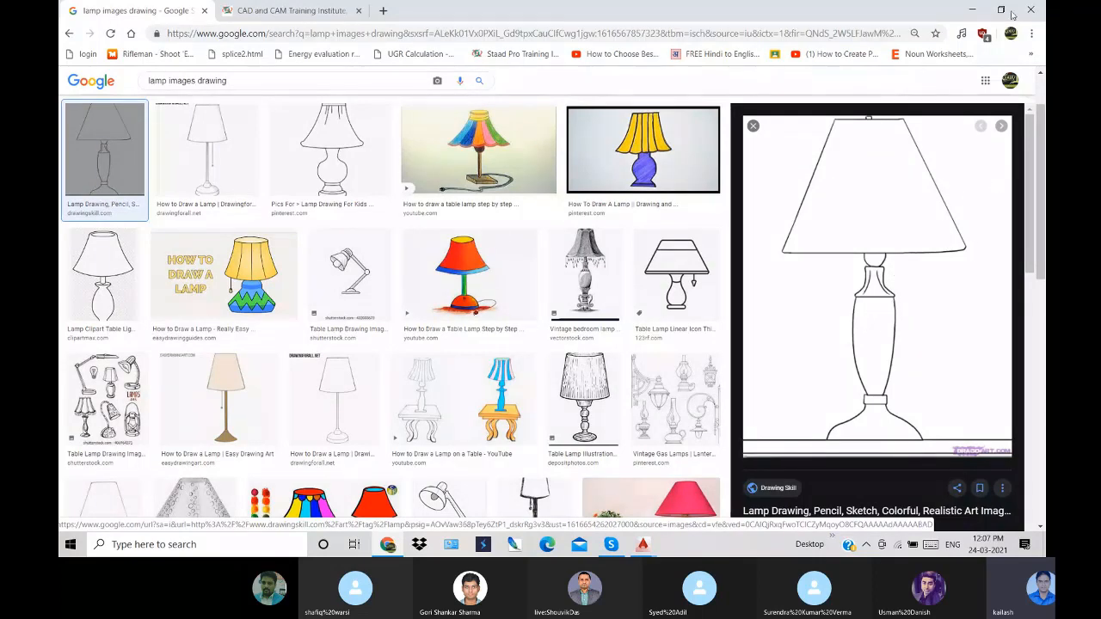
{"action": "left_click", "coordinate": [972, 9]}
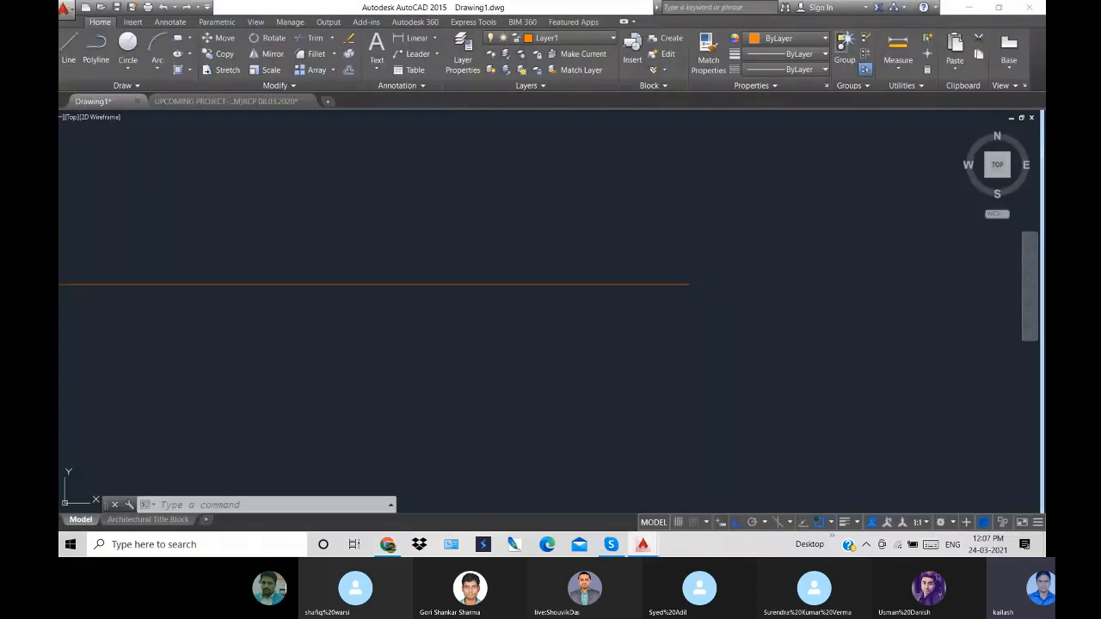
- Erase the joined horizontal line and both nested rectangles with their dimension to empty the drawing
{"action": "left_click", "coordinate": [500, 290]}
{"action": "key", "text": "Delete"}
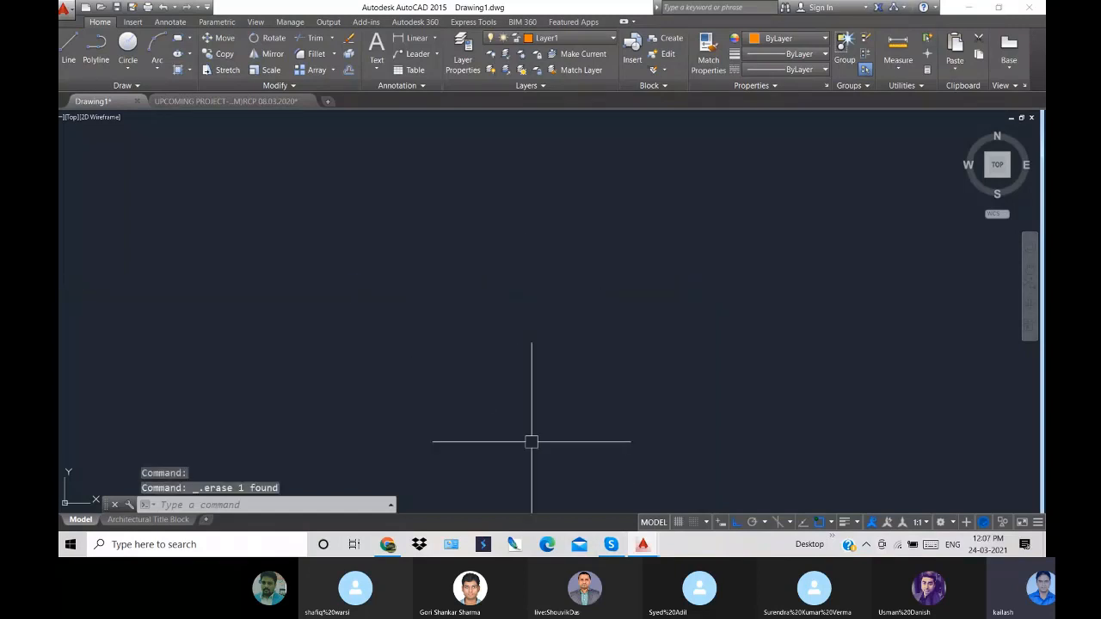
{"action": "scroll", "coordinate": [611, 503], "scroll_direction": "down", "scroll_amount": 3}
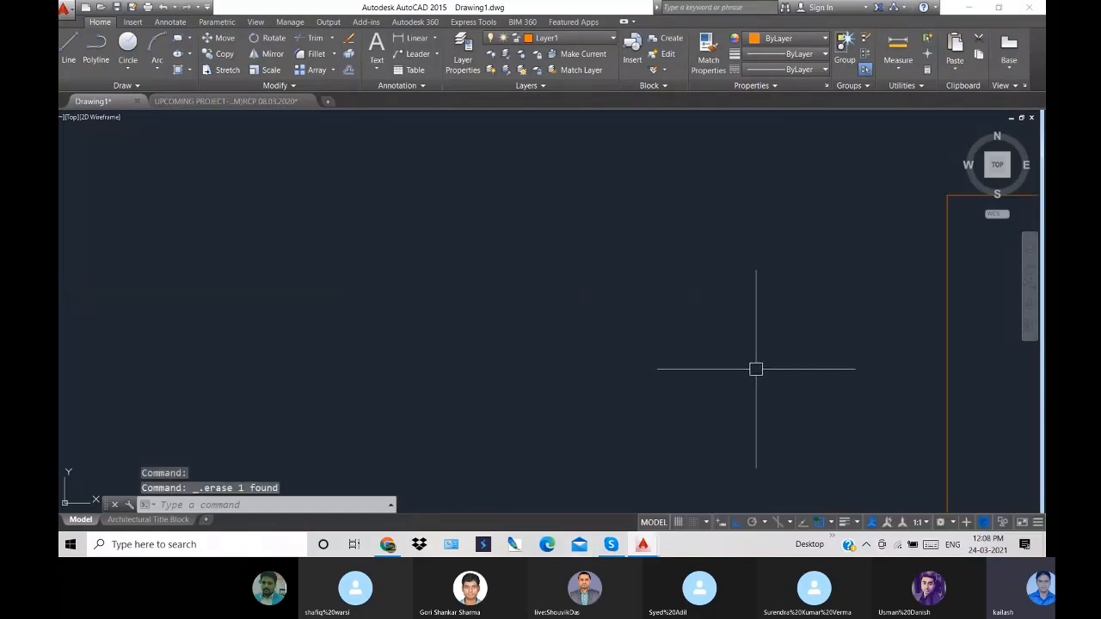
{"action": "type", "text": "z"}
{"action": "key", "text": "Return"}
{"action": "type", "text": "a"}
{"action": "key", "text": "Return"}
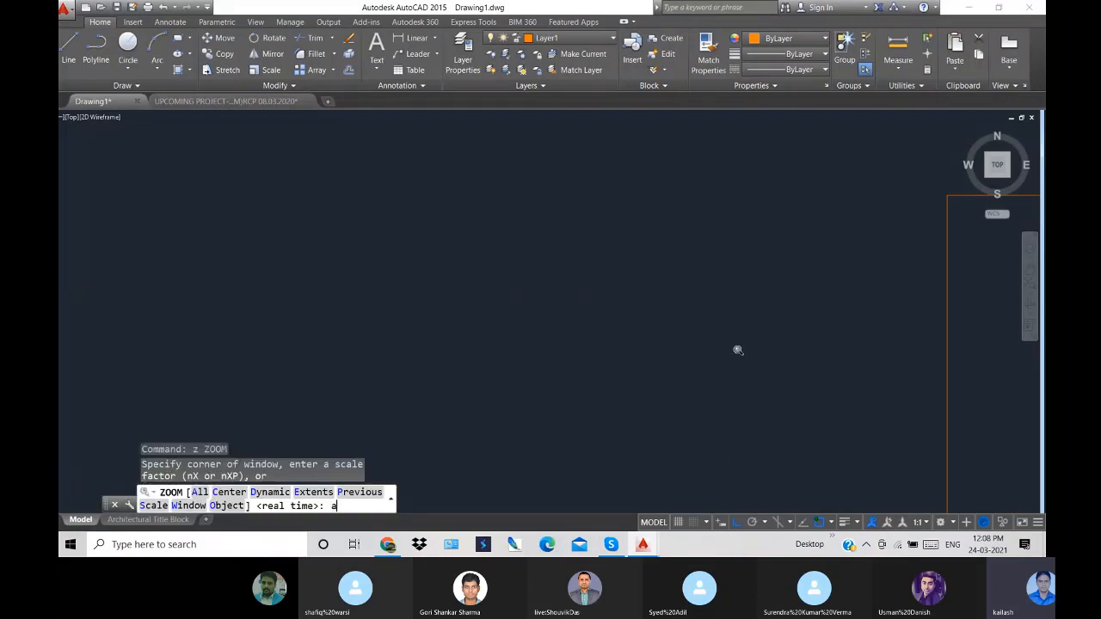
{"action": "key", "text": "Escape"}
{"action": "scroll", "coordinate": [794, 384], "scroll_direction": "down", "scroll_amount": 2}
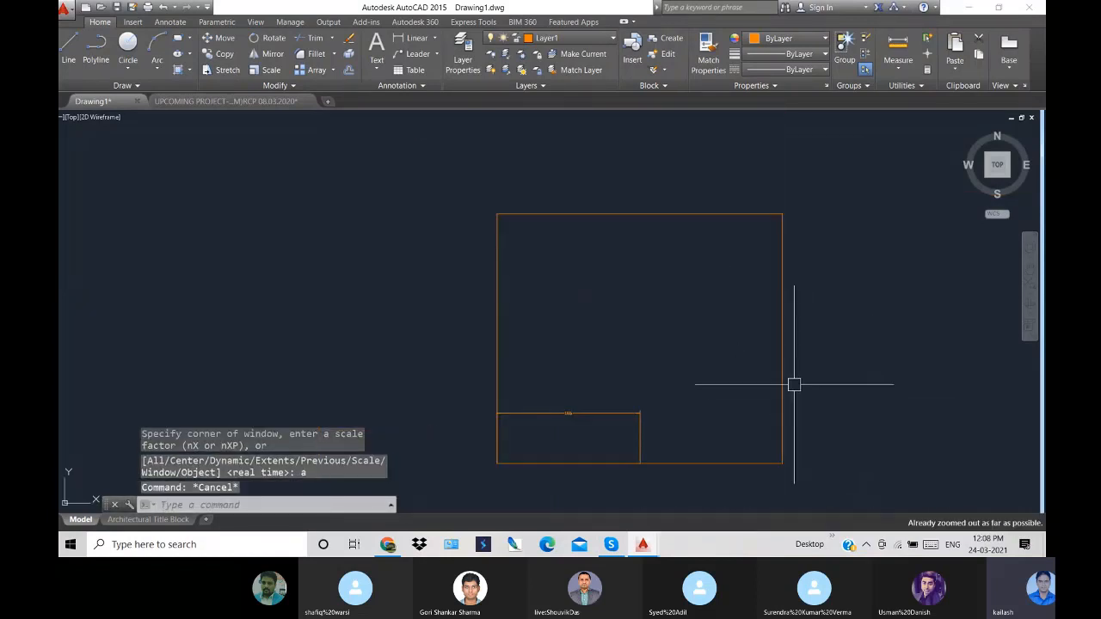
{"action": "left_click", "coordinate": [824, 490]}
{"action": "left_click", "coordinate": [434, 182]}
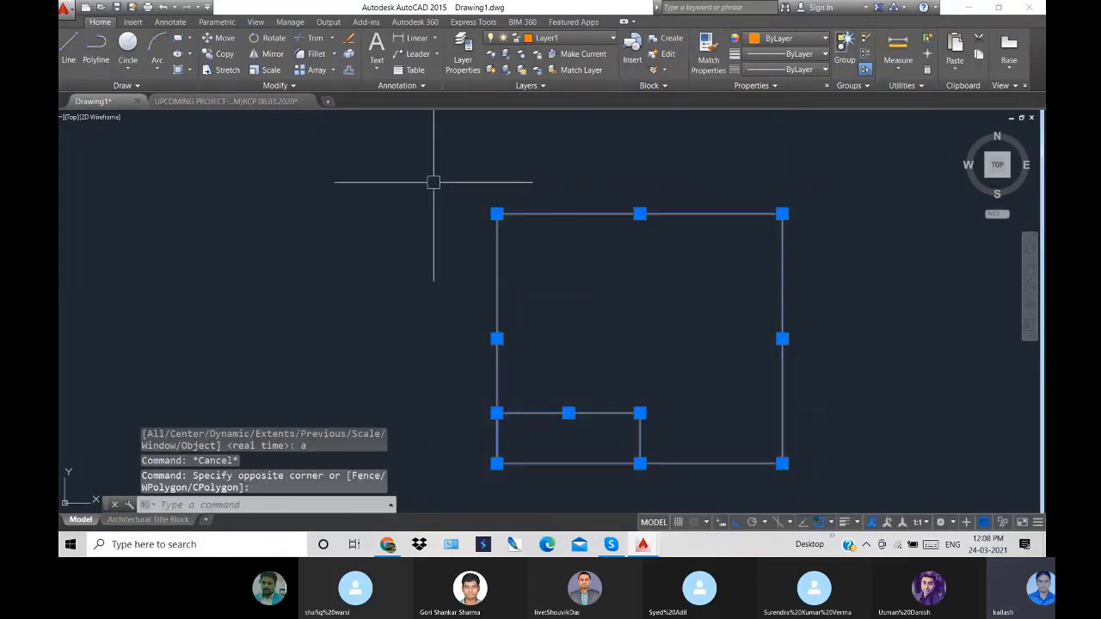
{"action": "key", "text": "Delete"}
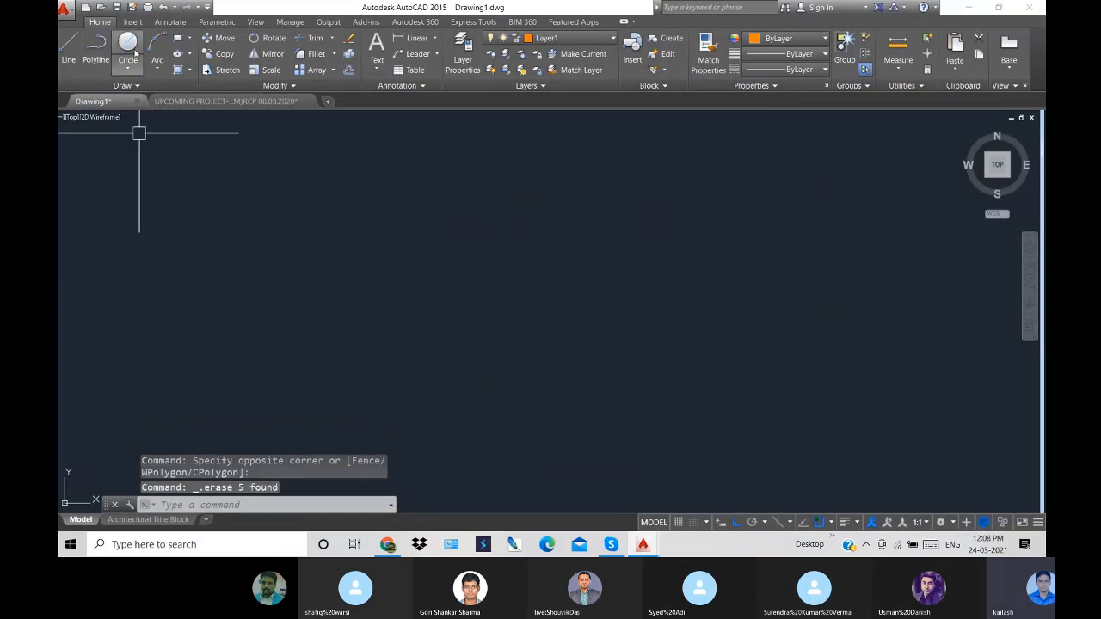
- Draw a vertical line down the middle of the empty drawing as the lamp's centre axis
{"action": "left_click", "coordinate": [68, 43]}
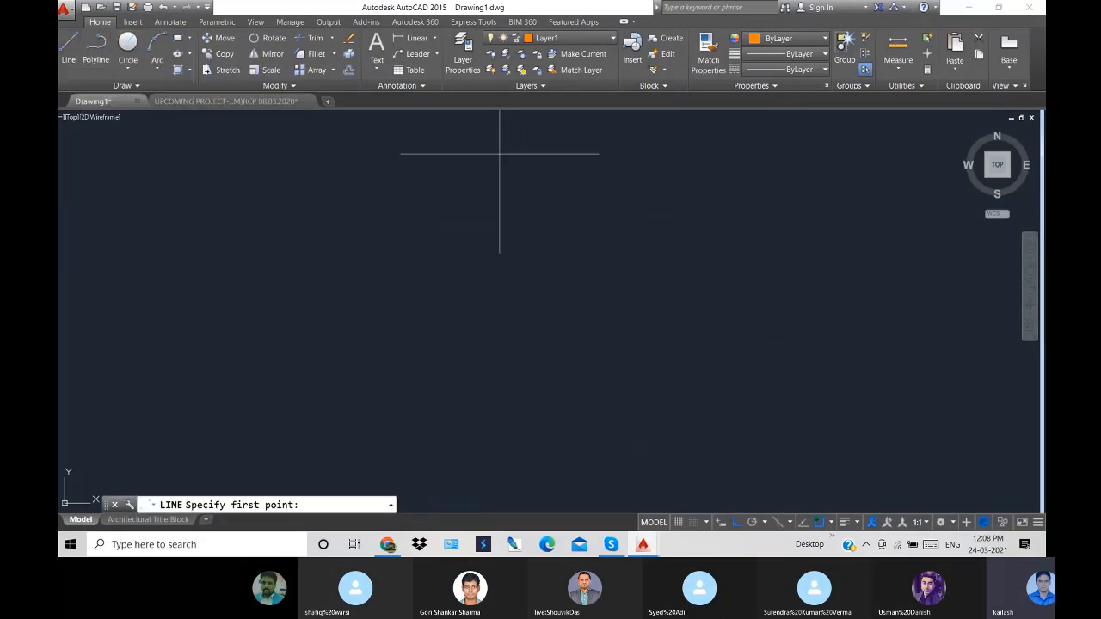
{"action": "left_click", "coordinate": [500, 153]}
{"action": "left_click", "coordinate": [519, 477]}
{"action": "right_click", "coordinate": [518, 475]}
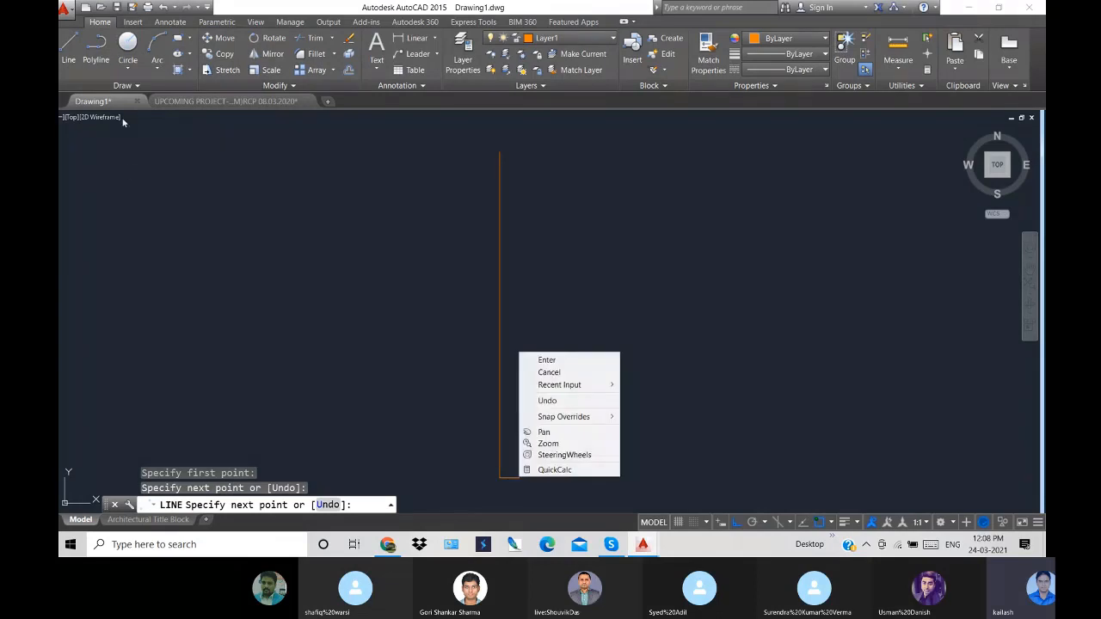
{"action": "left_click", "coordinate": [545, 361]}
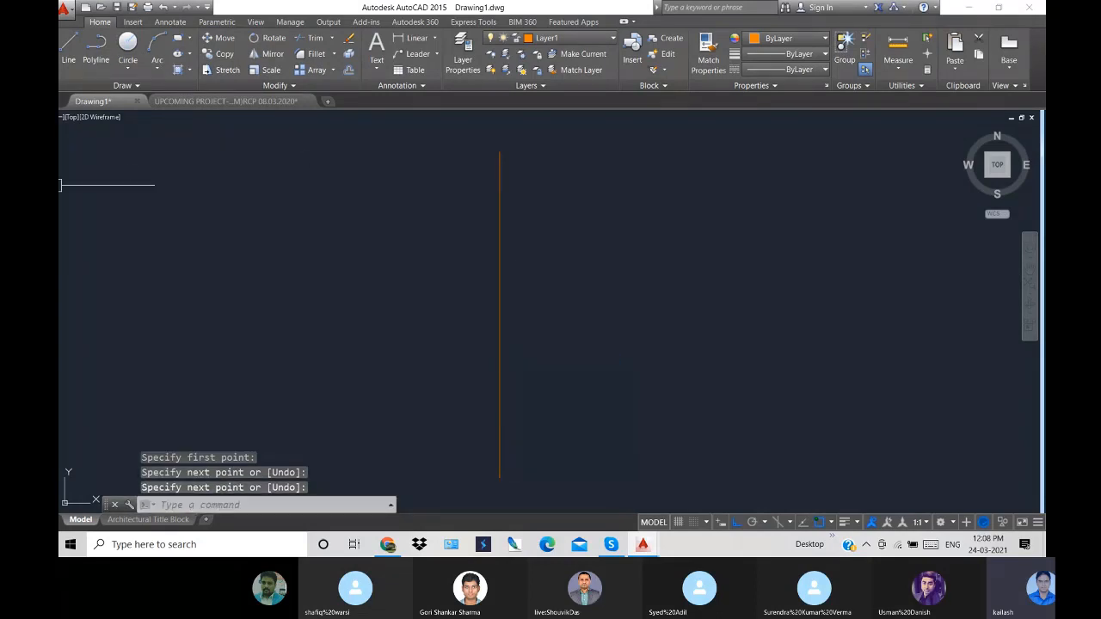
- Draw the left half of the lampshade from the axis top: about 4.1 units across, a slanted side, and a horizontal bottom edge crossing the axis
{"action": "left_click", "coordinate": [68, 47]}
{"action": "left_click", "coordinate": [499, 152]}
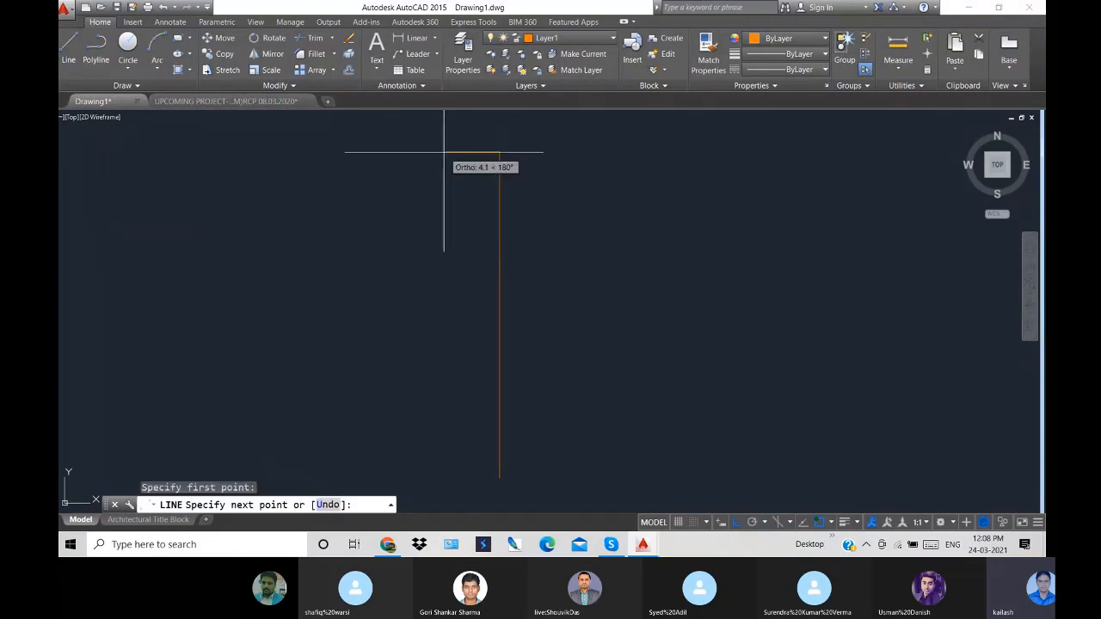
{"action": "left_click", "coordinate": [443, 152]}
{"action": "key", "text": "F8"}
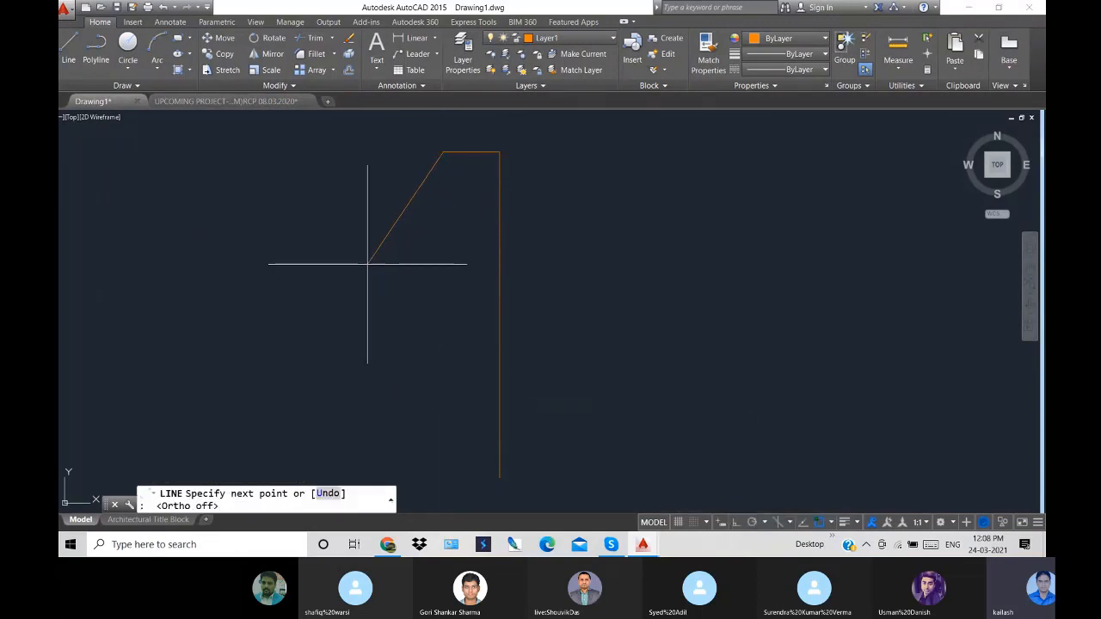
{"action": "left_click", "coordinate": [367, 264]}
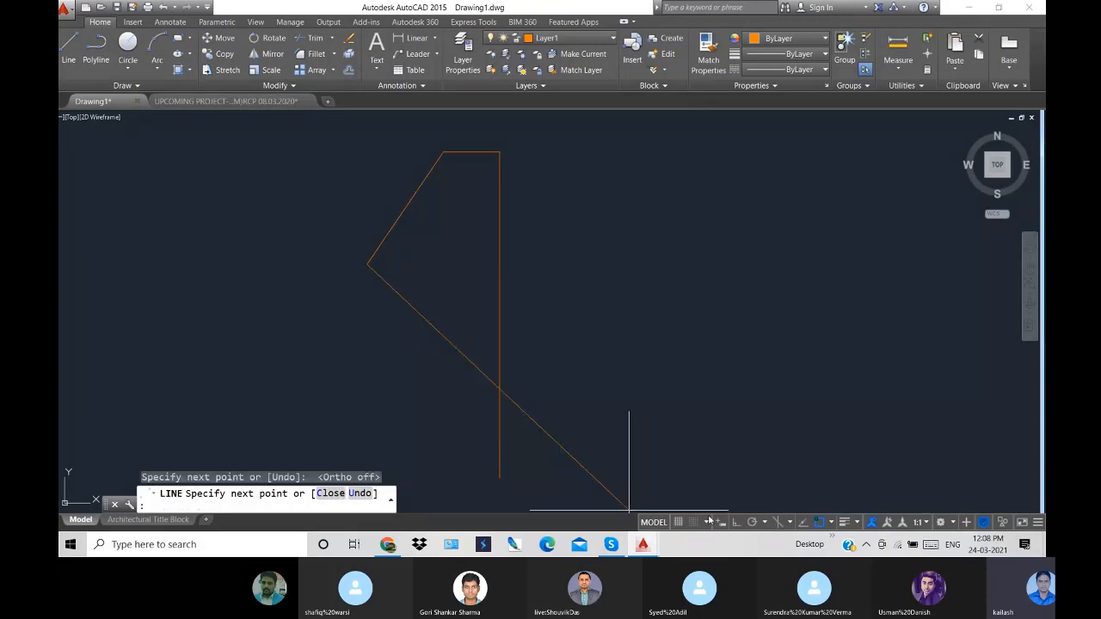
{"action": "key", "text": "F8"}
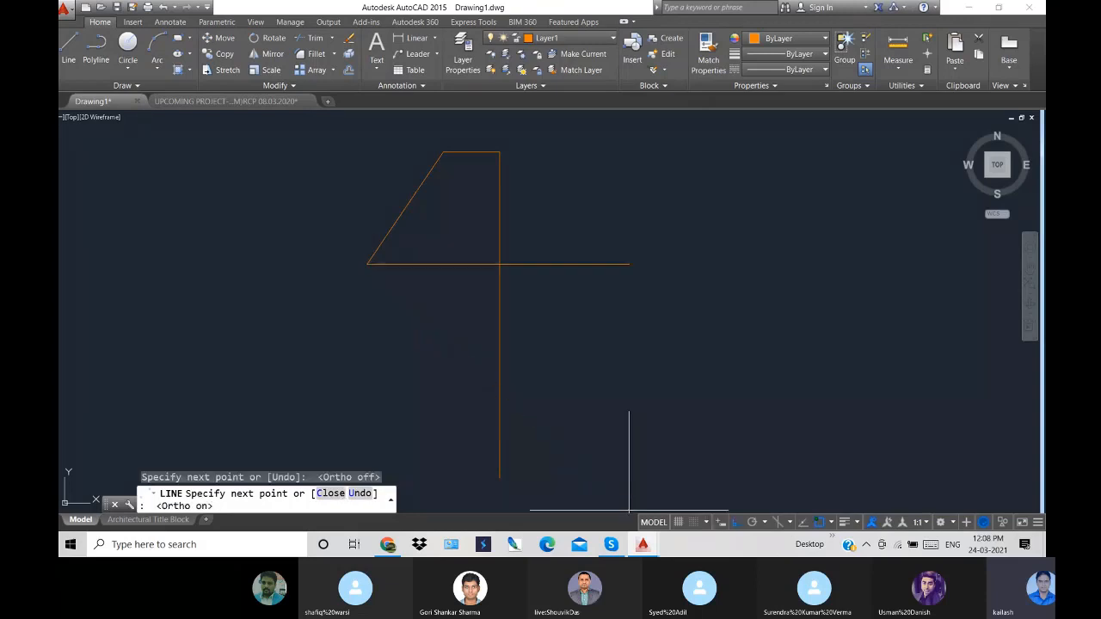
{"action": "left_click", "coordinate": [530, 264]}
{"action": "key", "text": "Return"}
- Trim the part of the lampshade's bottom edge that extends beyond the axis
{"action": "type", "text": "tr"}
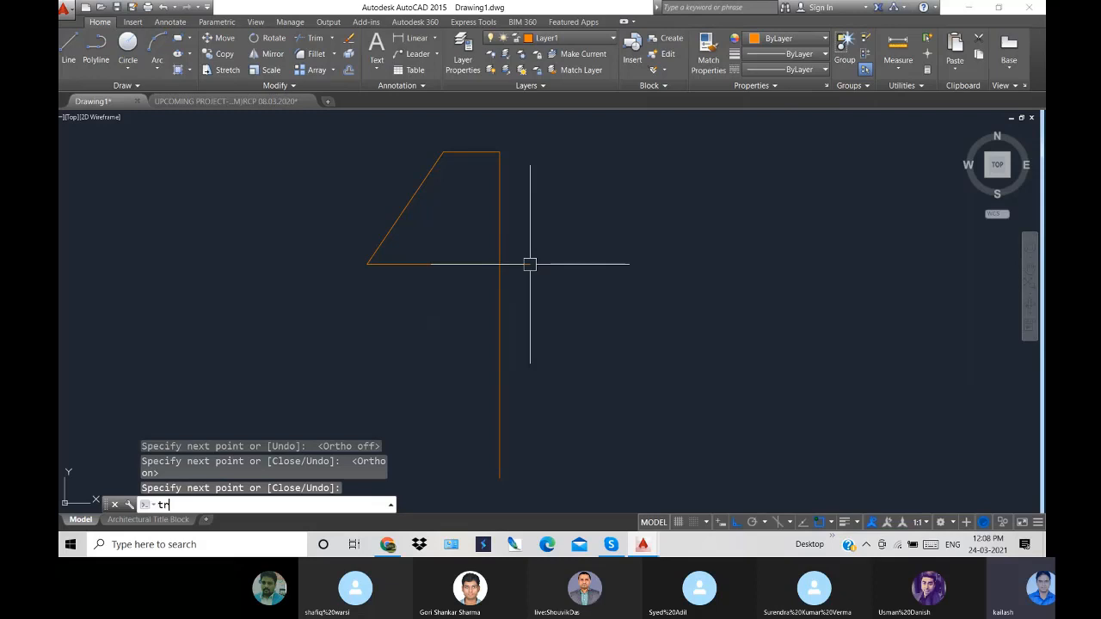
{"action": "key", "text": "Return"}
{"action": "key", "text": "Return"}
{"action": "left_click", "coordinate": [526, 264]}
{"action": "key", "text": "Escape"}
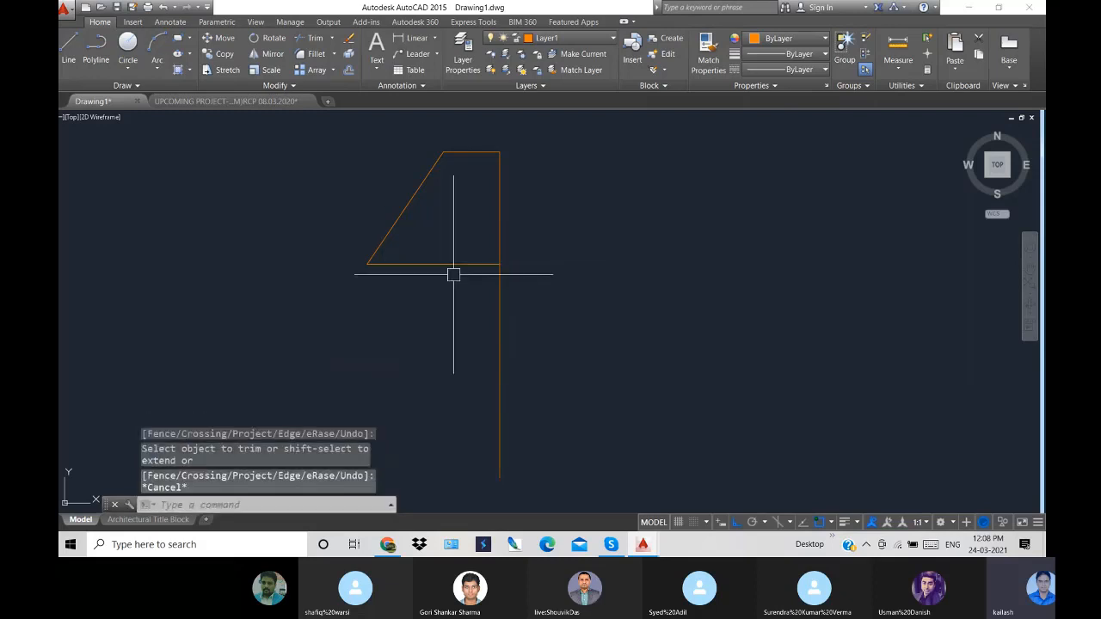
{"action": "type", "text": "l"}
{"action": "key", "text": "Return"}
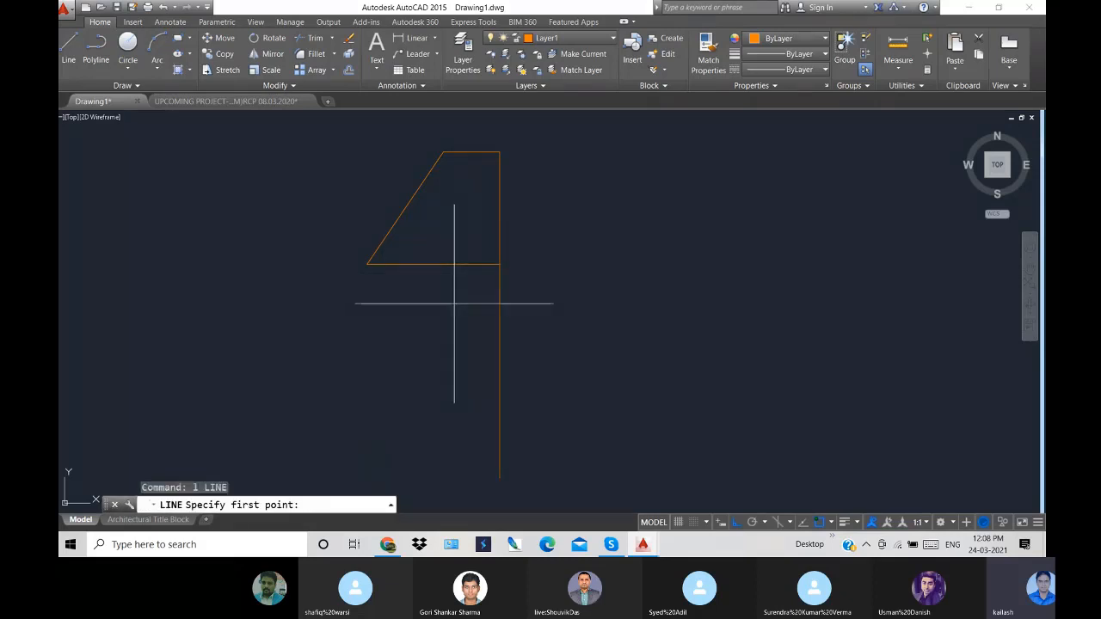
{"action": "left_click", "coordinate": [486, 264]}
{"action": "key", "text": "Escape"}
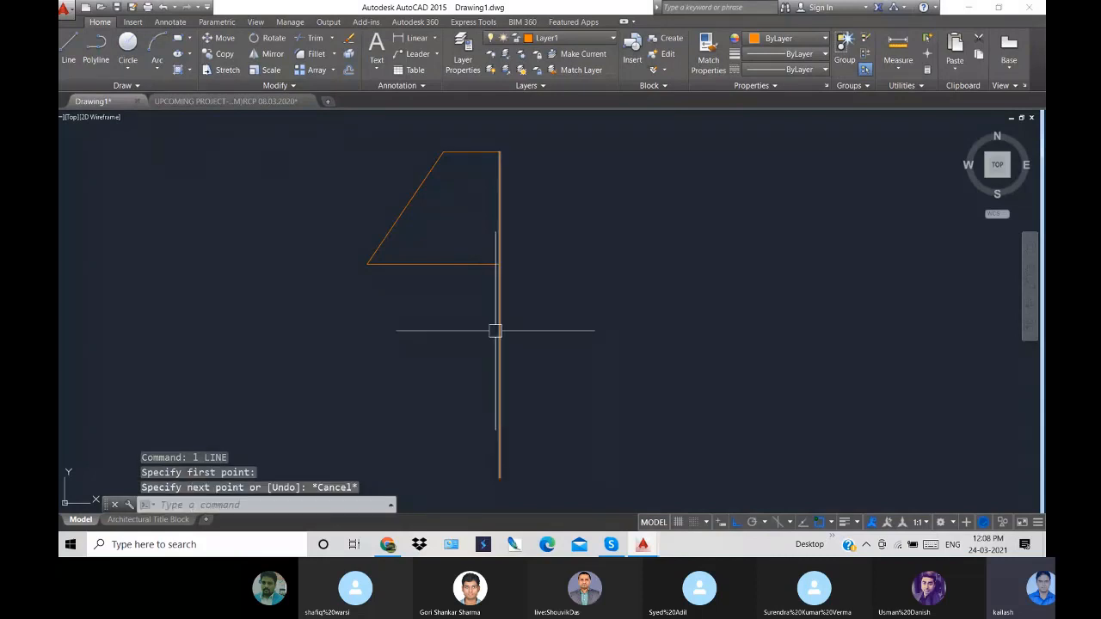
- Draw the stem's vertical side just left of the axis, about 13.4 units down from the shade's bottom edge
{"action": "key", "text": "Return"}
{"action": "scroll", "coordinate": [494, 271], "scroll_direction": "up", "scroll_amount": 5}
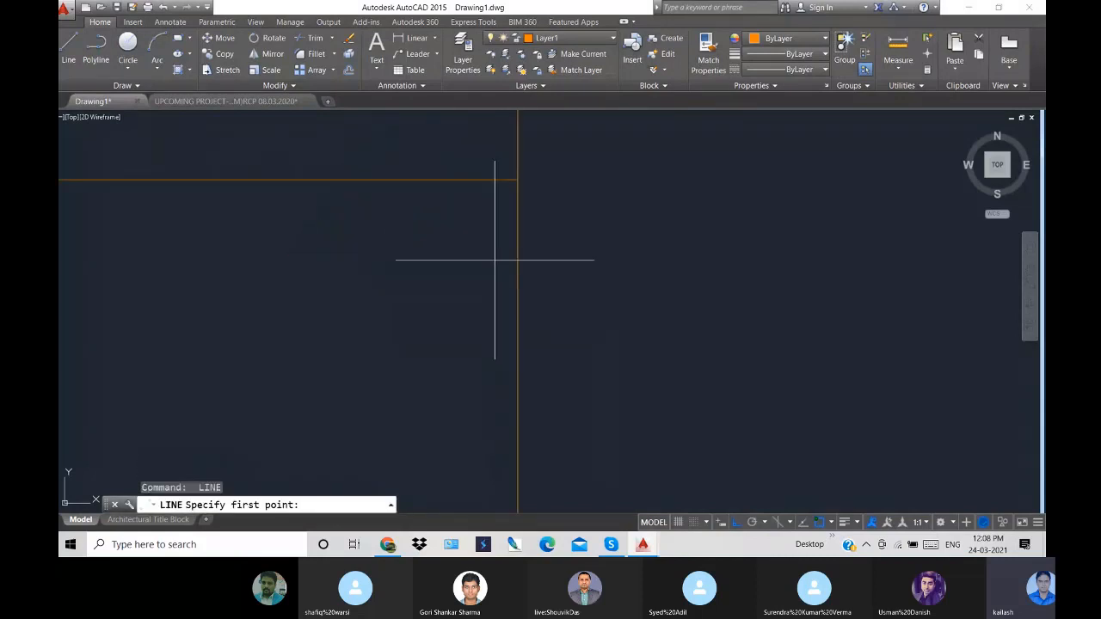
{"action": "left_click", "coordinate": [509, 187]}
{"action": "scroll", "coordinate": [502, 465], "scroll_direction": "down", "scroll_amount": 4}
{"action": "scroll", "coordinate": [502, 465], "scroll_direction": "down", "scroll_amount": 5}
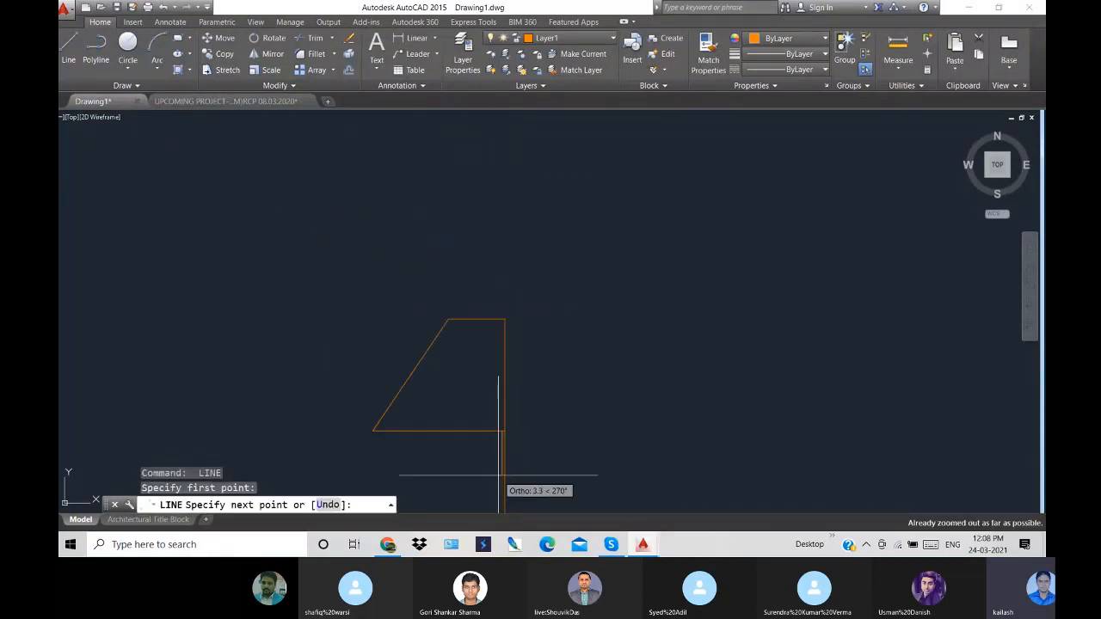
{"action": "right_click", "coordinate": [517, 434]}
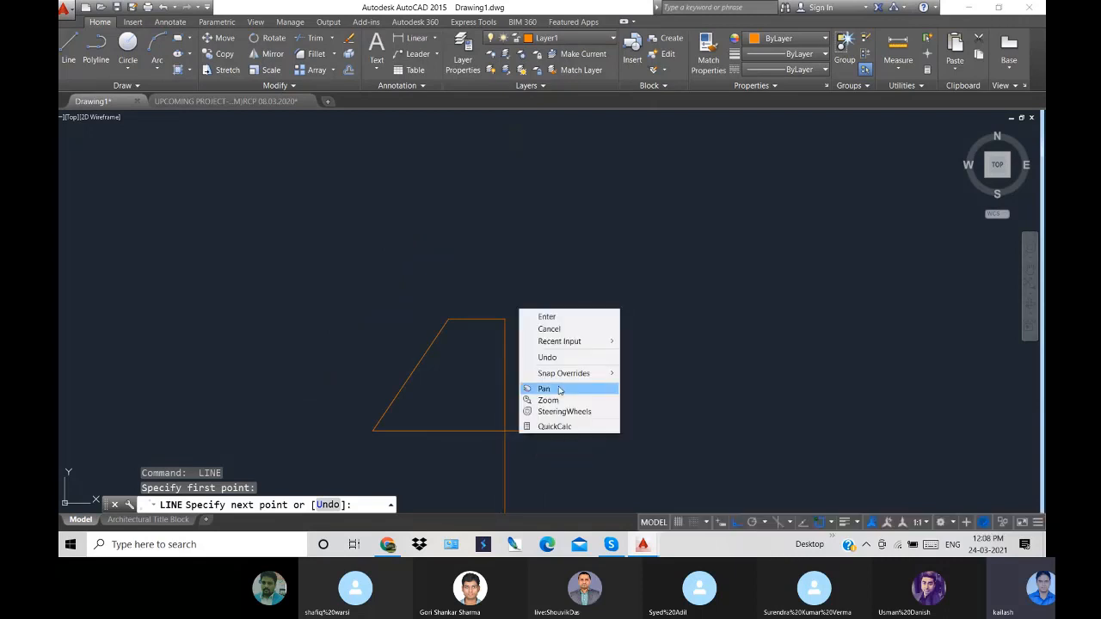
{"action": "left_click", "coordinate": [545, 388]}
{"action": "left_click_drag", "start_coordinate": [551, 392], "coordinate": [519, 239]}
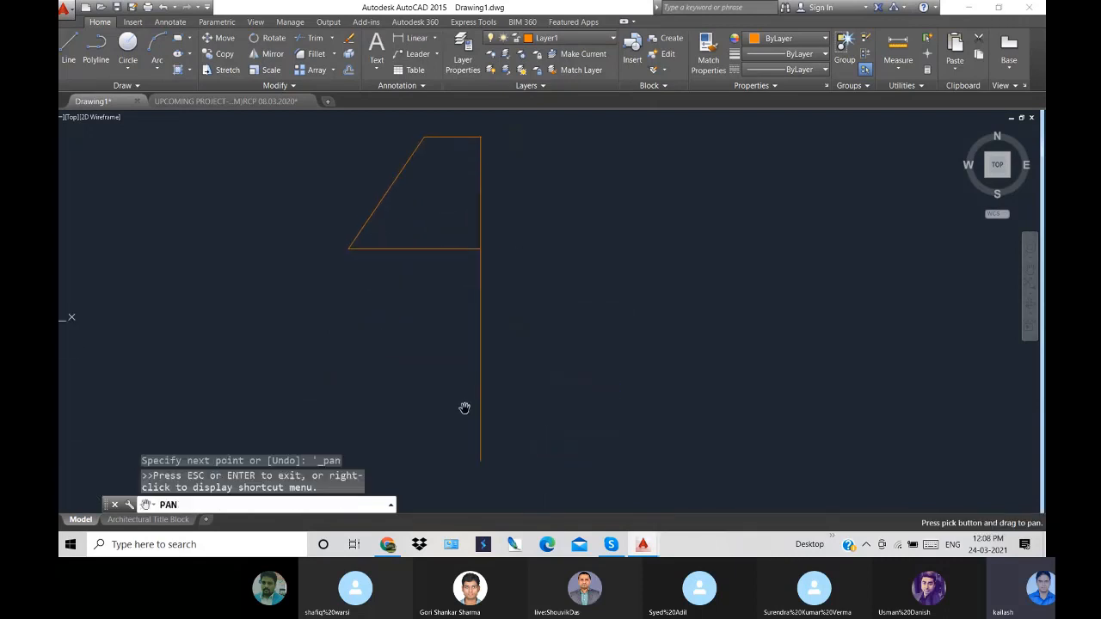
{"action": "key", "text": "Escape"}
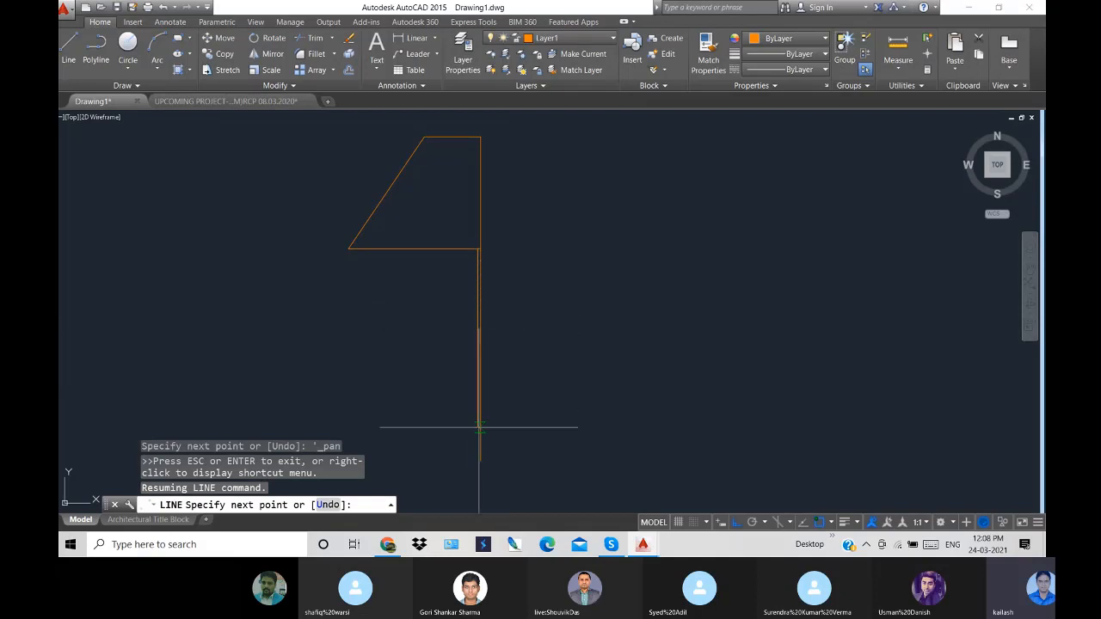
{"action": "scroll", "coordinate": [478, 428], "scroll_direction": "up", "scroll_amount": 2}
{"action": "scroll", "coordinate": [476, 437], "scroll_direction": "up", "scroll_amount": 4}
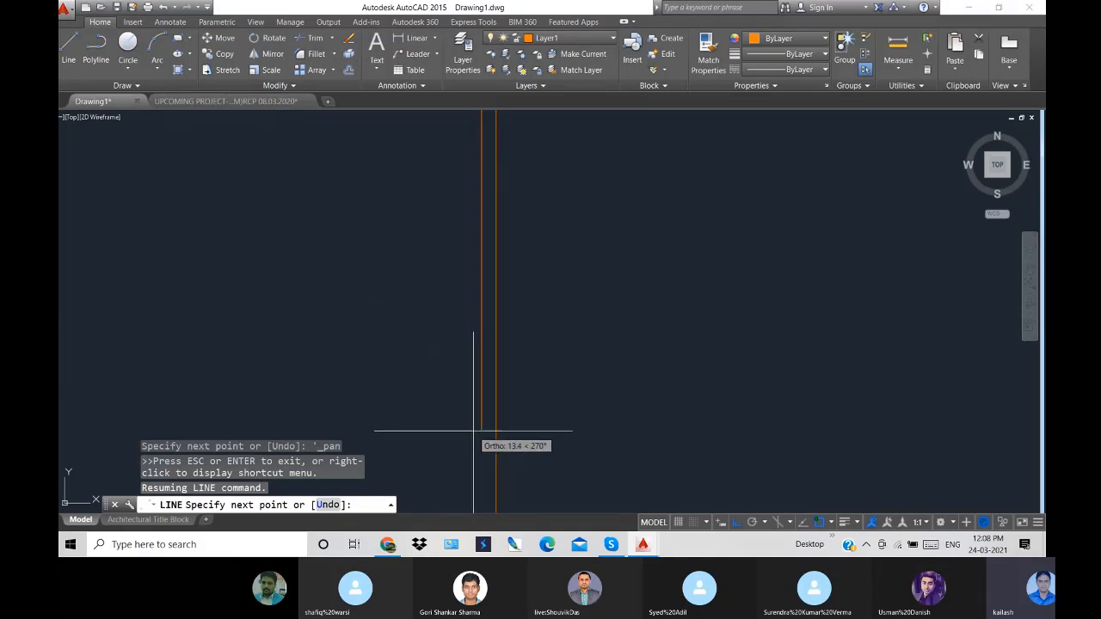
{"action": "scroll", "coordinate": [424, 444], "scroll_direction": "down", "scroll_amount": 4}
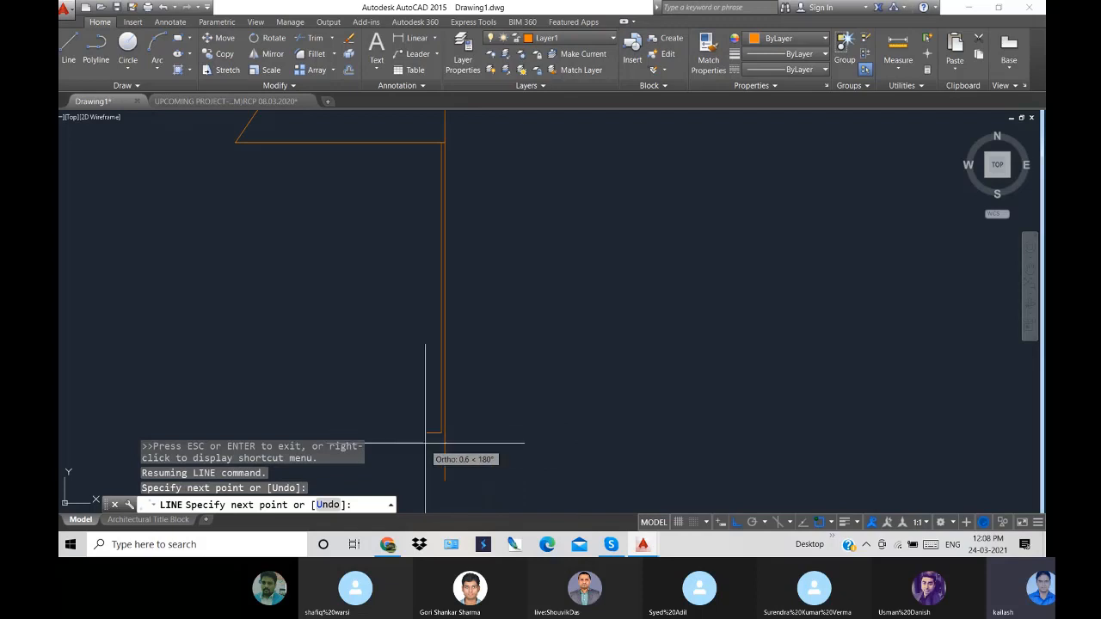
- Continue the line from the stem's lower end as a half base: left, a short way down, and right past the axis
{"action": "scroll", "coordinate": [389, 440], "scroll_direction": "down", "scroll_amount": 3}
{"action": "left_click", "coordinate": [372, 434]}
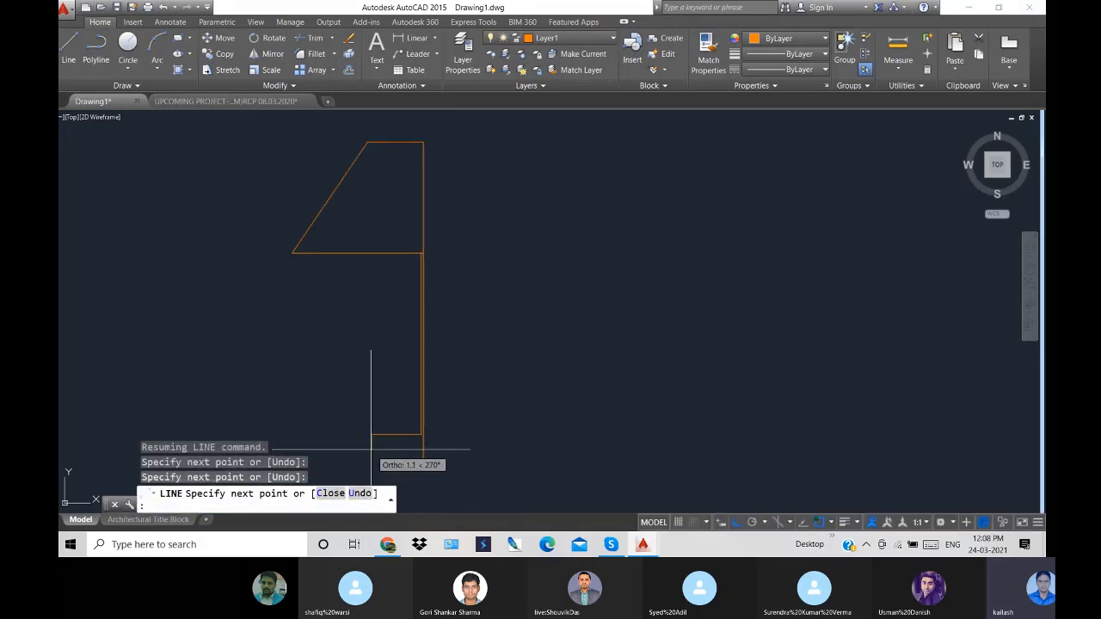
{"action": "left_click", "coordinate": [372, 449]}
{"action": "left_click", "coordinate": [446, 449]}
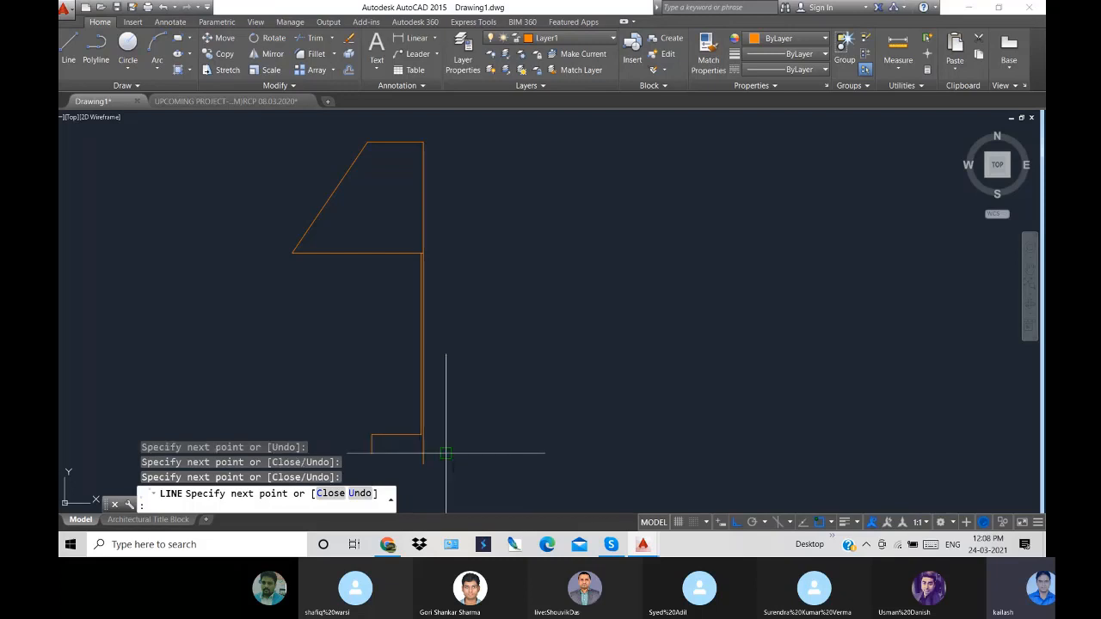
{"action": "key", "text": "Return"}
- Trim the part of the base's bottom line that extends beyond the axis
{"action": "type", "text": "tr"}
{"action": "key", "text": "Return"}
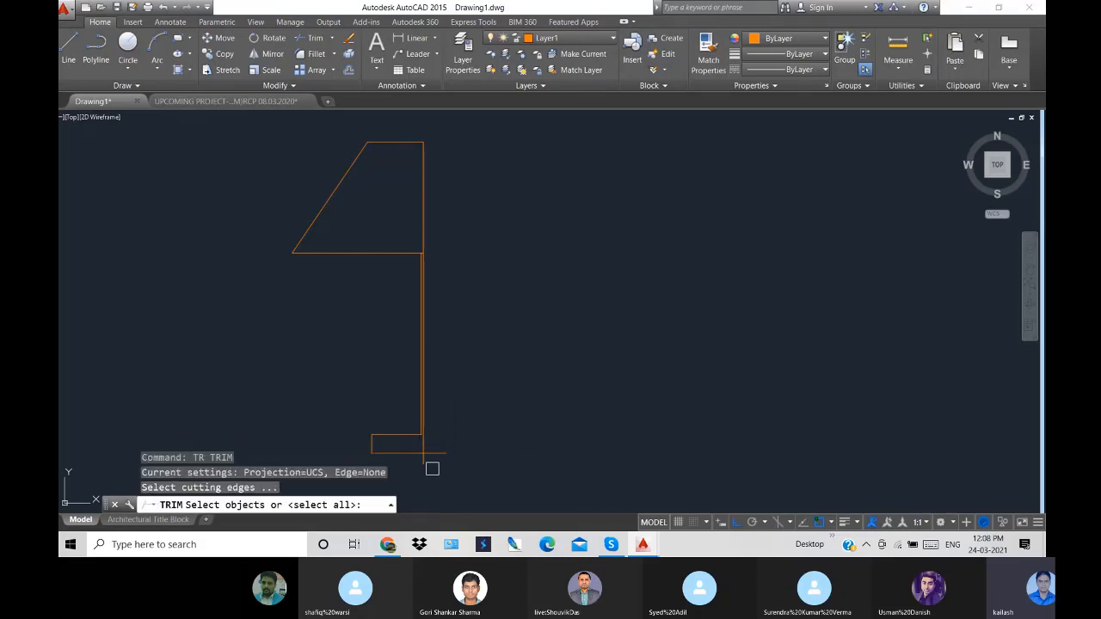
{"action": "key", "text": "Return"}
{"action": "left_click", "coordinate": [434, 449]}
{"action": "scroll", "coordinate": [432, 181], "scroll_direction": "up", "scroll_amount": 2}
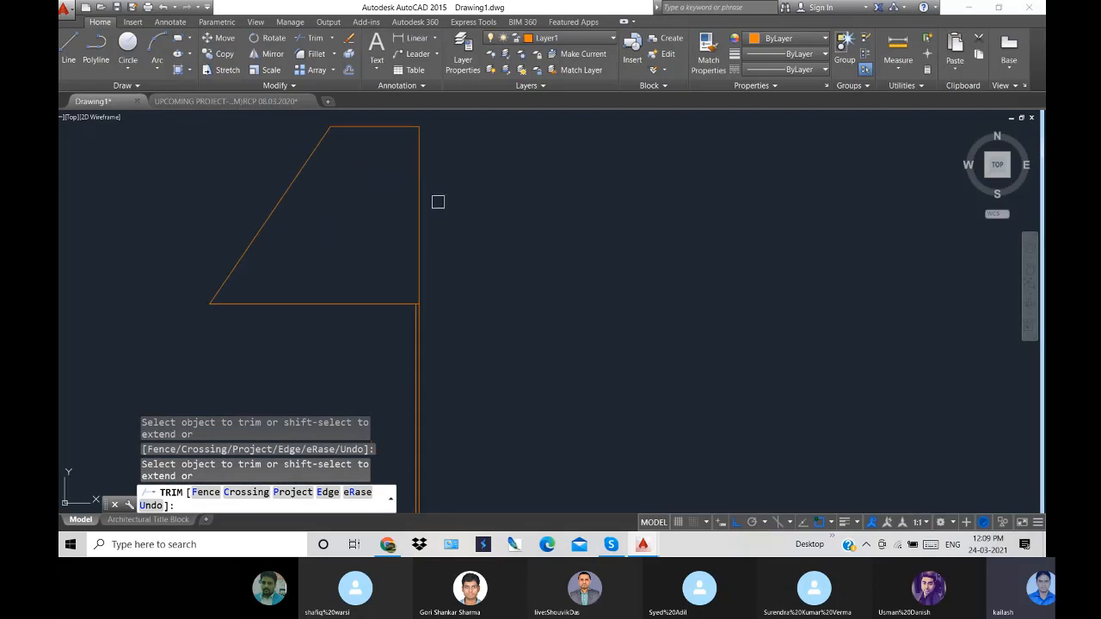
{"action": "key", "text": "Escape"}
- Mirror the half lamp outline of shade, stem and base about the vertical centre axis, keeping the source objects
{"action": "scroll", "coordinate": [531, 332], "scroll_direction": "down", "scroll_amount": 3}
{"action": "left_click", "coordinate": [260, 154]}
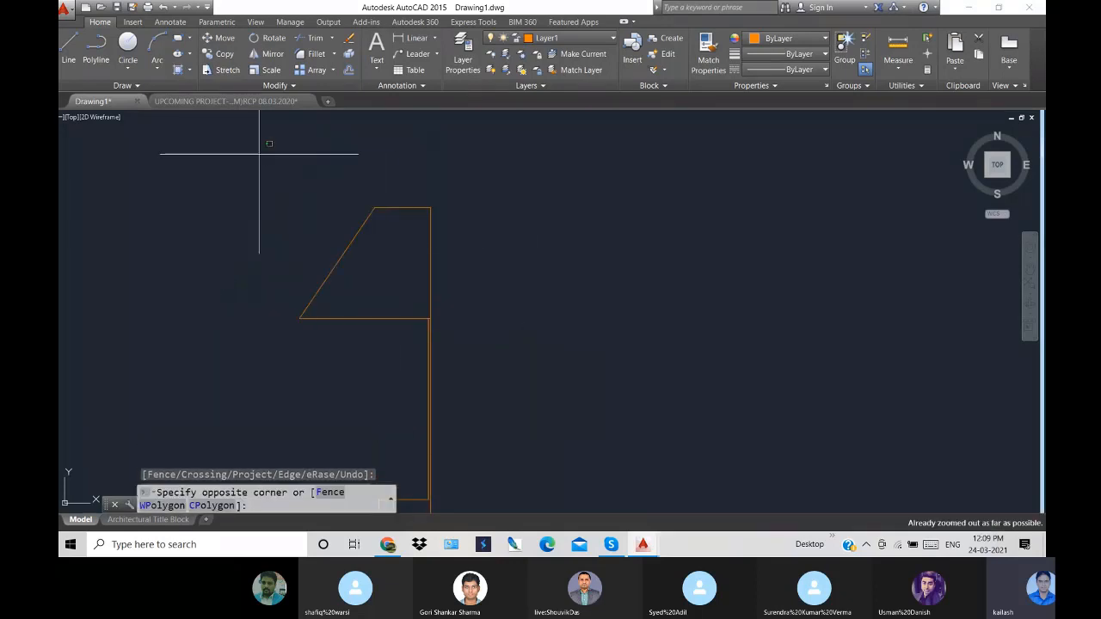
{"action": "right_click", "coordinate": [551, 169]}
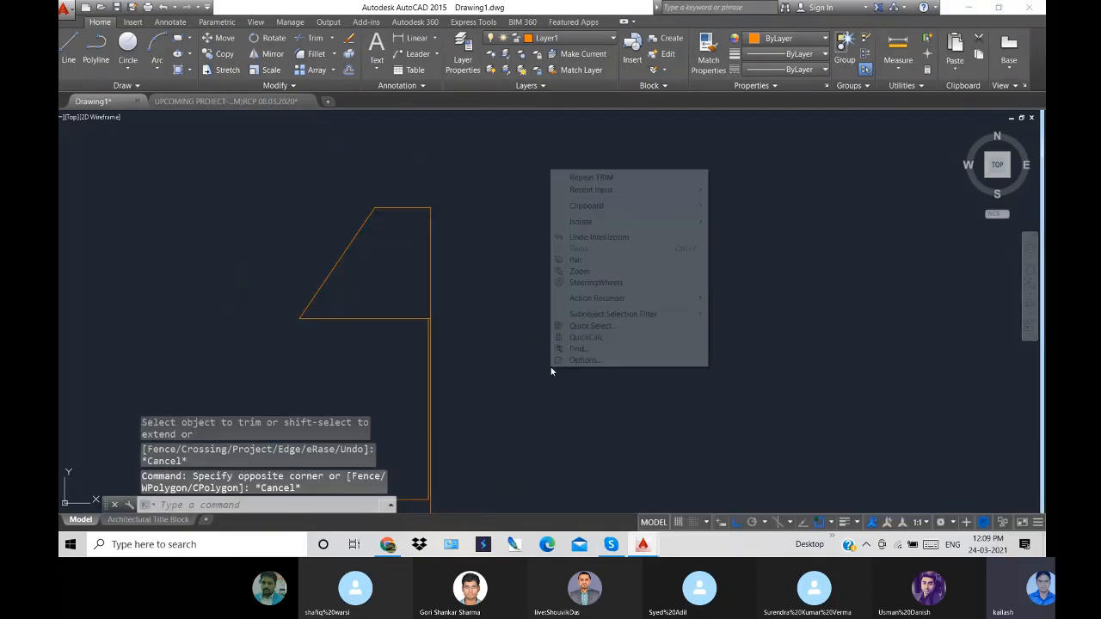
{"action": "left_click", "coordinate": [575, 260]}
{"action": "mouse_move", "coordinate": [538, 395]}
{"action": "left_mouse_down"}
{"action": "mouse_move", "coordinate": [582, 273]}
{"action": "mouse_move", "coordinate": [631, 310]}
{"action": "left_mouse_up"}
{"action": "key", "text": "Escape"}
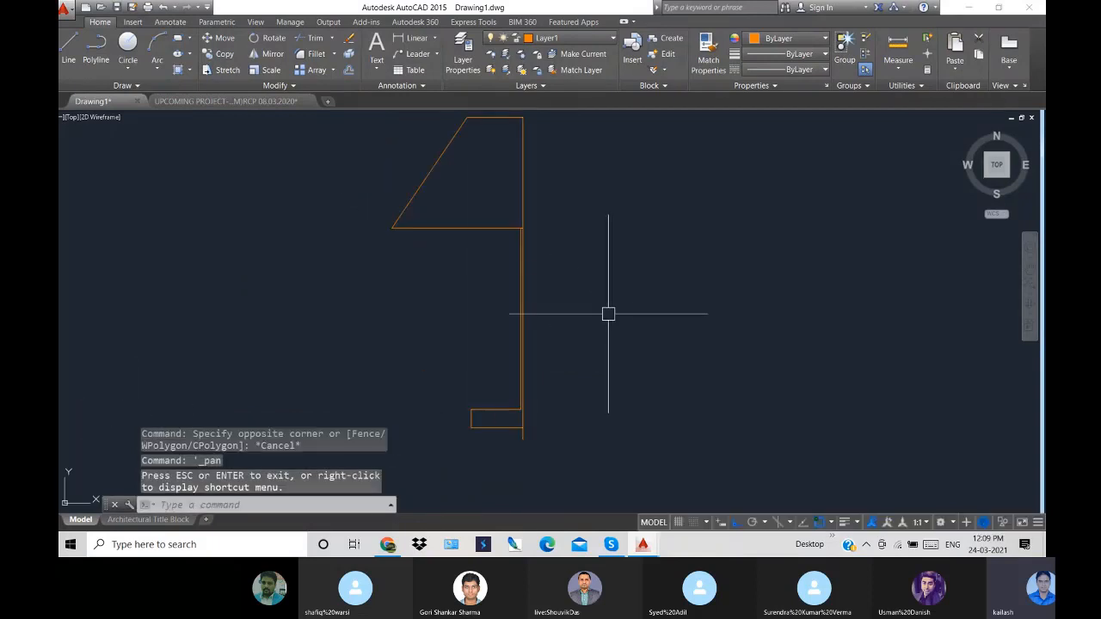
{"action": "scroll", "coordinate": [410, 158], "scroll_direction": "down", "scroll_amount": 2}
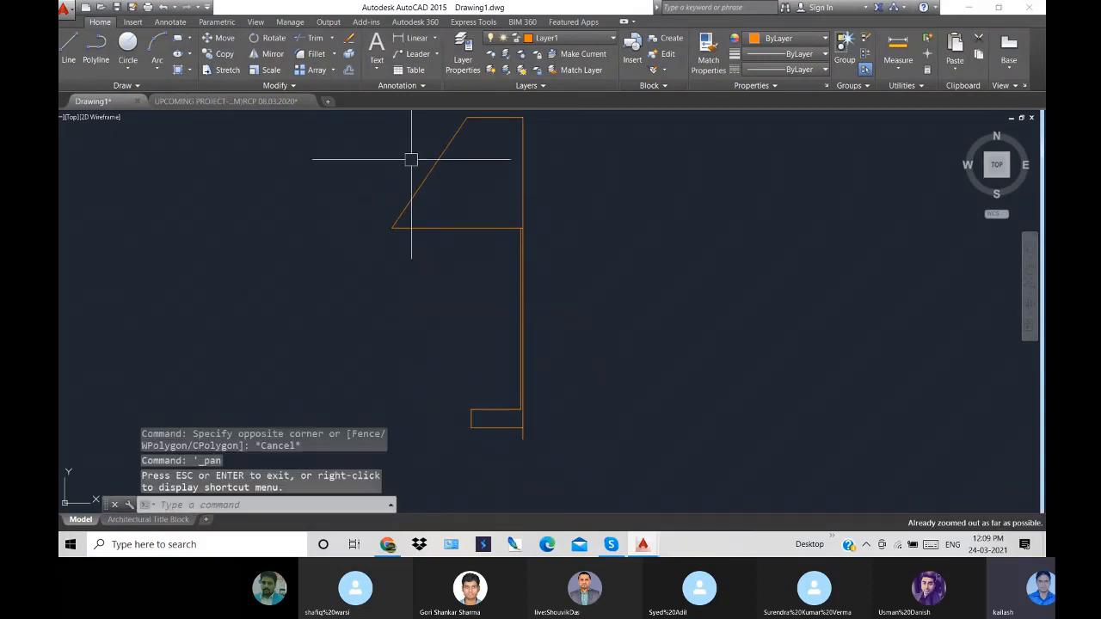
{"action": "left_click", "coordinate": [426, 118]}
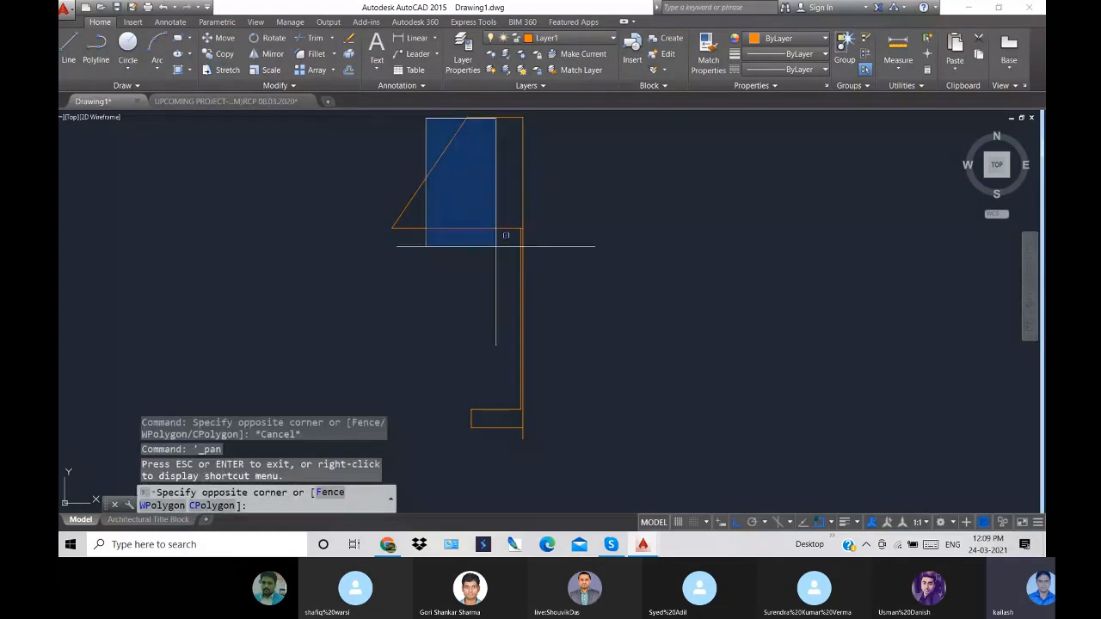
{"action": "left_click", "coordinate": [530, 442]}
{"action": "left_click", "coordinate": [483, 253]}
{"action": "left_click", "coordinate": [393, 177]}
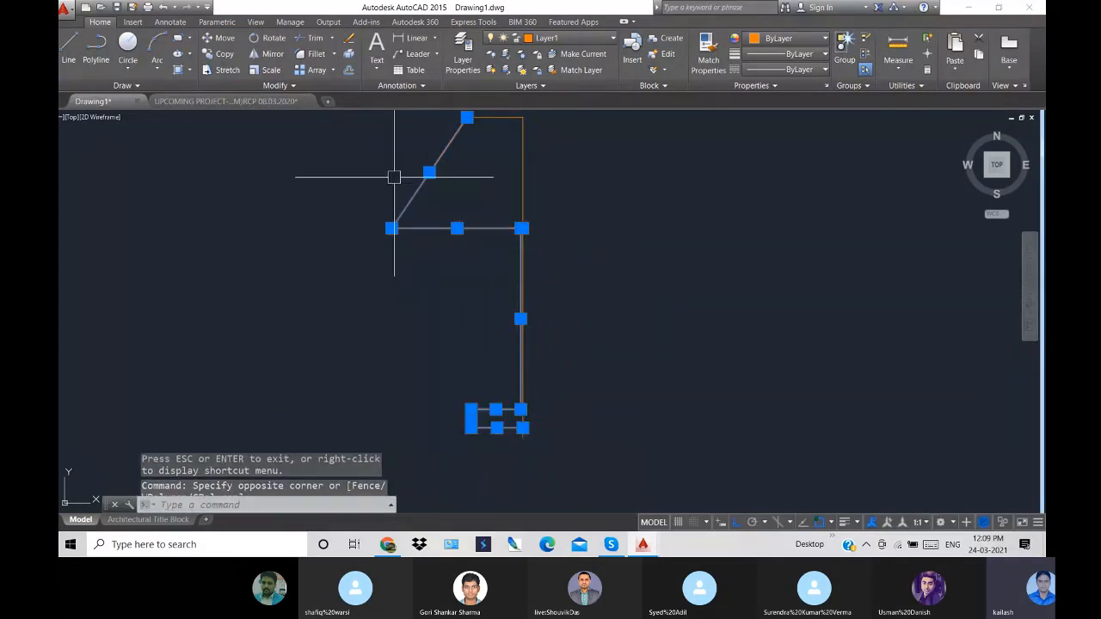
{"action": "left_click", "coordinate": [507, 117]}
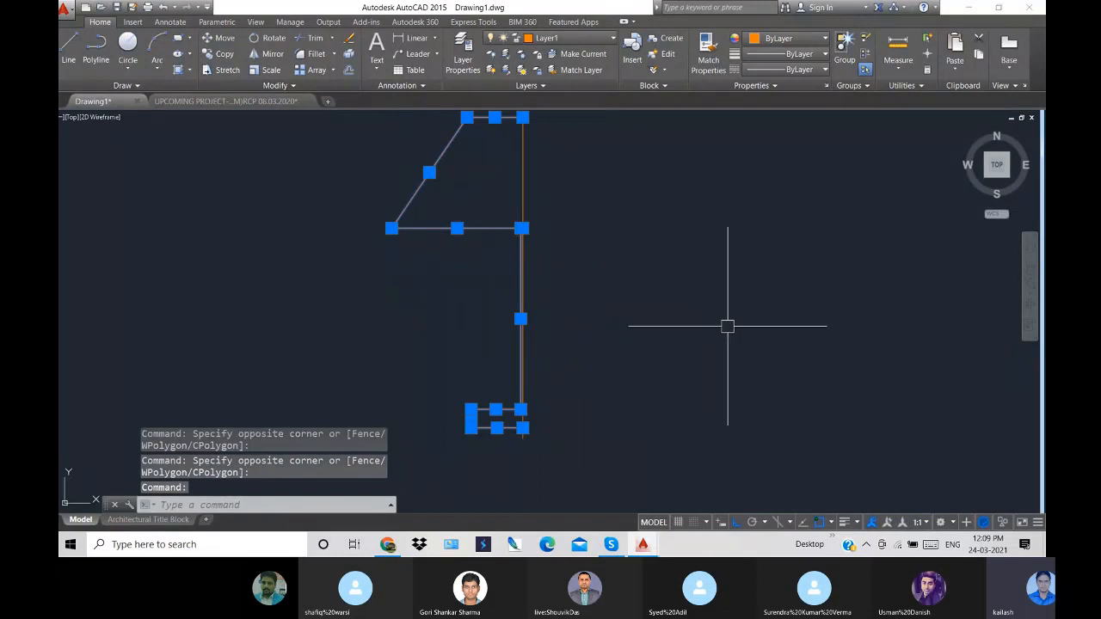
{"action": "type", "text": "mi"}
{"action": "key", "text": "Return"}
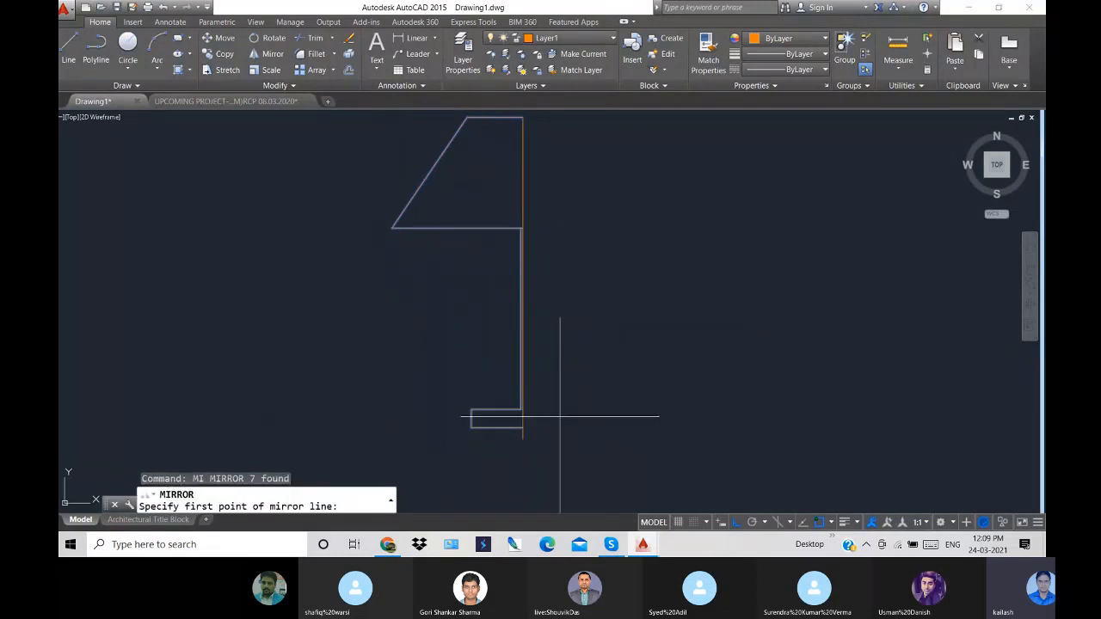
{"action": "left_click", "coordinate": [521, 440]}
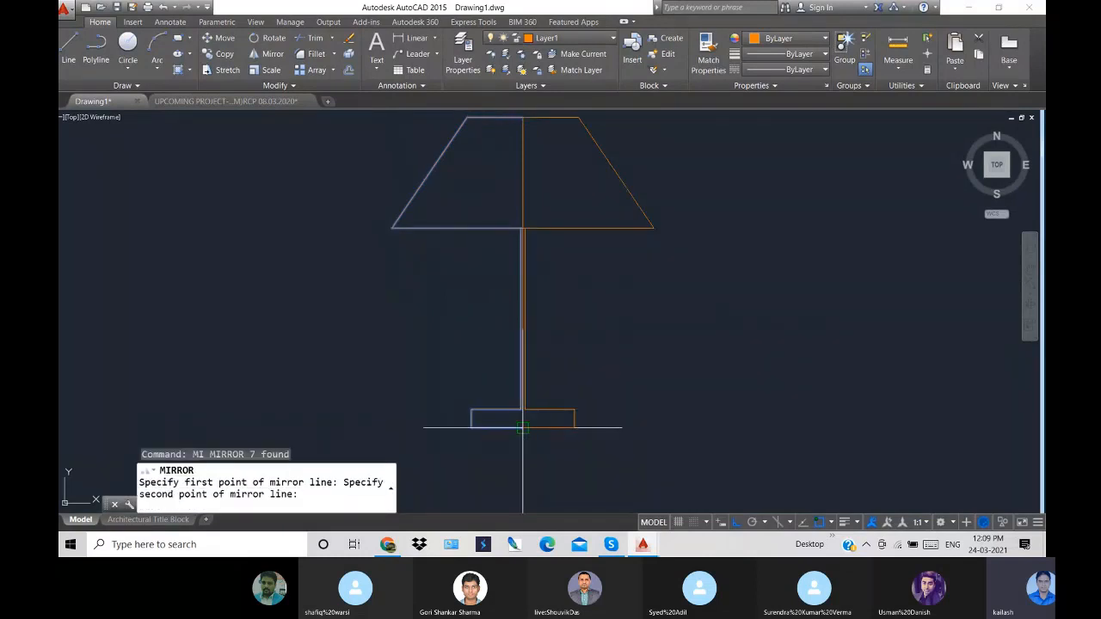
{"action": "left_click", "coordinate": [522, 427]}
{"action": "key", "text": "Return"}
- Erase the vertical centre axis line running through the lamp
{"action": "scroll", "coordinate": [522, 439], "scroll_direction": "up", "scroll_amount": 4}
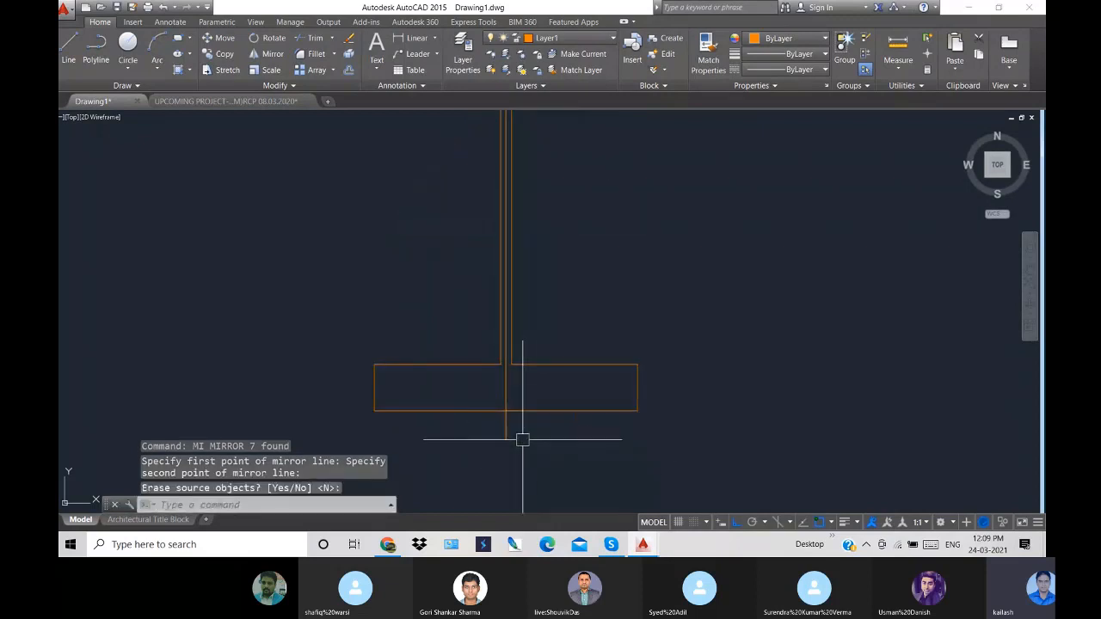
{"action": "key", "text": "Return"}
{"action": "scroll", "coordinate": [581, 471], "scroll_direction": "down", "scroll_amount": 4}
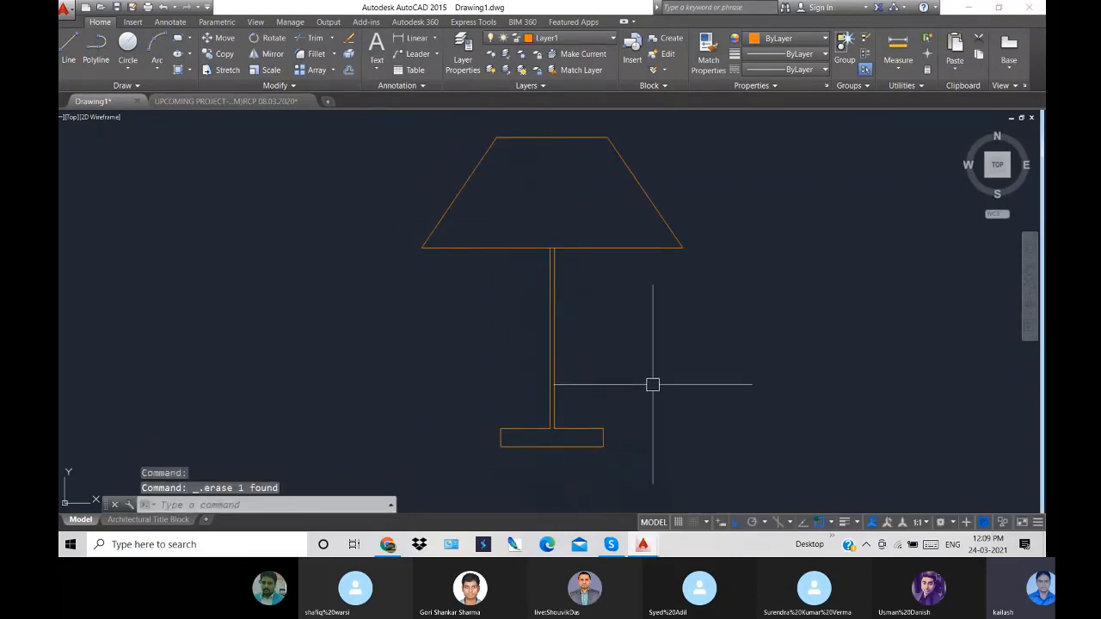
- Trim the short piece of the lampshade's bottom edge between the two sides of the stem
{"action": "type", "text": "tr"}
{"action": "key", "text": "Return"}
{"action": "key", "text": "Return"}
{"action": "scroll", "coordinate": [548, 251], "scroll_direction": "up", "scroll_amount": 1}
{"action": "left_click", "coordinate": [549, 251]}
{"action": "scroll", "coordinate": [549, 251], "scroll_direction": "up", "scroll_amount": 5}
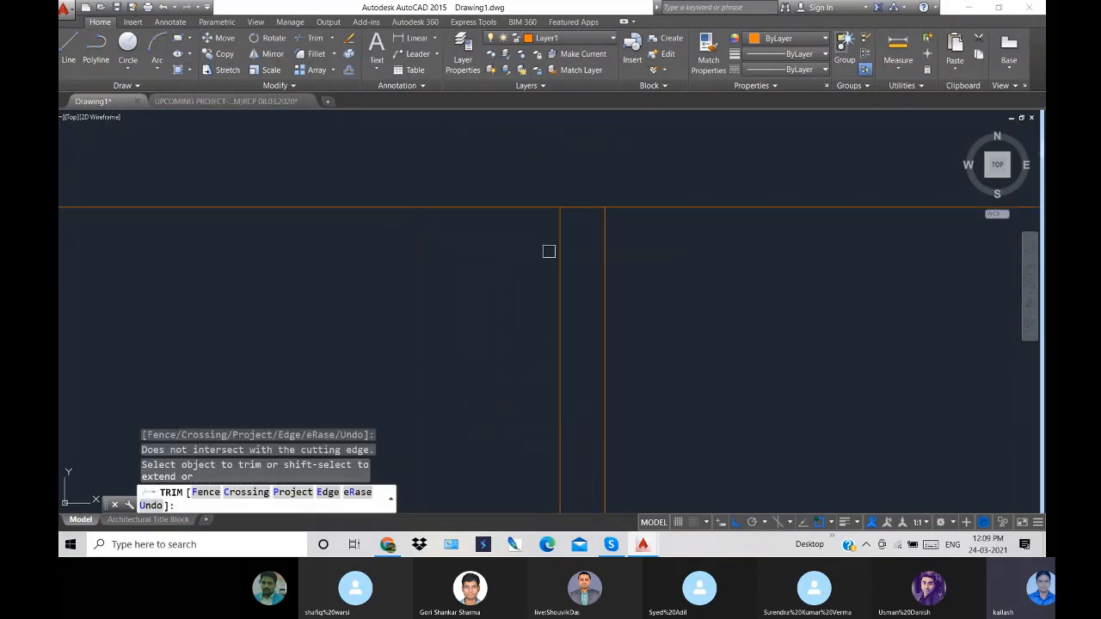
{"action": "left_click", "coordinate": [575, 209]}
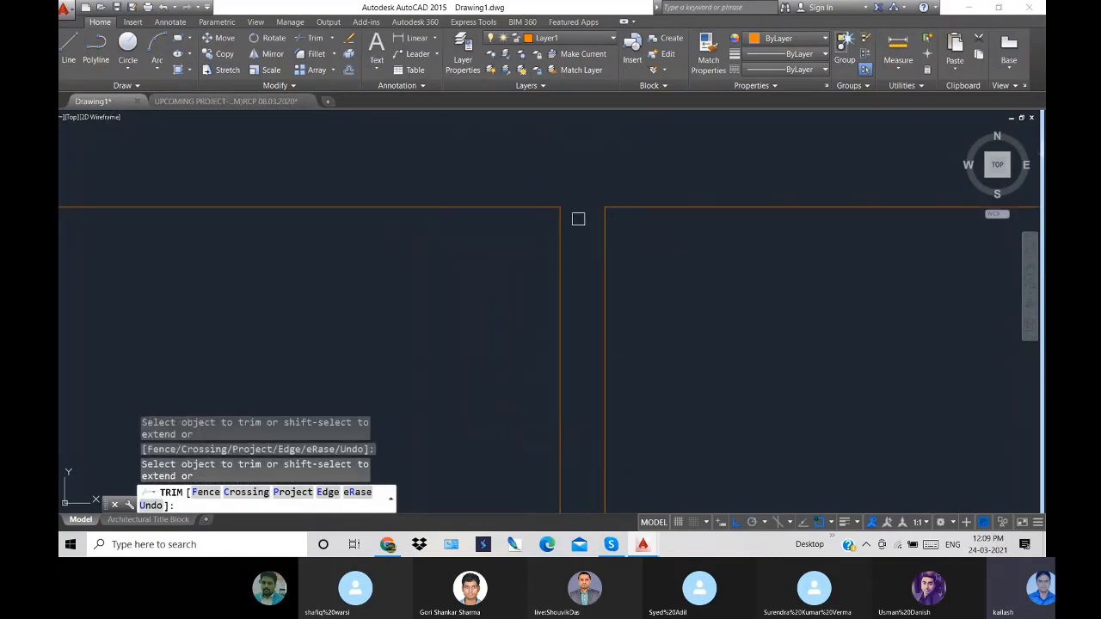
{"action": "key", "text": "Escape"}
{"action": "scroll", "coordinate": [615, 374], "scroll_direction": "down", "scroll_amount": 5}
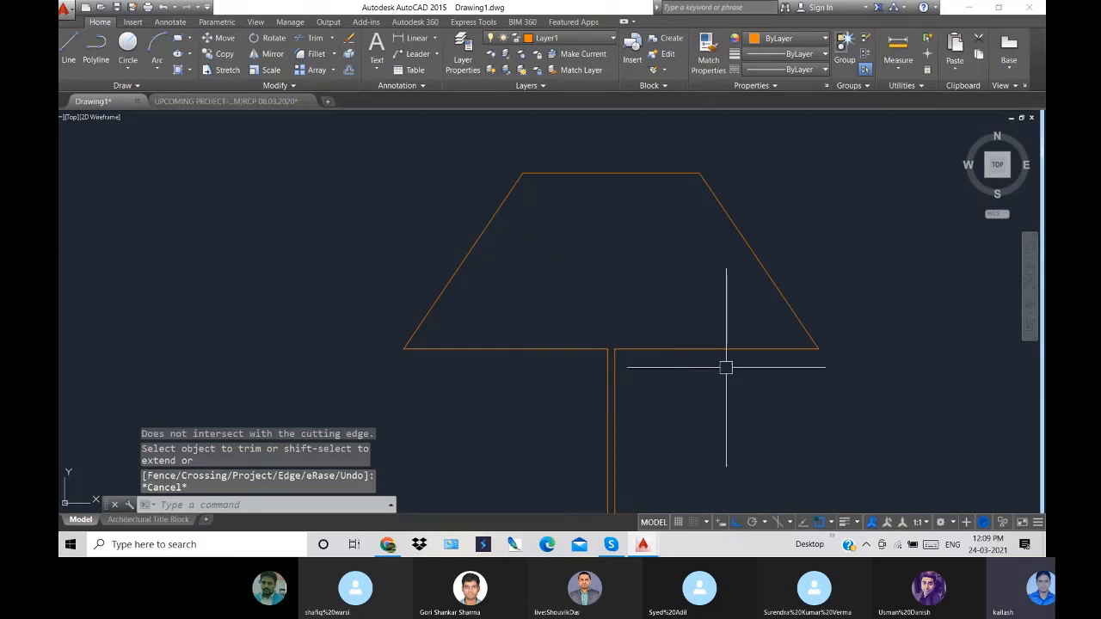
- Draw vertical construction lines through the lower and upper corners of the lampshade and both outer ends of the base
{"action": "type", "text": "z"}
{"action": "key", "text": "Return"}
{"action": "type", "text": "a"}
{"action": "key", "text": "space"}
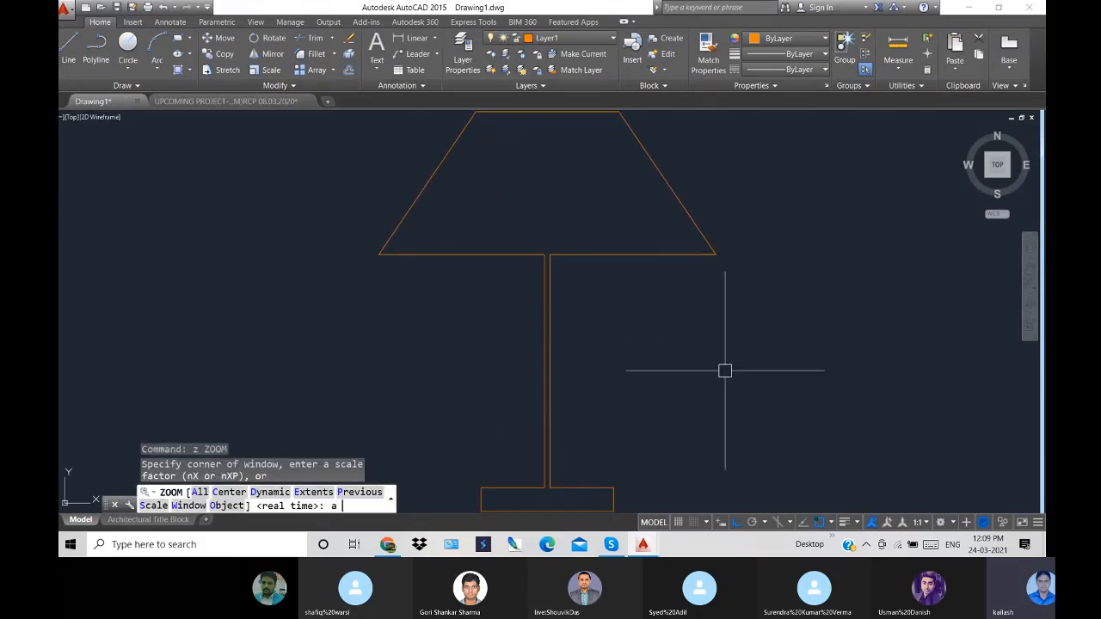
{"action": "key", "text": "Escape"}
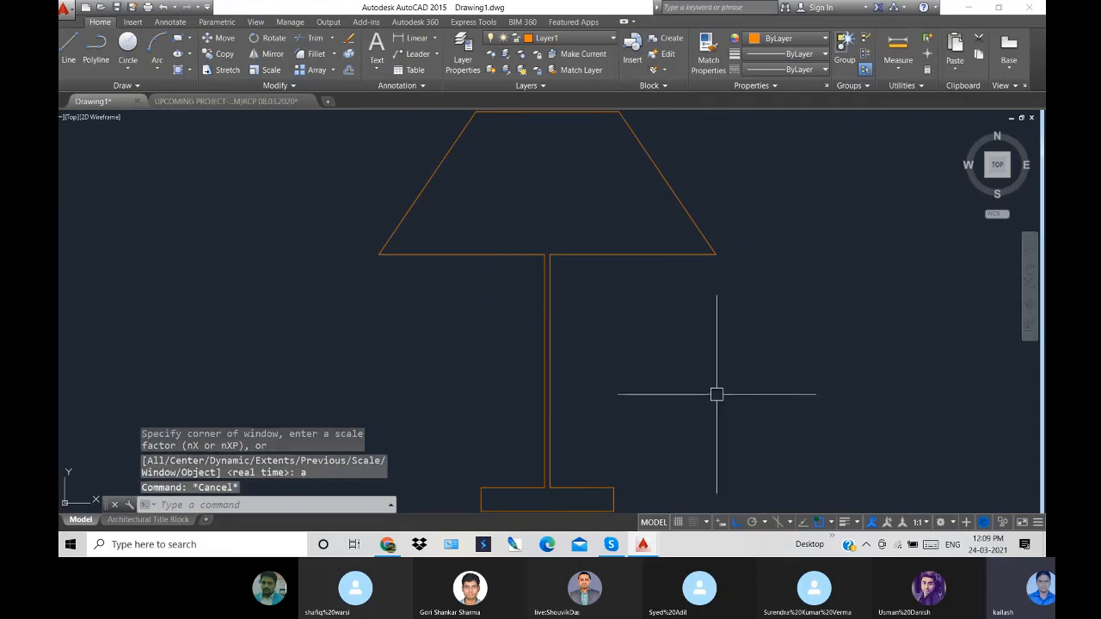
{"action": "right_click", "coordinate": [689, 372]}
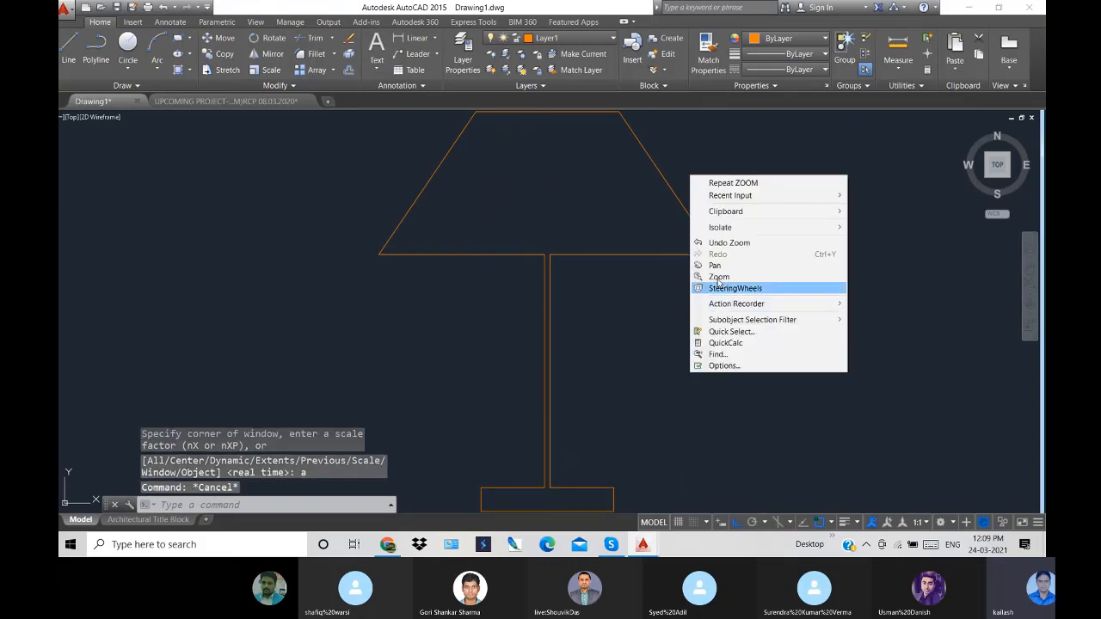
{"action": "left_click", "coordinate": [714, 277]}
{"action": "mouse_move", "coordinate": [714, 277]}
{"action": "left_mouse_down"}
{"action": "mouse_move", "coordinate": [685, 435]}
{"action": "mouse_move", "coordinate": [369, 351]}
{"action": "mouse_move", "coordinate": [470, 378]}
{"action": "left_mouse_up"}
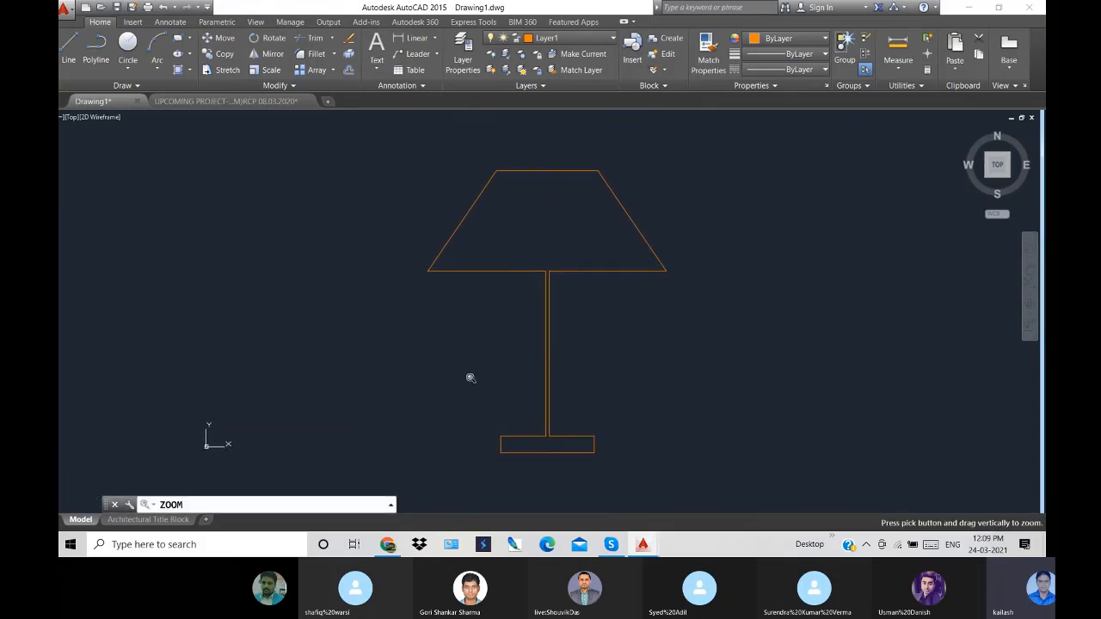
{"action": "key", "text": "Escape"}
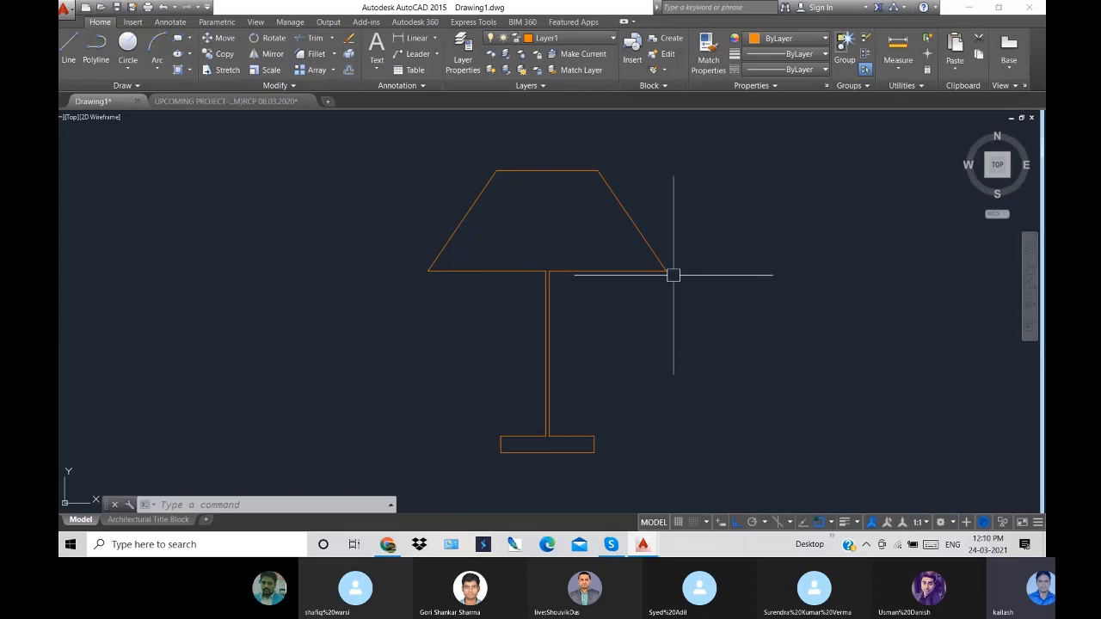
{"action": "type", "text": "xl"}
{"action": "key", "text": "Return"}
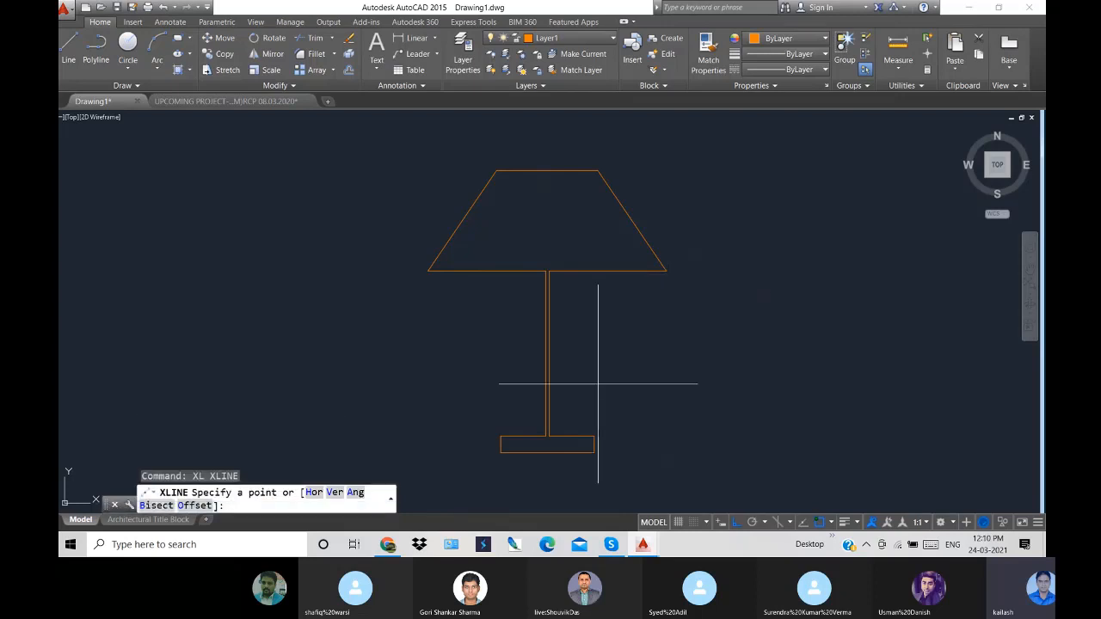
{"action": "left_click", "coordinate": [341, 492]}
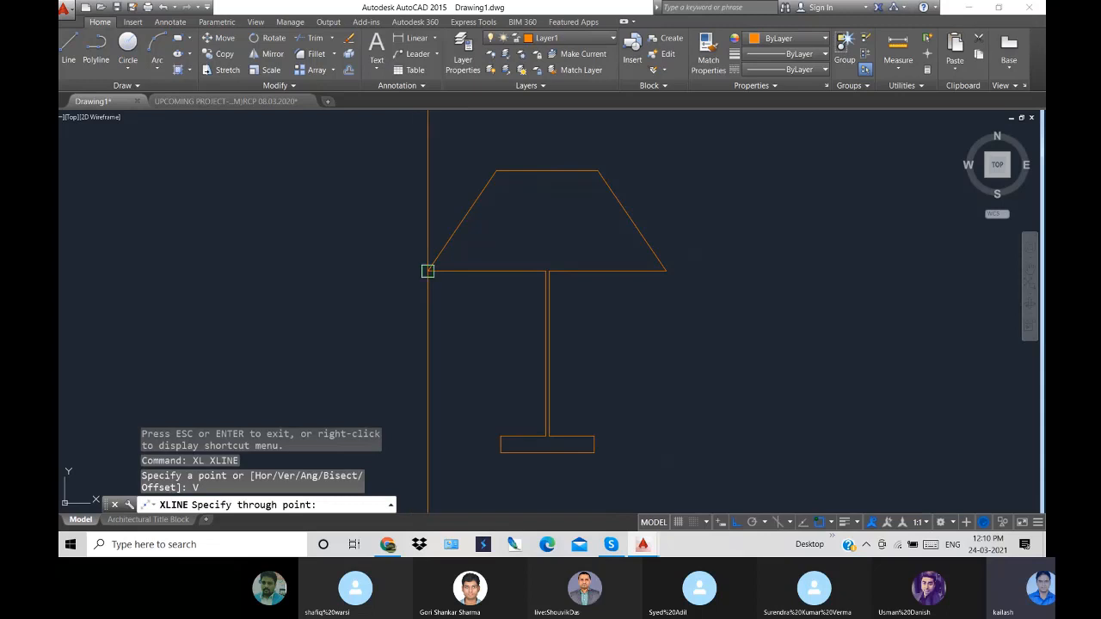
{"action": "left_click", "coordinate": [428, 270]}
{"action": "left_click", "coordinate": [666, 270]}
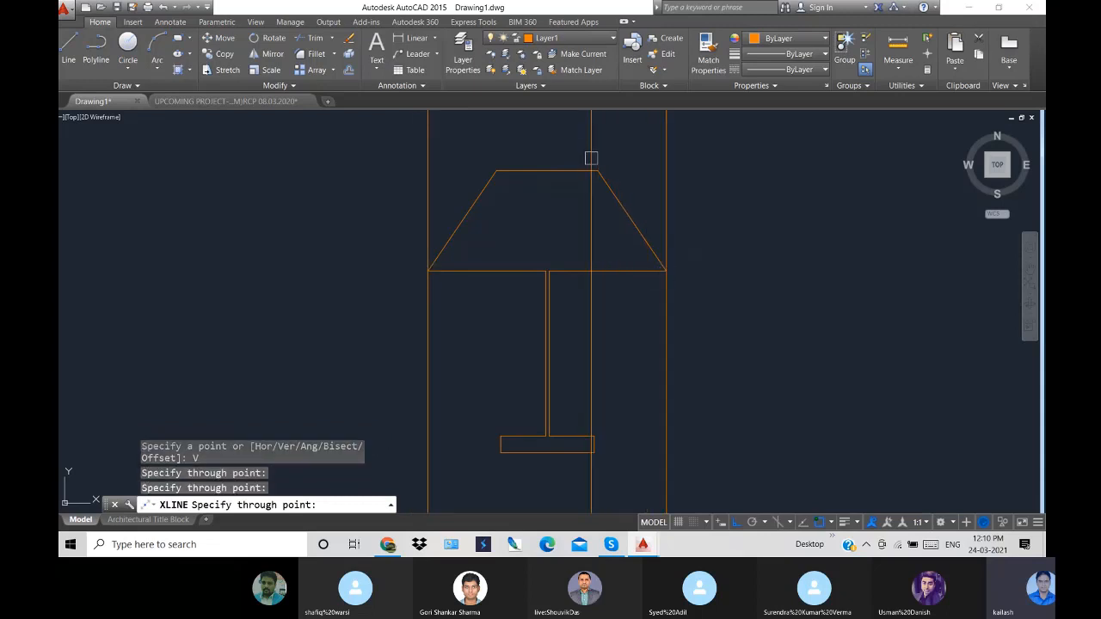
{"action": "left_click", "coordinate": [598, 170]}
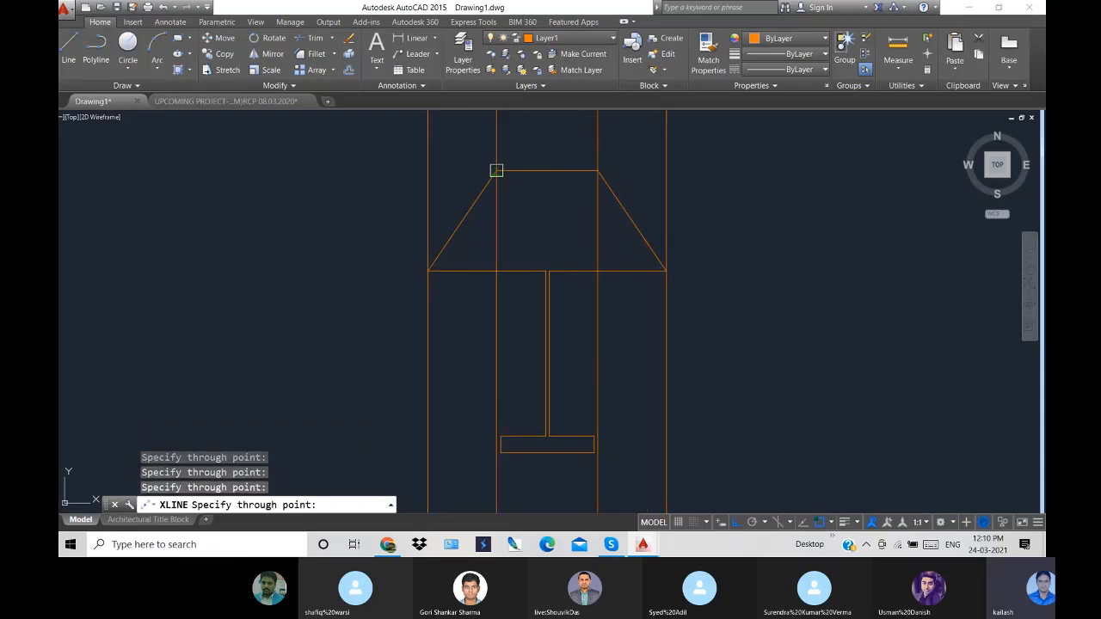
{"action": "left_click", "coordinate": [496, 171]}
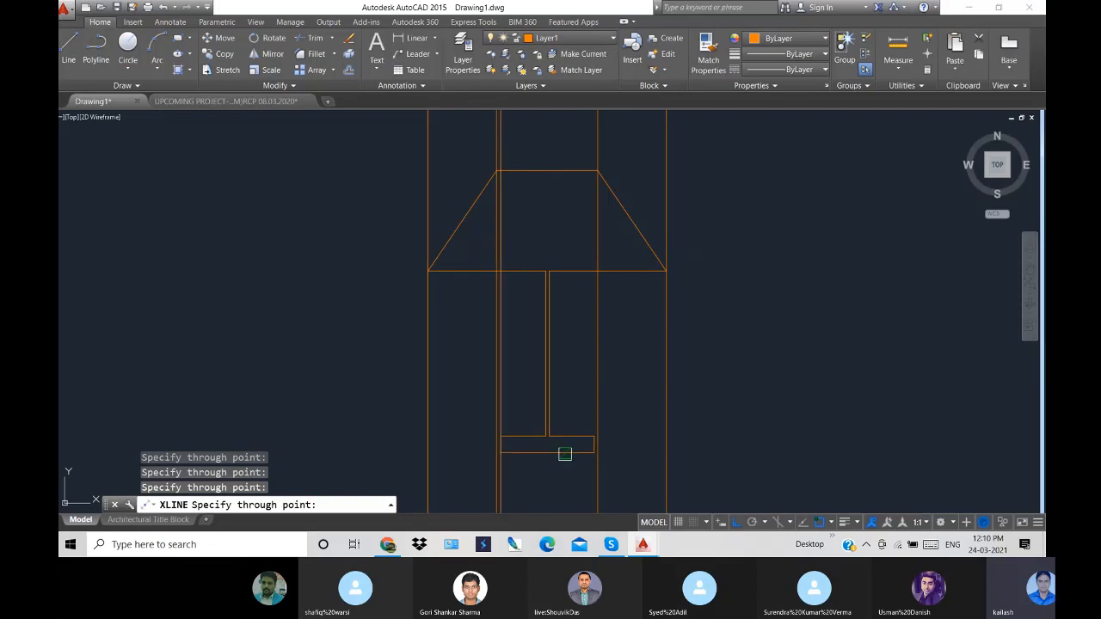
{"action": "key", "text": "Return"}
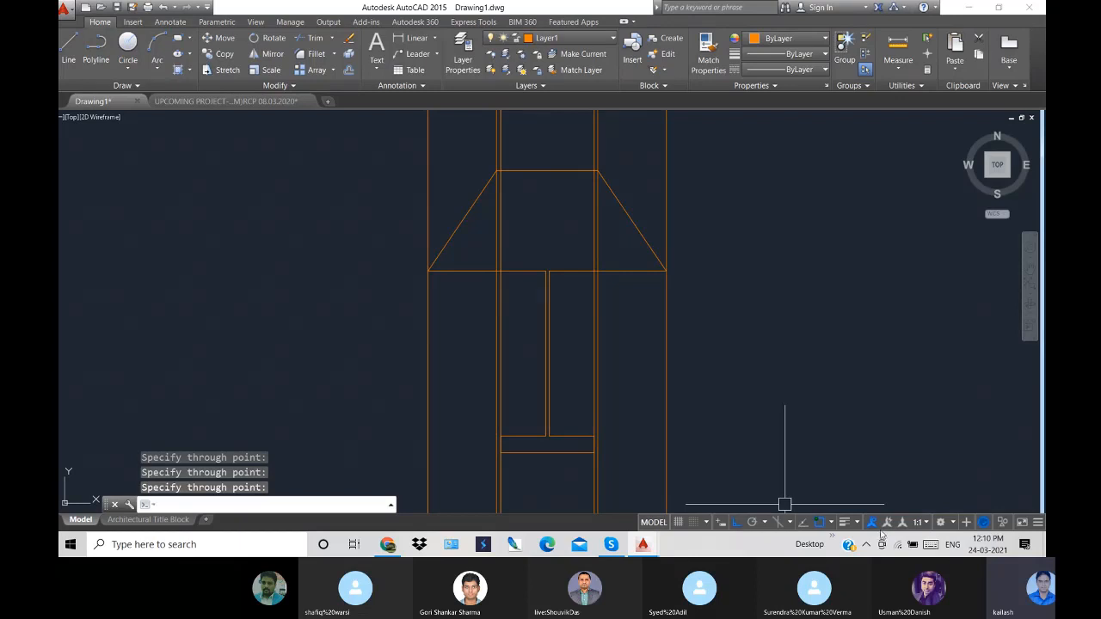
- Draw a horizontal line just above the lampshade, crossing all the vertical construction lines and extending past the outermost ones
{"action": "type", "text": "z"}
{"action": "key", "text": "Return"}
{"action": "type", "text": "a"}
{"action": "key", "text": "Return"}
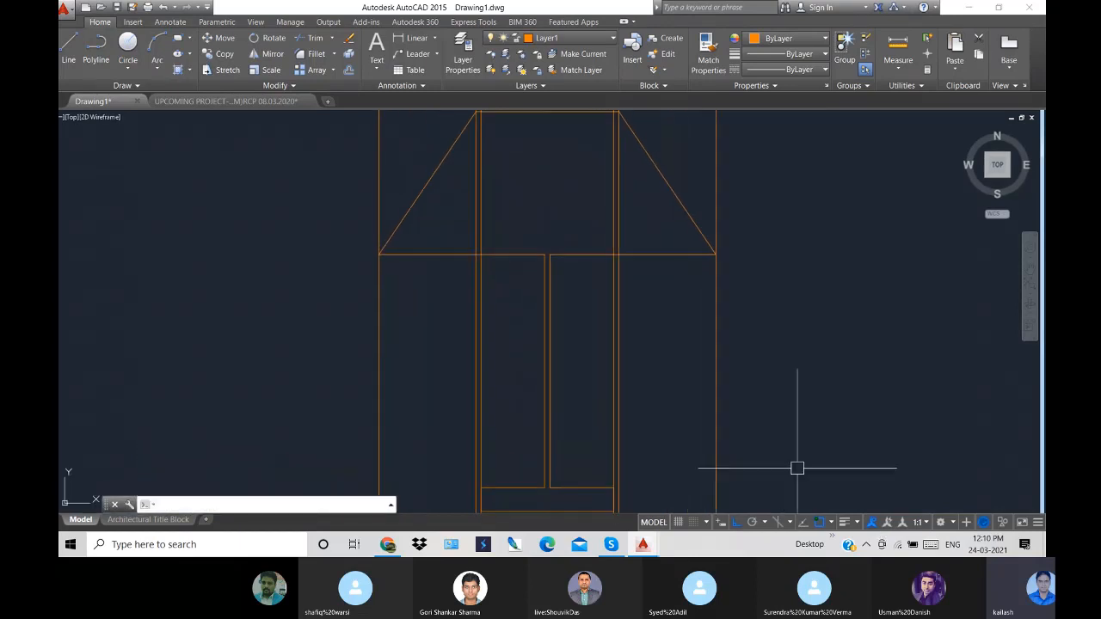
{"action": "right_click", "coordinate": [863, 318]}
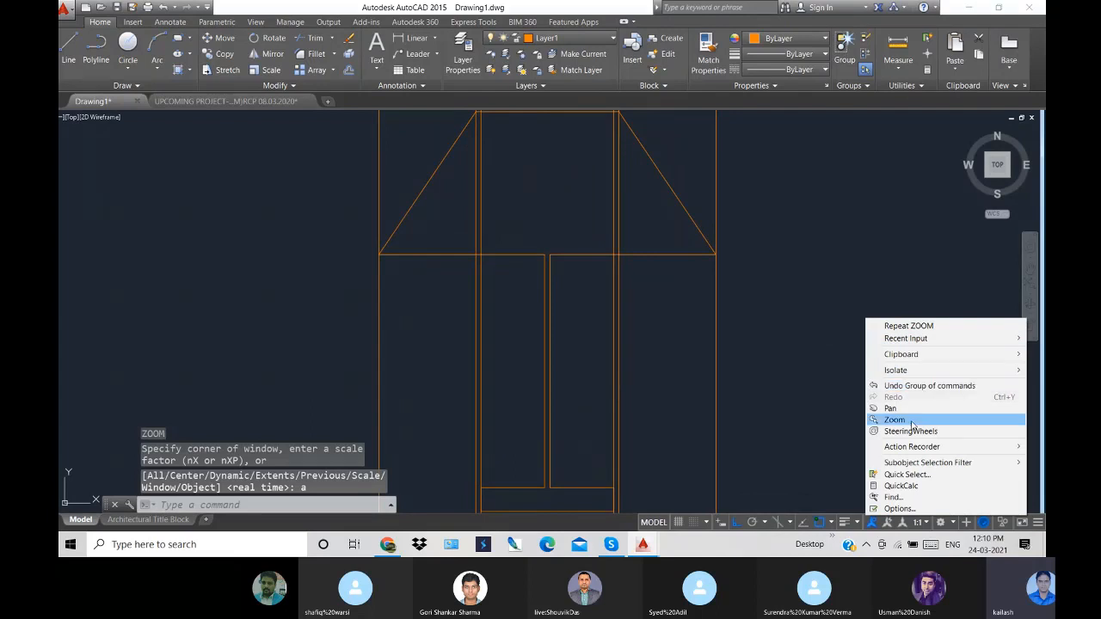
{"action": "left_click", "coordinate": [894, 419]}
{"action": "mouse_move", "coordinate": [830, 422]}
{"action": "left_mouse_down"}
{"action": "mouse_move", "coordinate": [550, 261]}
{"action": "mouse_move", "coordinate": [437, 275]}
{"action": "mouse_move", "coordinate": [707, 506]}
{"action": "left_mouse_up"}
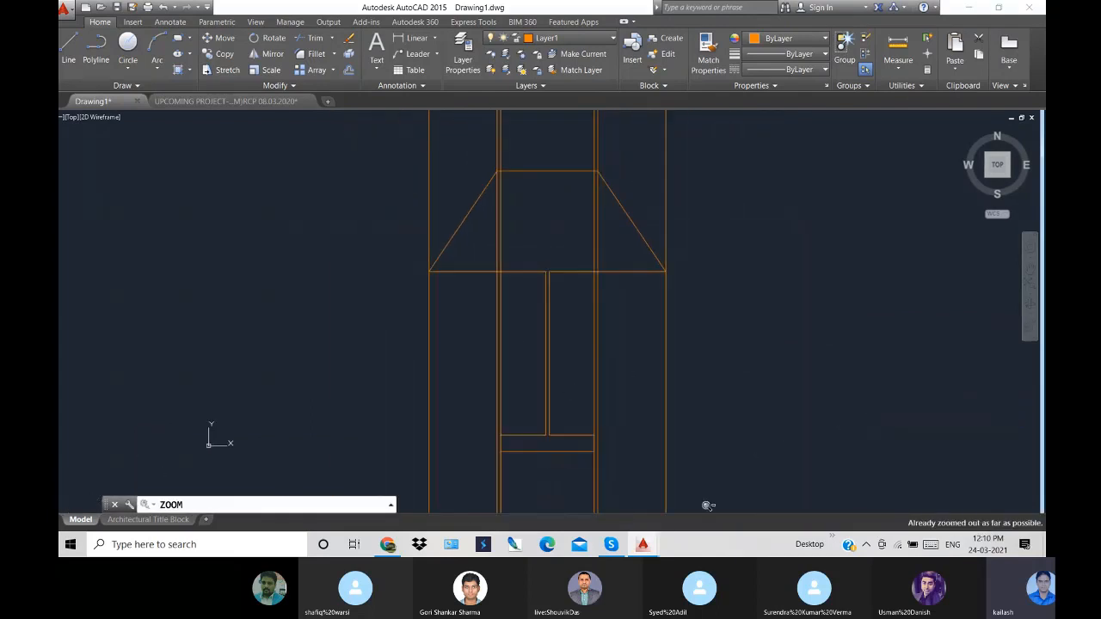
{"action": "key", "text": "Escape"}
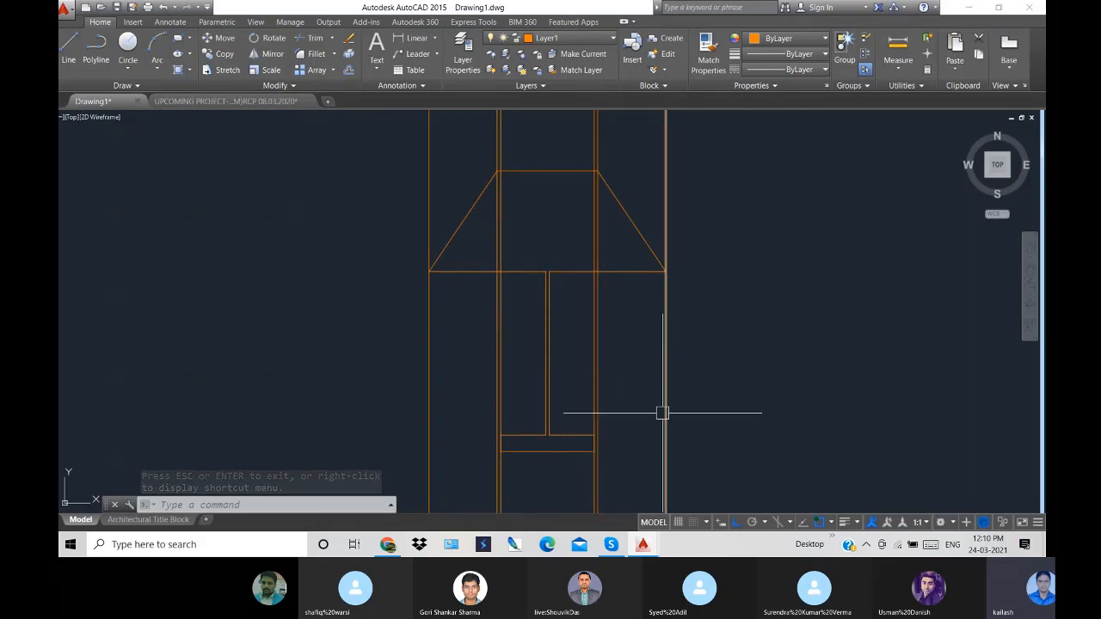
{"action": "left_click", "coordinate": [69, 44]}
{"action": "left_click", "coordinate": [410, 146]}
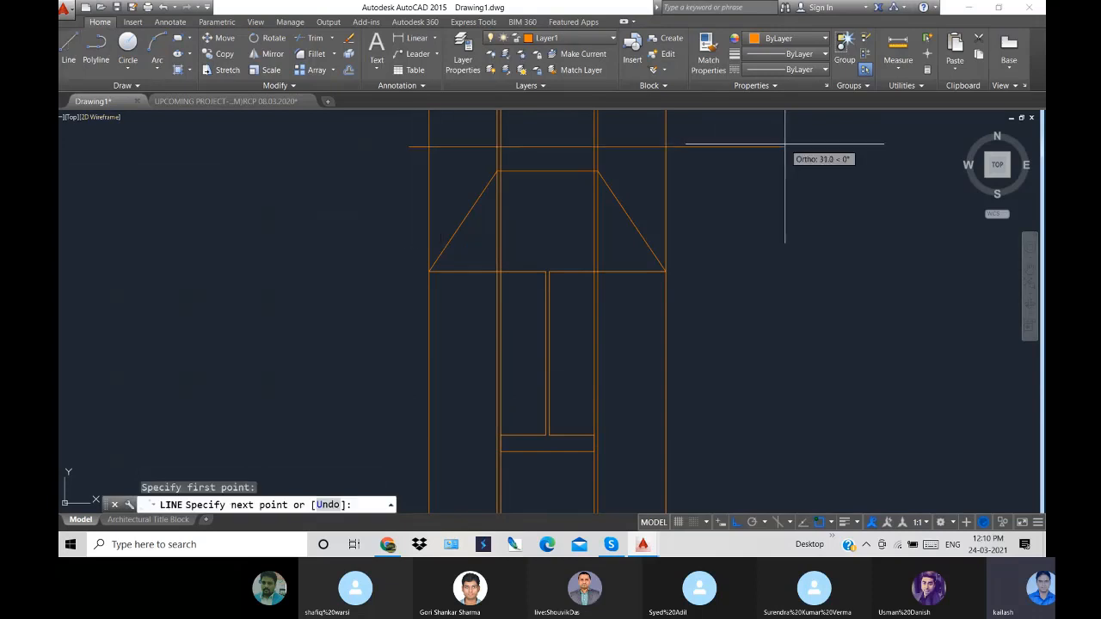
{"action": "left_click", "coordinate": [760, 146]}
{"action": "right_click", "coordinate": [759, 146]}
{"action": "left_click", "coordinate": [778, 155]}
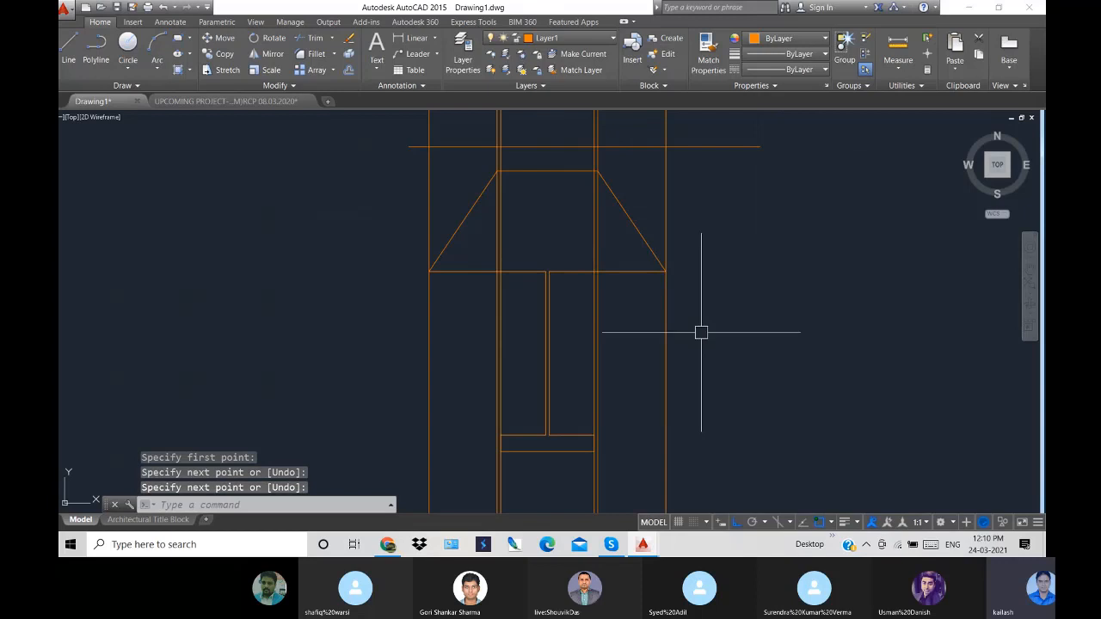
{"action": "type", "text": "z"}
{"action": "key", "text": "Return"}
{"action": "scroll", "coordinate": [711, 315], "scroll_direction": "up", "scroll_amount": 2}
{"action": "type", "text": "a"}
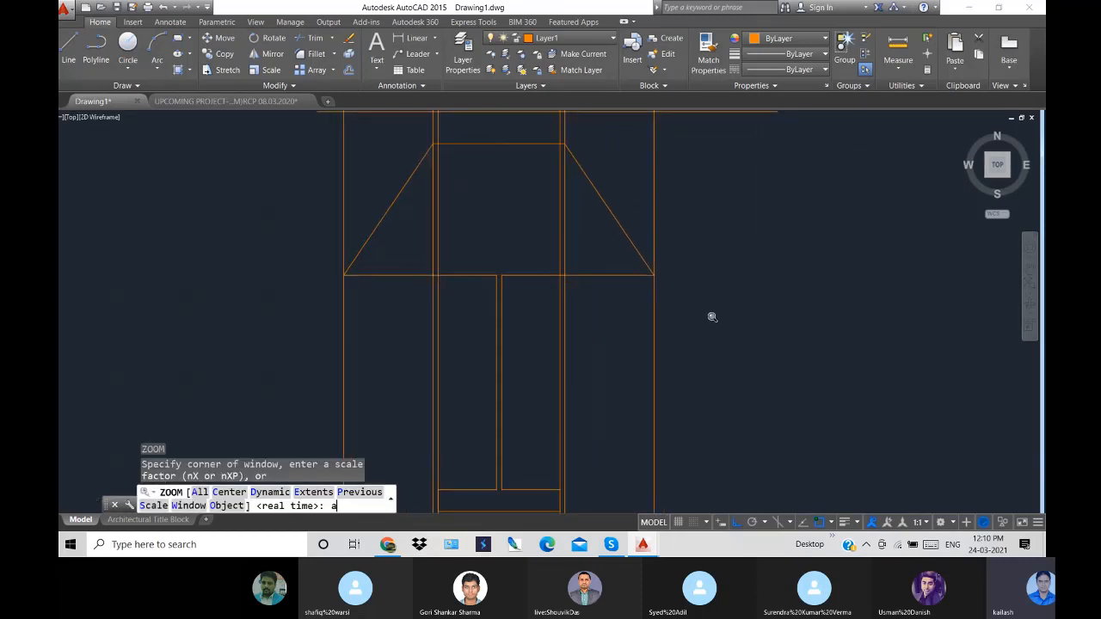
{"action": "key", "text": "Return"}
{"action": "key", "text": "Escape"}
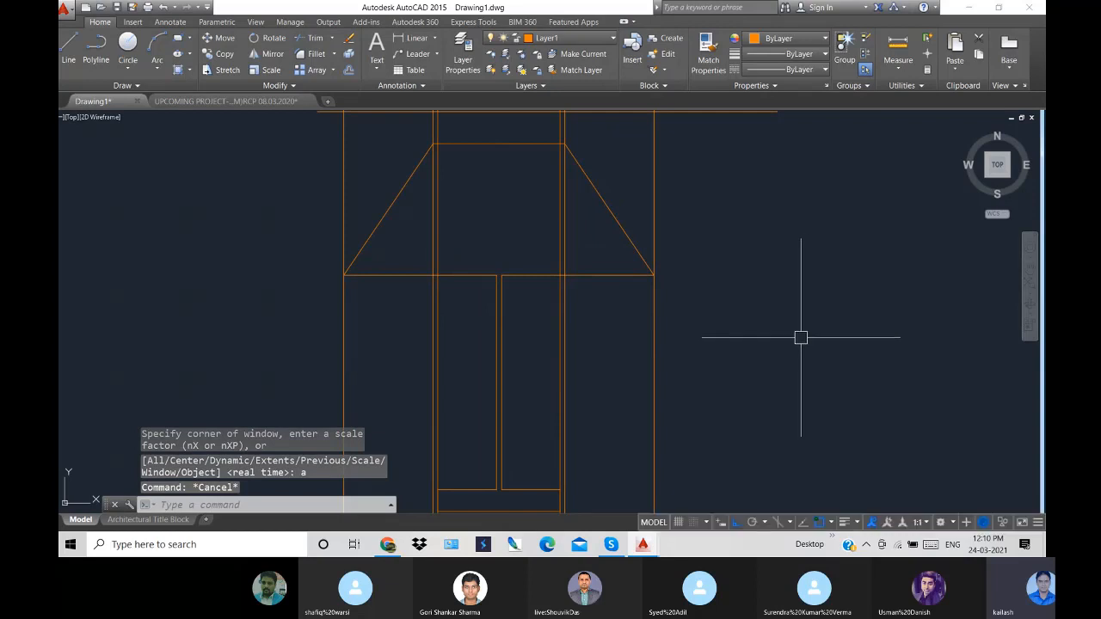
- Draw a vertical line from the midpoint of the lampshade's top edge up past the horizontal line into the space above
{"action": "right_click", "coordinate": [777, 271]}
{"action": "left_click", "coordinate": [808, 361]}
{"action": "left_click_drag", "start_coordinate": [709, 299], "coordinate": [710, 501]}
{"action": "mouse_move", "coordinate": [693, 134]}
{"action": "left_mouse_down"}
{"action": "mouse_move", "coordinate": [735, 368]}
{"action": "mouse_move", "coordinate": [751, 278]}
{"action": "mouse_move", "coordinate": [731, 249]}
{"action": "left_mouse_up"}
{"action": "left_click", "coordinate": [129, 49]}
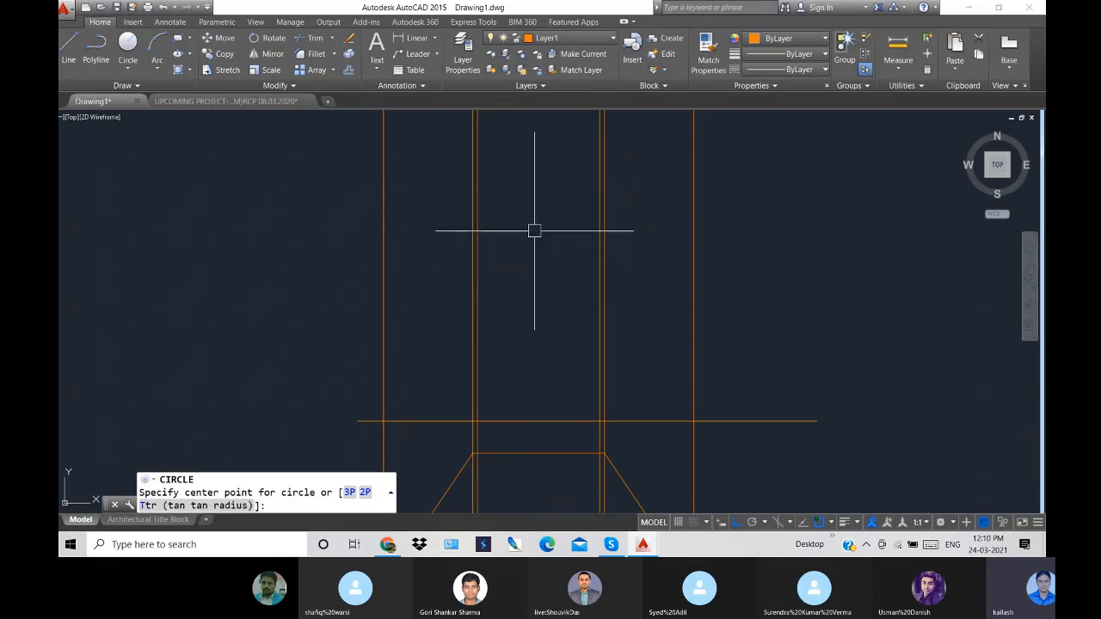
{"action": "key", "text": "Escape"}
{"action": "left_click", "coordinate": [69, 45]}
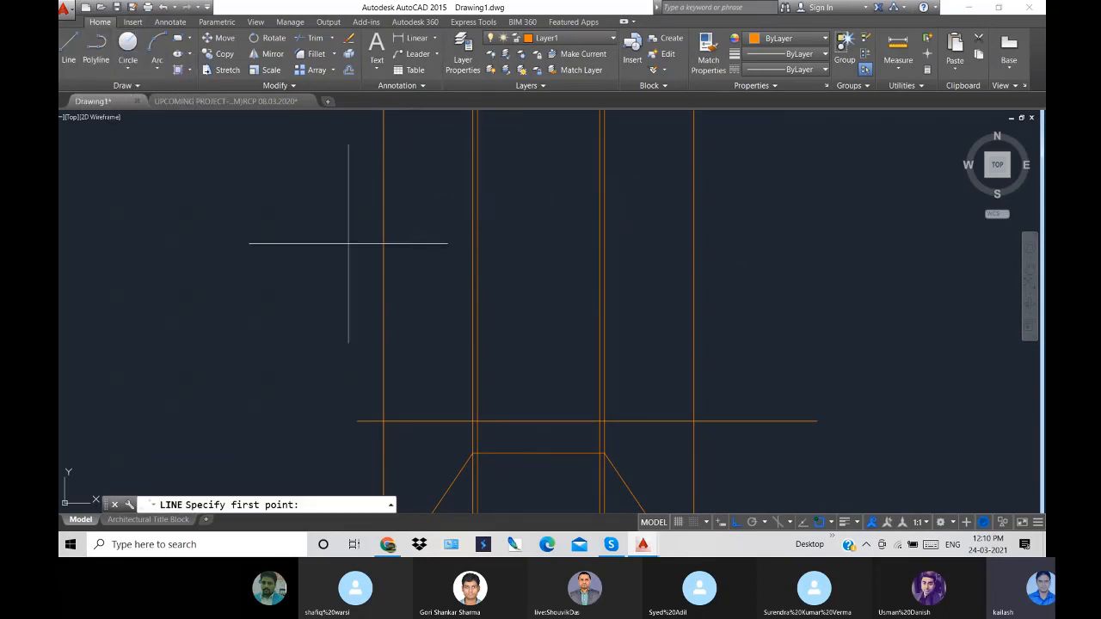
{"action": "left_click", "coordinate": [539, 453]}
{"action": "left_click", "coordinate": [539, 181]}
{"action": "right_click", "coordinate": [540, 179]}
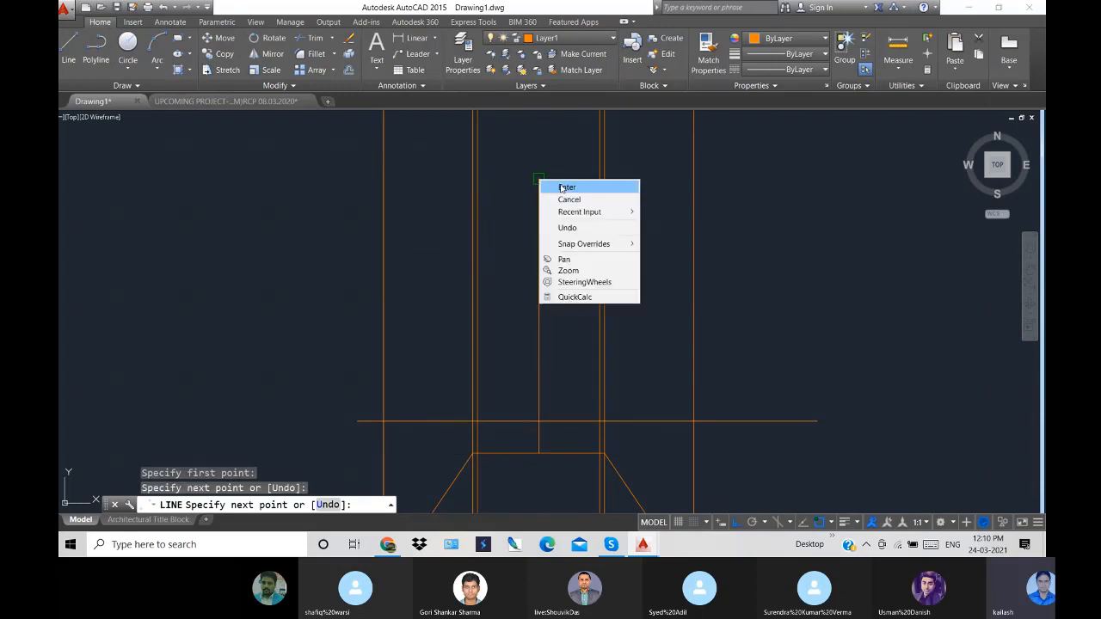
{"action": "left_click", "coordinate": [564, 186]}
{"action": "left_click", "coordinate": [127, 43]}
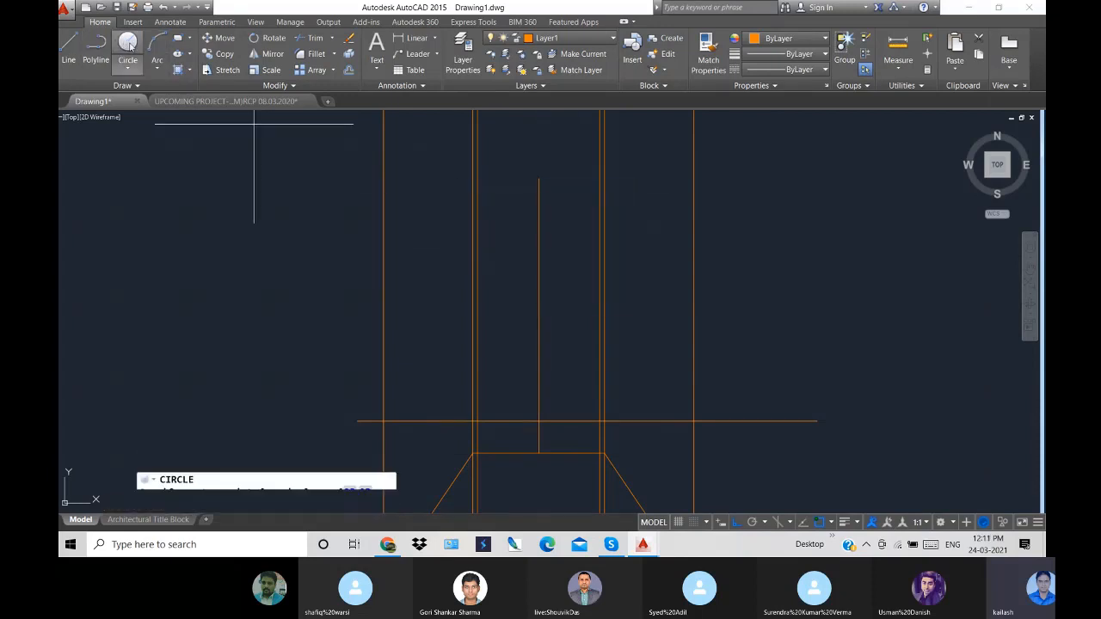
{"action": "left_click", "coordinate": [538, 180]}
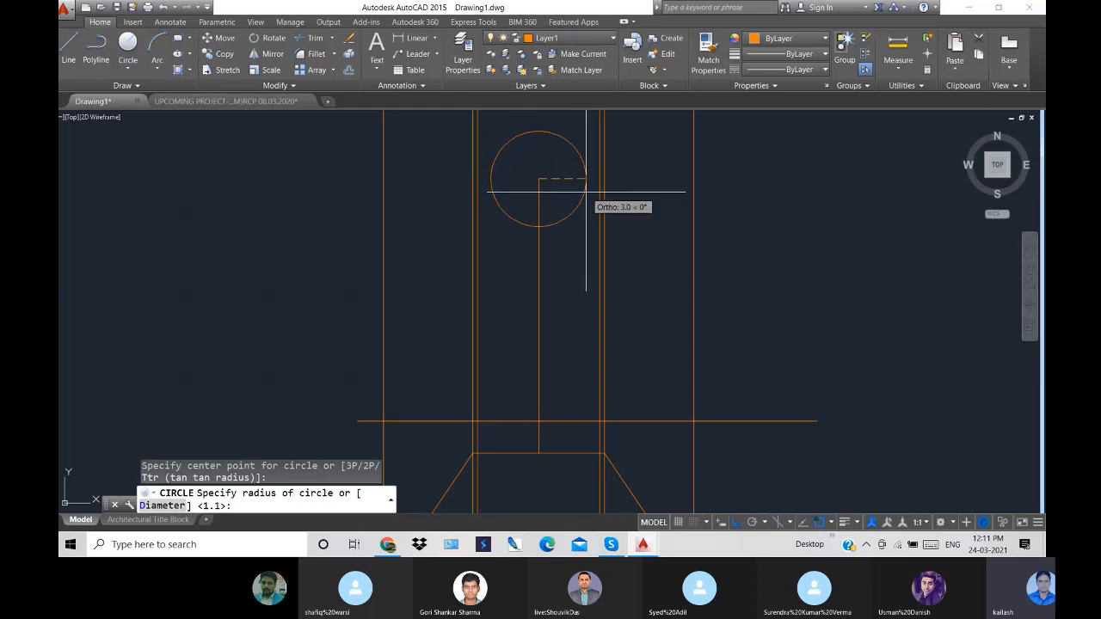
{"action": "scroll", "coordinate": [586, 193], "scroll_direction": "up", "scroll_amount": 6}
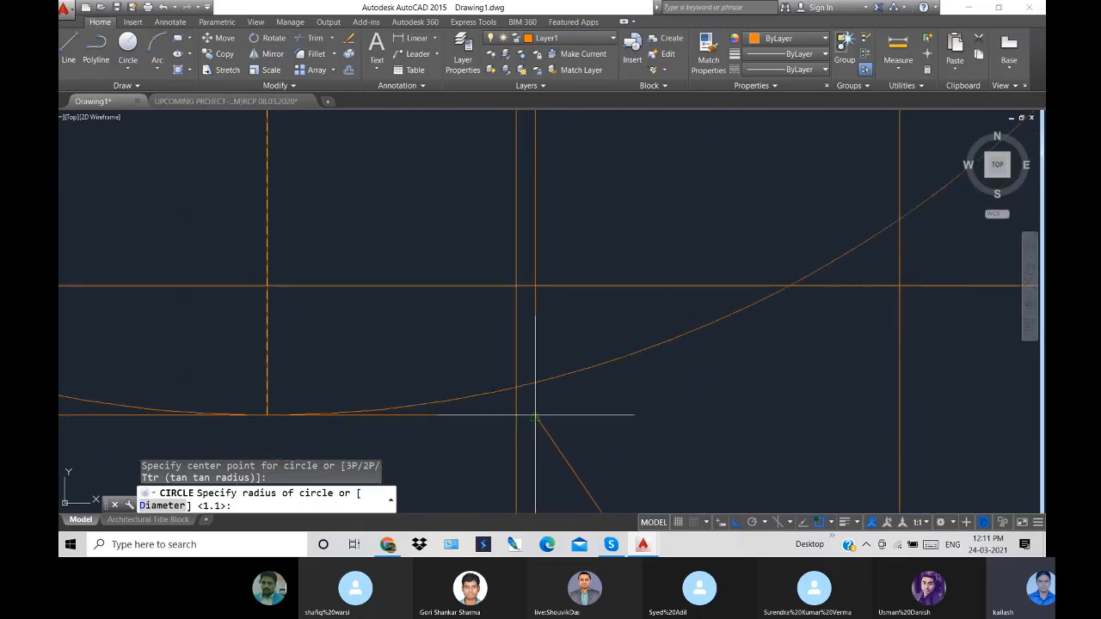
{"action": "scroll", "coordinate": [516, 416], "scroll_direction": "down", "scroll_amount": 3}
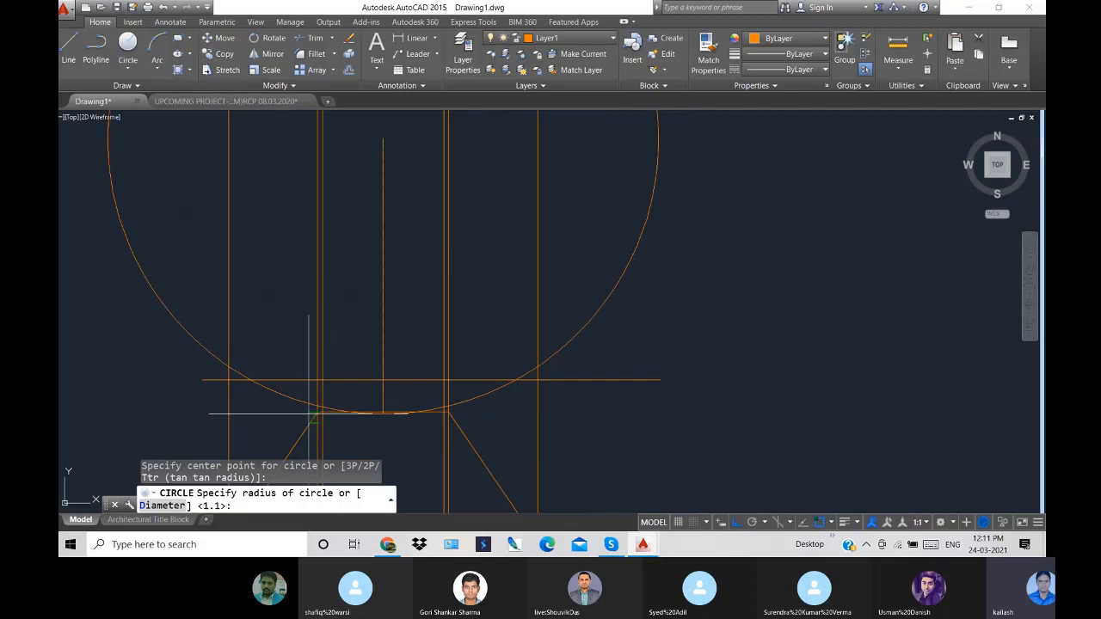
{"action": "key", "text": "Escape"}
{"action": "scroll", "coordinate": [504, 381], "scroll_direction": "down", "scroll_amount": 2}
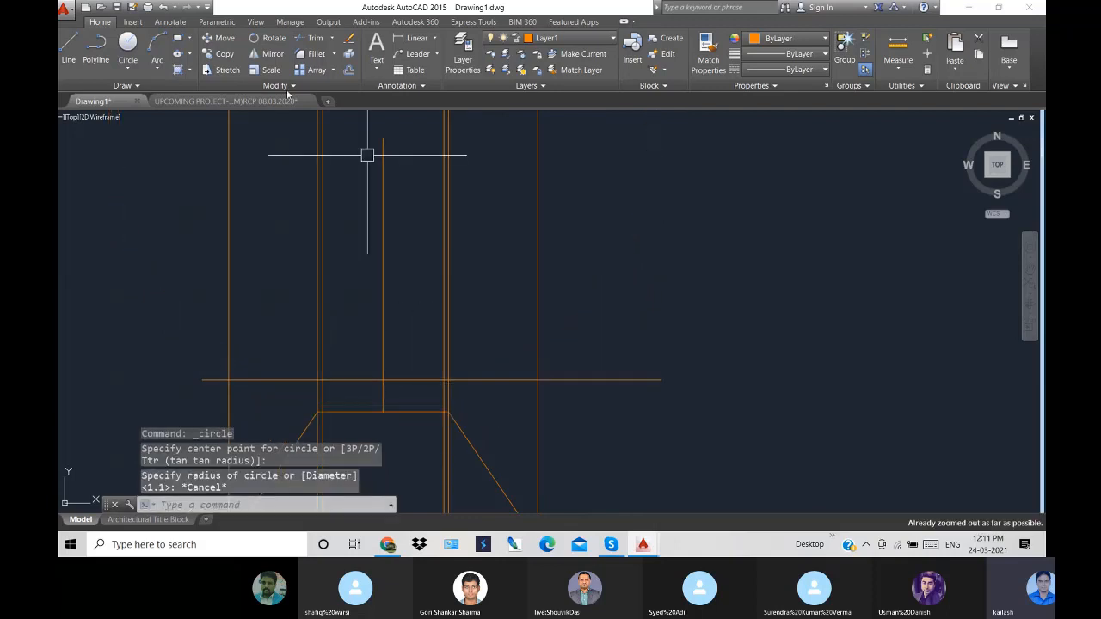
- Draw two circles centred on the vertical line's upper end, reaching the construction lines of the lampshade's upper and lower corners
{"action": "left_click", "coordinate": [129, 47]}
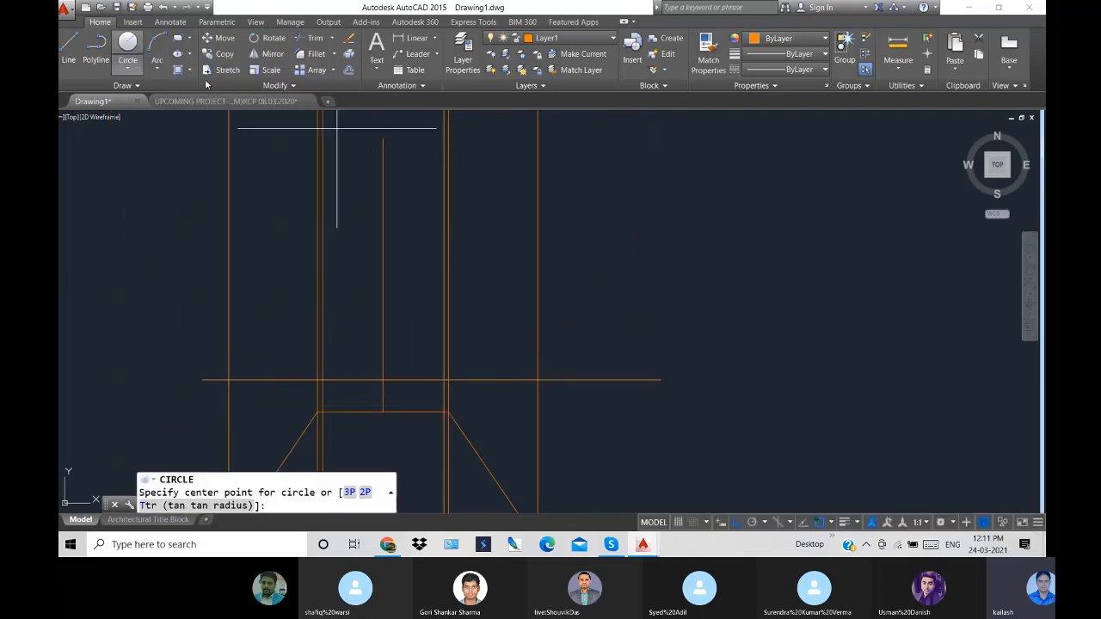
{"action": "left_click", "coordinate": [382, 138]}
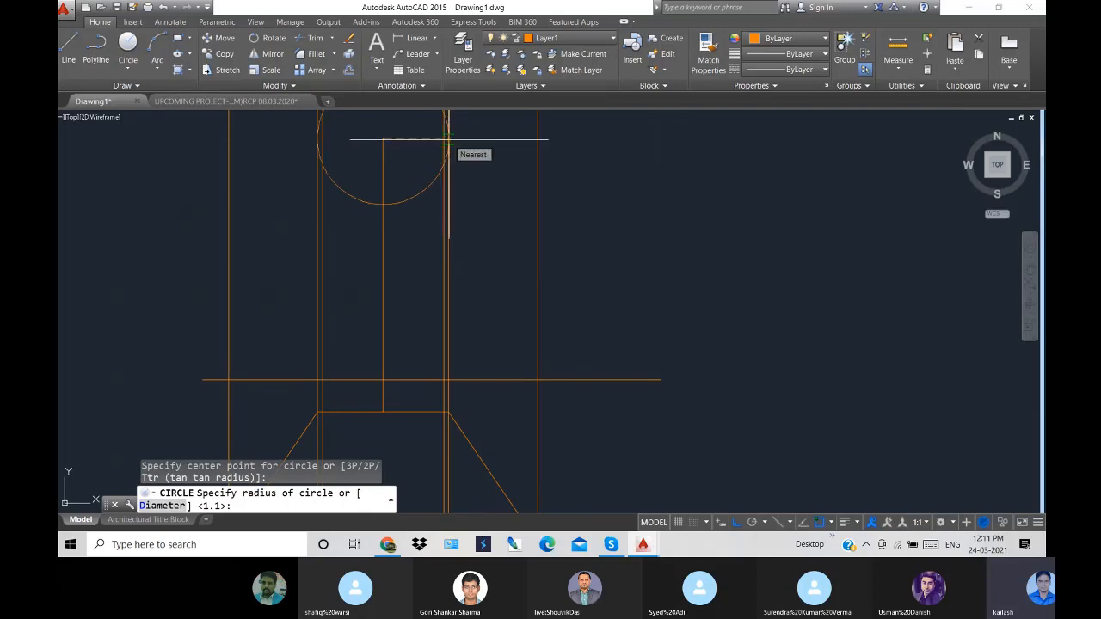
{"action": "left_click", "coordinate": [447, 139]}
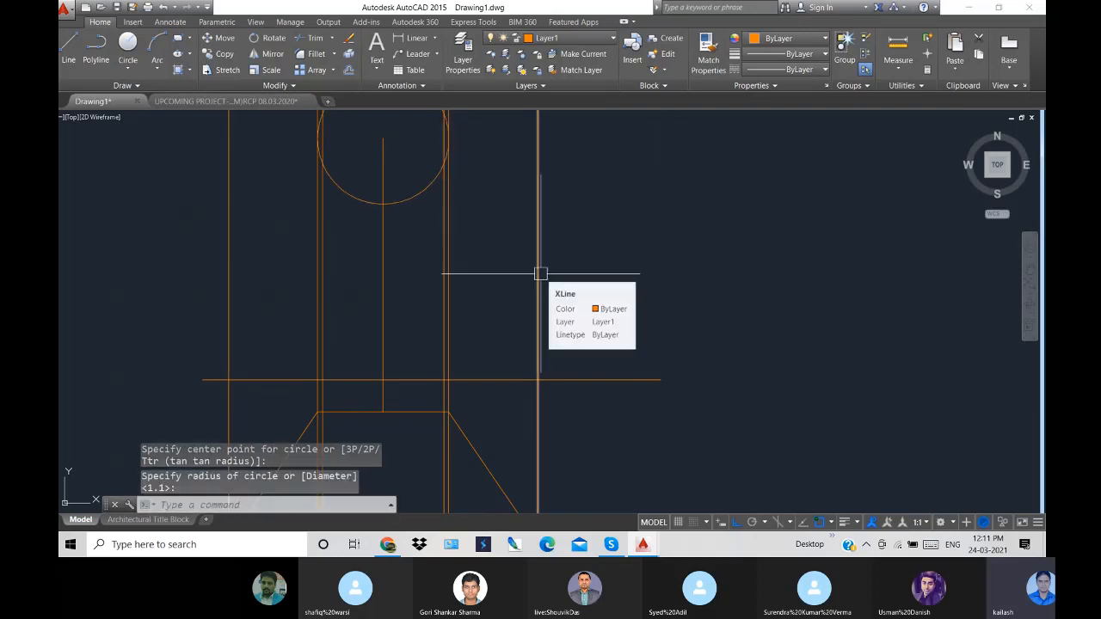
{"action": "left_click", "coordinate": [127, 47]}
{"action": "left_click", "coordinate": [383, 137]}
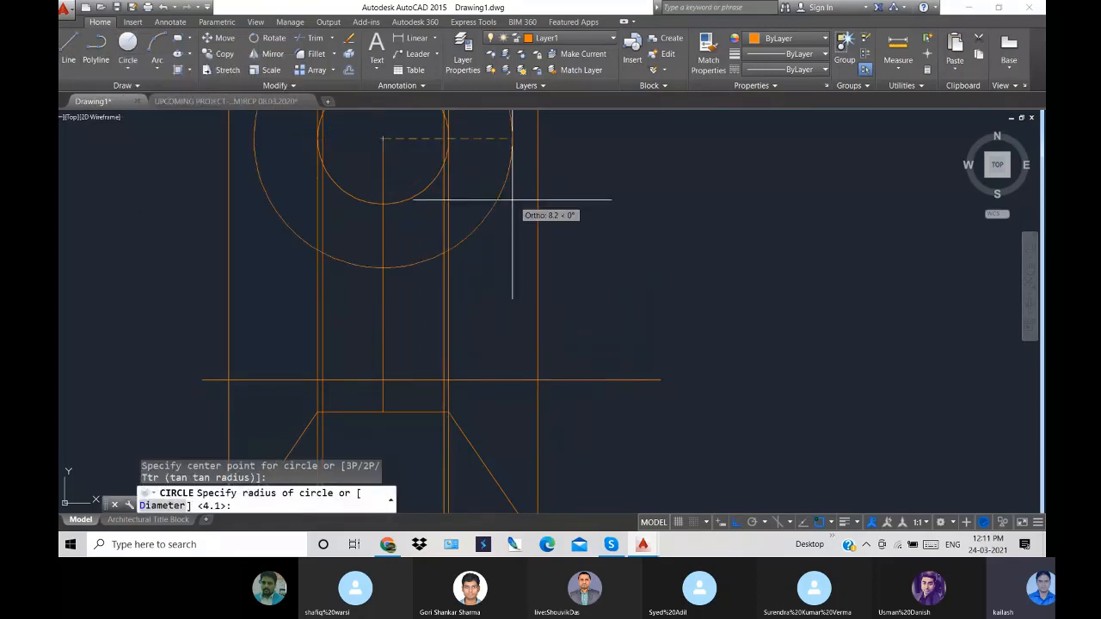
{"action": "left_click", "coordinate": [538, 140]}
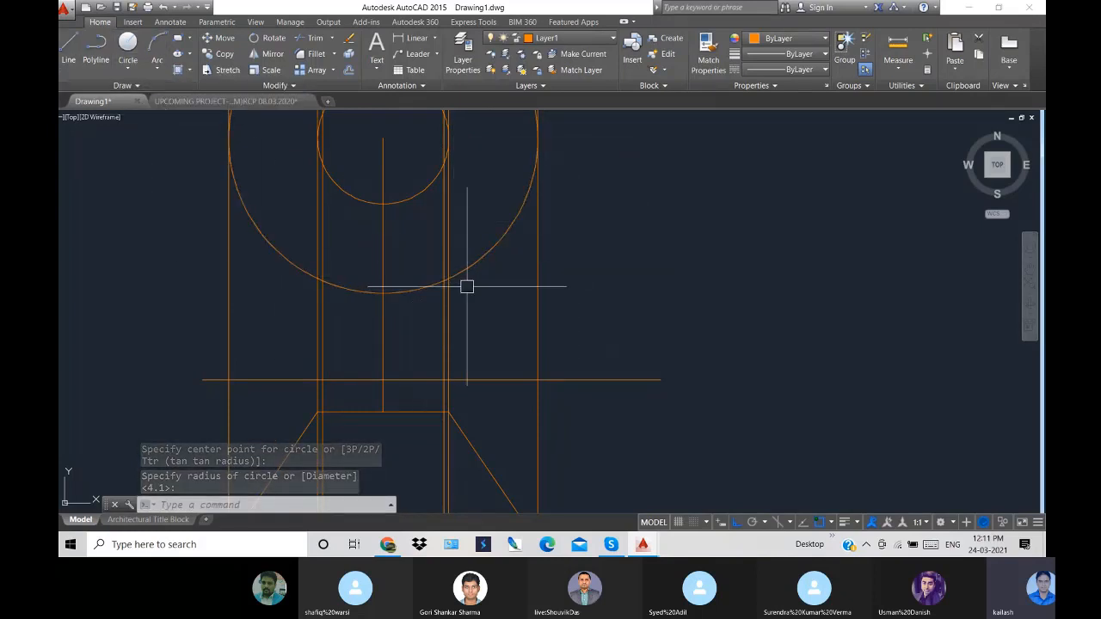
- Draw a third concentric circle from the same centre, with its radius reaching the construction line of the lamp base's outer end
{"action": "right_click", "coordinate": [595, 273]}
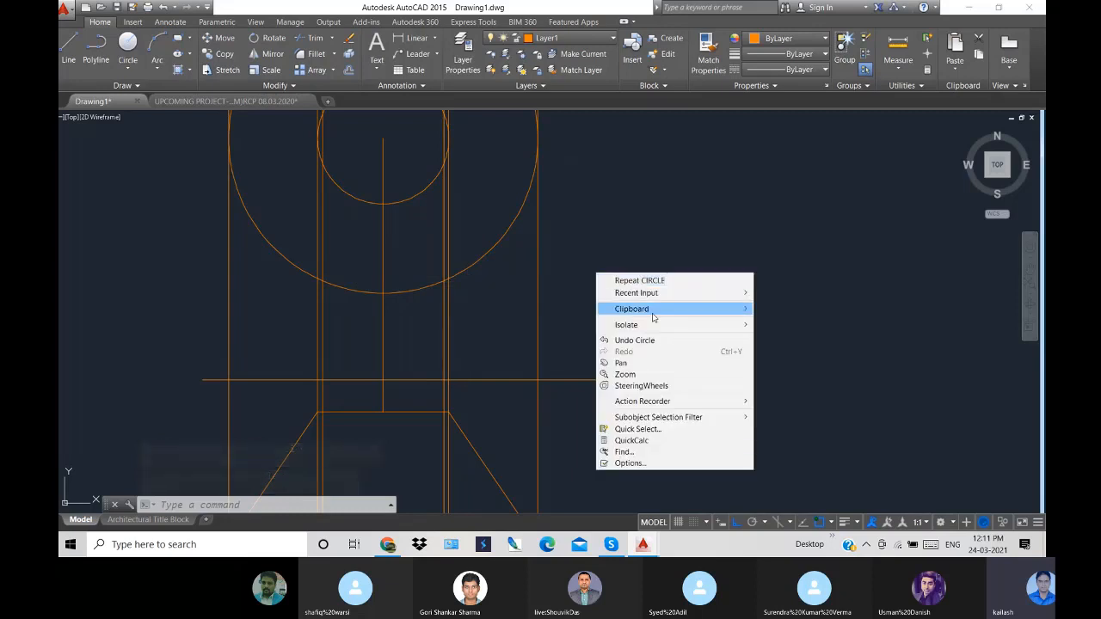
{"action": "left_click", "coordinate": [620, 365]}
{"action": "mouse_move", "coordinate": [507, 324]}
{"action": "left_mouse_down"}
{"action": "mouse_move", "coordinate": [668, 452]}
{"action": "mouse_move", "coordinate": [644, 456]}
{"action": "left_mouse_up"}
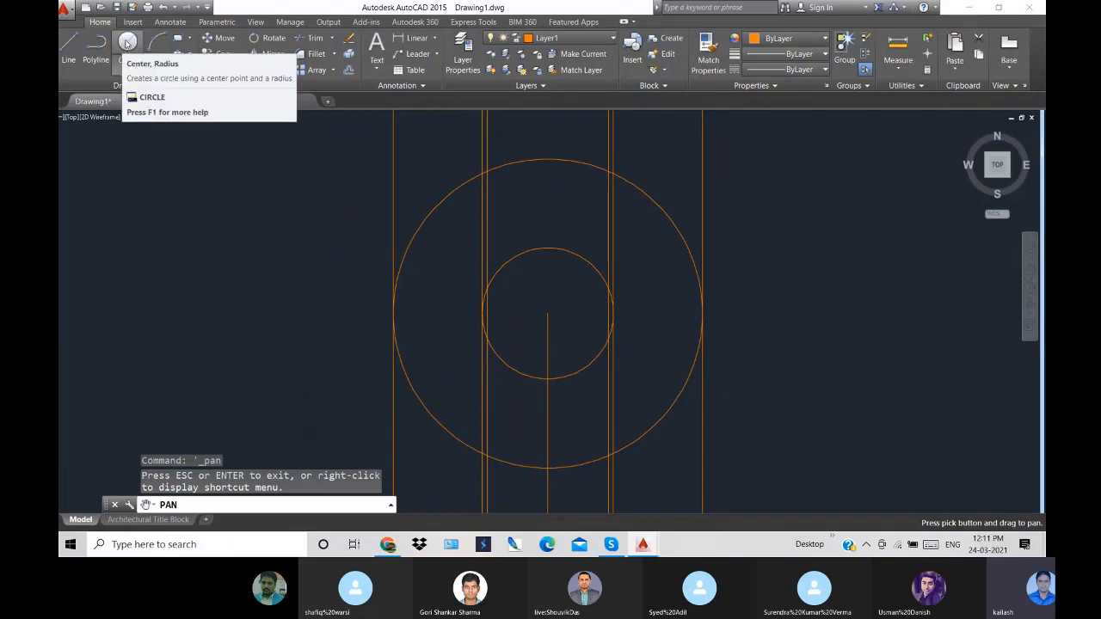
{"action": "left_click", "coordinate": [127, 43]}
{"action": "left_click", "coordinate": [547, 314]}
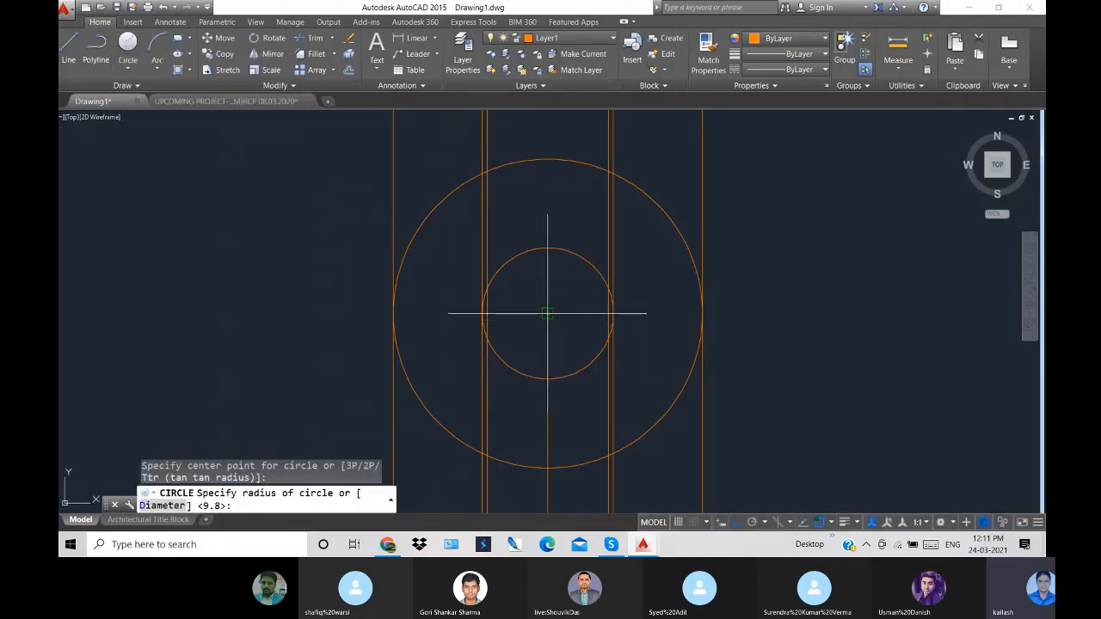
{"action": "scroll", "coordinate": [514, 314], "scroll_direction": "up", "scroll_amount": 2}
{"action": "scroll", "coordinate": [514, 314], "scroll_direction": "up", "scroll_amount": 2}
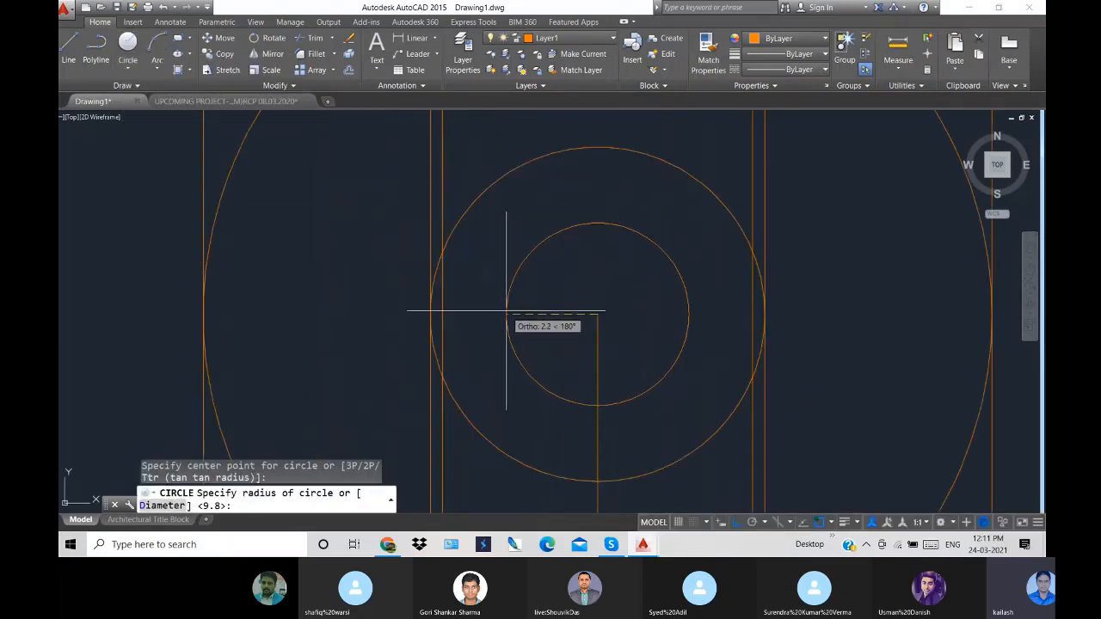
{"action": "left_click", "coordinate": [441, 315]}
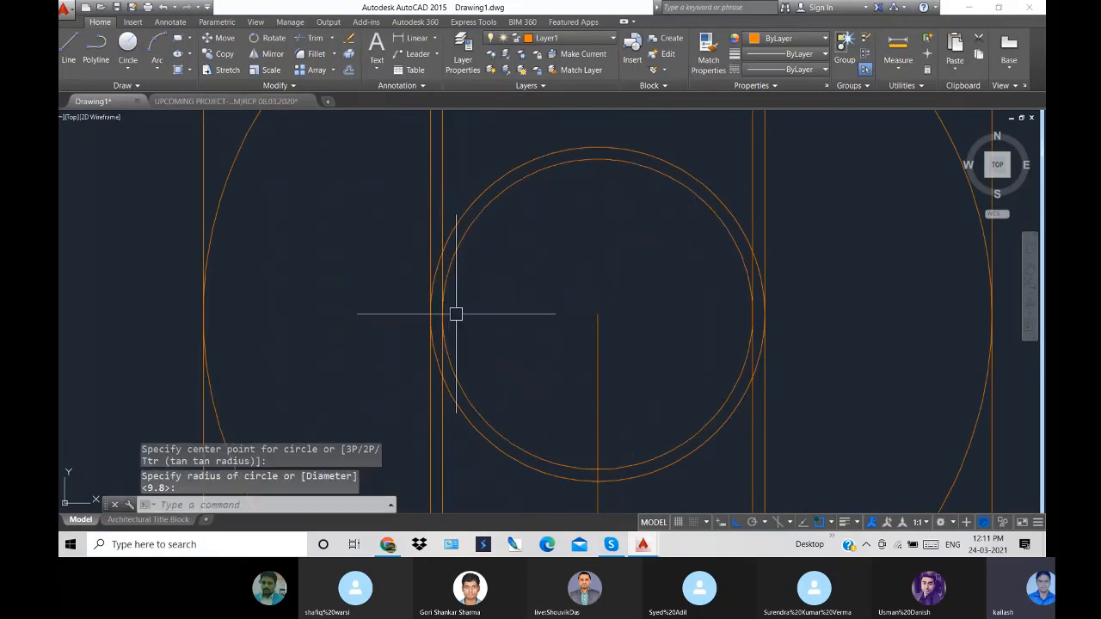
- Erase all the vertical construction lines and the vertical line running down from the circles' centre
{"action": "scroll", "coordinate": [708, 349], "scroll_direction": "down", "scroll_amount": 2}
{"action": "scroll", "coordinate": [708, 348], "scroll_direction": "down", "scroll_amount": 2}
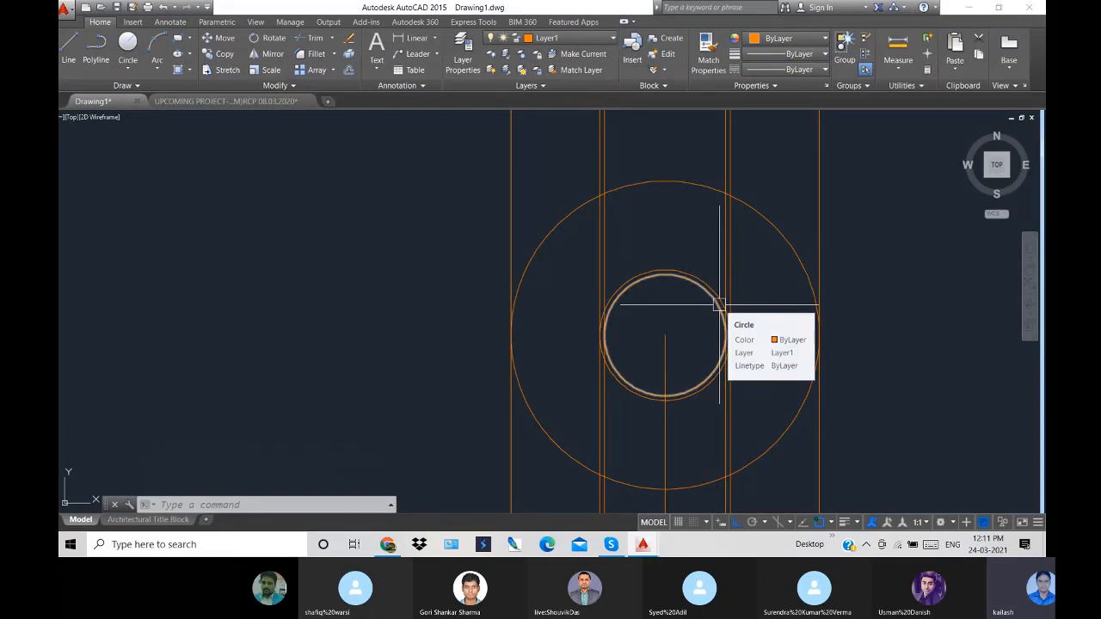
{"action": "left_click", "coordinate": [851, 148]}
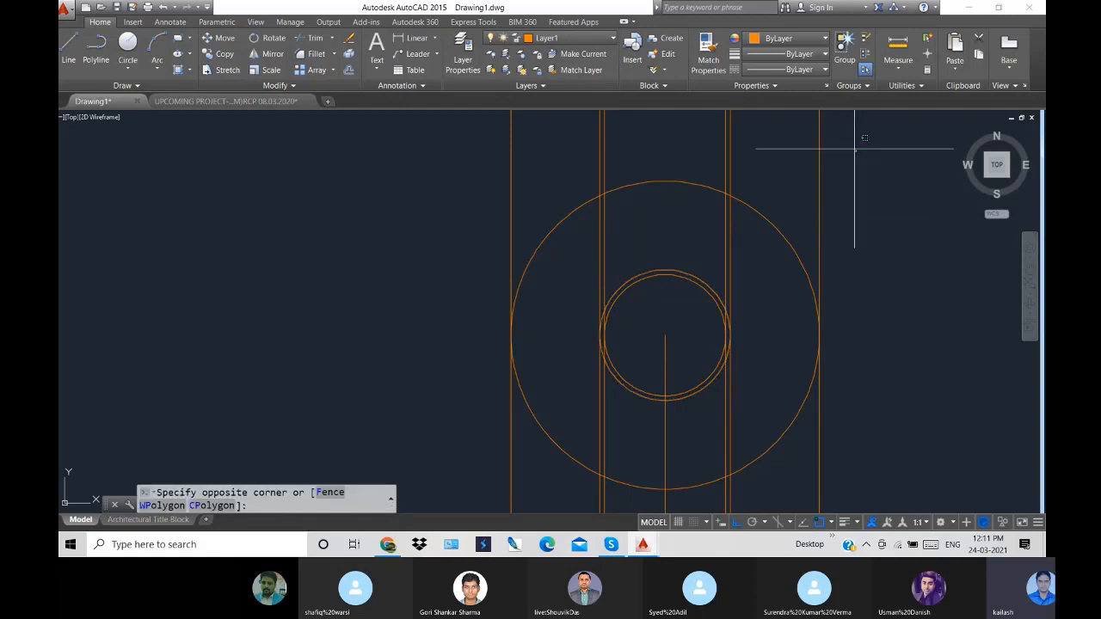
{"action": "left_click", "coordinate": [460, 155]}
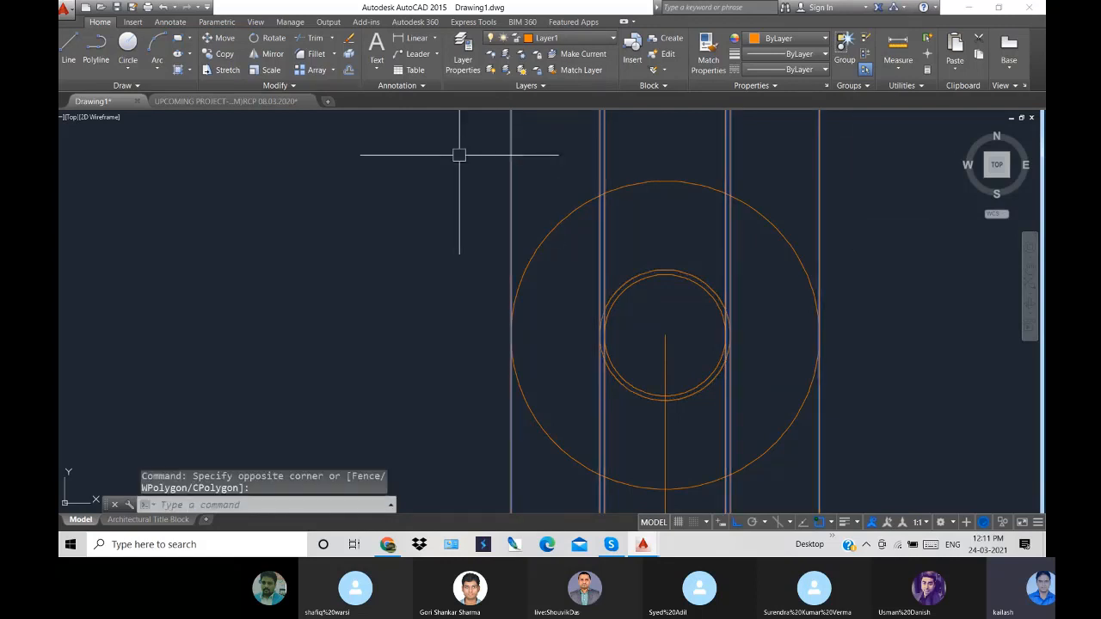
{"action": "key", "text": "Delete"}
{"action": "left_click", "coordinate": [665, 353]}
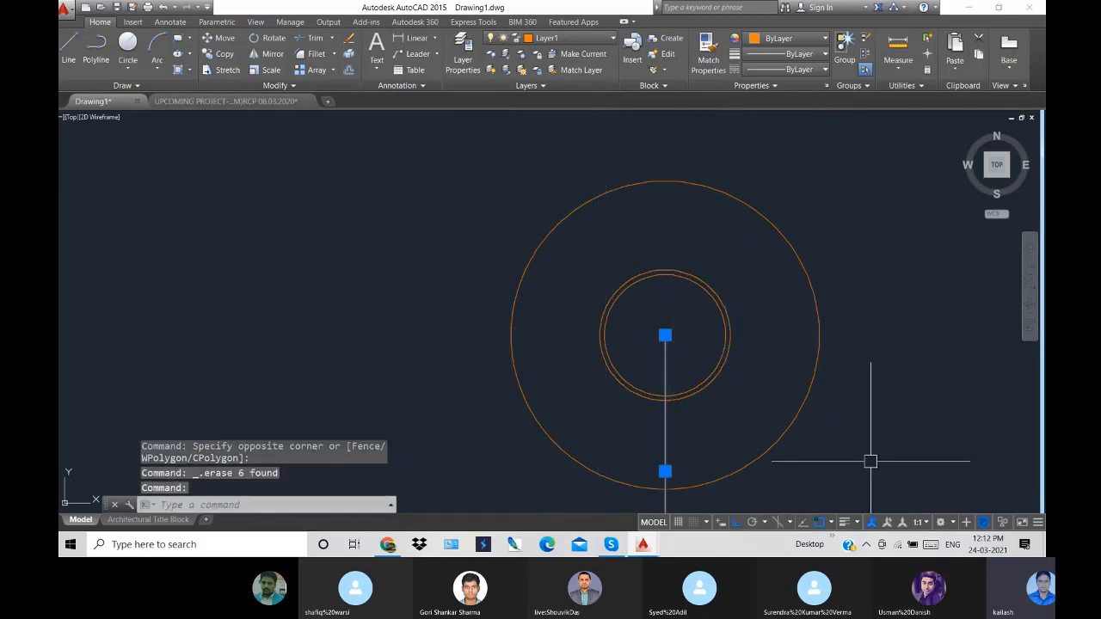
{"action": "key", "text": "Delete"}
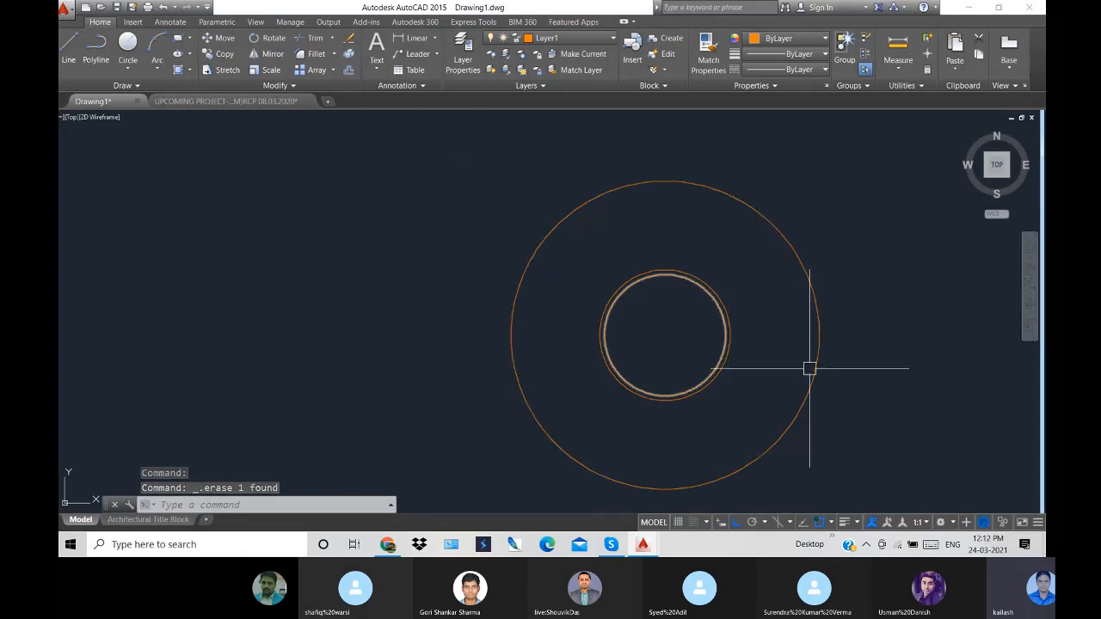
- Examine the lamp's plan circles and its elevation below from shade to base, finishing with the whole drawing in view
{"action": "right_click", "coordinate": [824, 169]}
{"action": "left_click", "coordinate": [855, 258]}
{"action": "left_click_drag", "start_coordinate": [842, 409], "coordinate": [663, 290]}
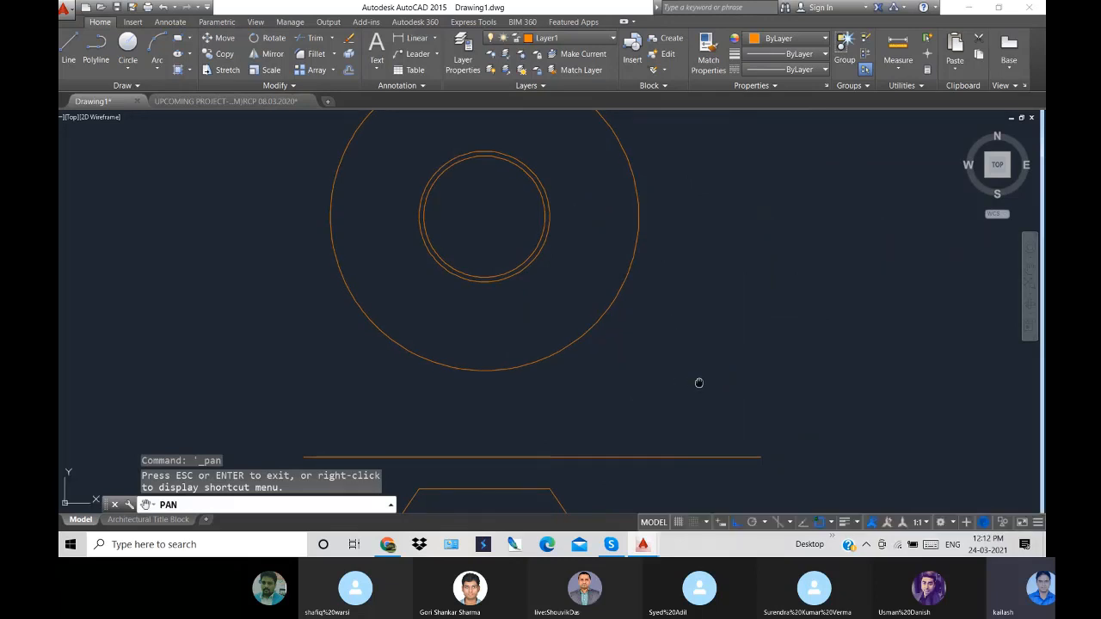
{"action": "left_click_drag", "start_coordinate": [698, 383], "coordinate": [769, 208]}
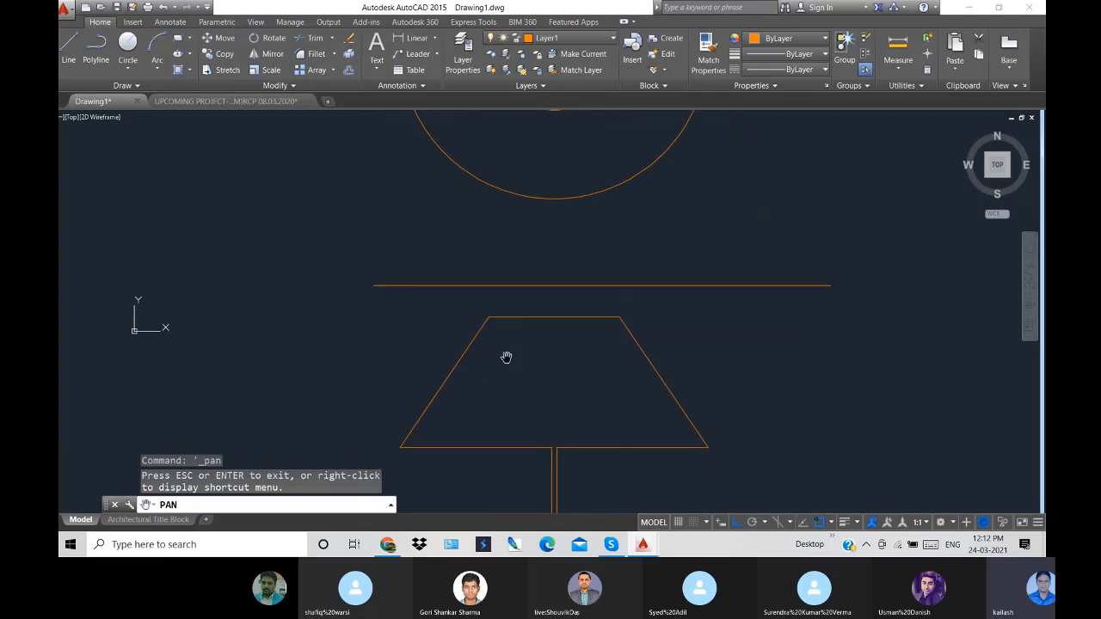
{"action": "left_click_drag", "start_coordinate": [796, 401], "coordinate": [798, 179]}
{"action": "left_click_drag", "start_coordinate": [705, 461], "coordinate": [707, 381]}
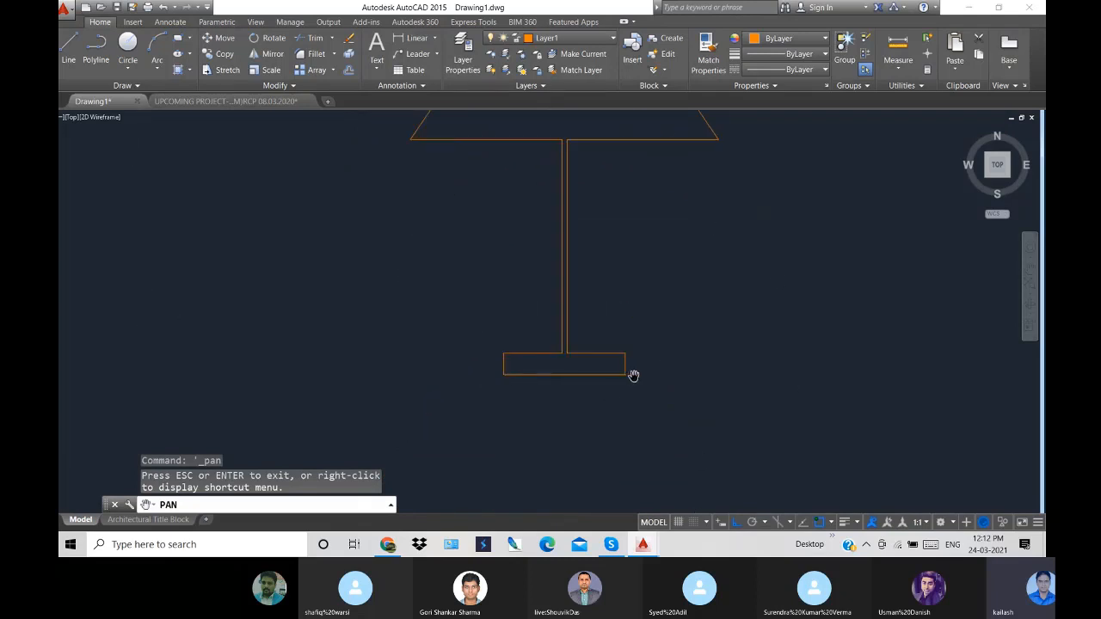
{"action": "left_click_drag", "start_coordinate": [714, 334], "coordinate": [711, 412]}
{"action": "left_click_drag", "start_coordinate": [729, 258], "coordinate": [734, 370]}
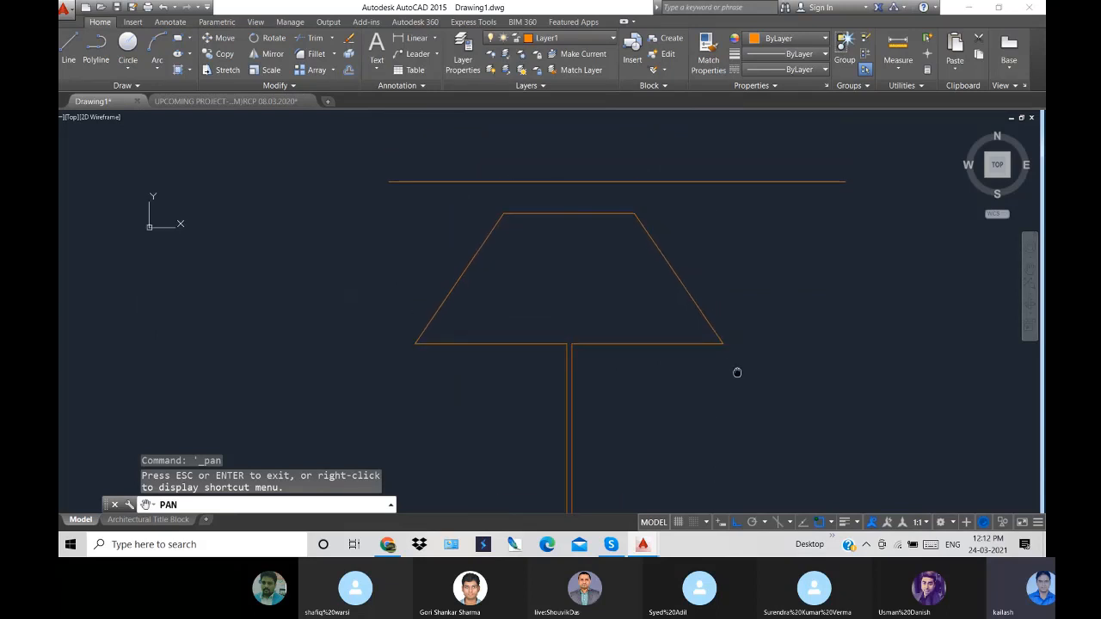
{"action": "mouse_move", "coordinate": [737, 121]}
{"action": "left_mouse_down"}
{"action": "mouse_move", "coordinate": [737, 288]}
{"action": "mouse_move", "coordinate": [756, 450]}
{"action": "left_mouse_up"}
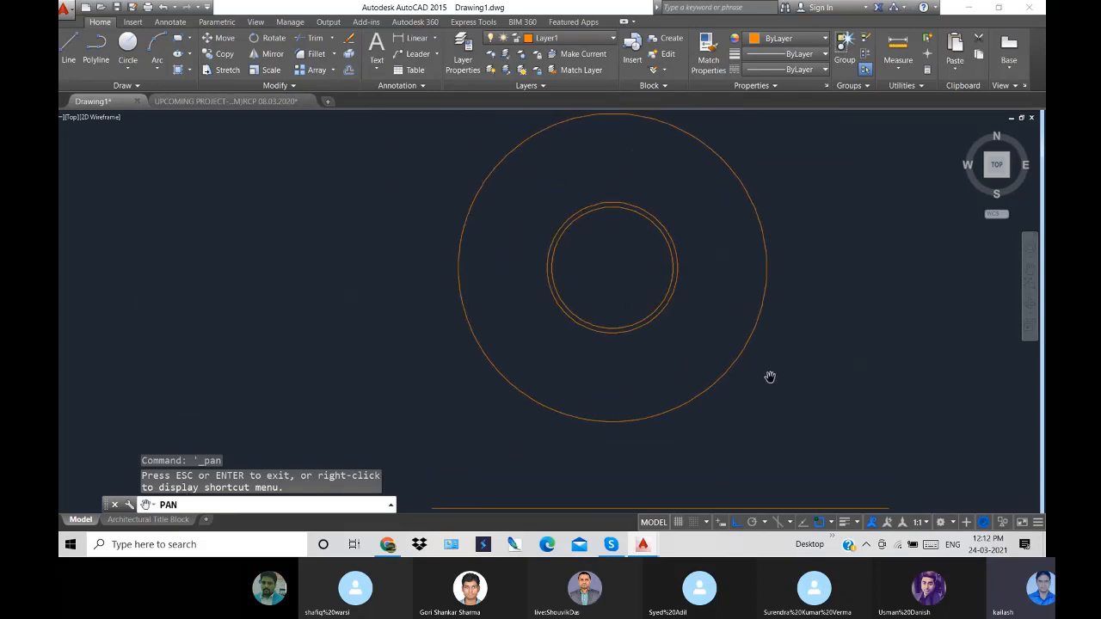
{"action": "right_click", "coordinate": [723, 266]}
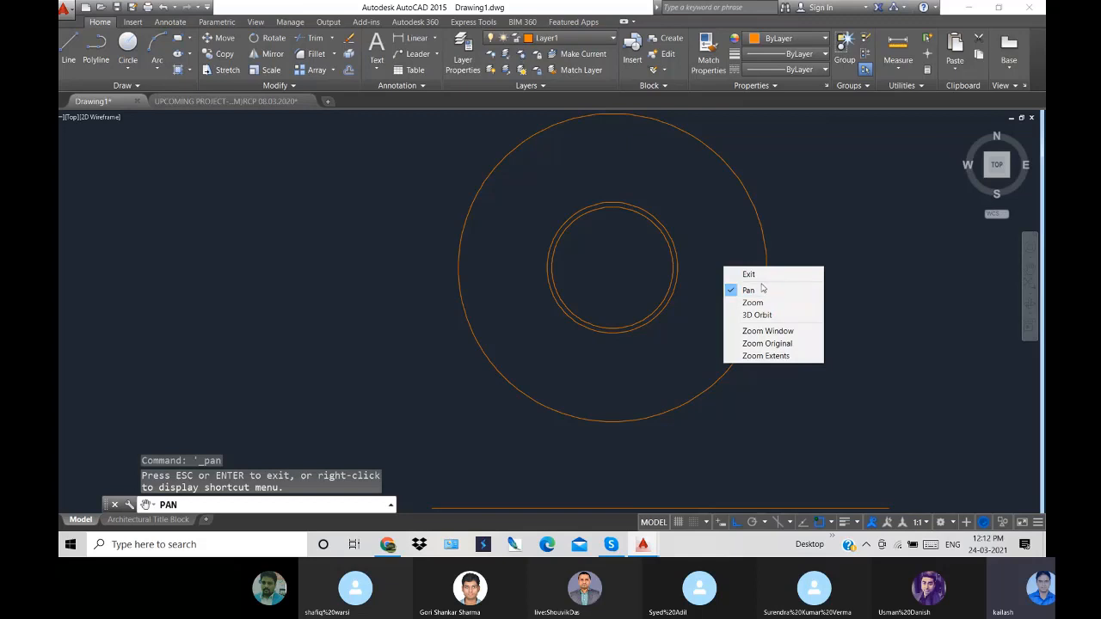
{"action": "key", "text": "Escape"}
{"action": "type", "text": "z"}
{"action": "key", "text": "Return"}
{"action": "type", "text": "a"}
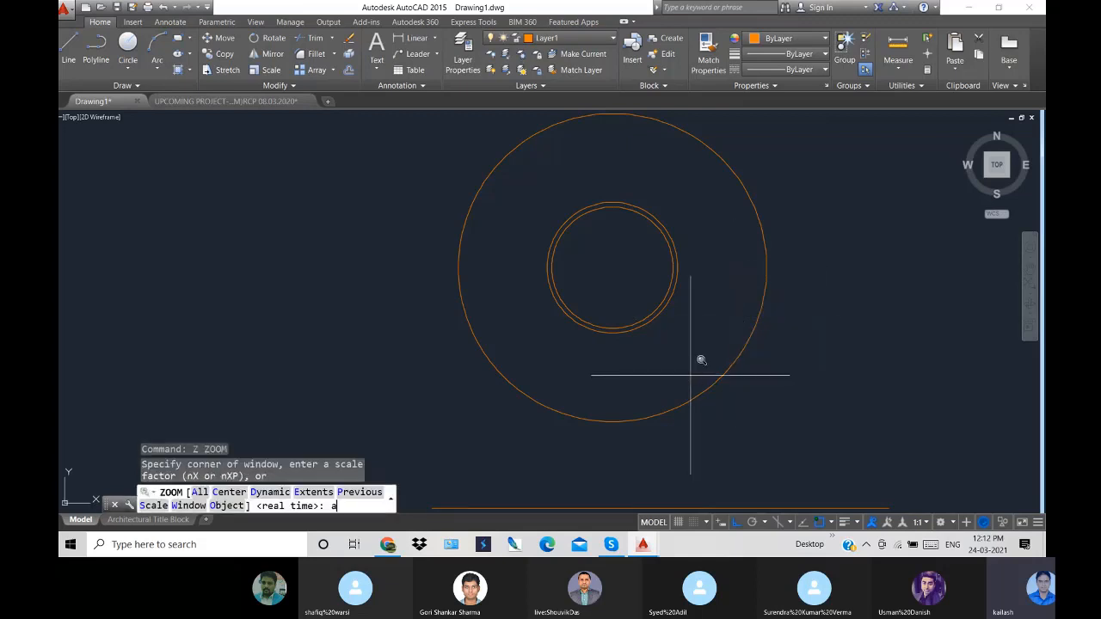
{"action": "key", "text": "Return"}
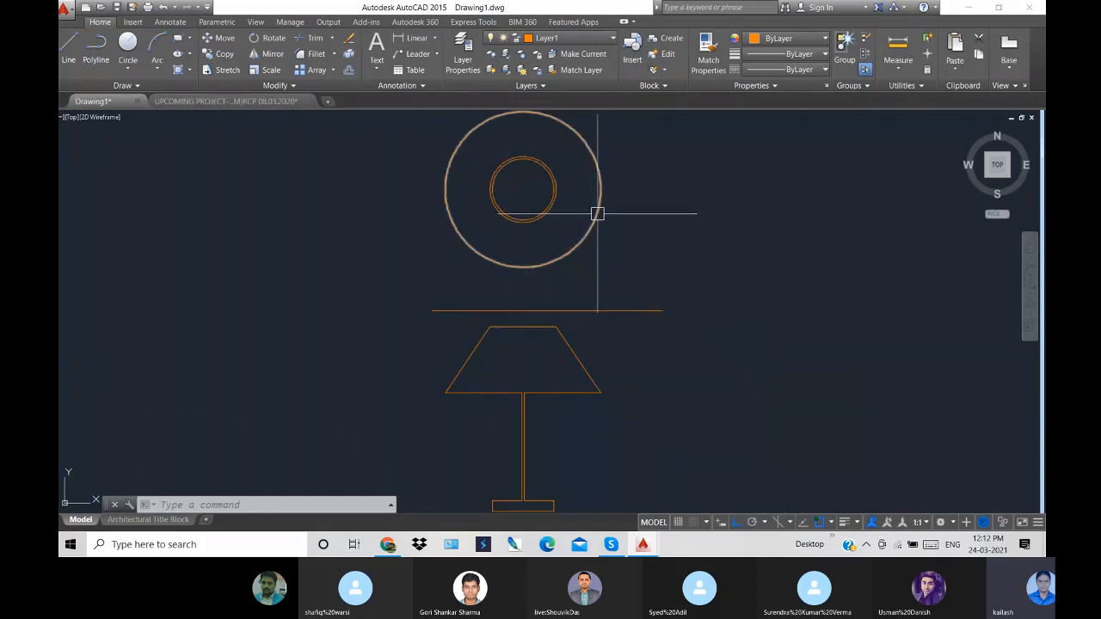
{"action": "left_click", "coordinate": [129, 69]}
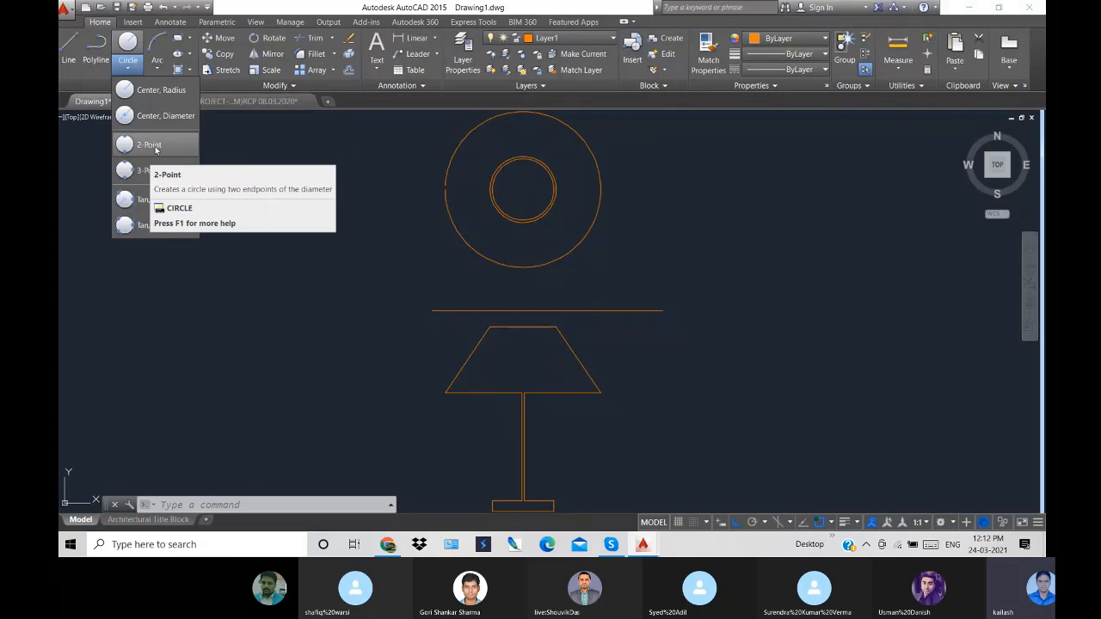
{"action": "left_click", "coordinate": [125, 71]}
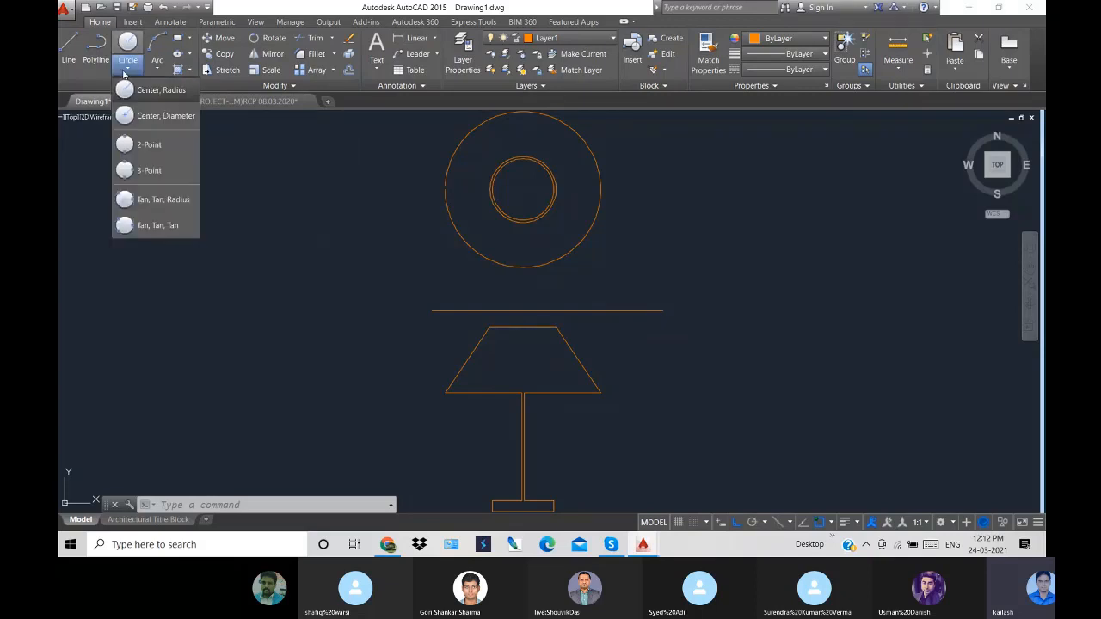
- Draw a two-point circle over the plan's outermost circle, with its diameter running horizontally between that circle's opposite quadrants
{"action": "left_click", "coordinate": [142, 145]}
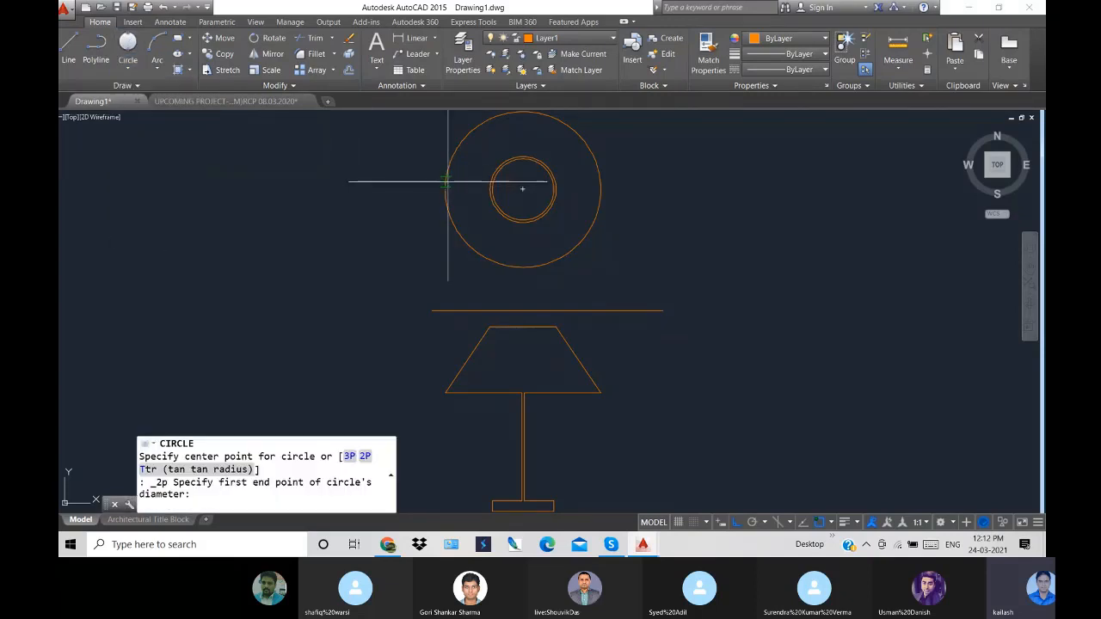
{"action": "left_click", "coordinate": [446, 188]}
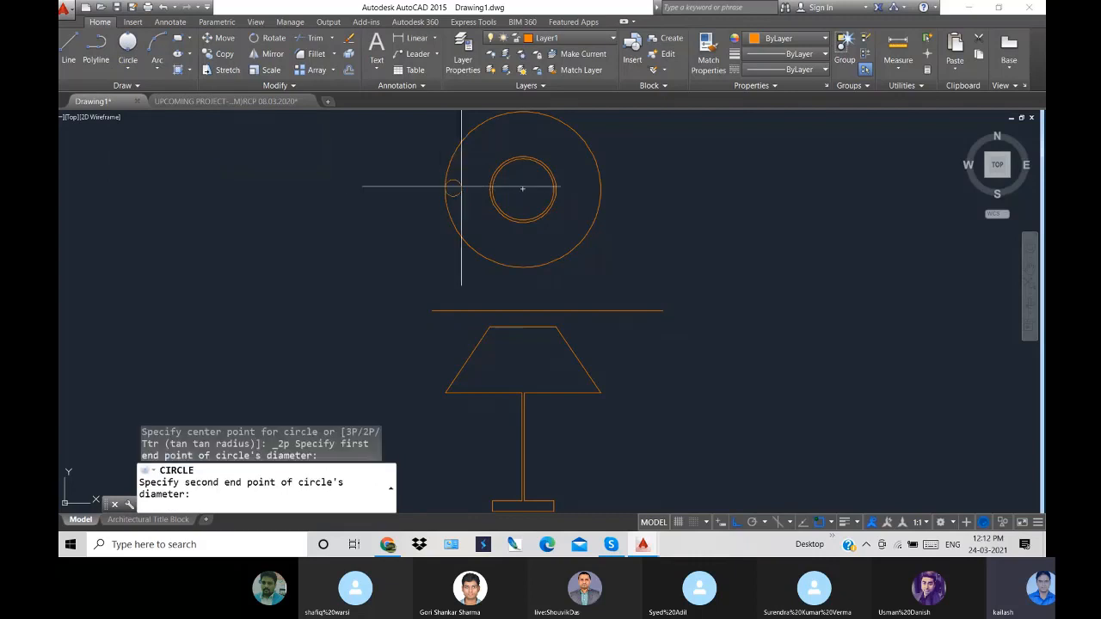
{"action": "left_click", "coordinate": [600, 189]}
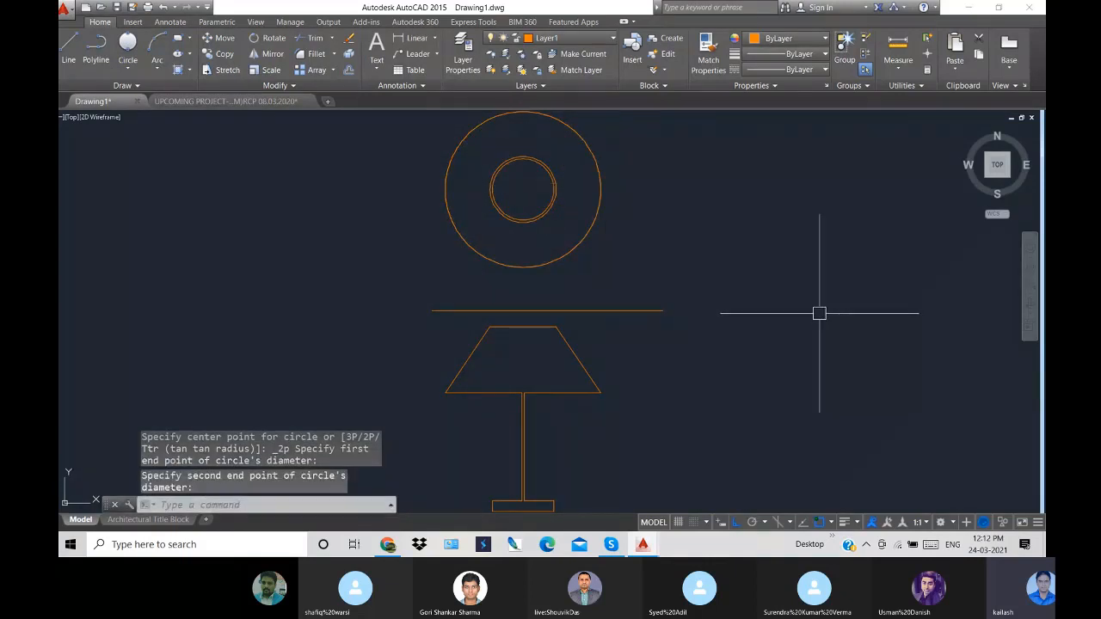
{"action": "key", "text": "Escape"}
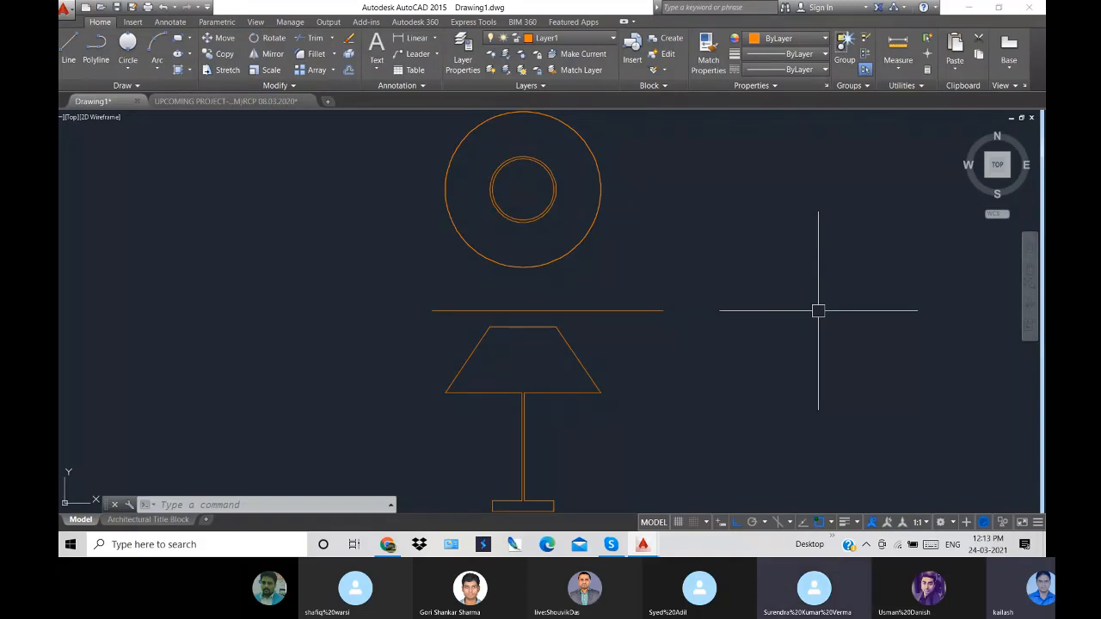
- Switch to the Skype call and stop its recording
{"action": "mouse_move", "coordinate": [622, 556]}
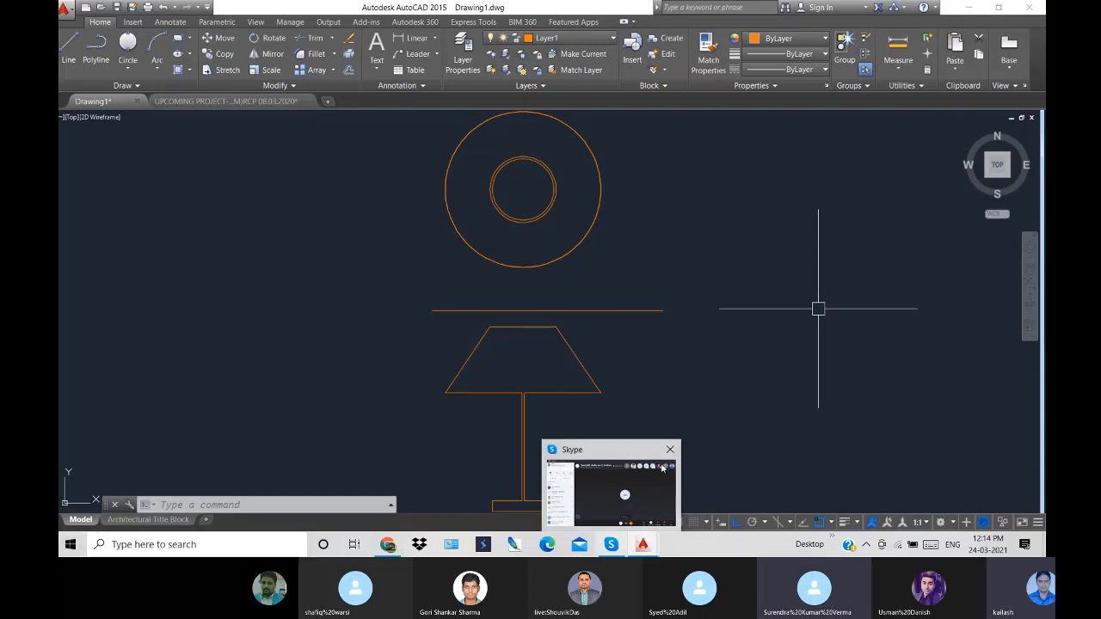
{"action": "left_click", "coordinate": [611, 546]}
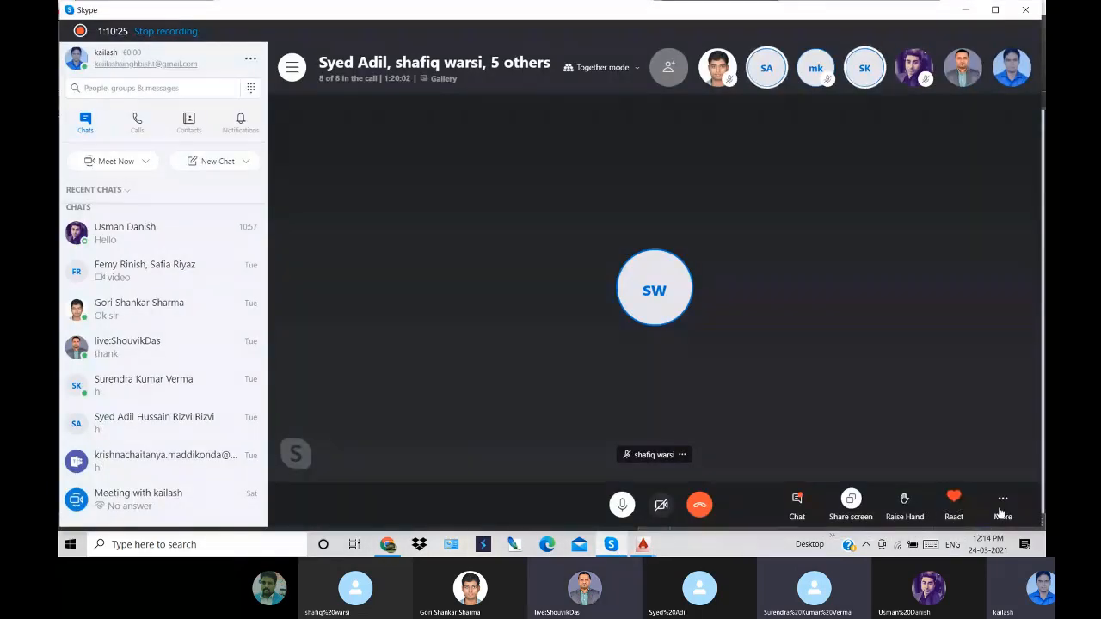
{"action": "left_click", "coordinate": [1002, 503]}
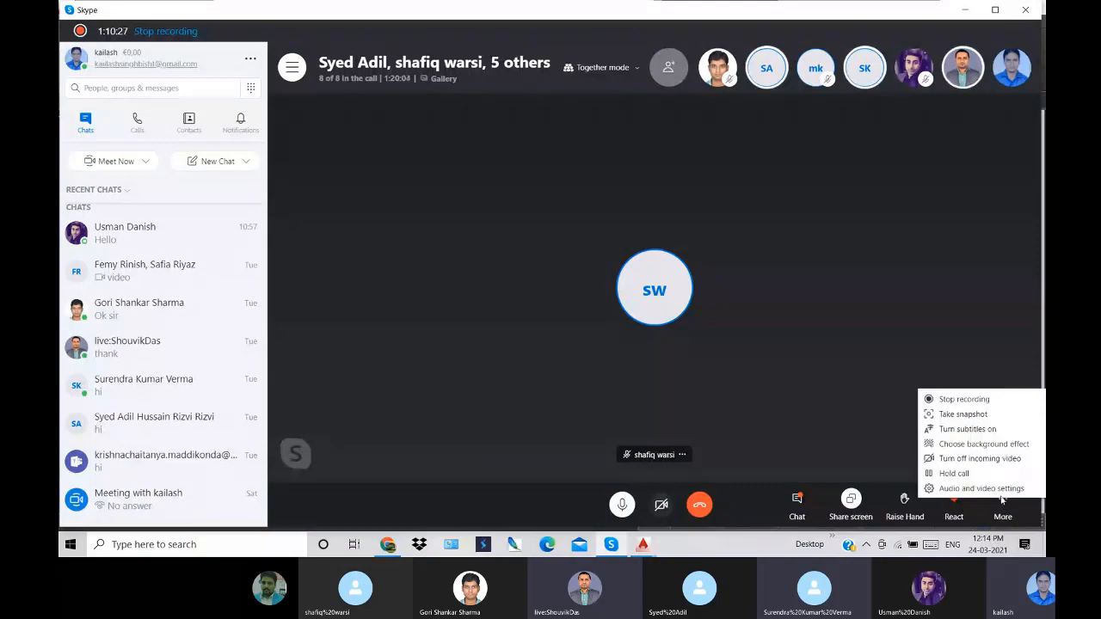
{"action": "left_click", "coordinate": [976, 397]}
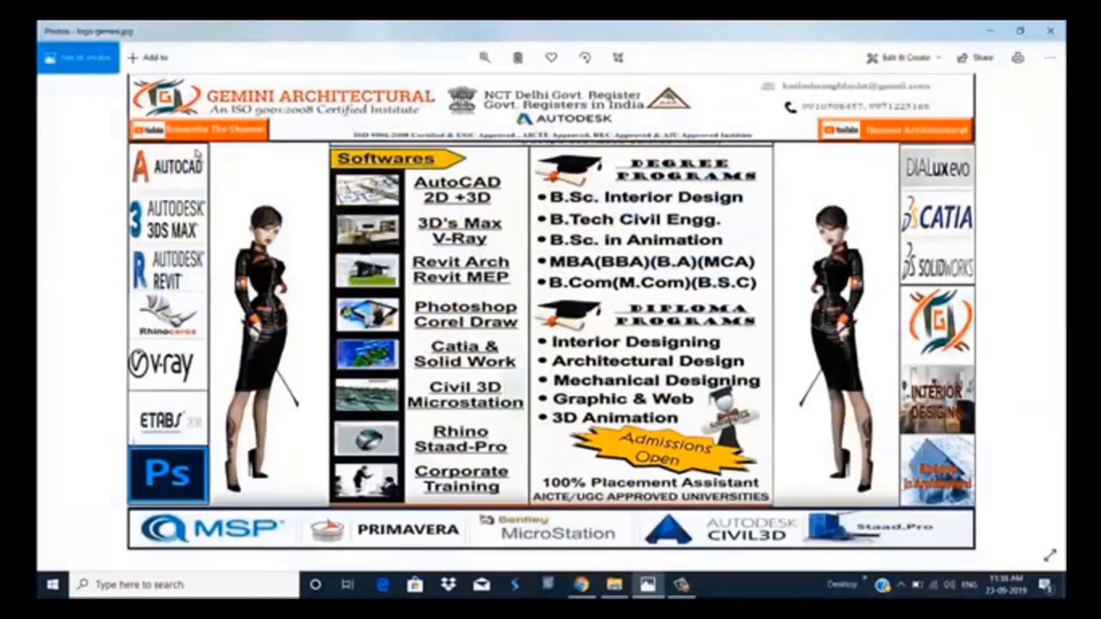